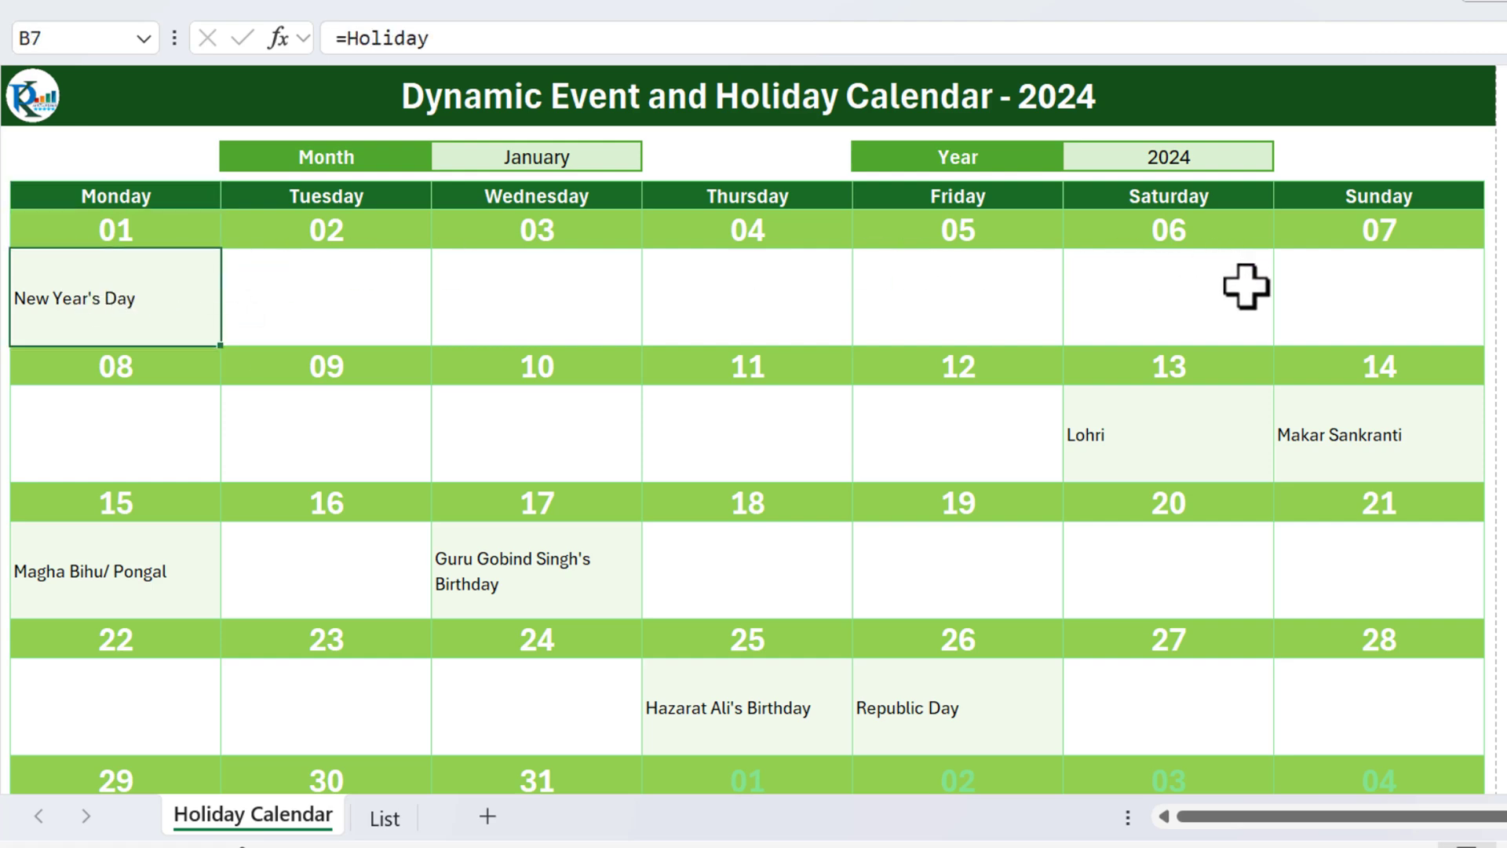
left_click(562, 153)
left_click(659, 157)
left_click(784, 149)
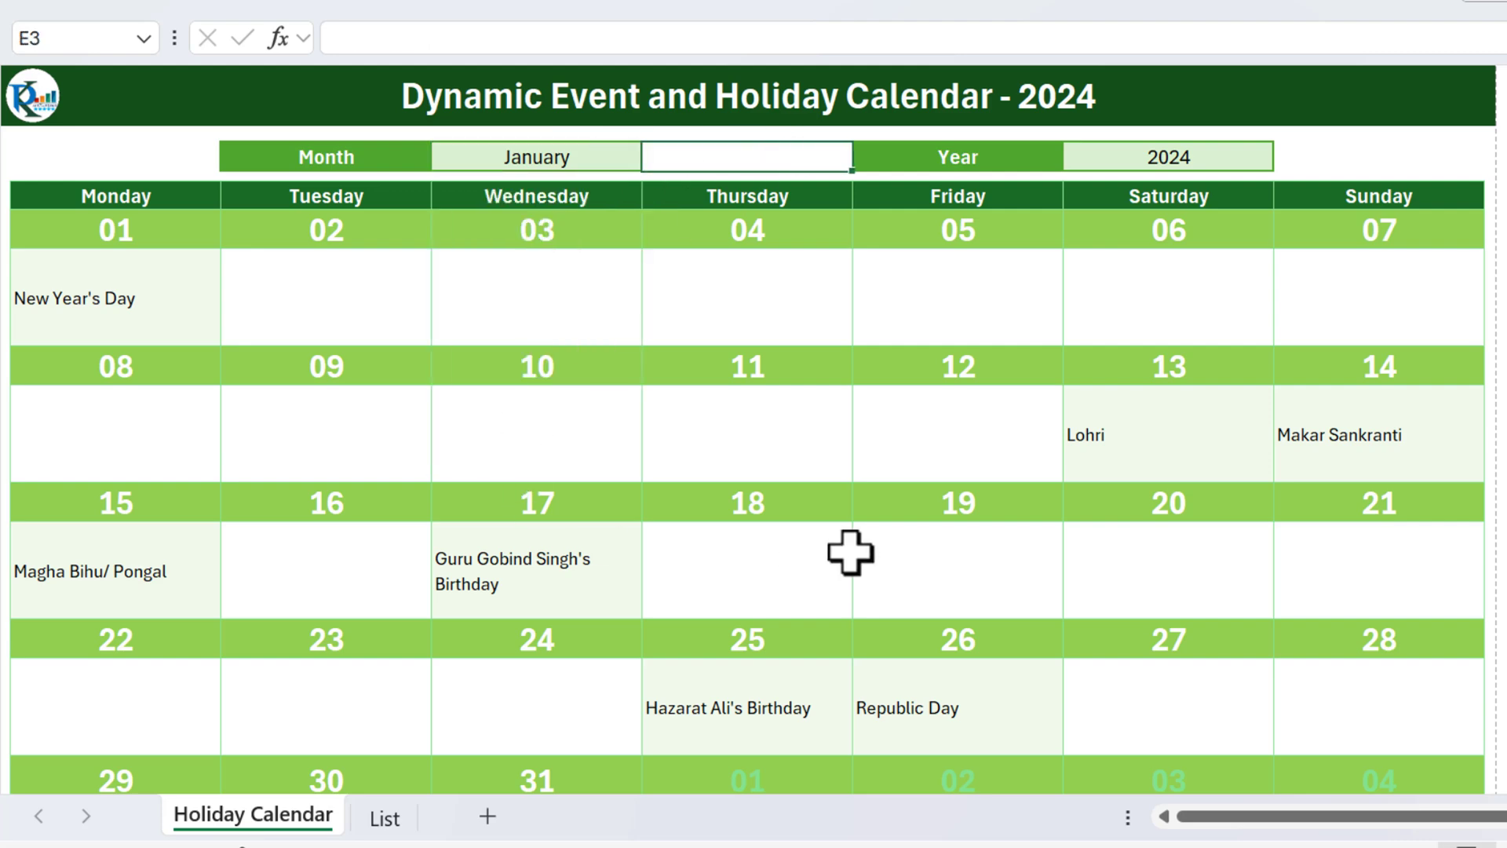
scroll(960, 510, "down", 1)
scroll(959, 510, "down", 2)
scroll(903, 487, "up", 3)
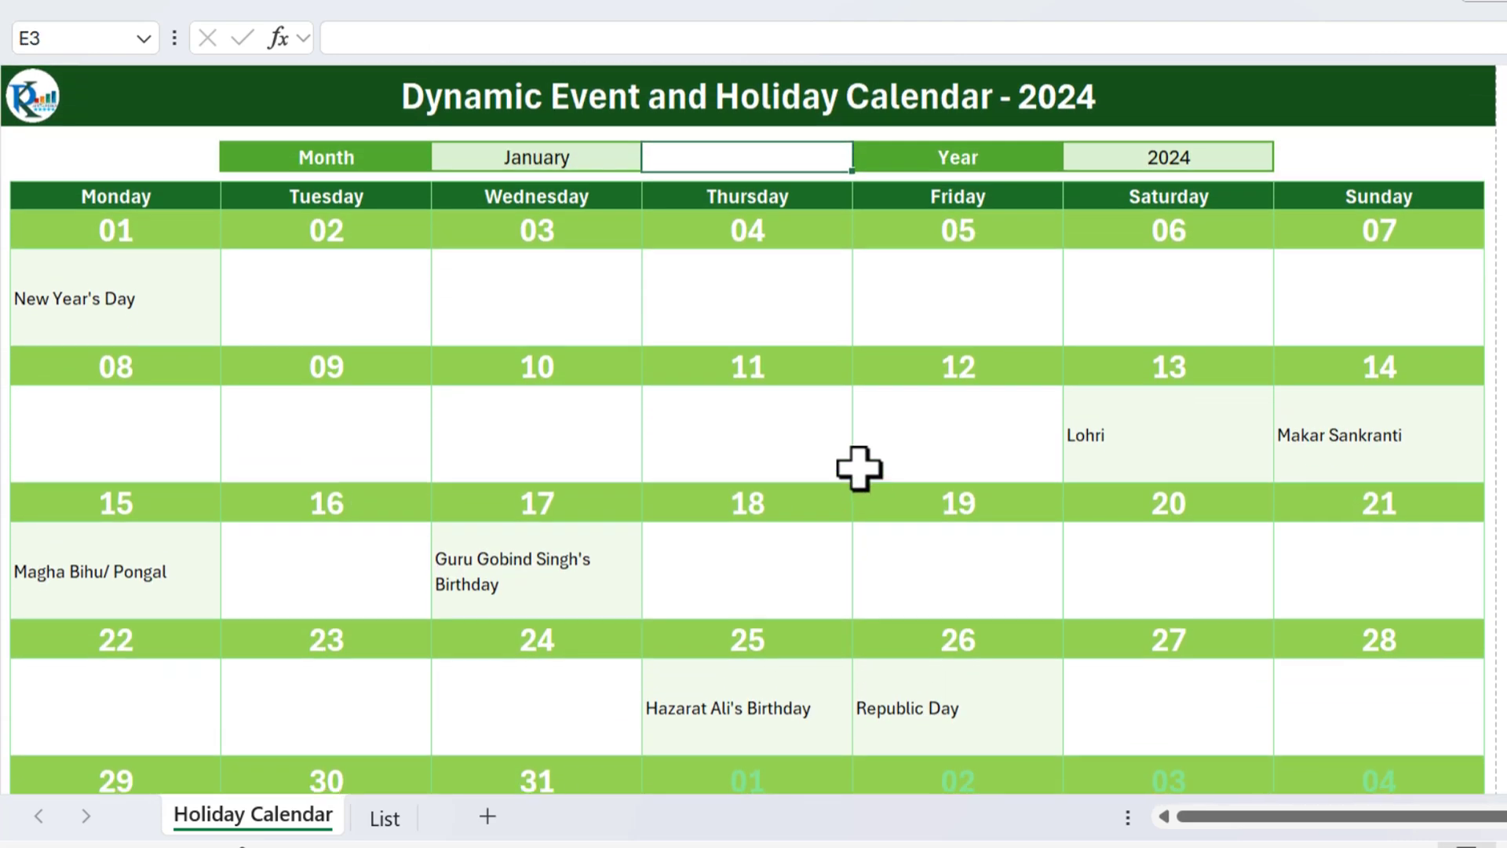
- Set the calendar month to February and select the holiday cell for the 14th
left_click(547, 163)
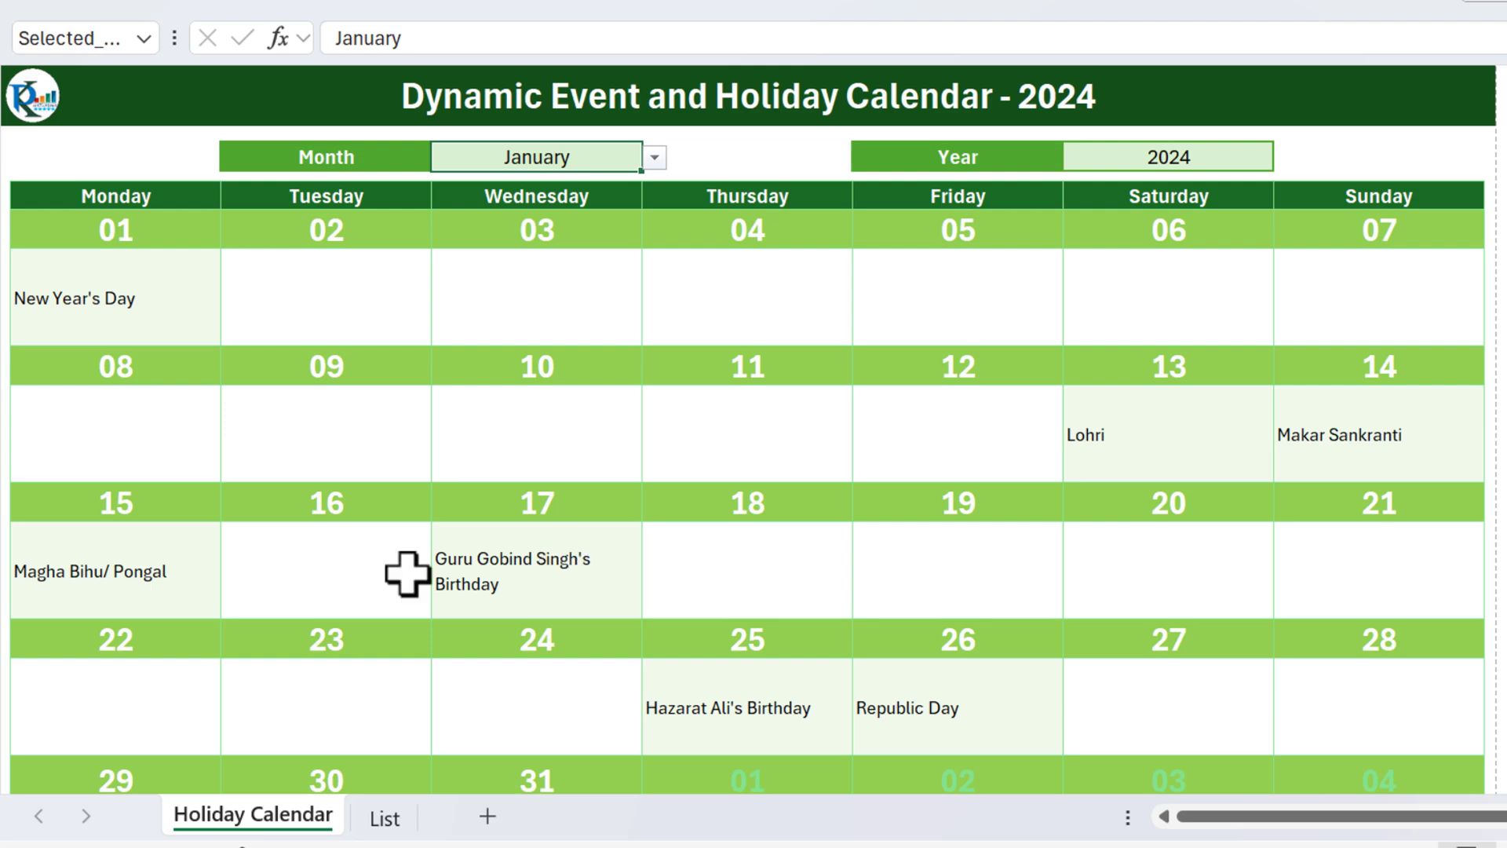
left_click(655, 158)
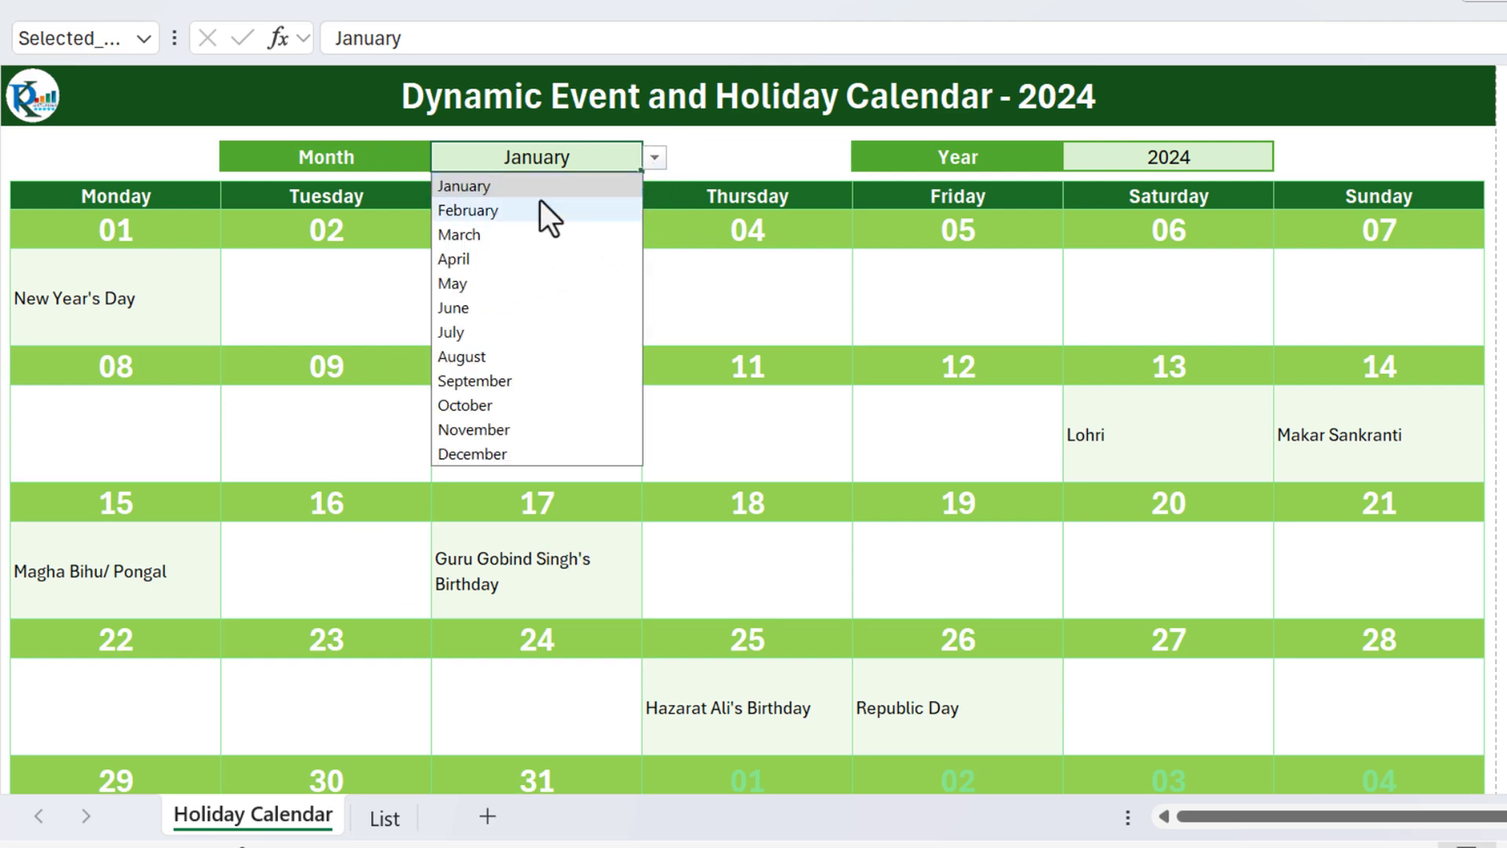
left_click(528, 209)
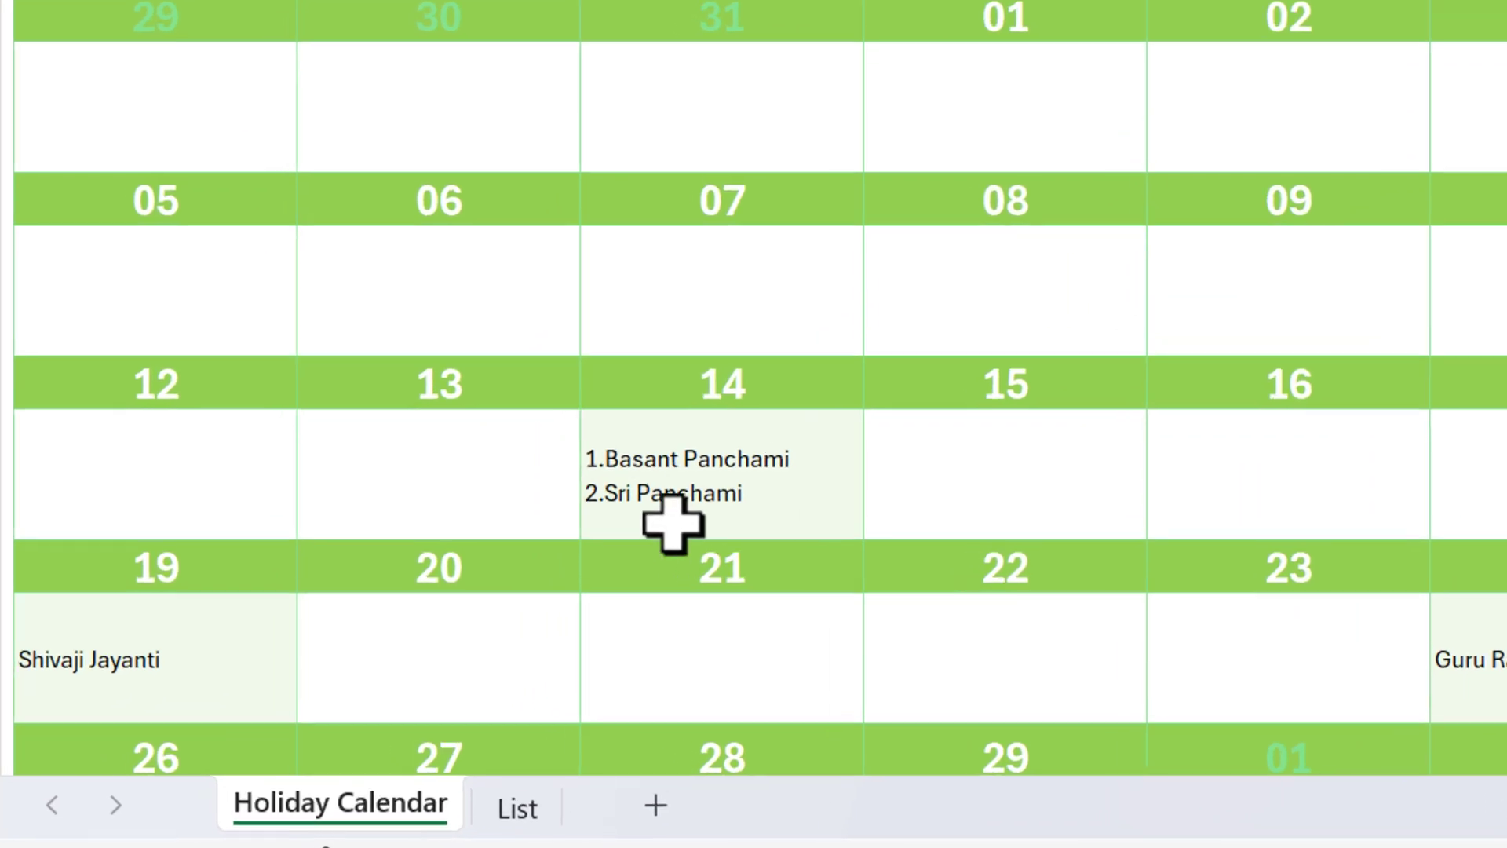
left_click(514, 571)
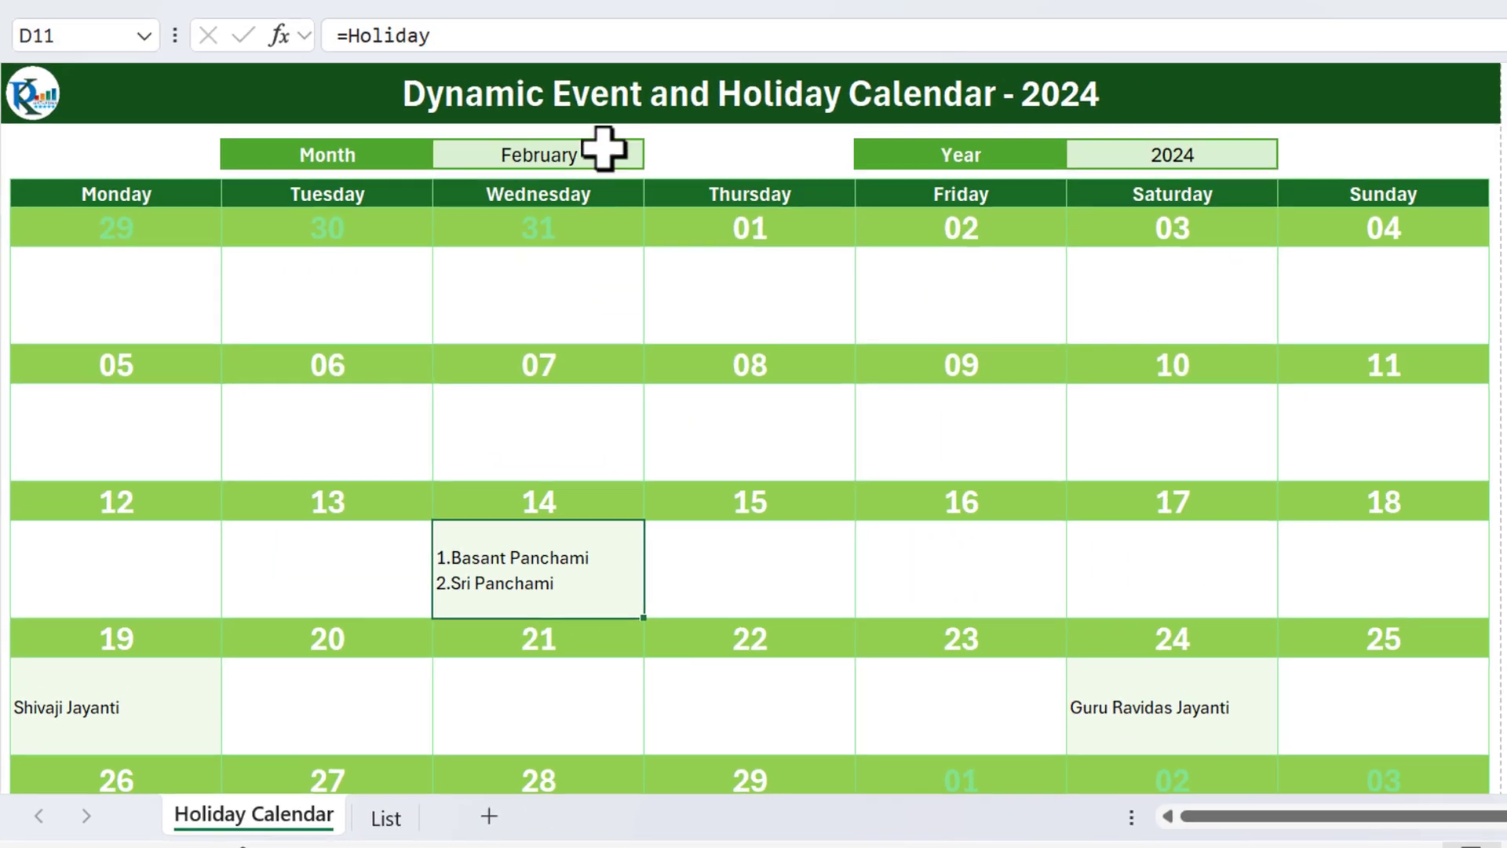
- Set the calendar month to August
left_click(604, 150)
left_click(663, 151)
left_click(639, 152)
left_click(656, 156)
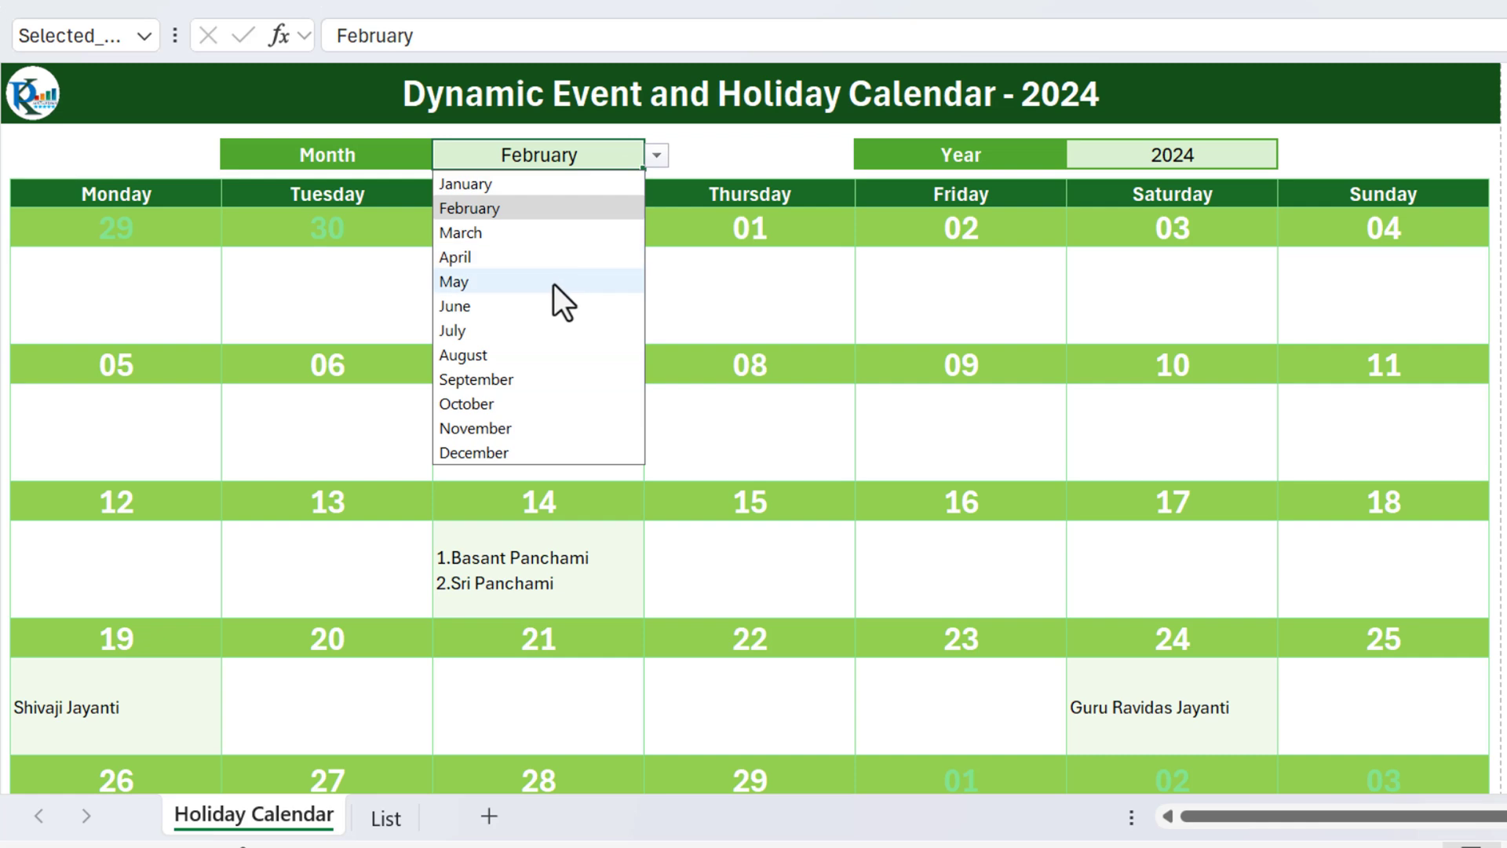
left_click(521, 358)
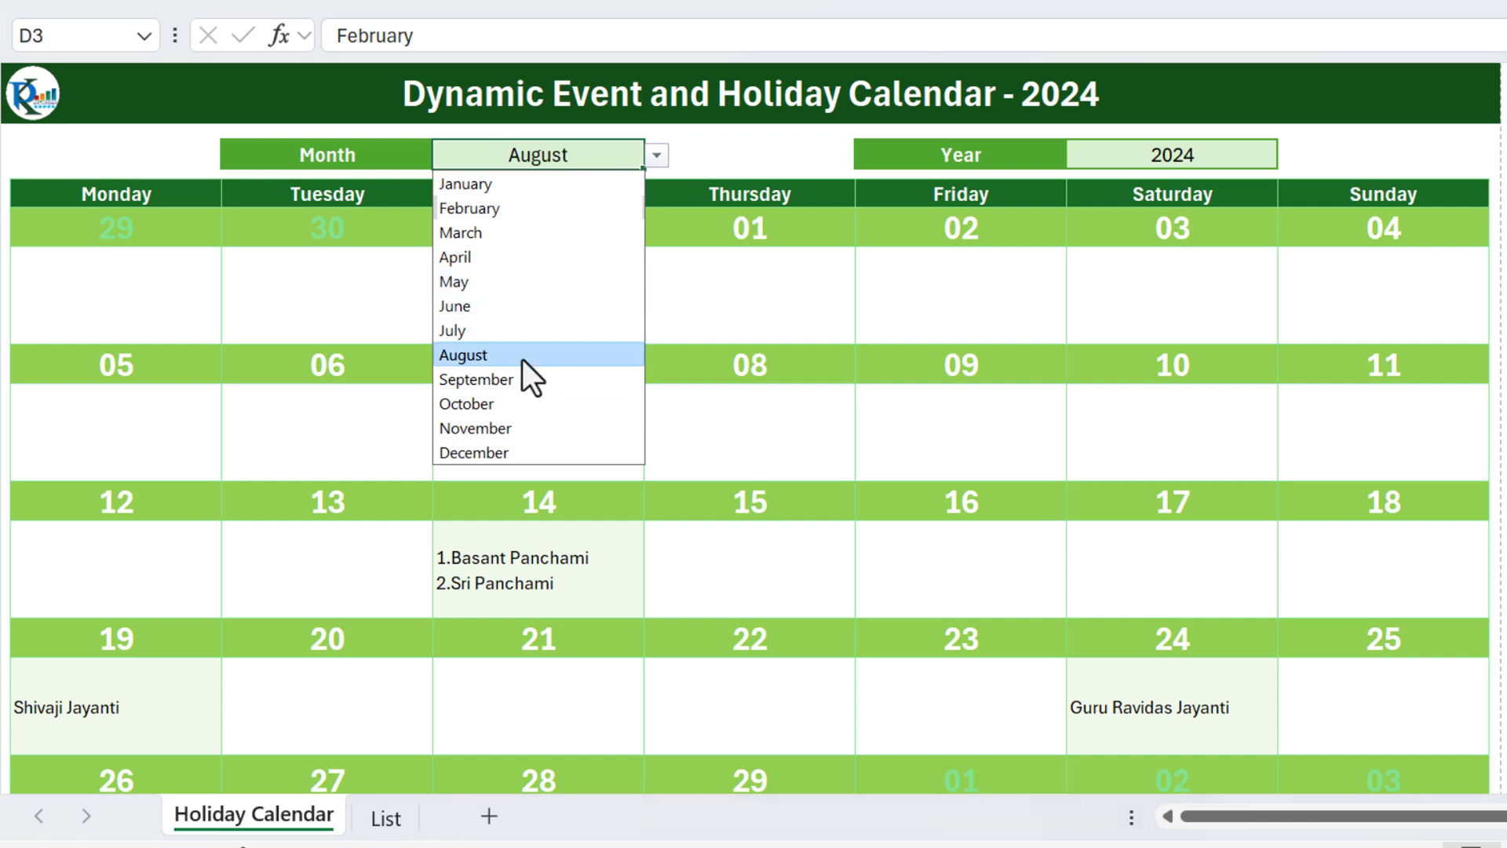
left_click(703, 556)
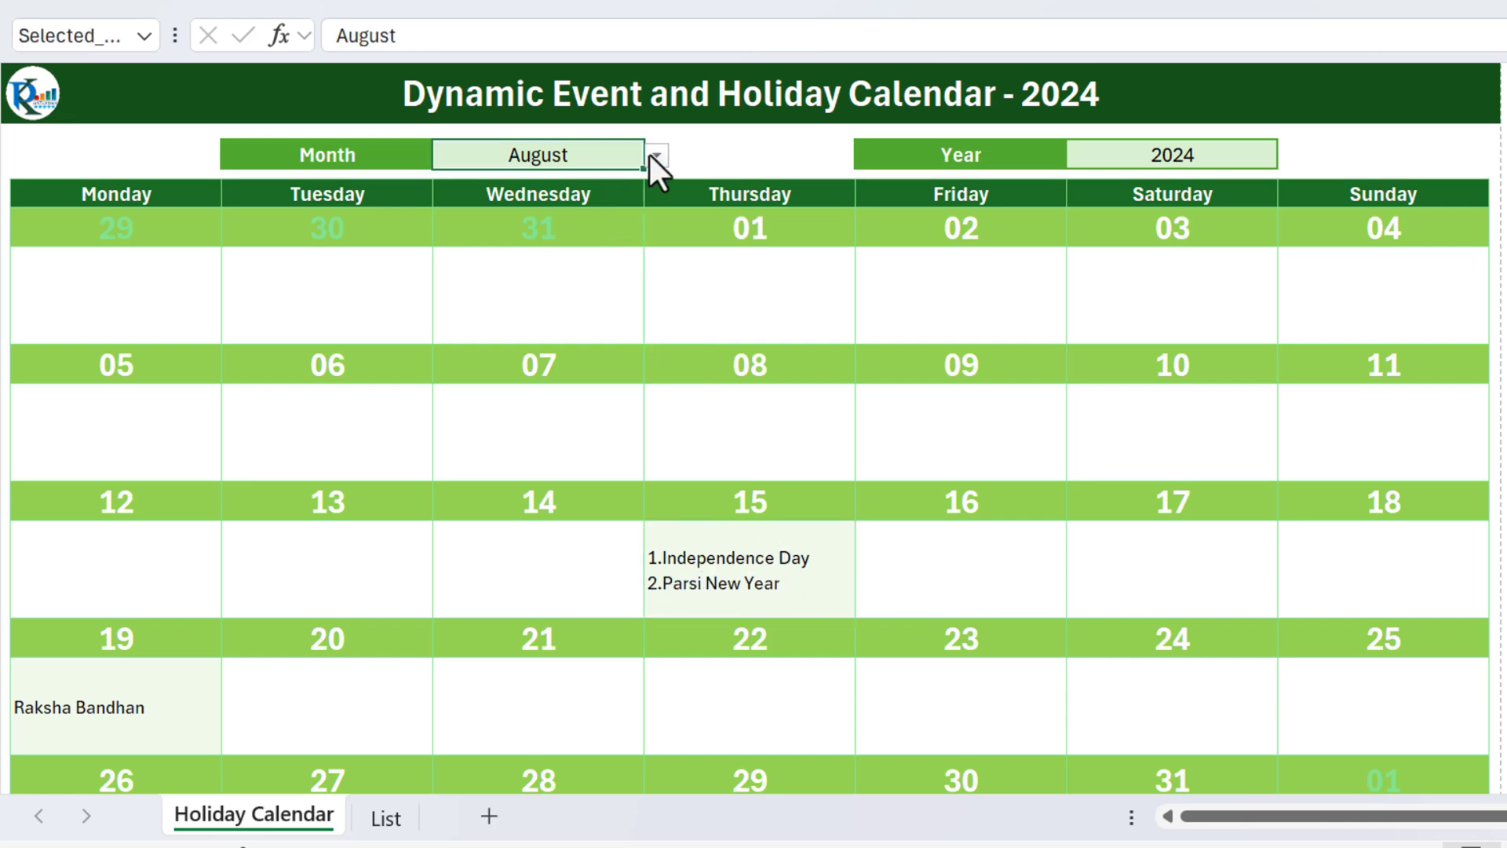
- Set the calendar month back to January and select the Monday header
left_click(655, 156)
left_click(539, 186)
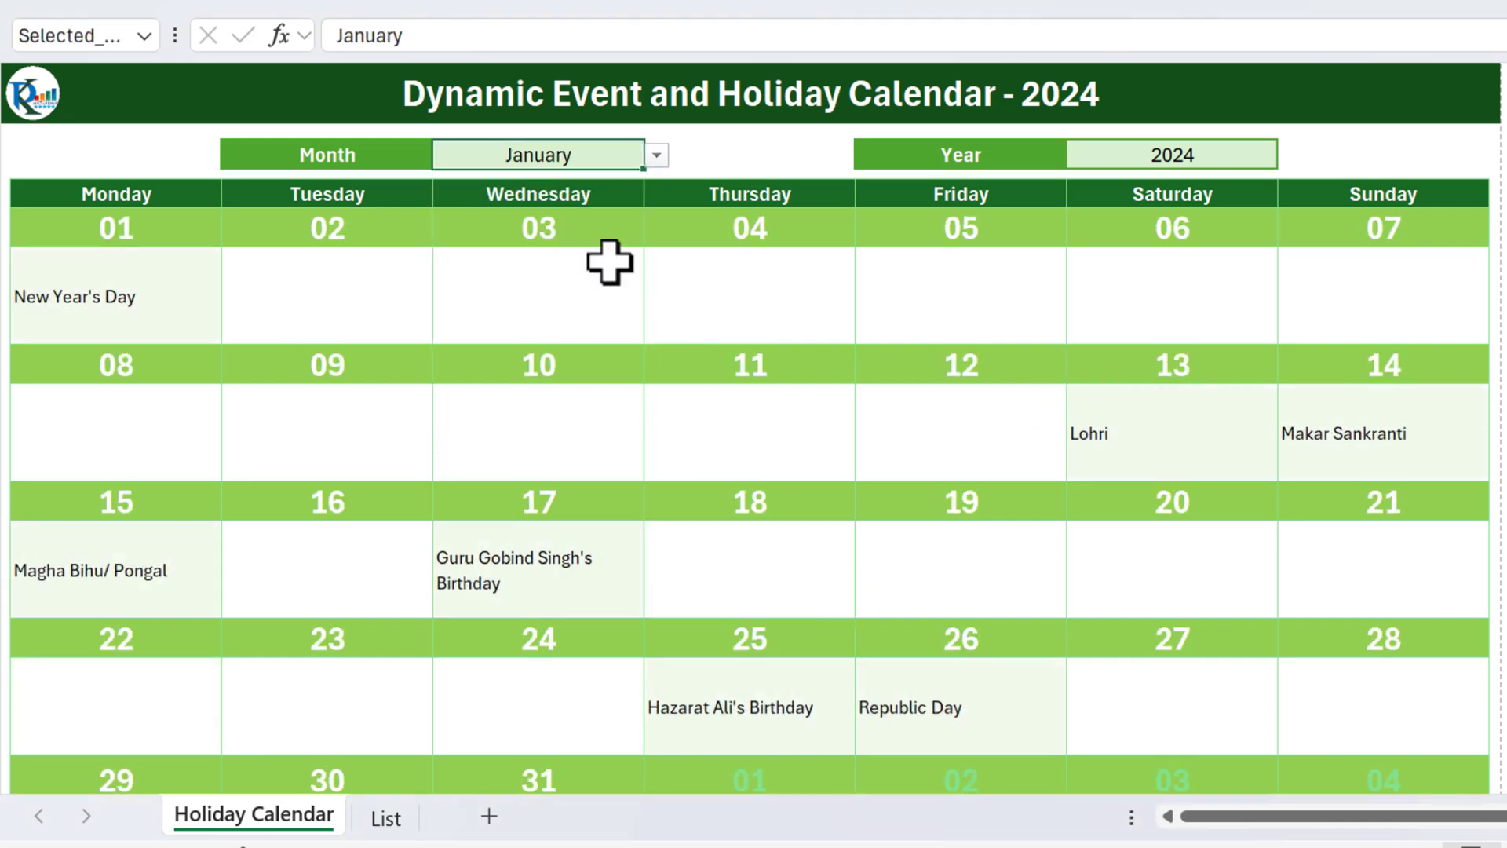
left_click(219, 201)
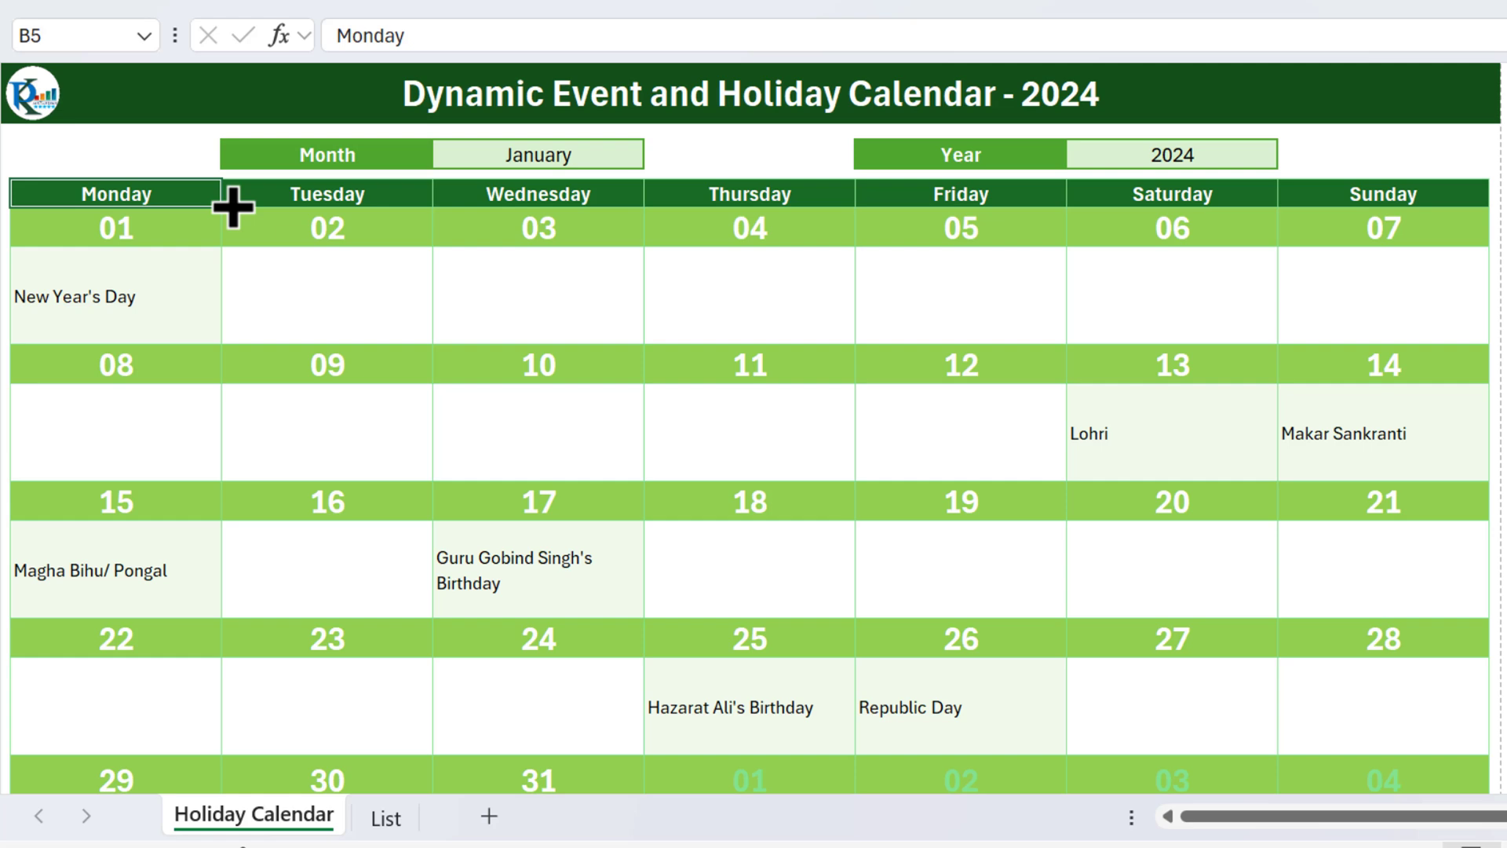
- Examine the holiday names and dates, the month list and the year list on the List sheet, and return to the Holiday Calendar sheet
left_click(386, 817)
left_click_drag(171, 121, 138, 604)
left_click_drag(459, 106, 447, 389)
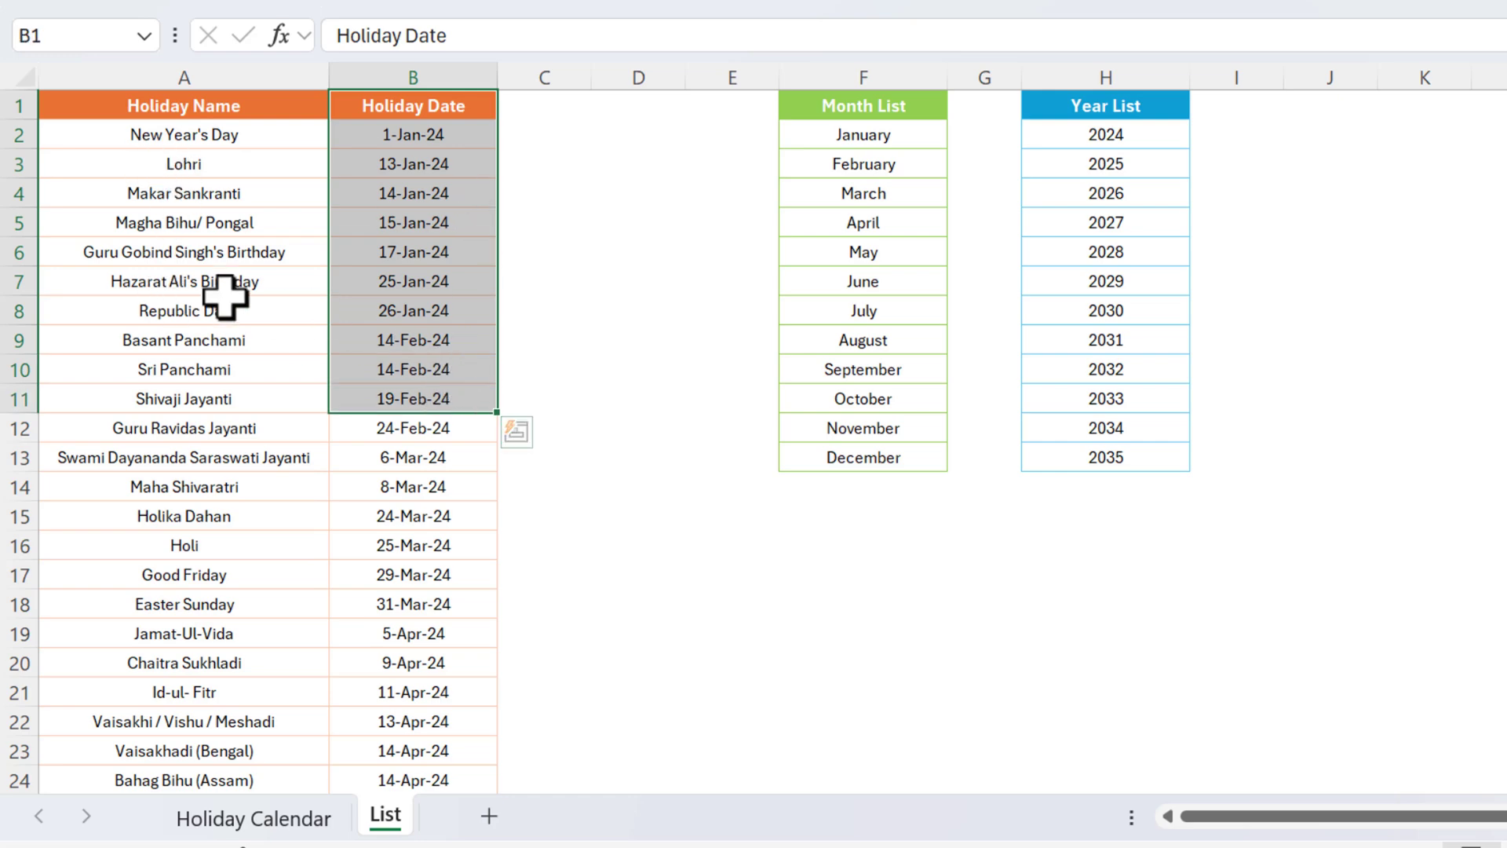
left_click_drag(1099, 106, 1091, 340)
left_click_drag(895, 118, 893, 457)
left_click_drag(1106, 107, 1105, 459)
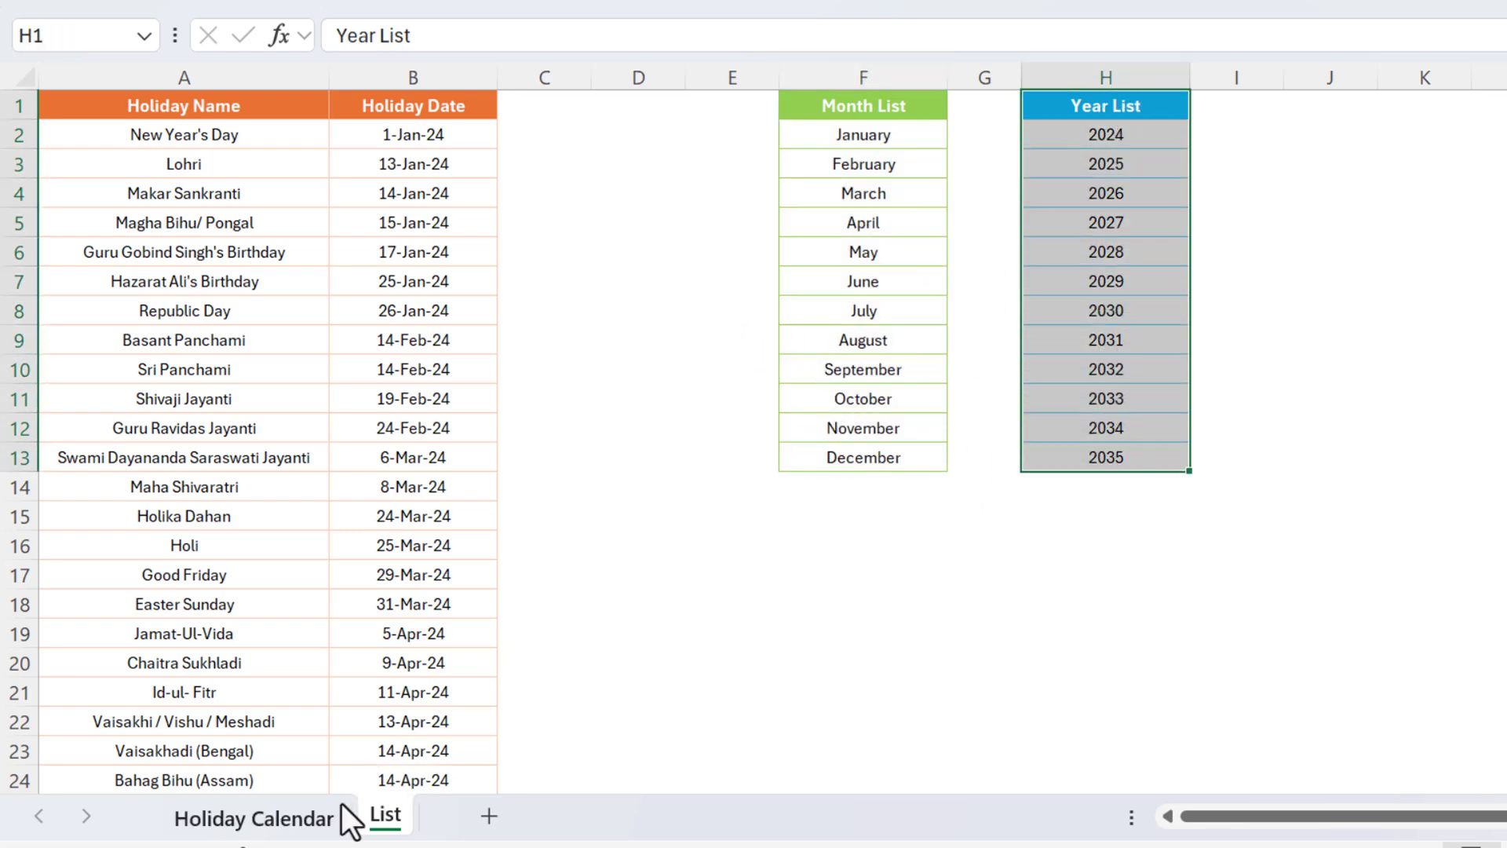
left_click(259, 818)
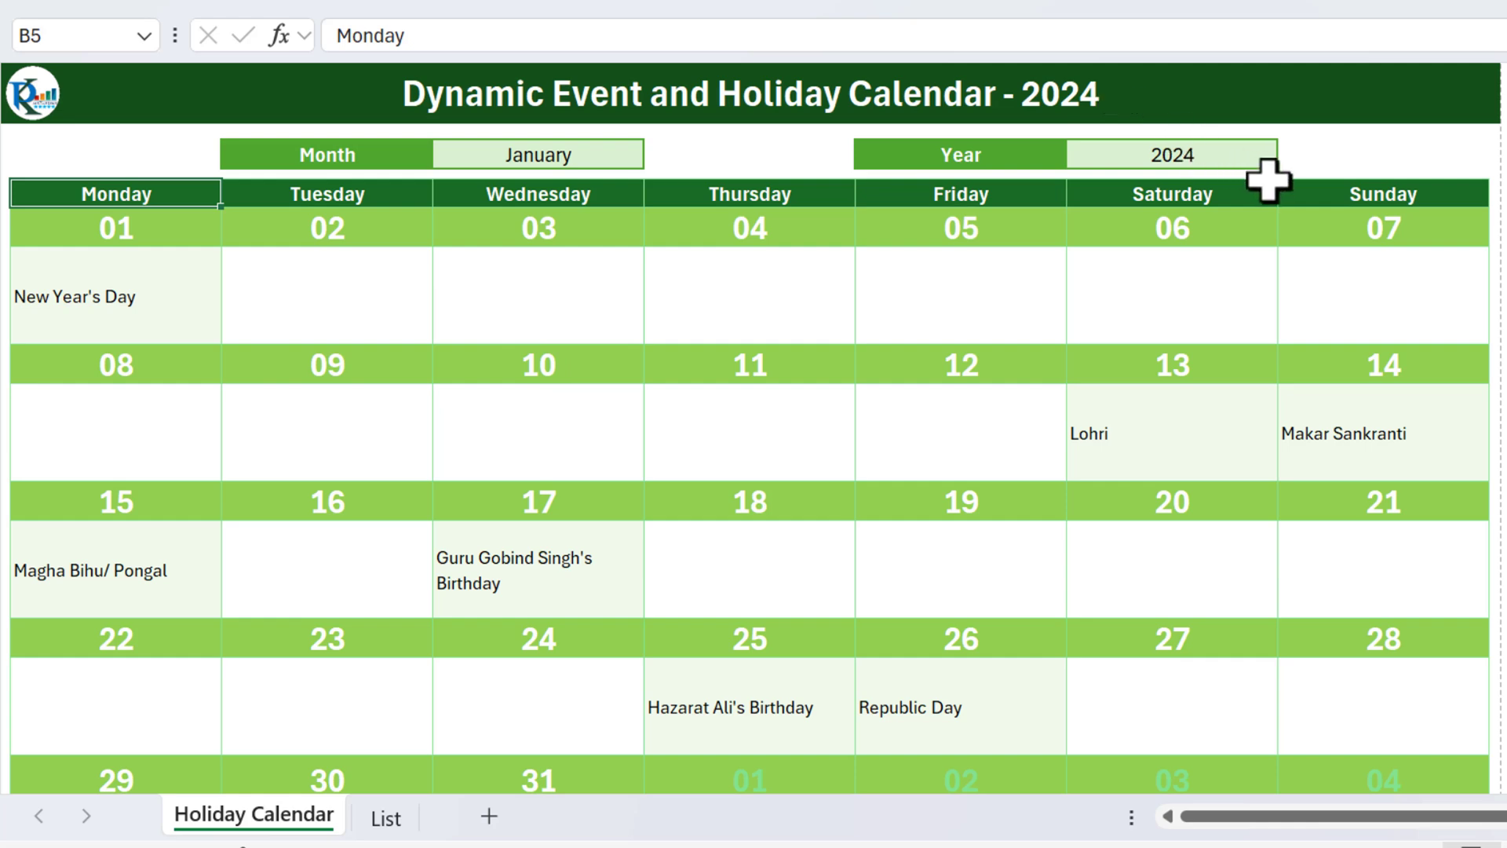
left_click(809, 191)
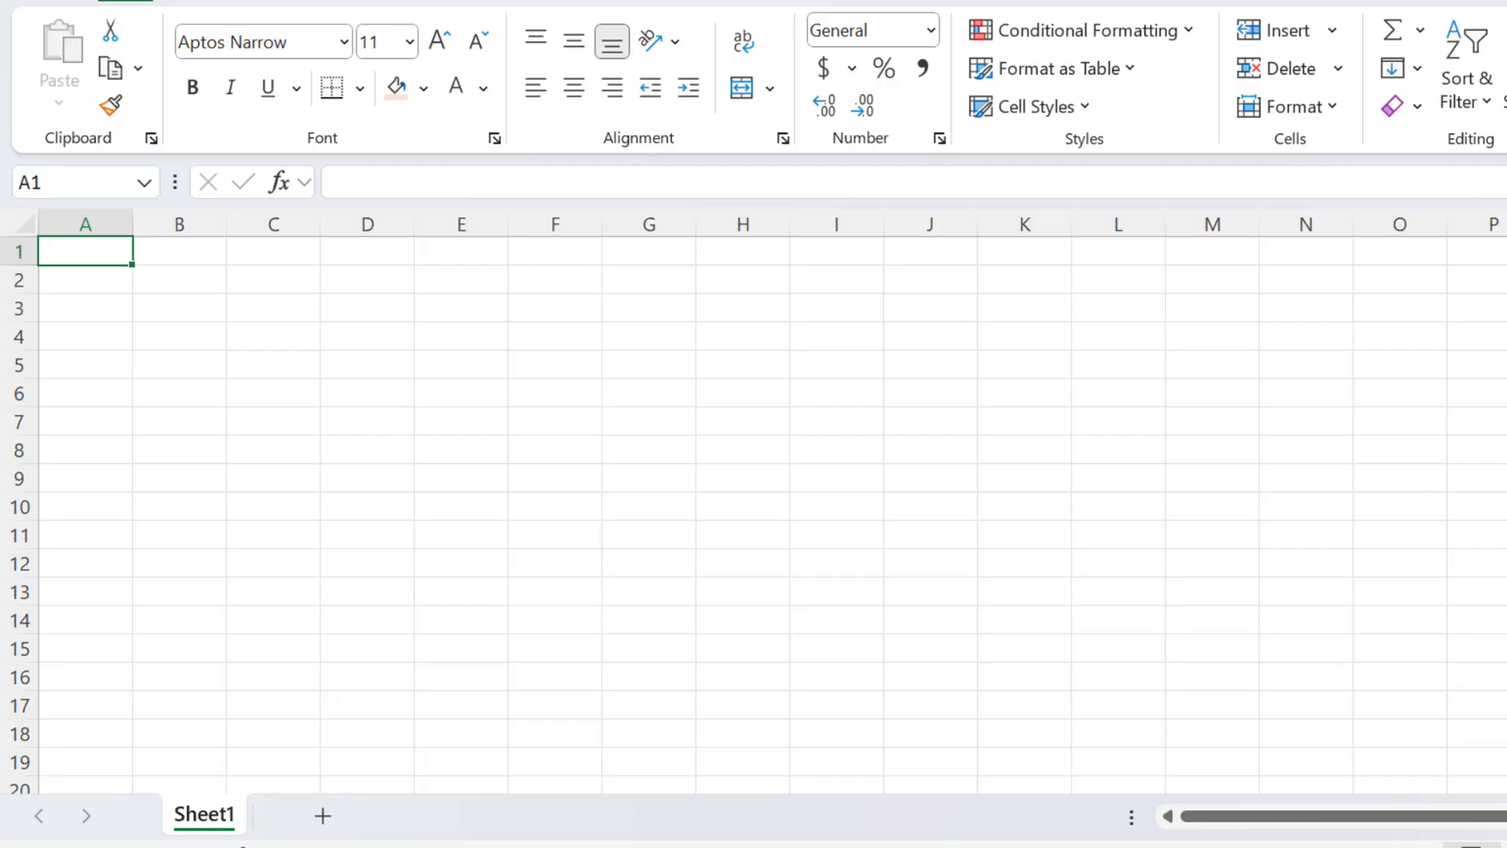
- Rename Sheet1 in the new blank workbook as List
double_click(206, 814)
type("List")
key("Return")
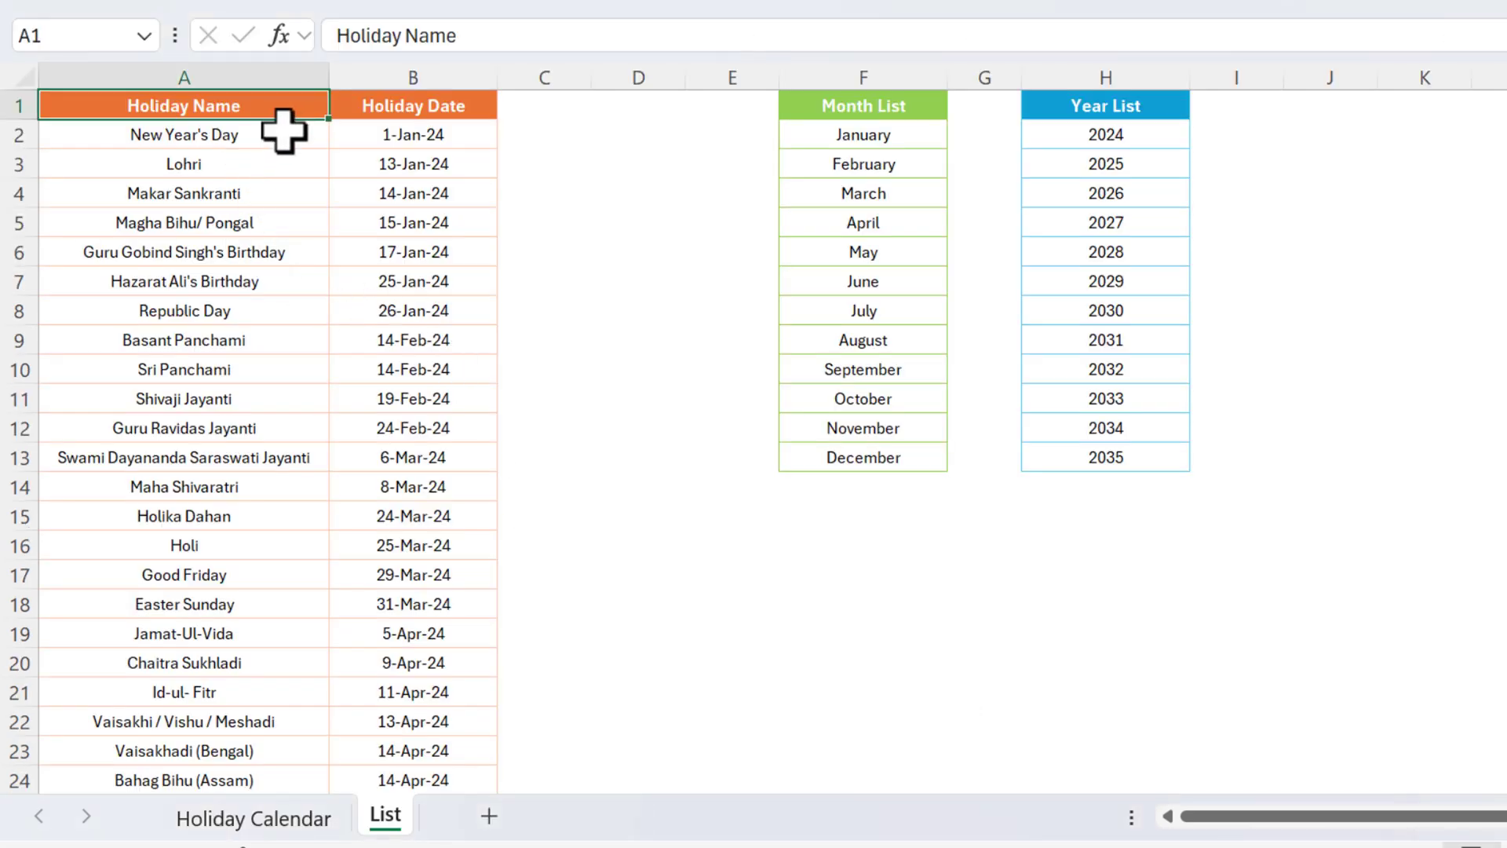
- Copy the Holiday Name and Holiday Date table from the finished calendar workbook into cell A1 of the new List sheet and widen its columns
key("ctrl+a")
scroll(552, 182, "down", 10)
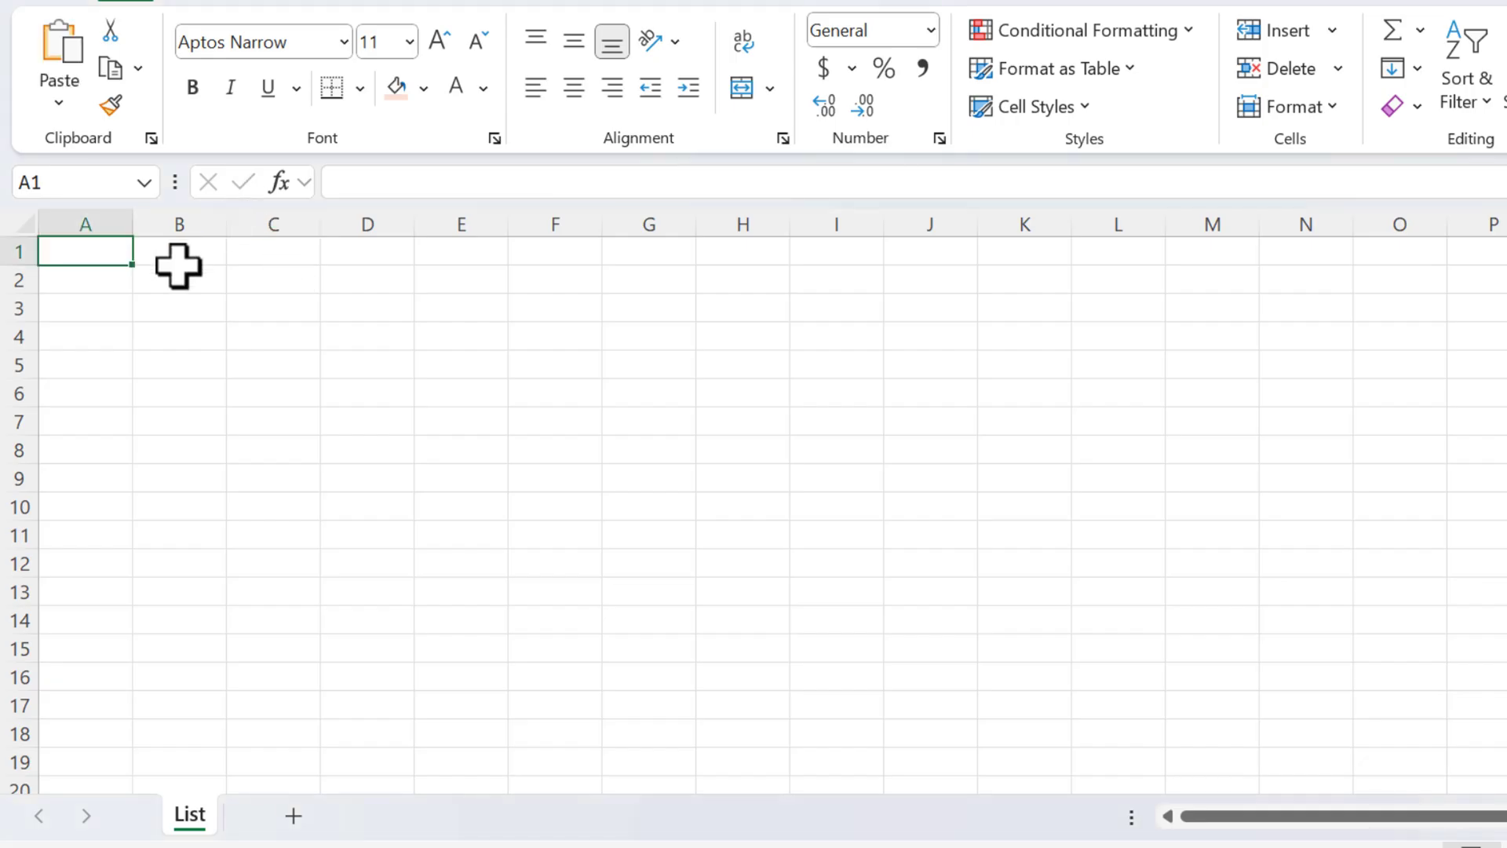
key("ctrl+v")
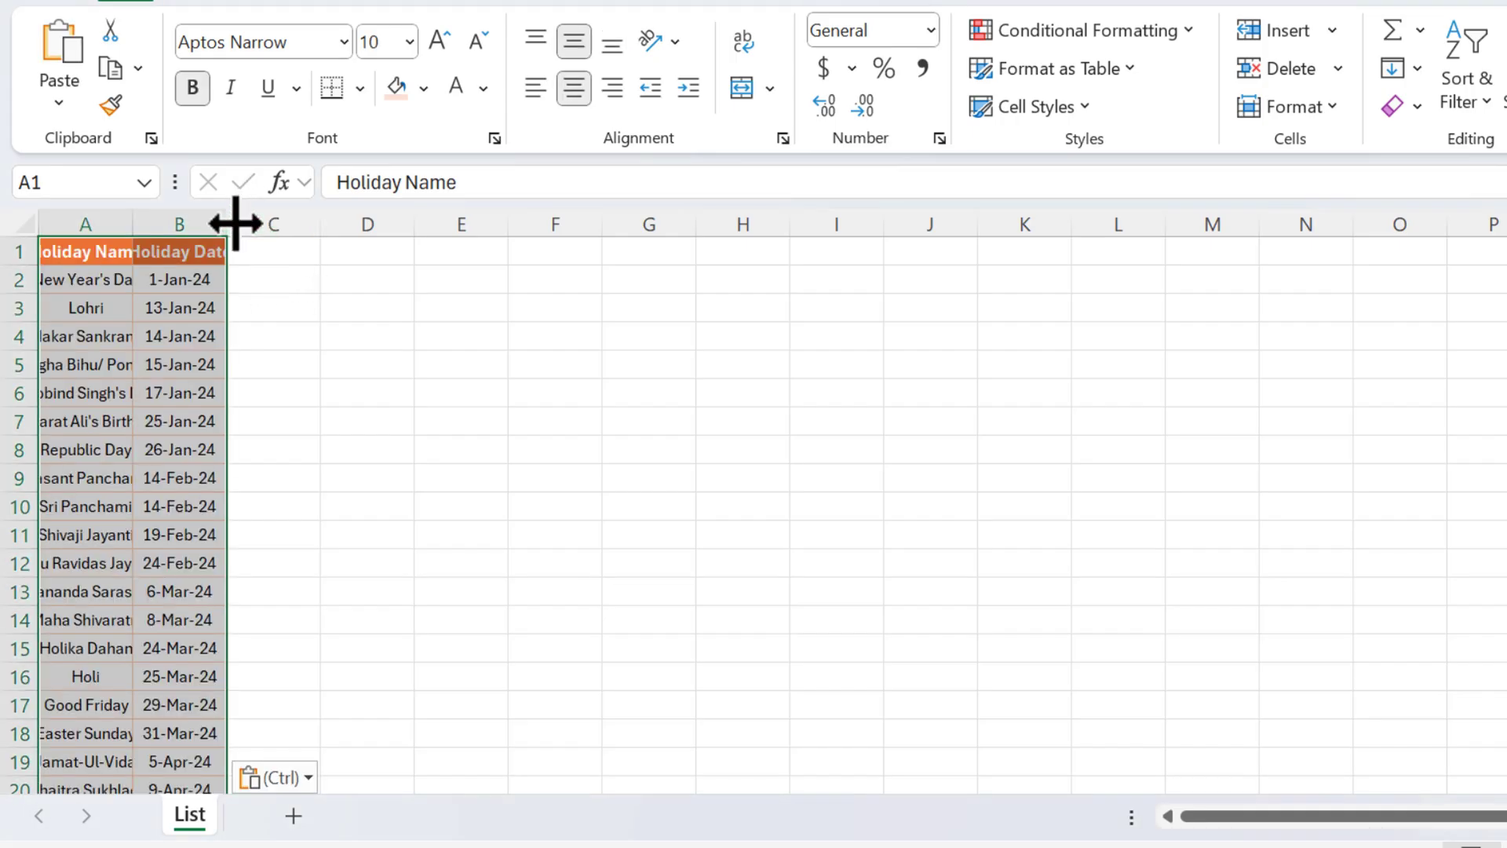
left_click_drag(232, 223, 286, 226)
left_click(223, 258)
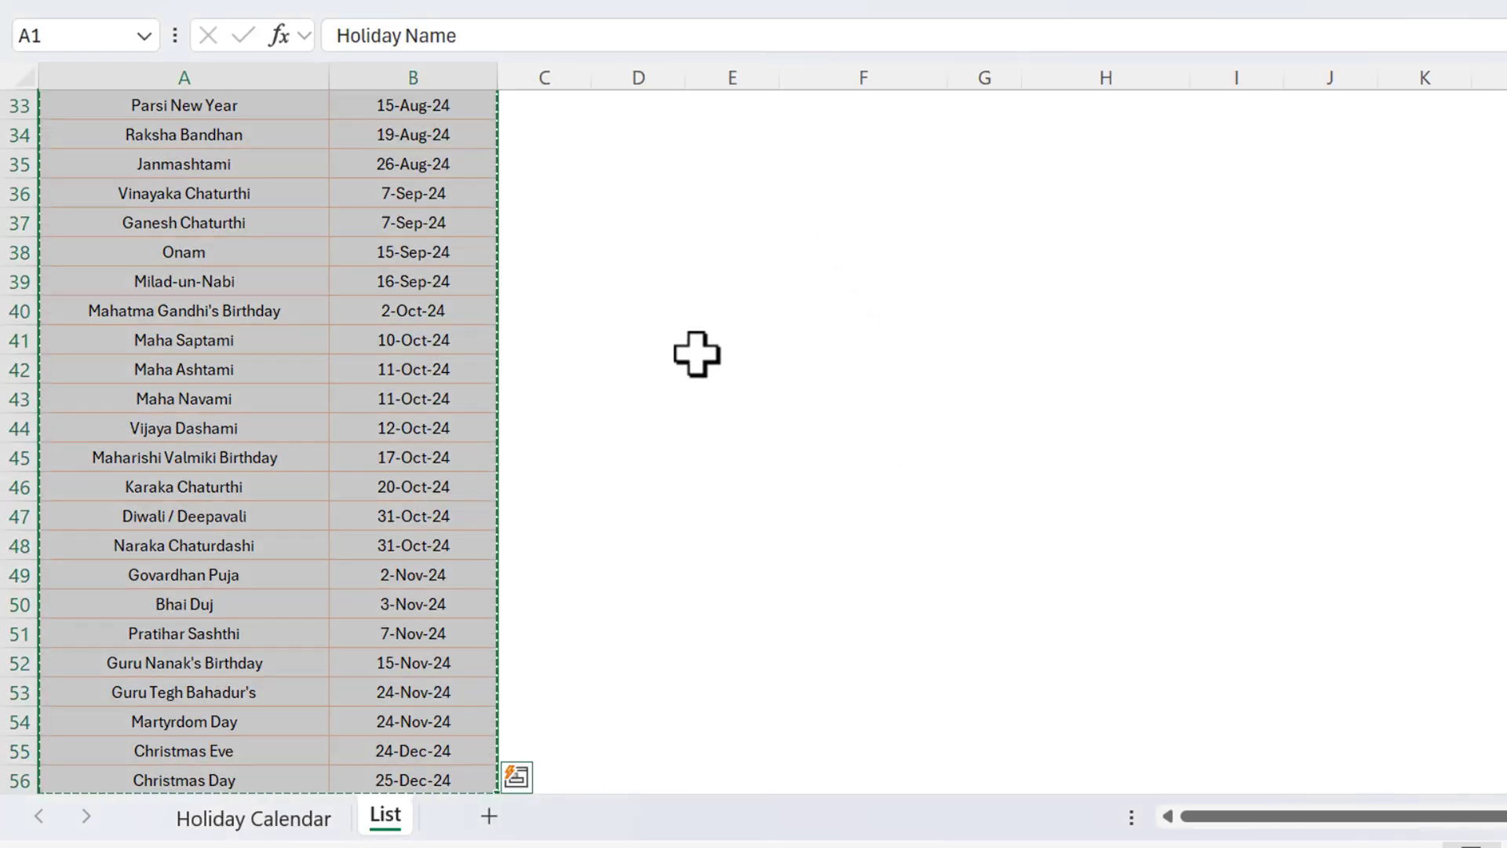
- Copy columns F to H with the Month List and Year List from the finished workbook into the new List sheet, starting at F1
left_click(707, 339)
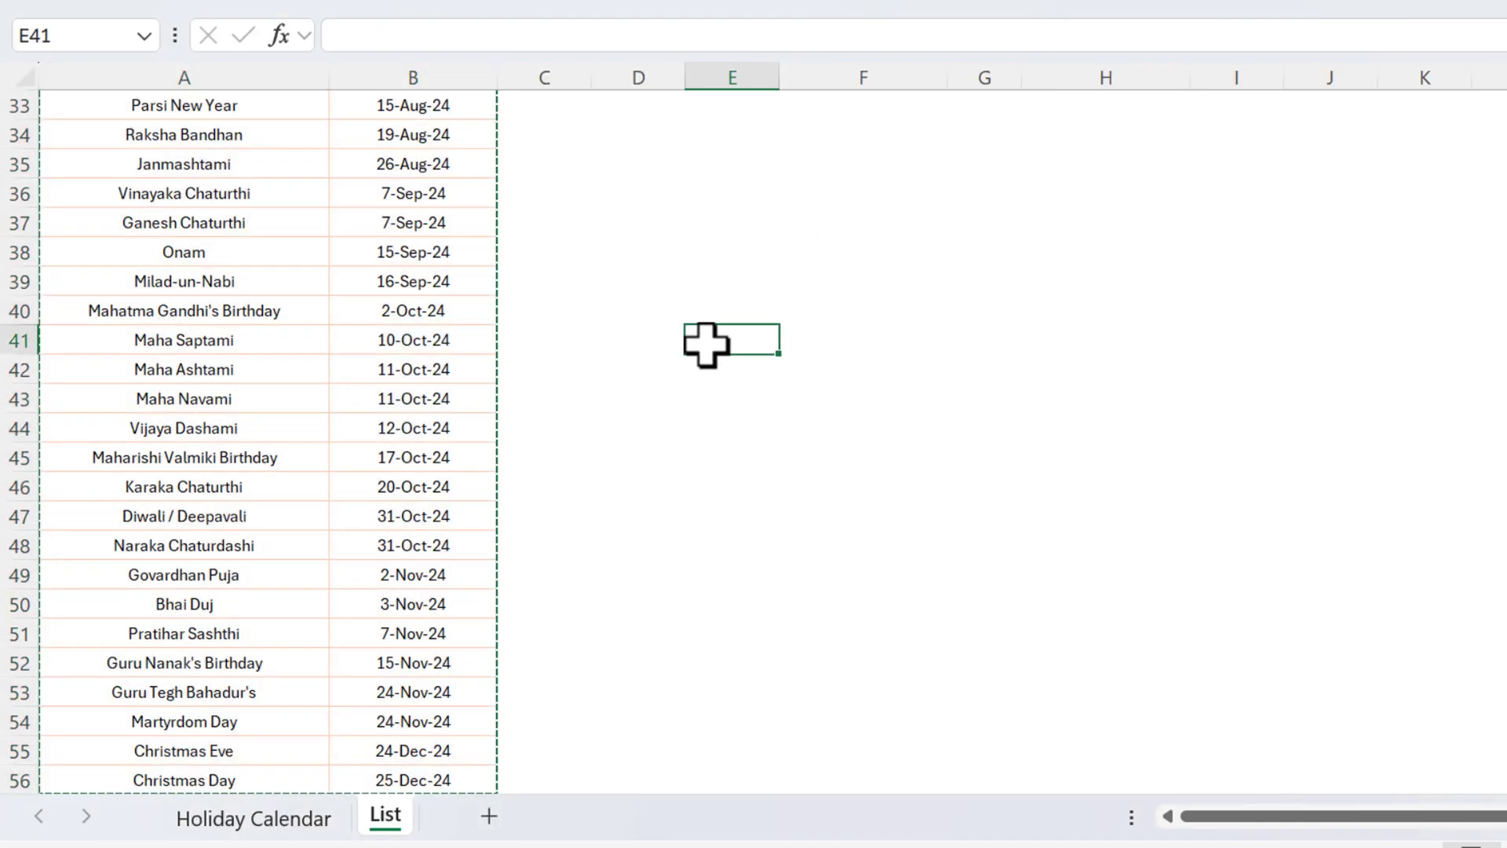
key("ctrl+Up")
key("Escape")
left_click_drag(871, 77, 1103, 74)
key("ctrl+c")
left_click(717, 639)
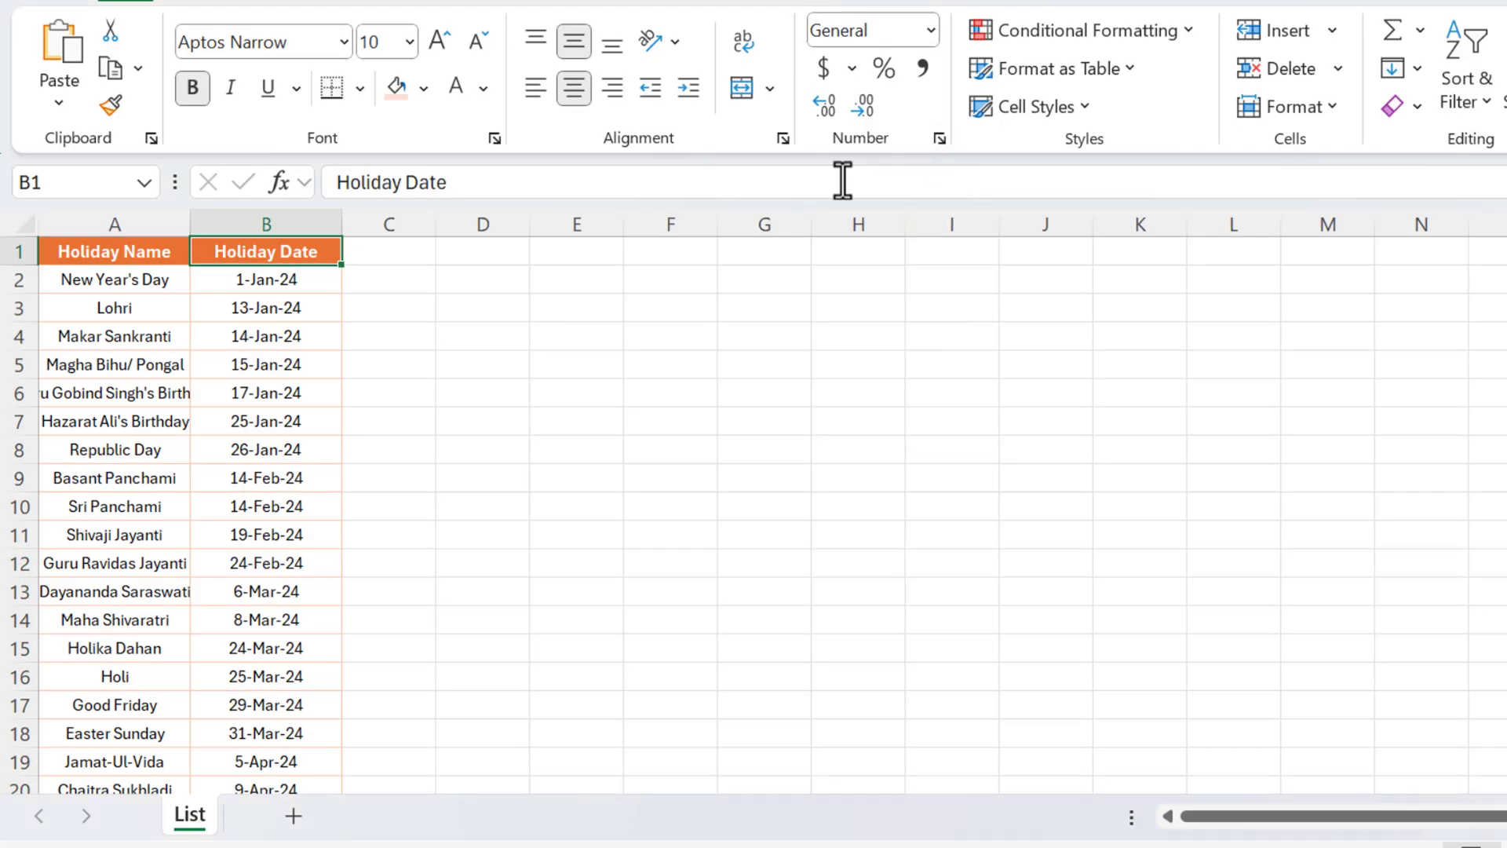
left_click(687, 248)
key("ctrl+v")
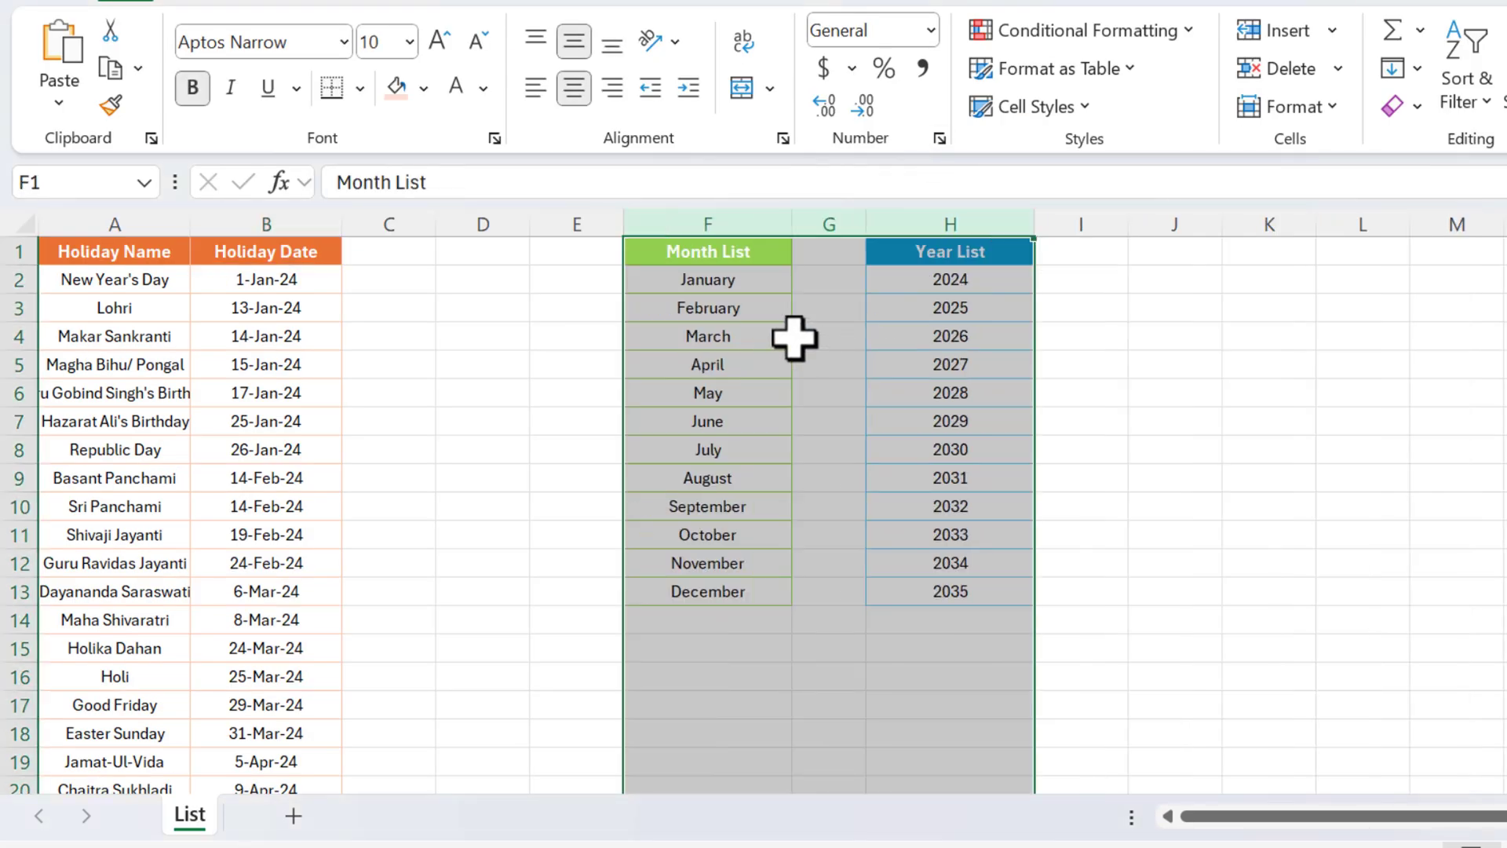
left_click(561, 383)
- Fit column A to the longest holiday name and widen the Holiday Date column slightly
double_click(191, 223)
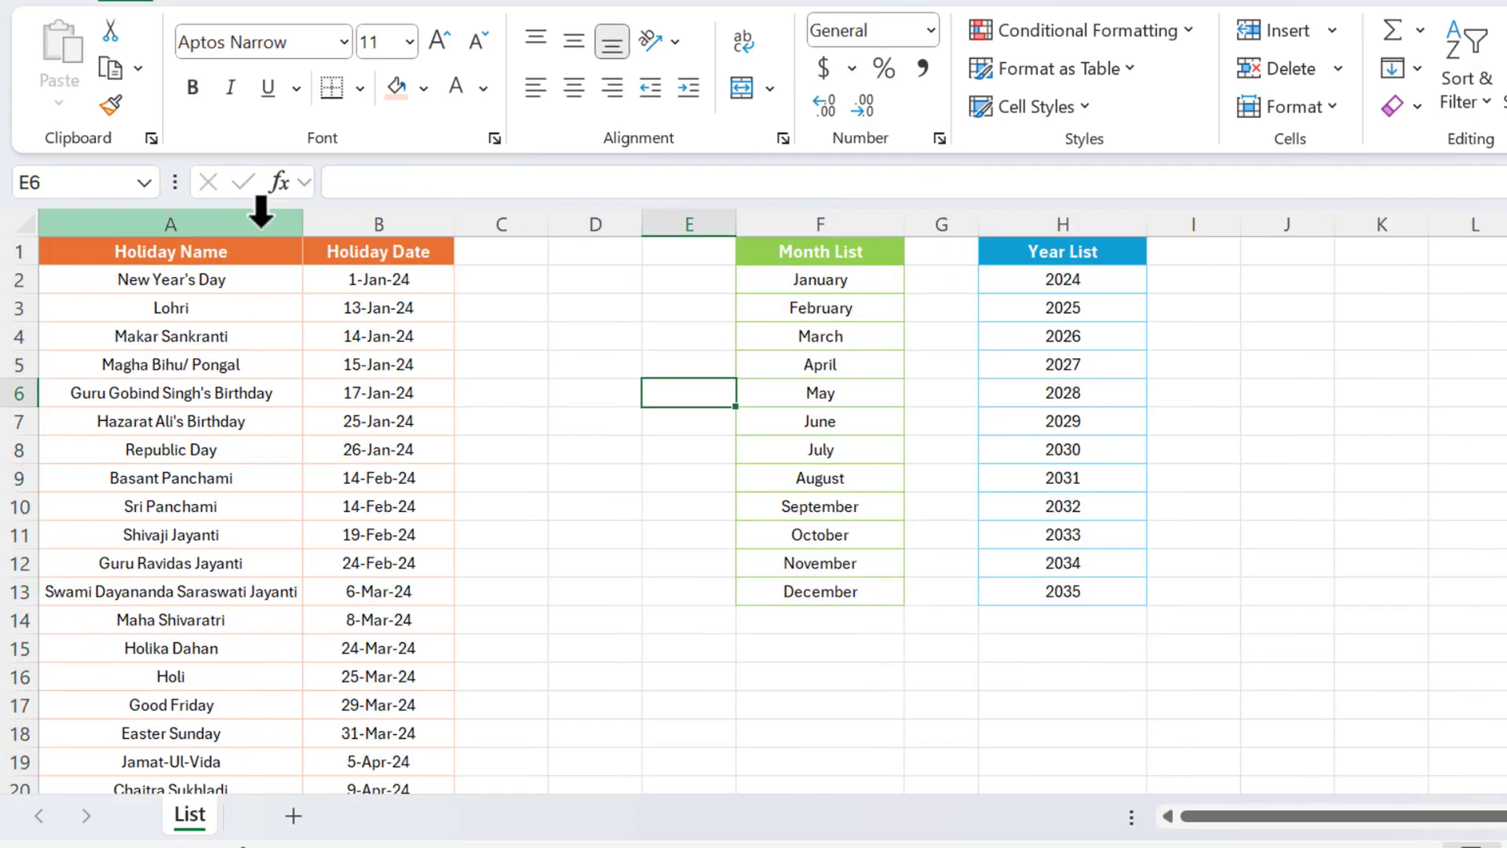
left_click_drag(454, 231, 475, 231)
left_click(186, 245)
left_click(451, 251)
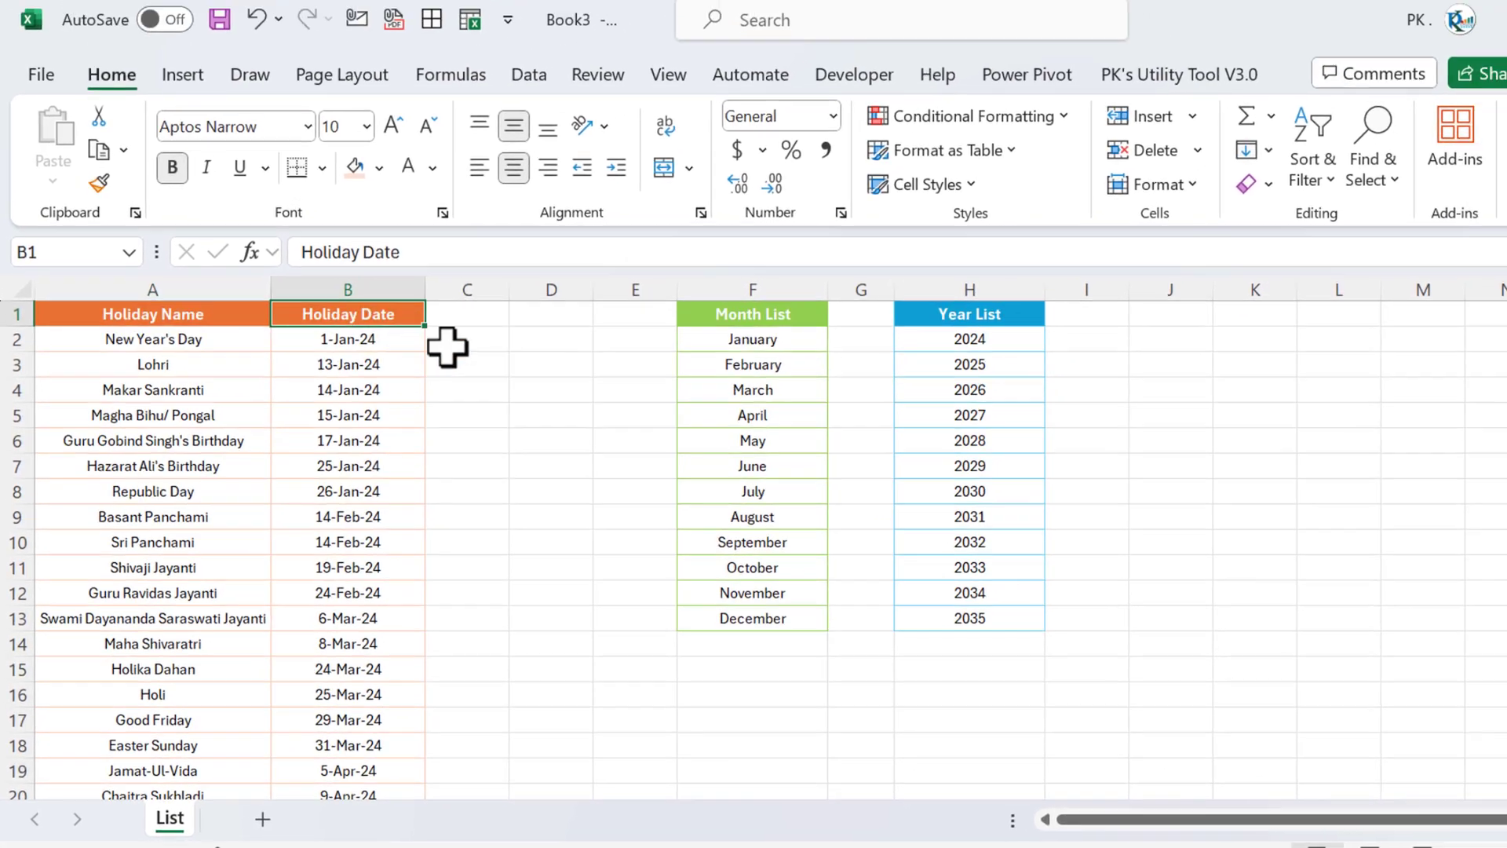
- Hide the gridlines on the List sheet
left_click(550, 441)
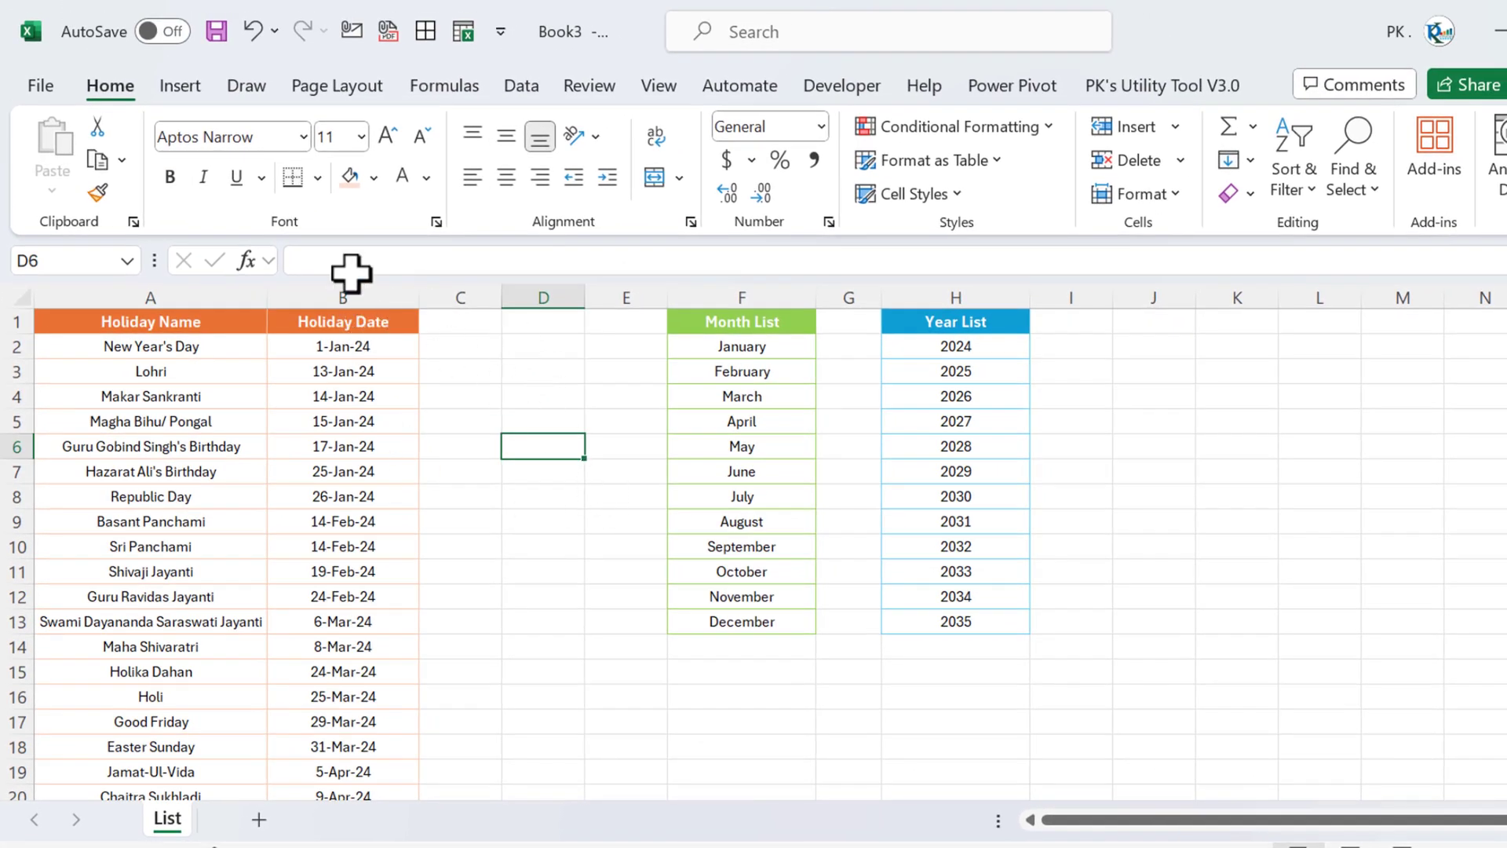
key("Down")
key("Down")
left_click(658, 86)
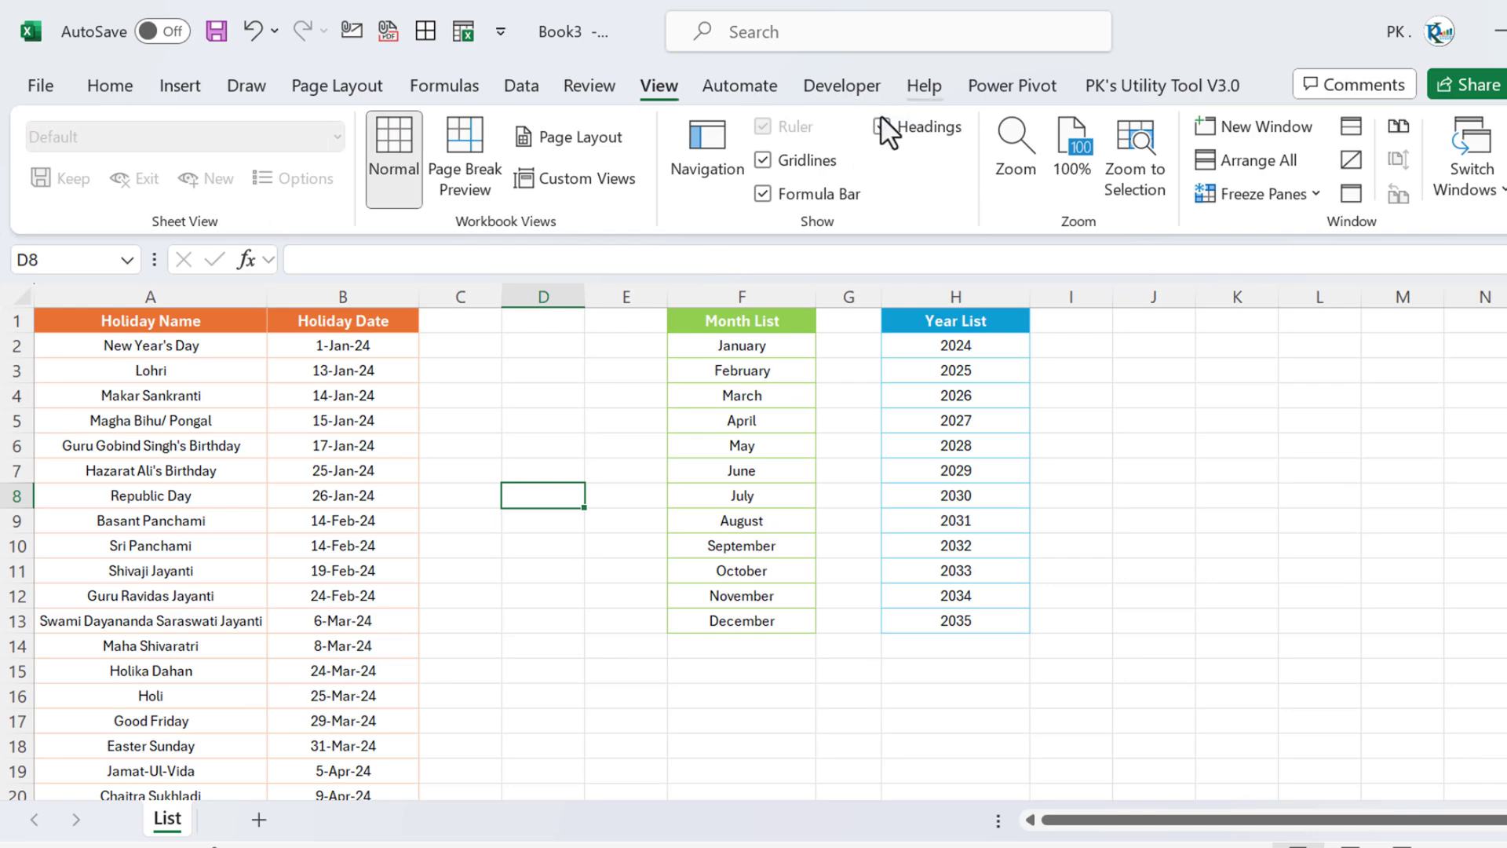
left_click(805, 161)
left_click(528, 390)
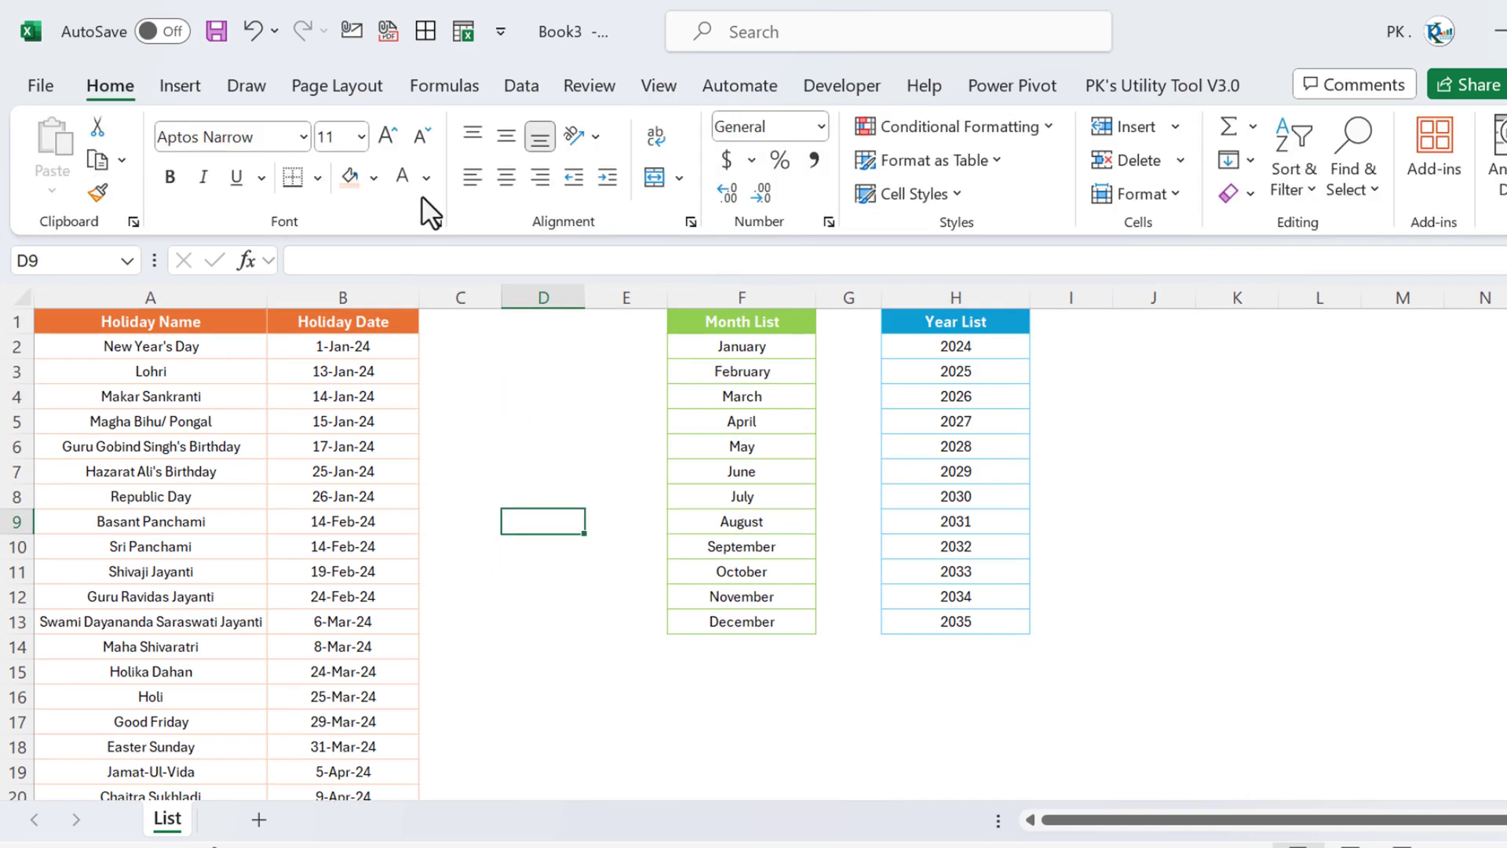
- Define the workbook name Holiday_Name_Range with the formula =OFFSET(List!$A$1,,,COUNTA(List!$A:$A),1)
left_click(451, 86)
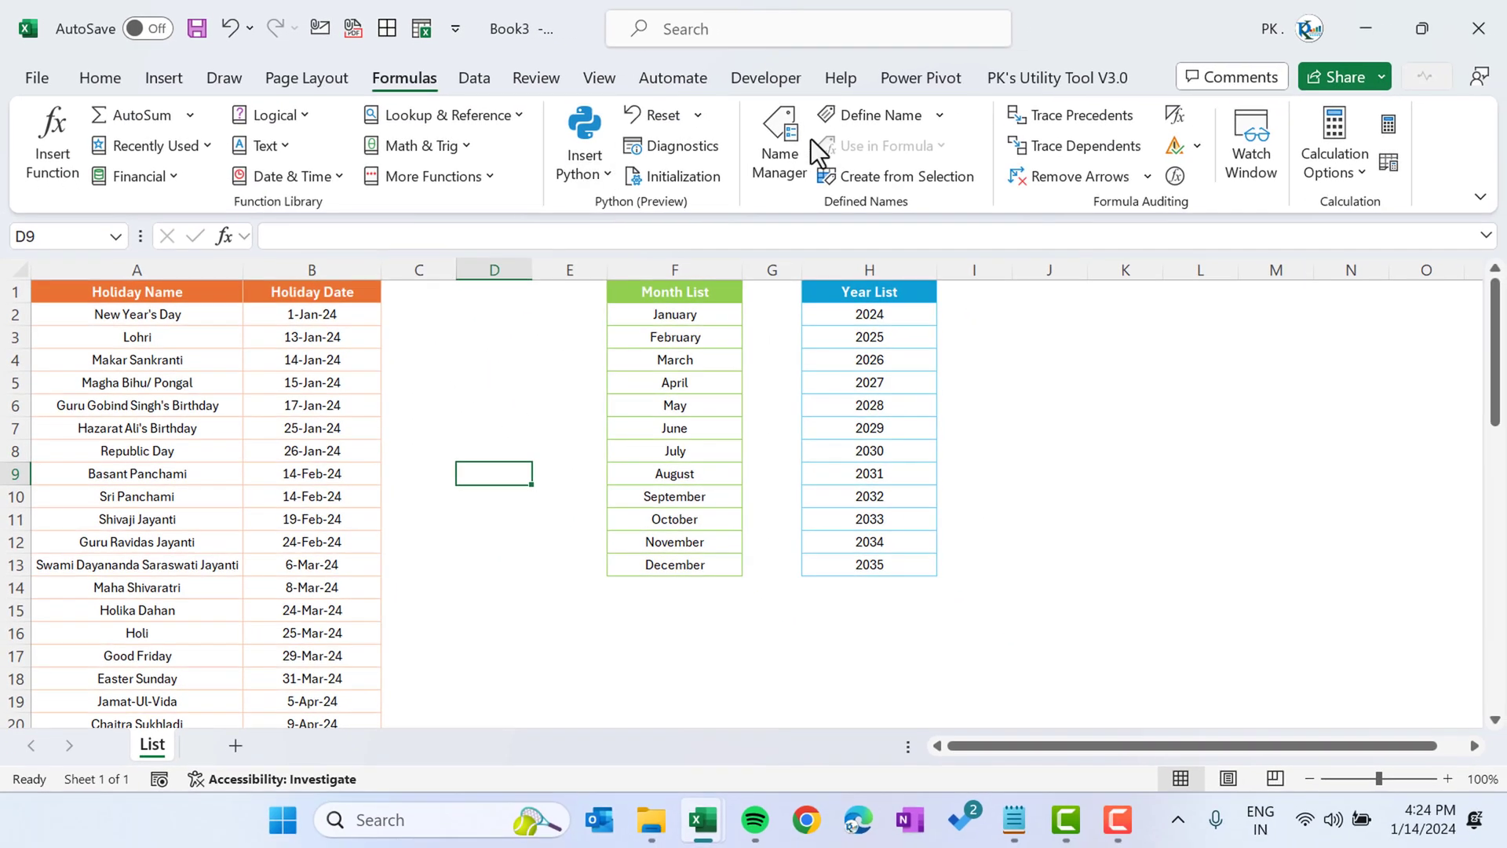
left_click(798, 129)
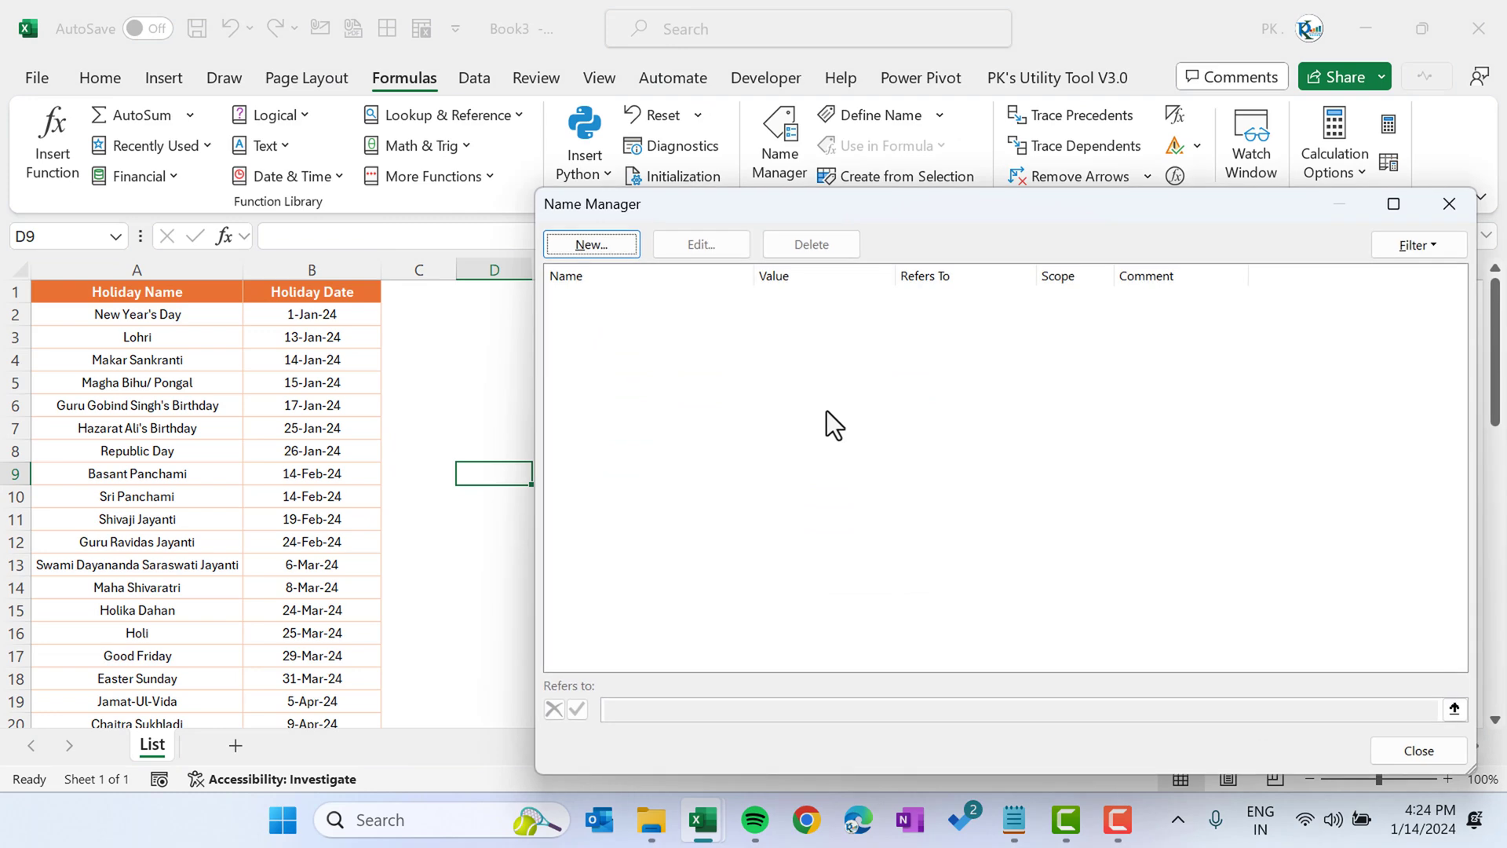
left_click(608, 244)
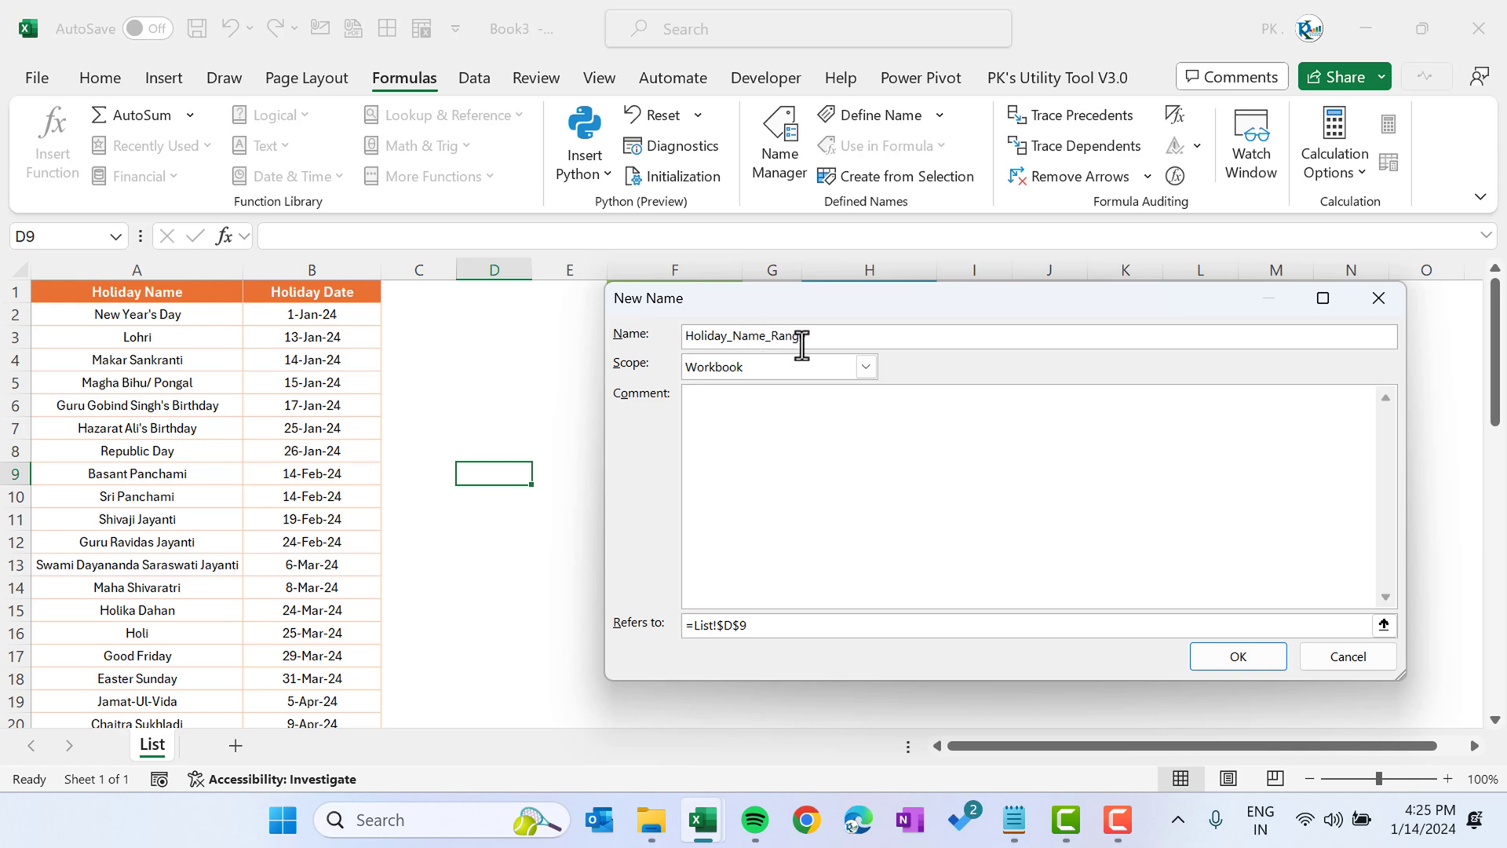
left_click(632, 620)
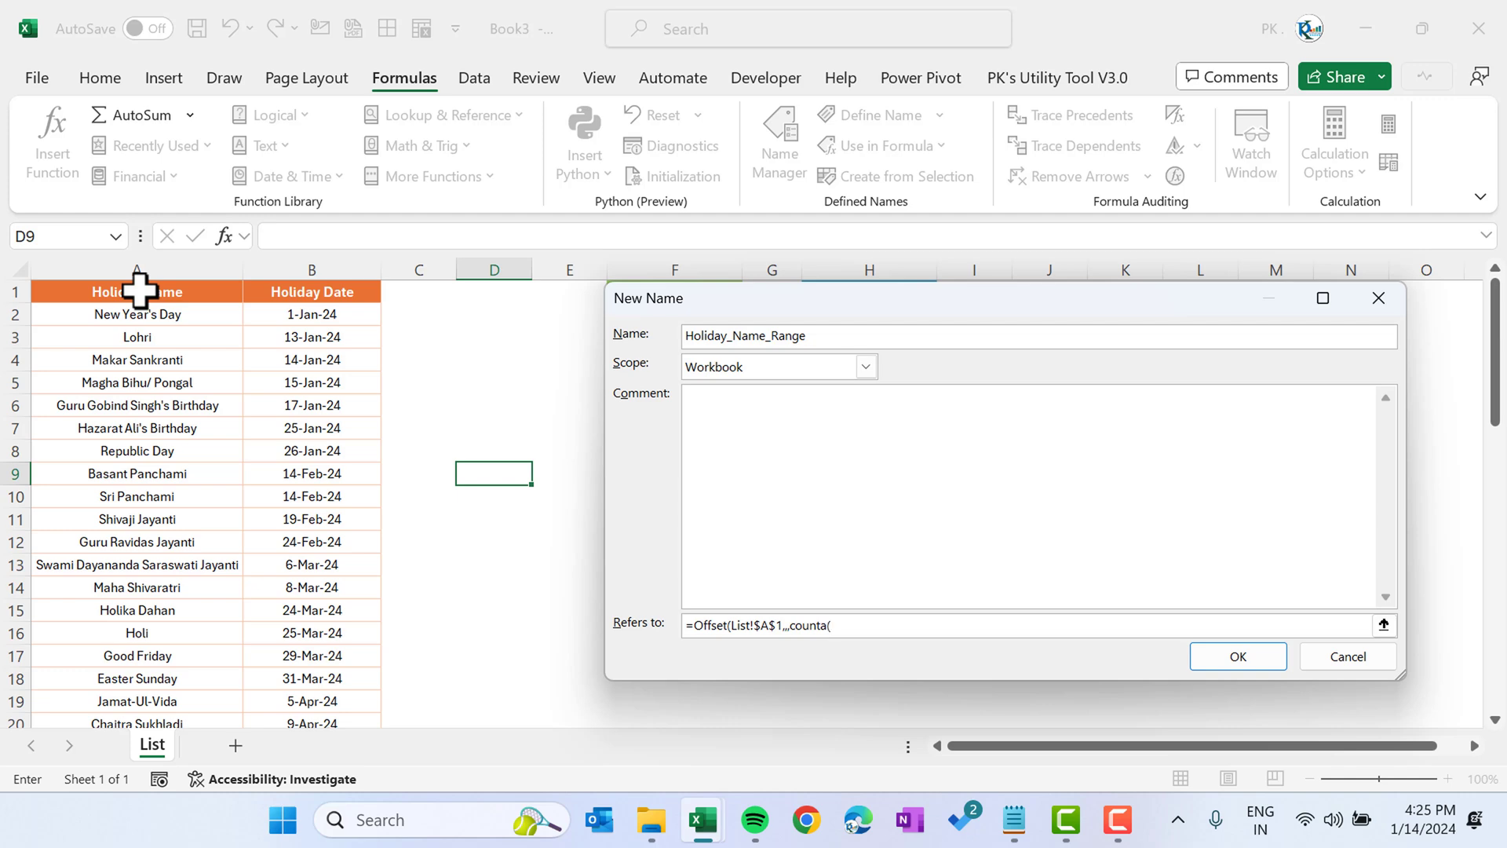
left_click(137, 269)
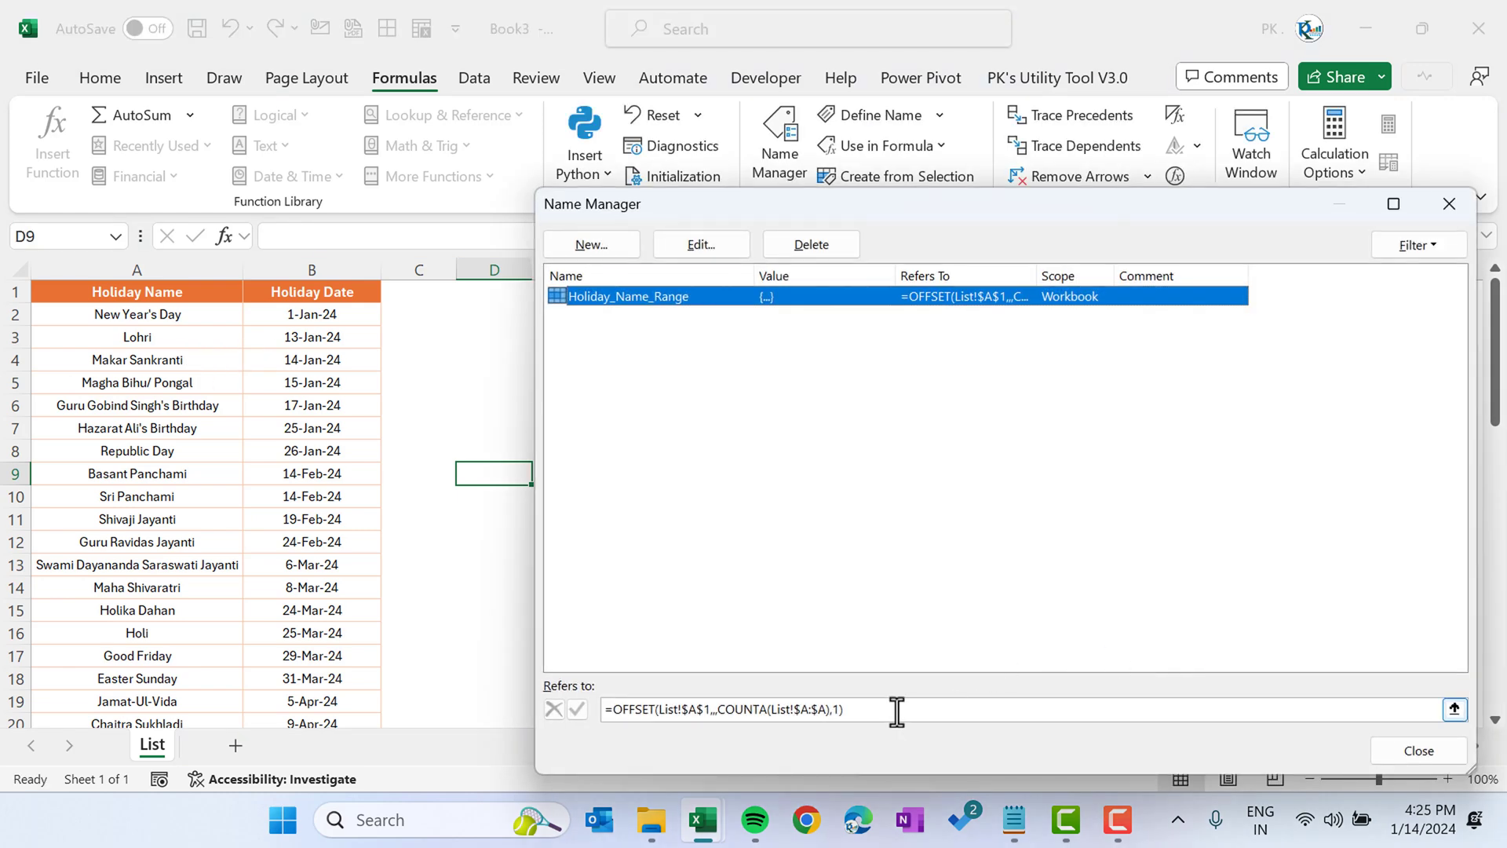
- Check which cells Holiday_Name_Range covers down to its end, close the Name Manager and select the first empty cell, A57
left_click(896, 710)
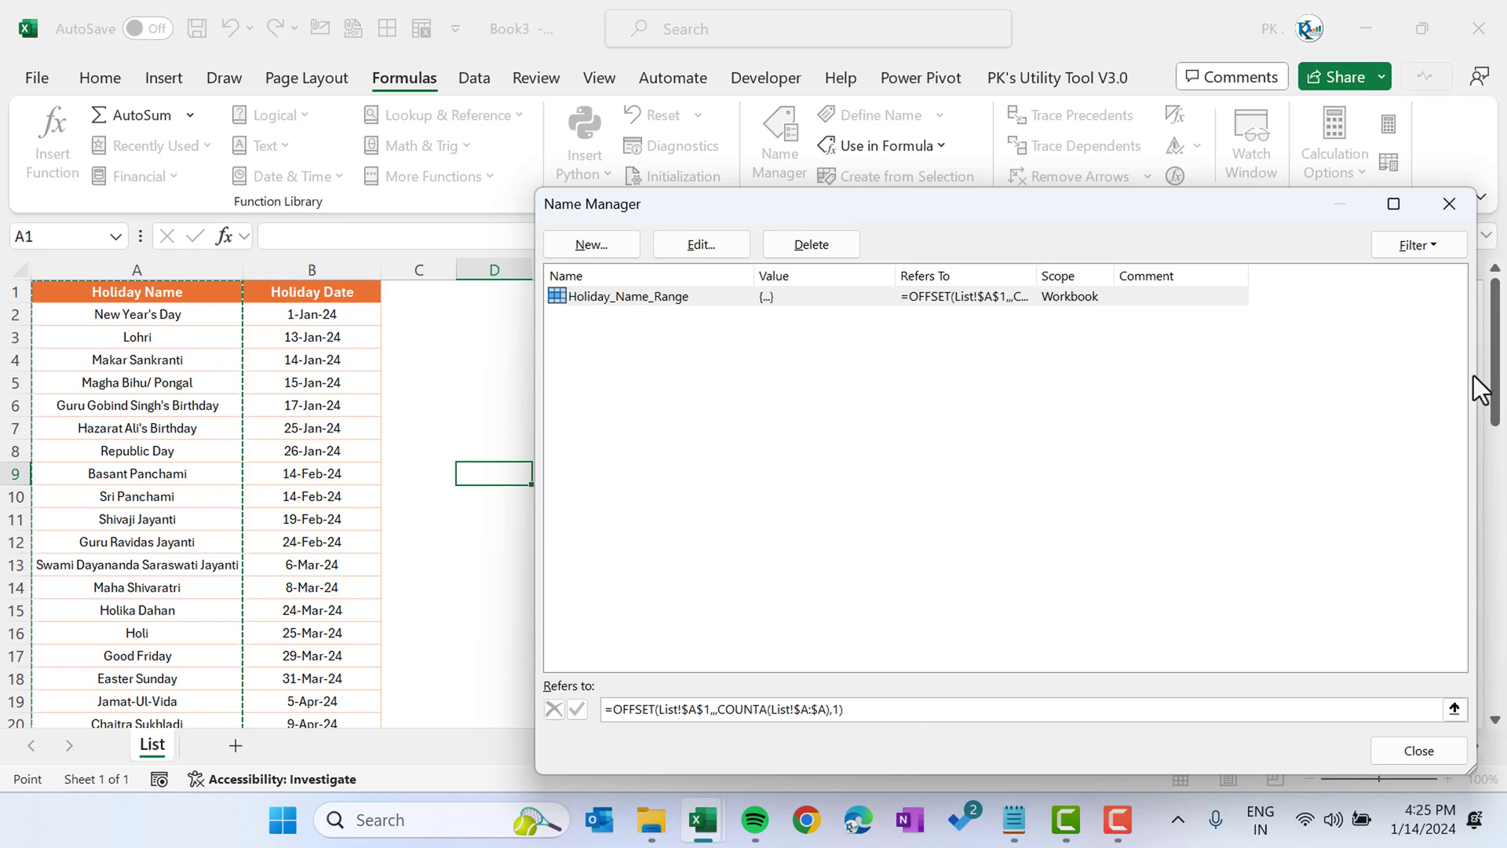
left_click_drag(1495, 322, 1499, 605)
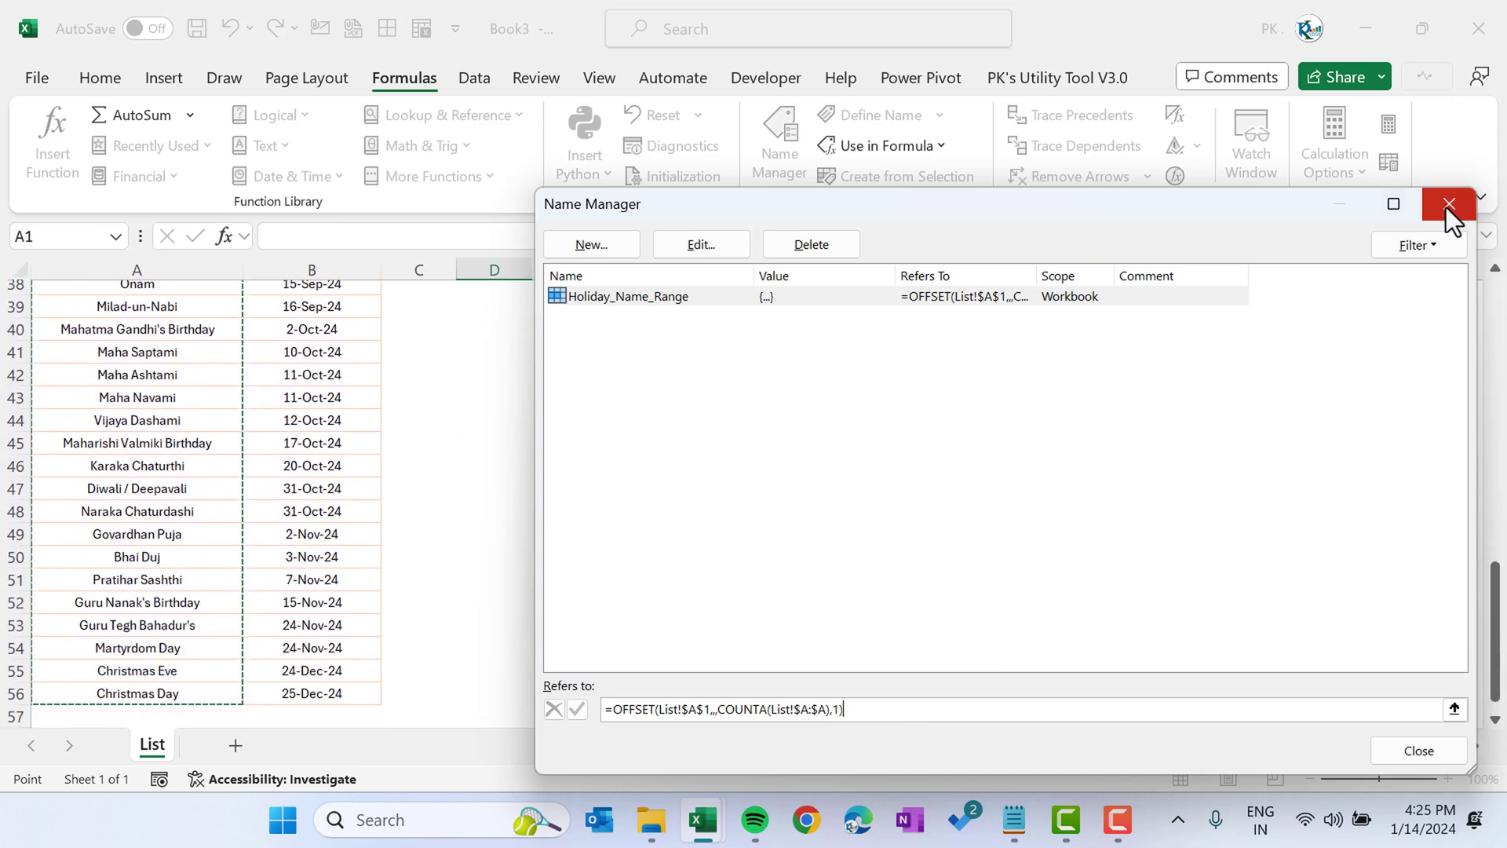
left_click(1427, 750)
left_click(196, 671)
left_click(196, 712)
scroll(602, 724, "down", 2)
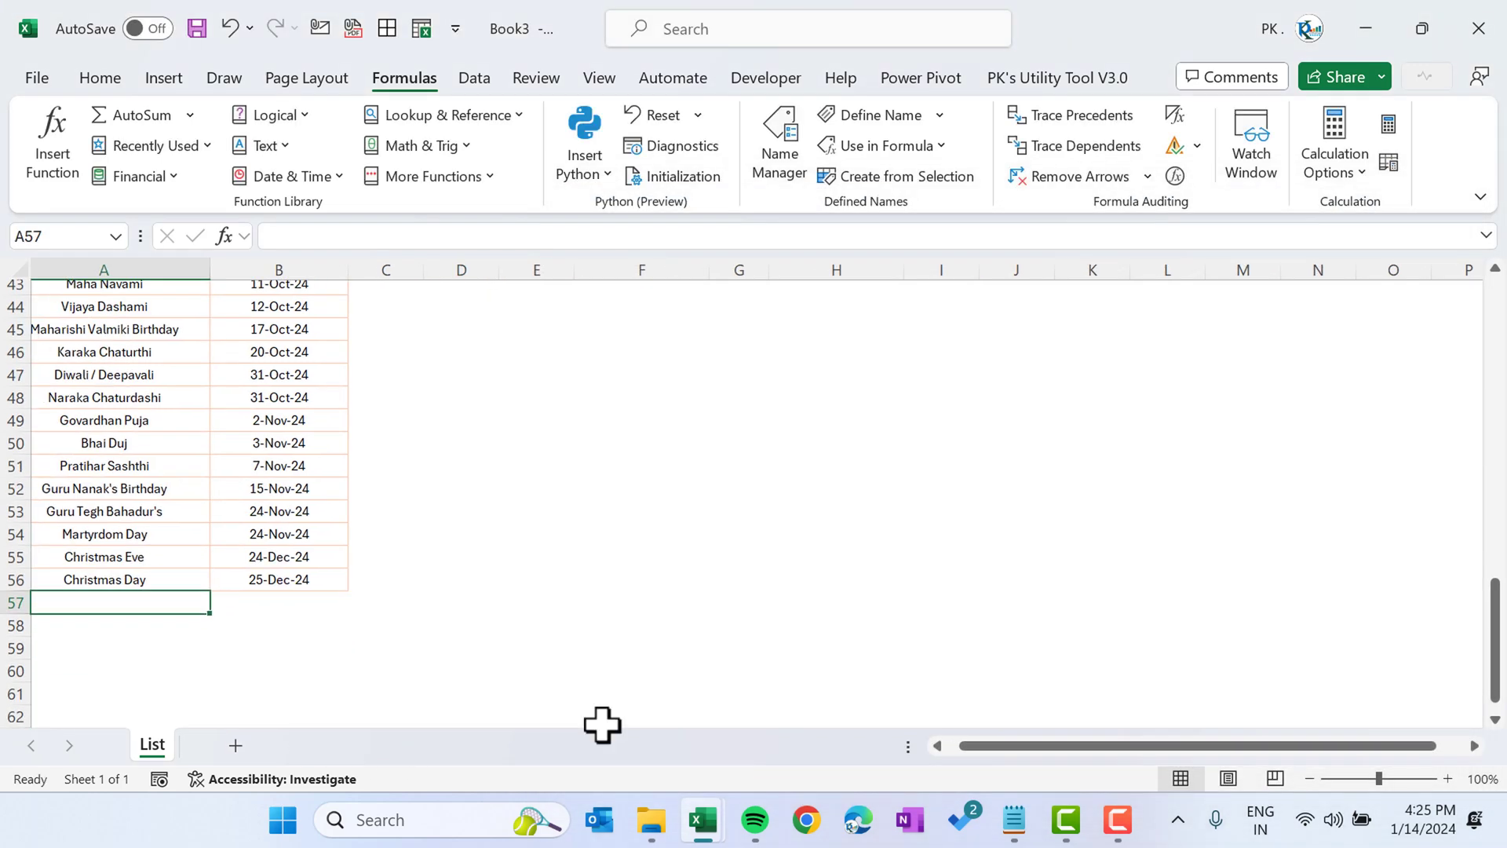
- Enter New Year's Day in A57 and check which cells Holiday_Name_Range covers down to its end
type("New Year's Day")
key("Return")
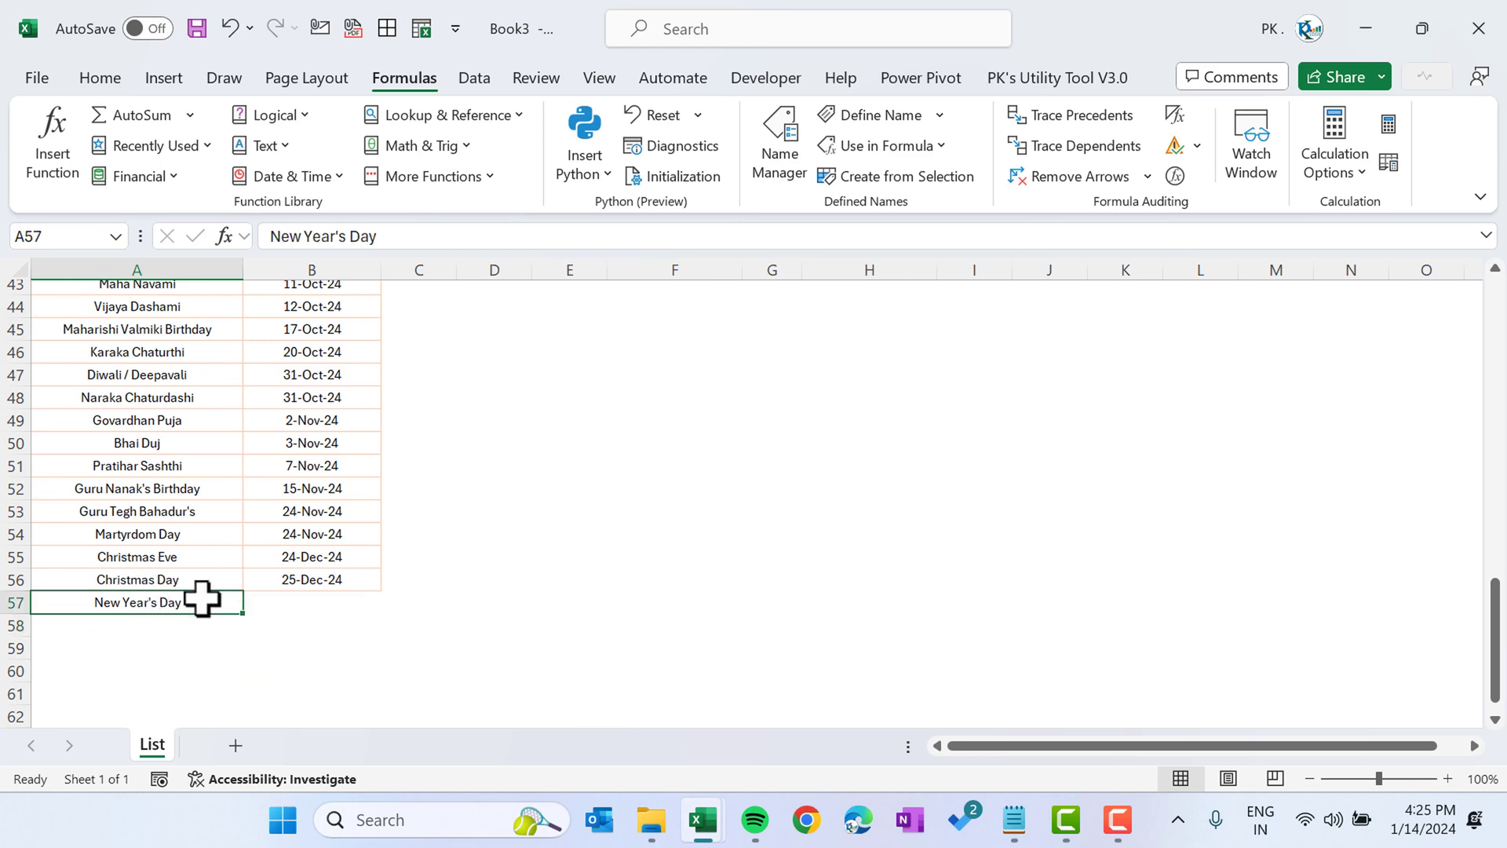
left_click(790, 160)
left_click(902, 709)
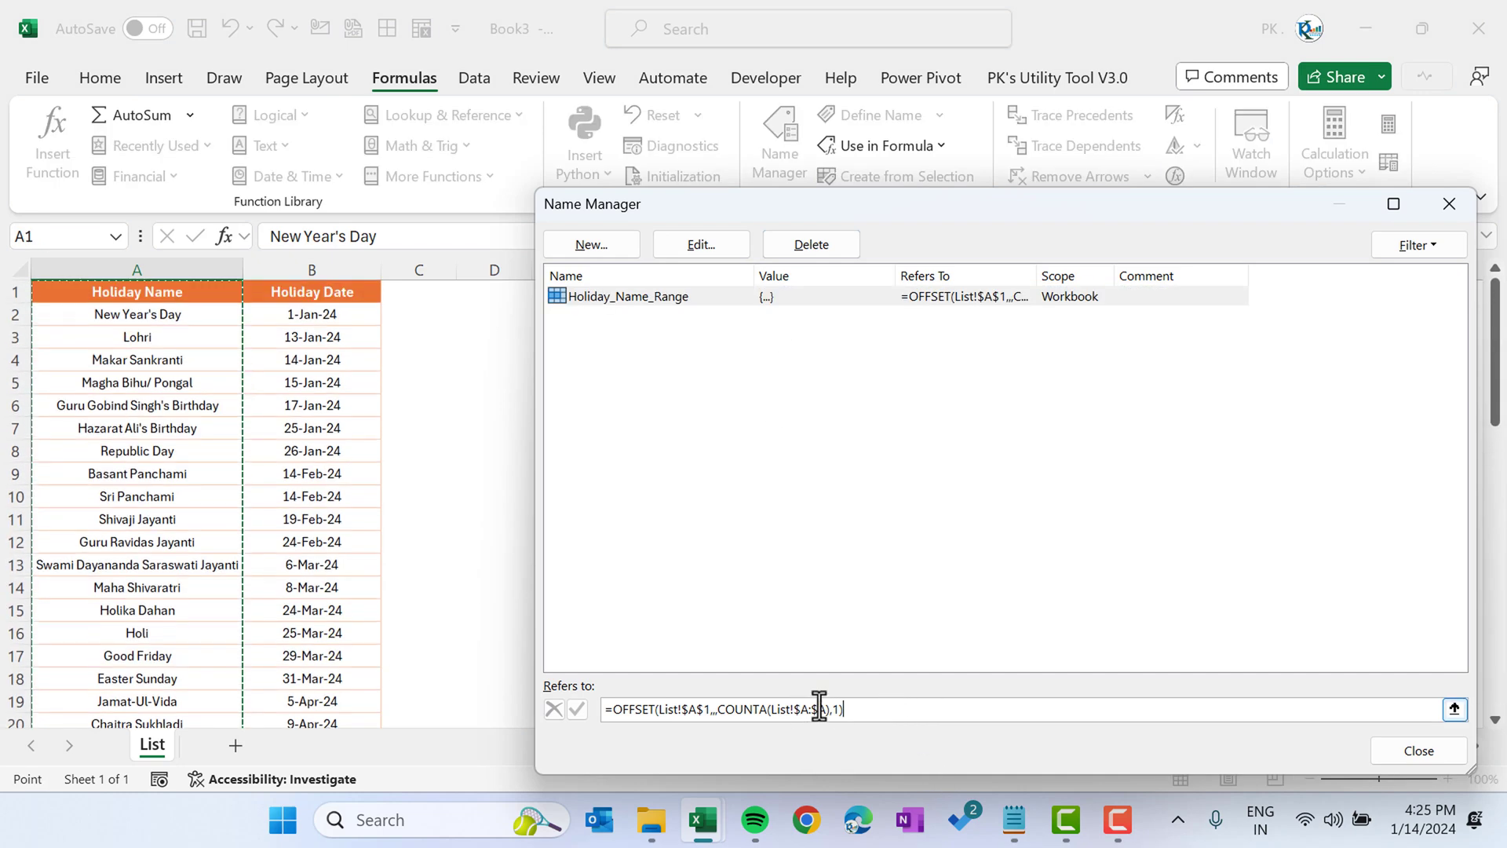
left_click_drag(1502, 400, 1488, 716)
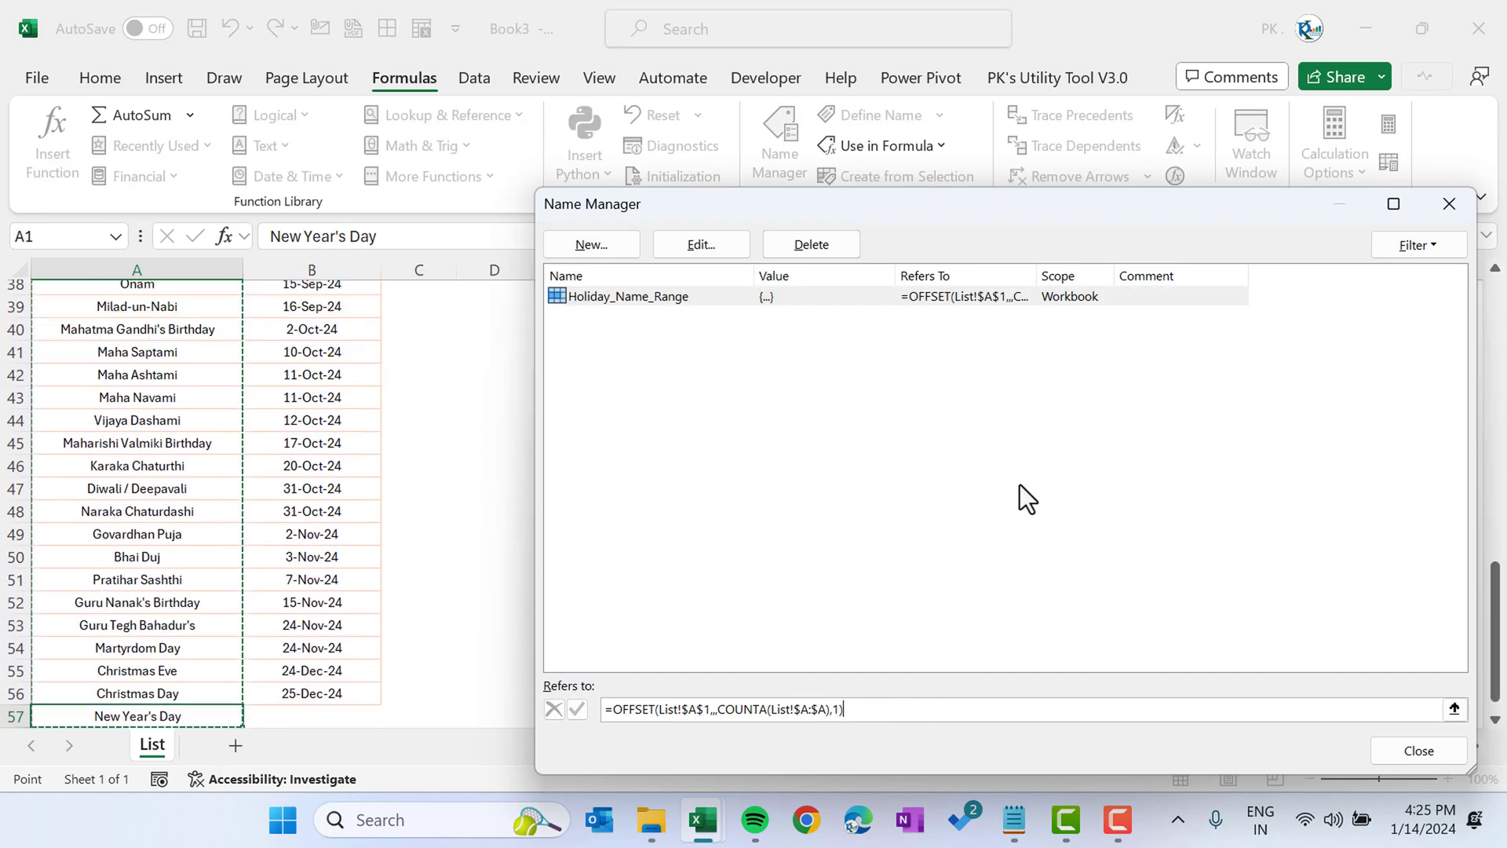
left_click(1496, 719)
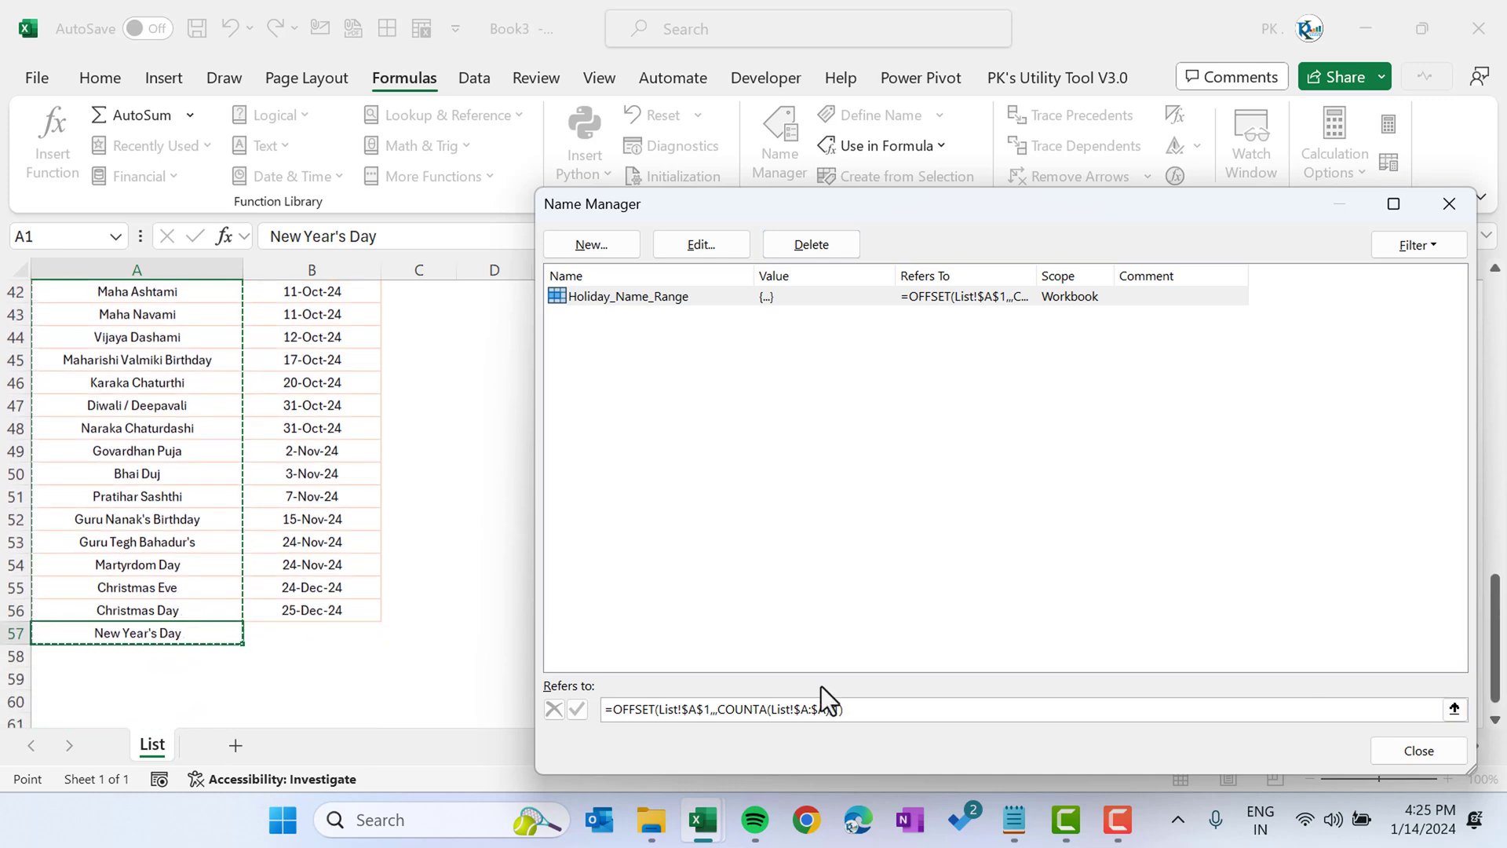
key("Escape")
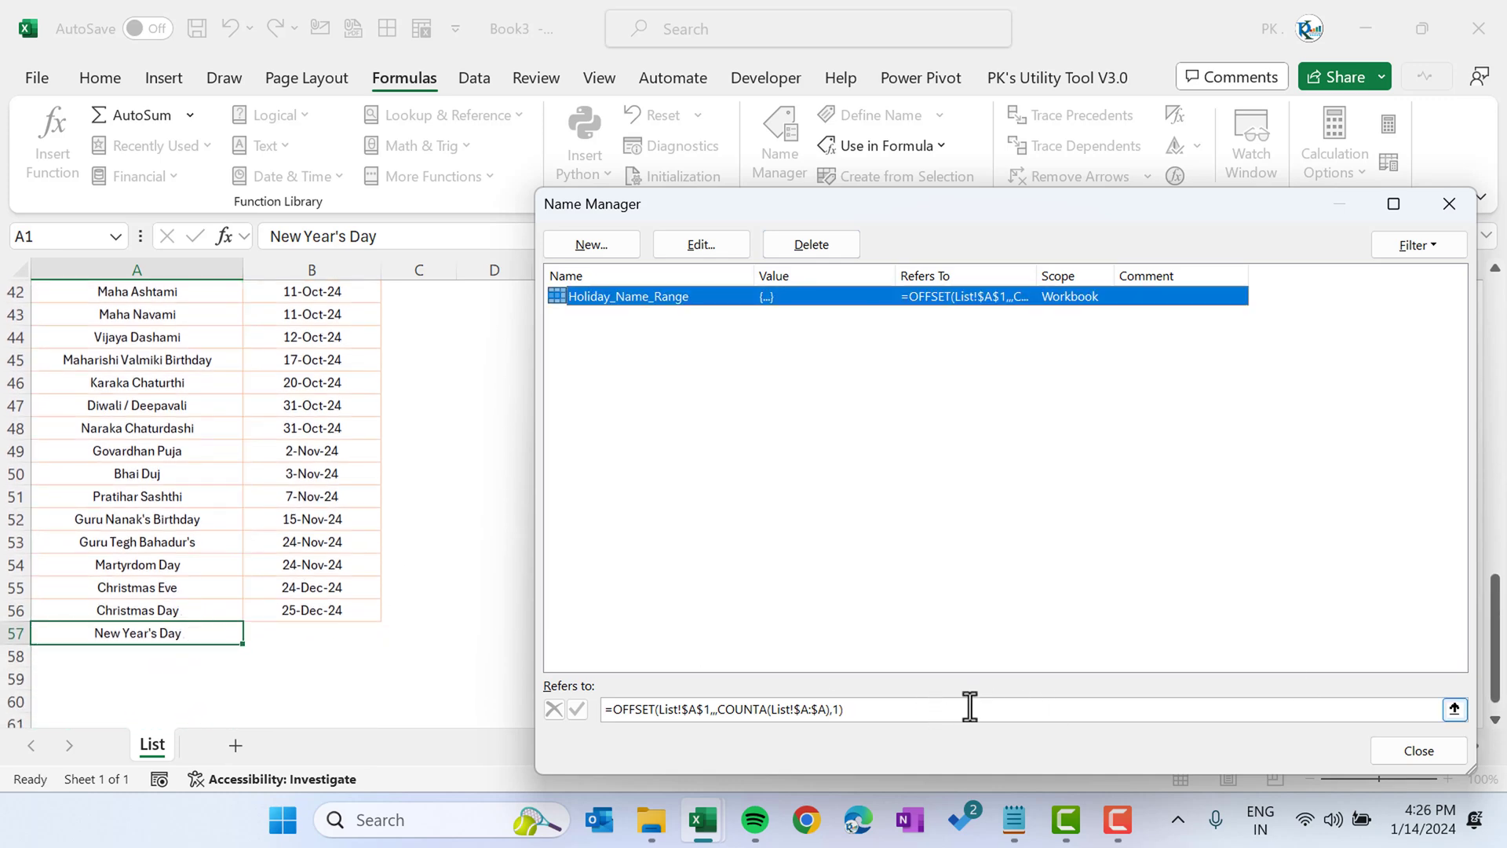
left_click(1449, 204)
left_click(353, 650)
left_click(215, 636)
key("ctrl+Home")
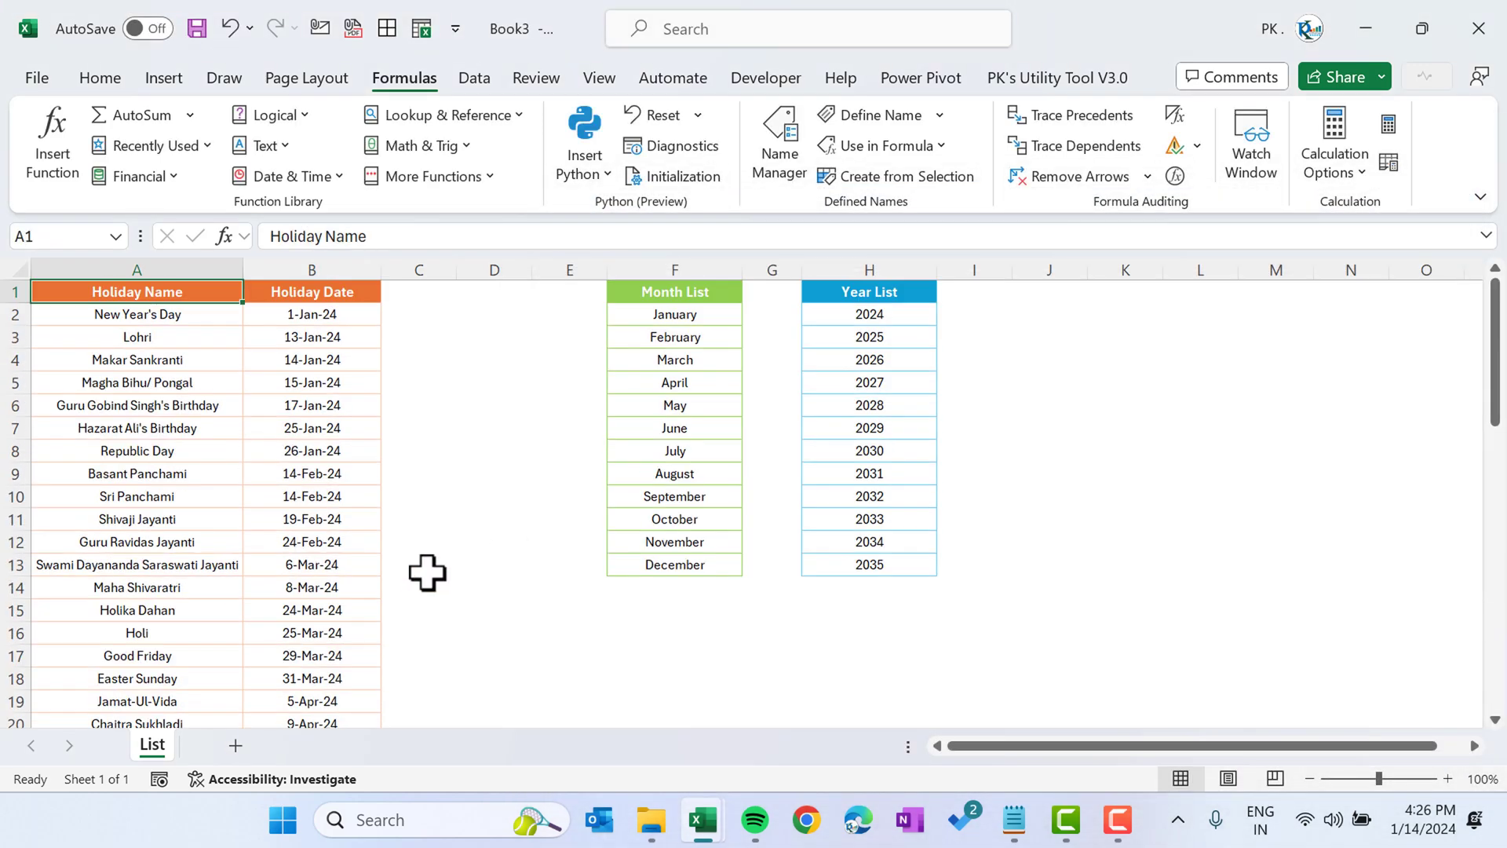
- Define the workbook name Holiday_Date_Range with the formula =OFFSET(List!$B$1,,,COUNTA(List!$B:$B),1) and check the cells it covers
key("Right")
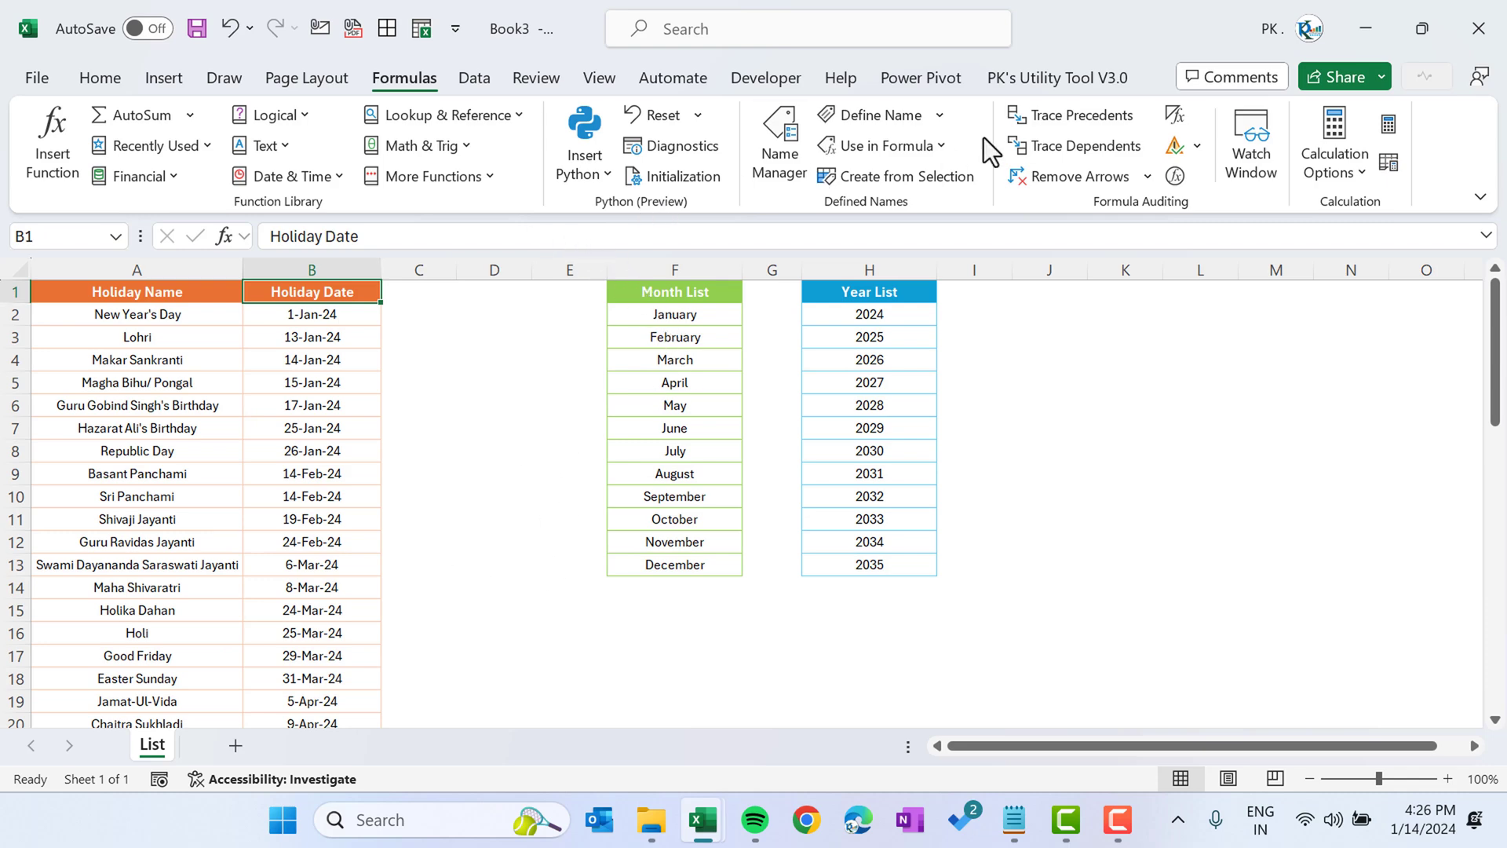
left_click(802, 142)
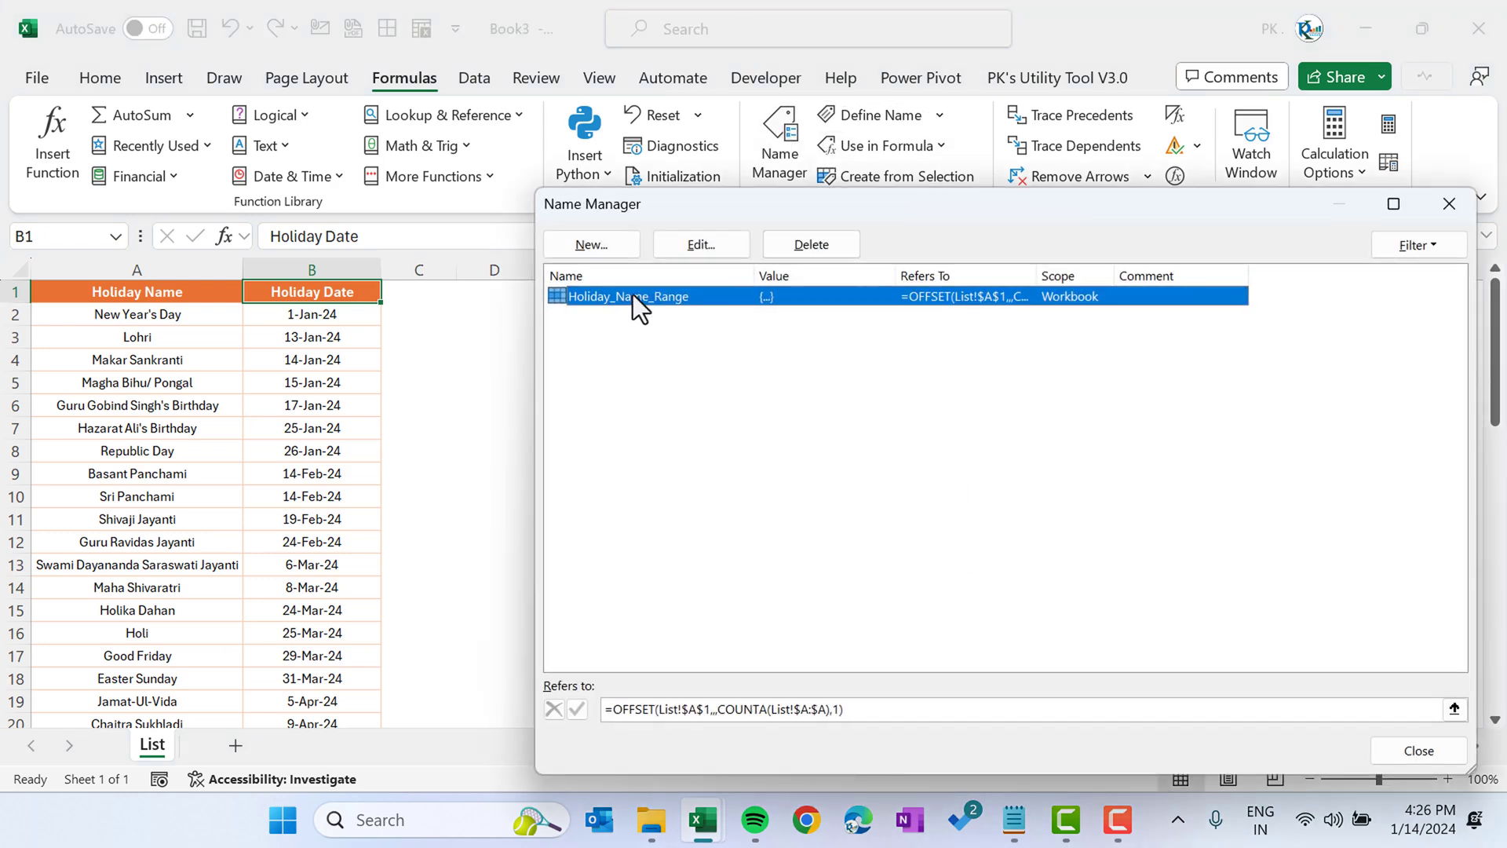
left_click(606, 709)
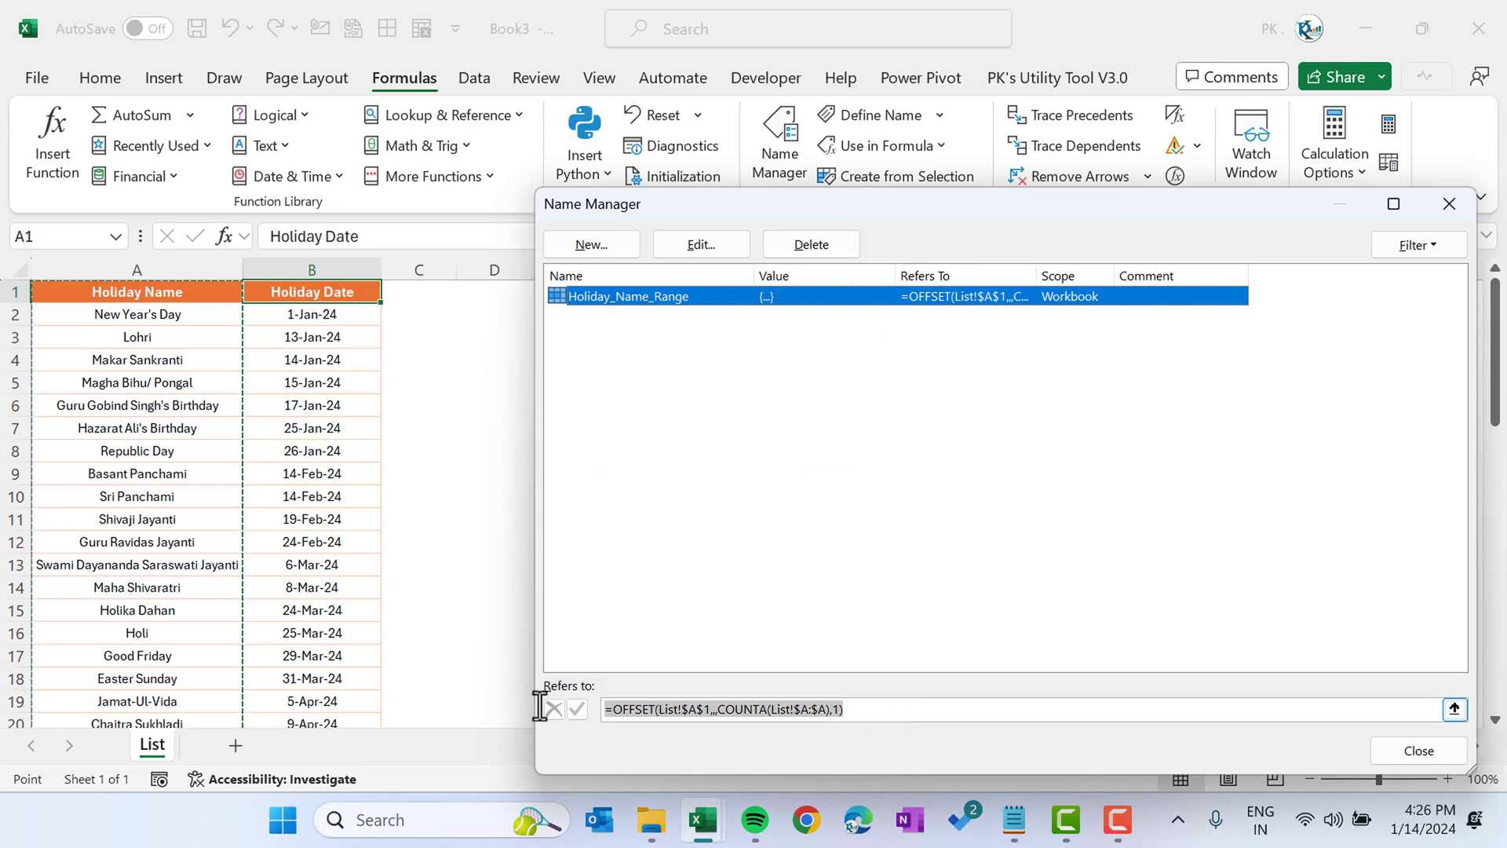
left_click(591, 236)
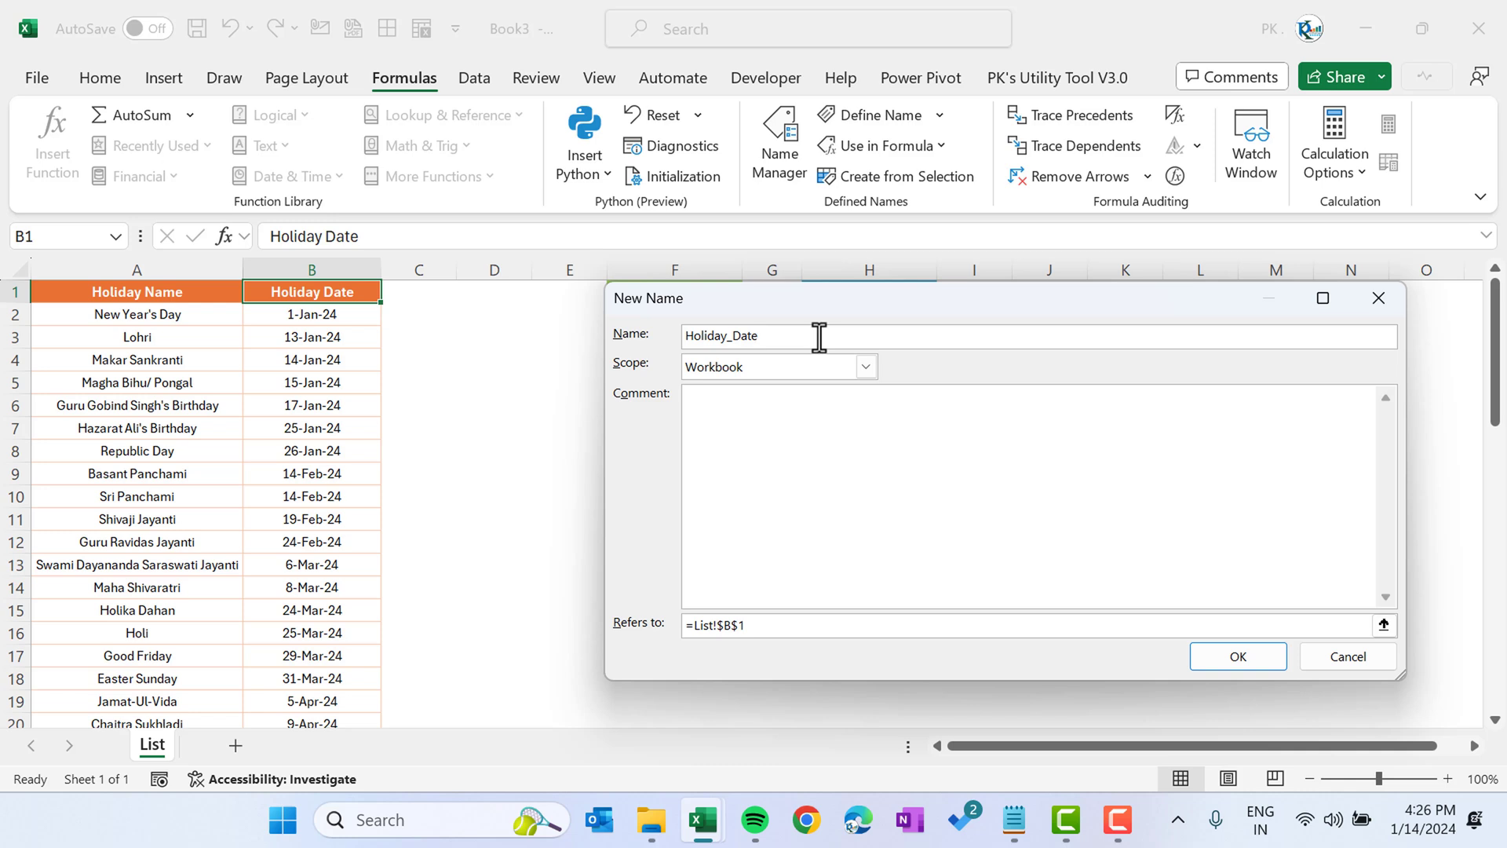
type("_Range")
left_click(698, 625)
key("ctrl+v")
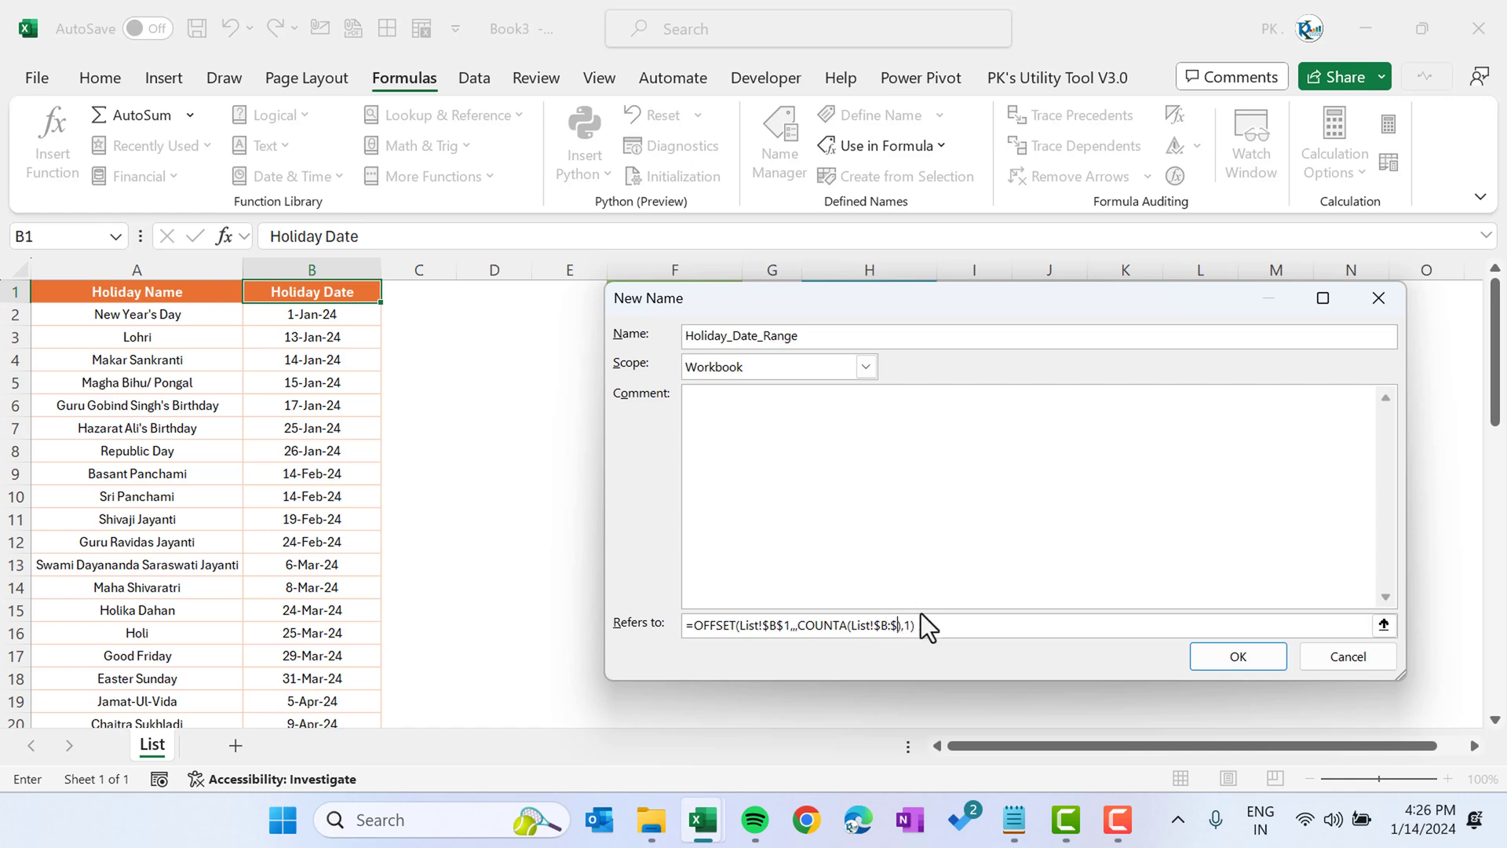
left_click(1247, 656)
left_click(892, 709)
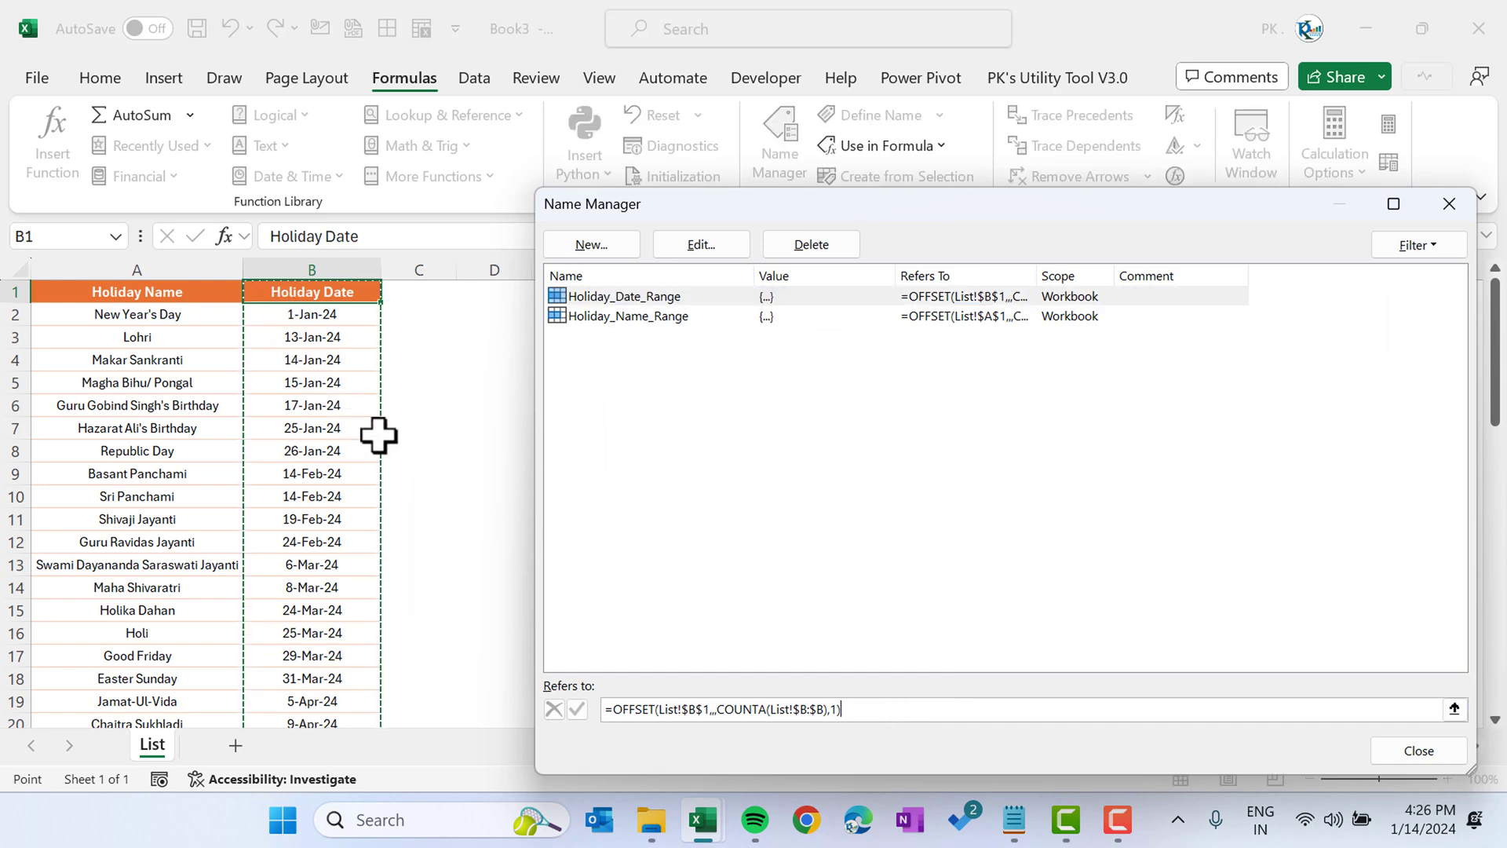
left_click(1417, 751)
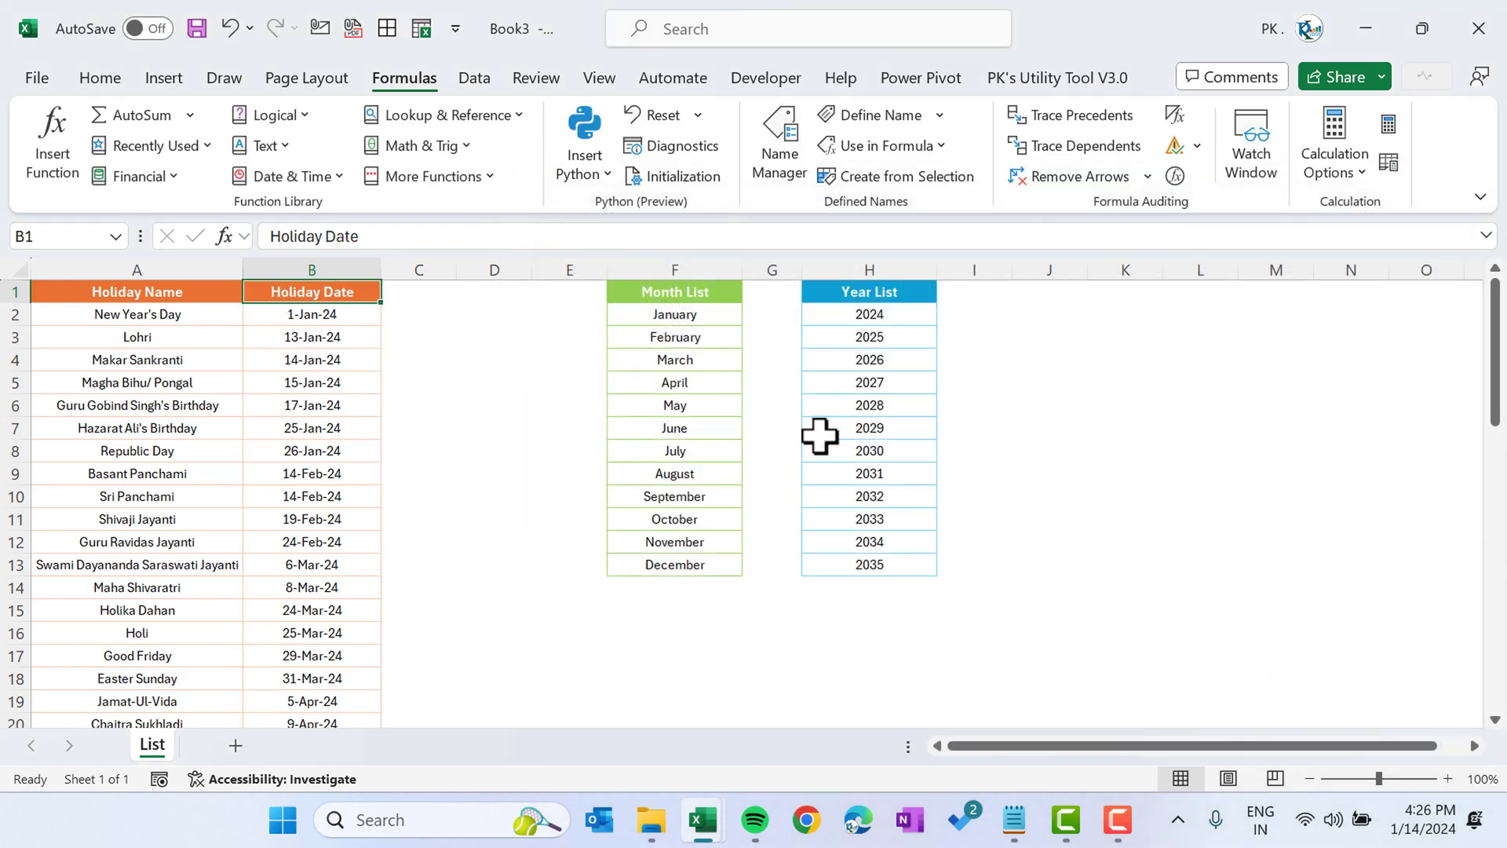
- Define the workbook name Month_List for the months in =List!$F$2:$F$13
left_click(671, 291)
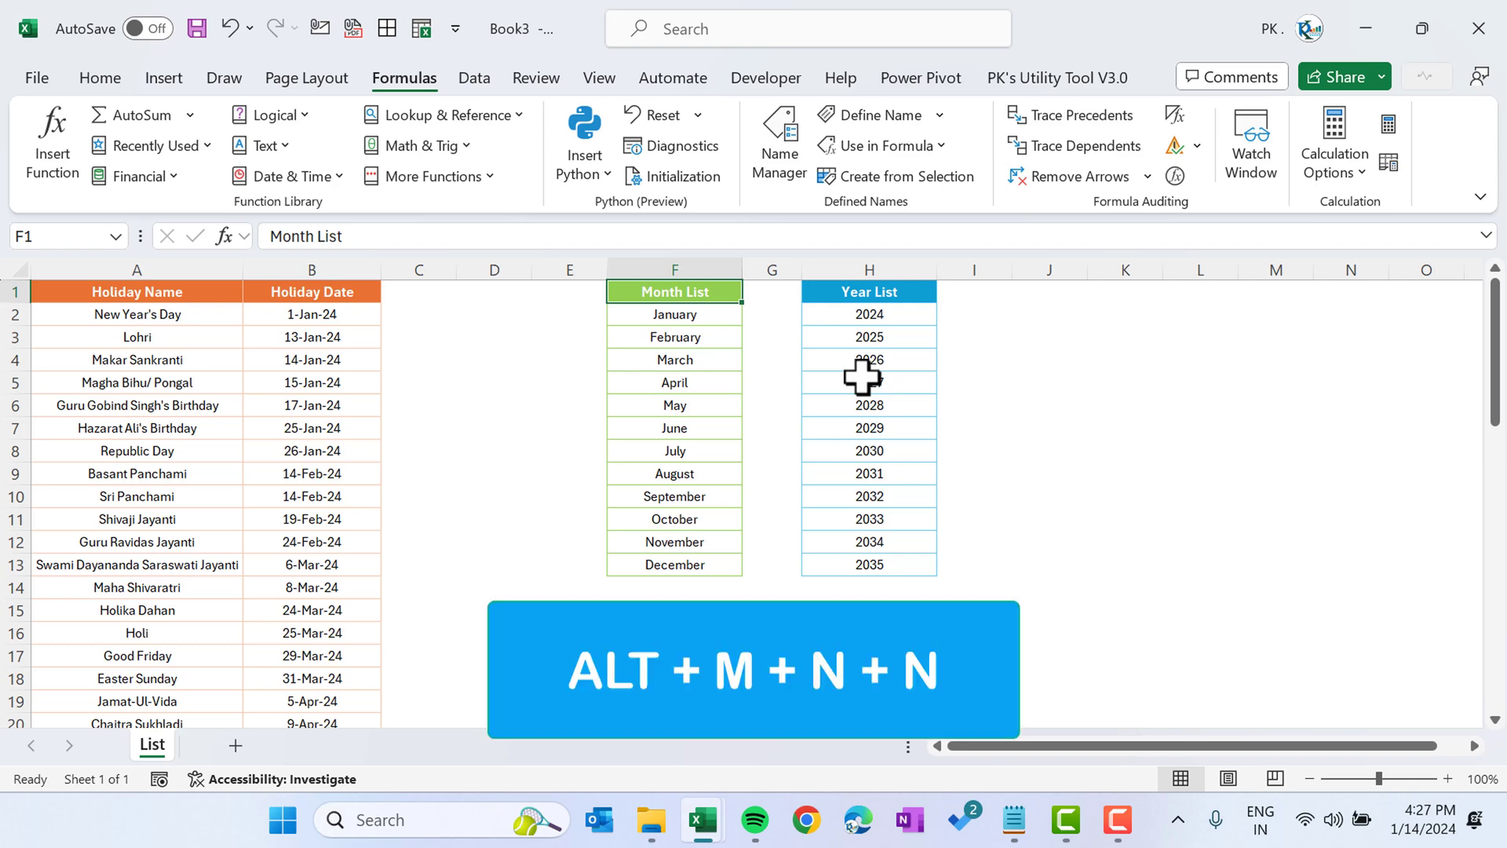
key("alt+m")
key("n")
key("n")
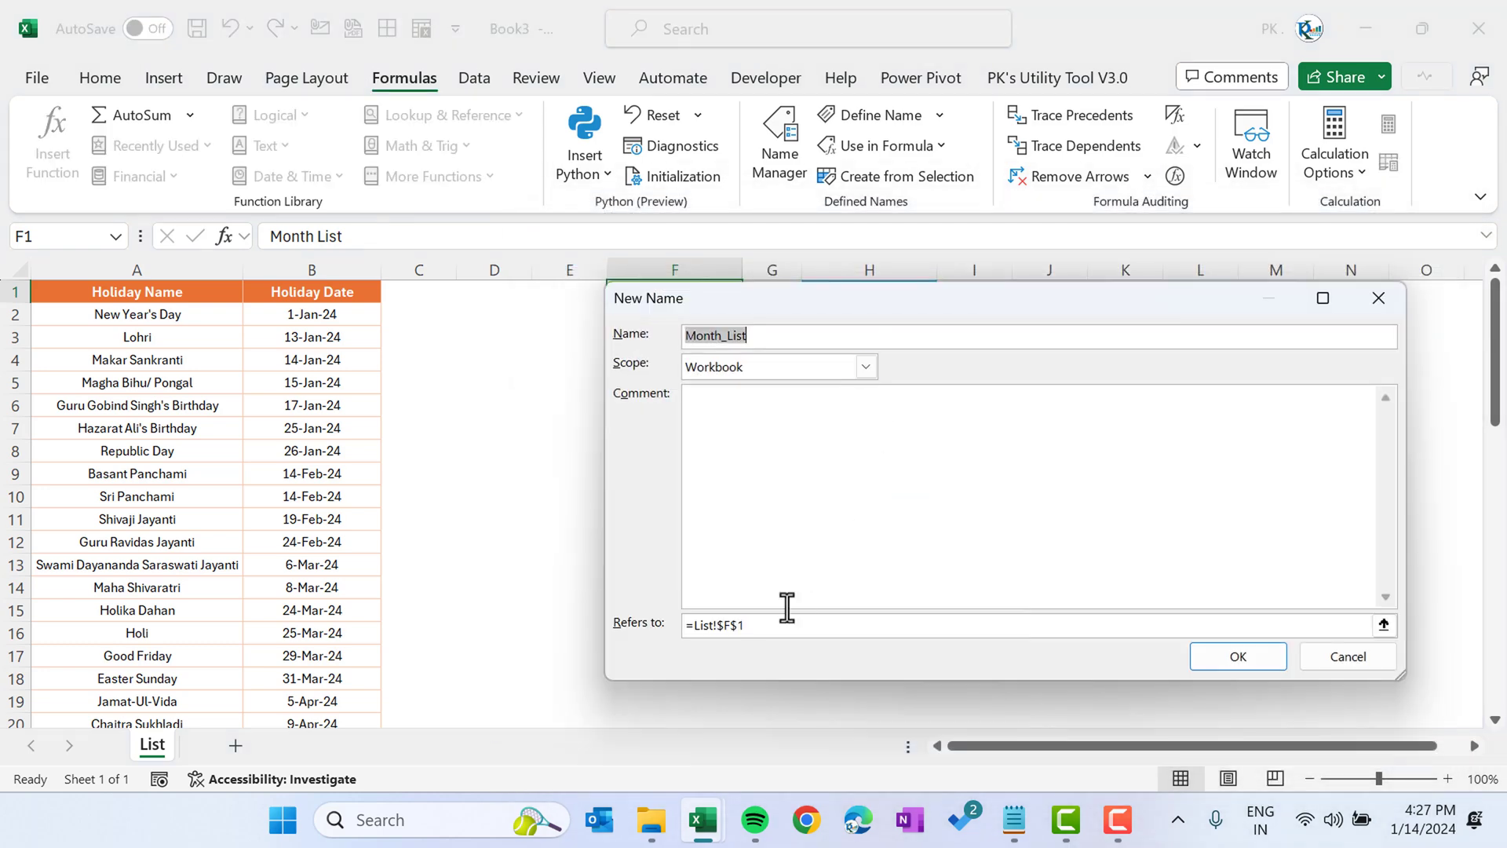
left_click(1017, 629)
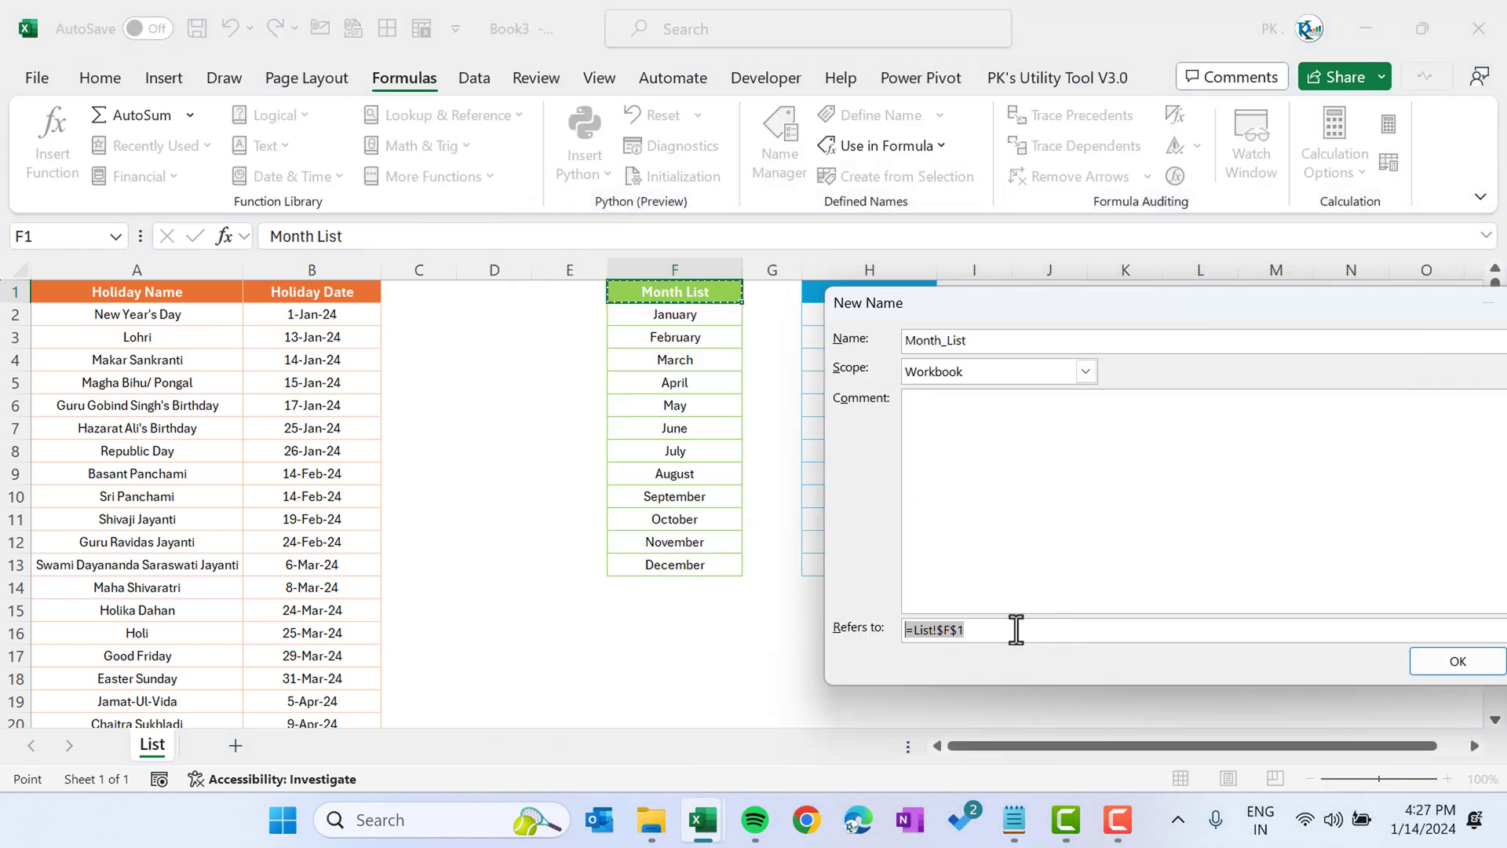
left_click_drag(685, 317, 695, 565)
left_click(1455, 656)
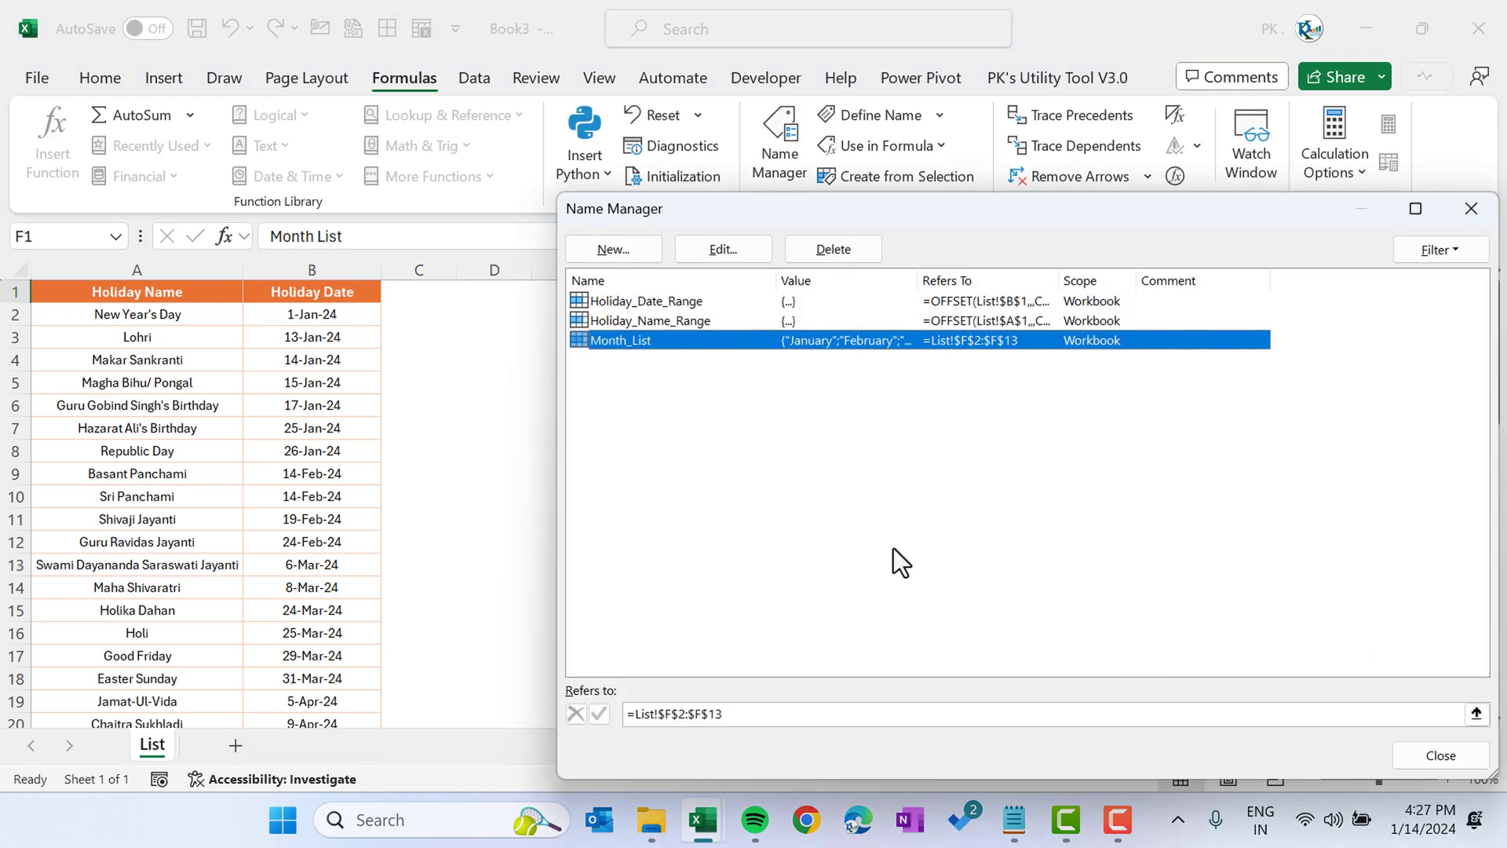
left_click(1436, 759)
- Define the workbook name Year_List for the years in =List!$H$2:$H$13
left_click(887, 314)
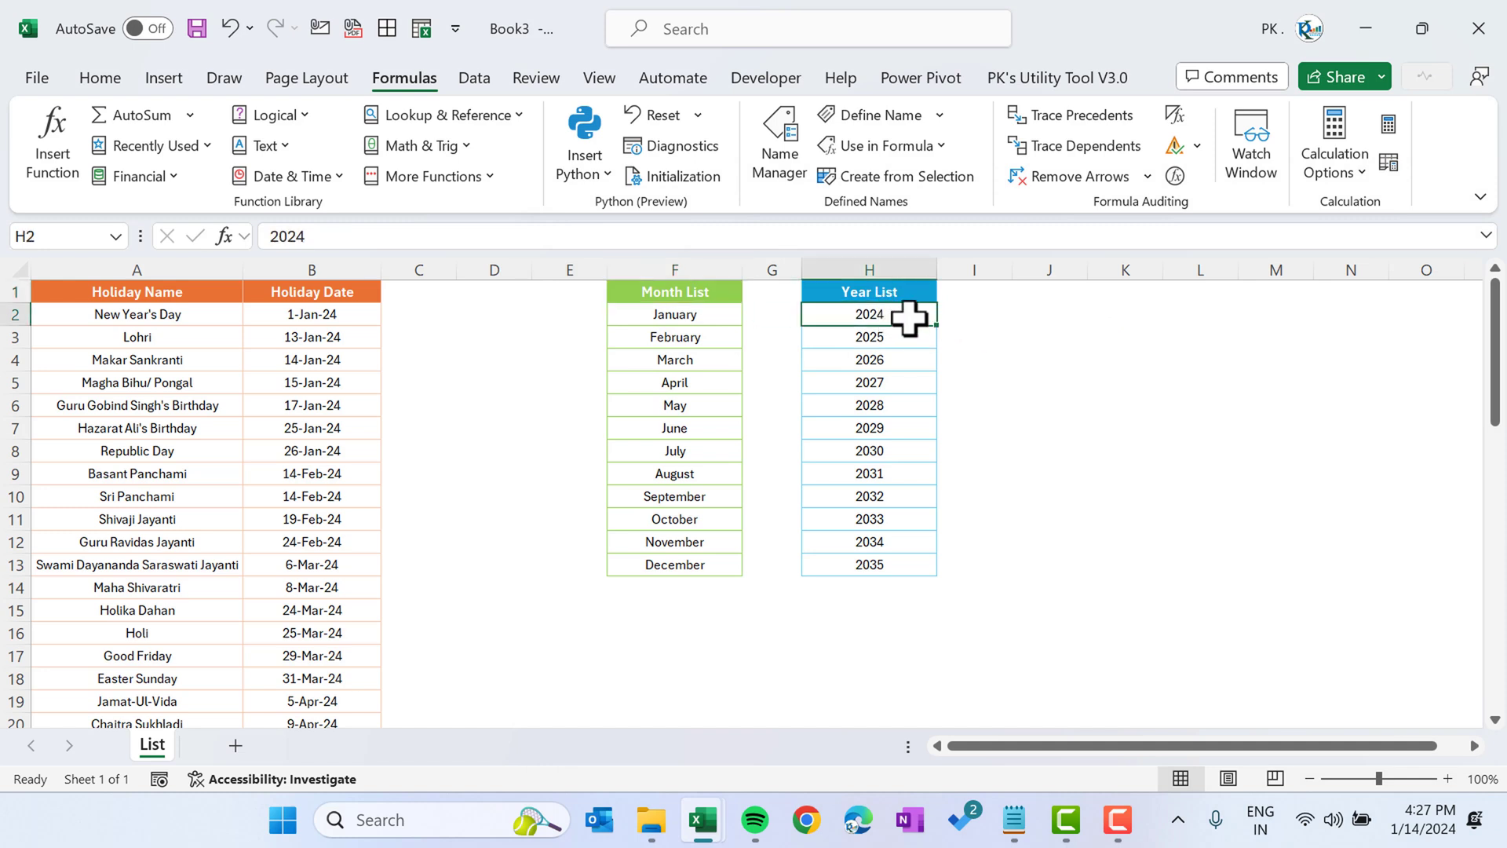
left_click_drag(896, 324, 897, 566)
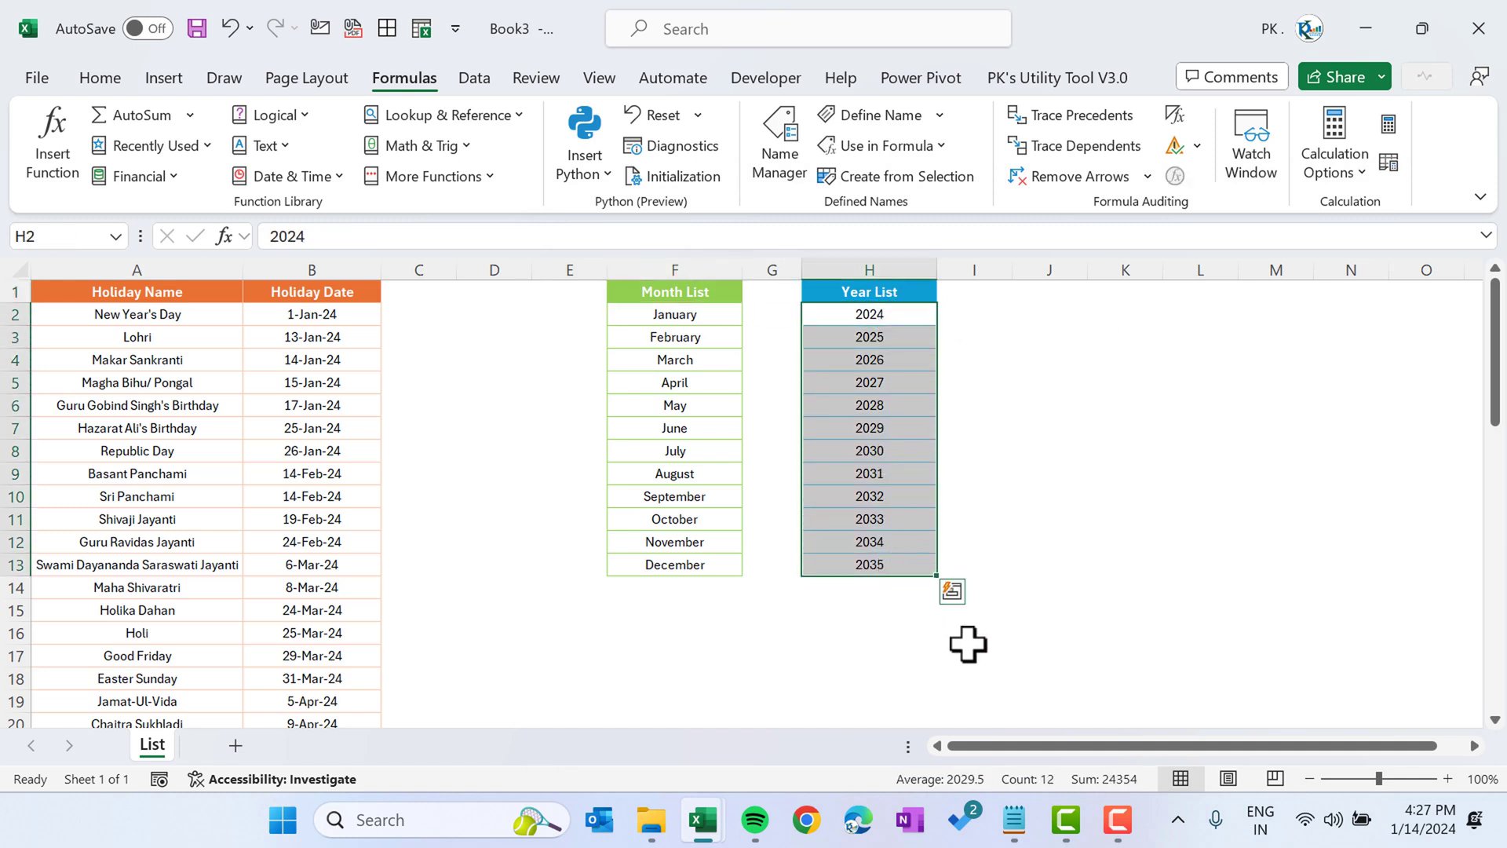
left_click(895, 337)
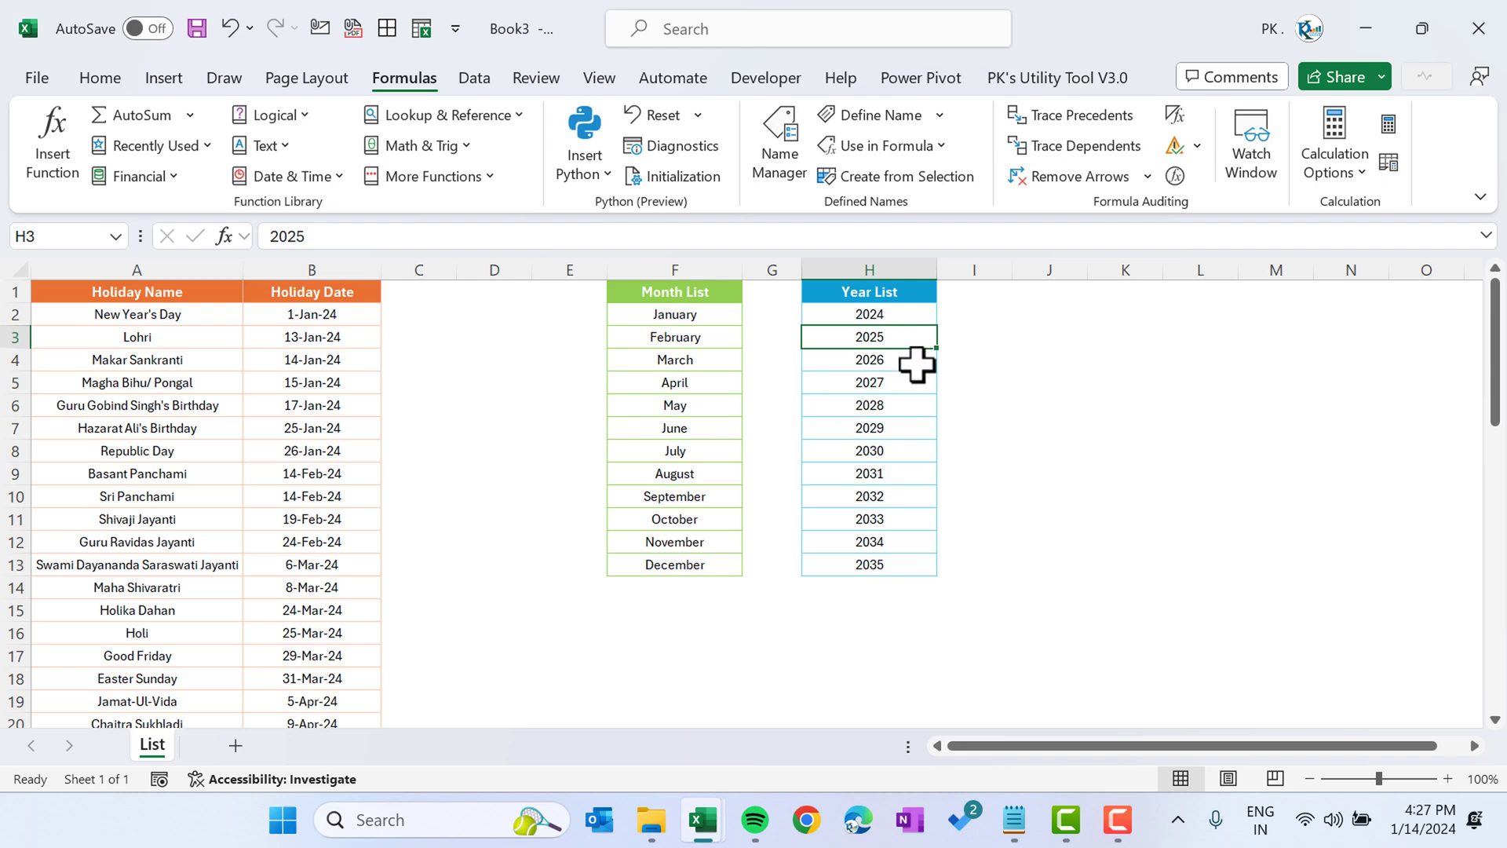
left_click(870, 314)
key("Up")
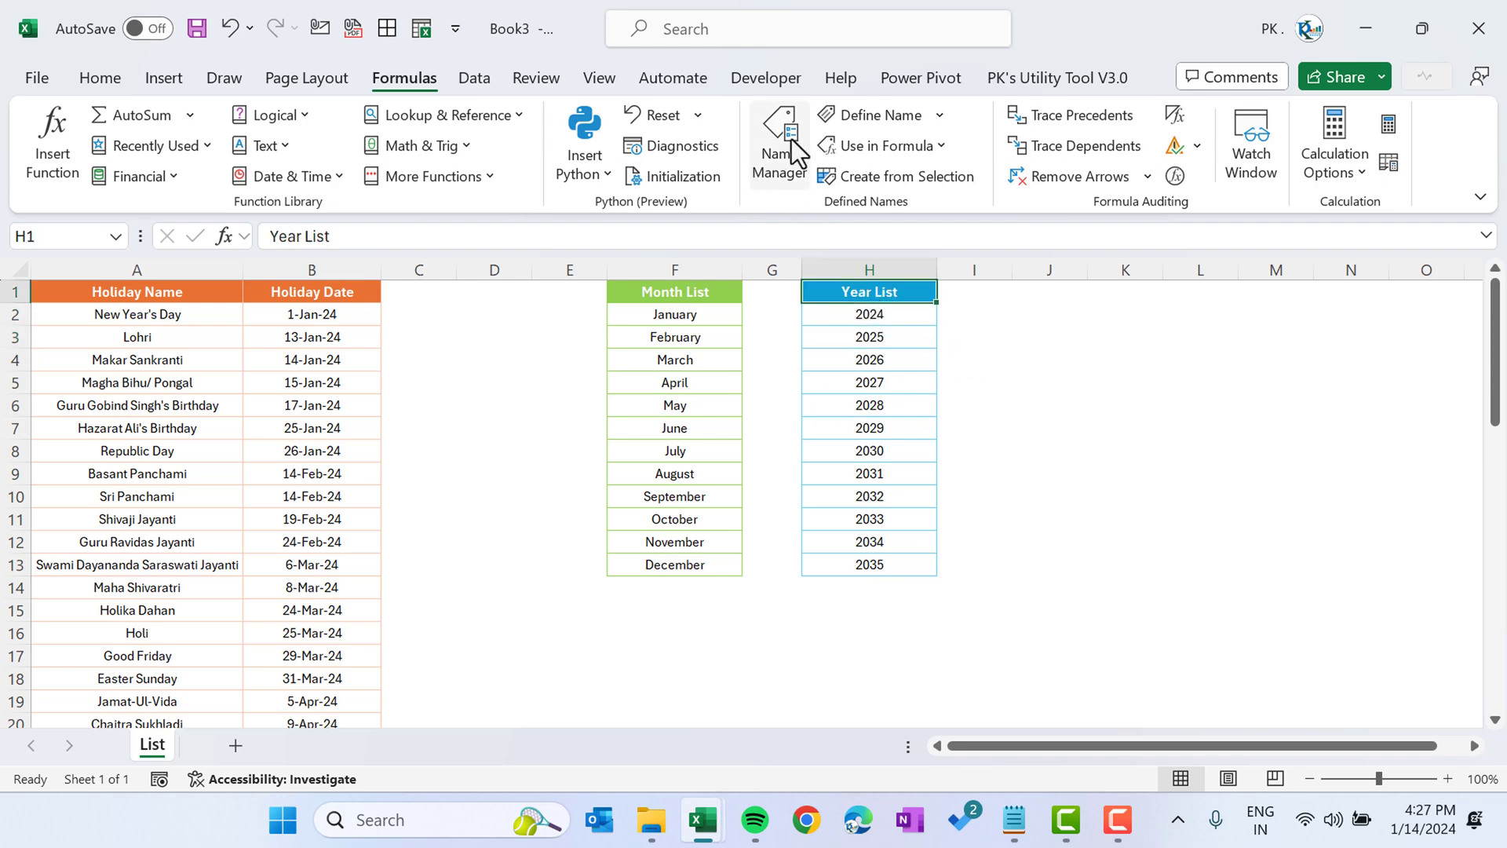
left_click(785, 149)
left_click(628, 251)
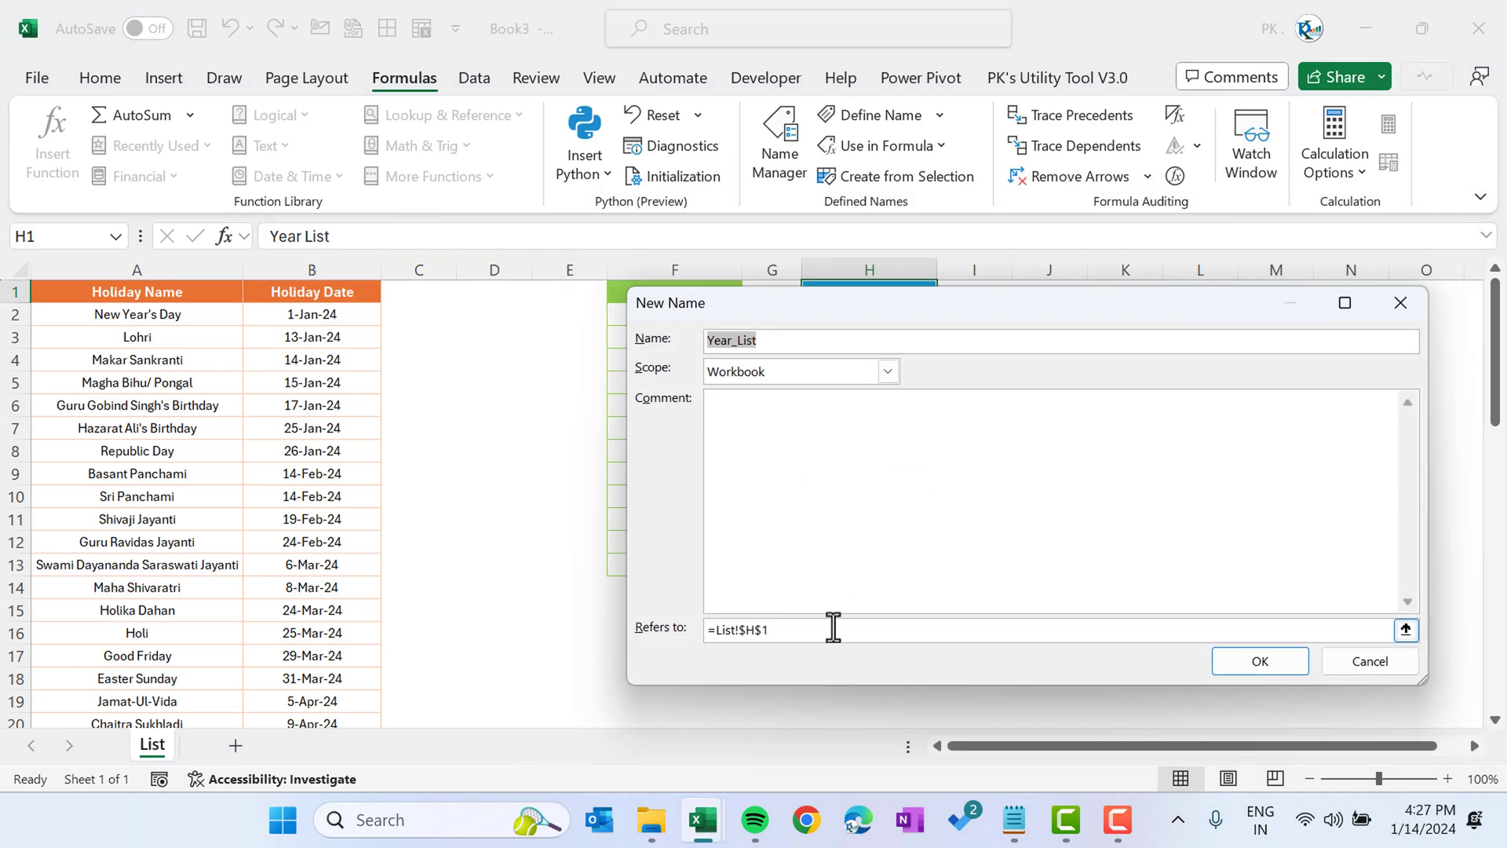
left_click_drag(837, 628, 643, 620)
left_click(814, 338)
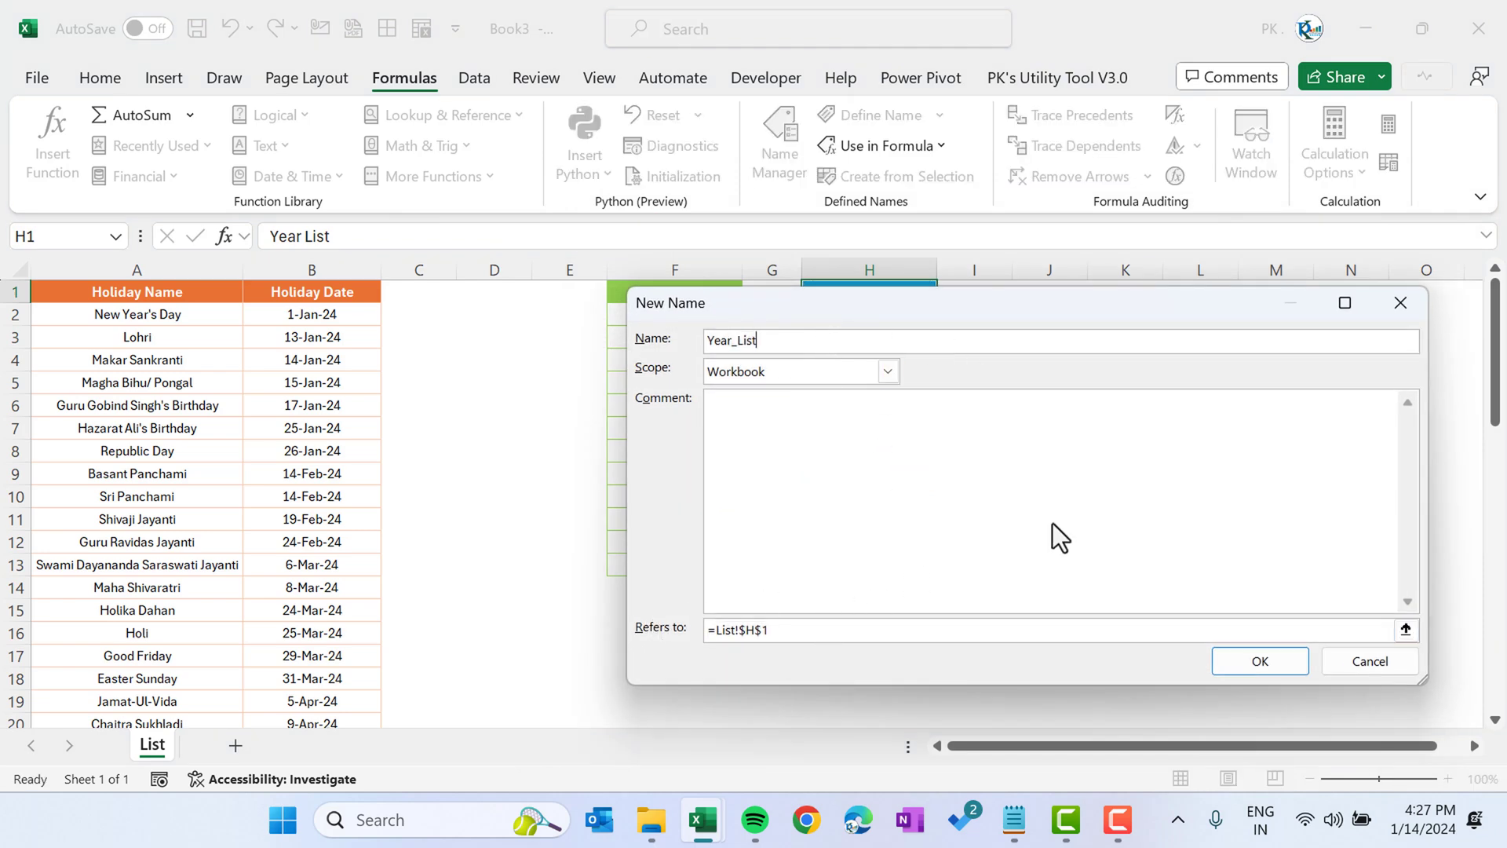
left_click_drag(892, 318, 888, 564)
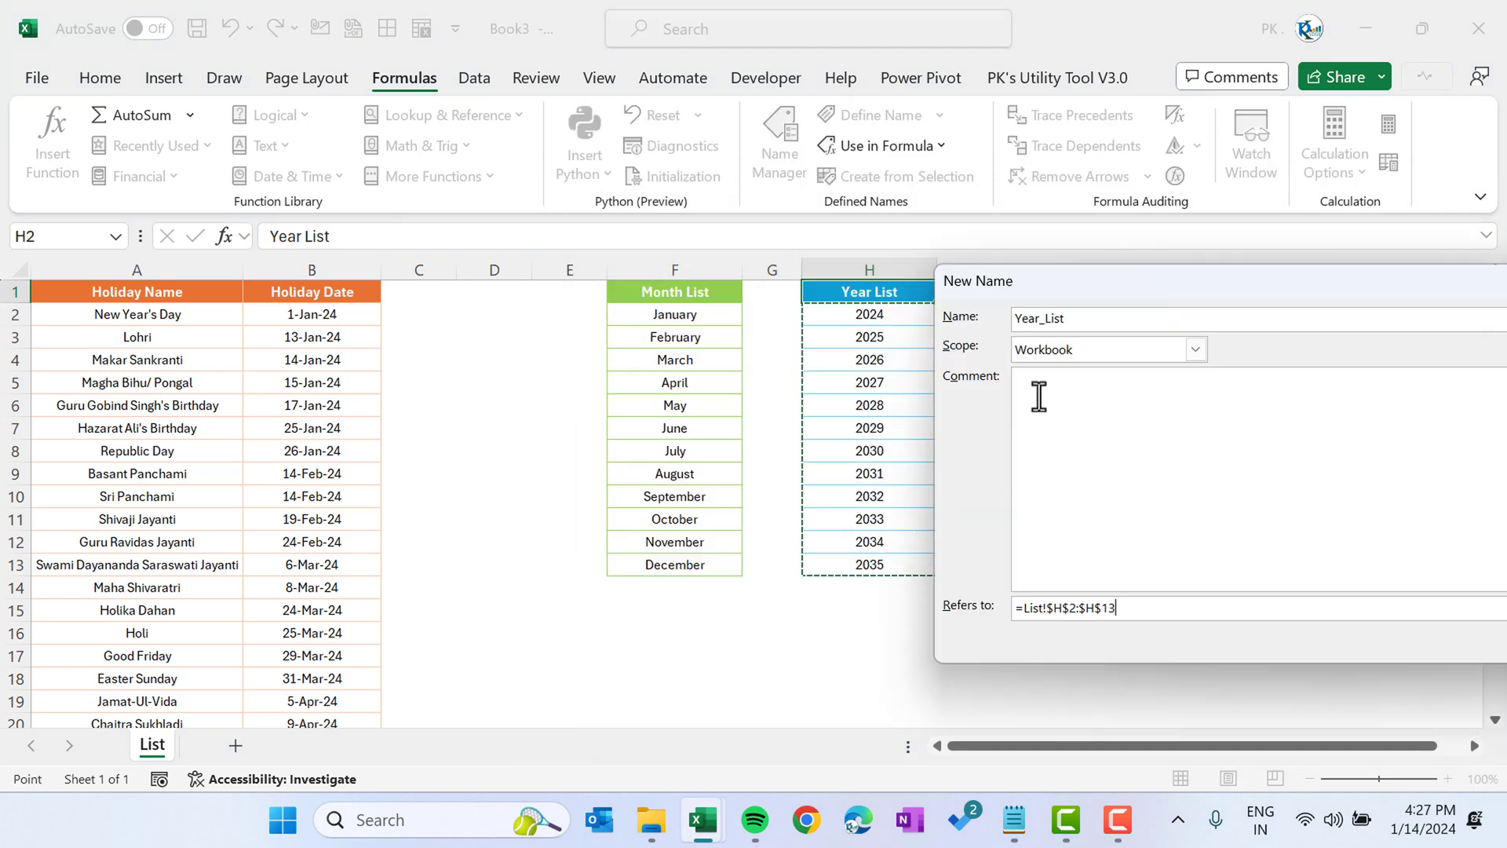
left_click_drag(1094, 296, 437, 296)
left_click(906, 638)
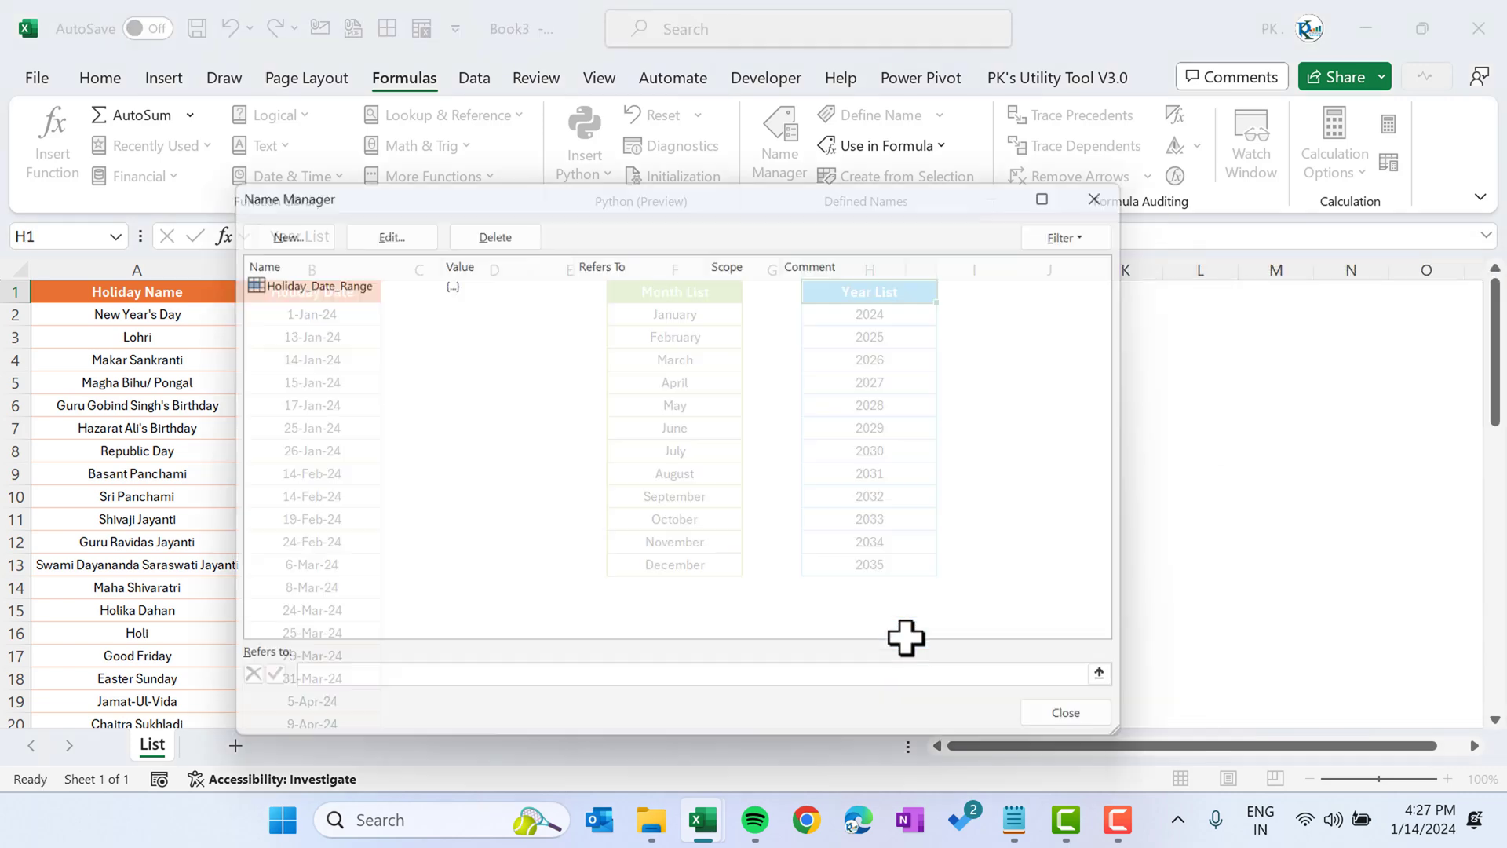
left_click(1104, 723)
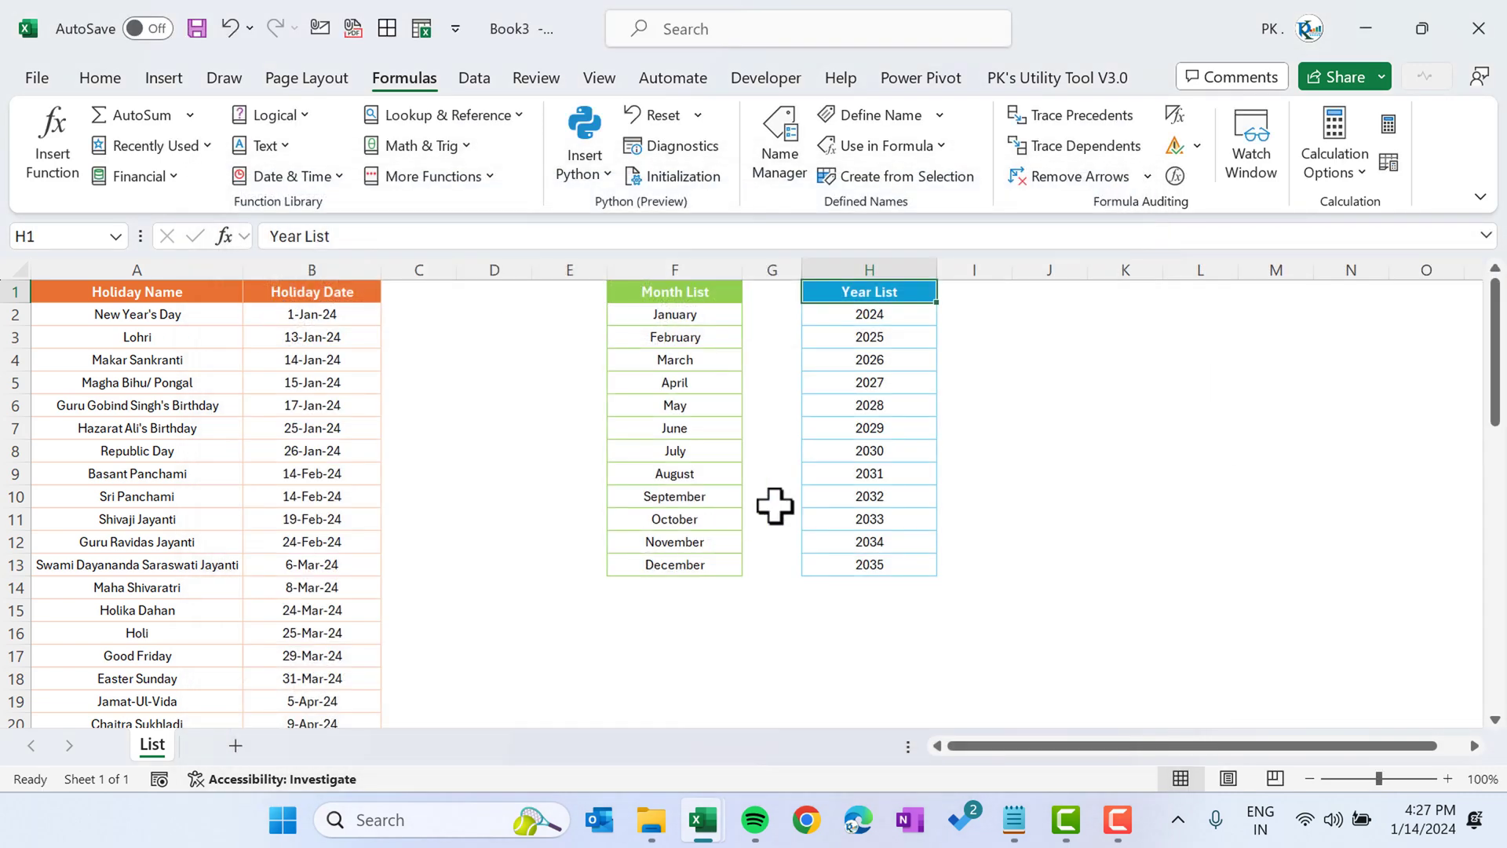
- Add a new worksheet after the List sheet and name it Calendar
left_click(236, 745)
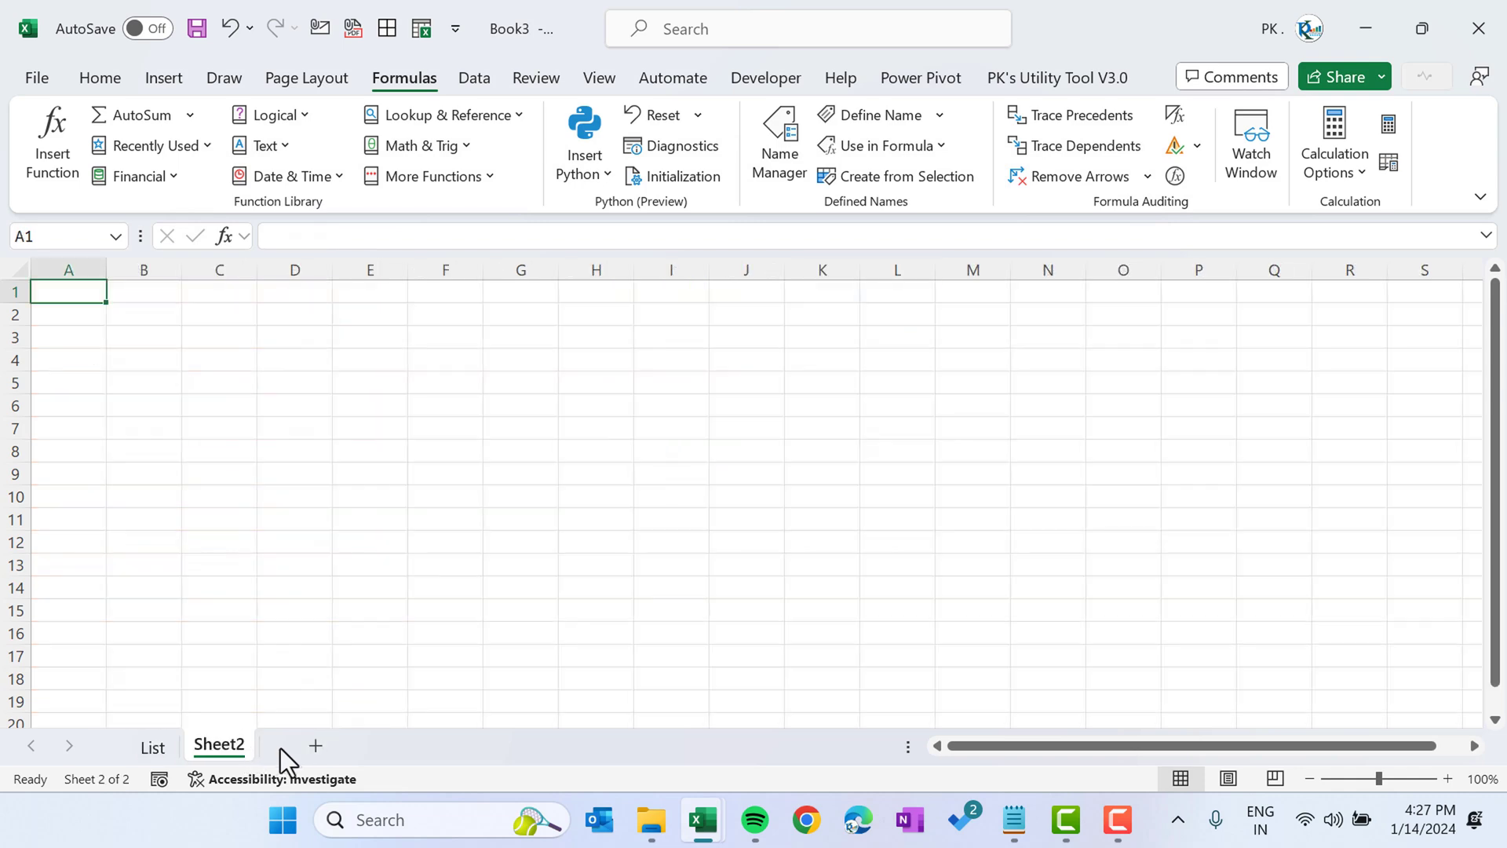
double_click(223, 745)
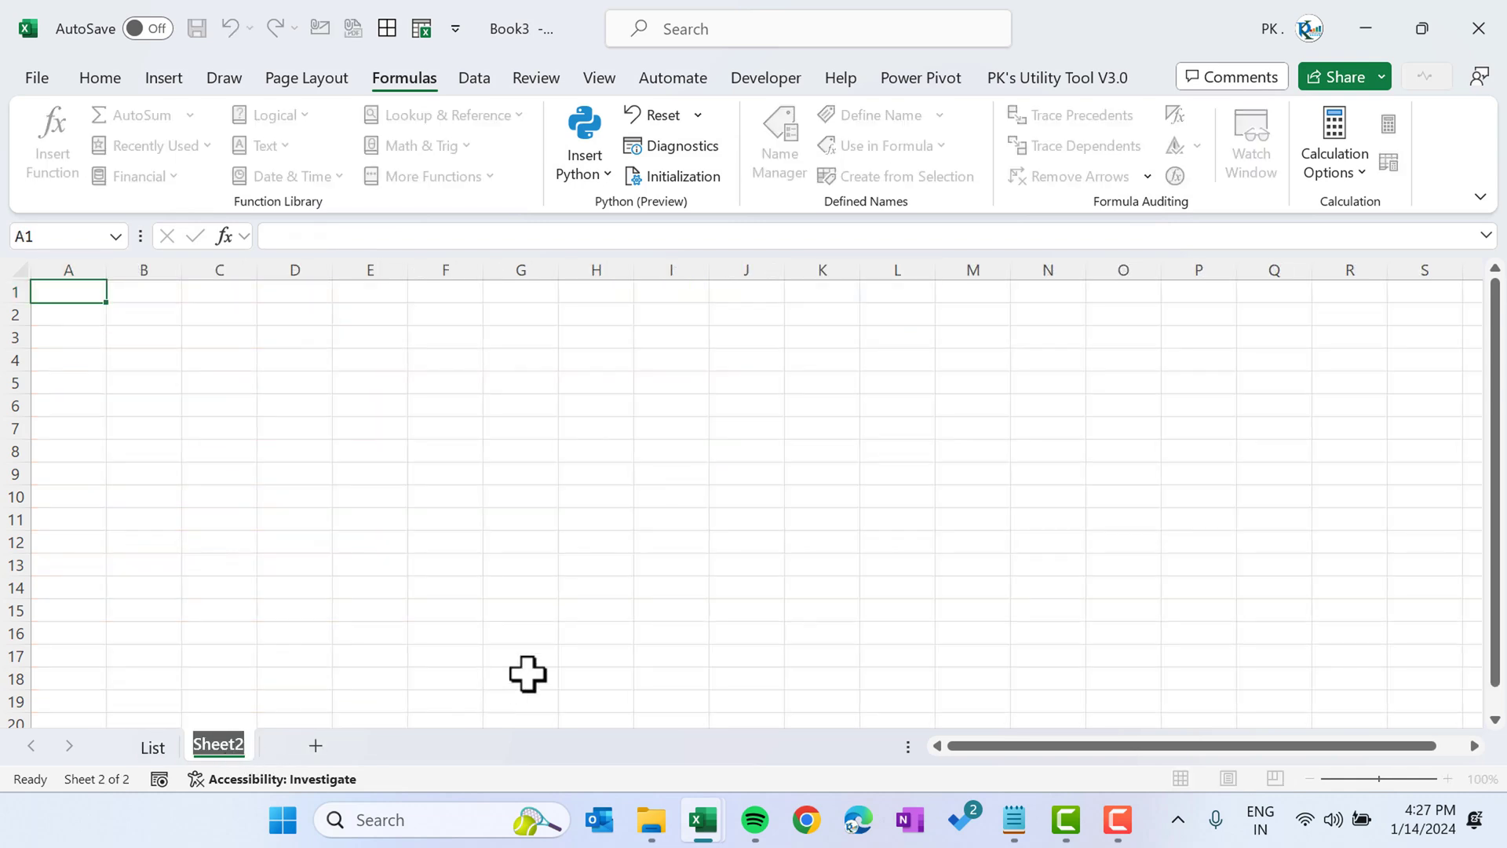
type("Calendar")
key("Return")
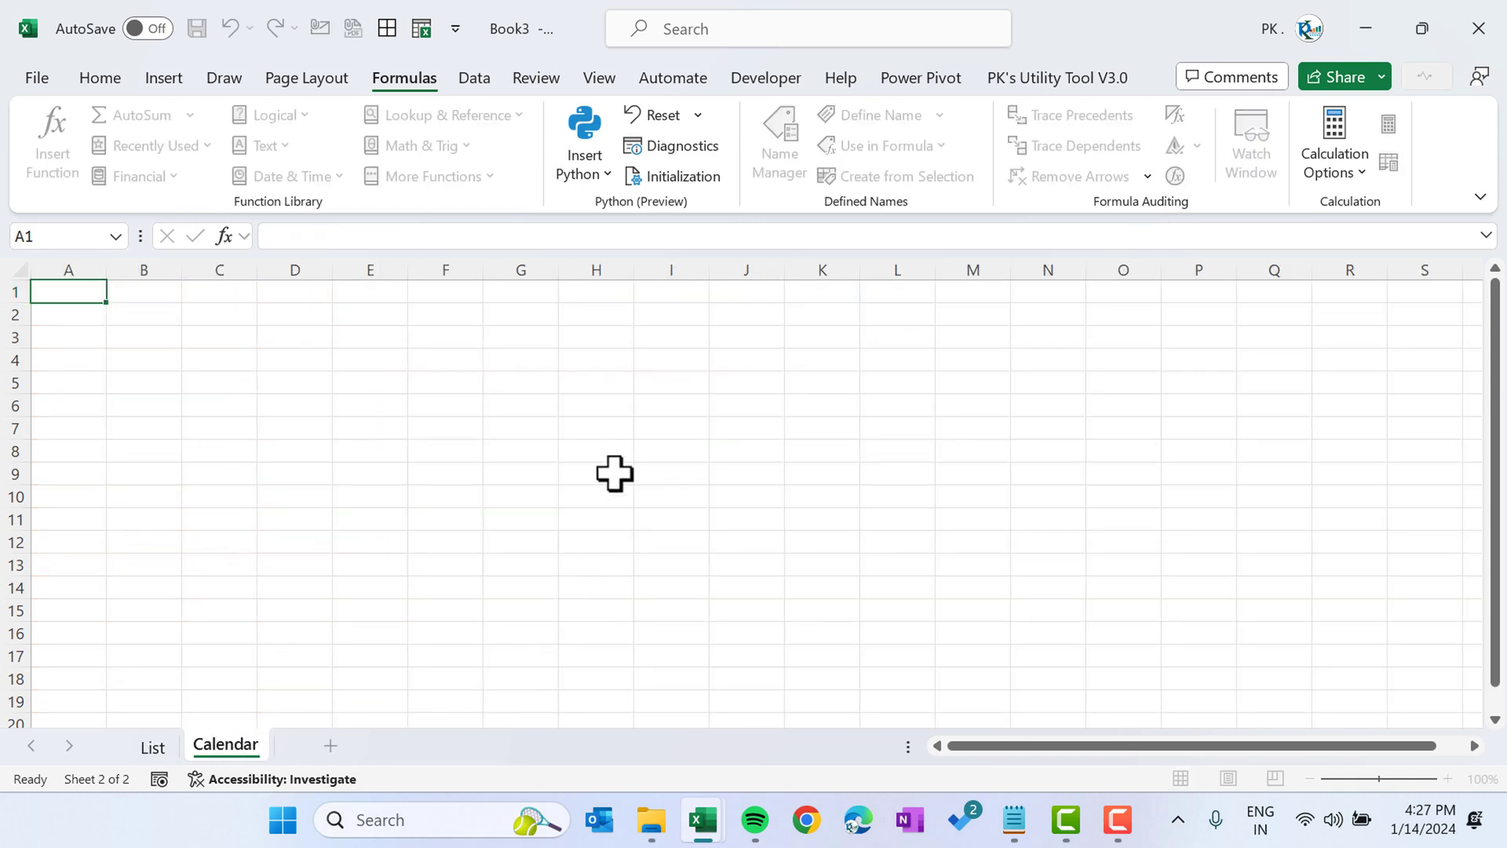
- Enter the label Month in C3 and the label Year in F3 of the Calendar sheet
key("Down")
key("Down")
key("Right")
key("Right")
type("Mon")
key("Right")
key("Right")
key("Right")
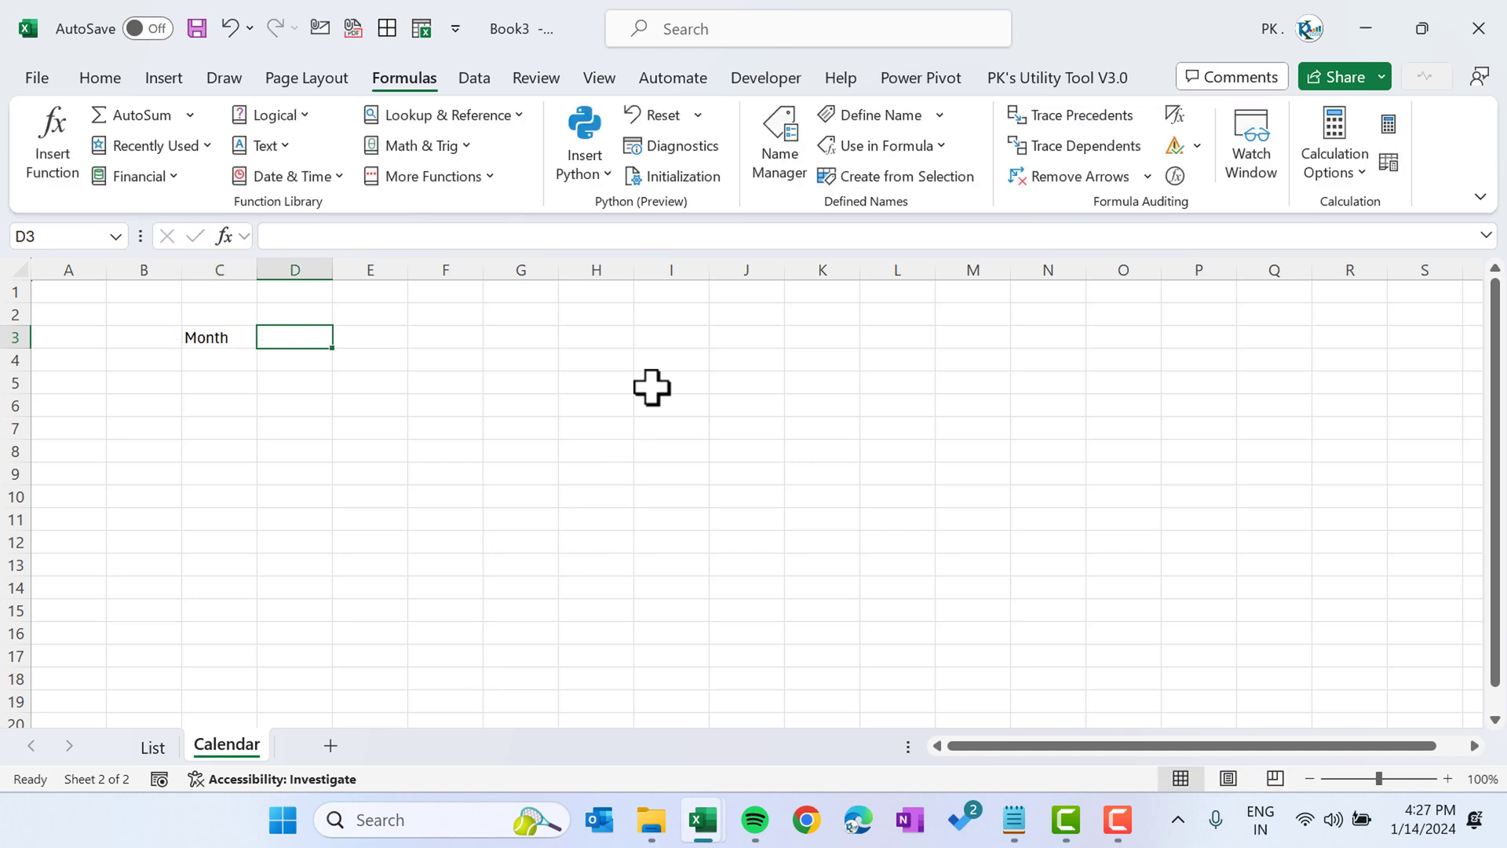
type("Yea")
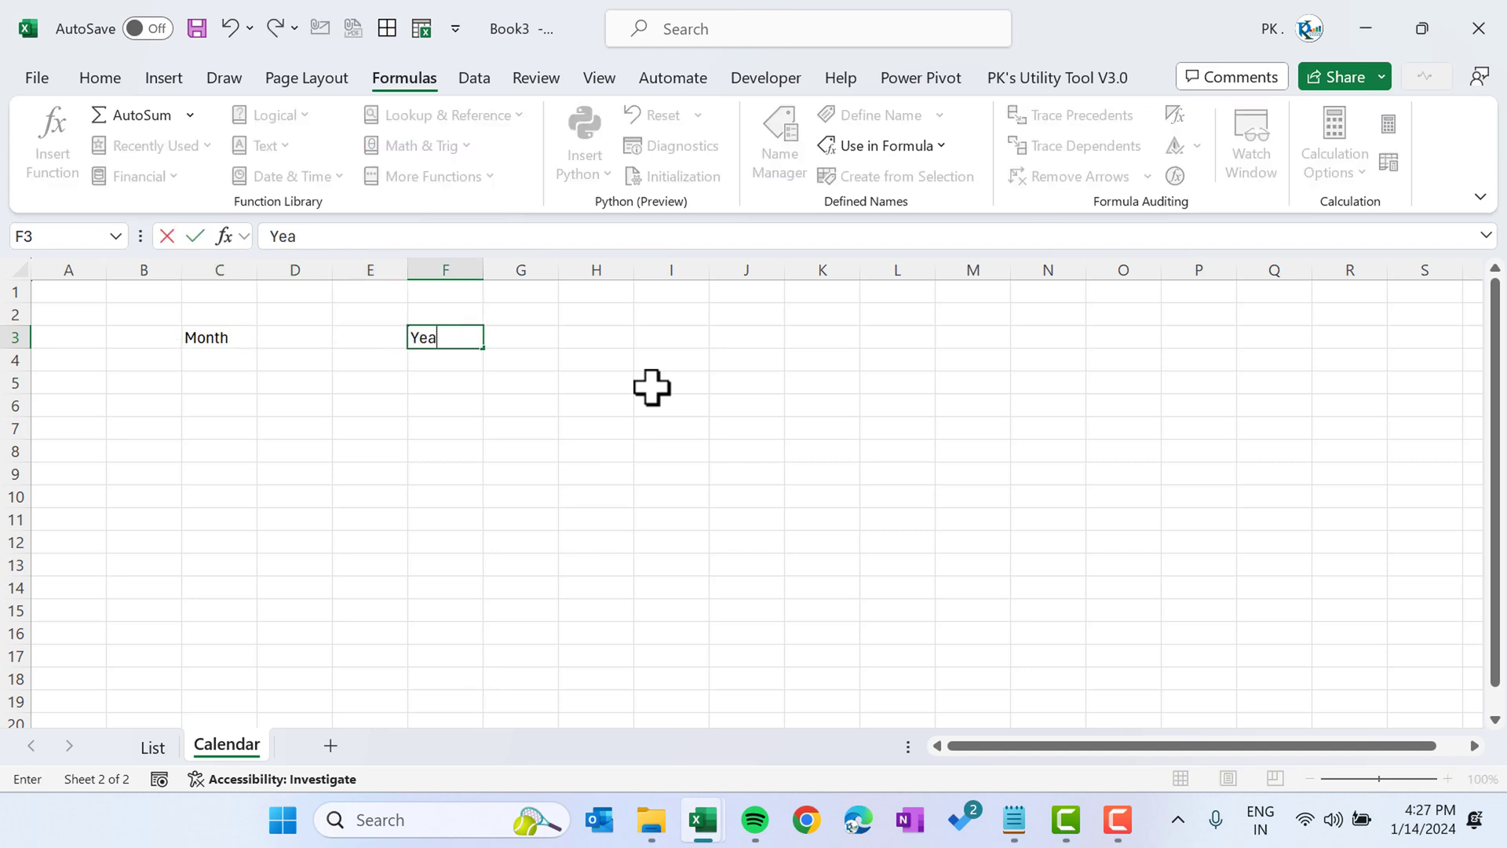
key("Right")
- Add a list data validation dropdown to D3 with Month_List as its source and choose February in it
key("Left")
key("Left")
key("Left")
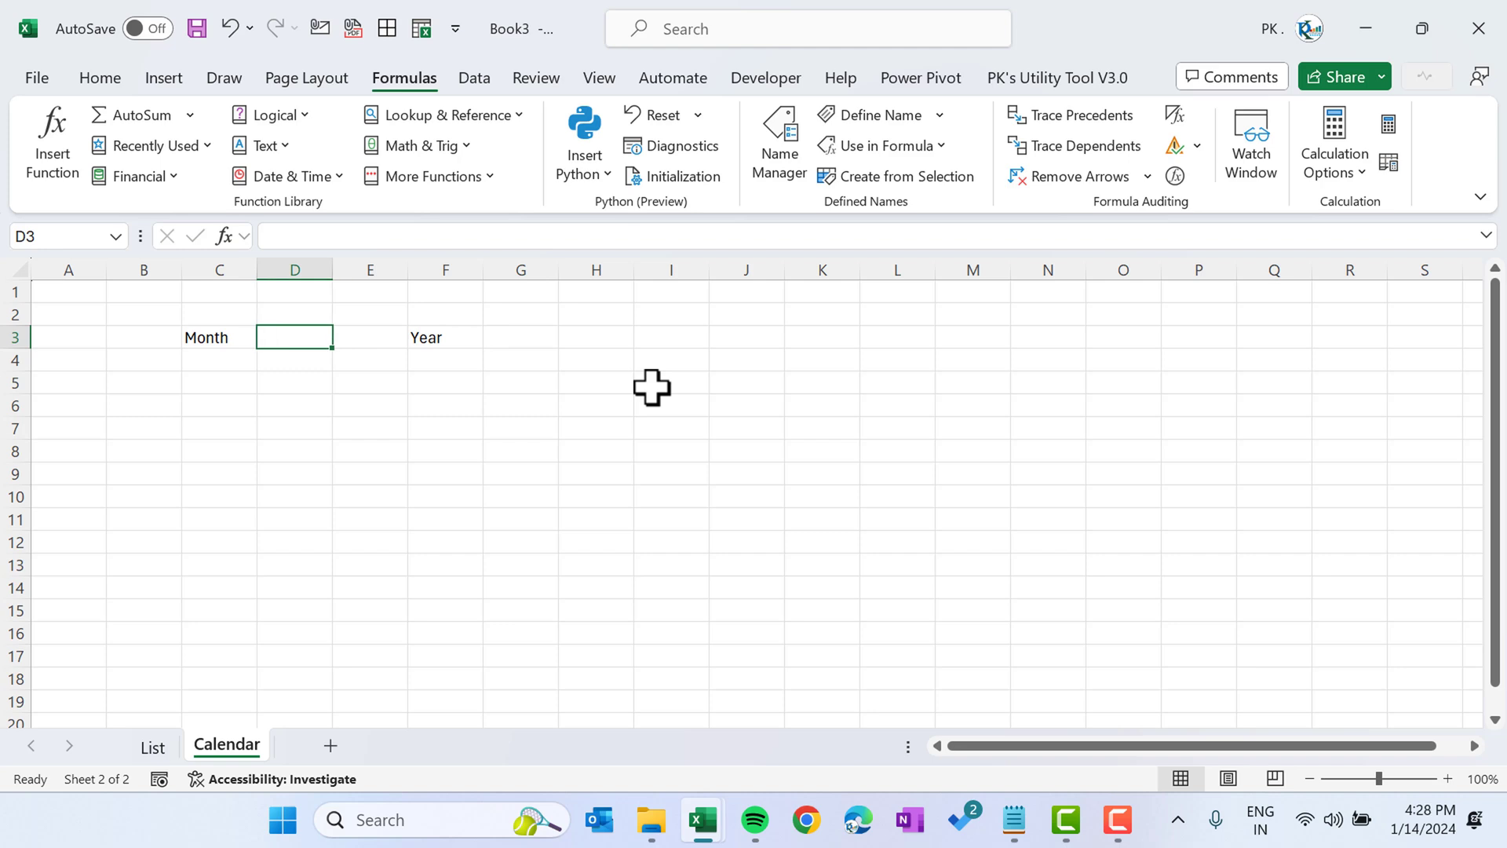
key("Left")
key("Right")
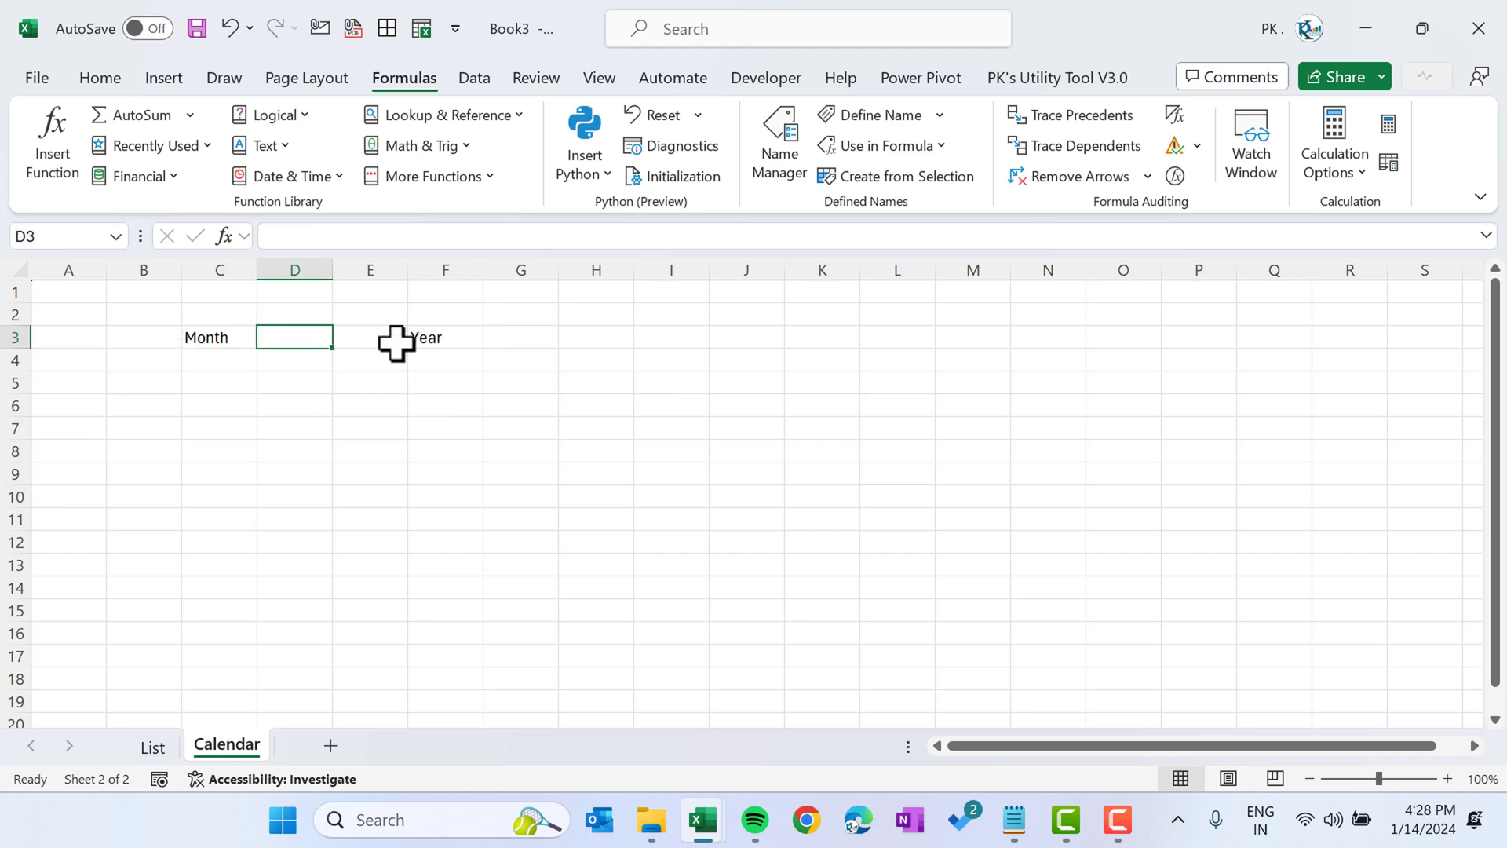
key("alt+d")
key("l")
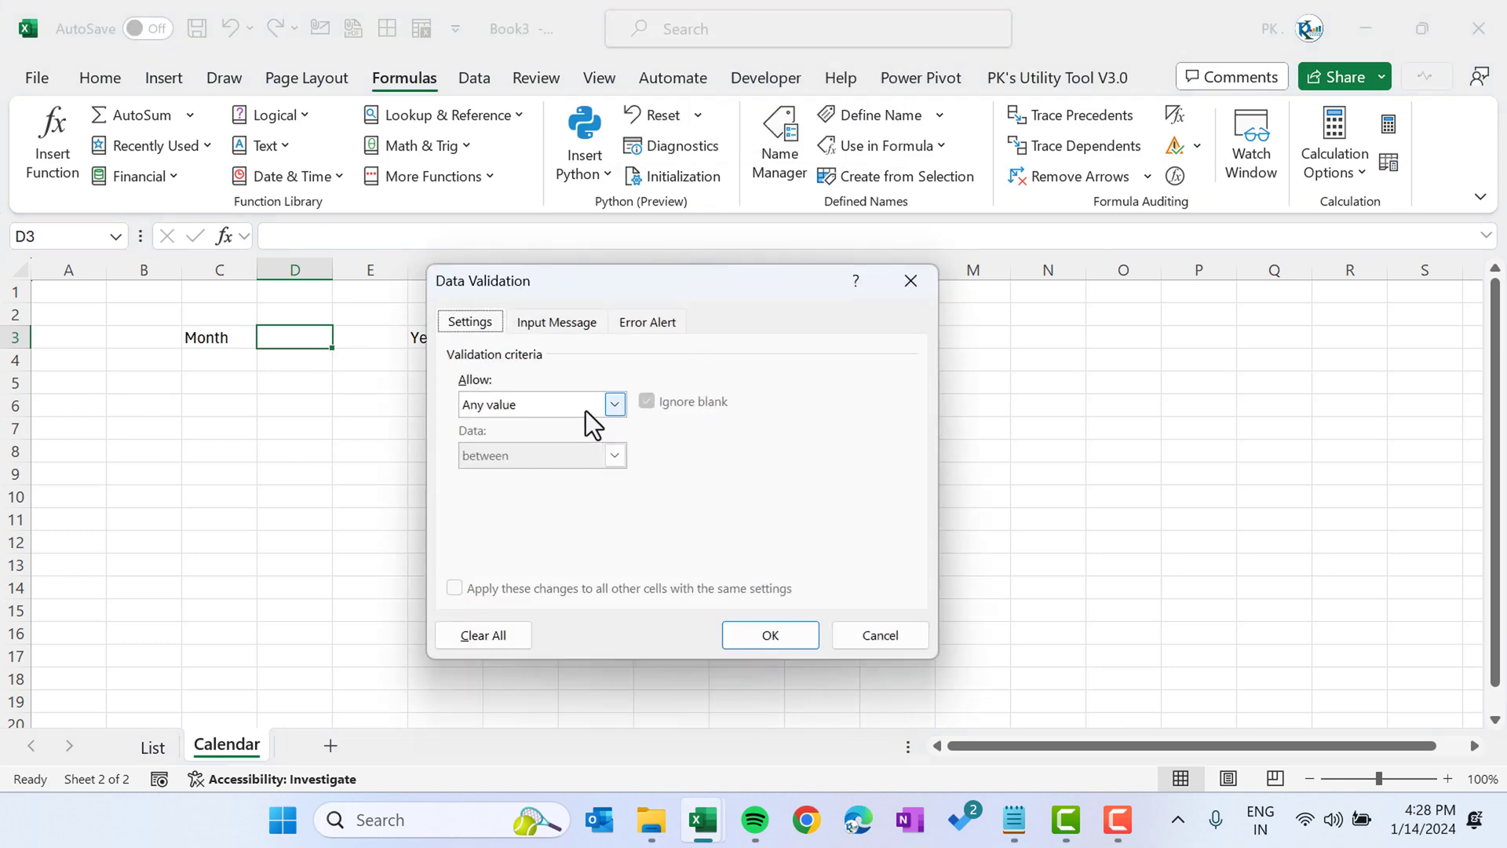
left_click(606, 404)
left_click(551, 474)
left_click(508, 506)
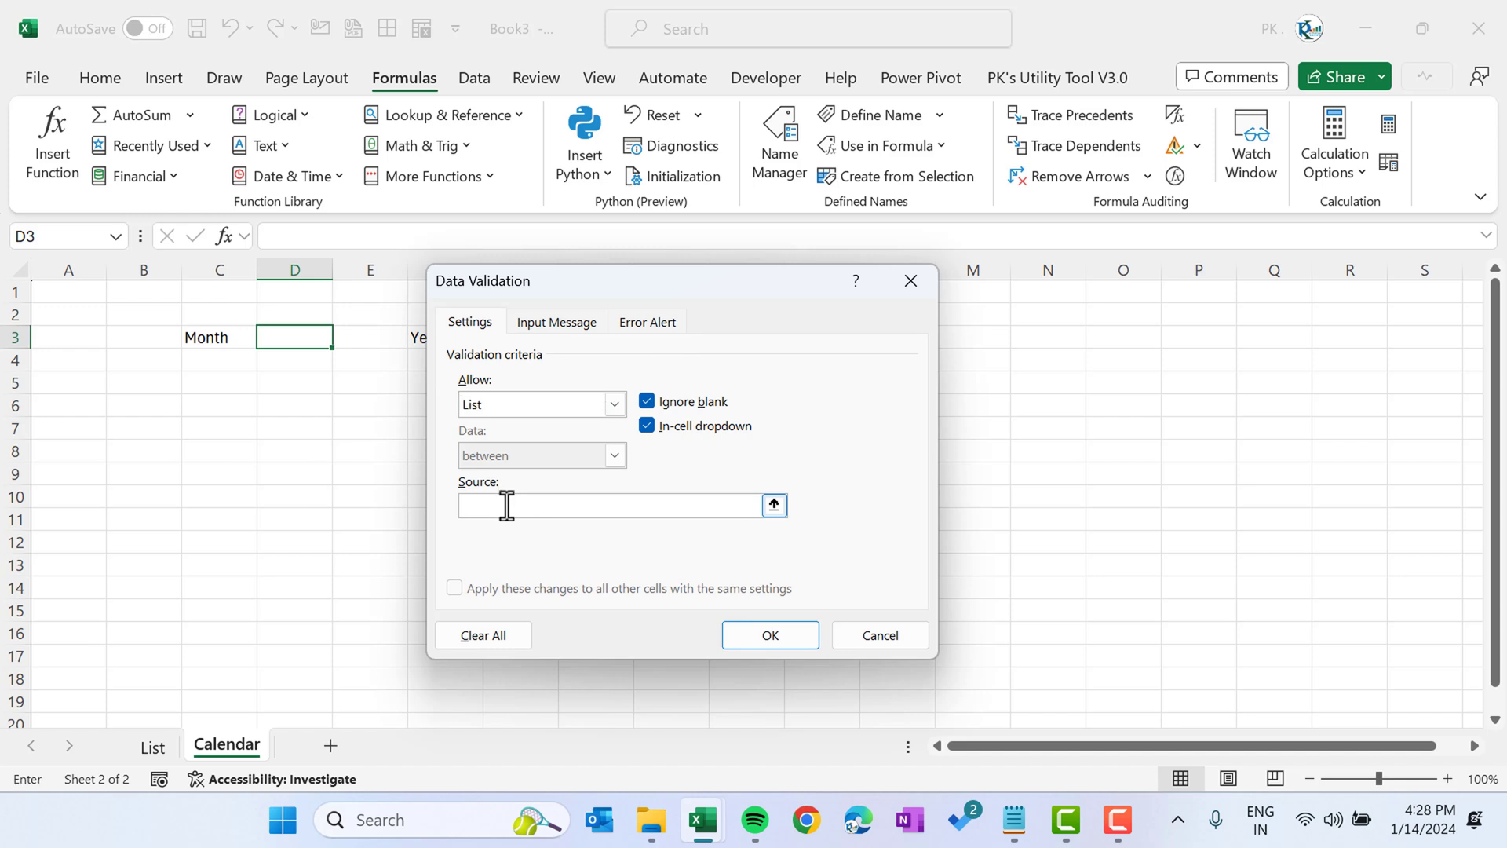
key("F3")
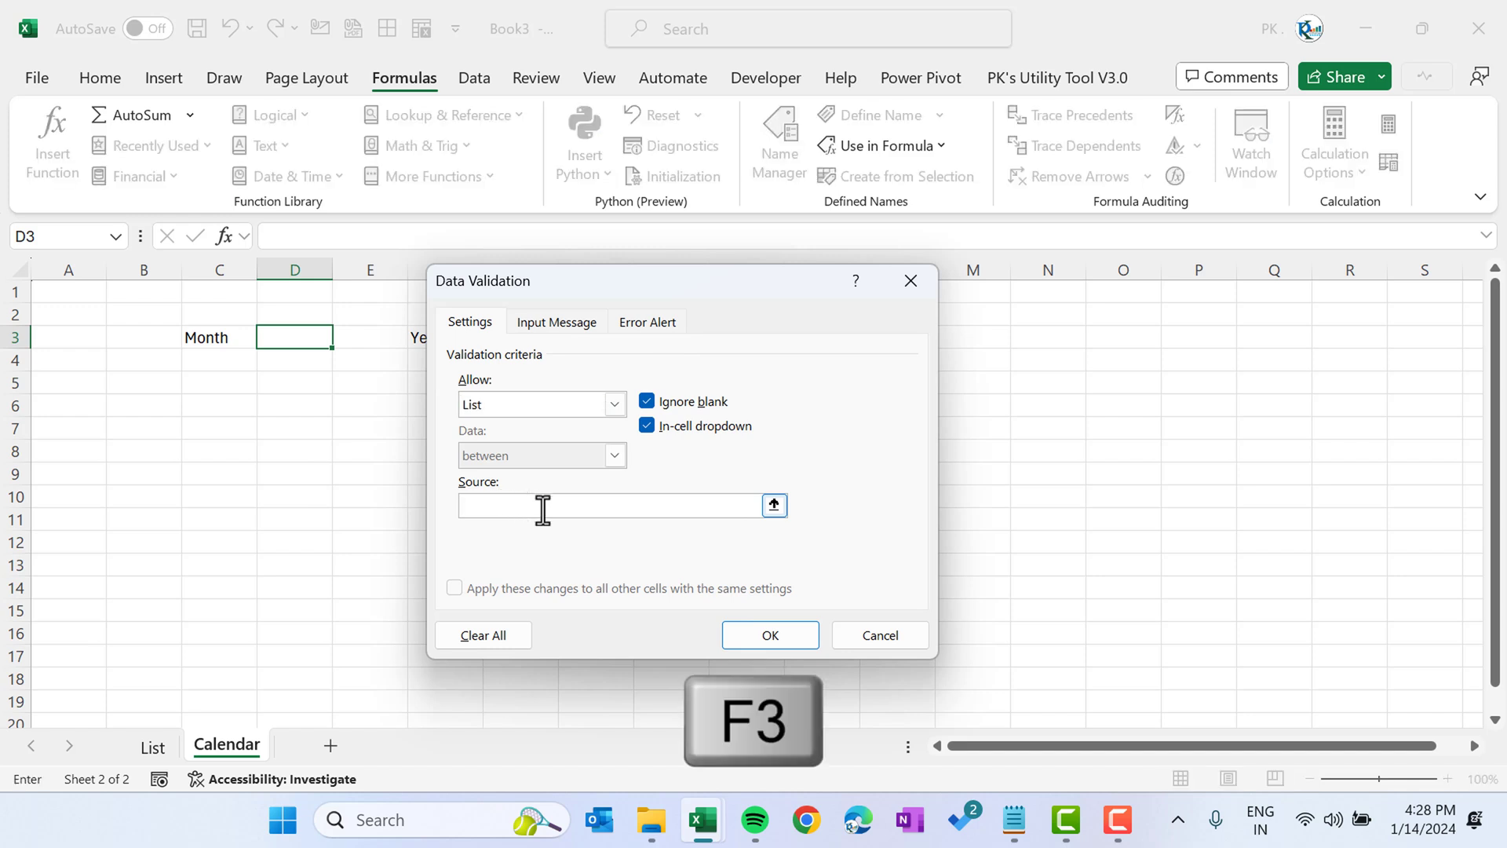
left_click(574, 445)
left_click(690, 570)
left_click(801, 639)
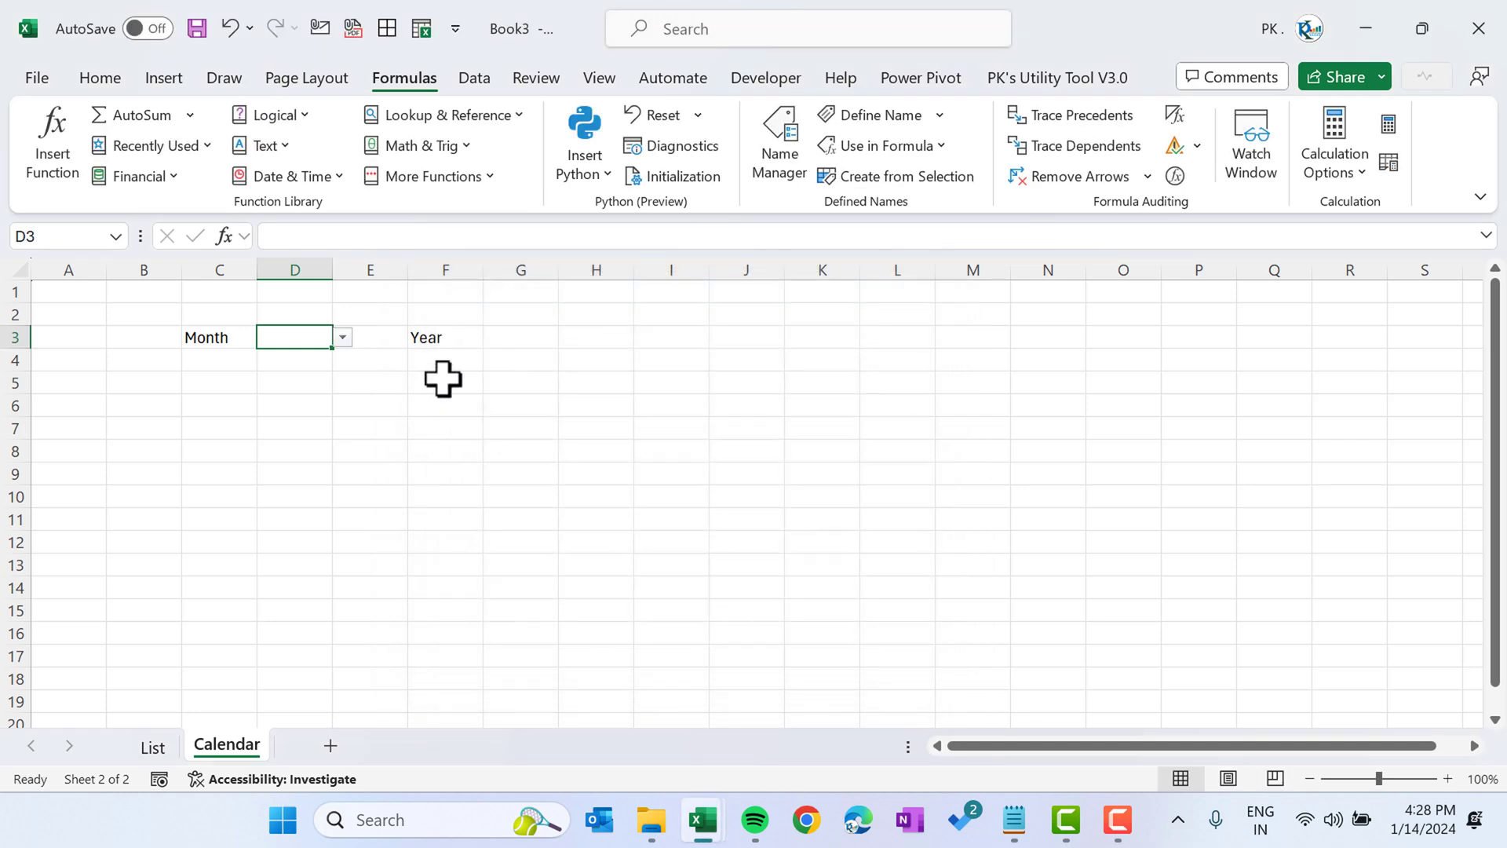
left_click(343, 337)
left_click(314, 378)
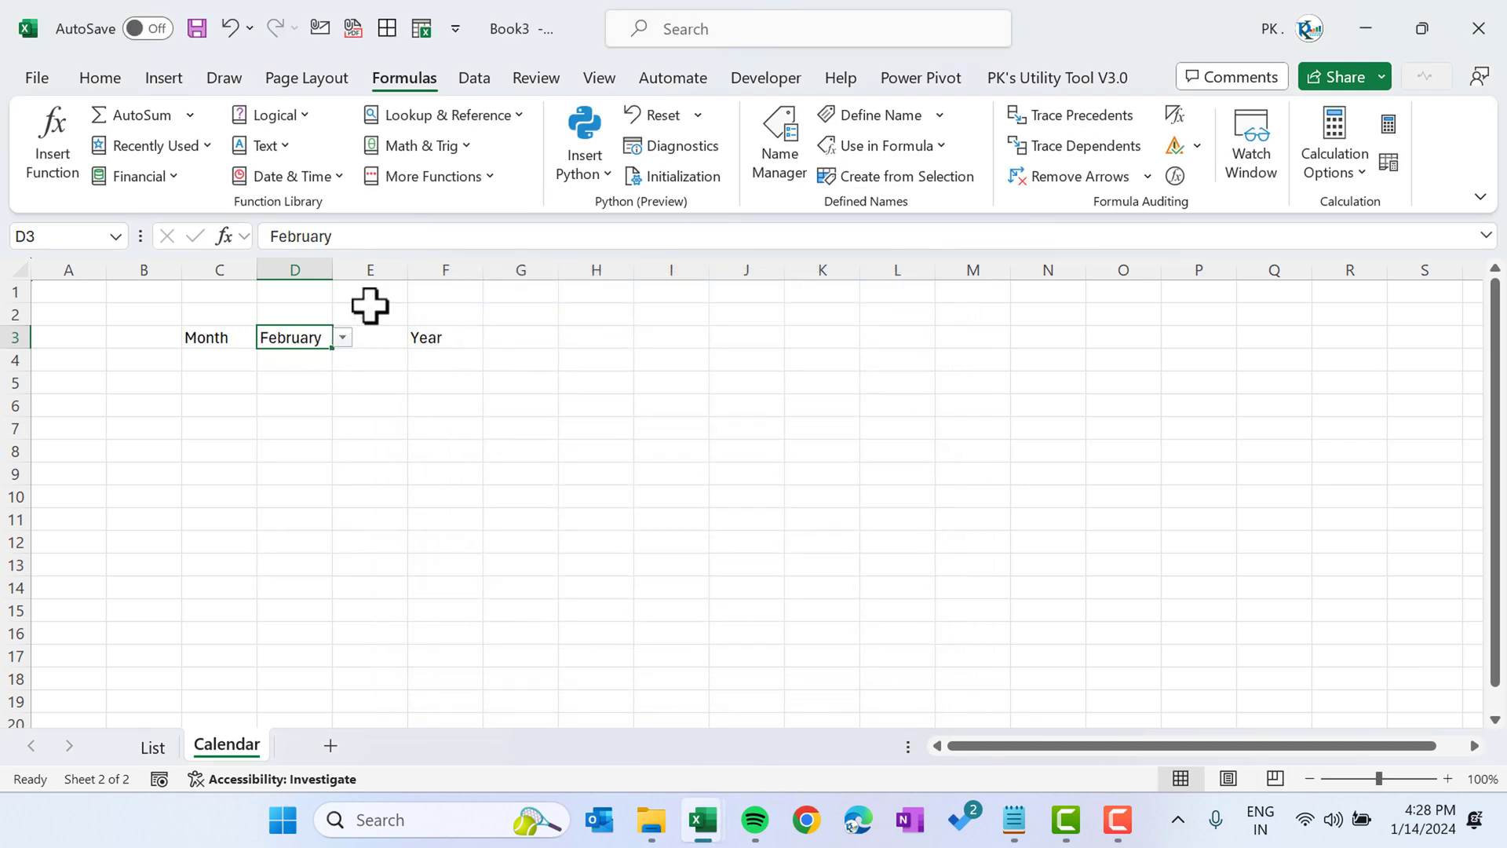
- Add a list data validation dropdown to G3, beside the Year label, with Year_List as its source
key("Right")
key("Right")
key("Right")
key("alt+d")
key("l")
left_click(524, 405)
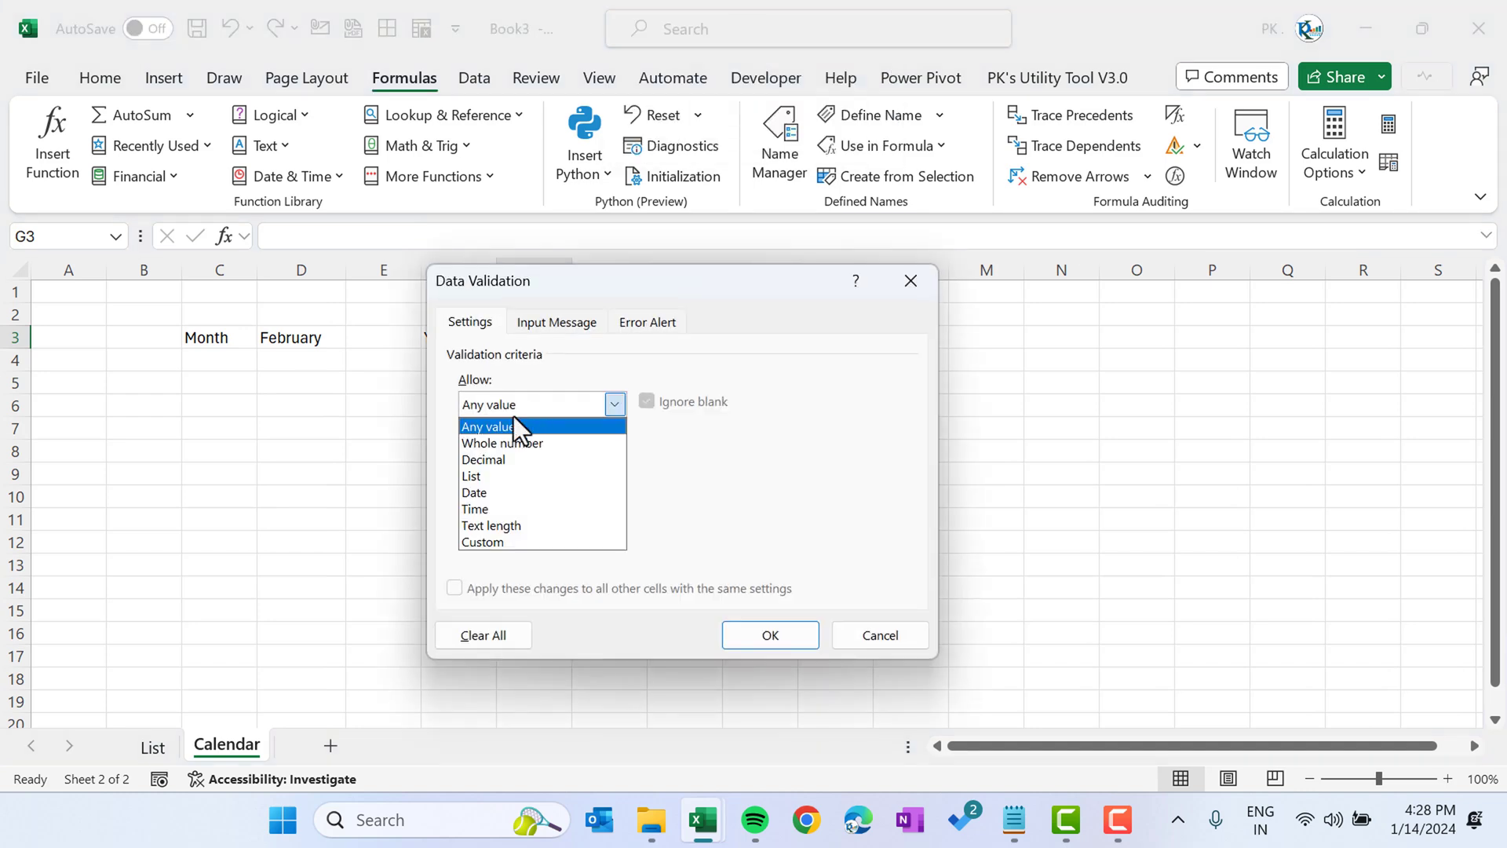
left_click(487, 476)
left_click(499, 505)
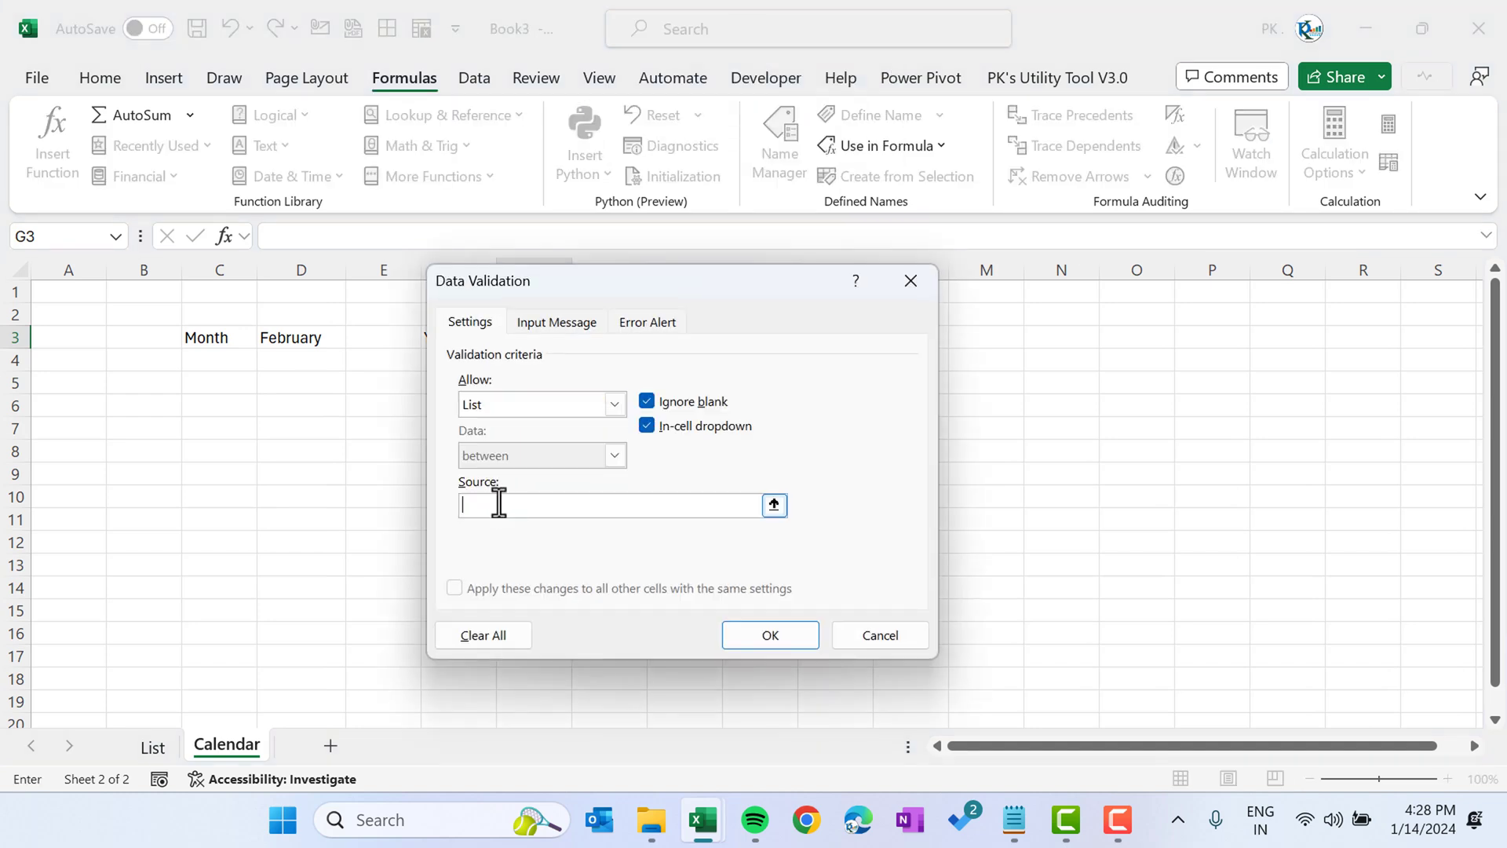
key("F3")
left_click(554, 460)
left_click(684, 567)
left_click(789, 639)
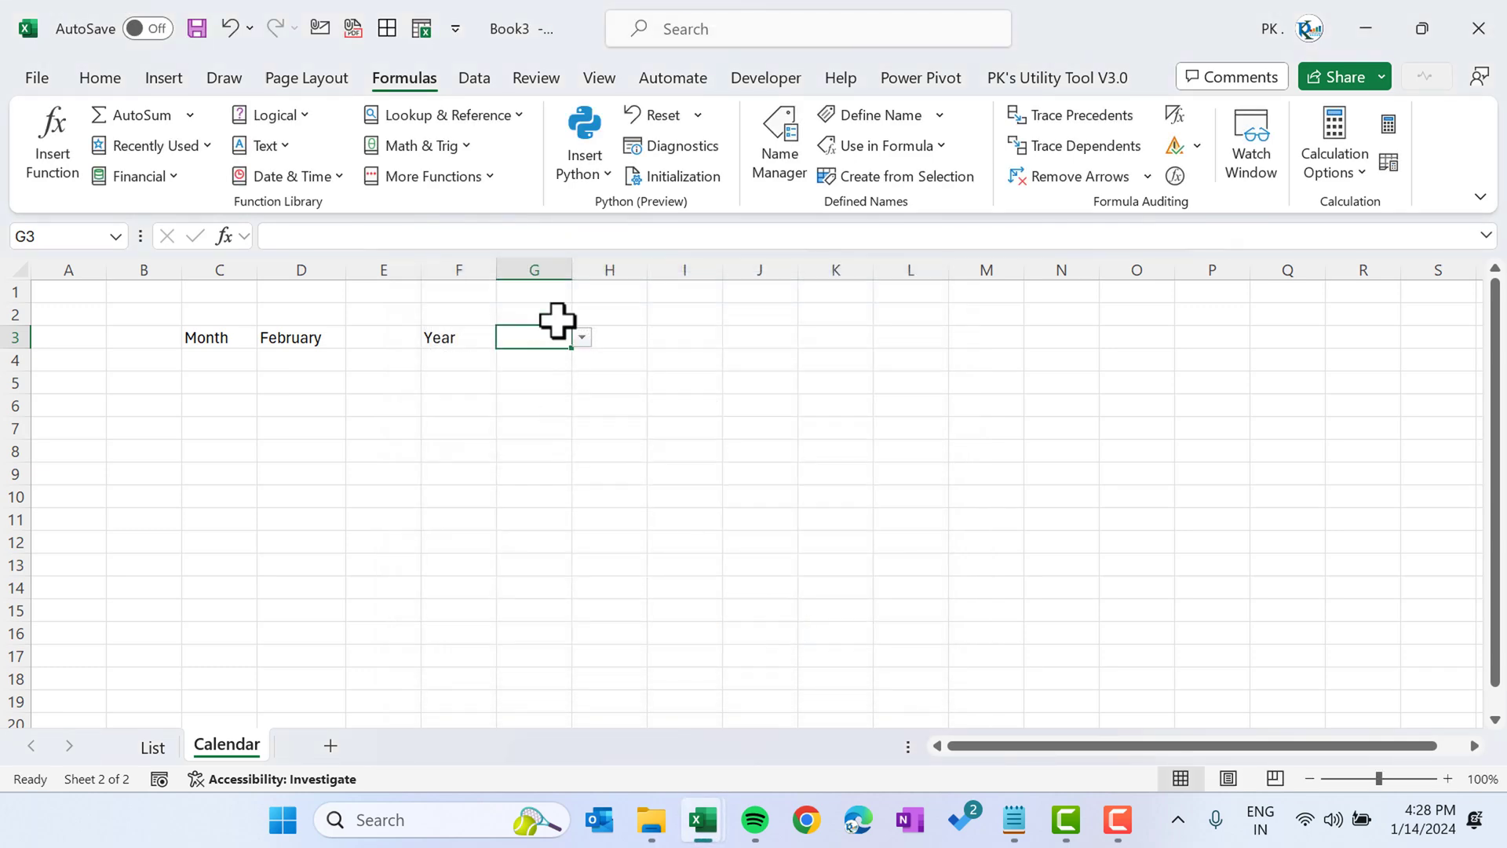
- Choose 2024 from the year dropdown in G3 and January from the month dropdown in D3
left_click(581, 338)
left_click(537, 361)
left_click(310, 336)
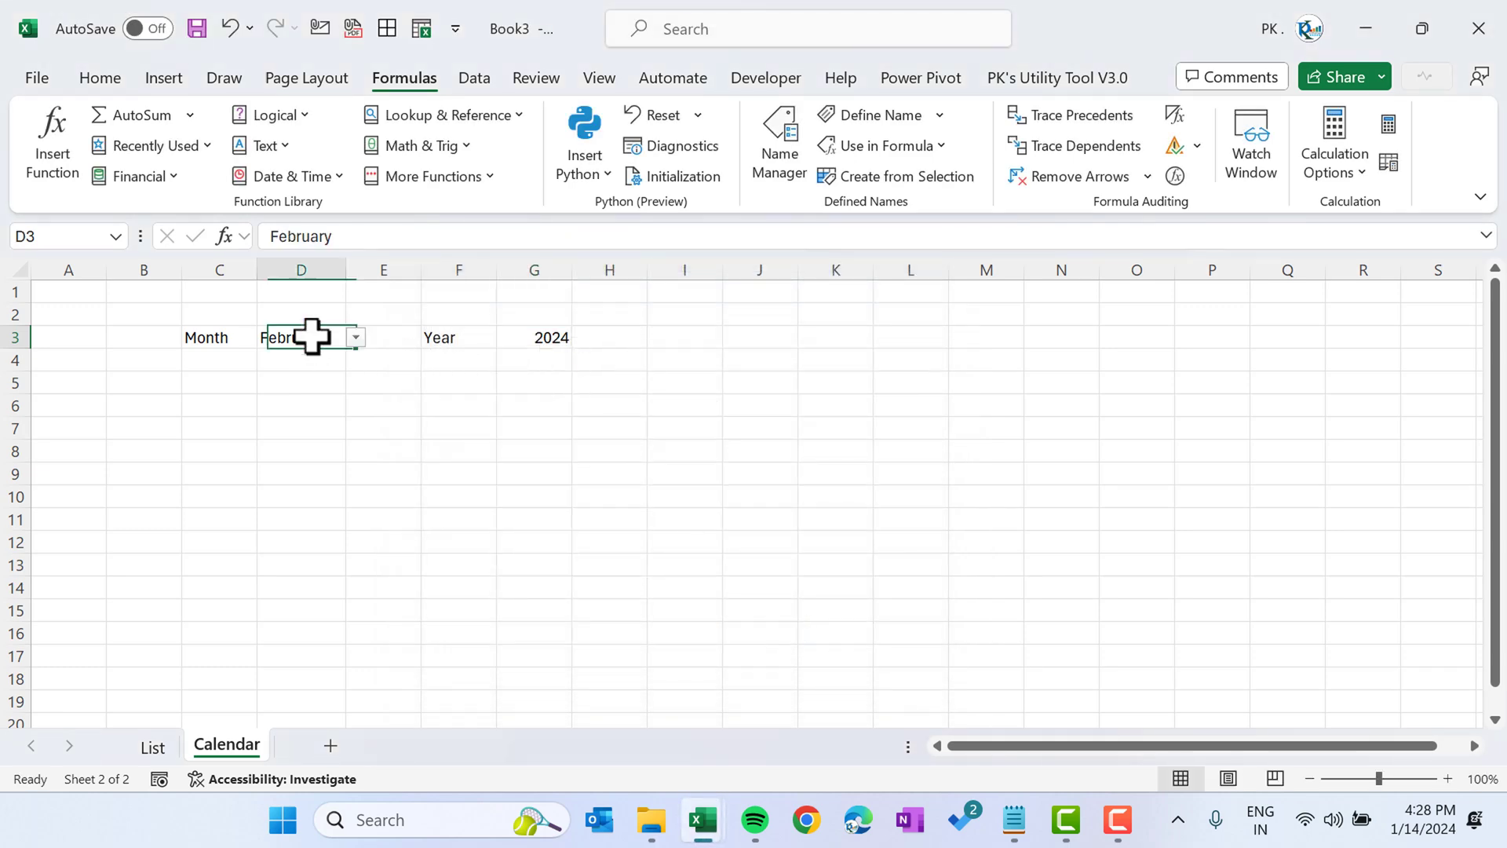
left_click(356, 338)
left_click(309, 360)
left_click(529, 455)
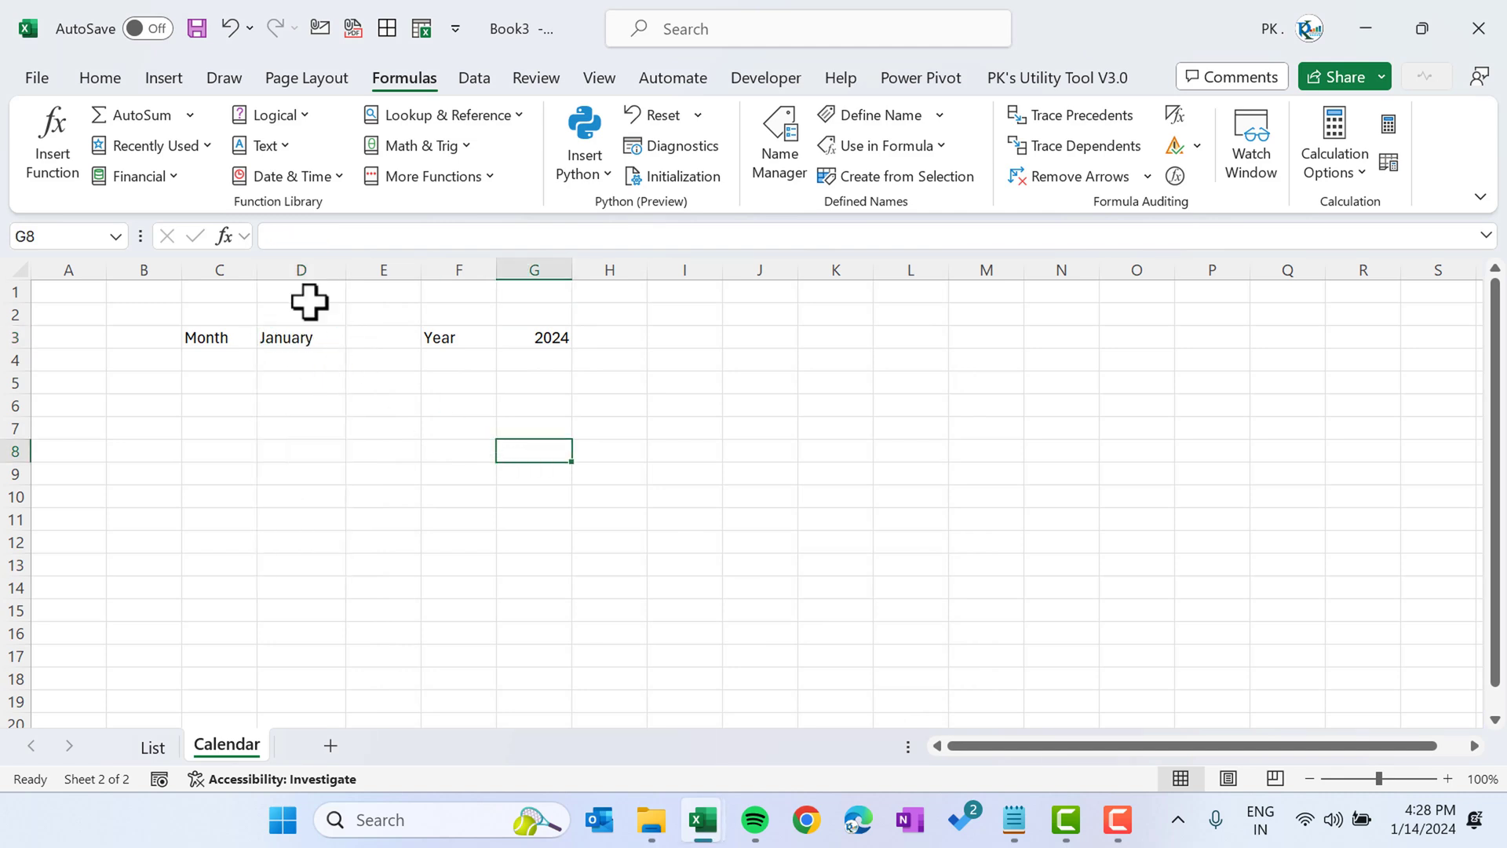
- Hide the gridlines on the Calendar sheet and make column C slightly wider
left_click_drag(257, 269, 266, 269)
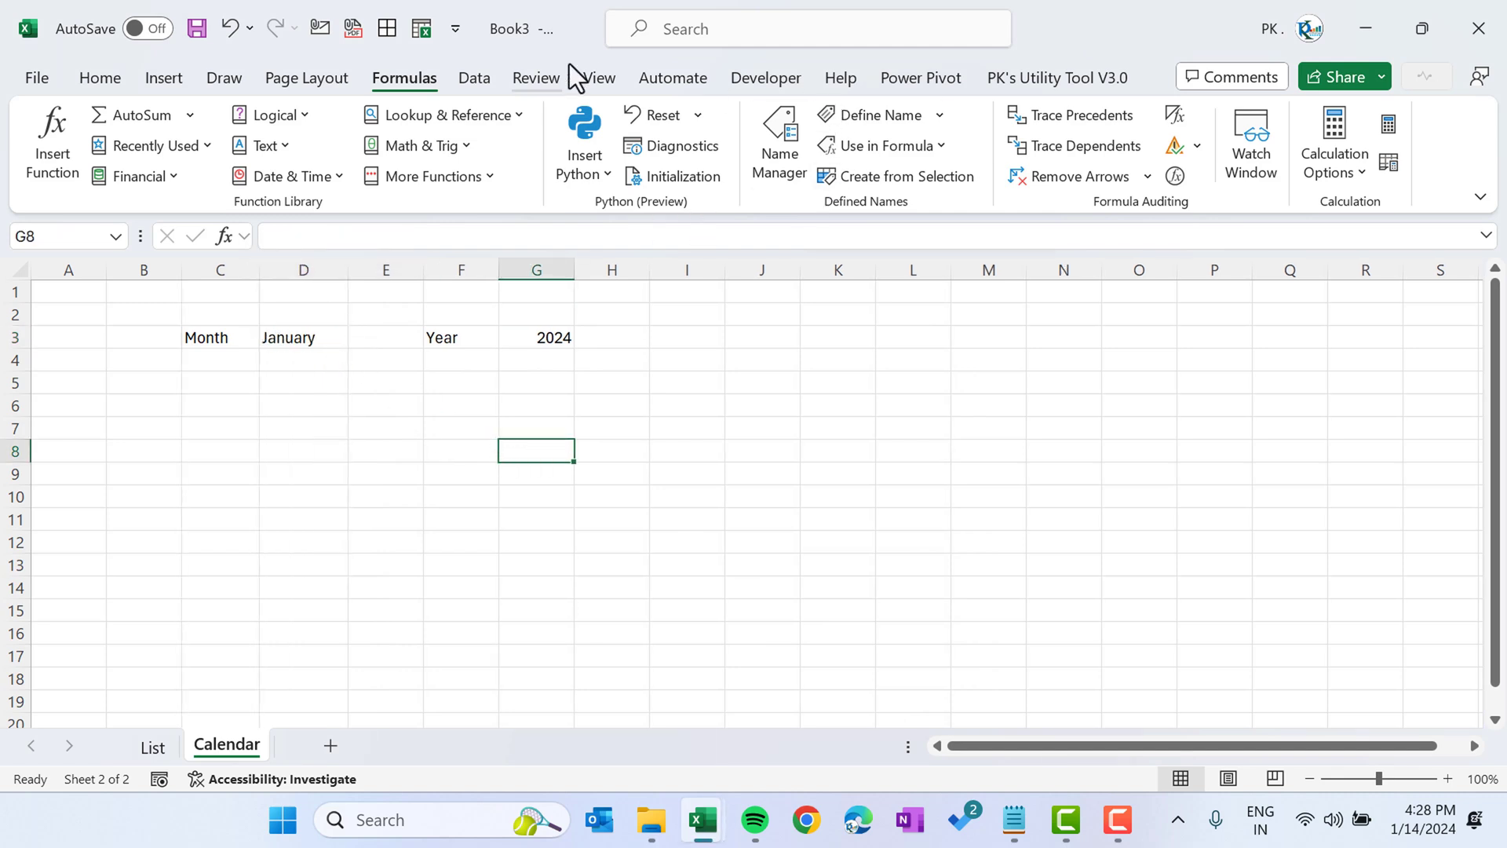
left_click(599, 77)
left_click(728, 149)
left_click(616, 428)
left_click(210, 339)
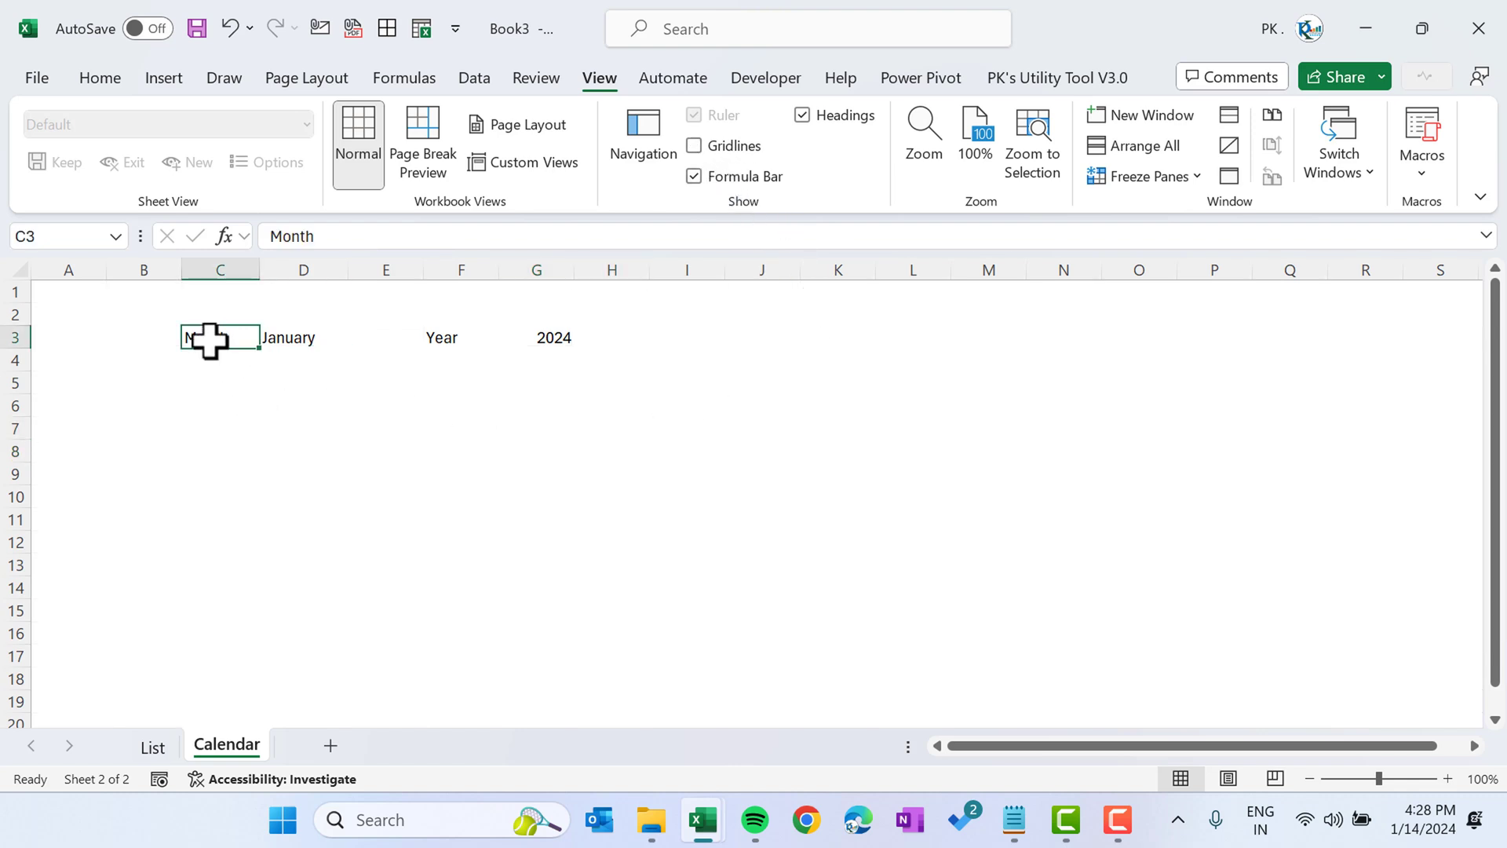
left_click_drag(263, 267, 272, 265)
- Fill the Month label in C3 with standard blue and the month cell D3 with a light blue theme color
left_click(104, 79)
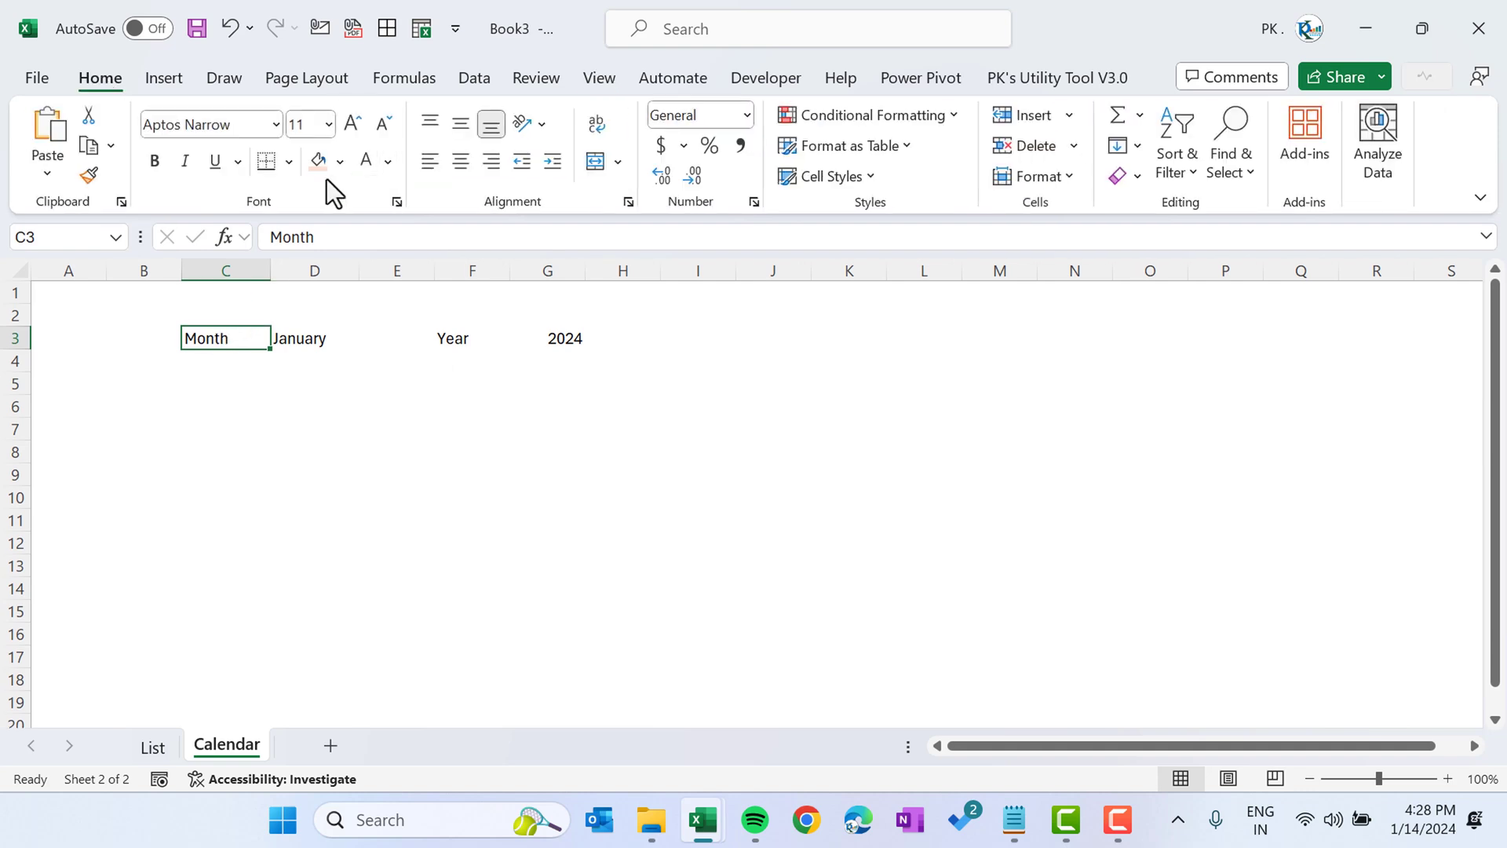
left_click(339, 163)
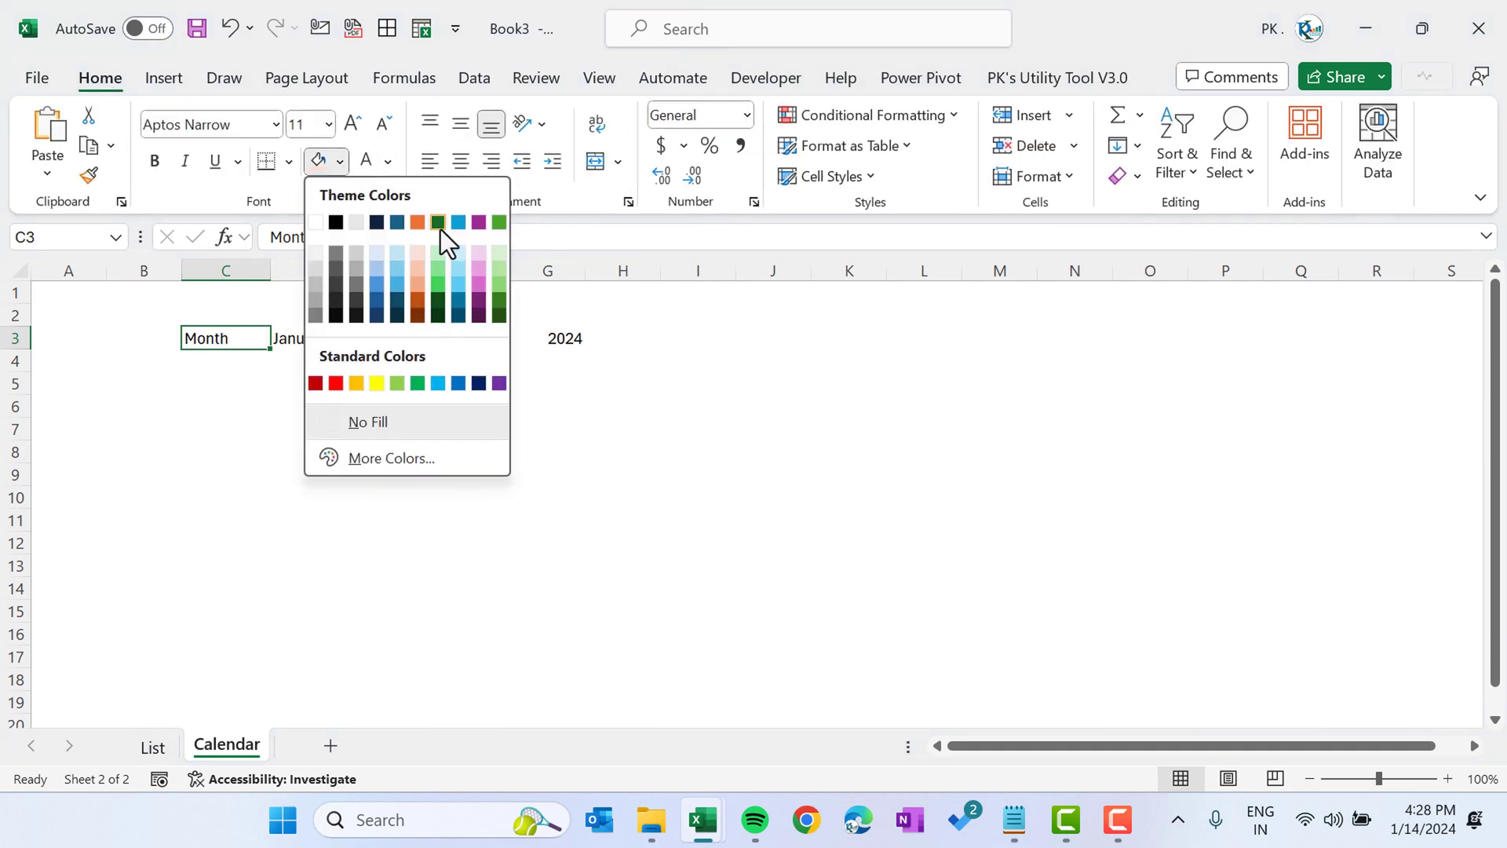
left_click(459, 383)
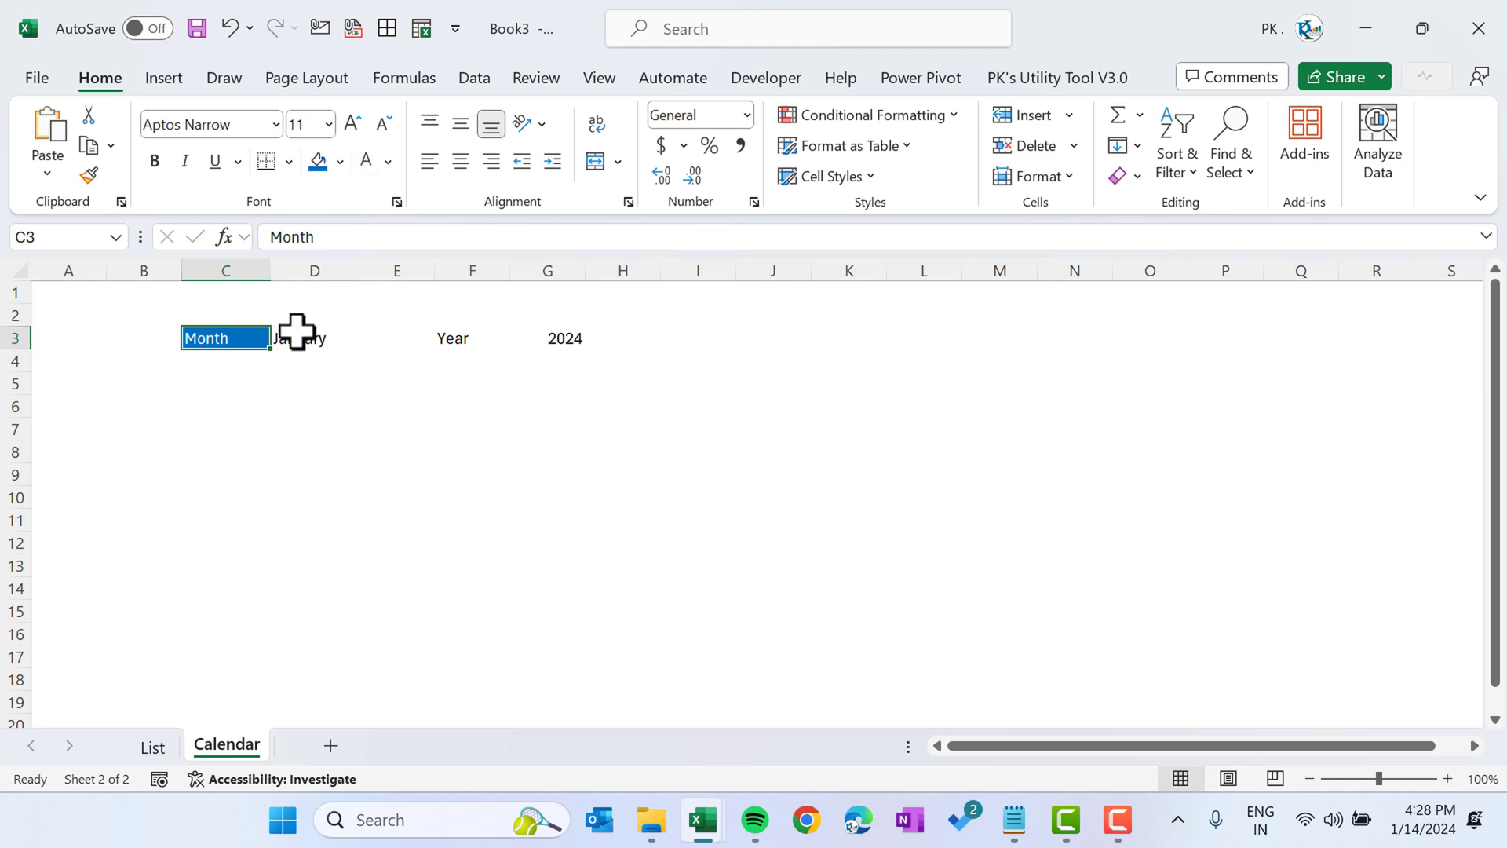
left_click(293, 330)
left_click(340, 164)
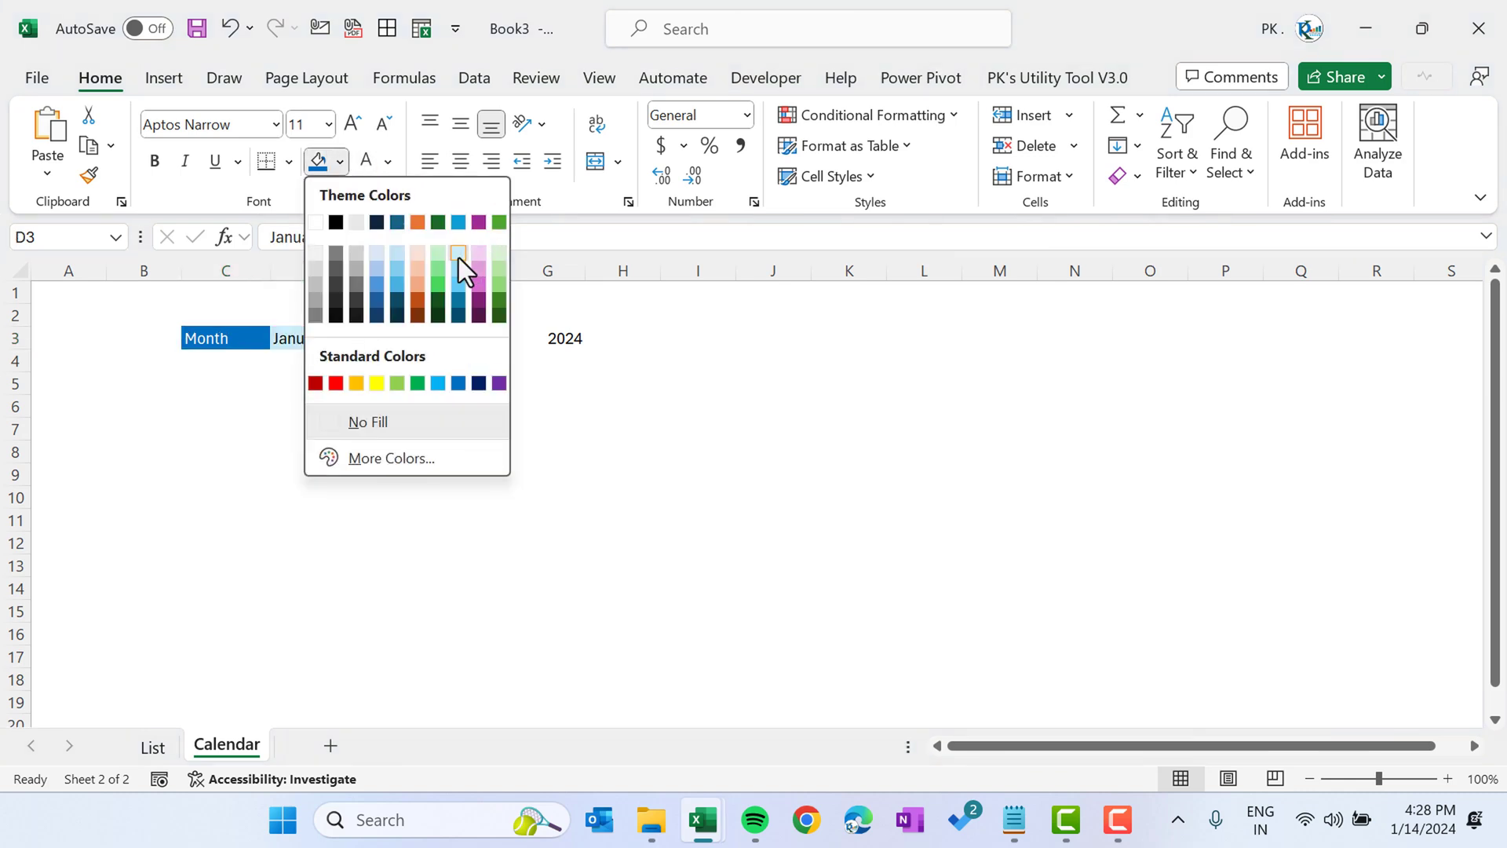
left_click(459, 263)
- Make the text in C3:D3 bold and center it horizontally
left_click_drag(231, 336, 314, 337)
left_click(154, 161)
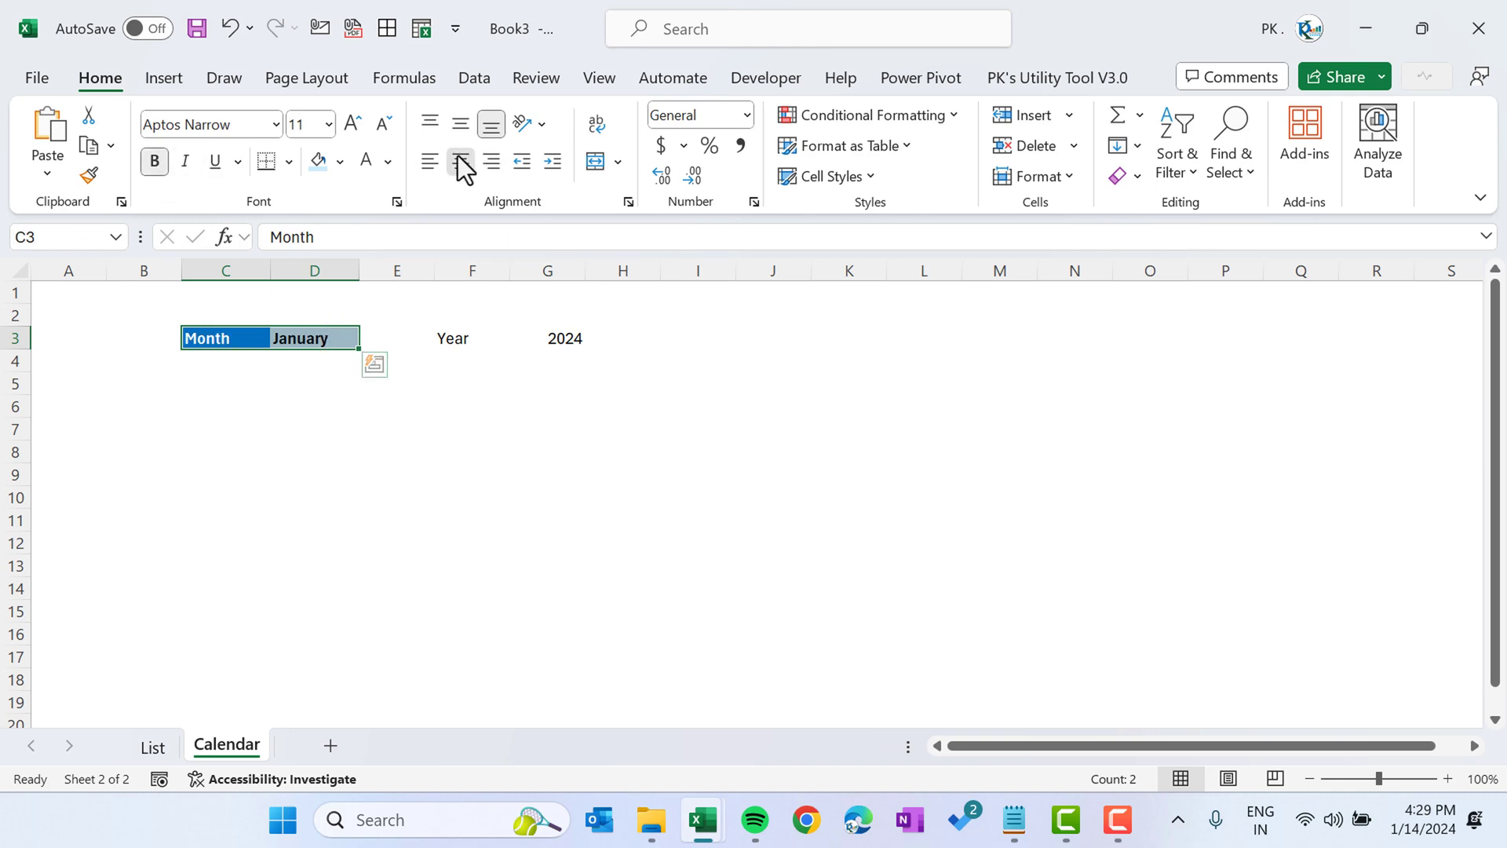
left_click(462, 163)
- Apply solid blue outline and inside borders to the month cells C3:D3
key("ctrl+1")
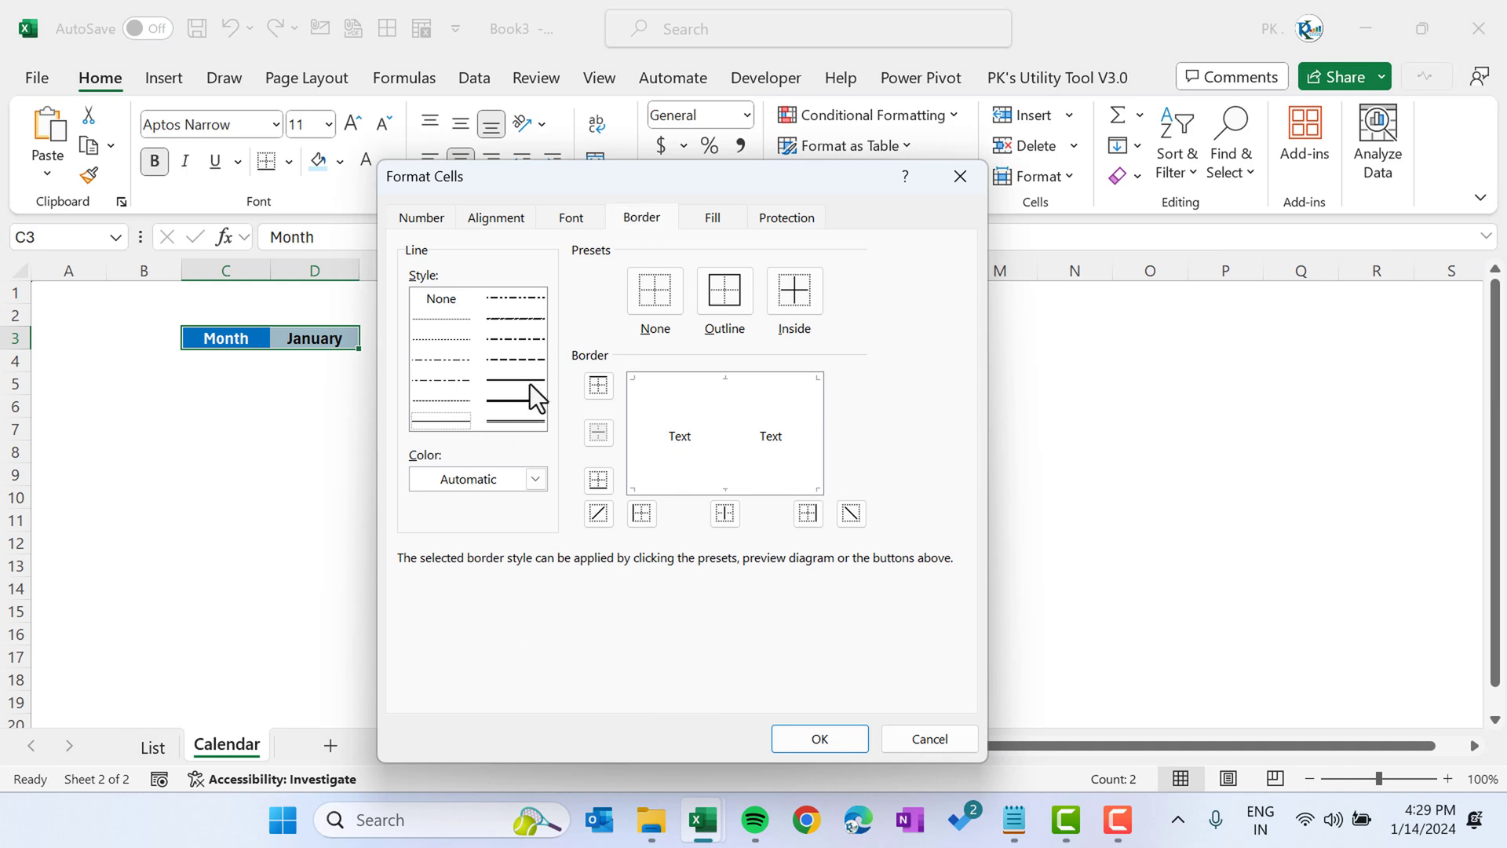
left_click(512, 382)
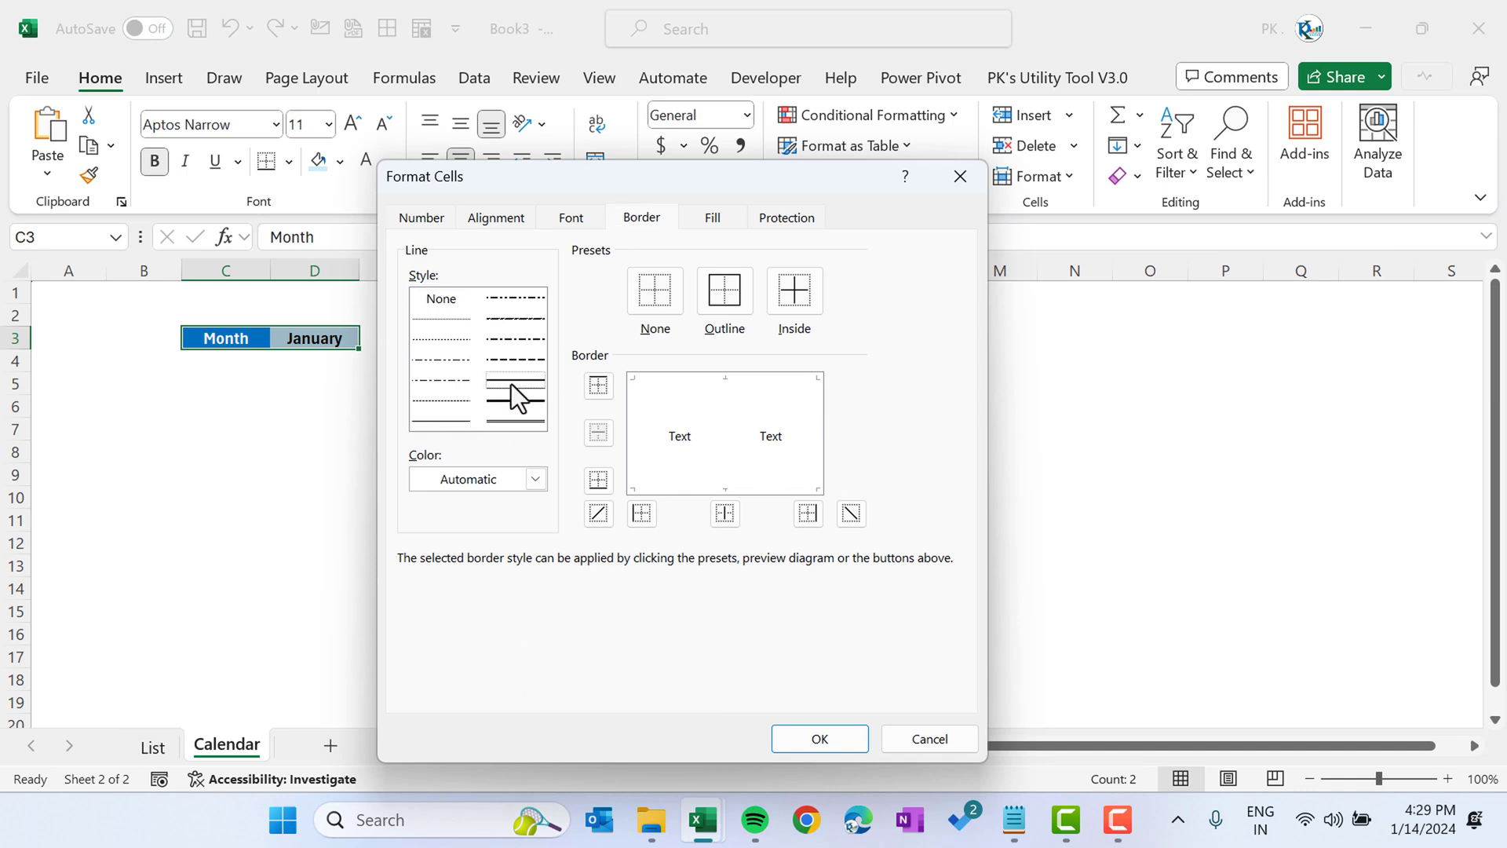
left_click(535, 478)
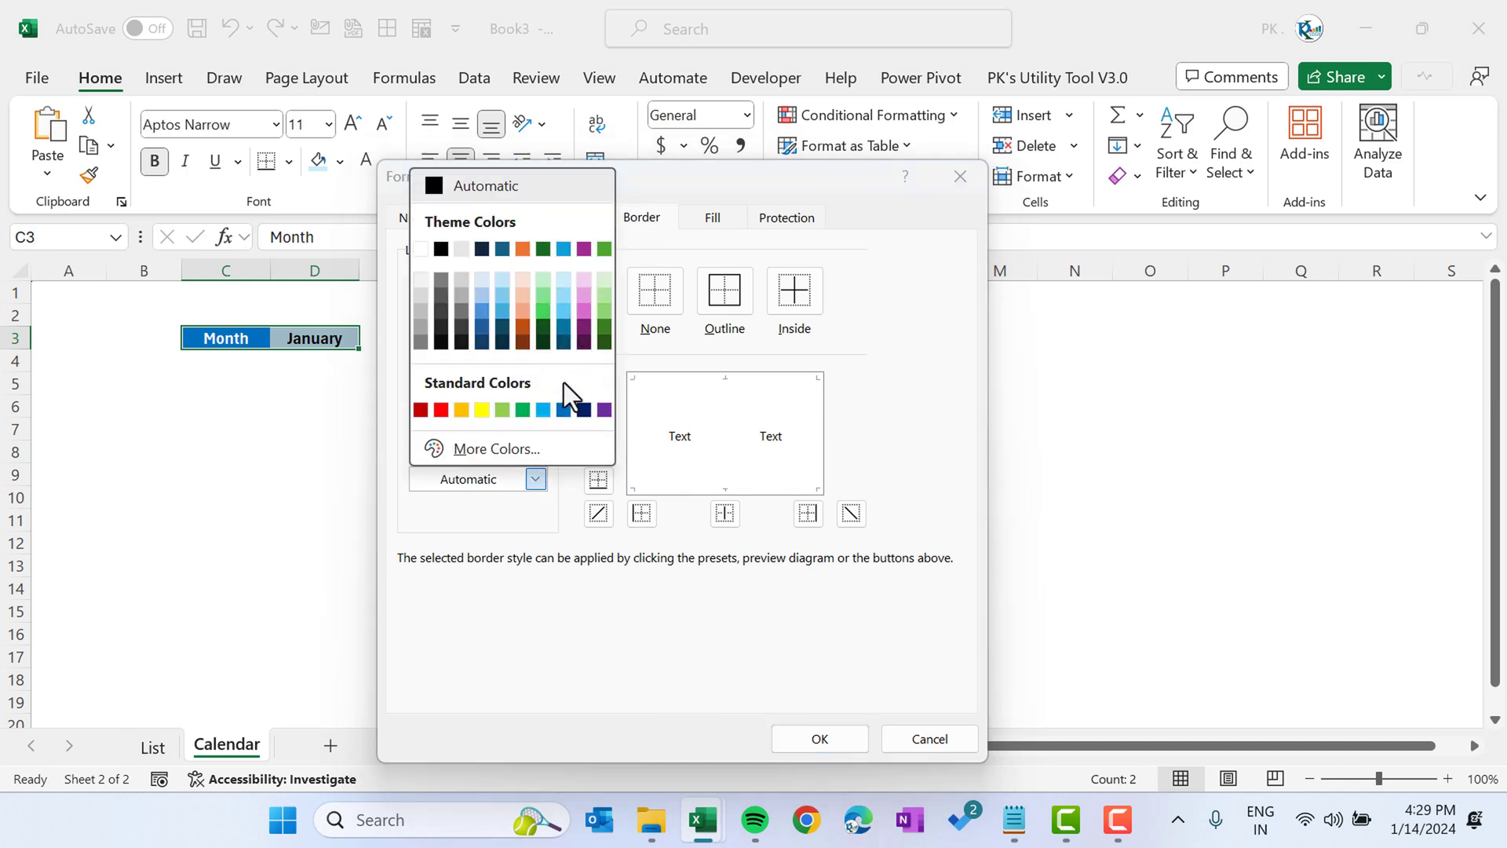
left_click(563, 409)
left_click(724, 295)
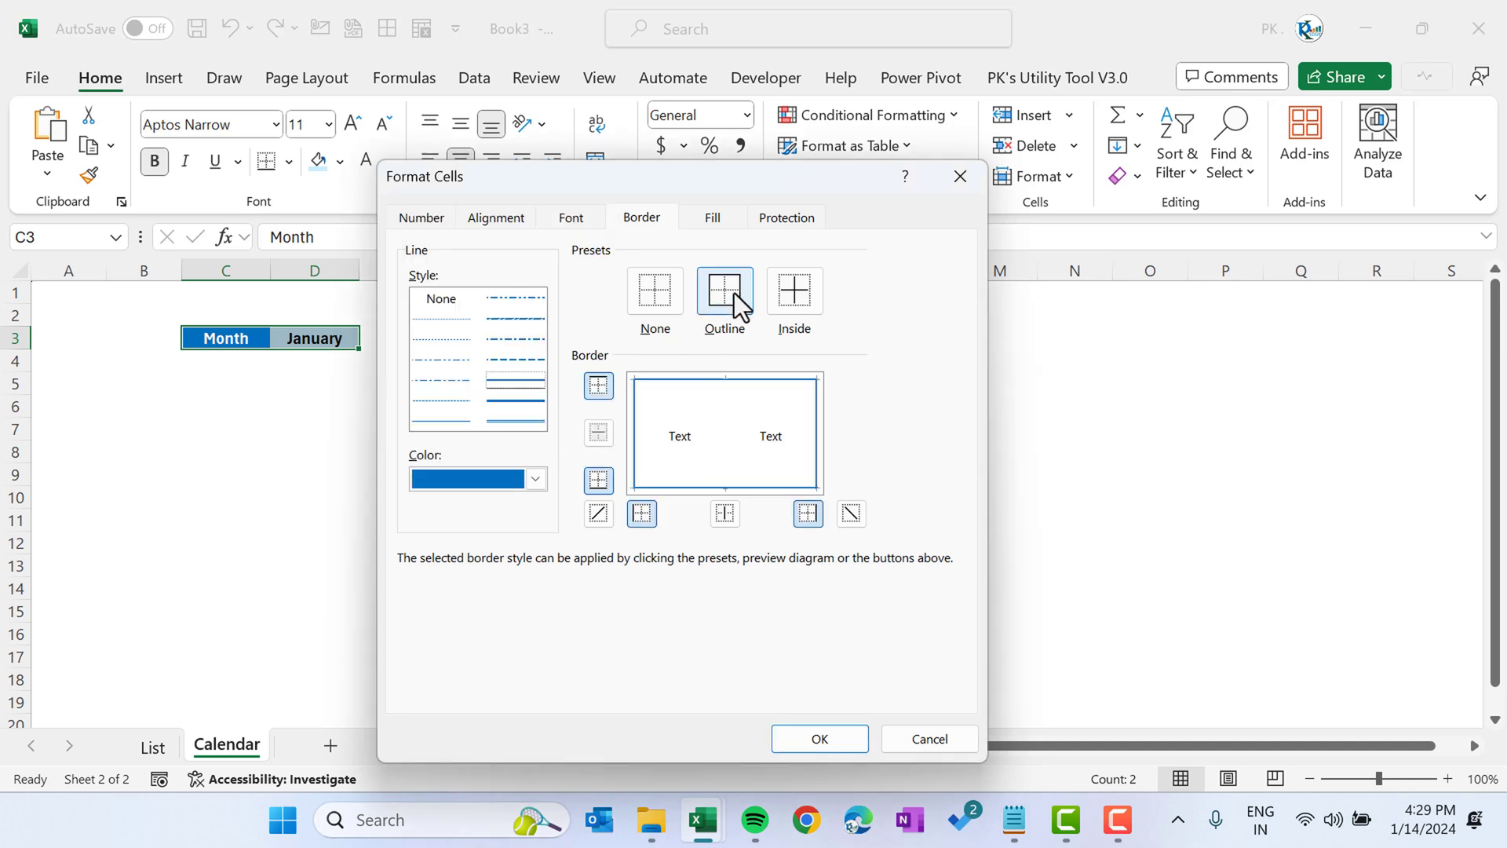
left_click(813, 293)
left_click(816, 731)
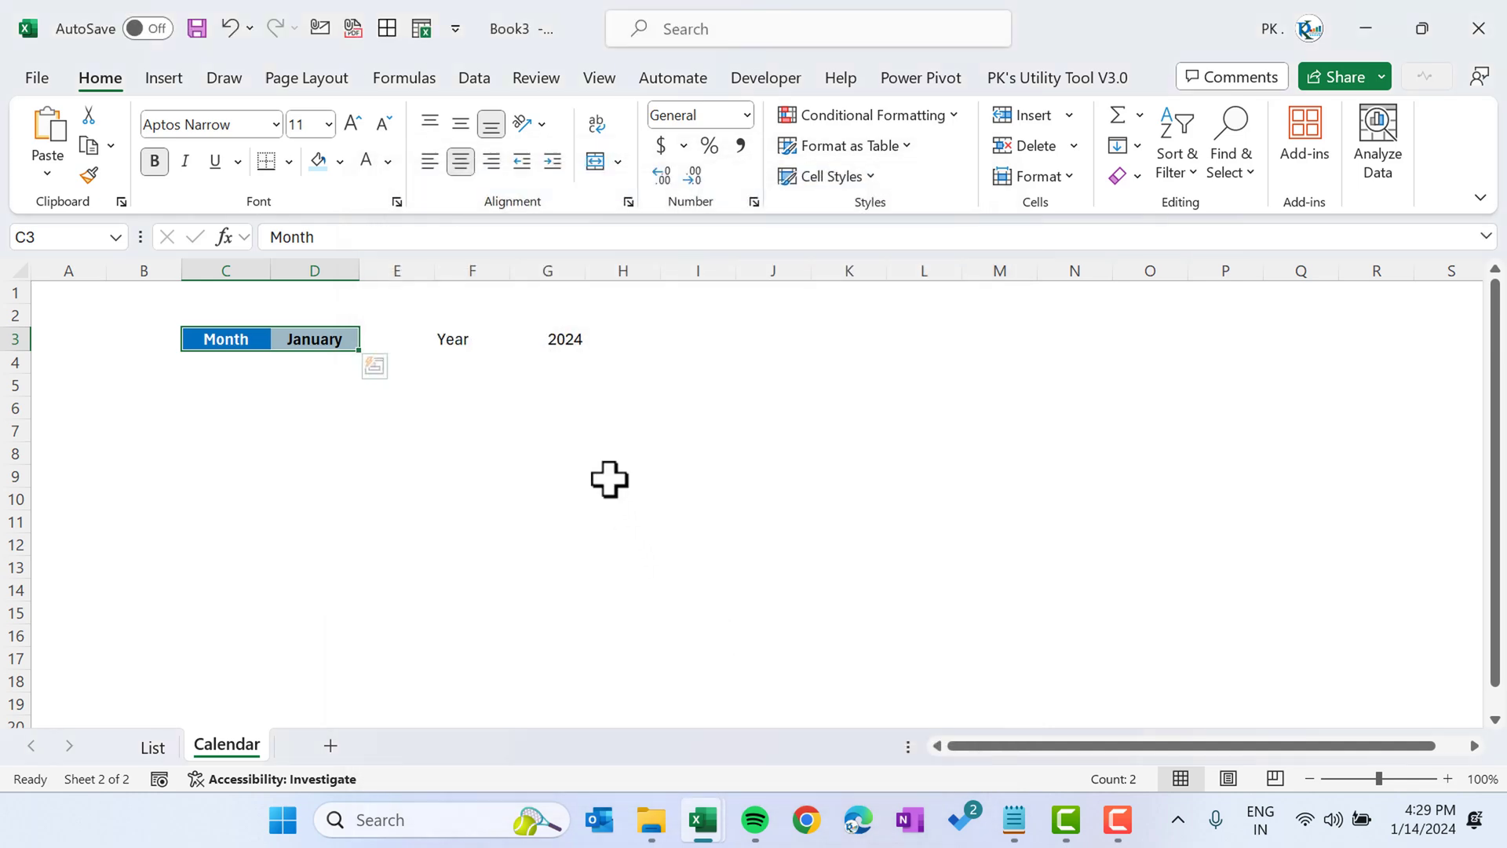
left_click(610, 478)
- Copy the formatting of the month cells C3:D3 onto the year cells F3:G3
left_click_drag(219, 337, 343, 338)
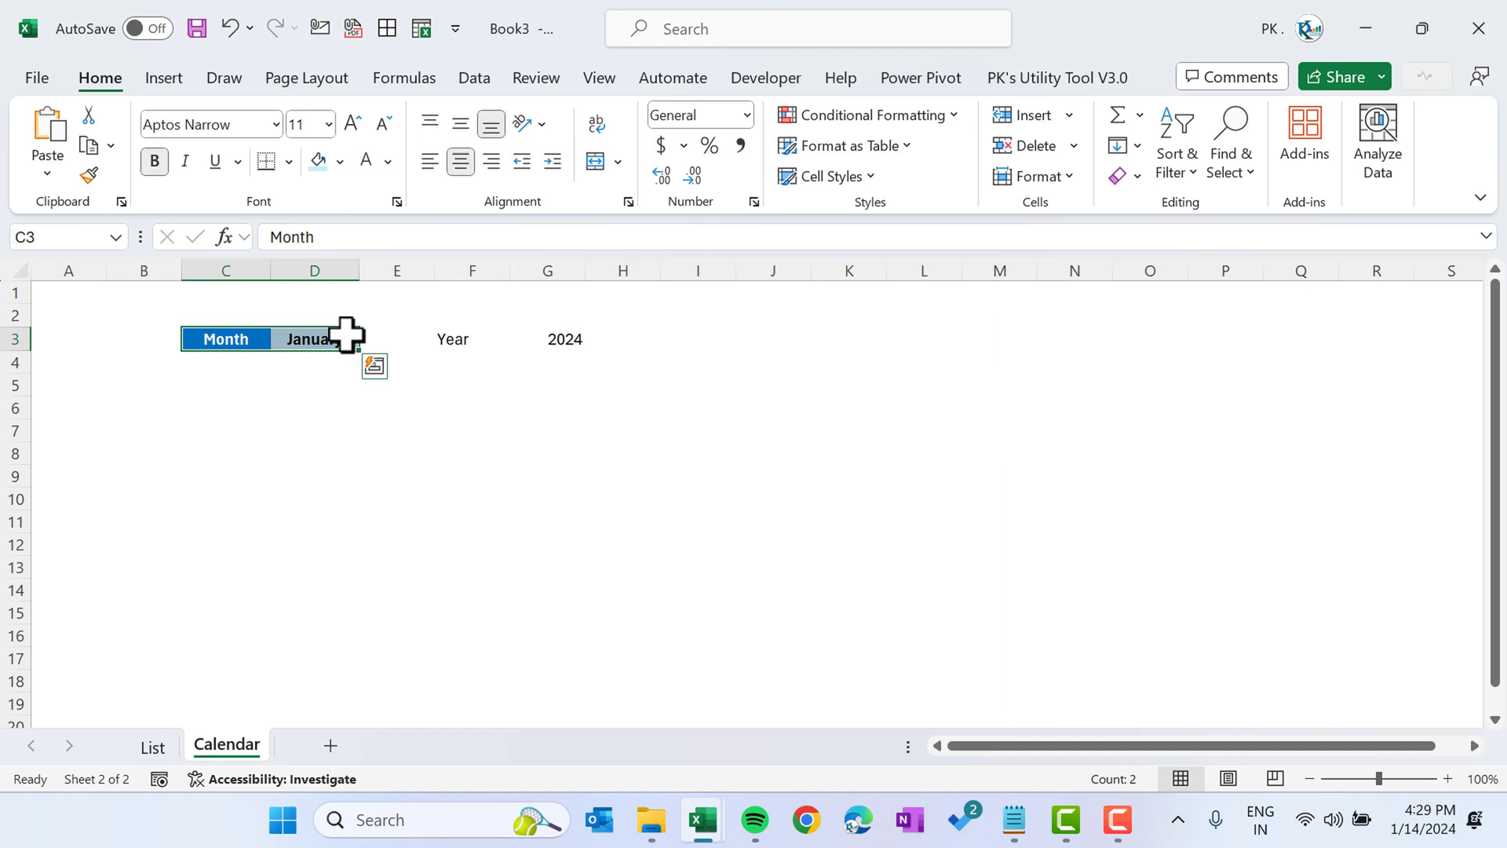
left_click(89, 175)
left_click(464, 339)
left_click(565, 407)
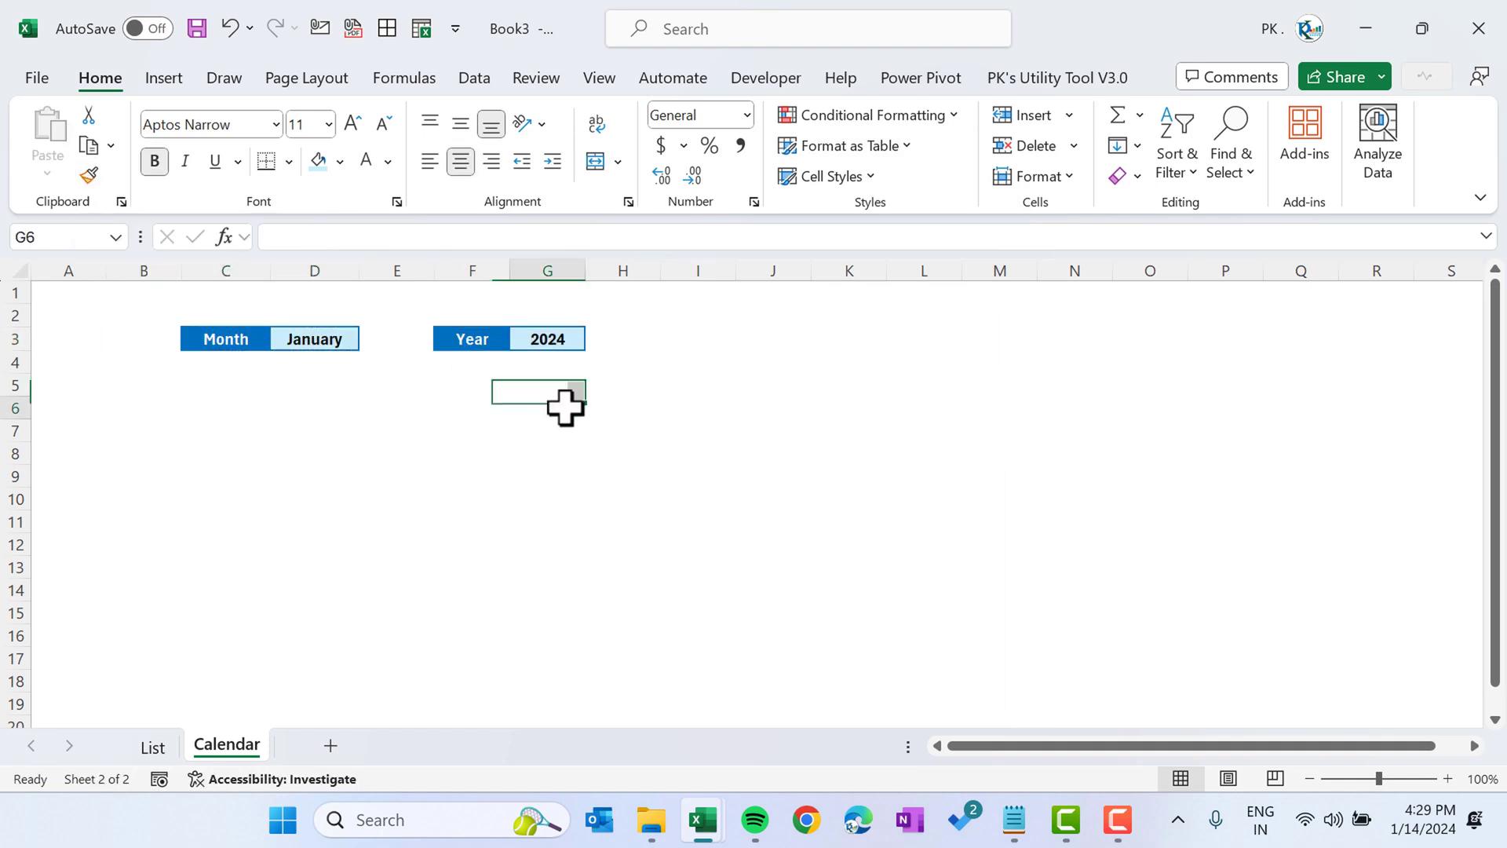
left_click(341, 340)
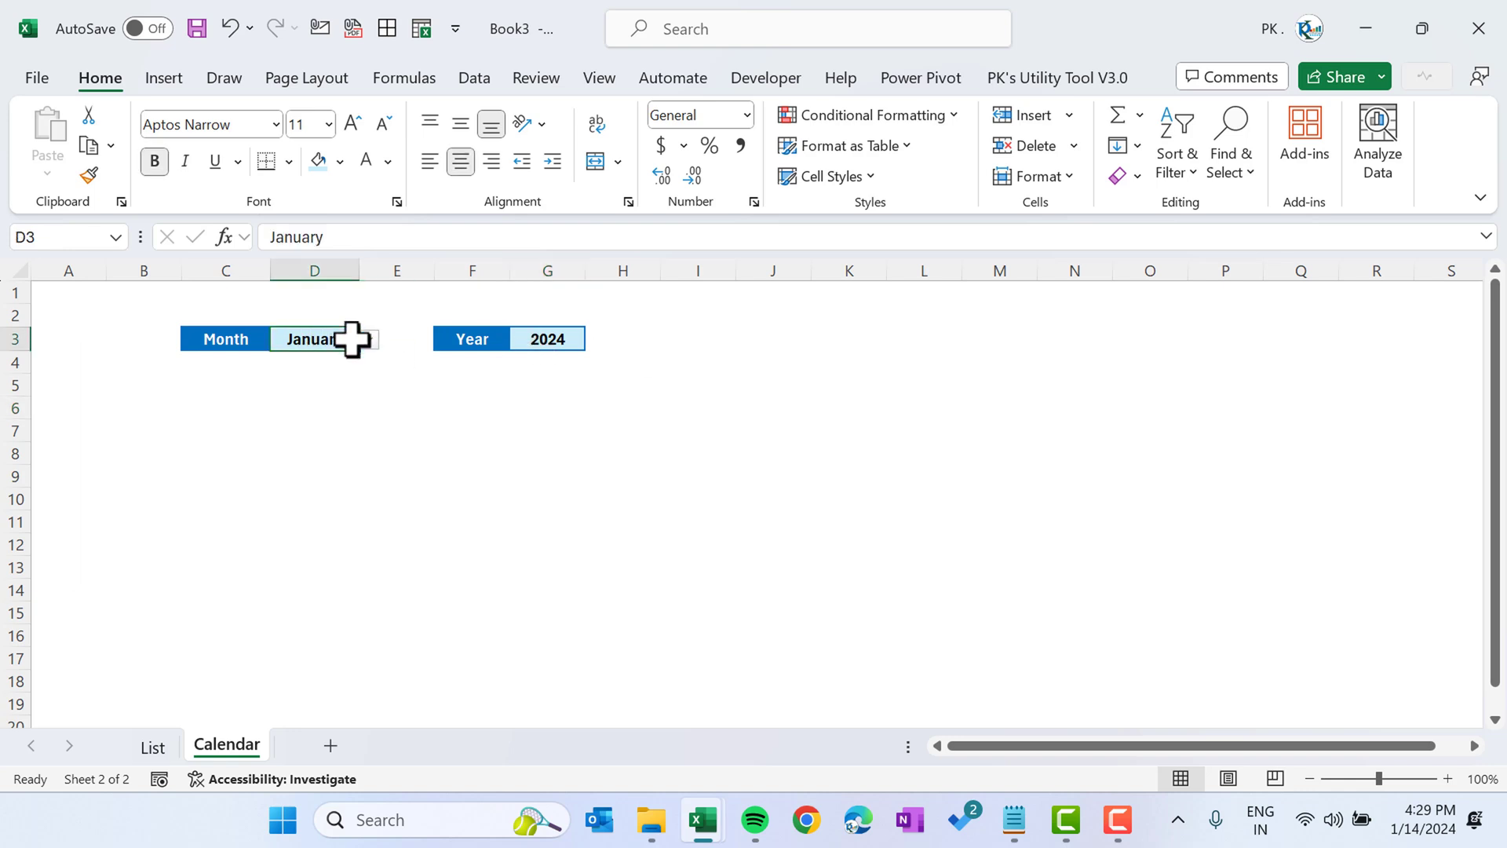
left_click(368, 339)
left_click(393, 295)
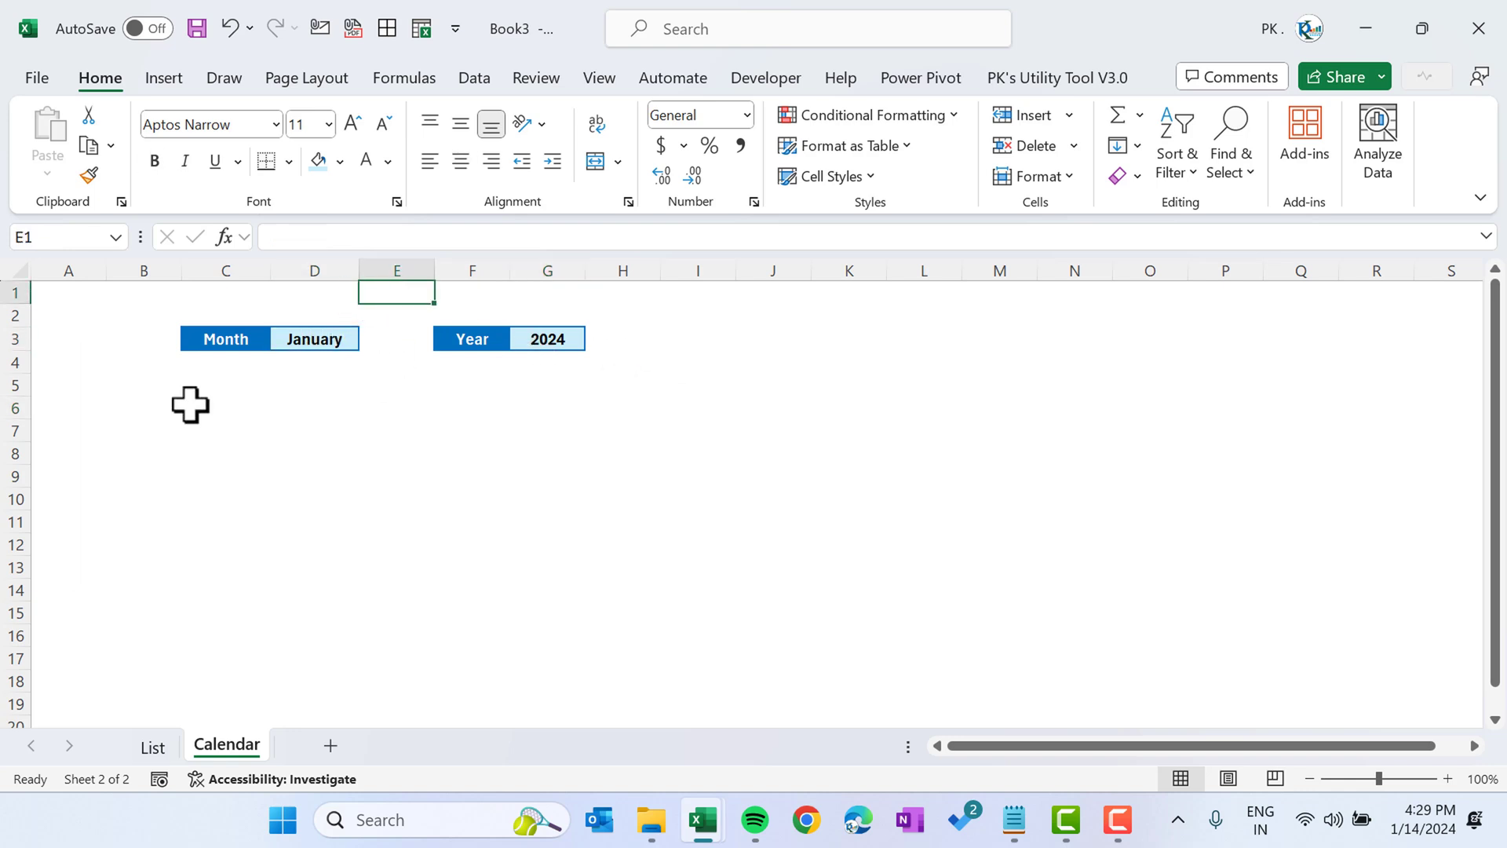
- Enter Monday in B5 and fill the weekday series across row 5 through Sunday in H5
left_click(39, 388)
key("Right")
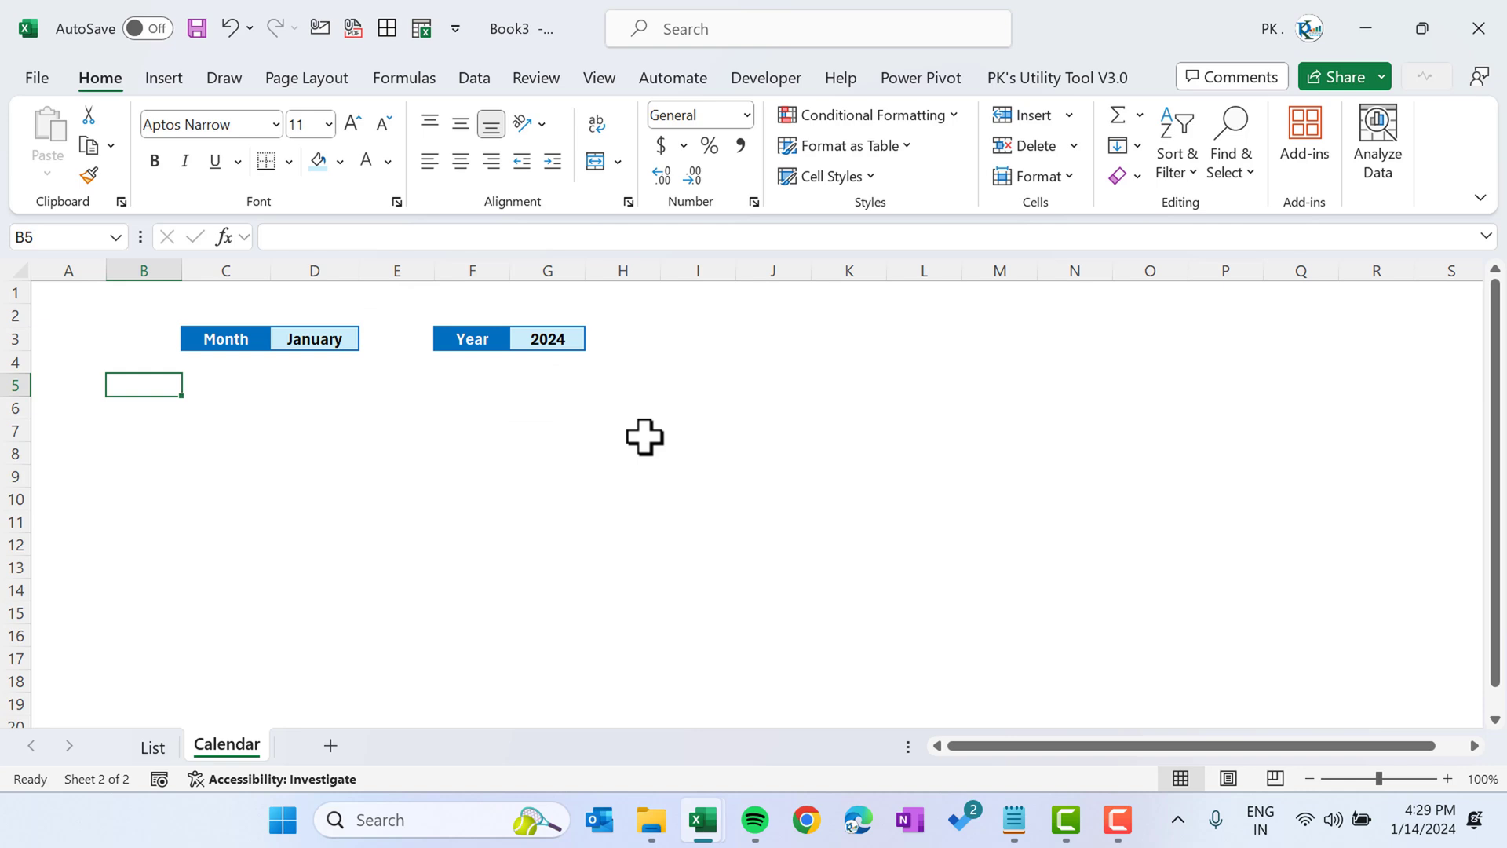
type("Monday")
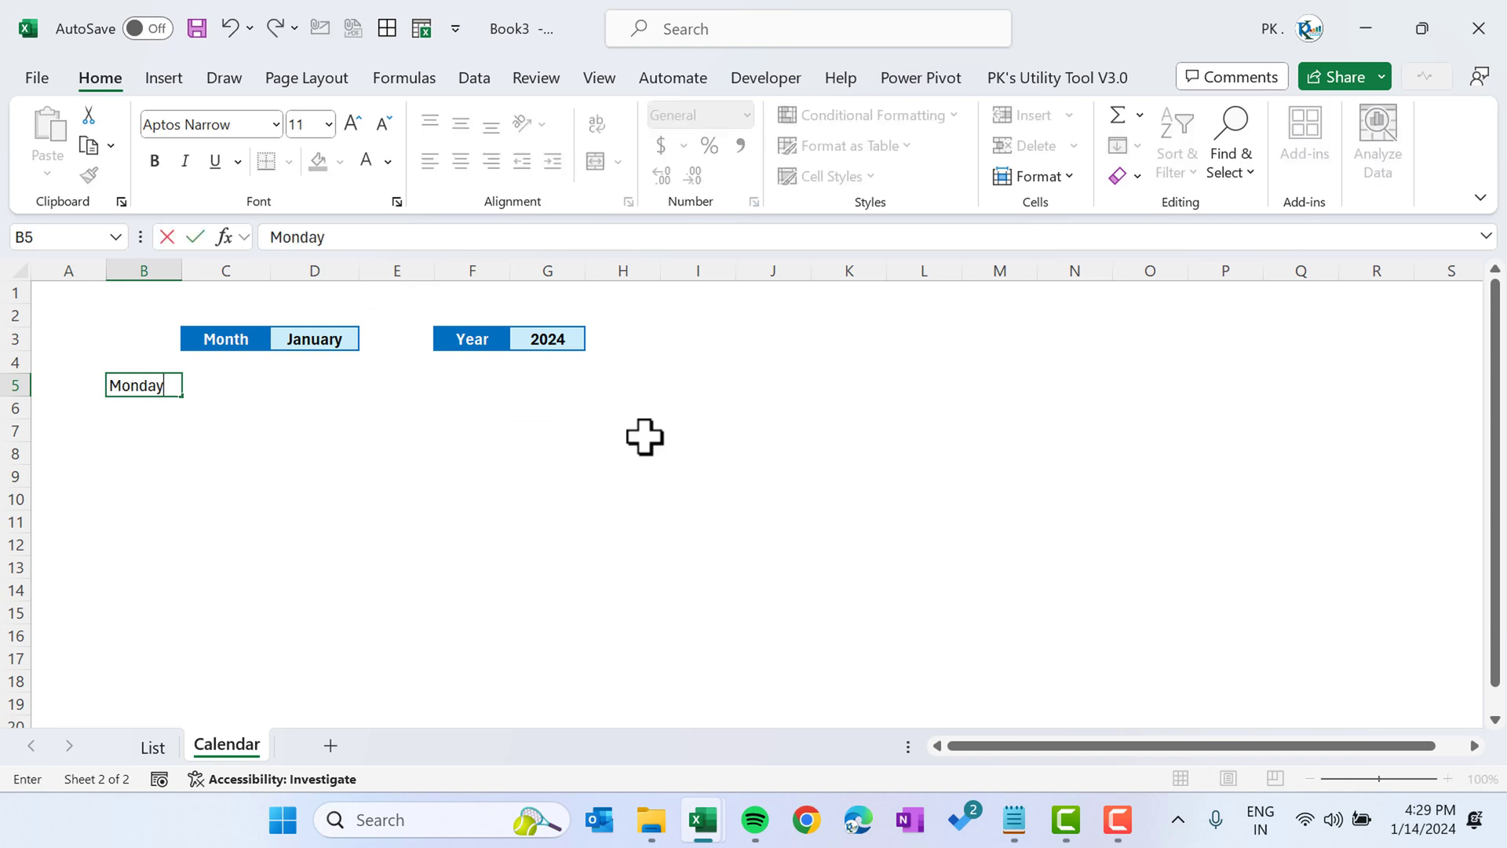
key("Return")
key("Up")
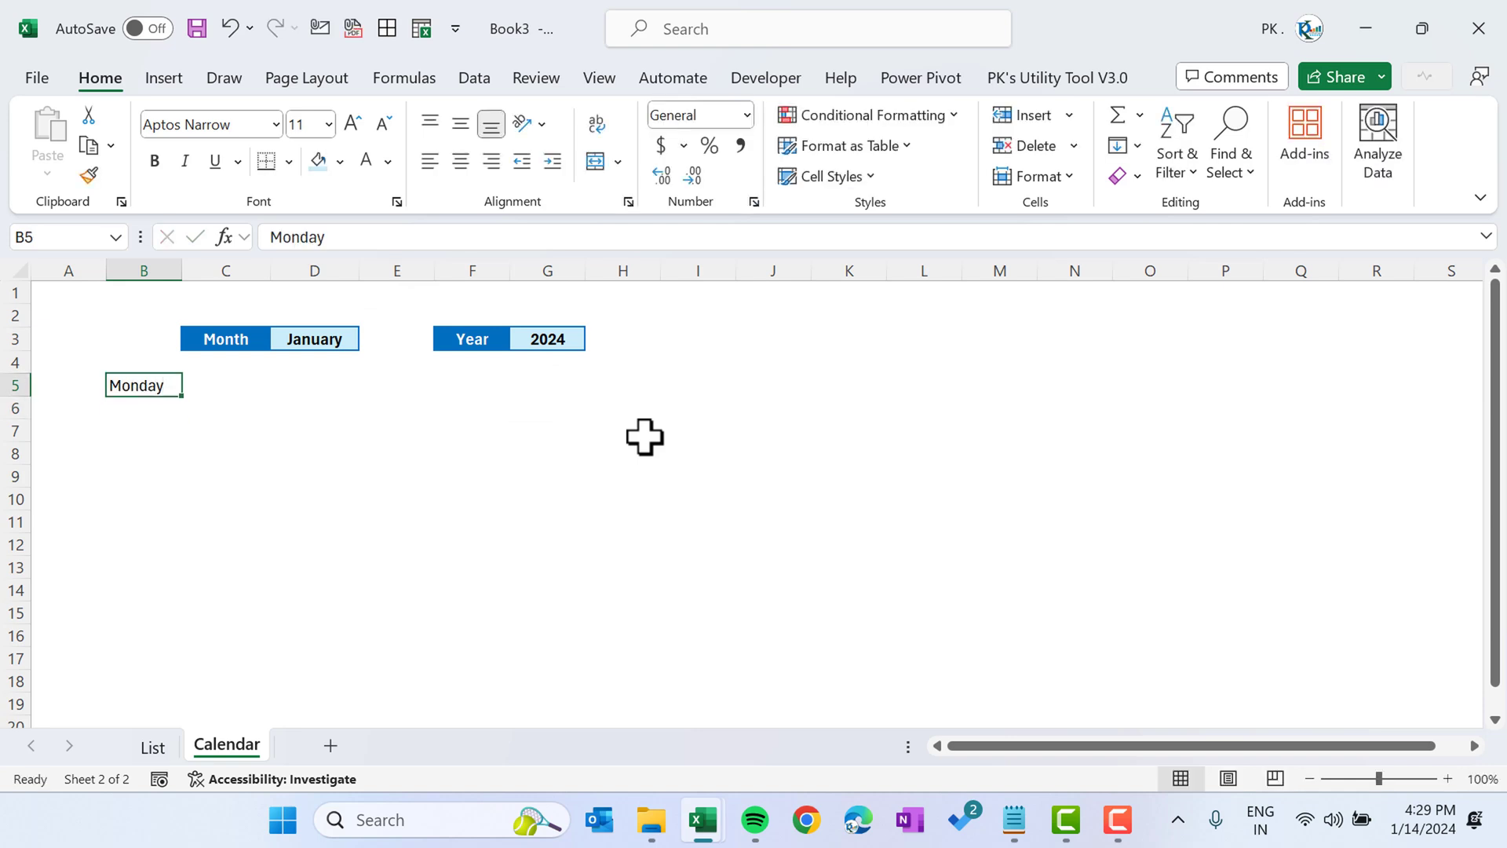
left_click_drag(185, 402, 636, 401)
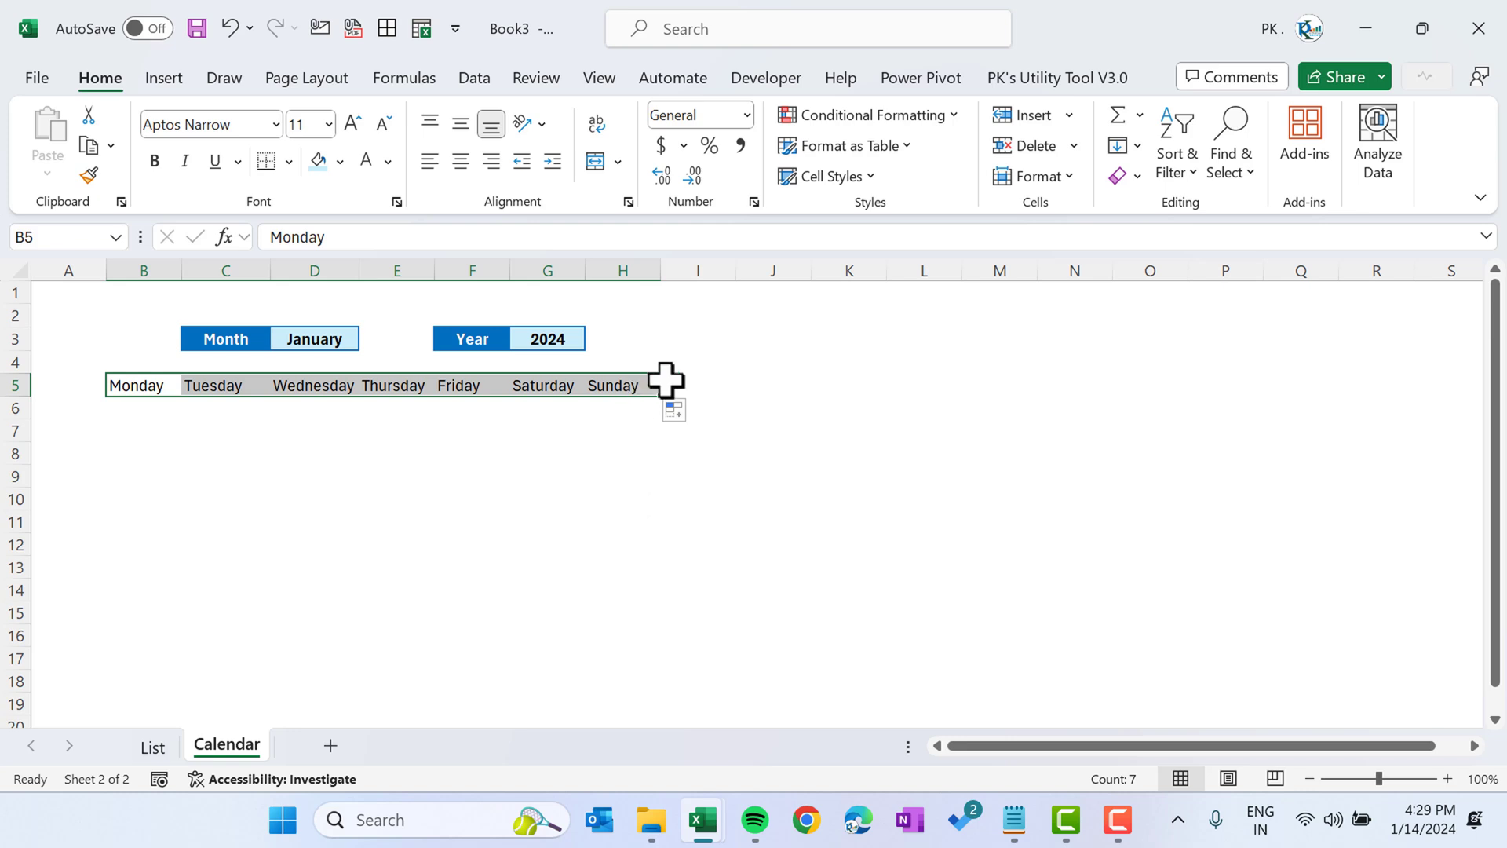
- Widen columns B through H to one equal width, about twice as wide as before
key("ctrl+space")
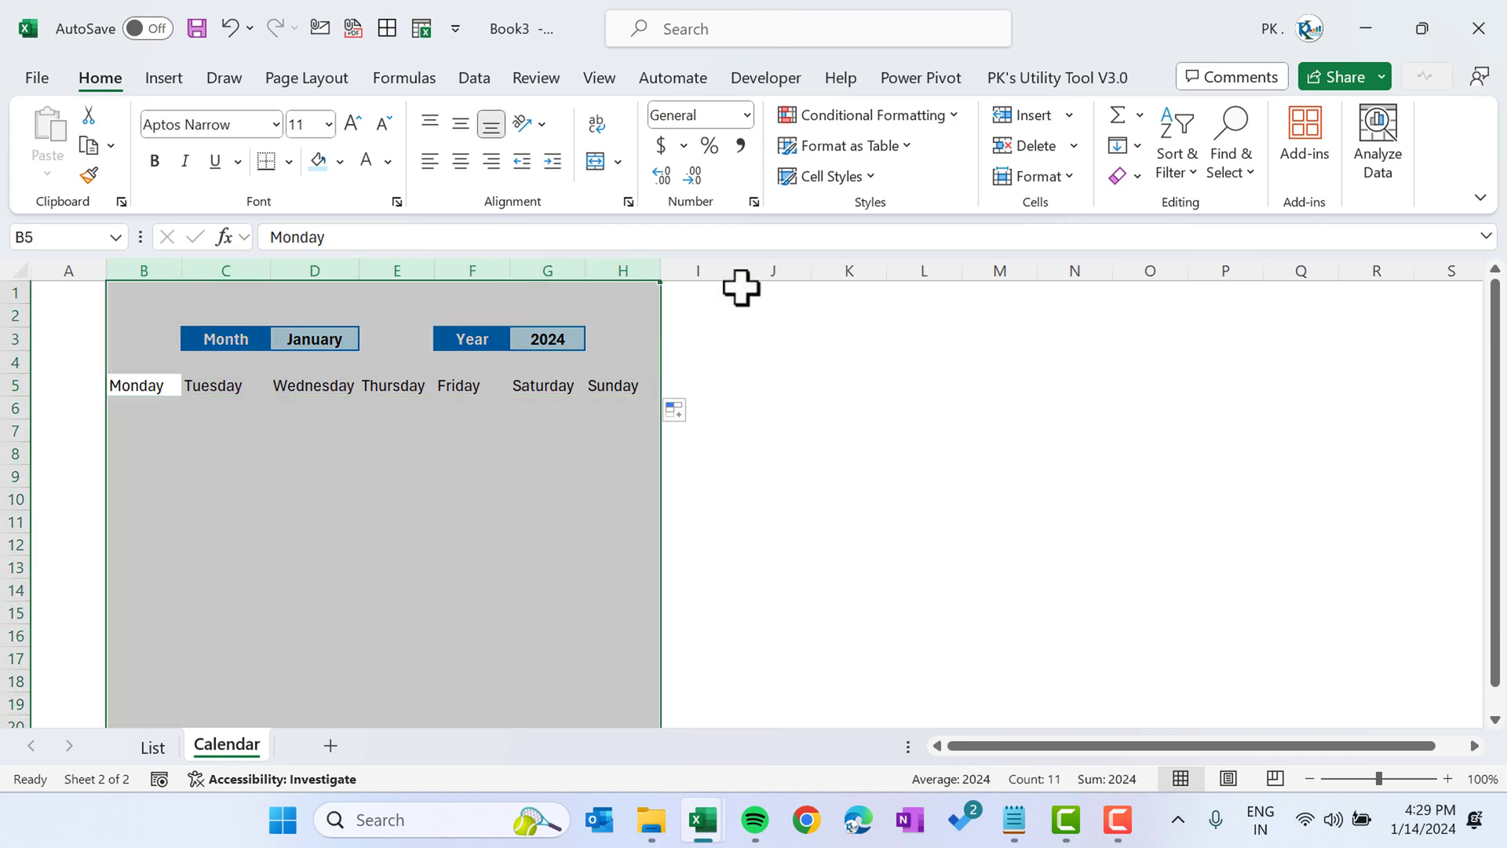
left_click_drag(659, 267, 756, 271)
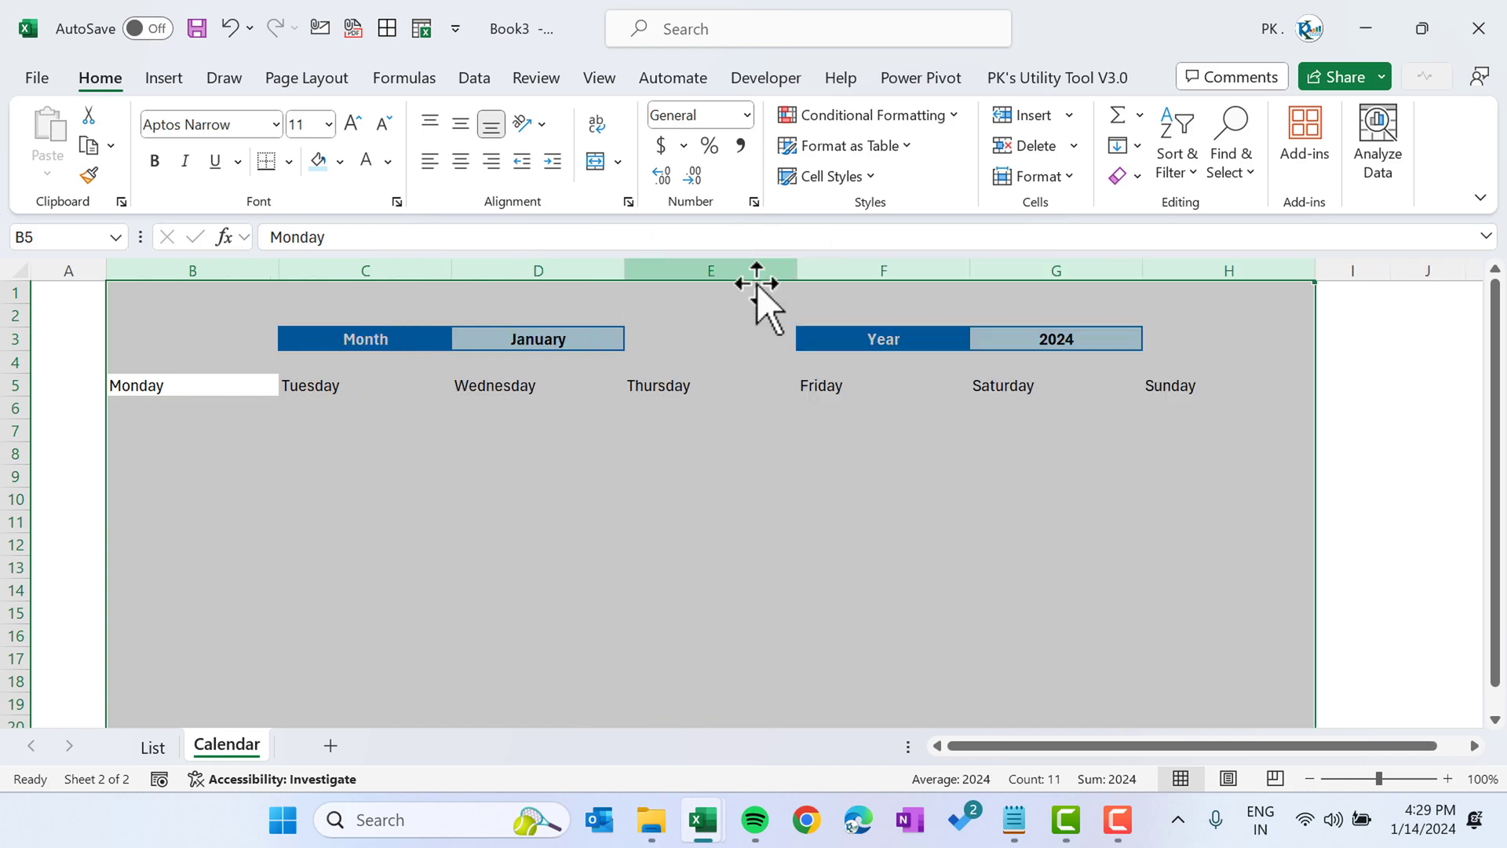
left_click(706, 410)
left_click(392, 390)
left_click(165, 389)
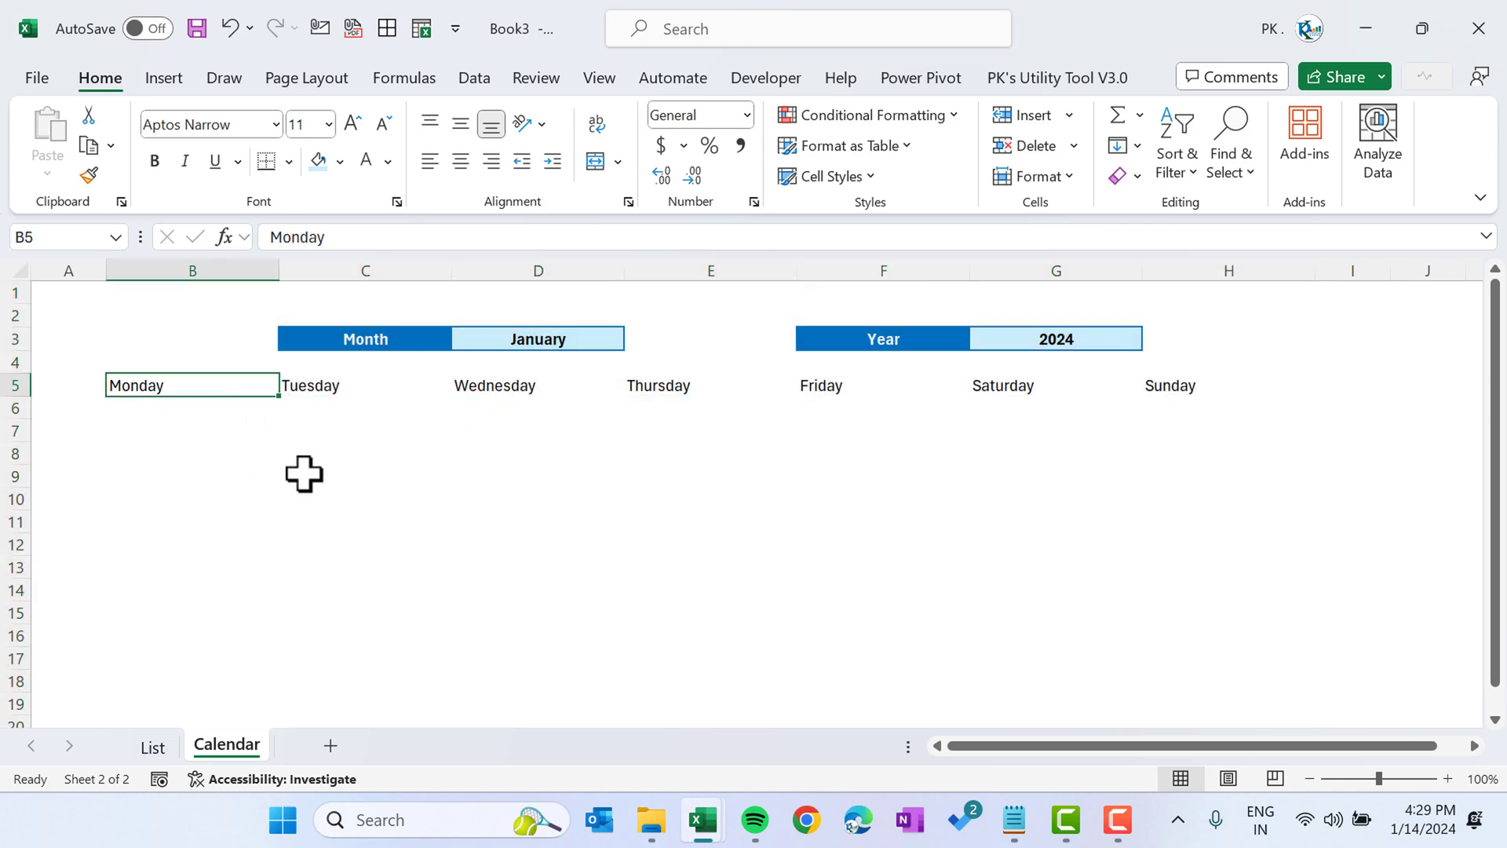
- Center the weekday headers in B5:H5 and give them a dark teal-blue fill with bold white text
key("ctrl+shift+Right")
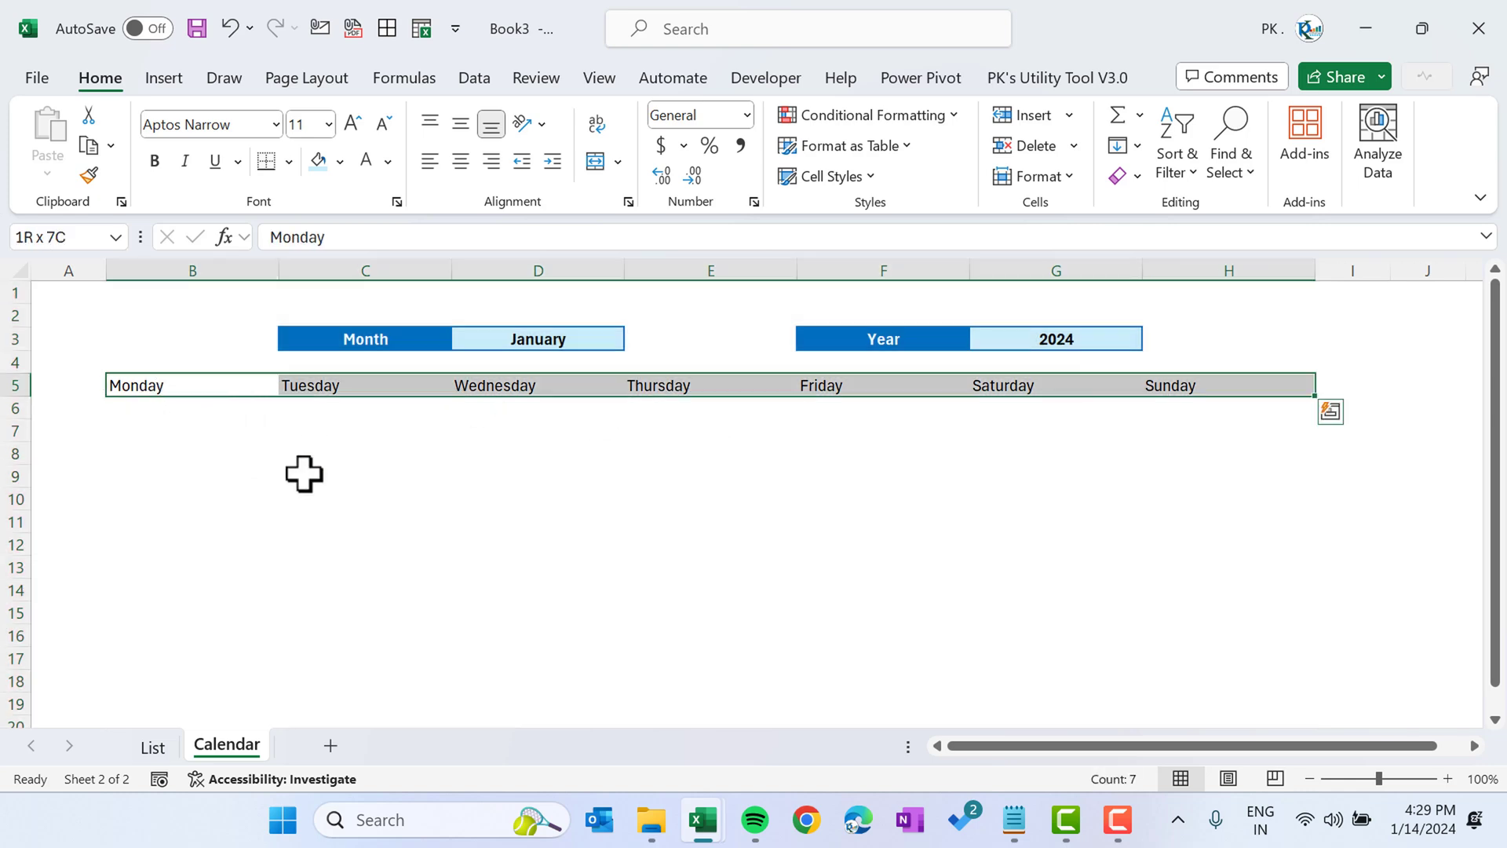
left_click(463, 162)
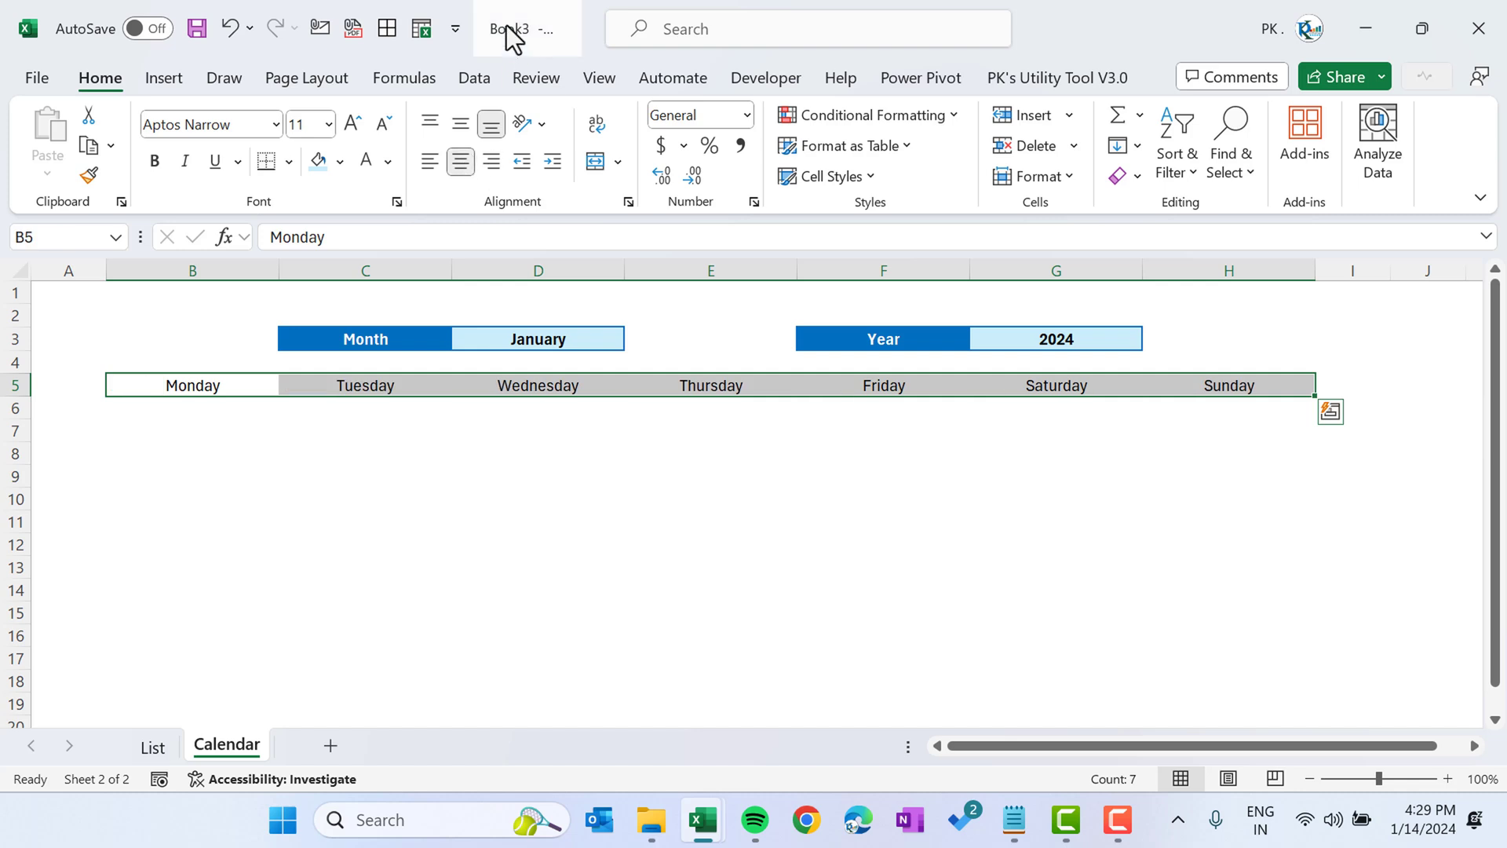
left_click(342, 162)
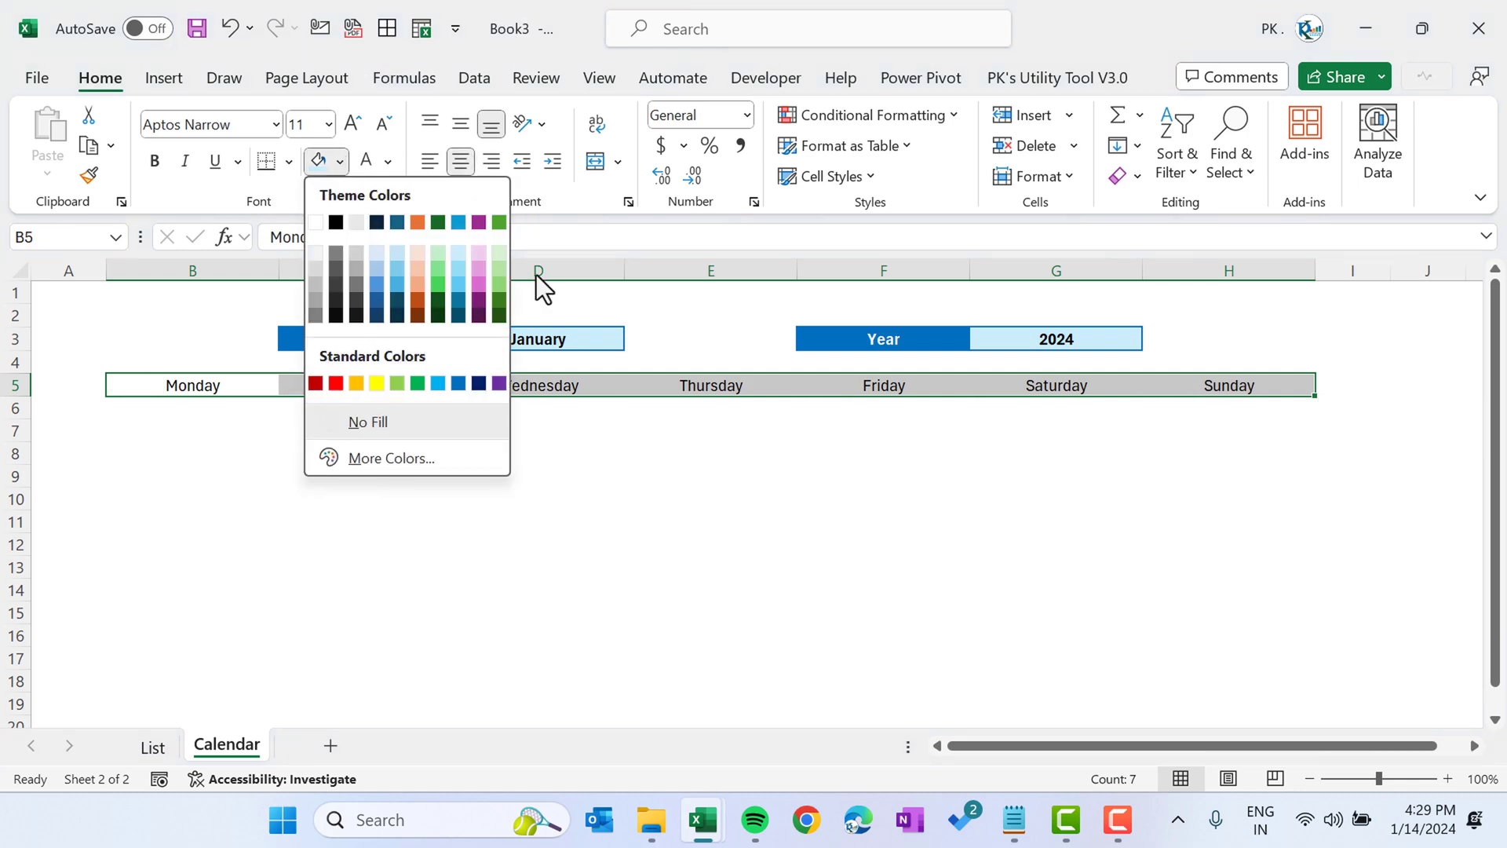
left_click(458, 300)
left_click(388, 163)
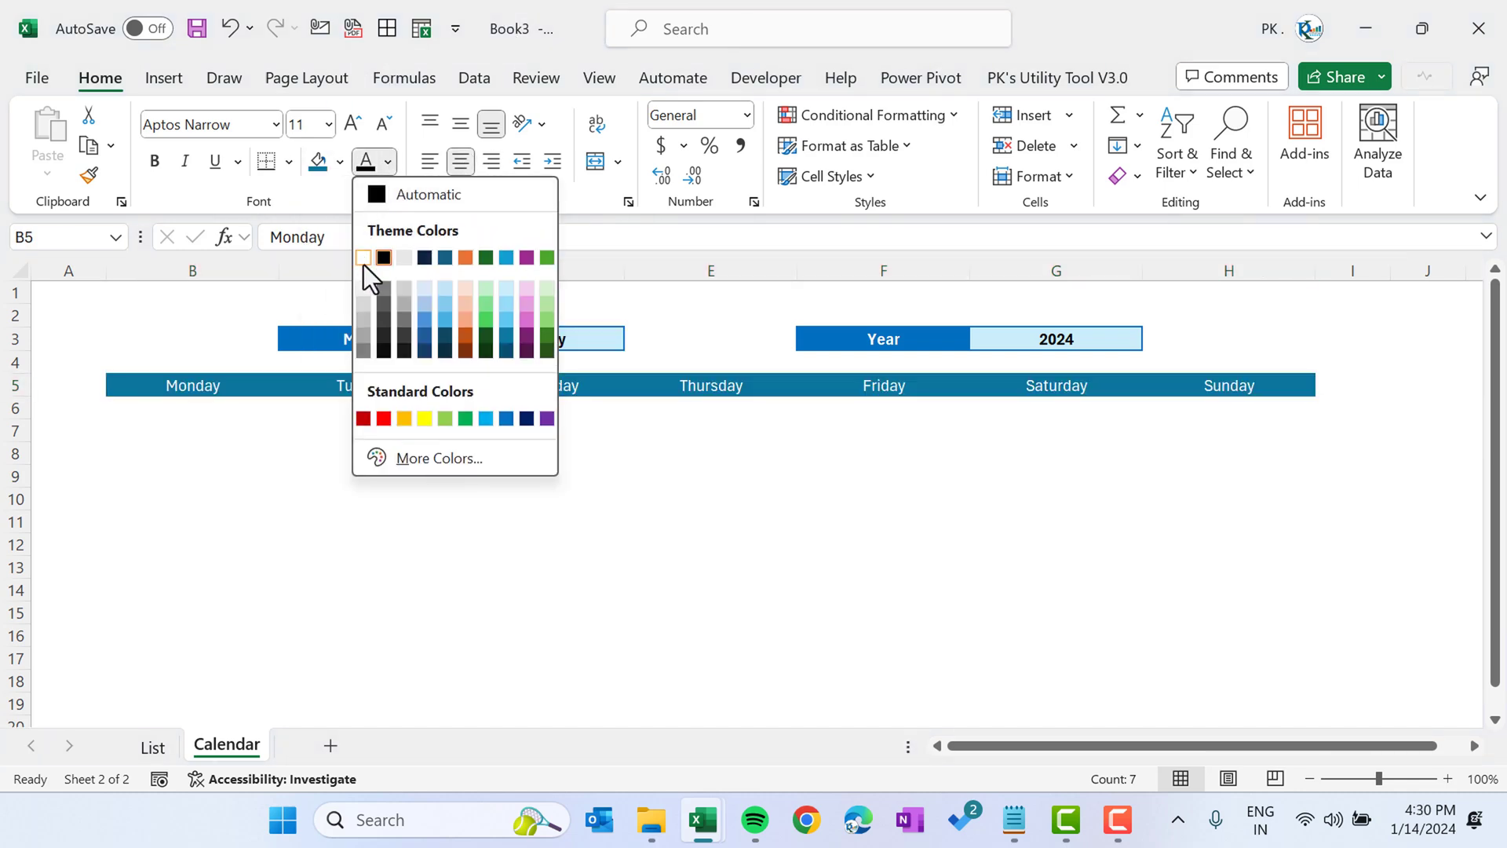
left_click(363, 258)
left_click(155, 161)
- Name the selected-month cell D3 Selected_Month
left_click(538, 339)
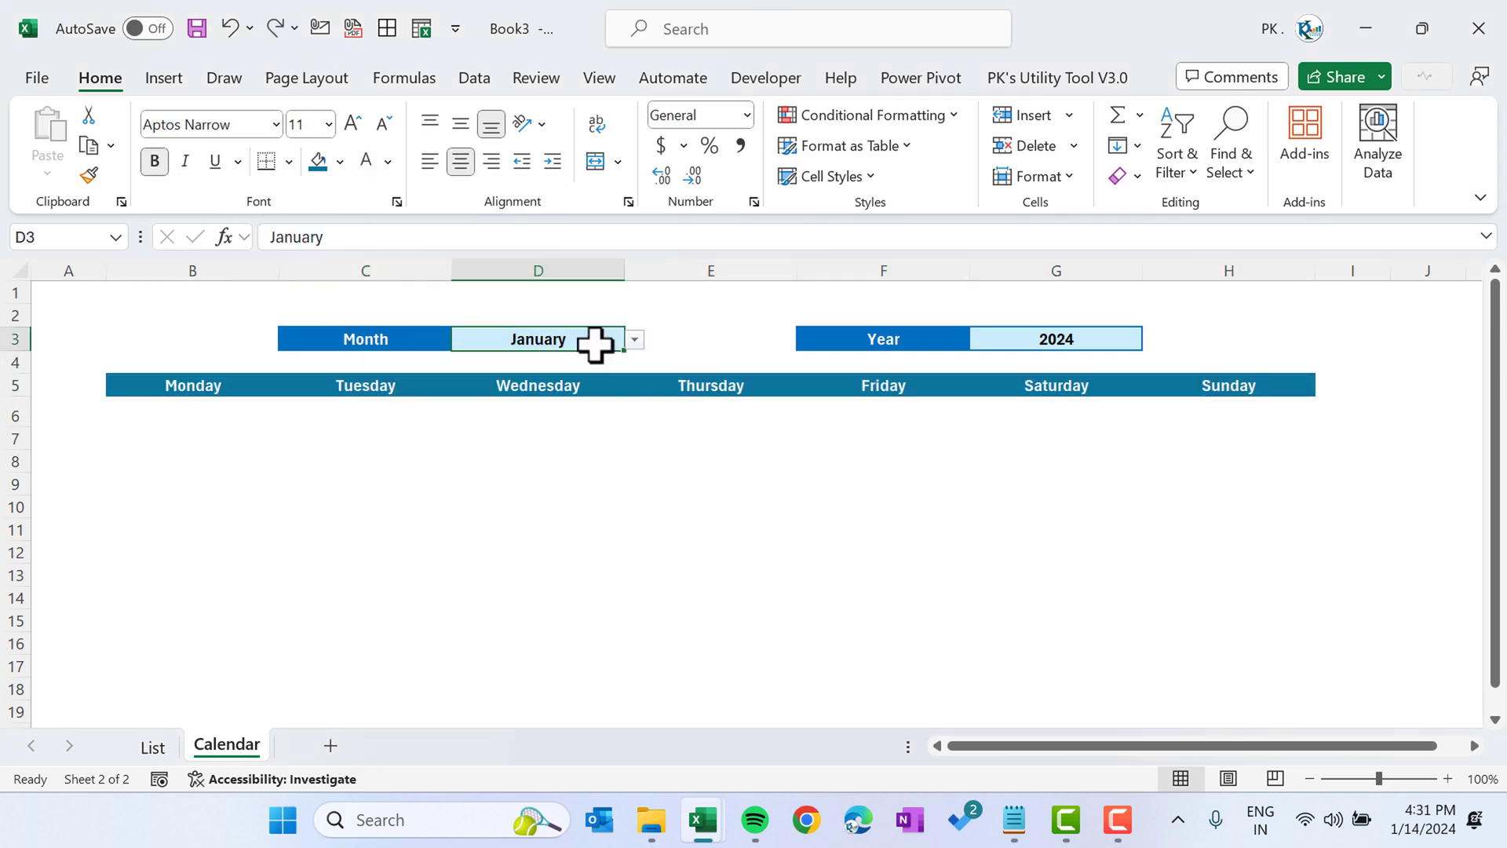
left_click(1099, 340)
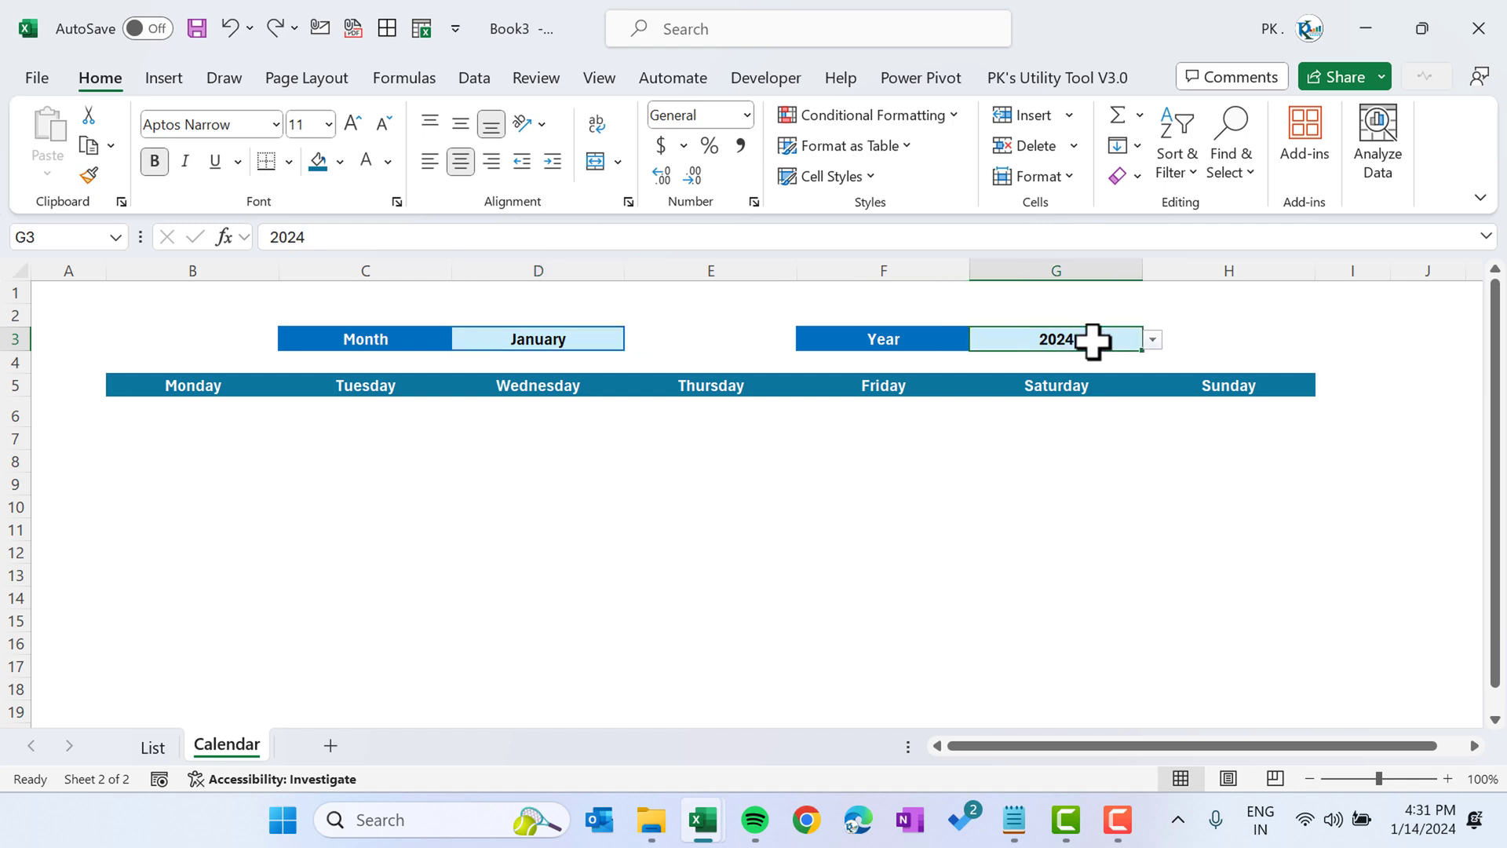
left_click(575, 340)
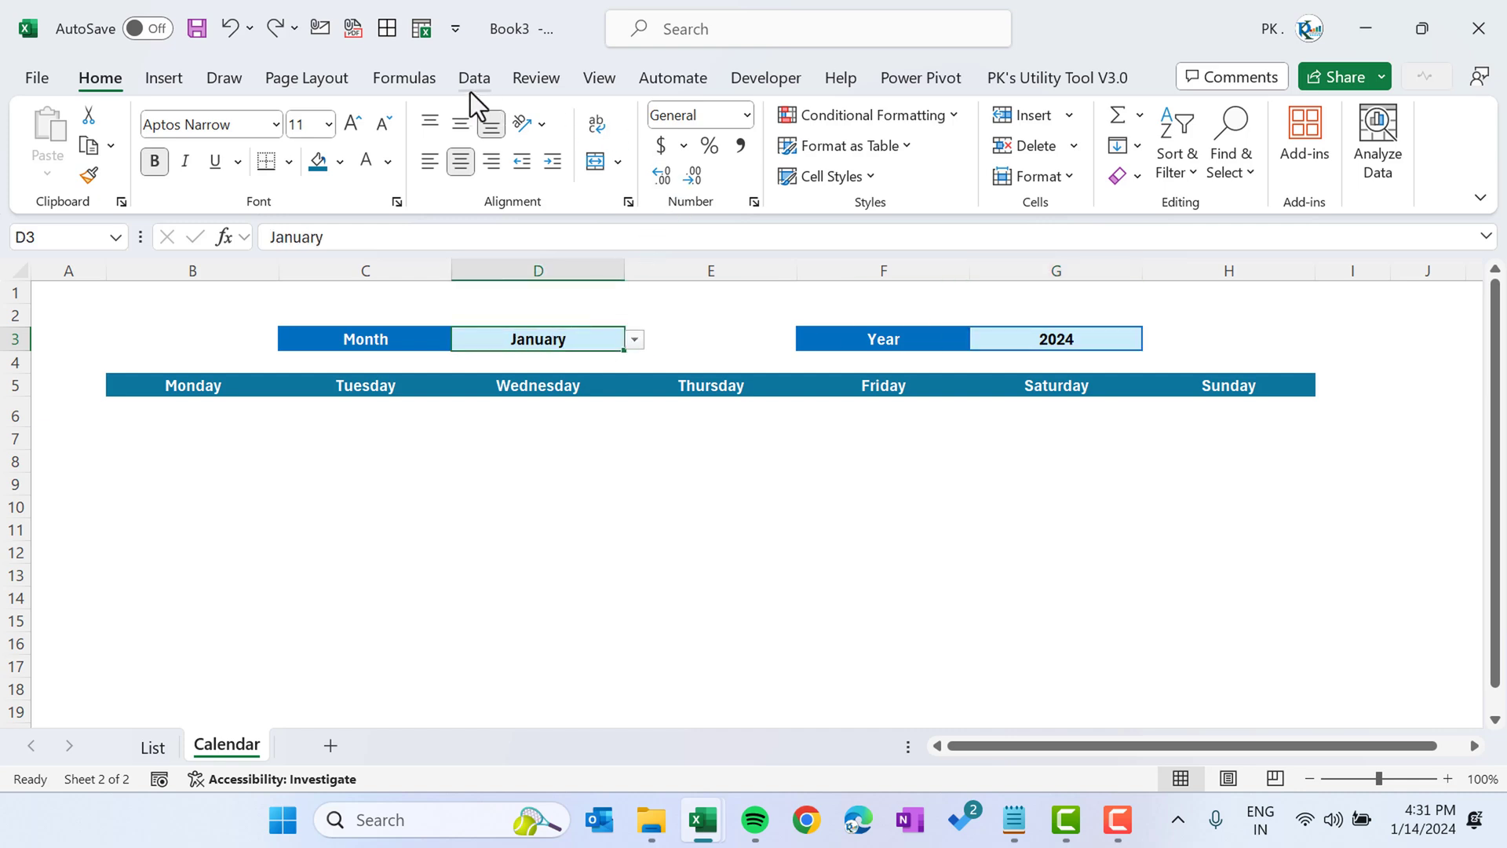
left_click(65, 237)
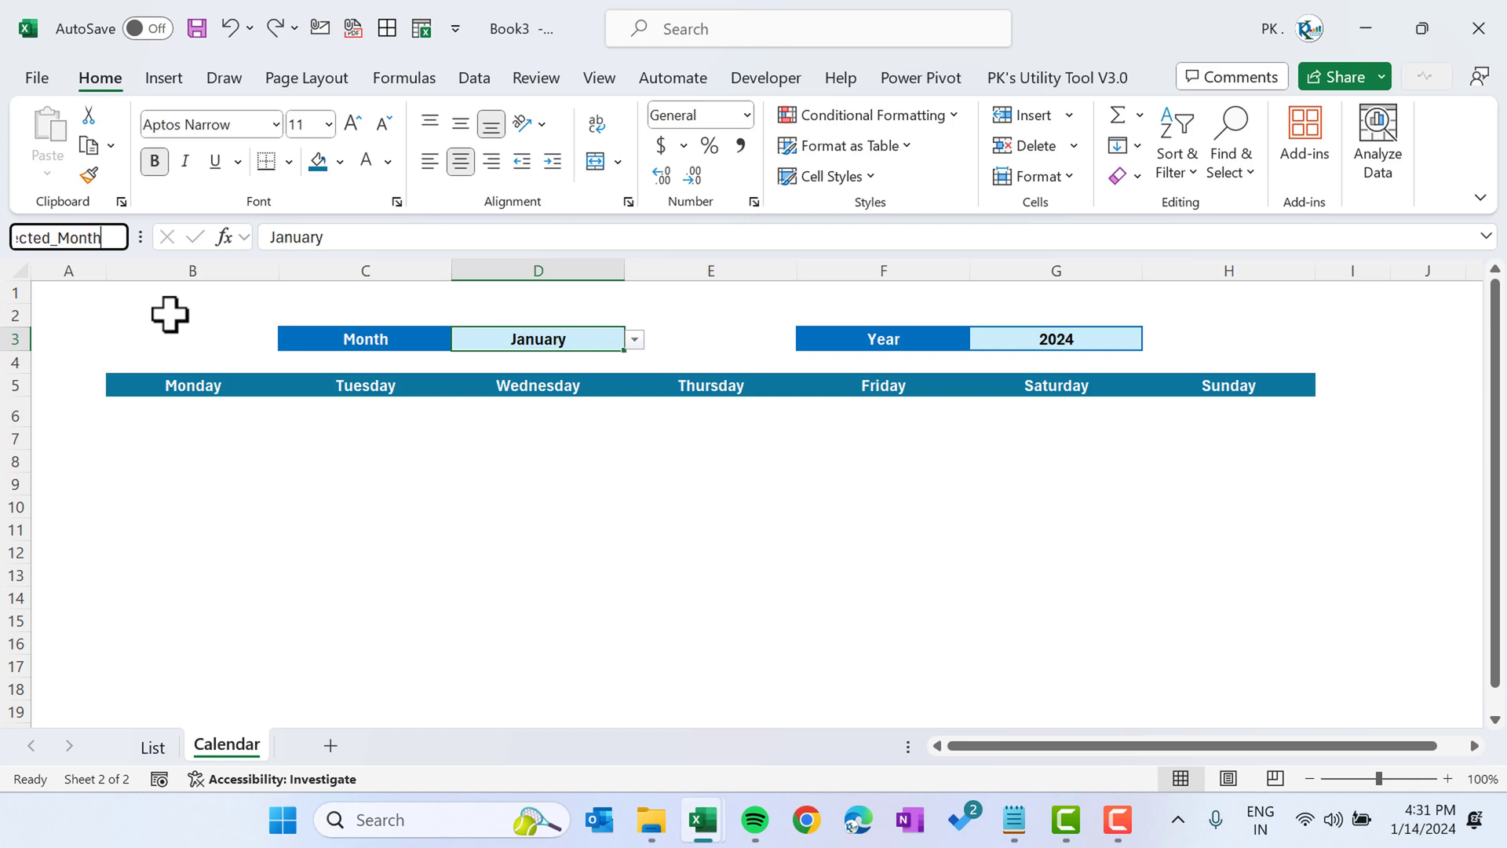
key("Return")
- Name the selected-year cell G3 Selected_Year
left_click(1053, 337)
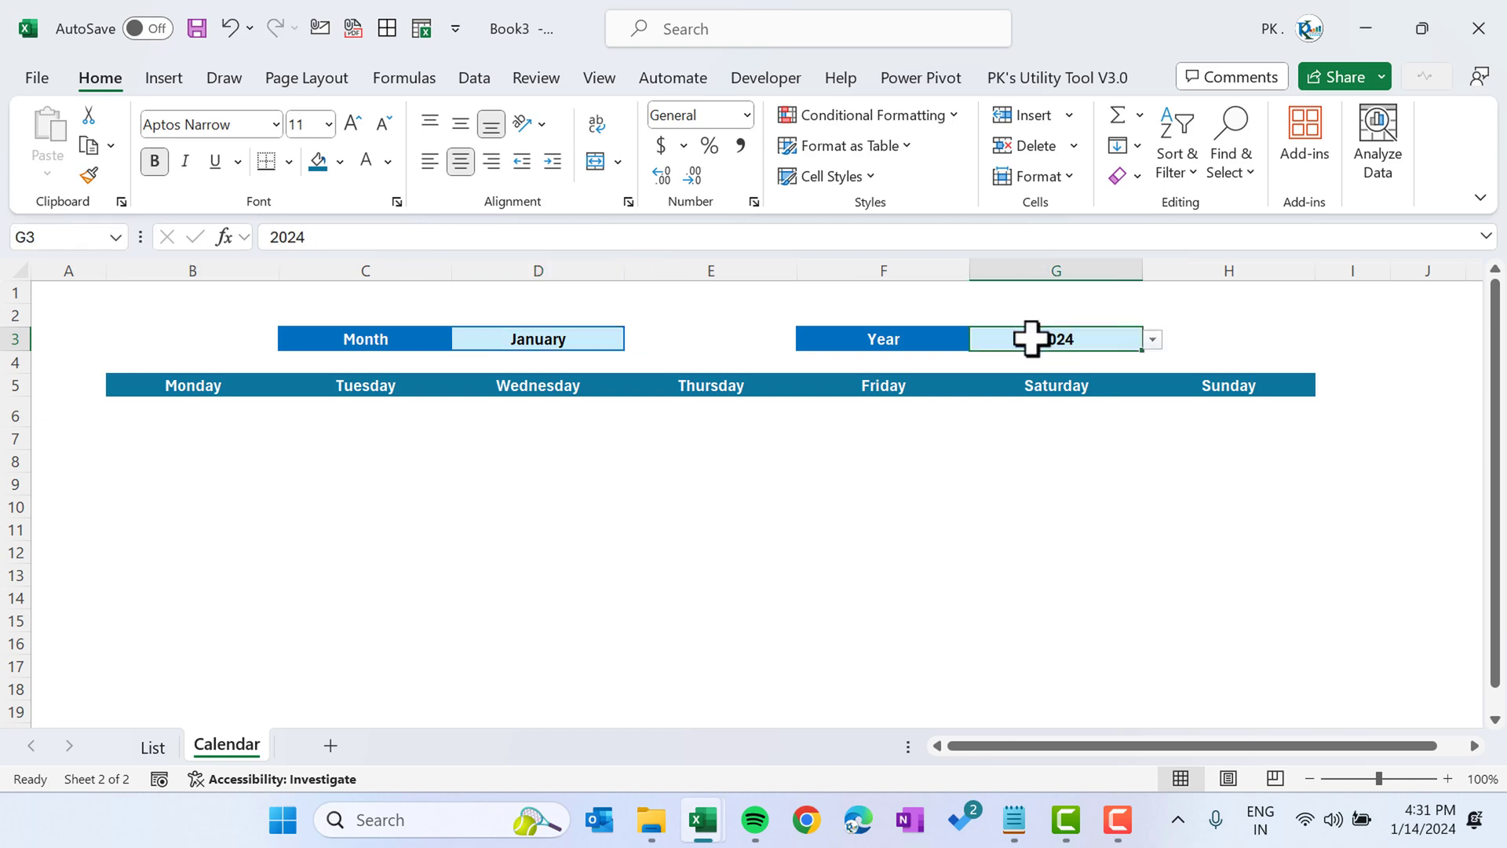
left_click(44, 236)
type("Selected_Year")
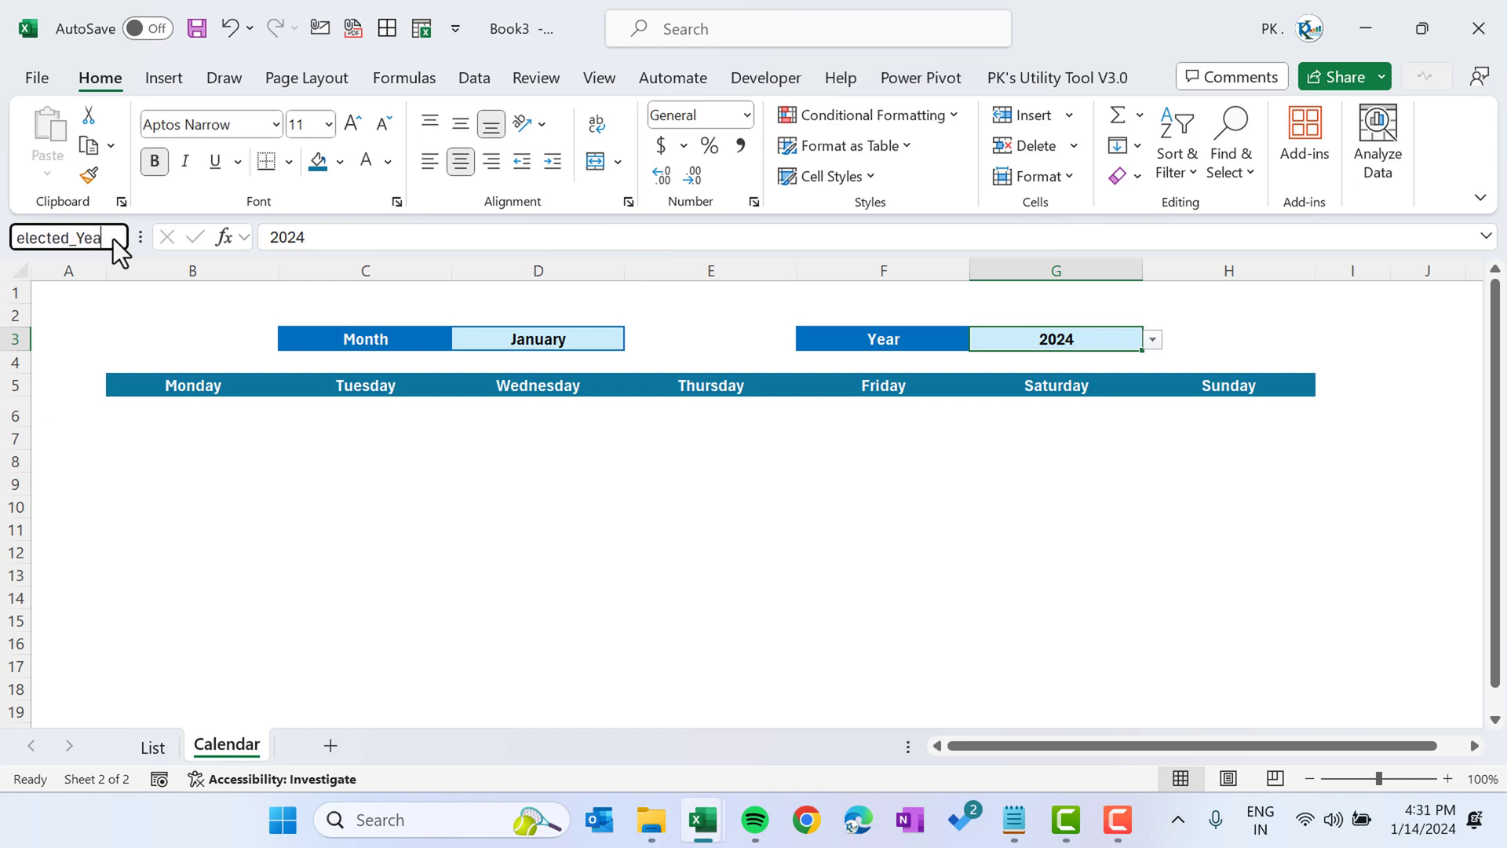
key("Return")
- Enter =CONCAT(1,Selected_Month,Selected_Year) in B6 to join day 1 with the selected month and year
key("Down")
key("Down")
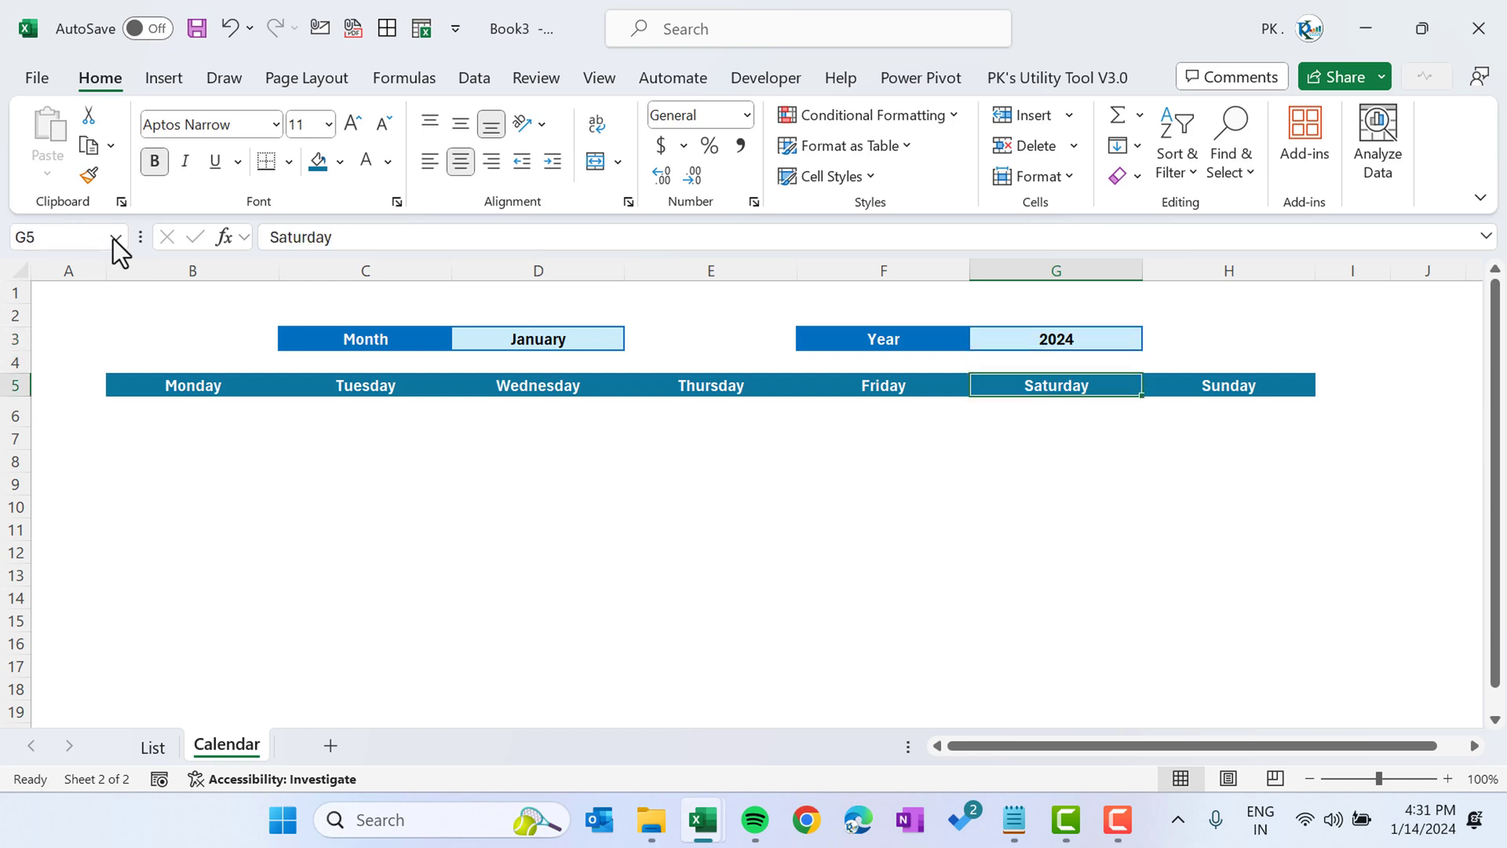
key("Down")
key("Left")
key("Left")
key("Left")
key("Left")
key("Left")
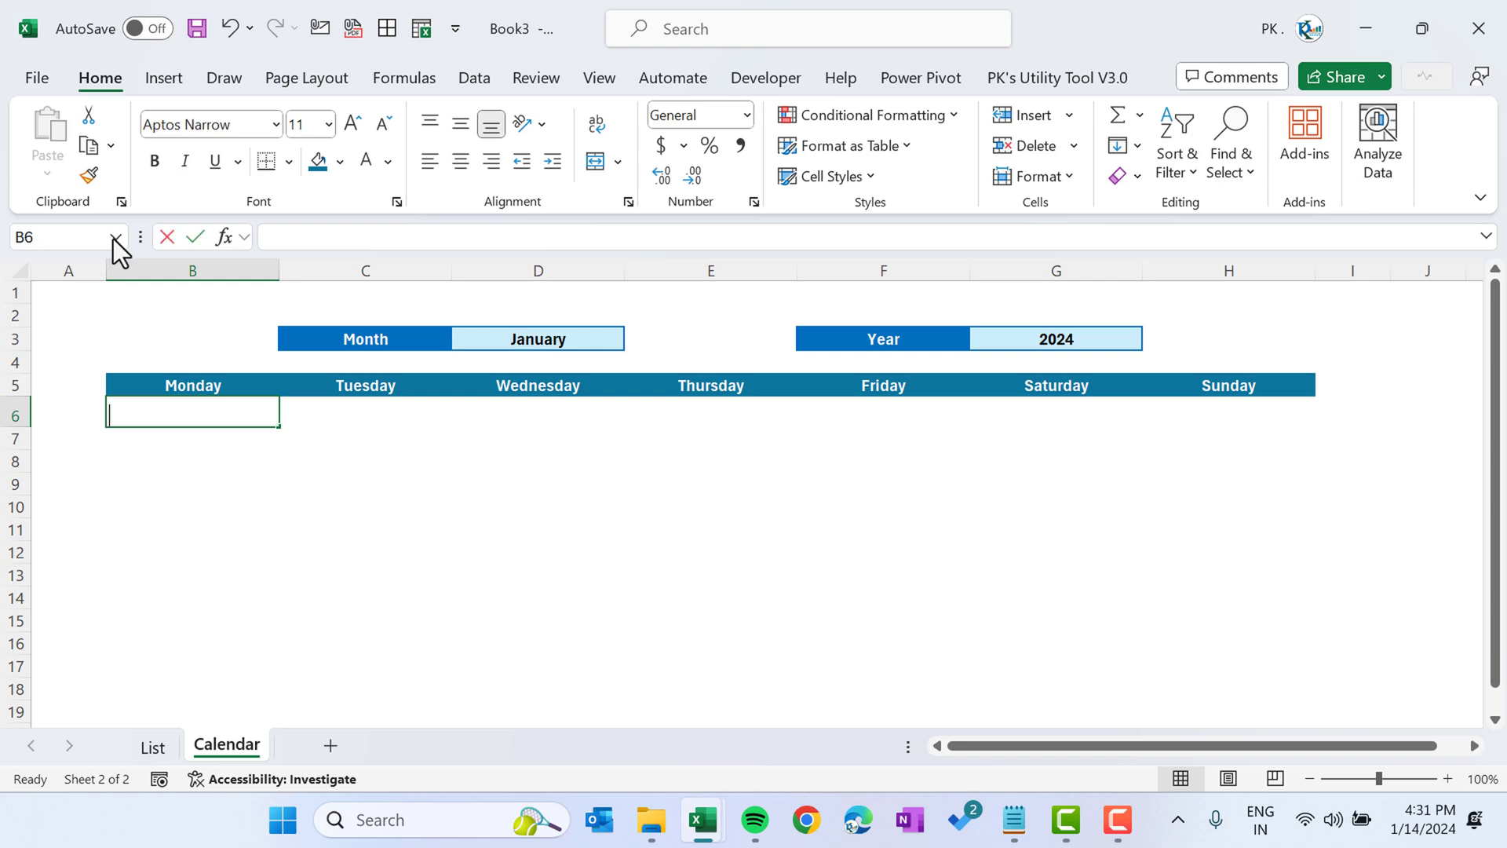
type("=con")
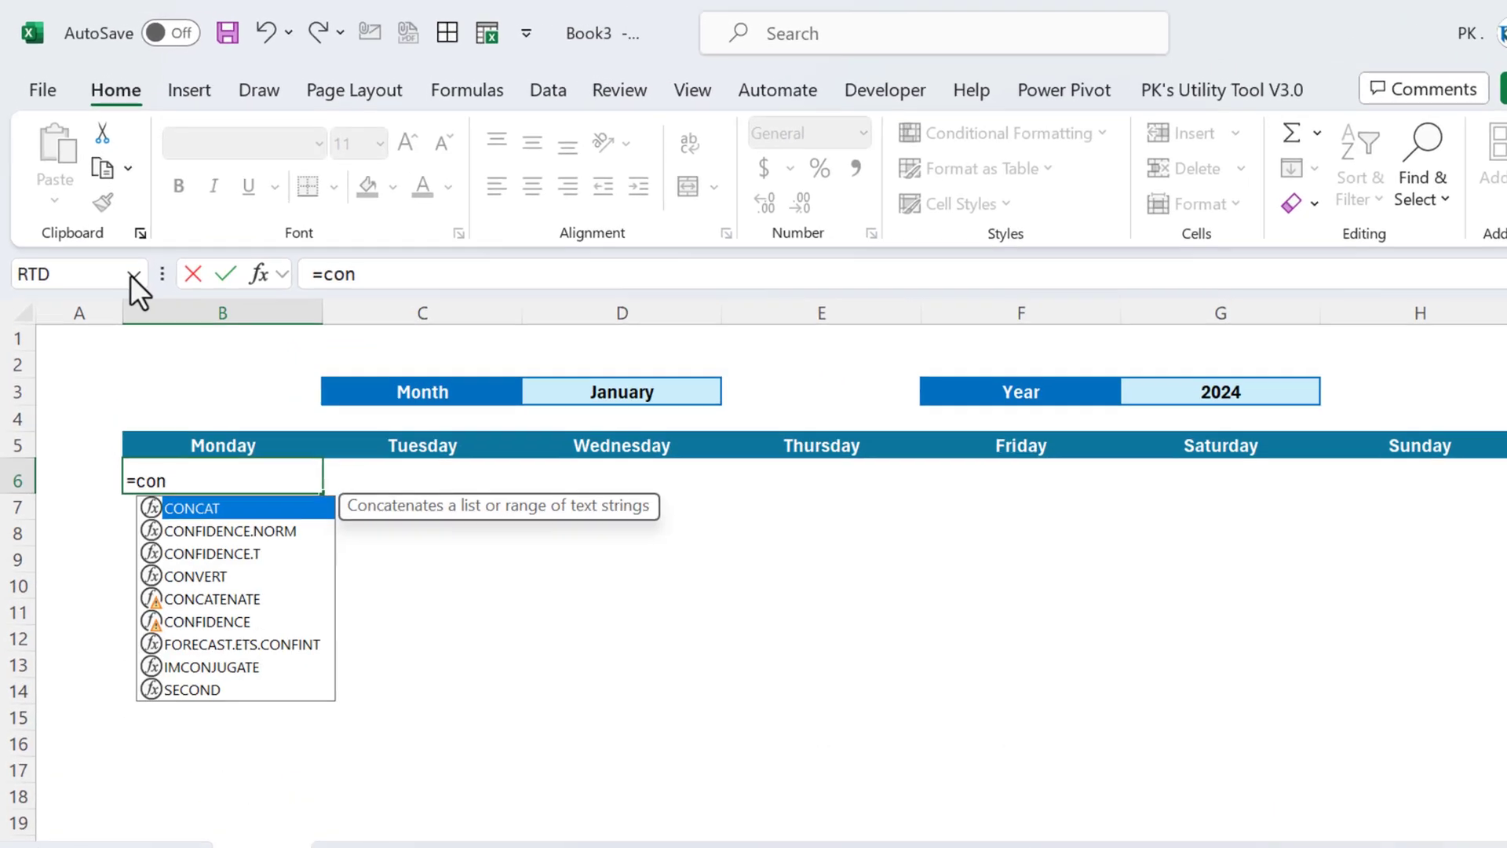
key("Tab")
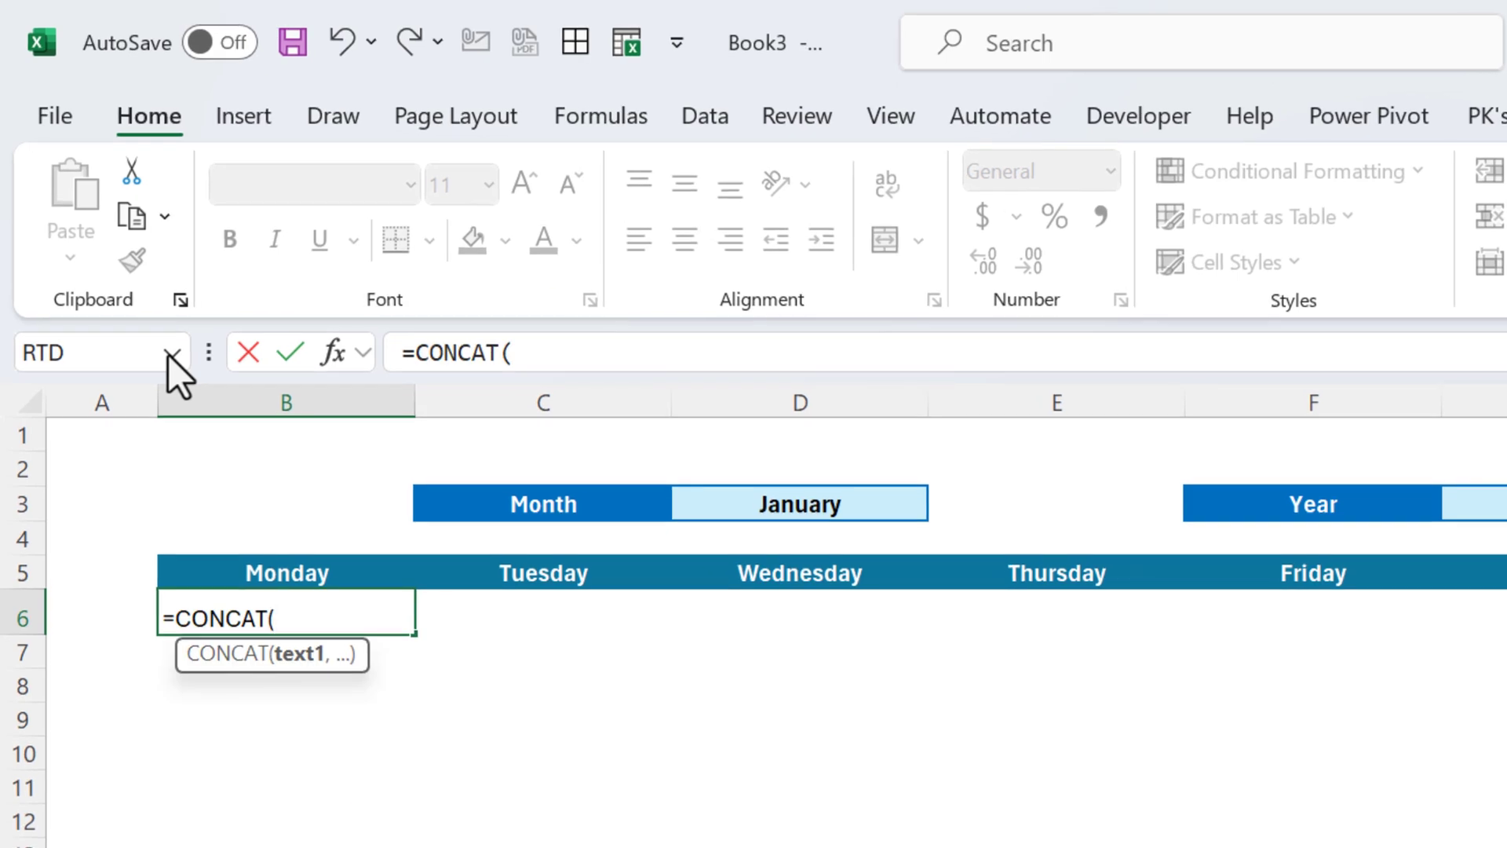
type("1,")
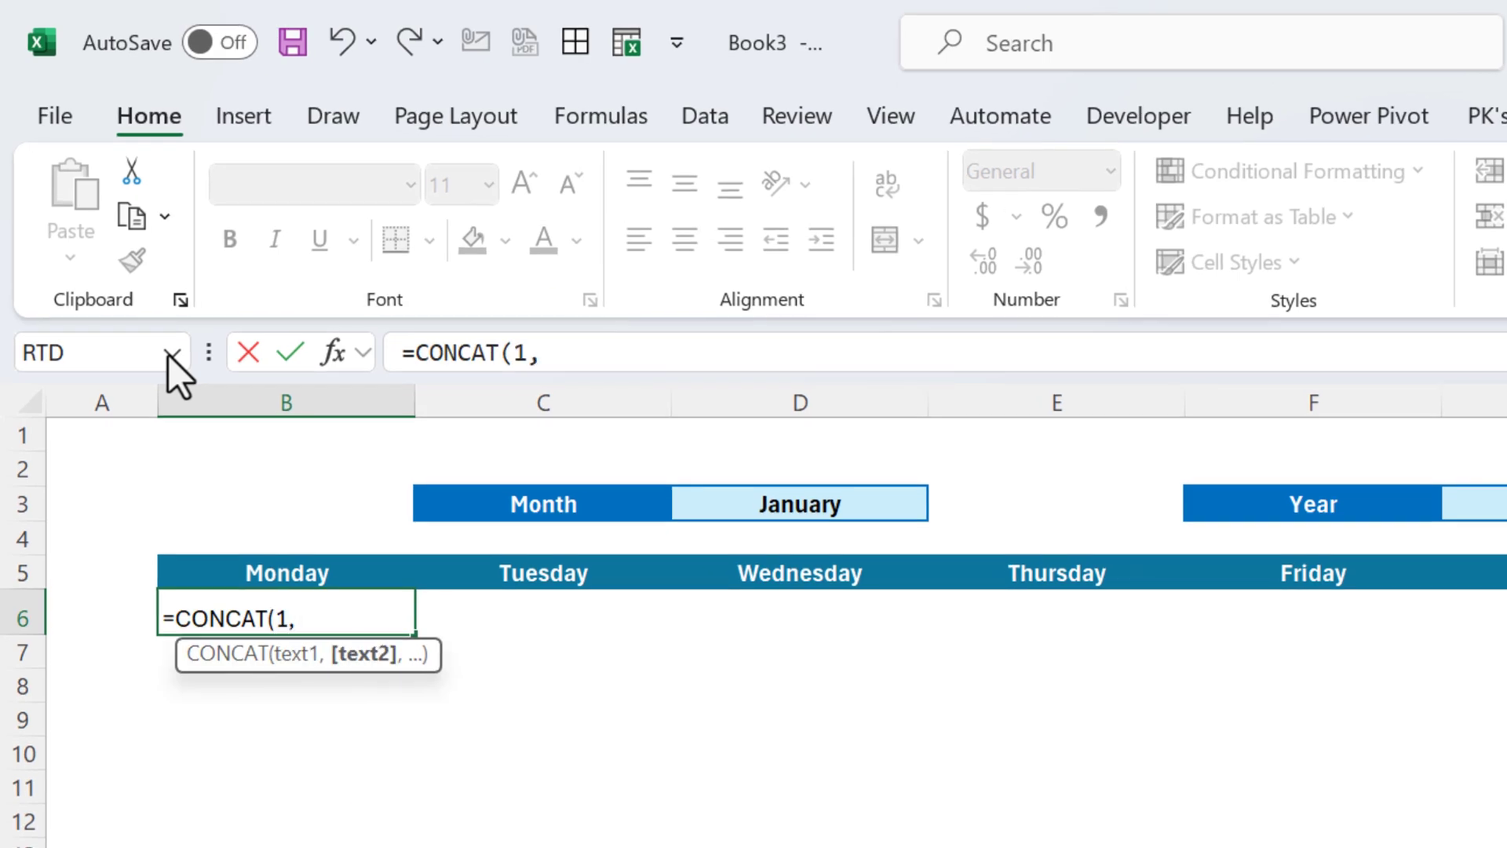
type("seld")
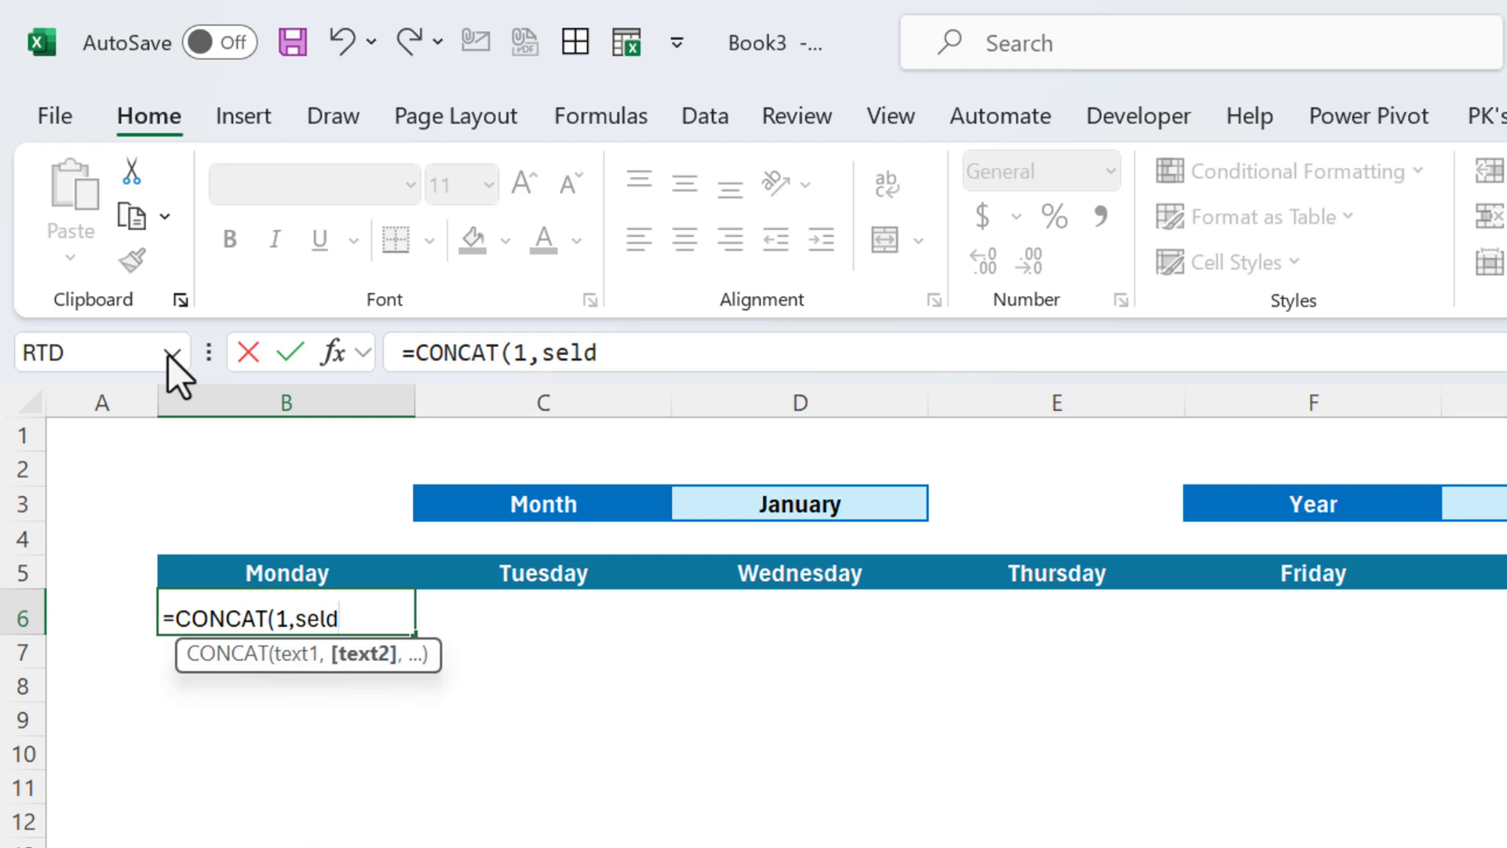
key("BackSpace")
key("Tab")
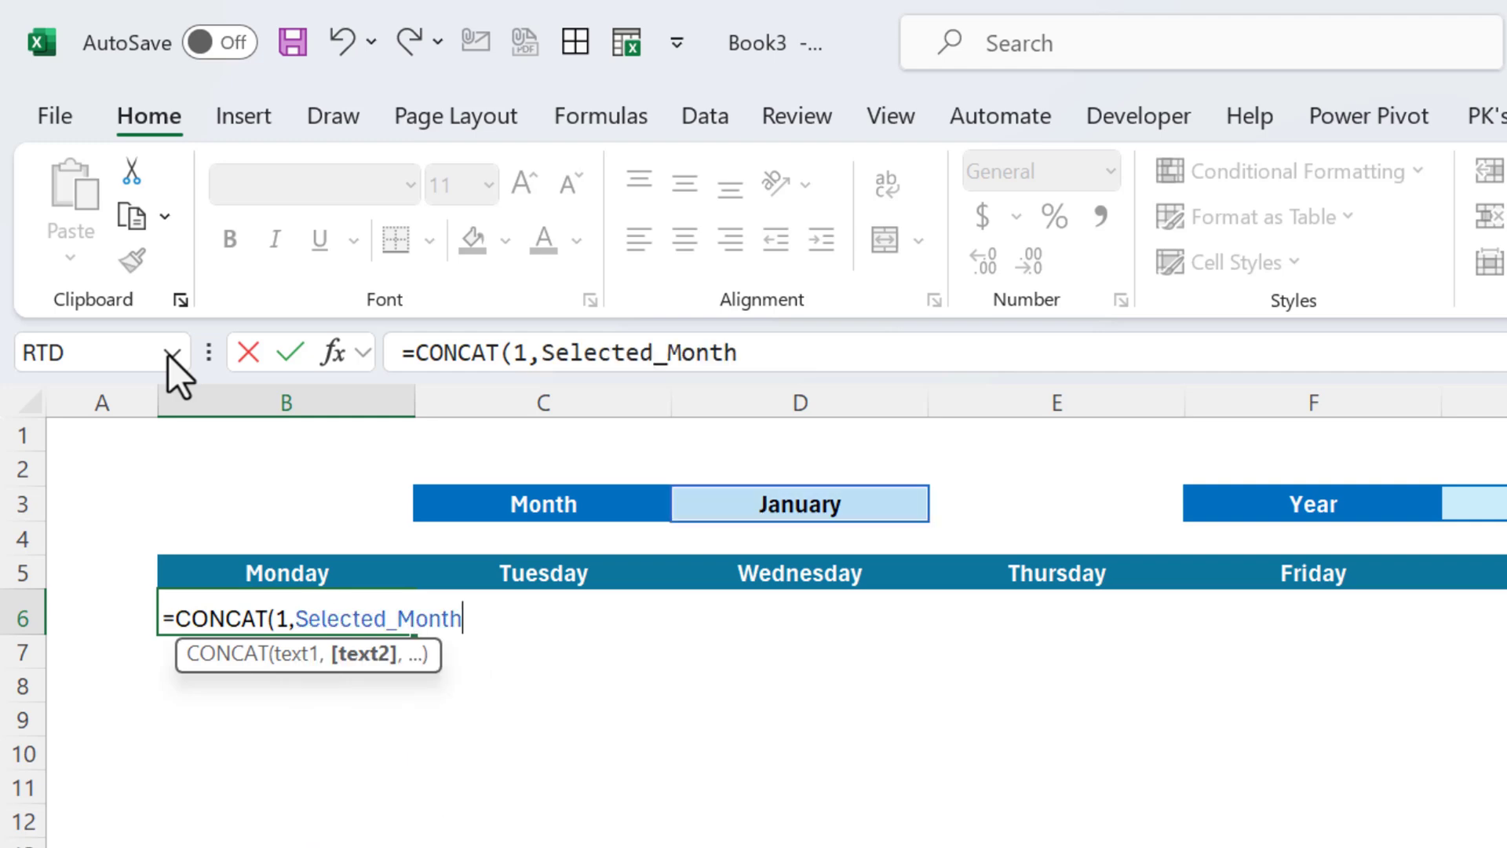
type(",sel")
key("Down")
key("Tab")
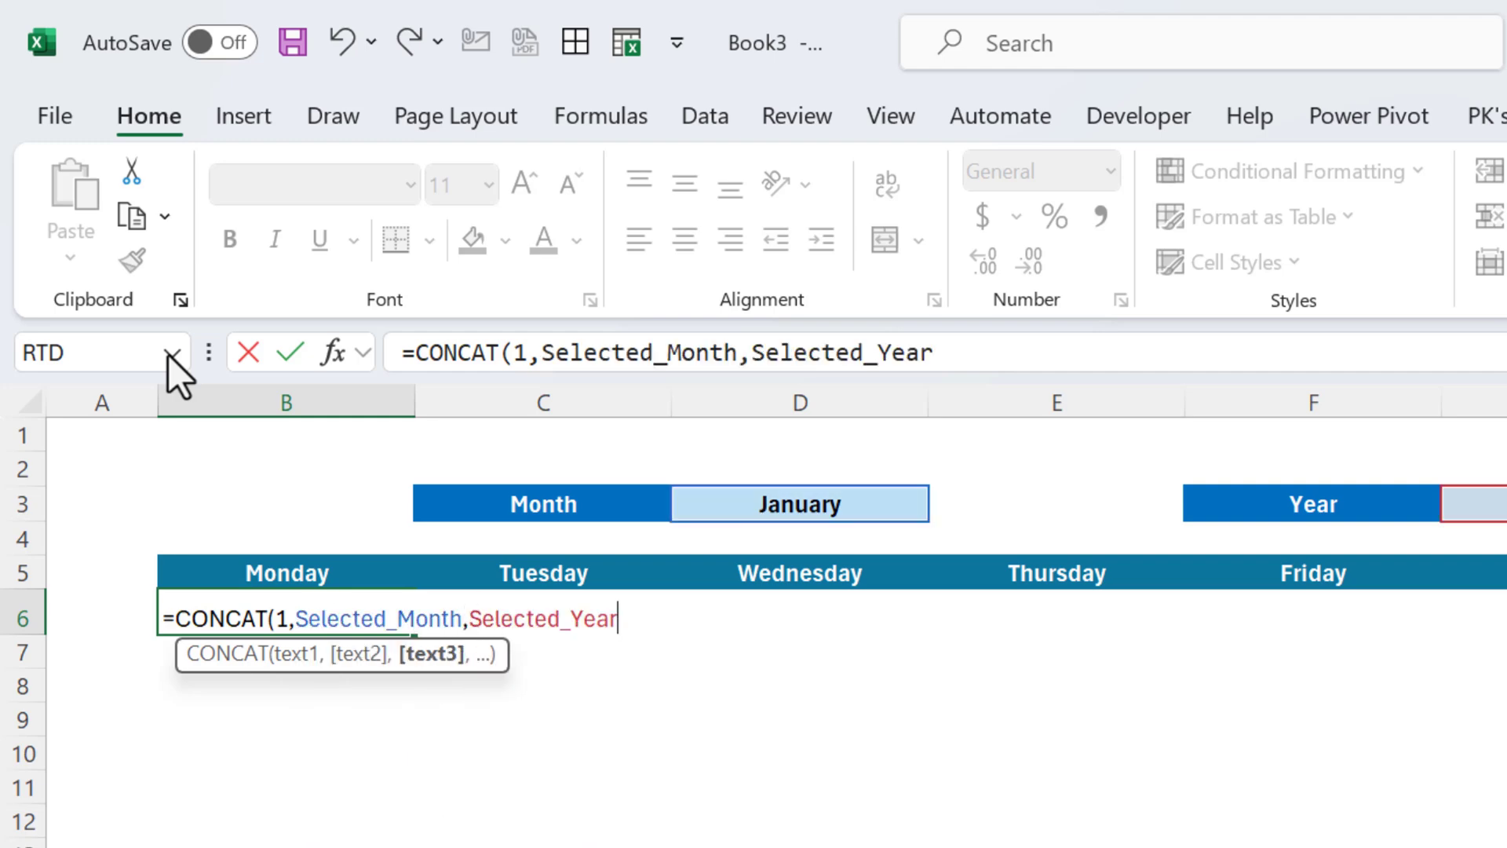
key("Return")
key("Up")
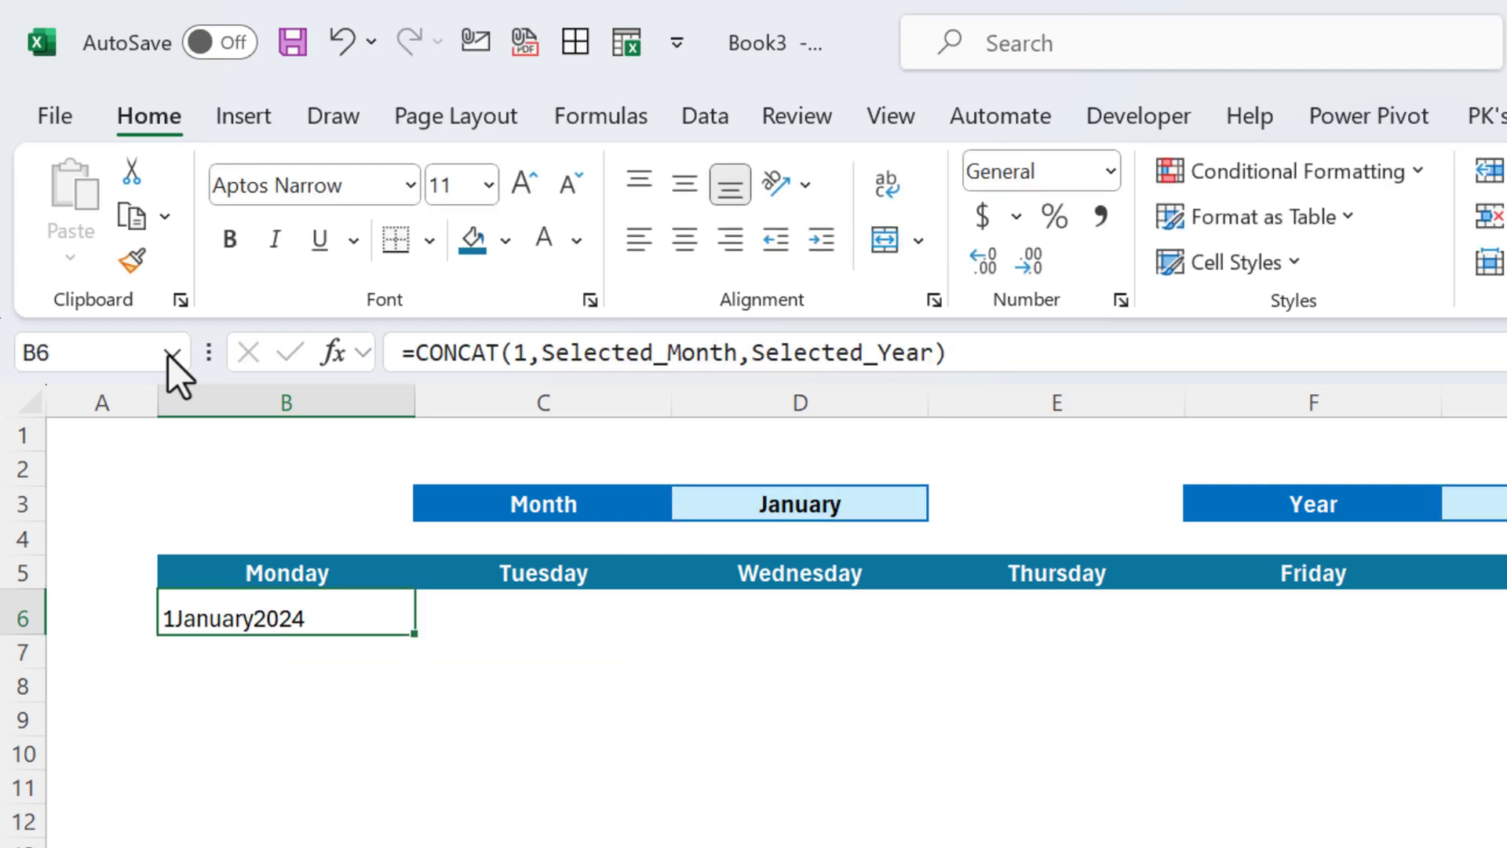
- Check whether B6 holds text by entering =ISTEXT(B6) in B7, and clear B7 again
key("Down")
key("Up")
key("Down")
type("=is")
key("Escape")
type("=")
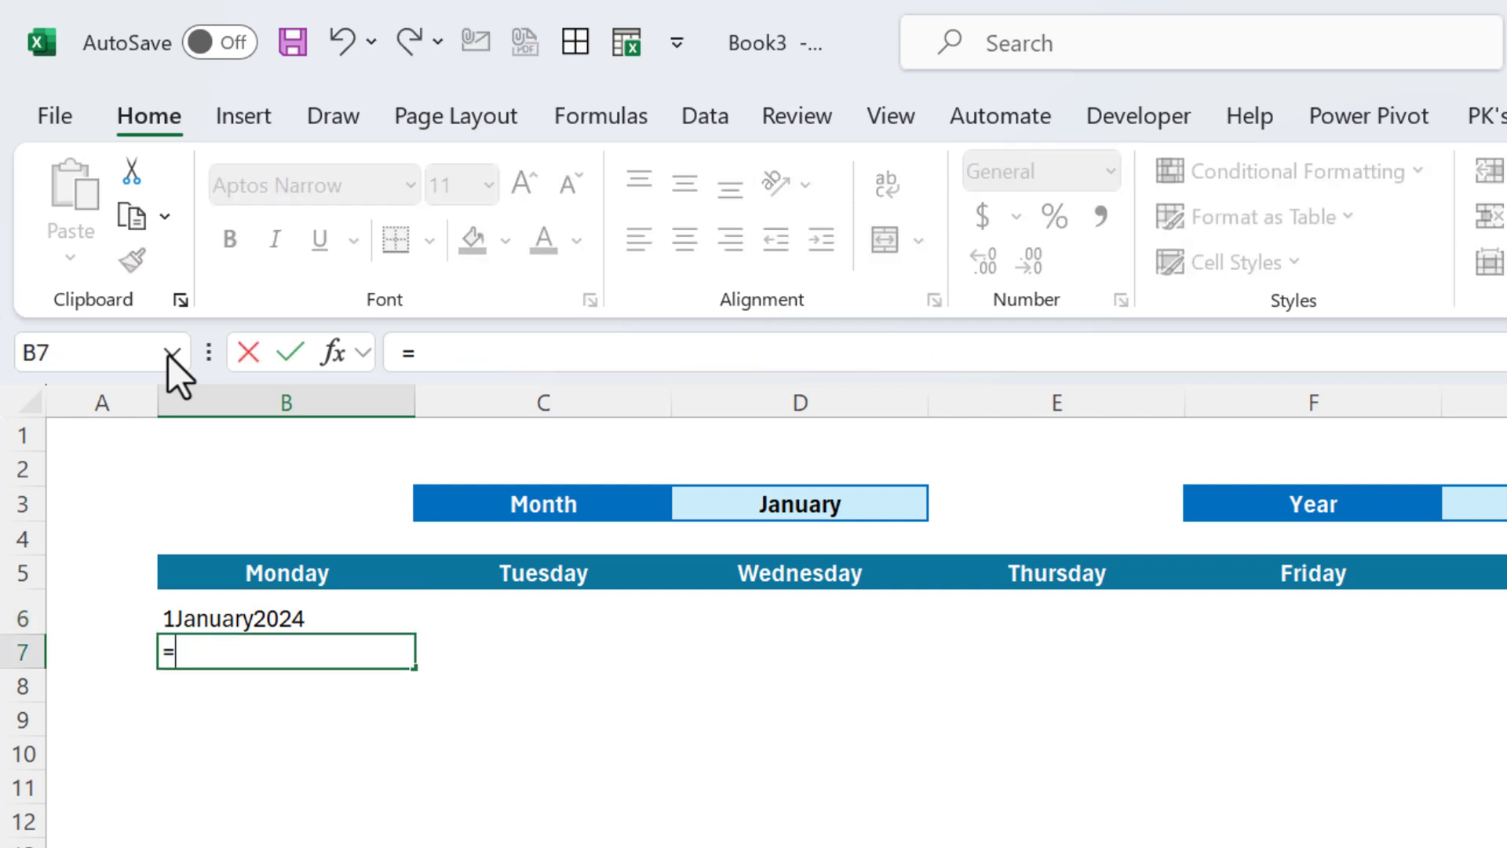
type("iste")
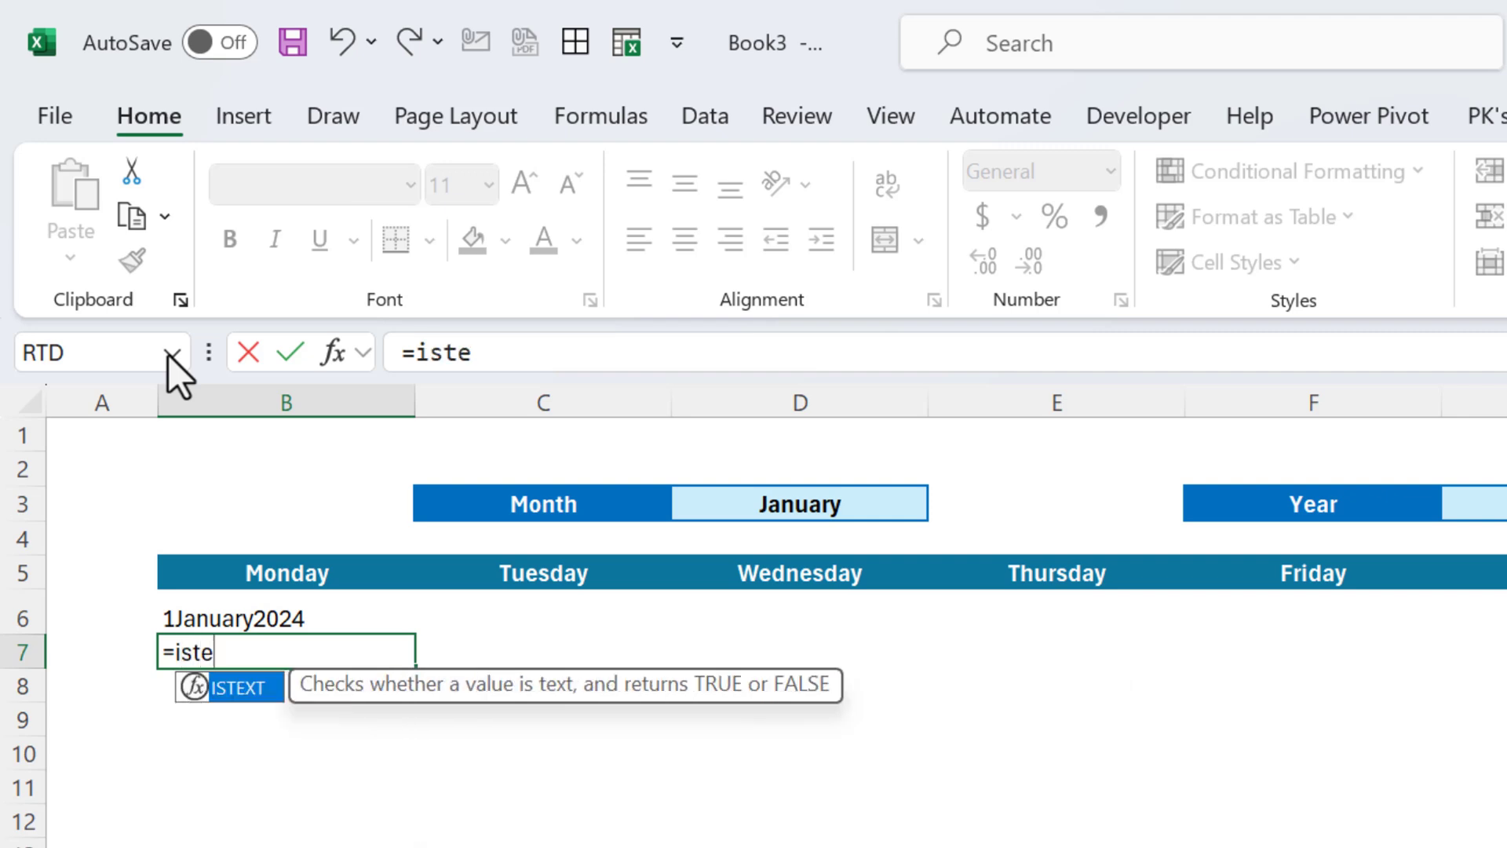
key("Tab")
key("Up")
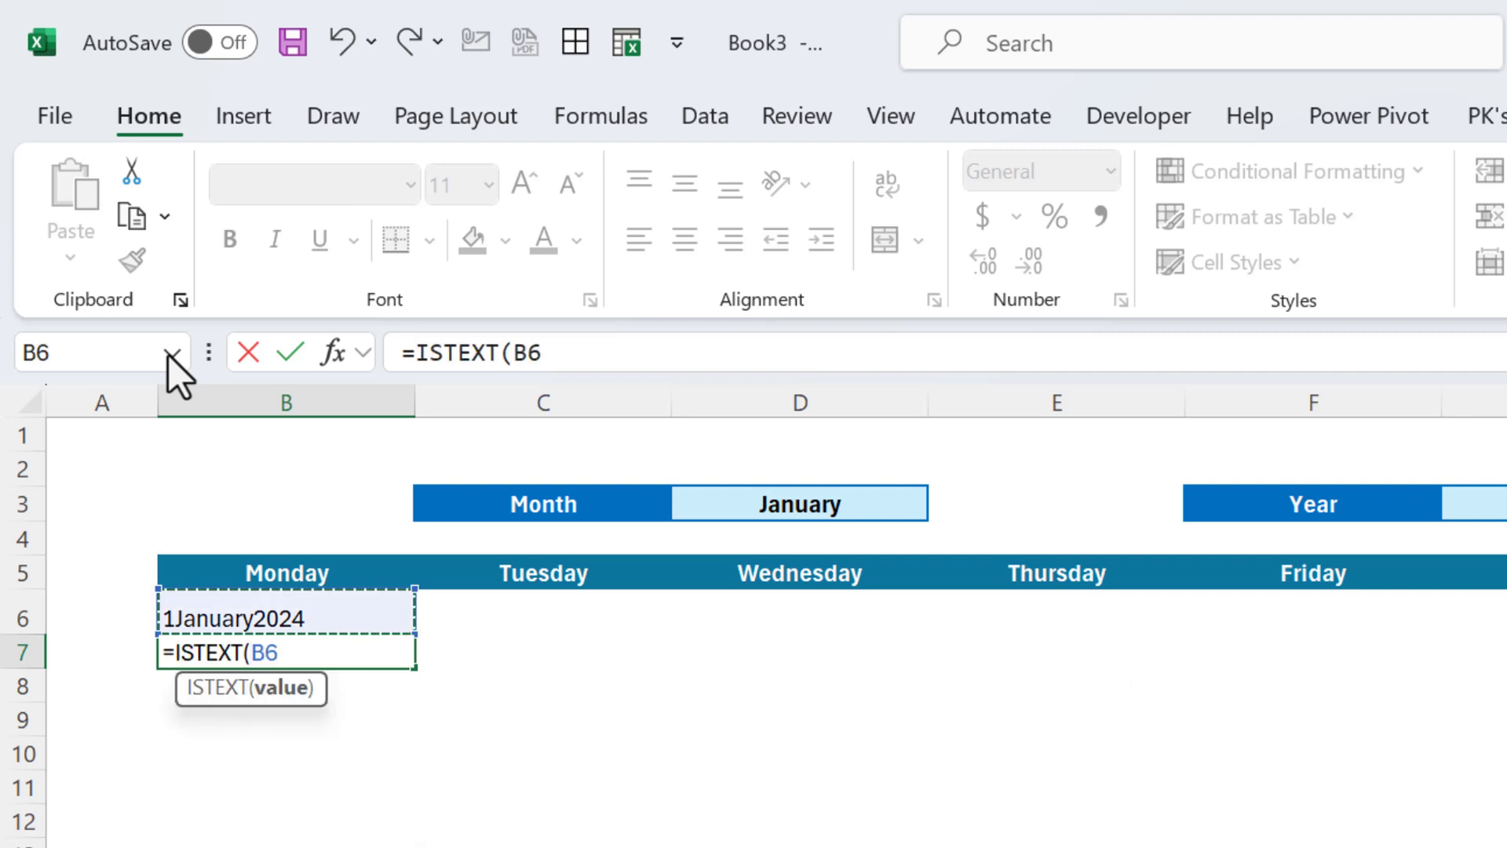
key("Return")
key("Up")
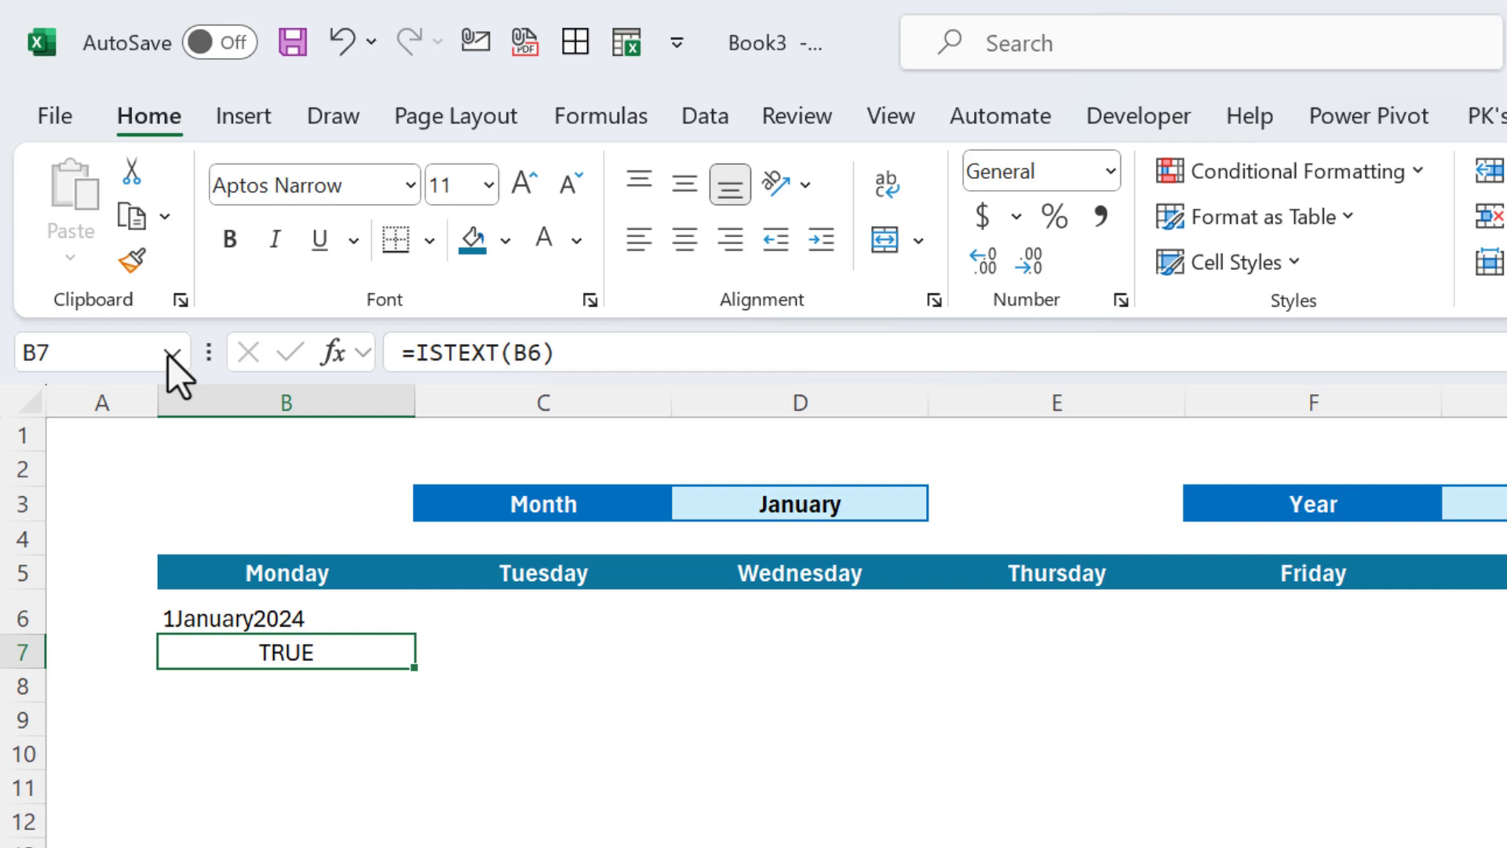
key("Delete")
- Wrap the CONCAT formula in B6 in DATEVALUE and apply the day-month-year date format to the cell
key("Up")
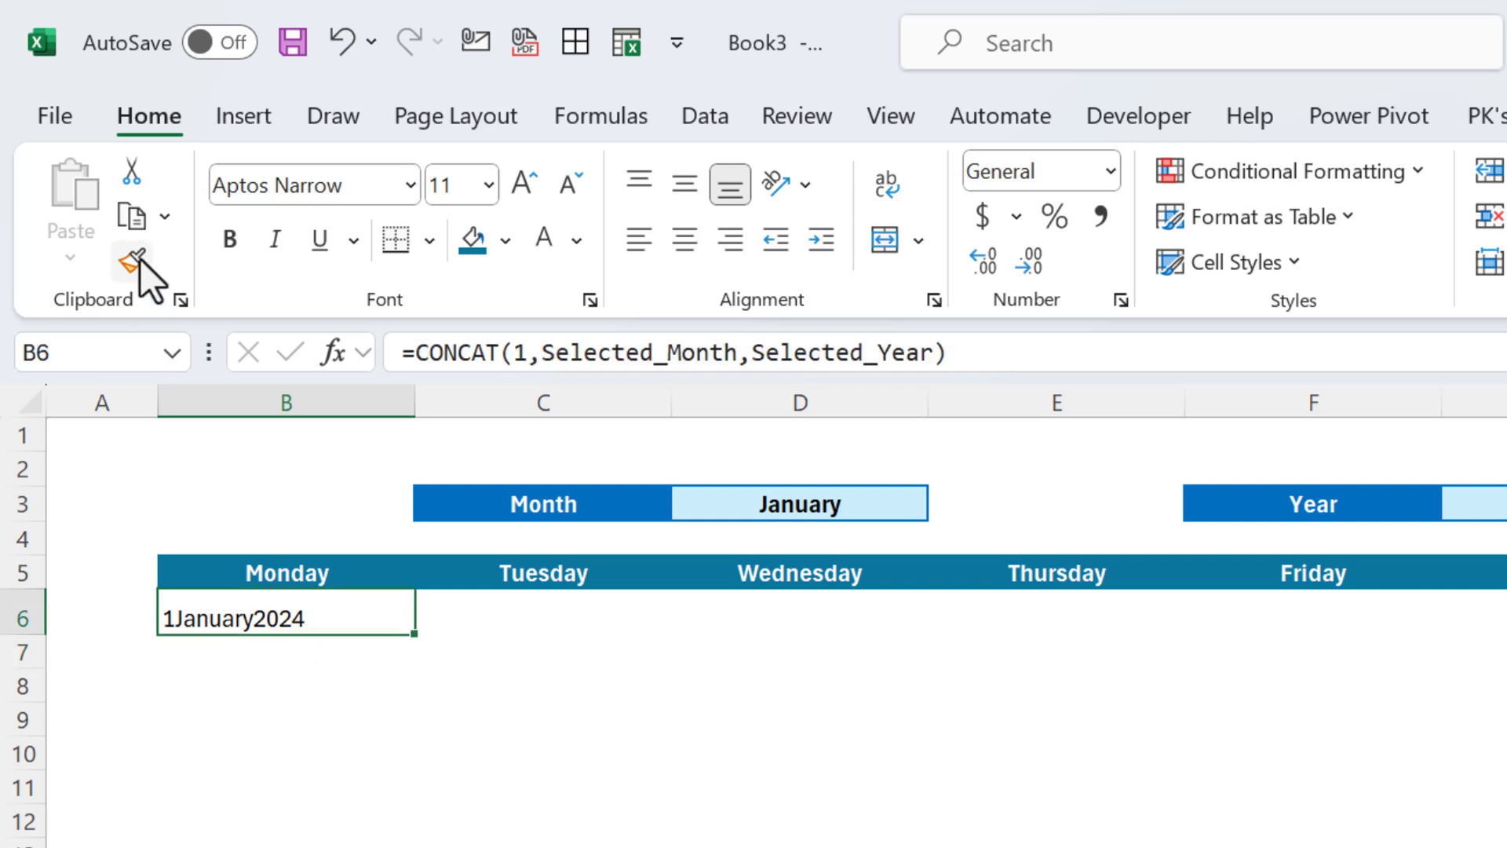
left_click(414, 353)
type("date")
key("Down")
key("Tab")
left_click(1136, 353)
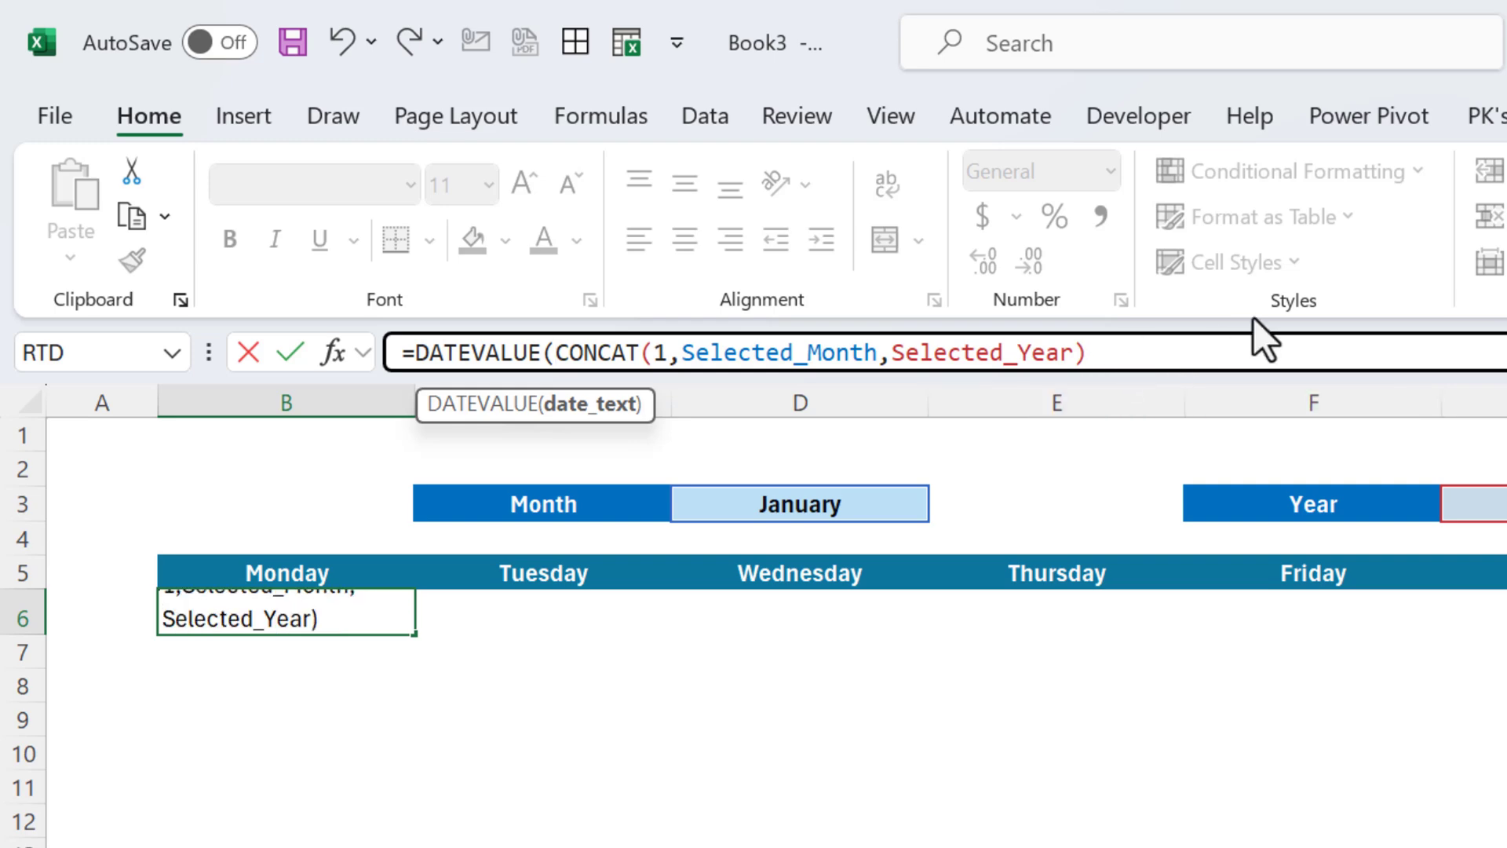
type(")")
key("Return")
key("Up")
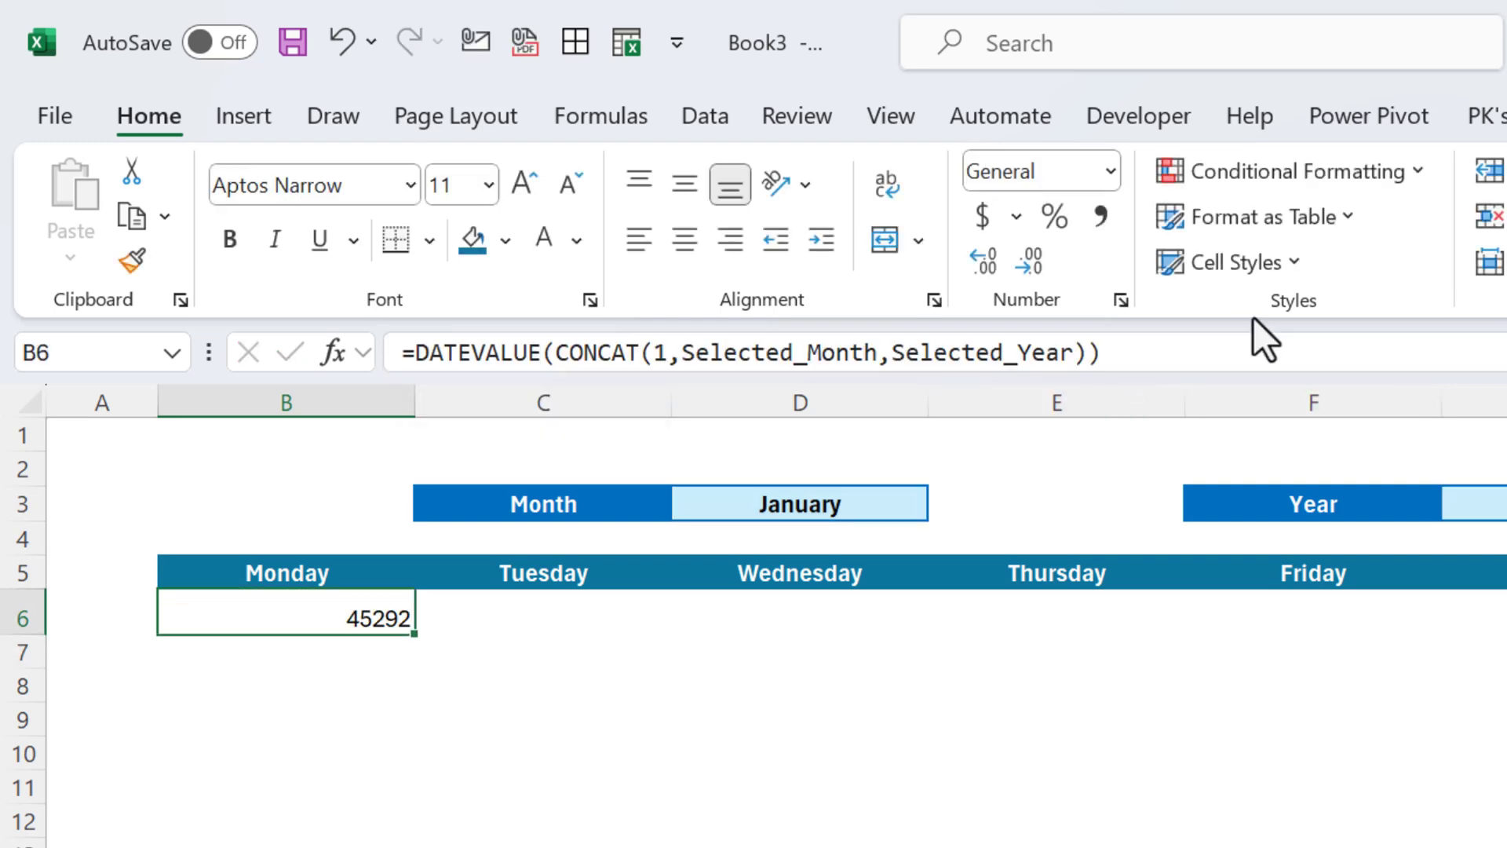
key("ctrl+shift+3")
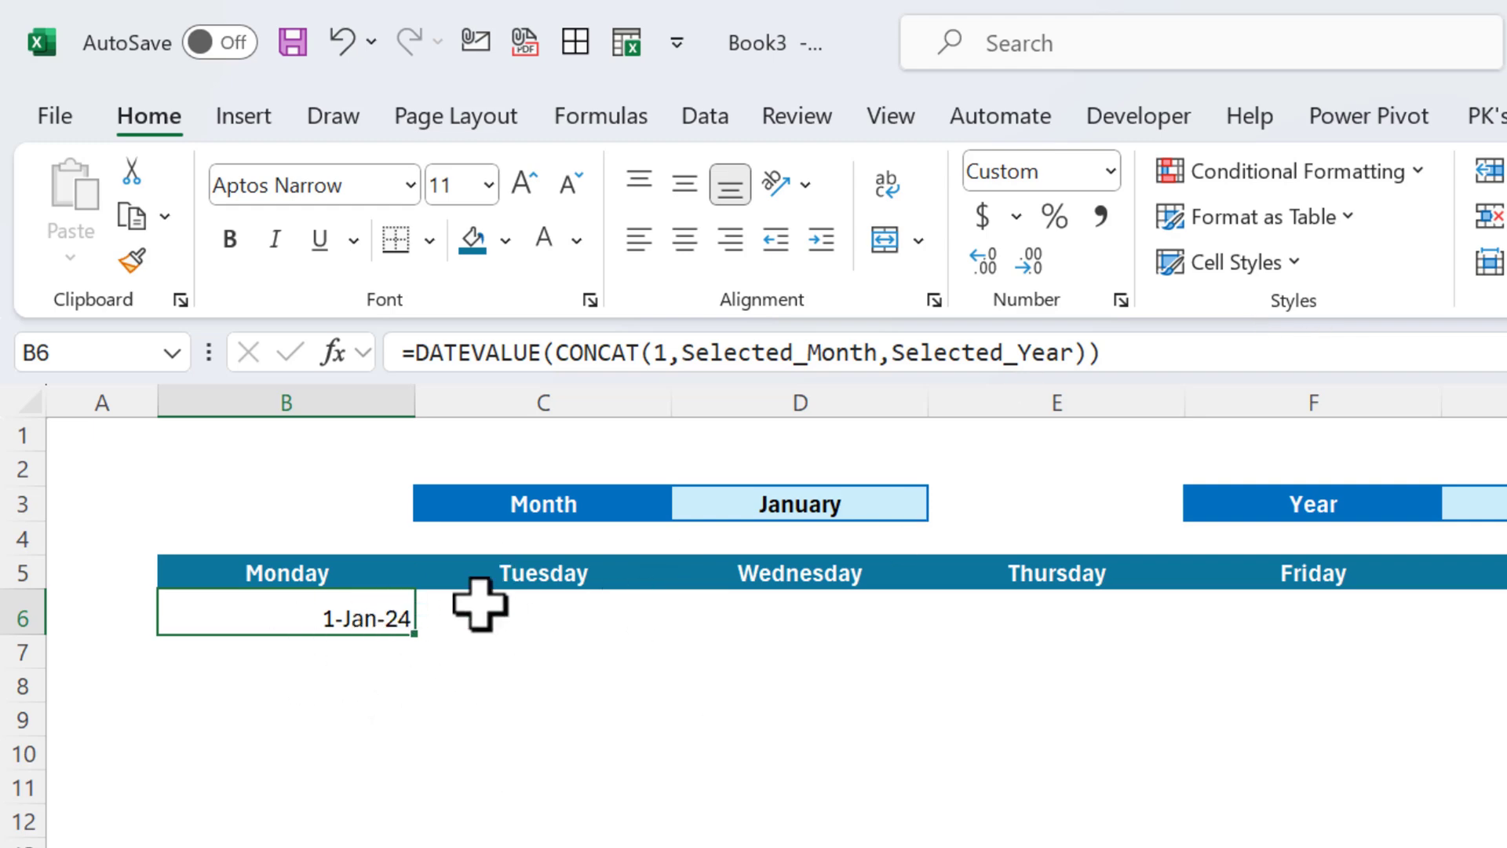
- Choose February as the calendar month in D3
left_click(920, 507)
left_click(943, 504)
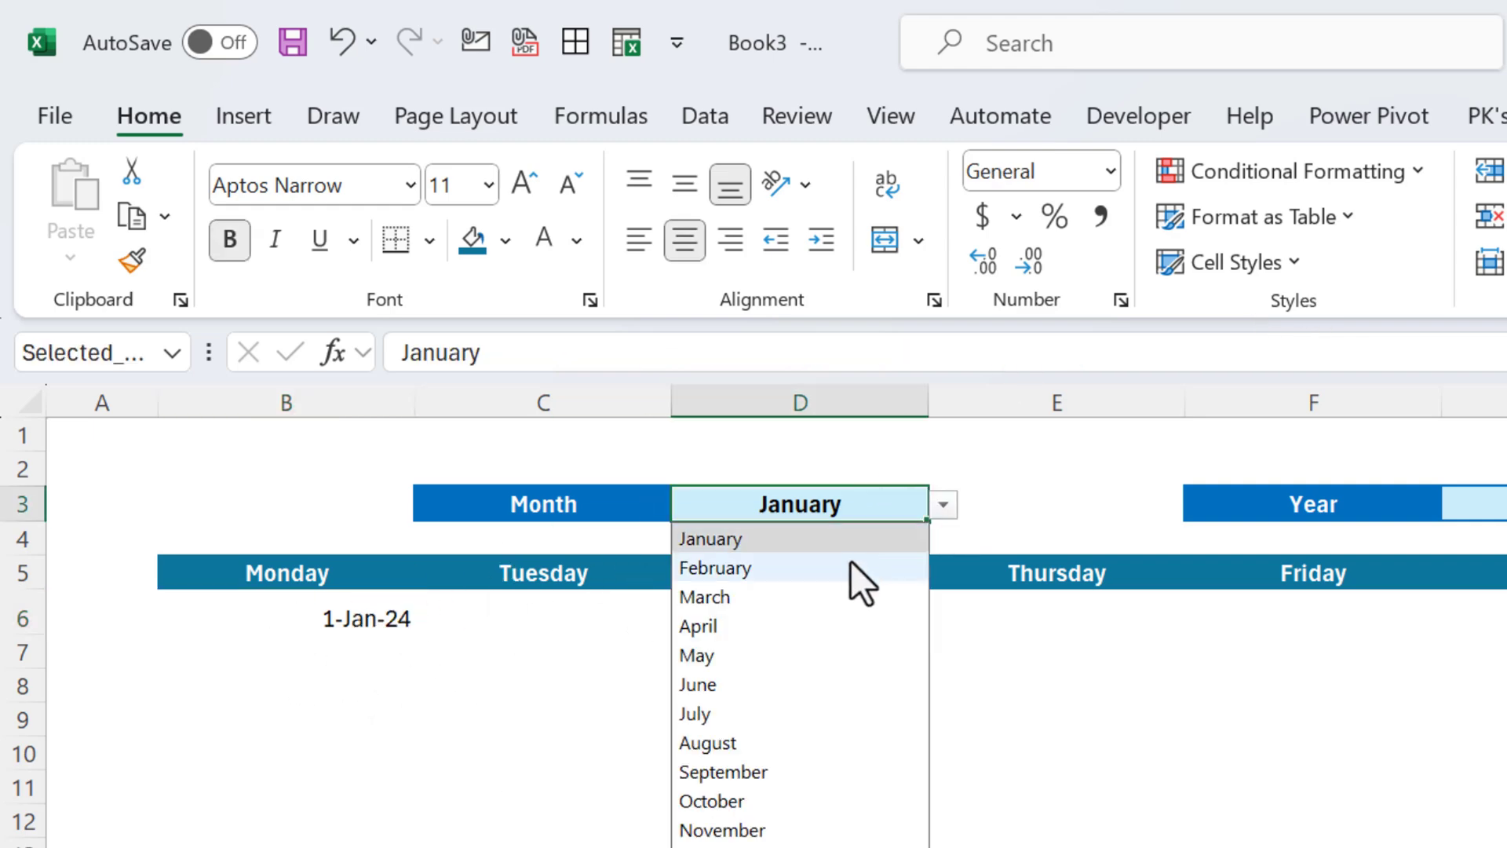
left_click(858, 564)
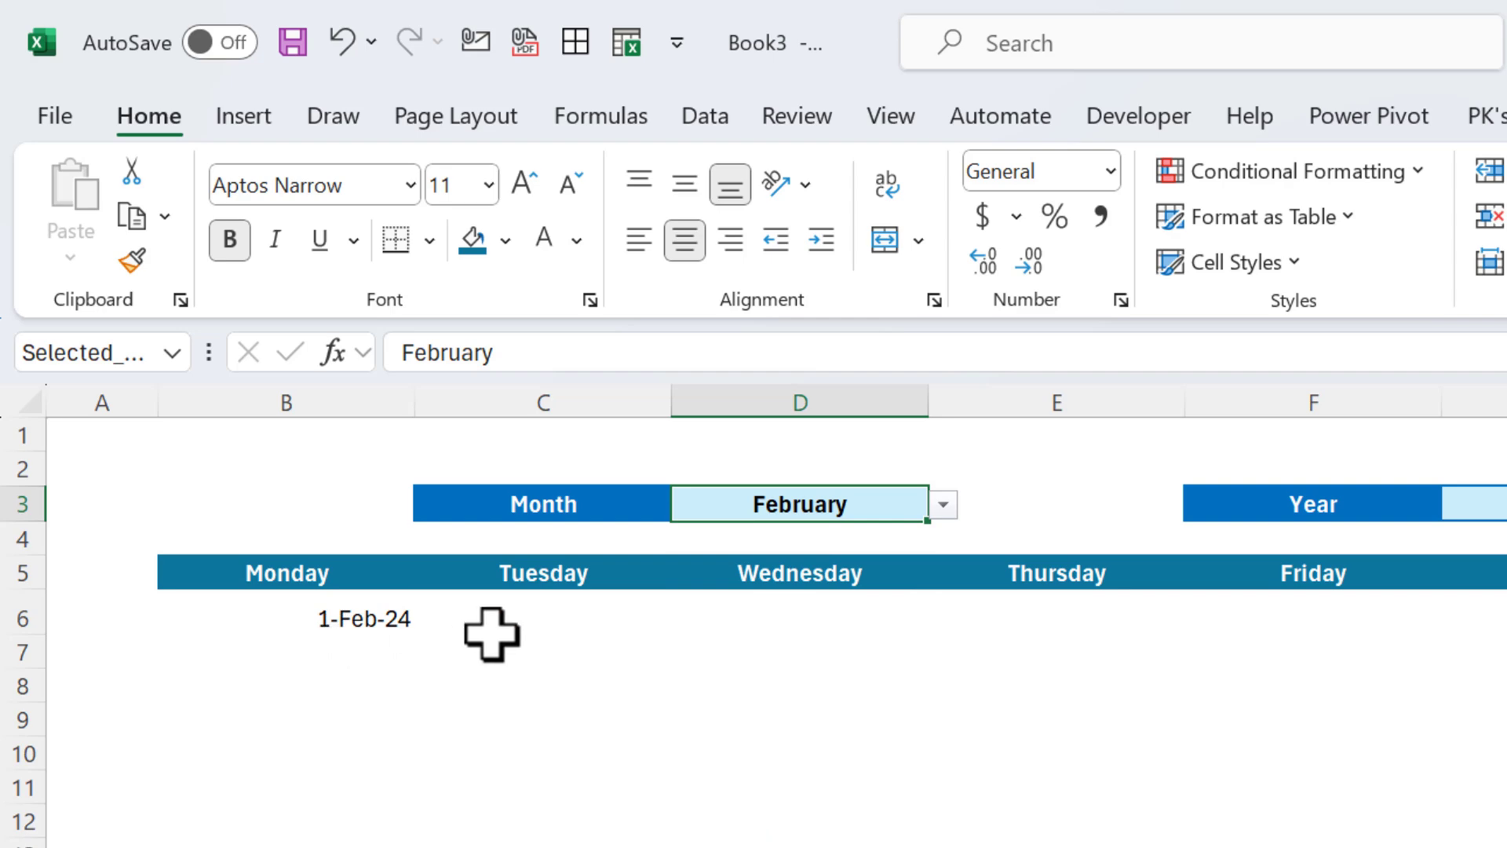
- Copy the complete DATEVALUE formula text from B6, leaving the cell's formula as it is
left_click(309, 626)
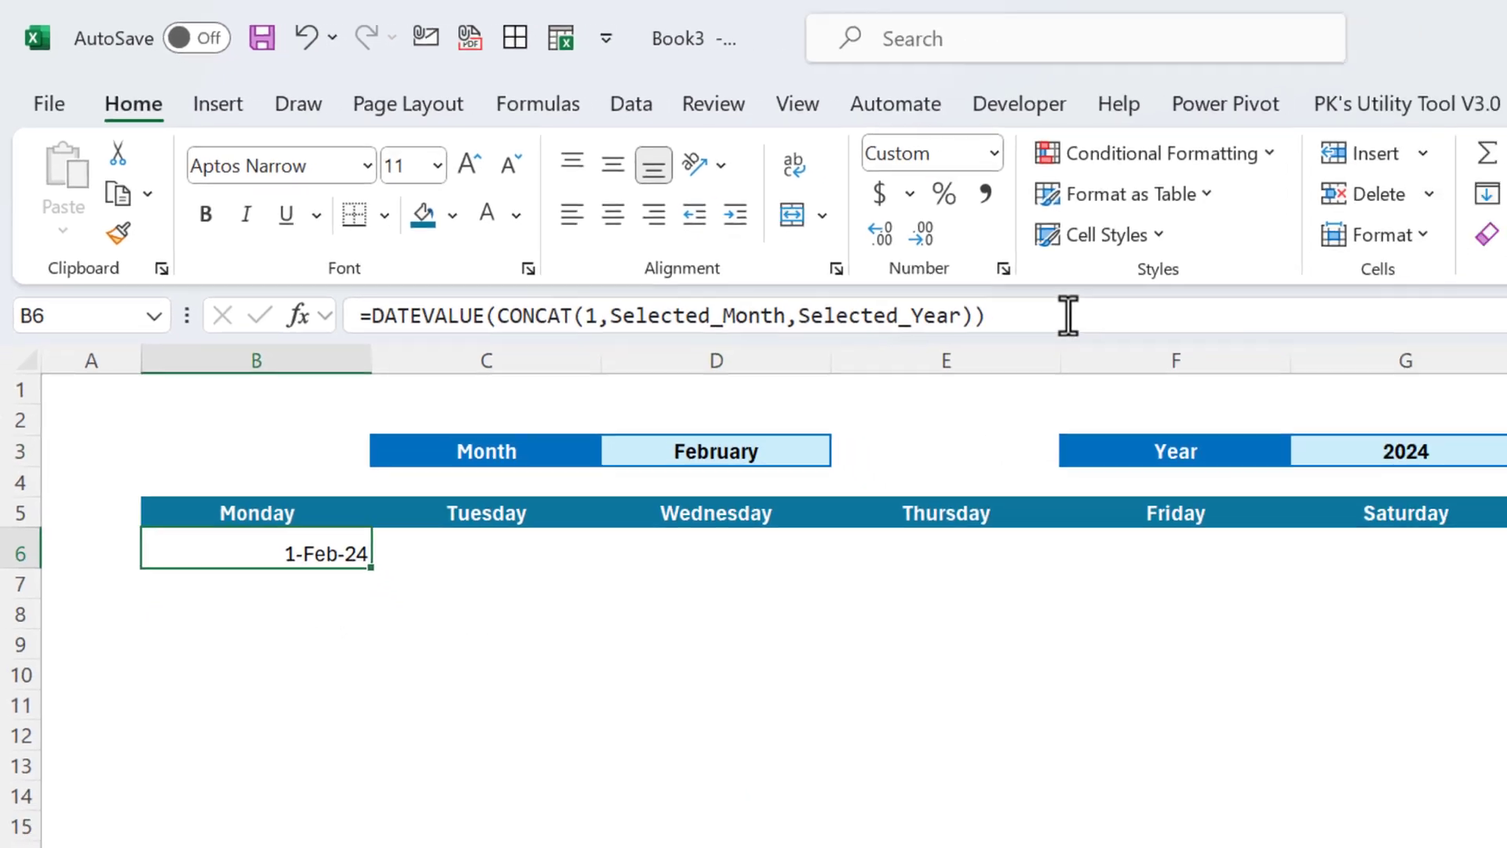
triple_click(1067, 314)
key("ctrl+c")
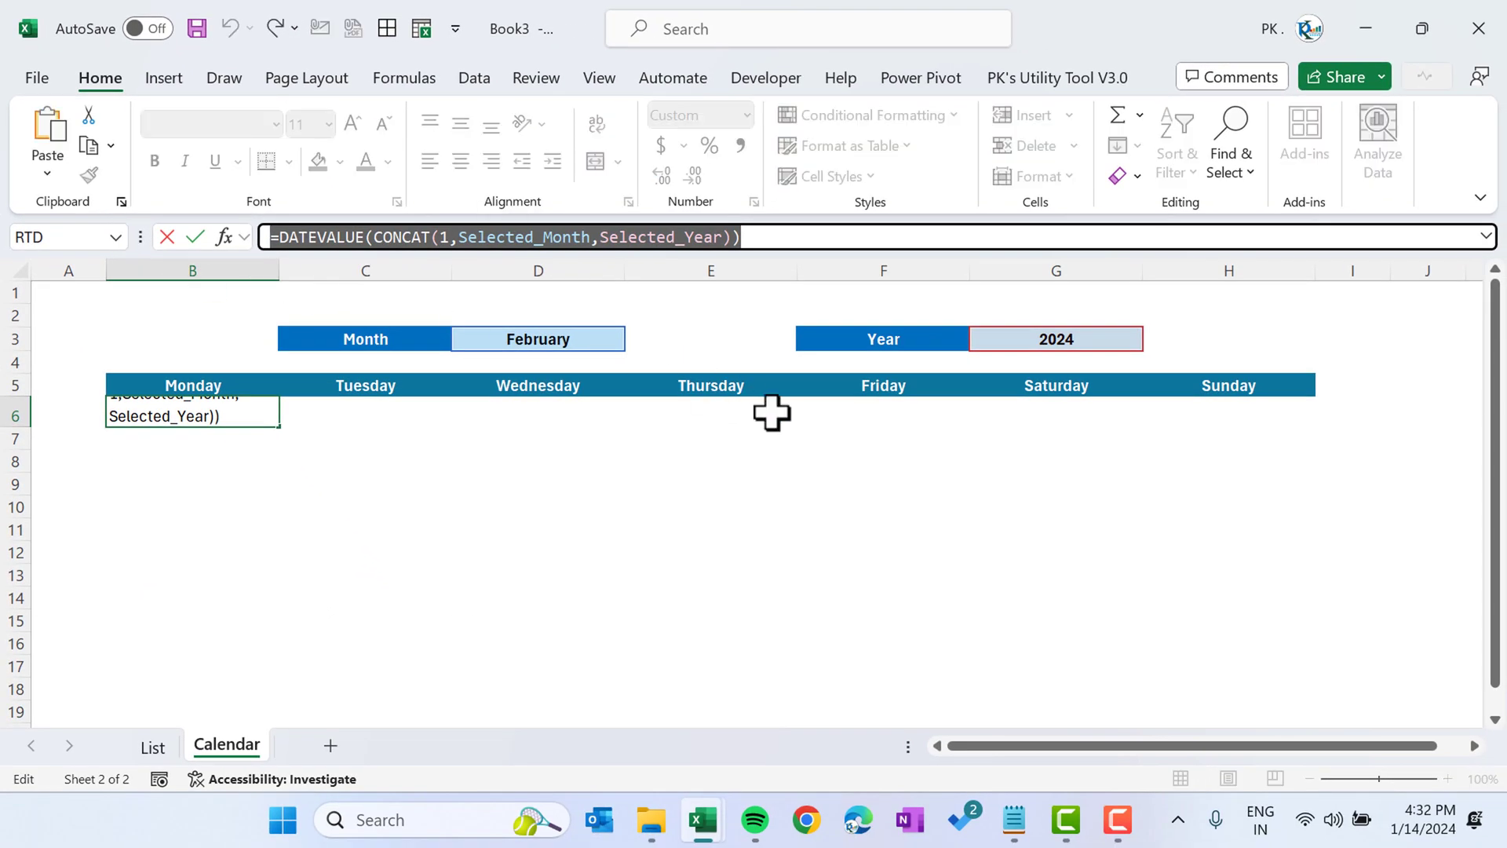
key("Escape")
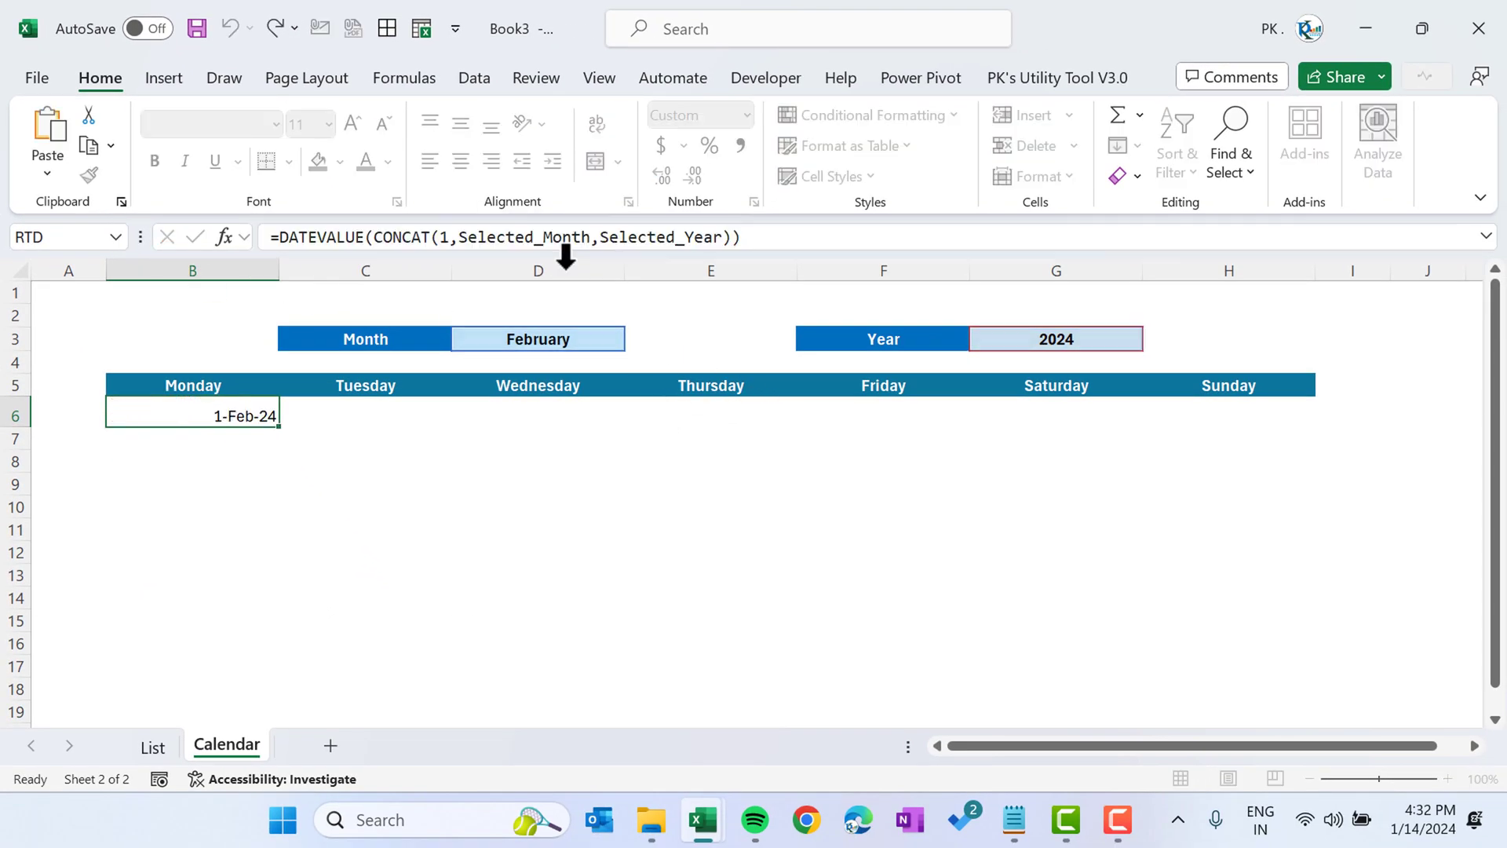
- Define the workbook-scoped name First_Date so that it refers to =DATEVALUE(CONCAT(1,Selected_Month,Selected_Year))
key("alt")
key("m")
key("m")
key("d")
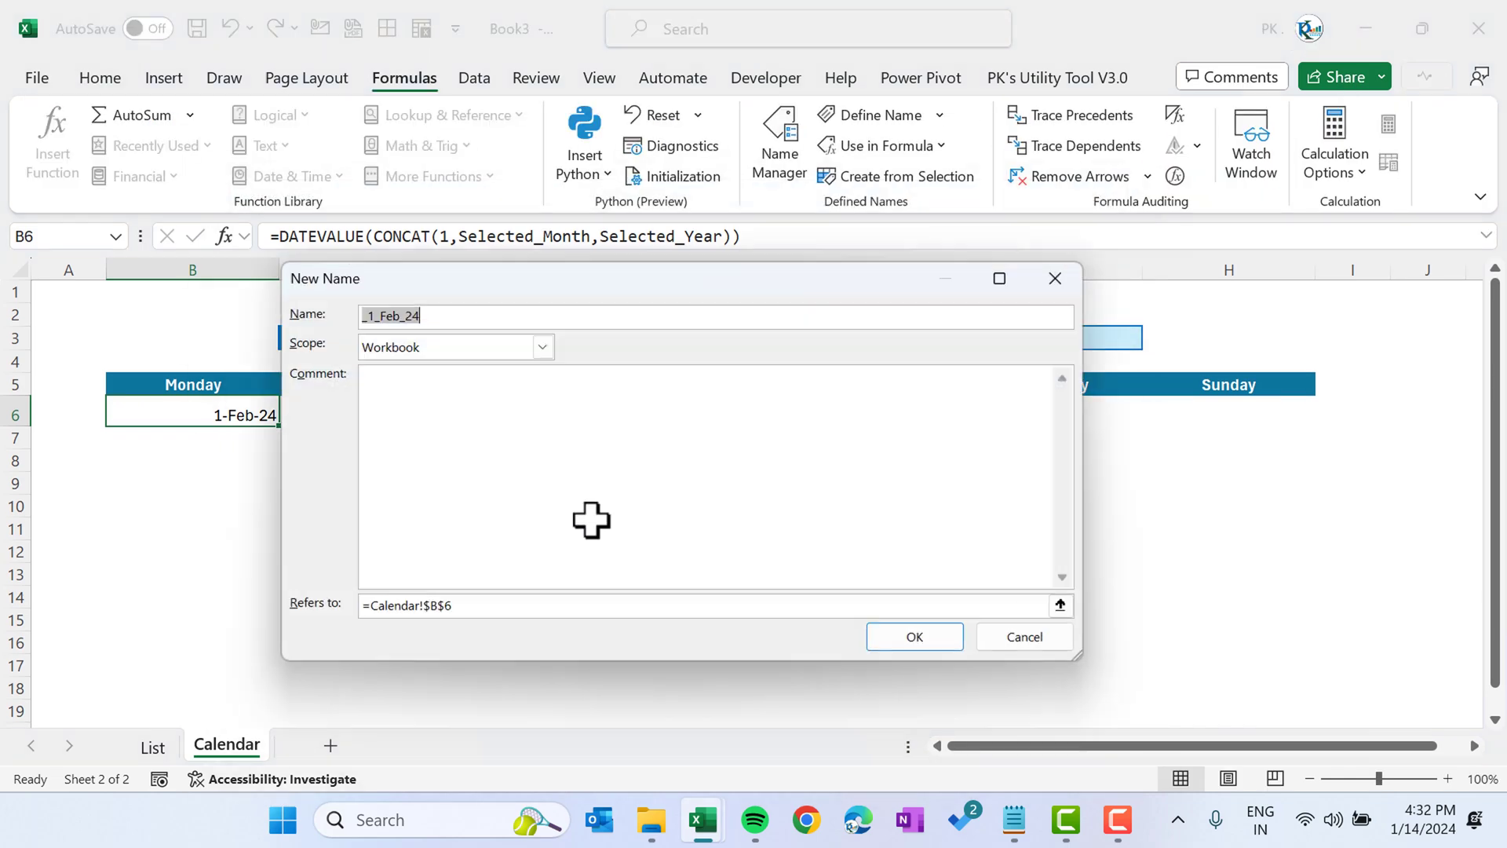
type("F")
left_click_drag(453, 606, 363, 606)
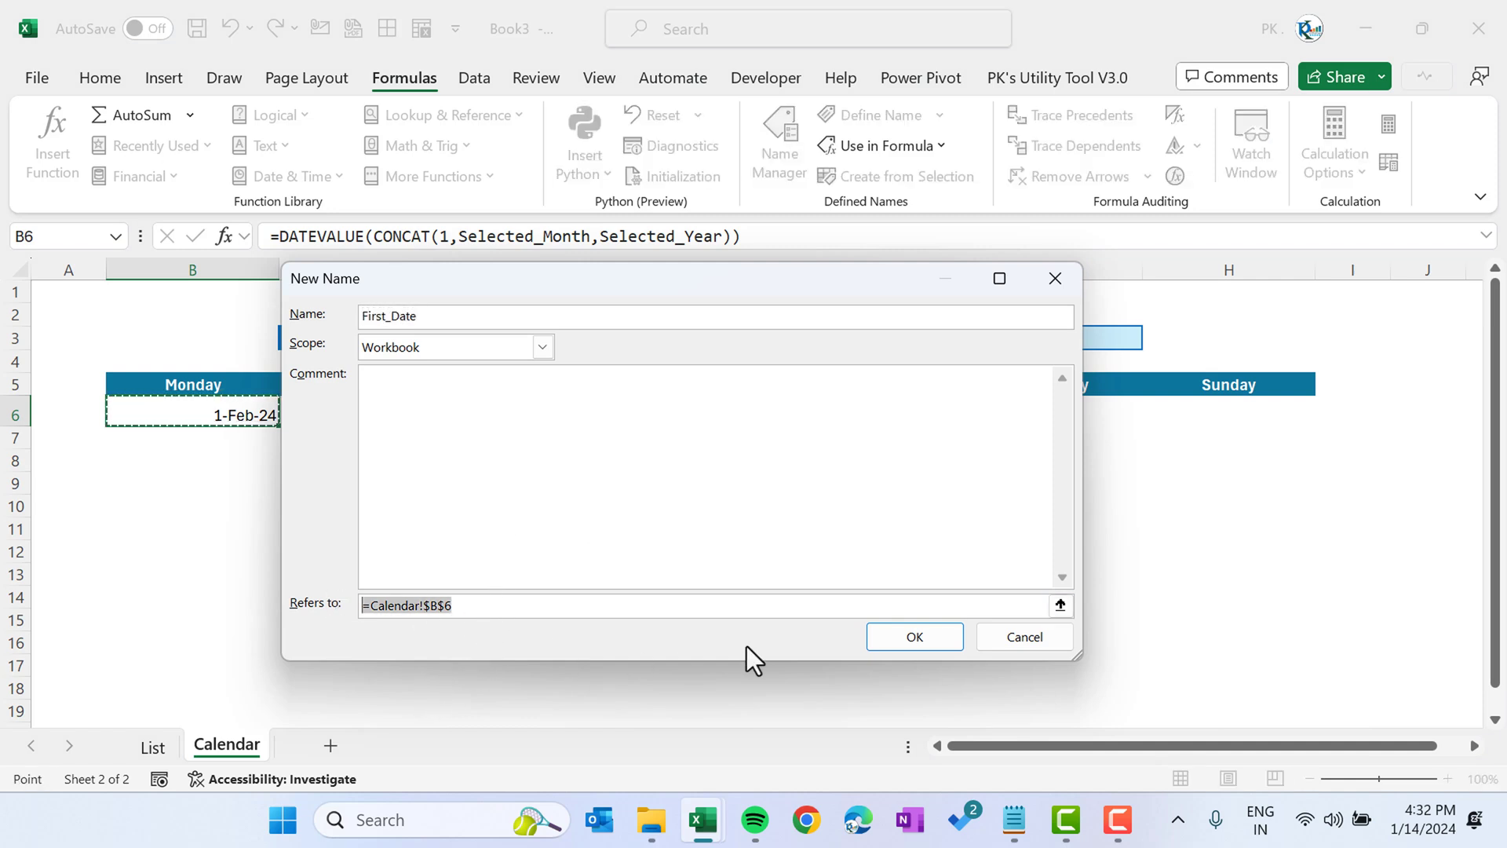
key("ctrl+v")
left_click(915, 636)
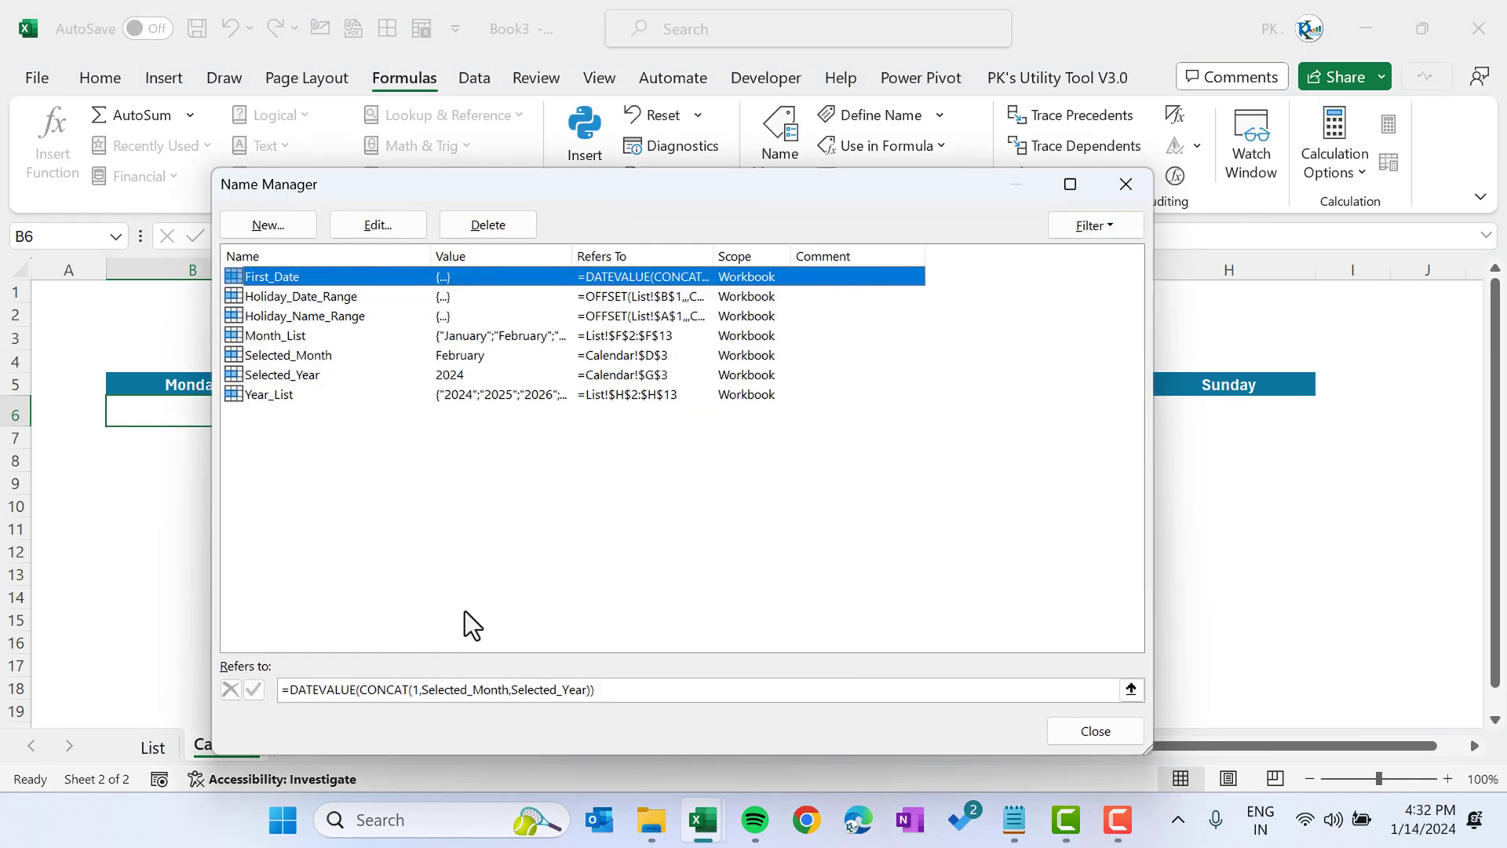
- Close the name list and replace the contents of B6 with the formula =First_Date
left_click(1096, 731)
key("Delete")
key("Down")
key("Up")
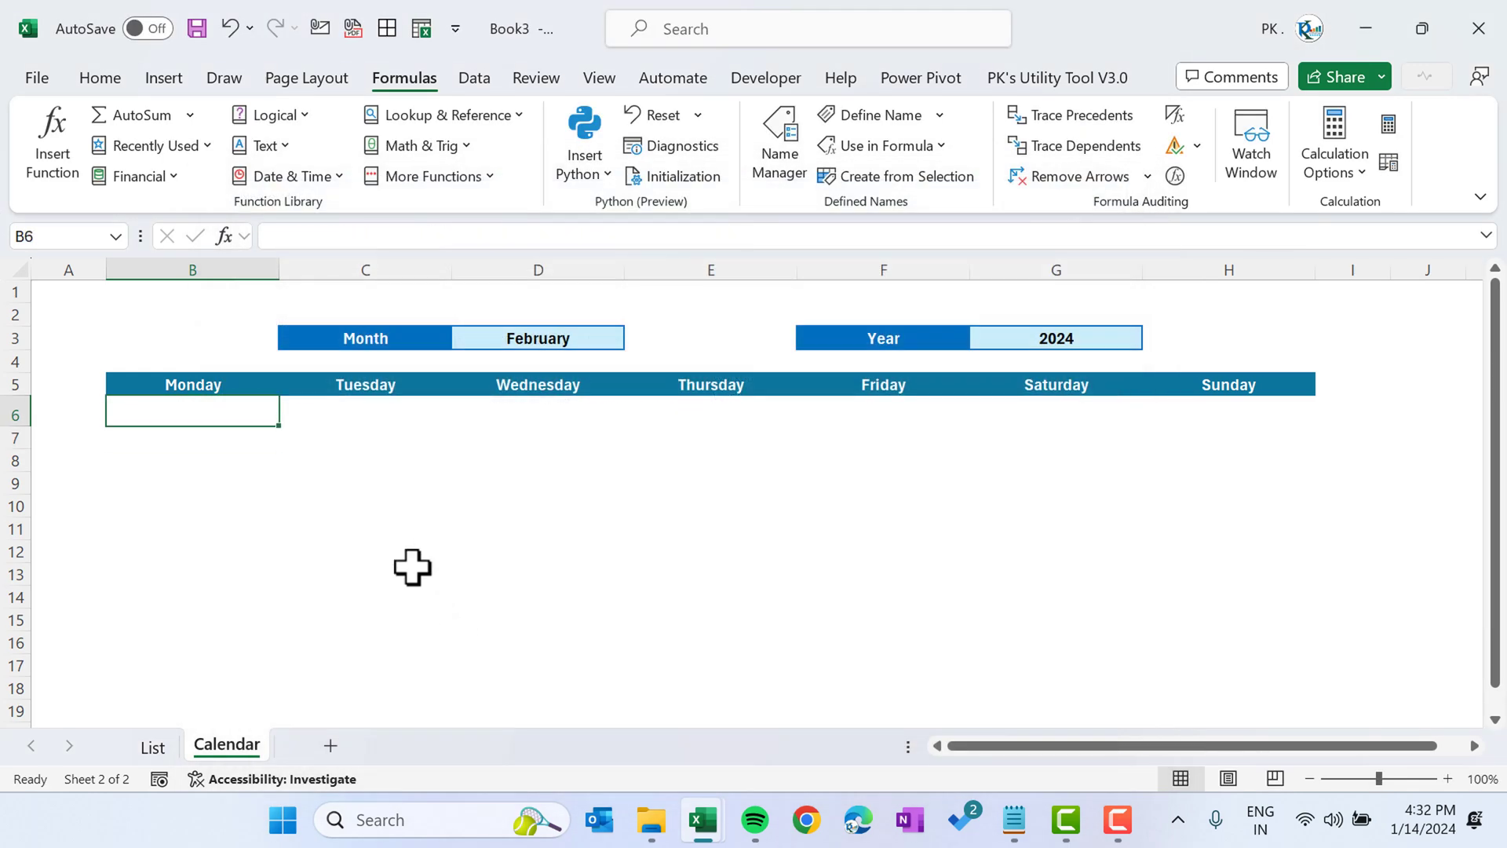
type("=First_Date")
key("Return")
key("Up")
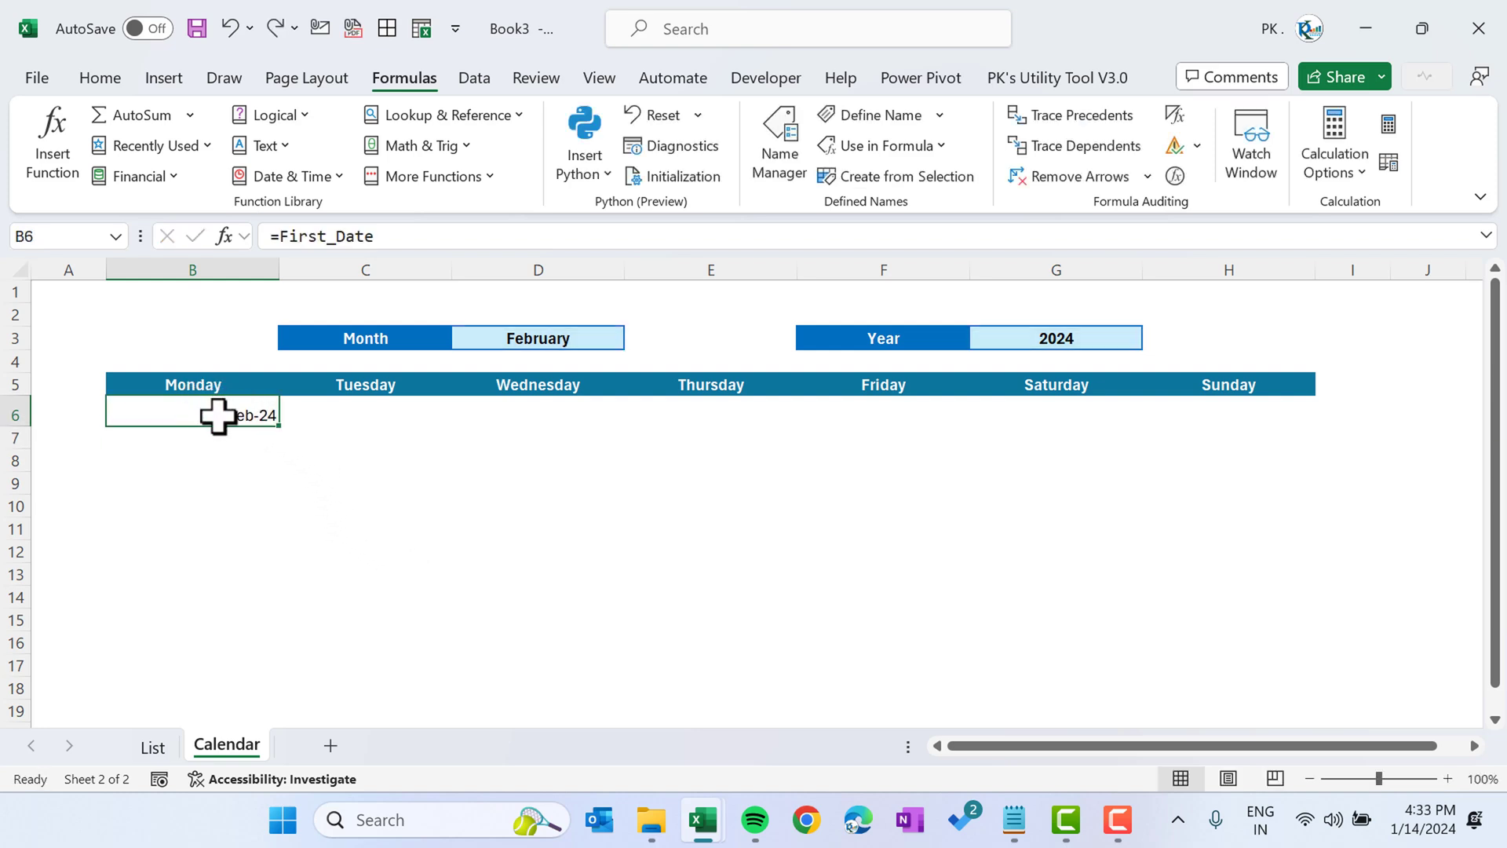
- Extend the formula in B6 to =First_Date-WEEKDAY(First_Date,2)+1 so the week starts on Monday
left_click(284, 235)
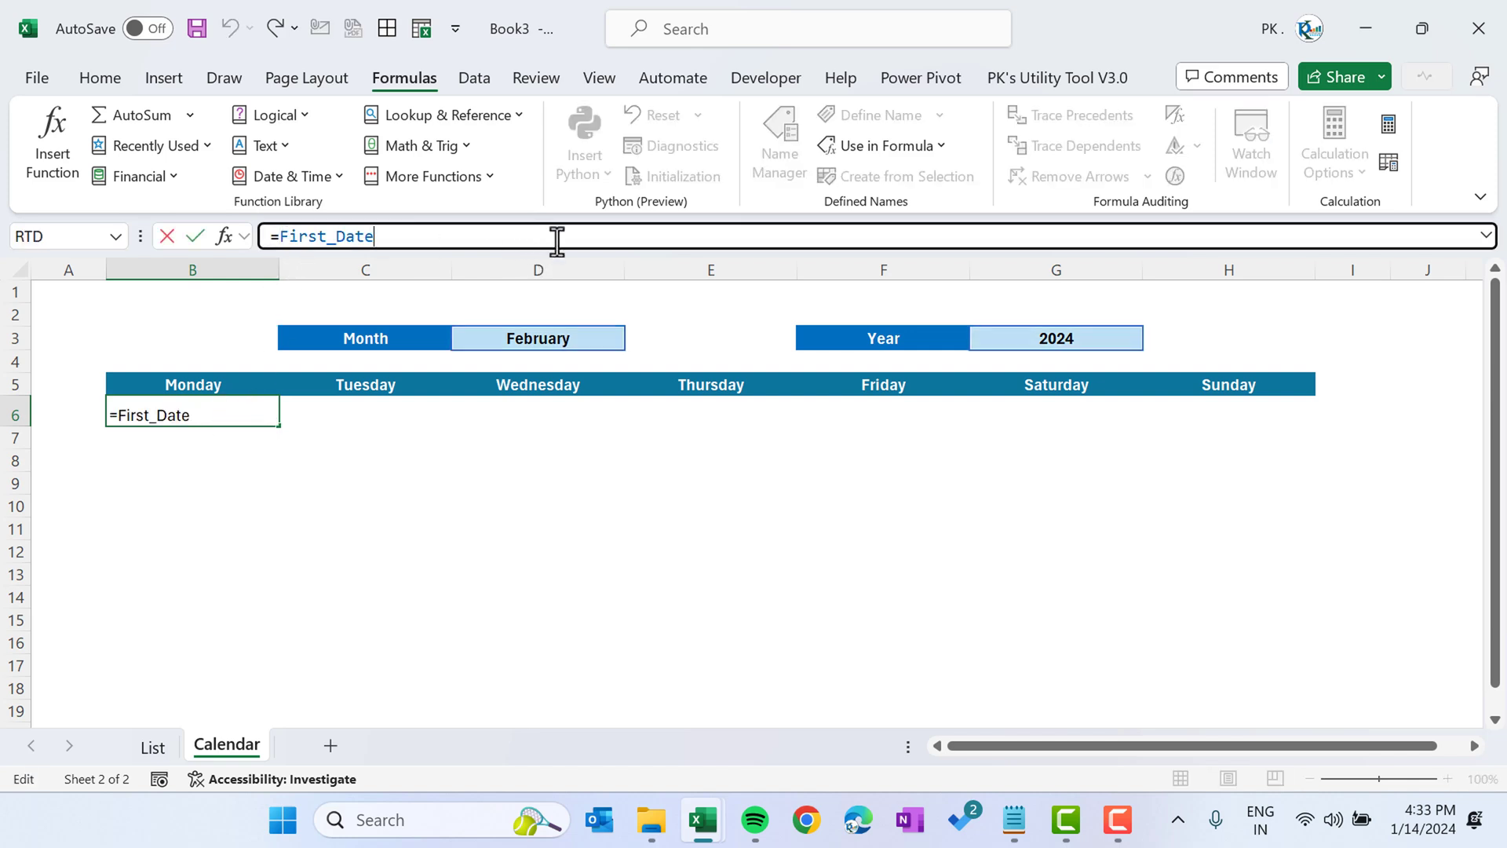
type("-we")
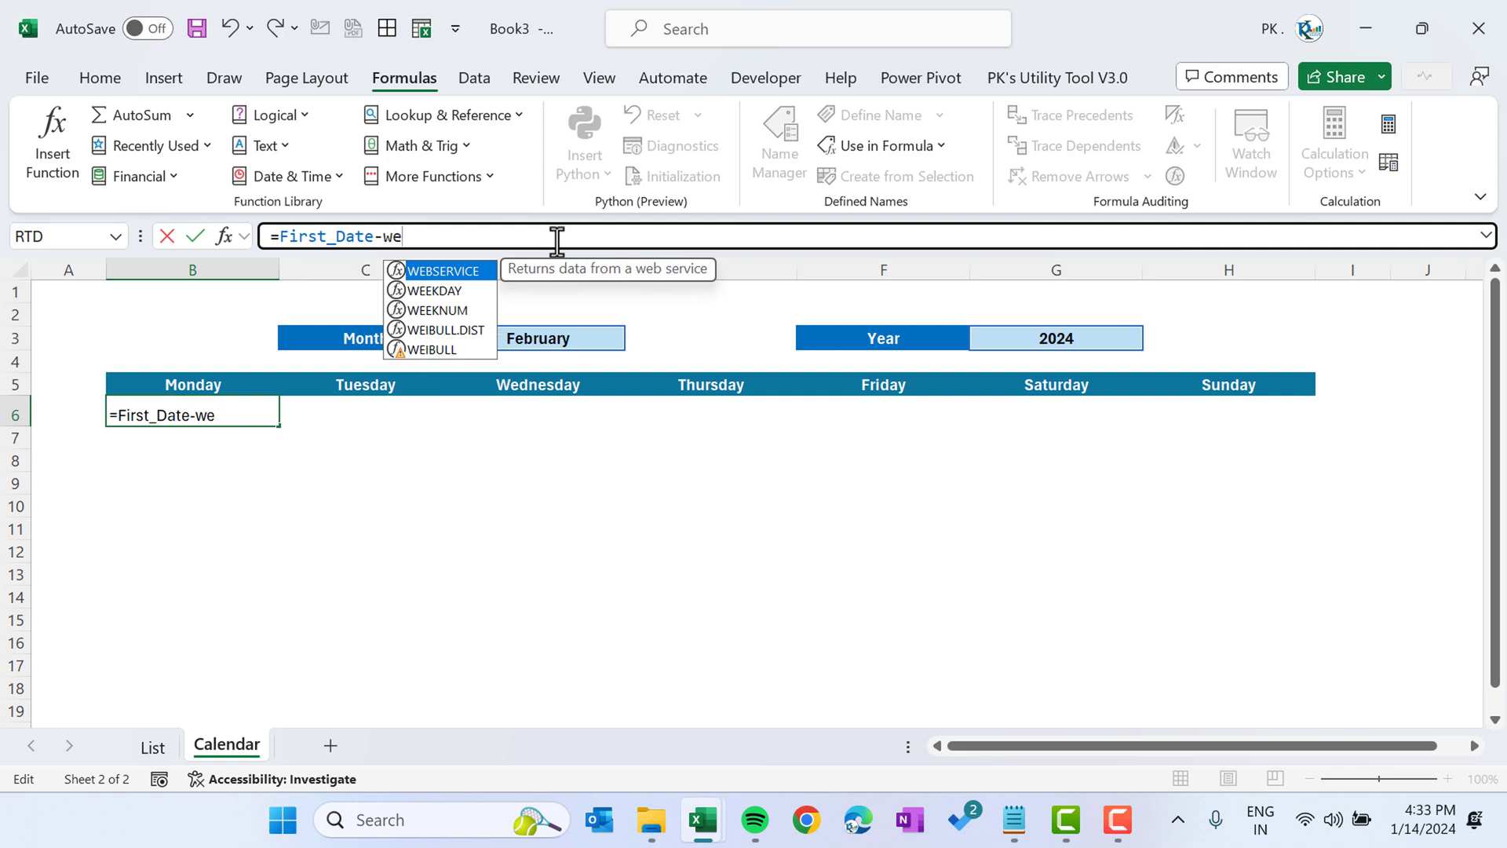
key("Down")
key("Tab")
type("Fir")
key("Tab")
type(",")
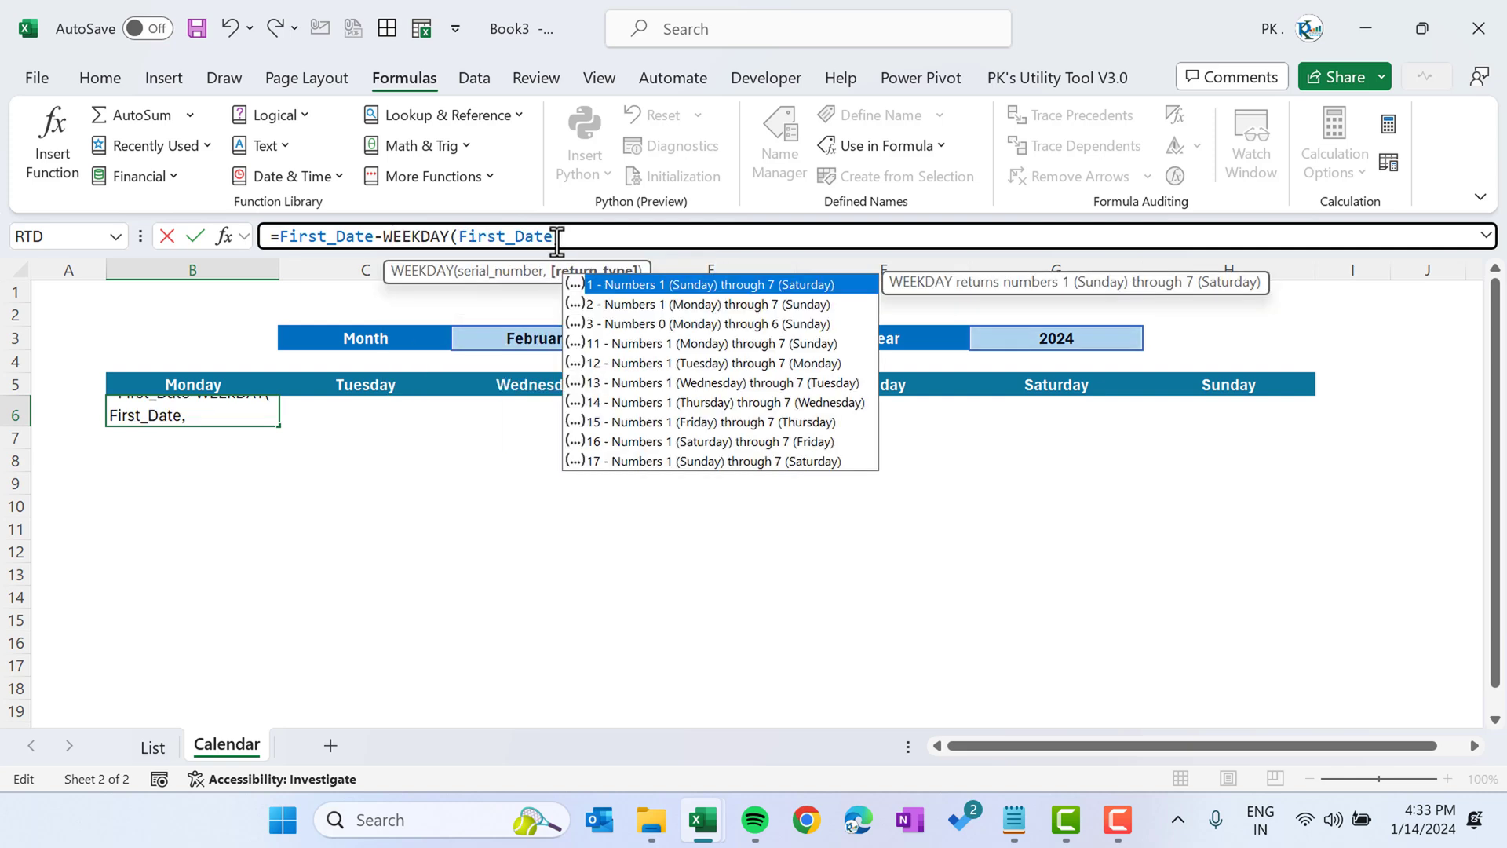
key("Down")
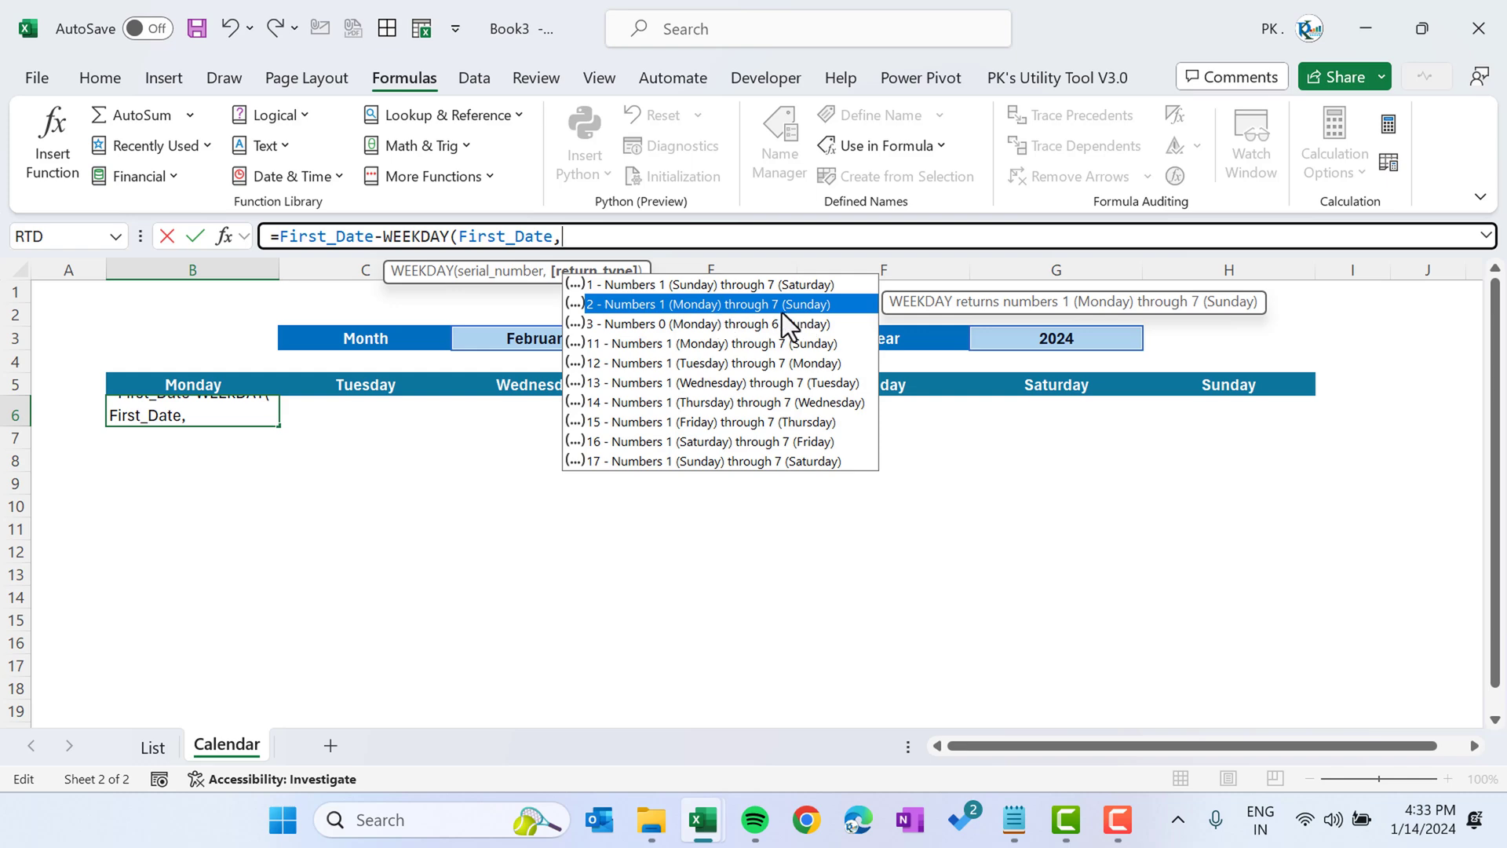
type("2")
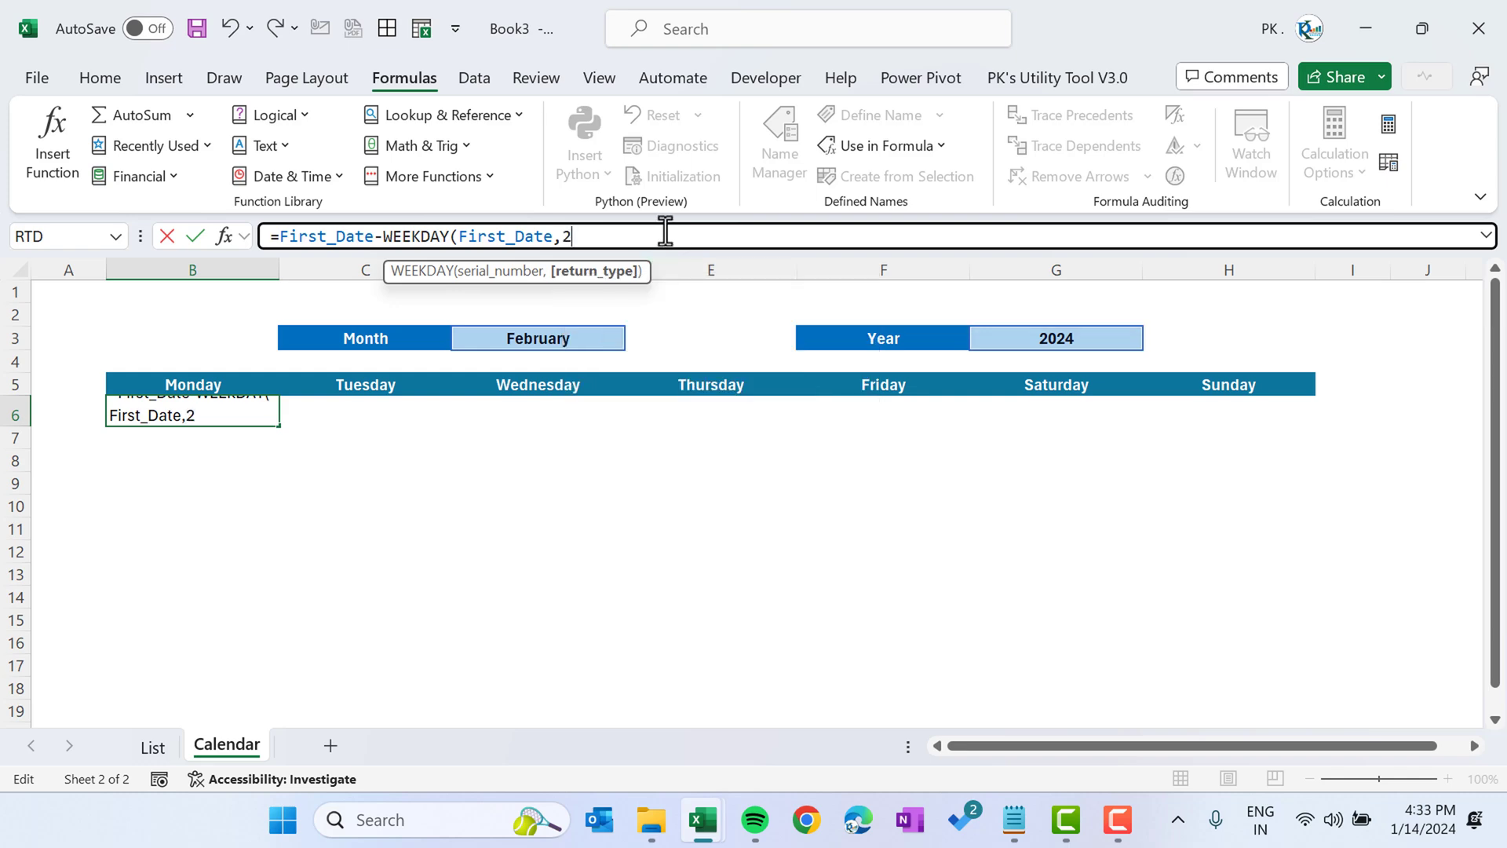
type(")")
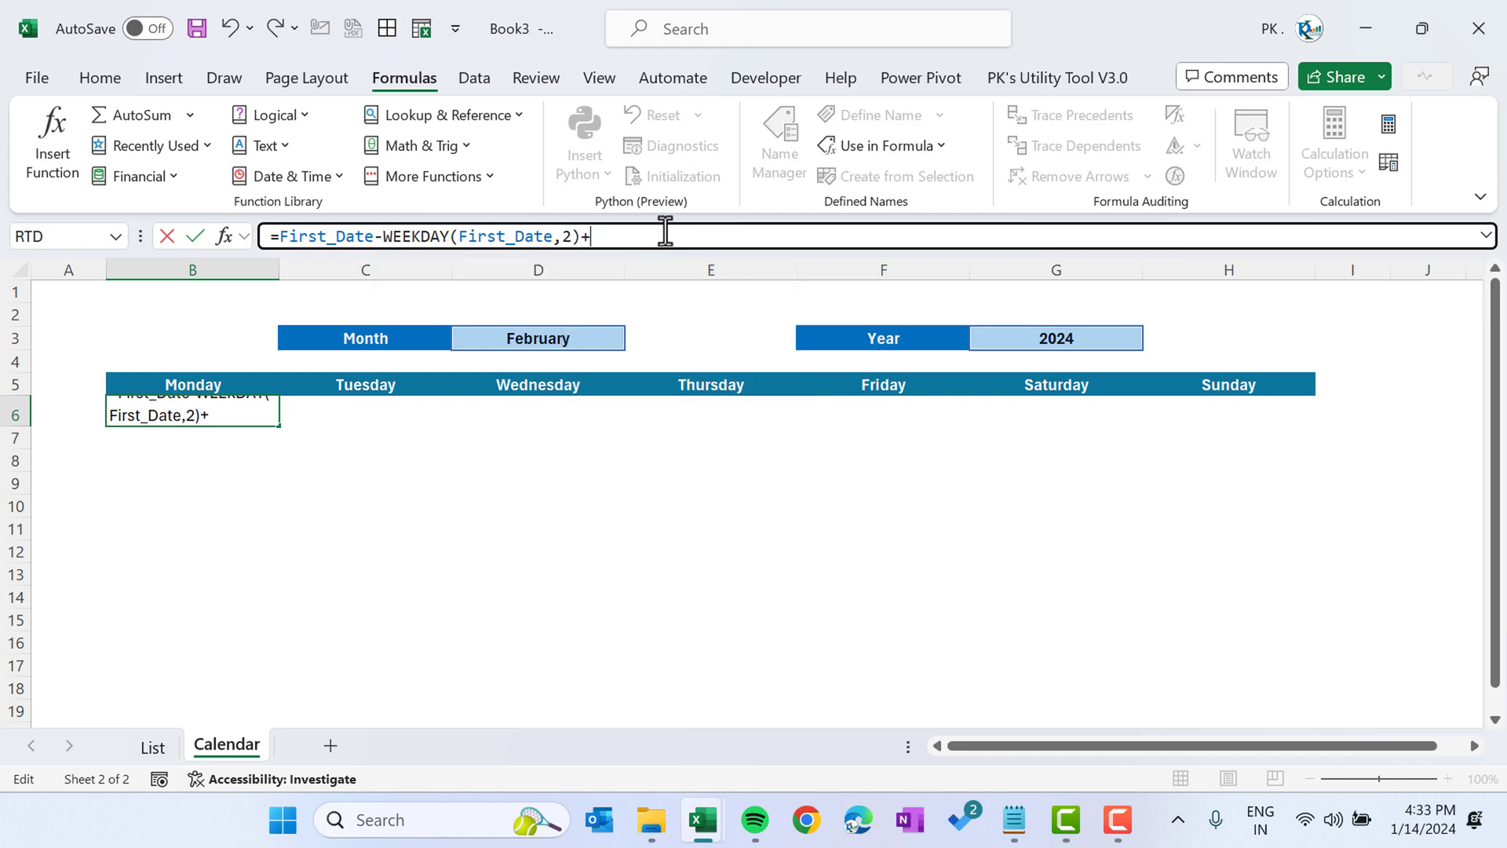
type("+1")
key("Return")
key("Up")
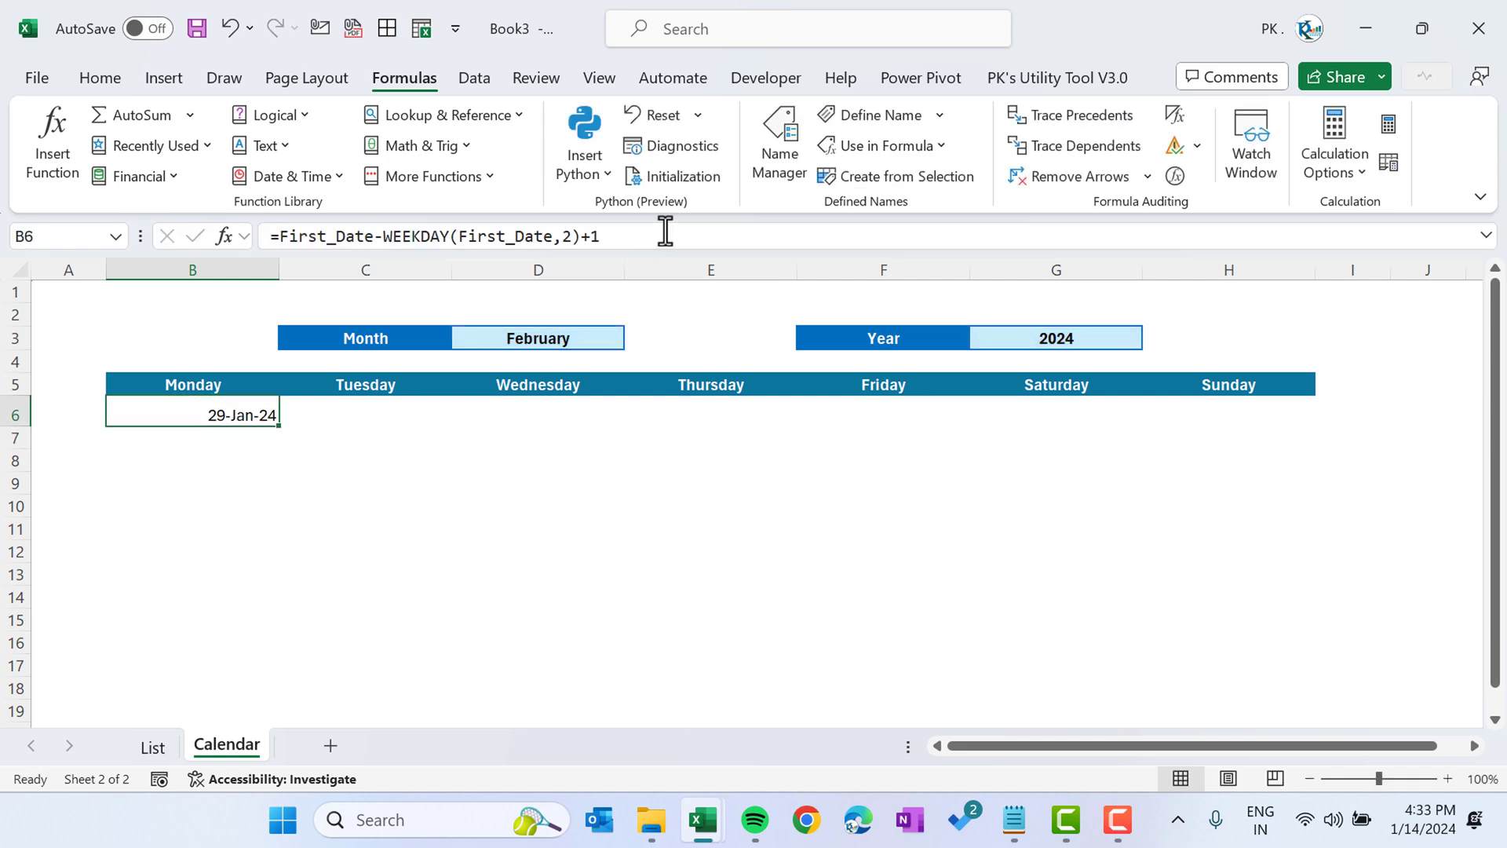
- Enter =B6+1 in C6 and fill the formula across the row to H6
left_click(345, 415)
type("=")
key("Left")
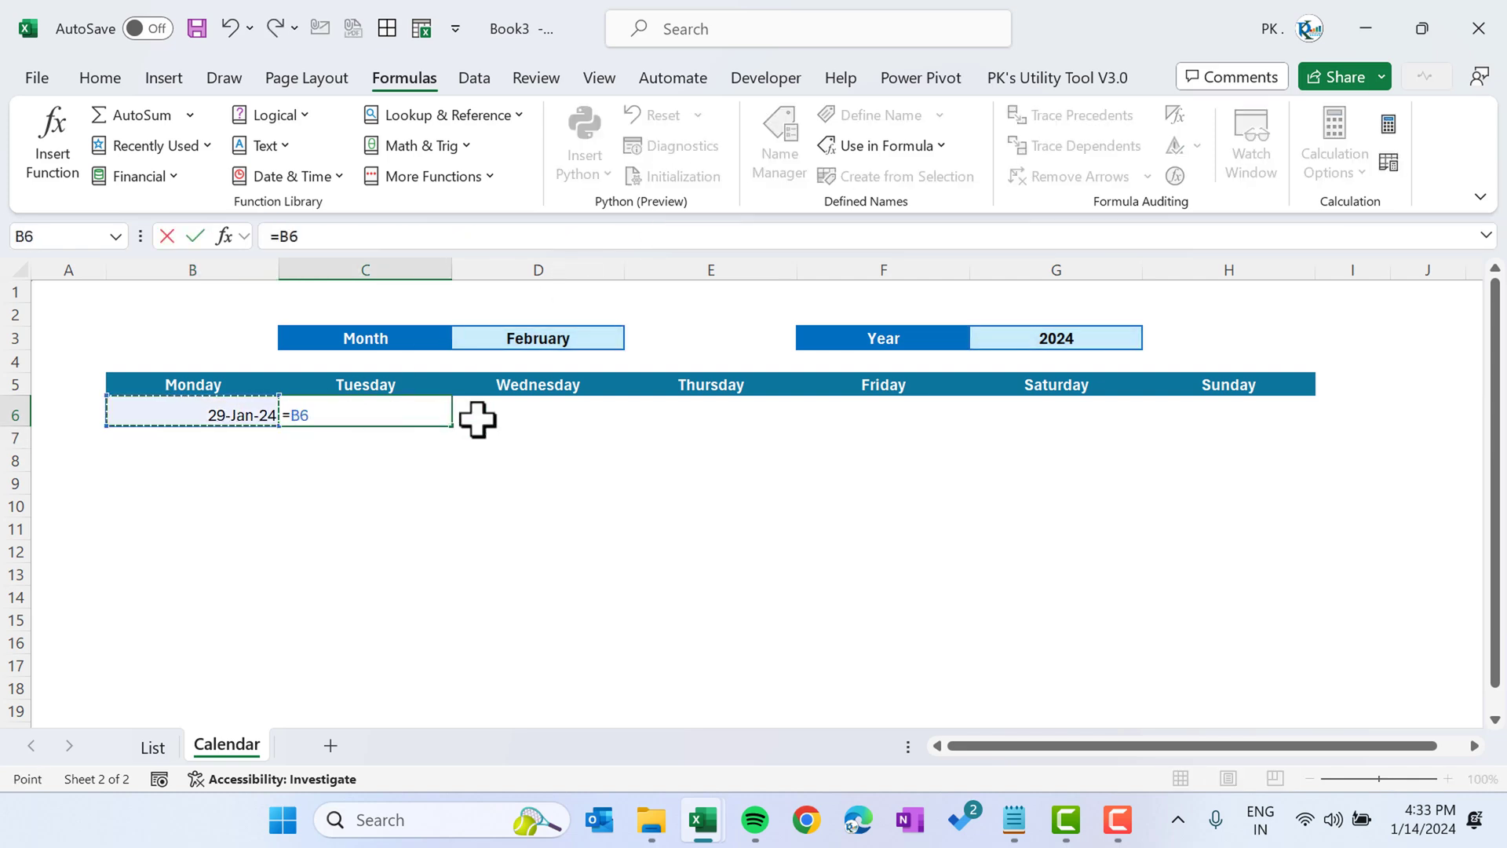
type("+1")
key("ctrl+Return")
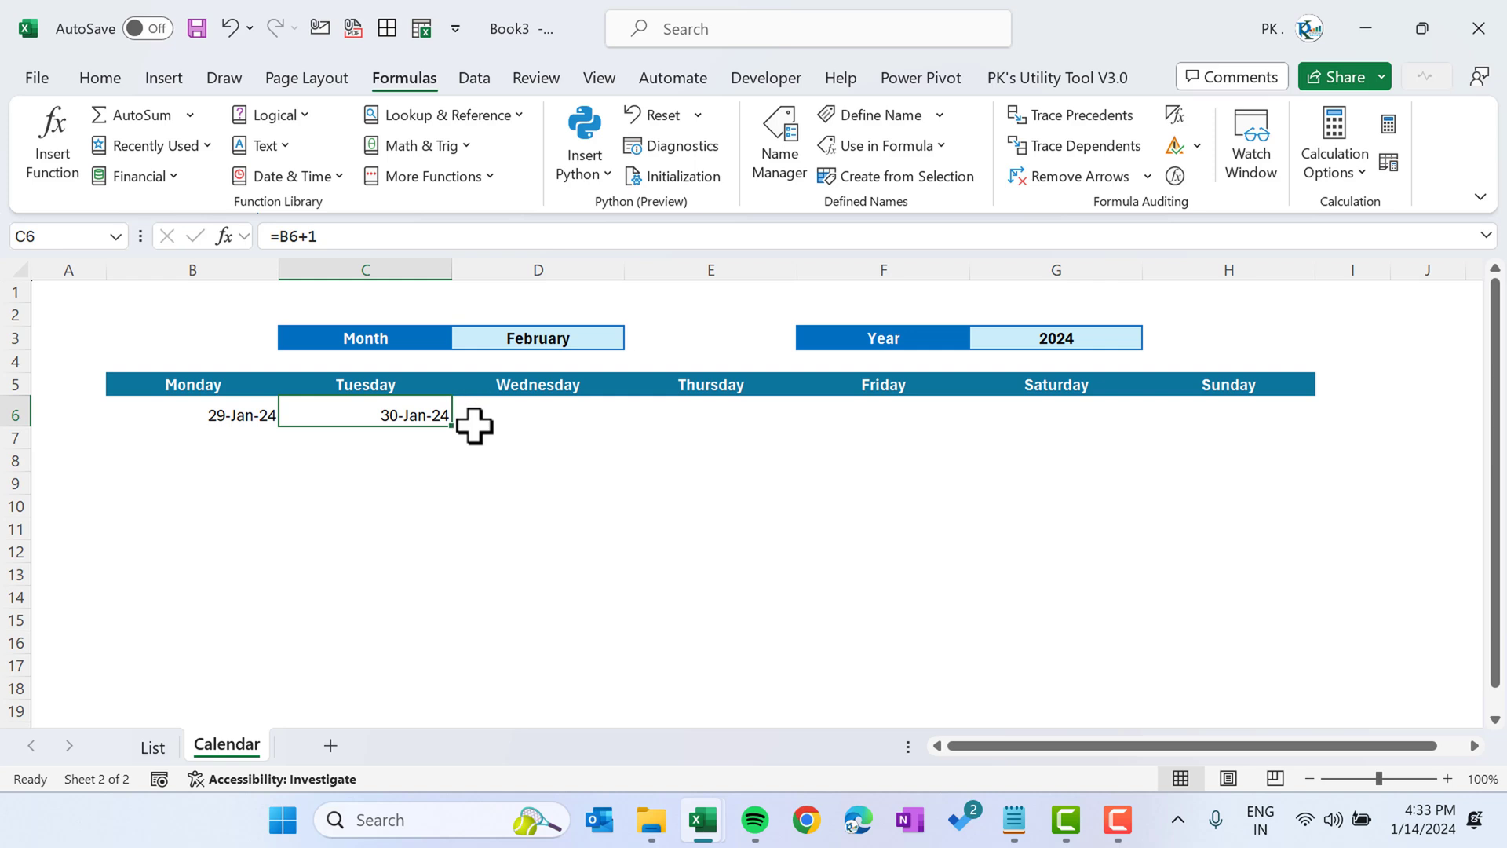
left_click_drag(456, 428, 1256, 423)
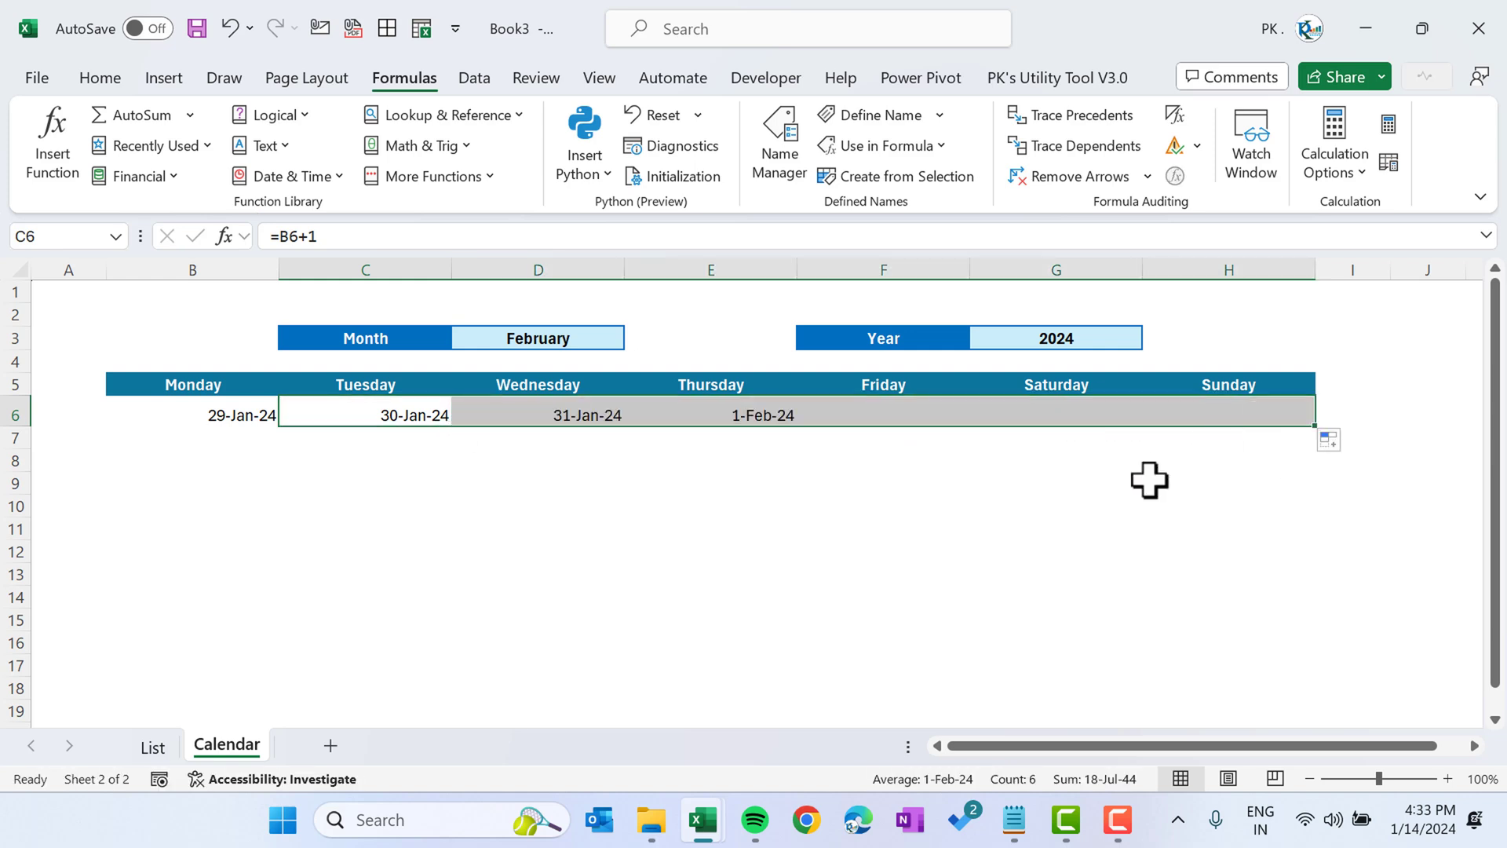
- Compare the Thursday date in E6 with February 2024 in the system calendar
left_click(797, 413)
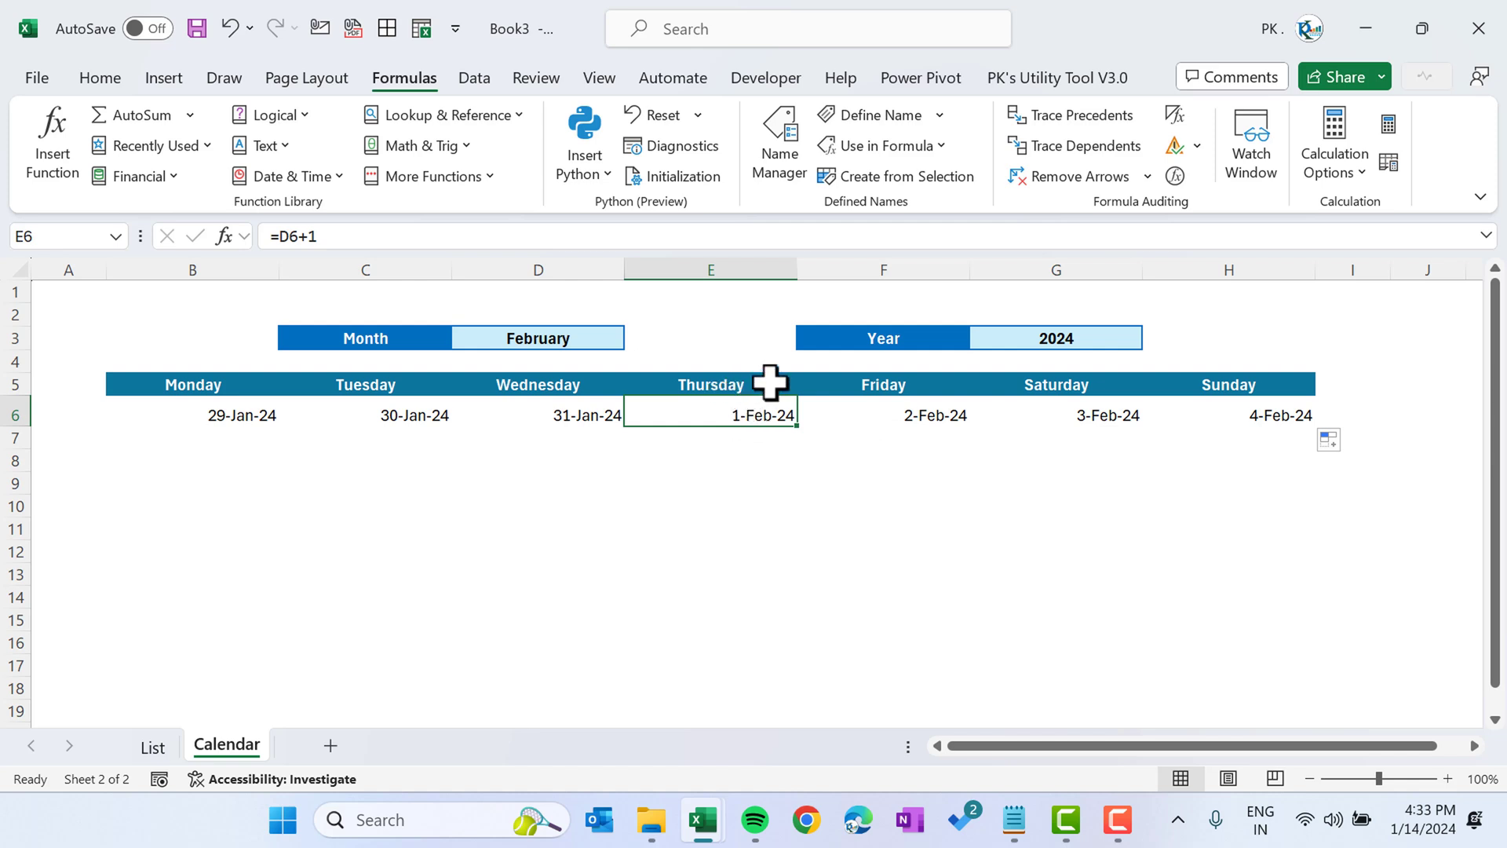
left_click(1434, 822)
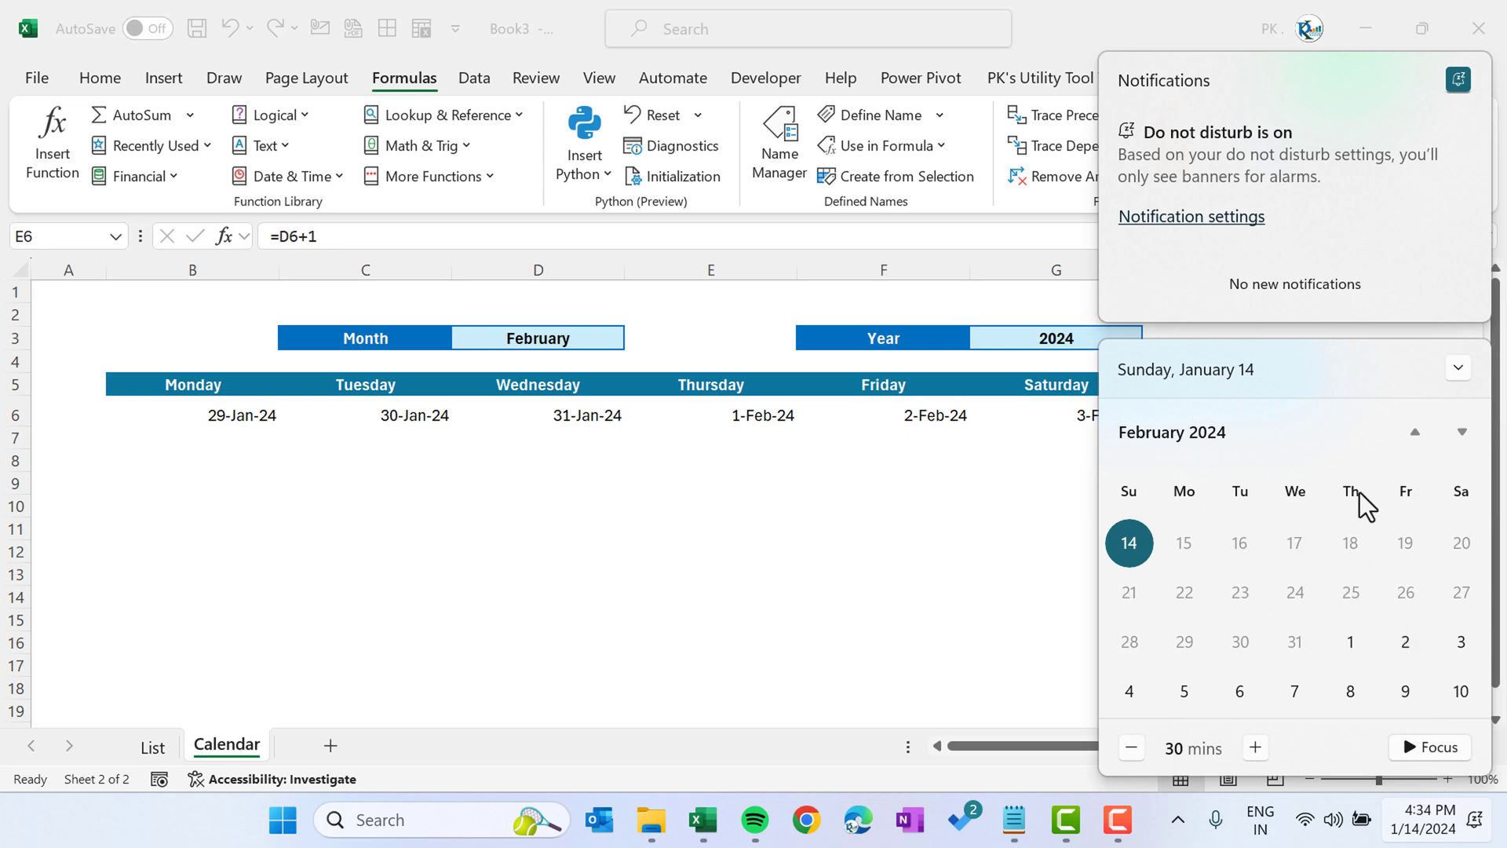
left_click(887, 416)
- Center the dates in B6:H6 both horizontally and vertically
left_click_drag(212, 413, 1248, 409)
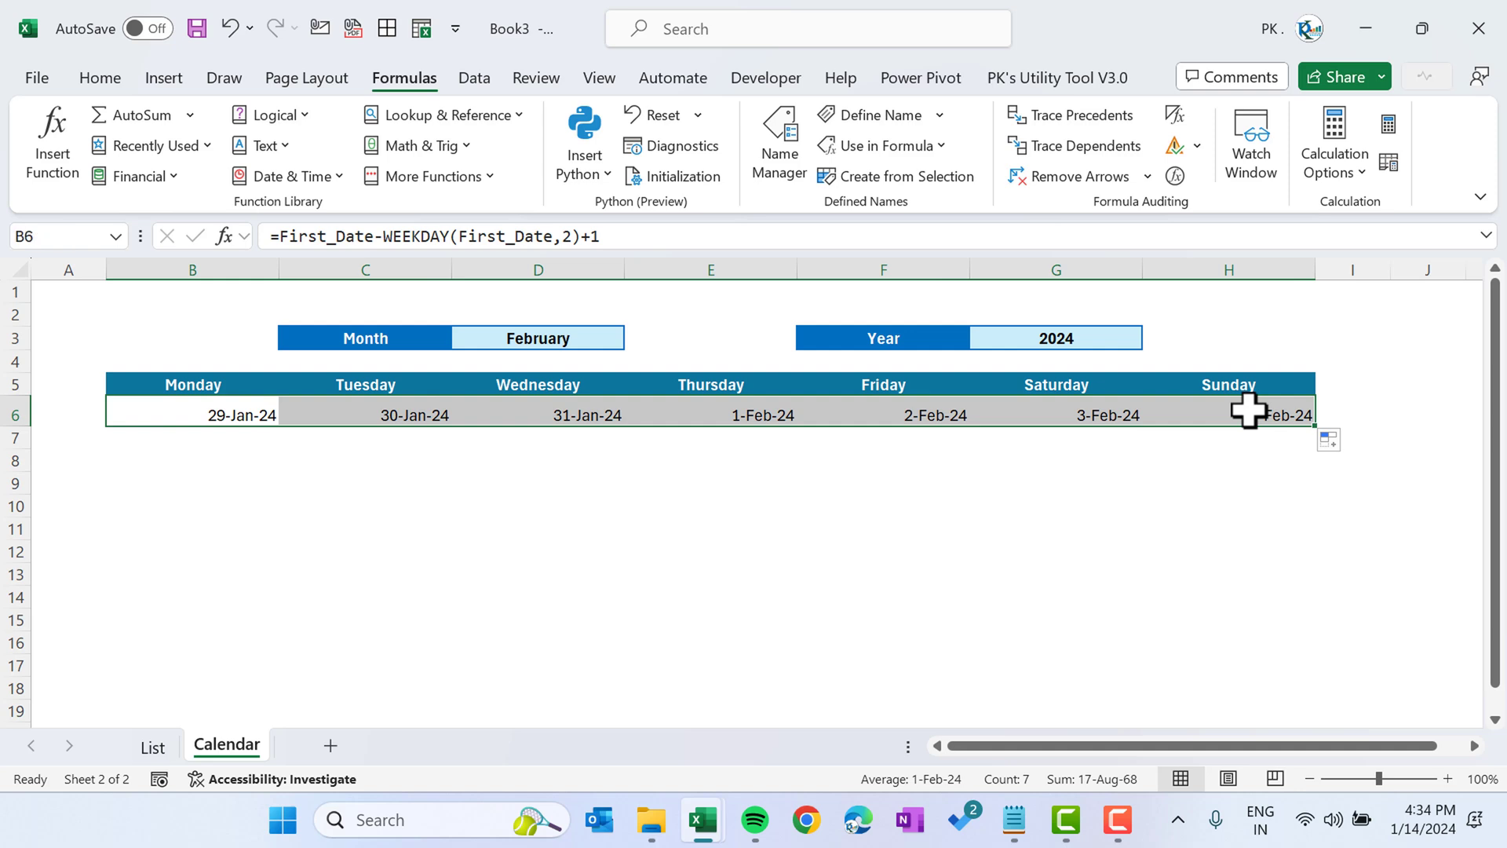
left_click(98, 79)
left_click(463, 163)
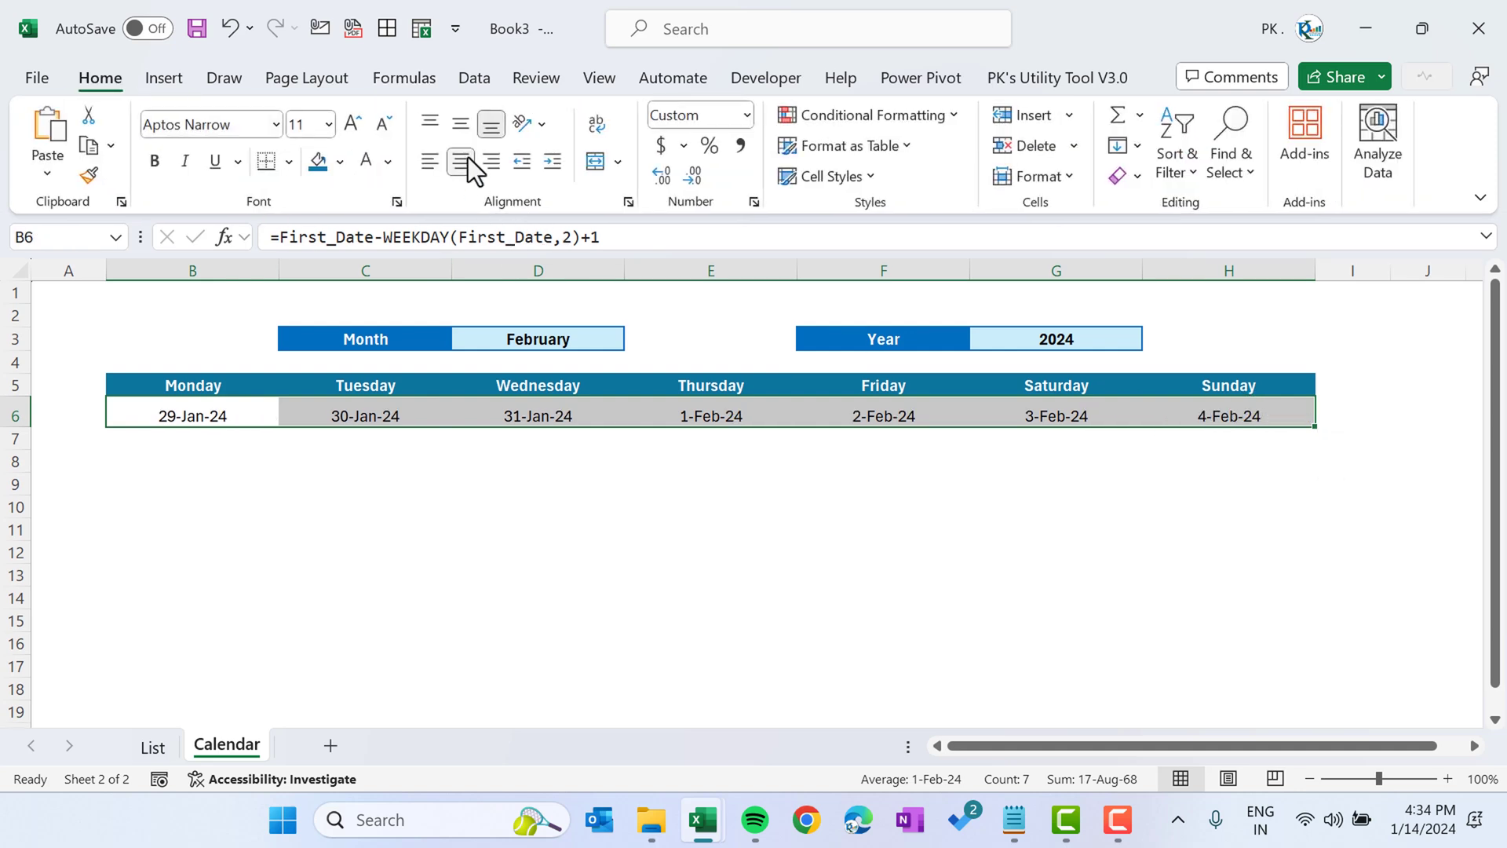
left_click(461, 123)
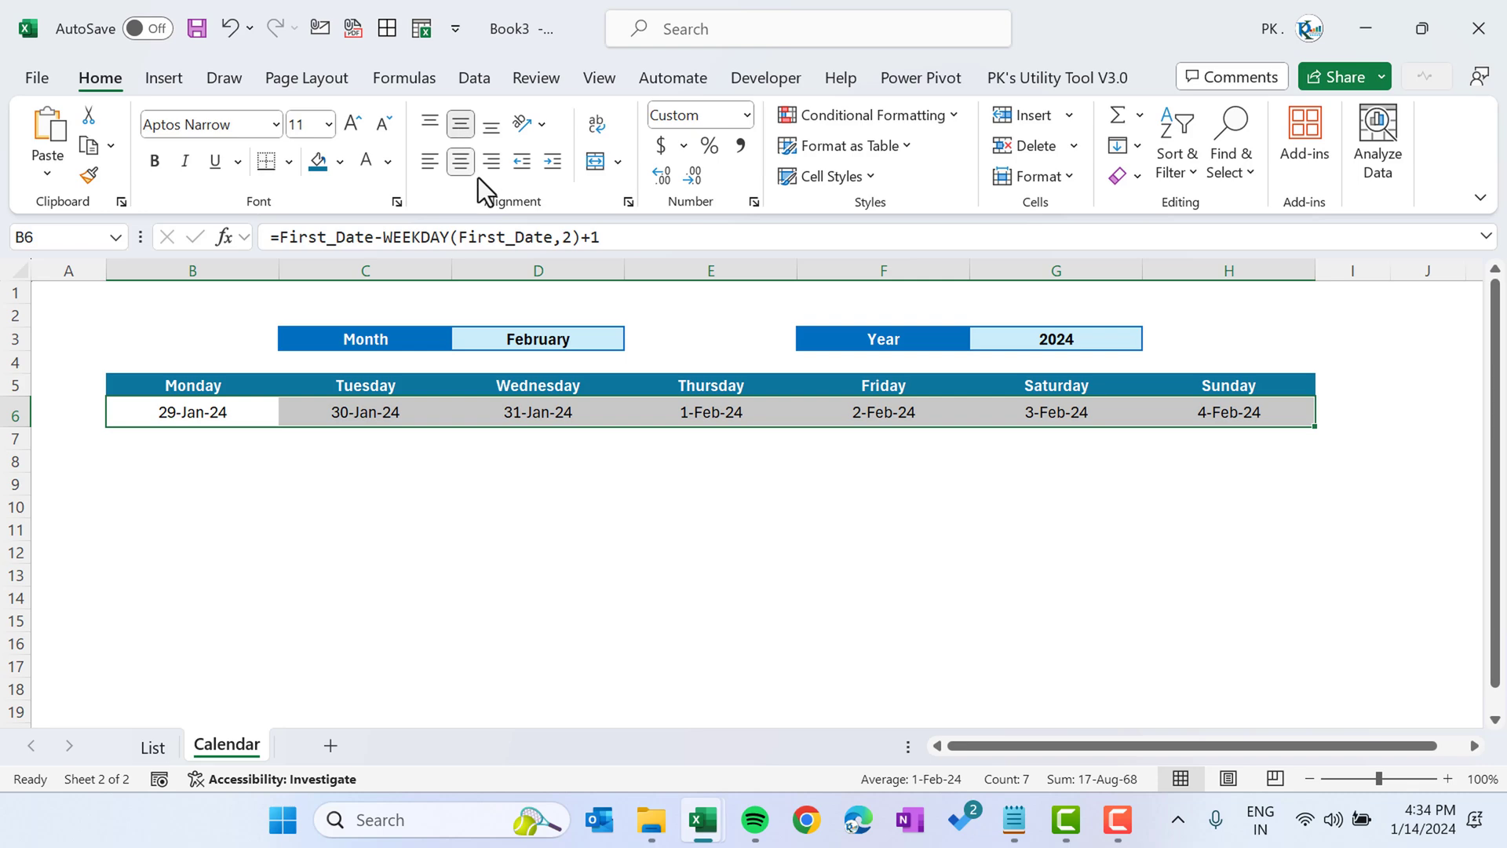
- Apply the custom number format dd to B6:H6 so only the day number shows
key("ctrl+1")
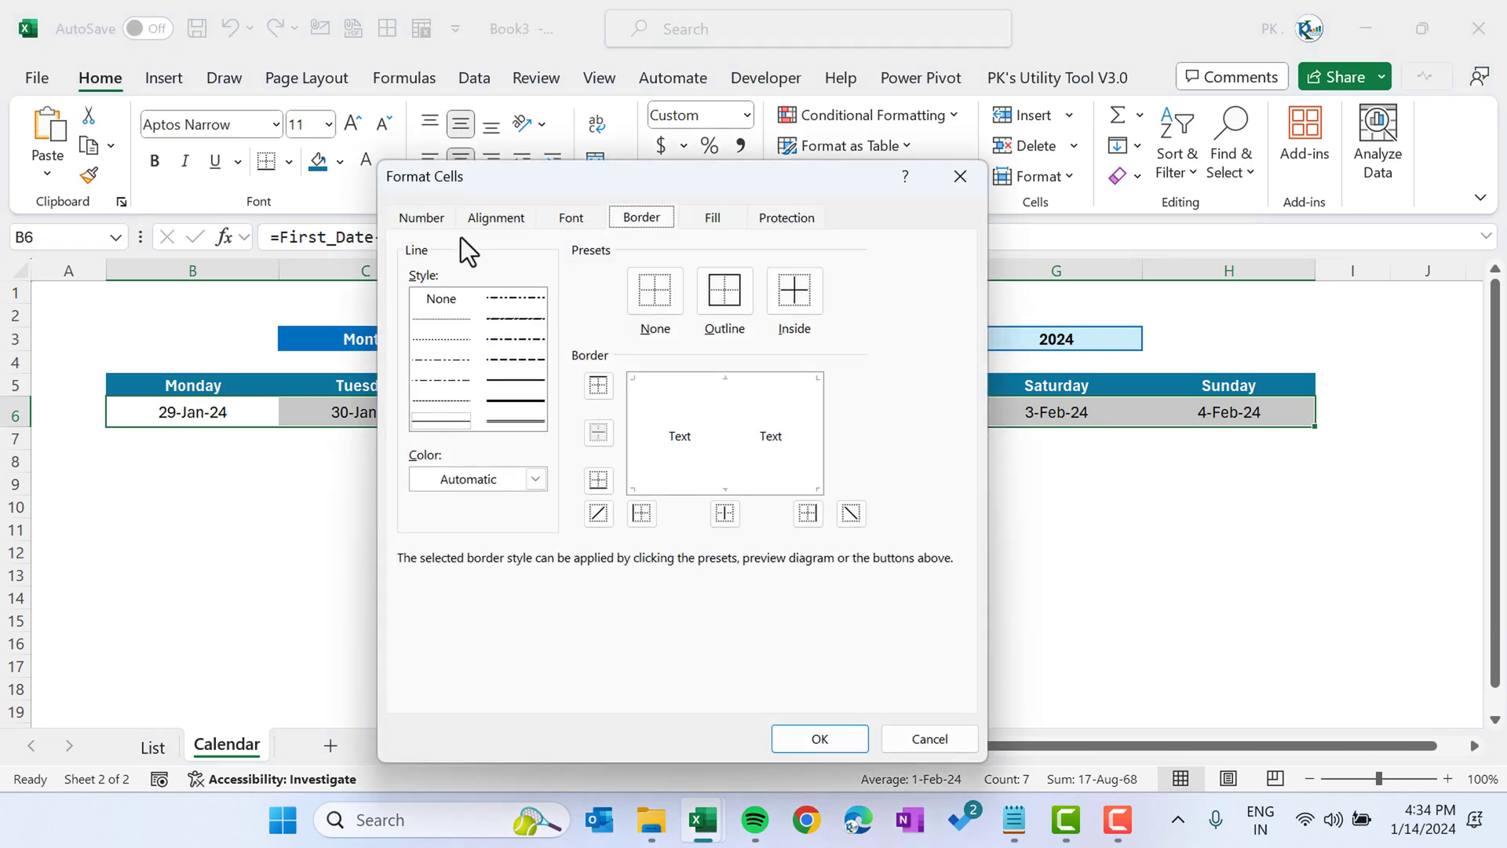
left_click(417, 220)
left_click(670, 344)
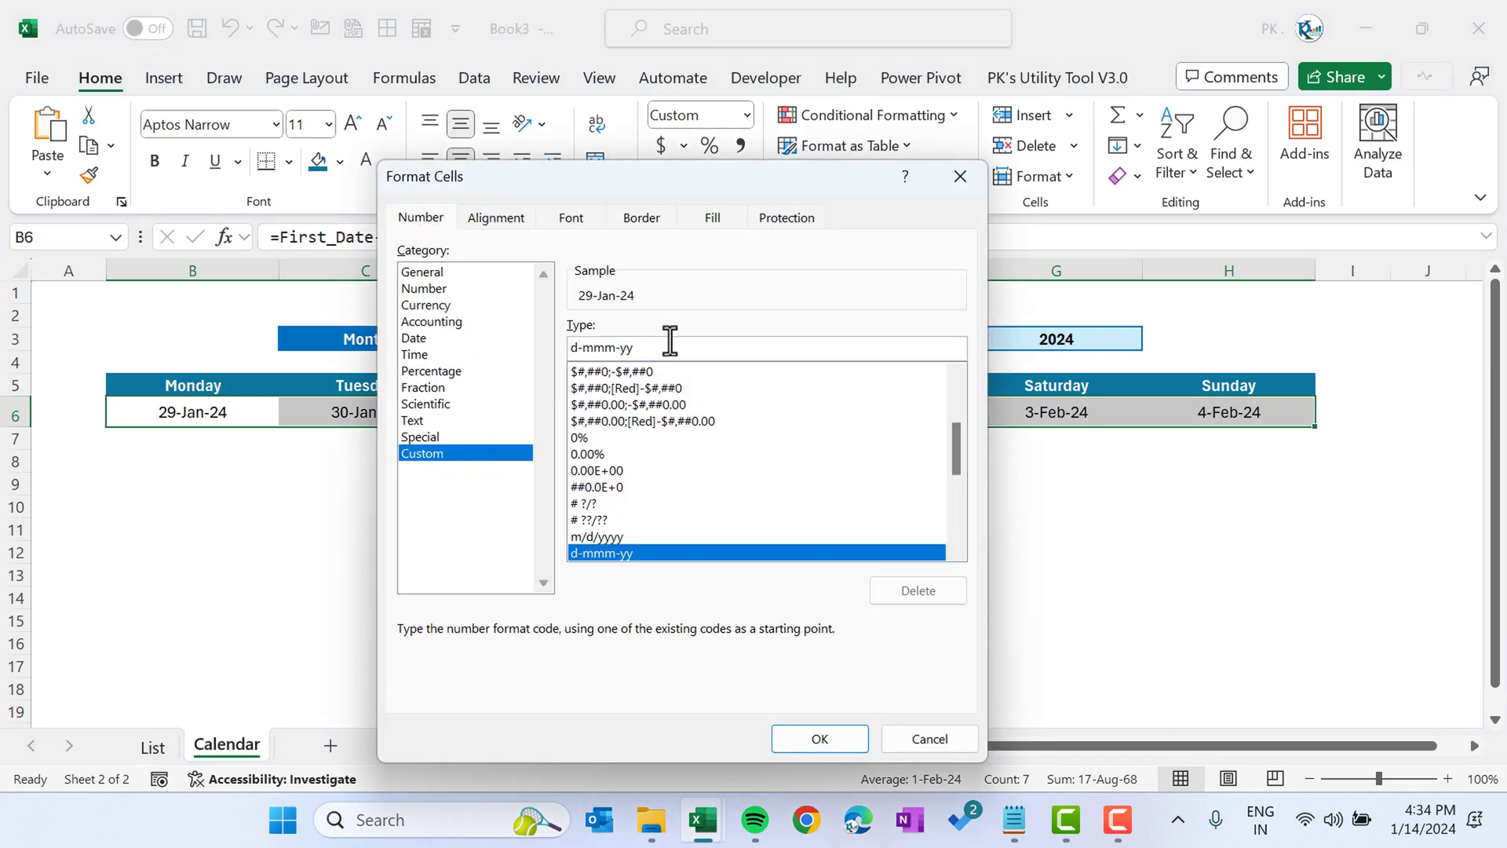
key("BackSpace")
key("BackSpace")
key("BackSpace")
key("BackSpace")
key("BackSpace")
key("BackSpace")
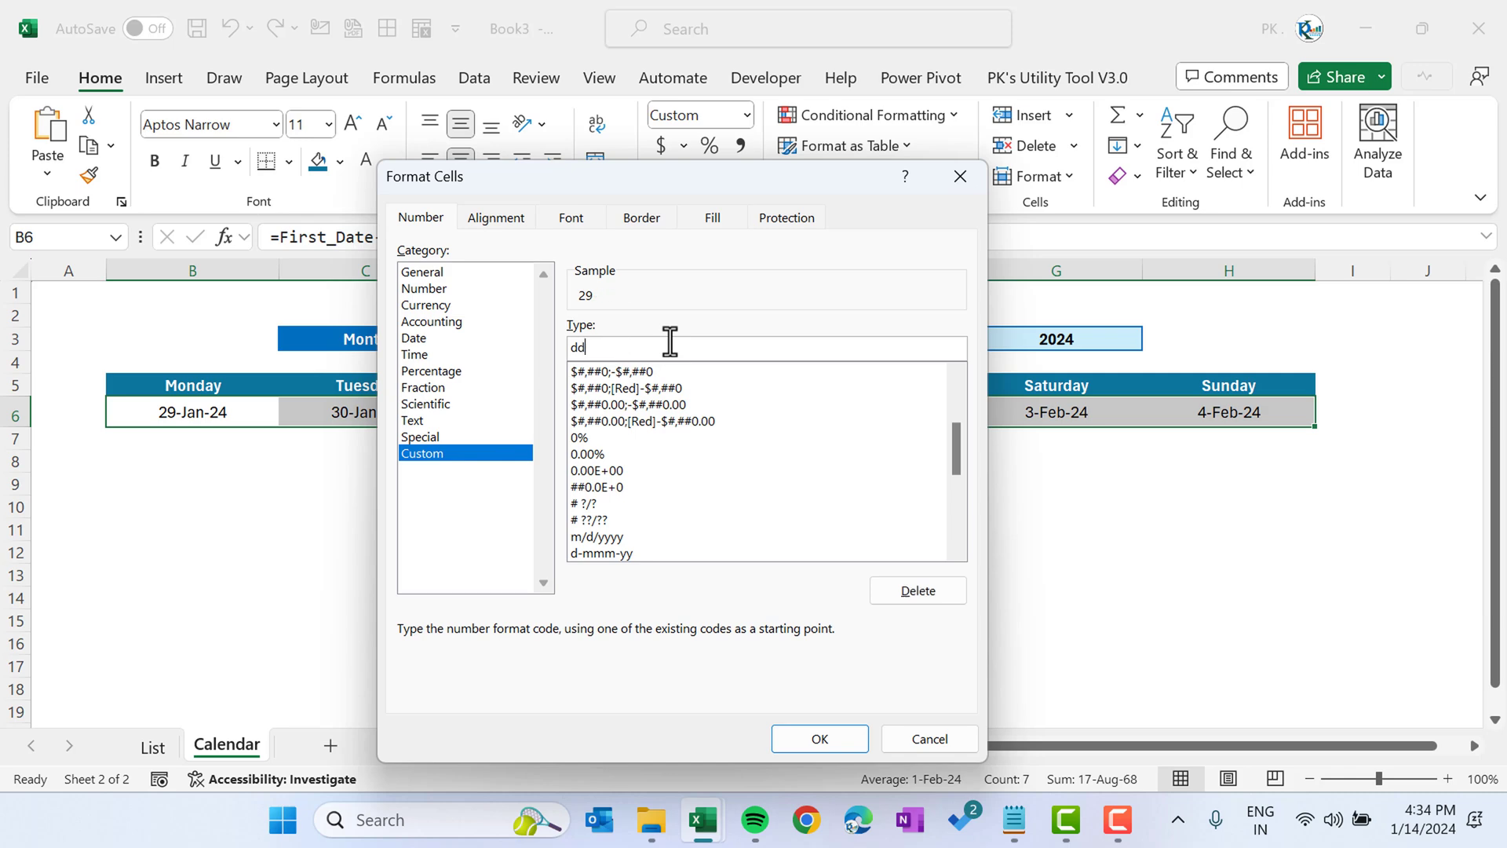
left_click(823, 741)
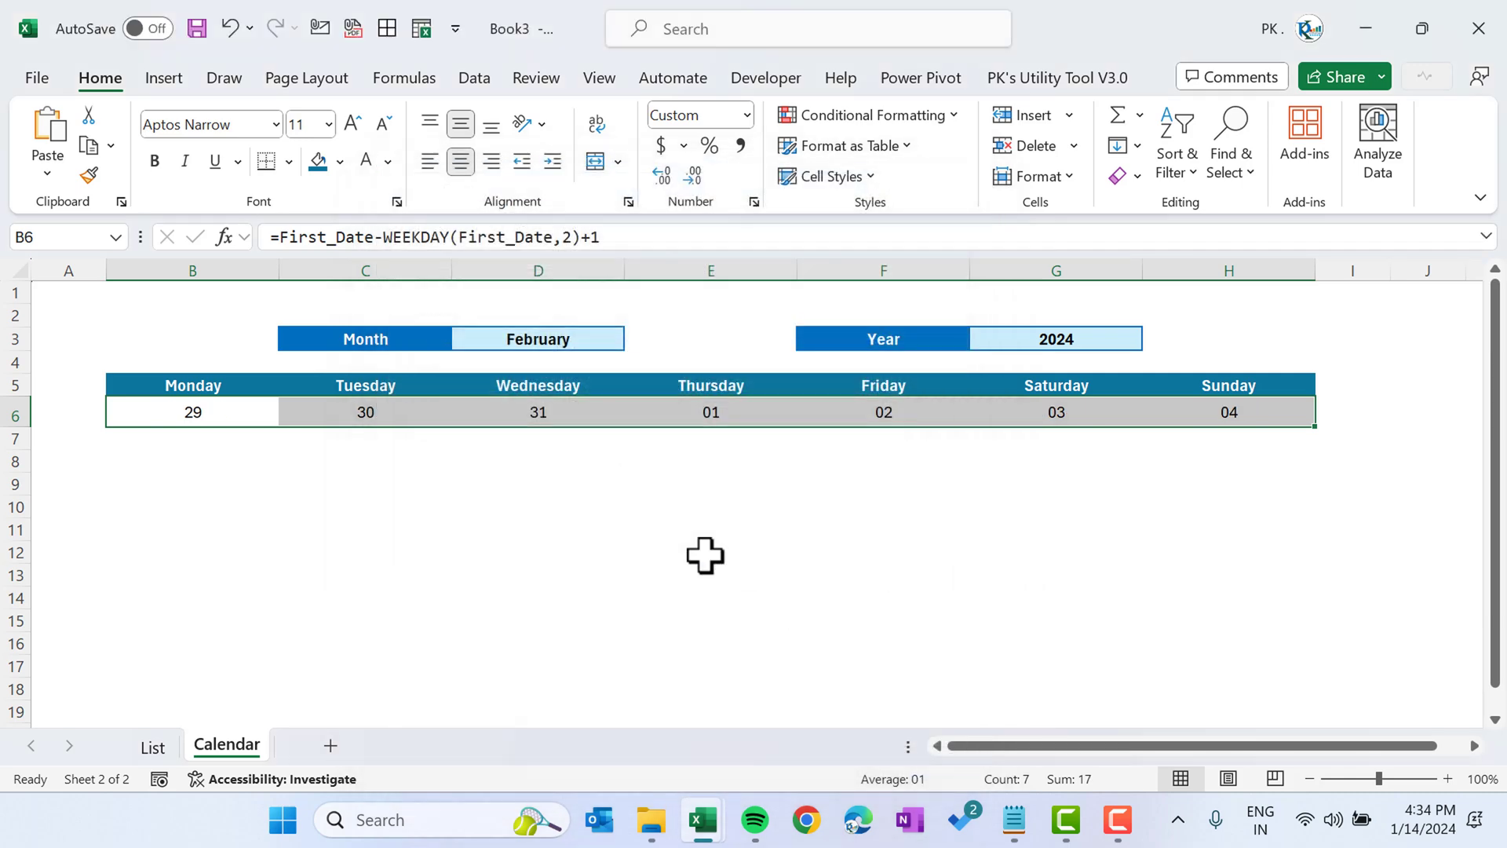
- Format the day numbers in B6:H6 as bold, 16-point white text on a bright blue fill
double_click(355, 126)
left_click(355, 126)
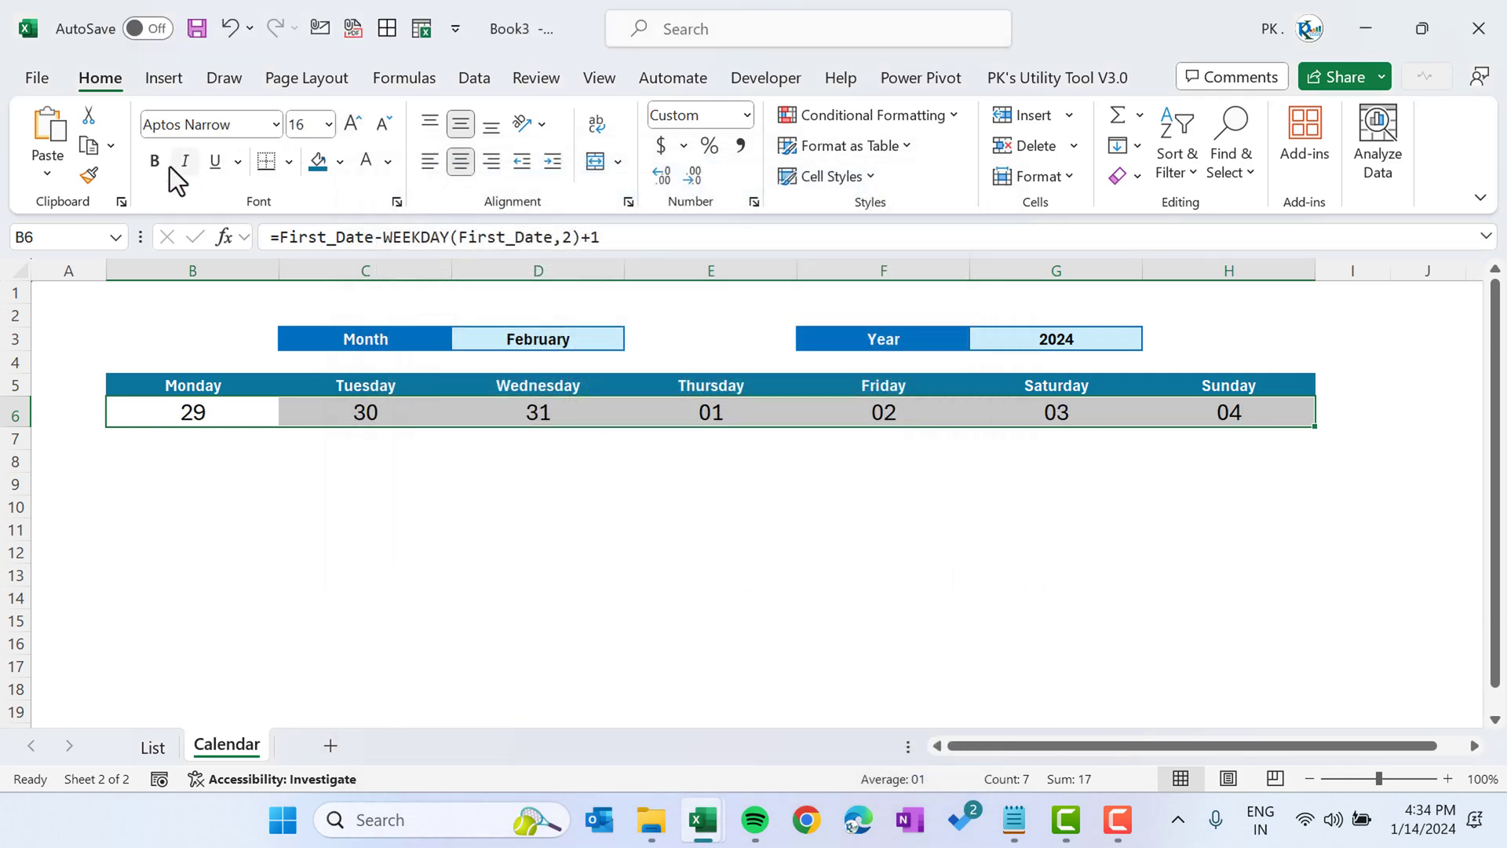
left_click(156, 165)
left_click(340, 162)
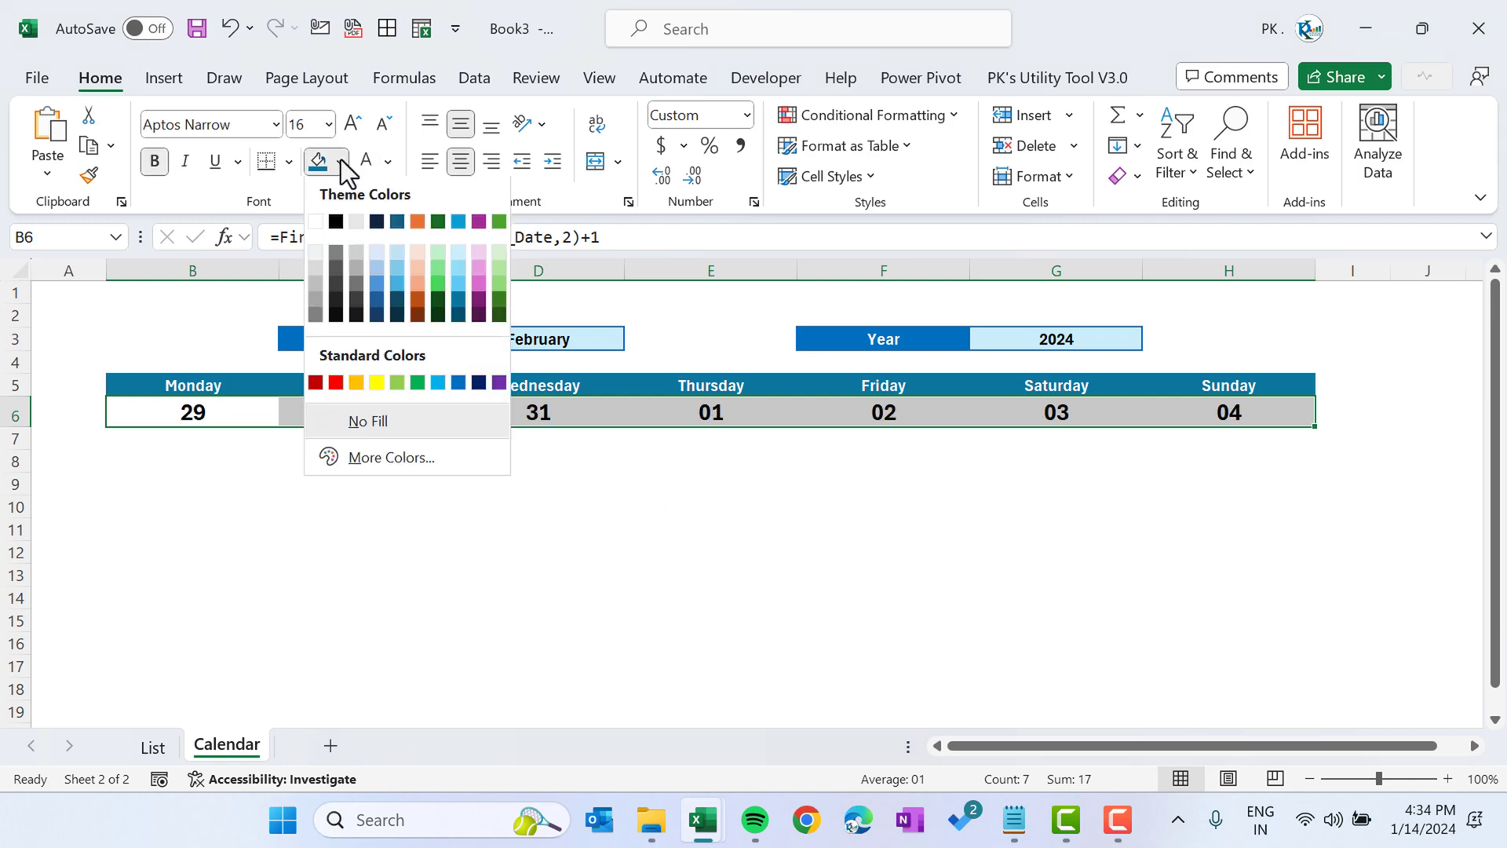
left_click(457, 224)
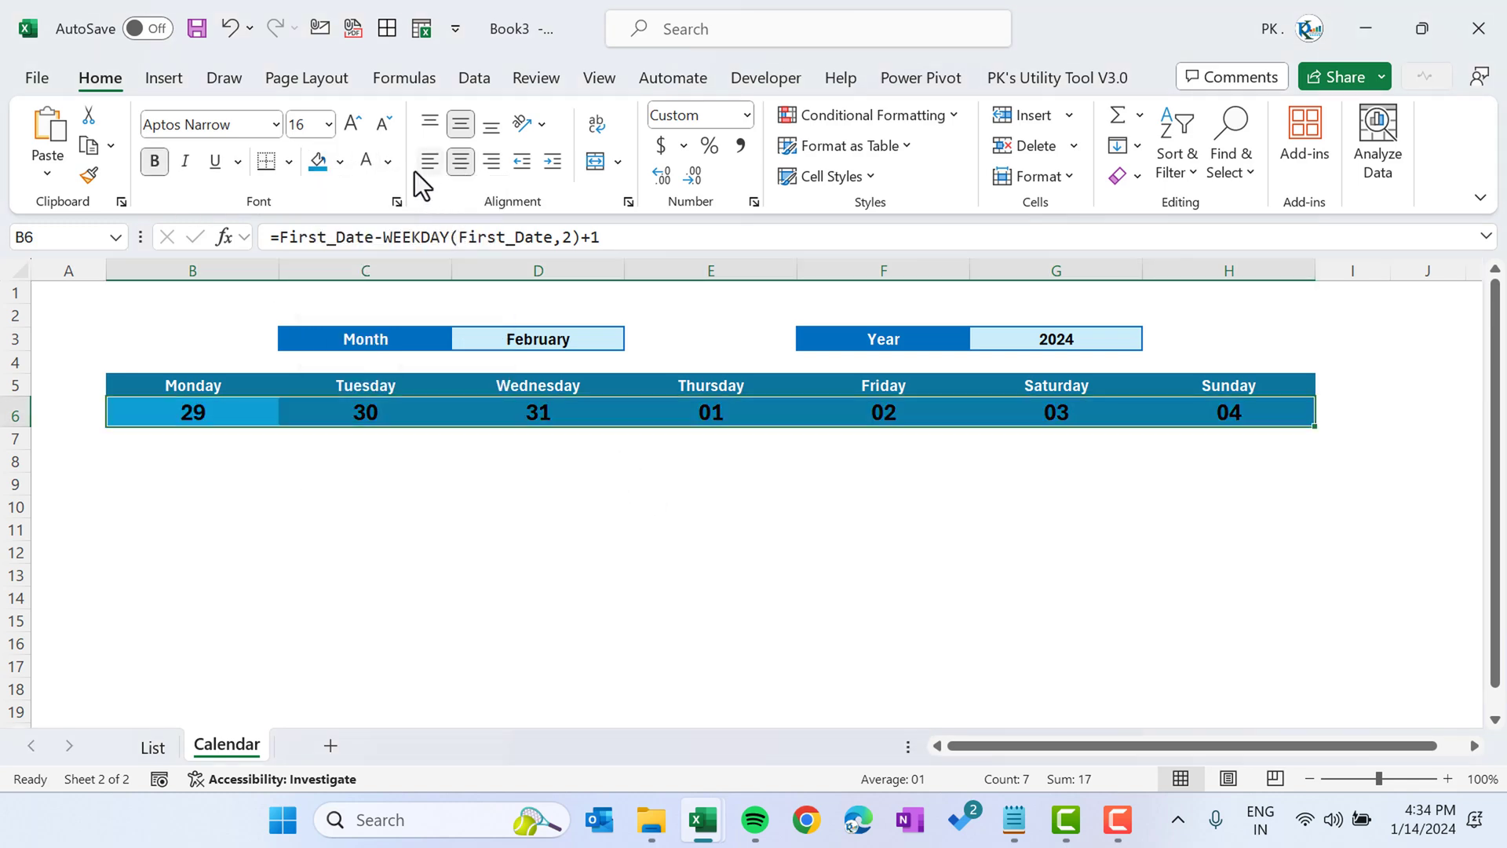
left_click(368, 161)
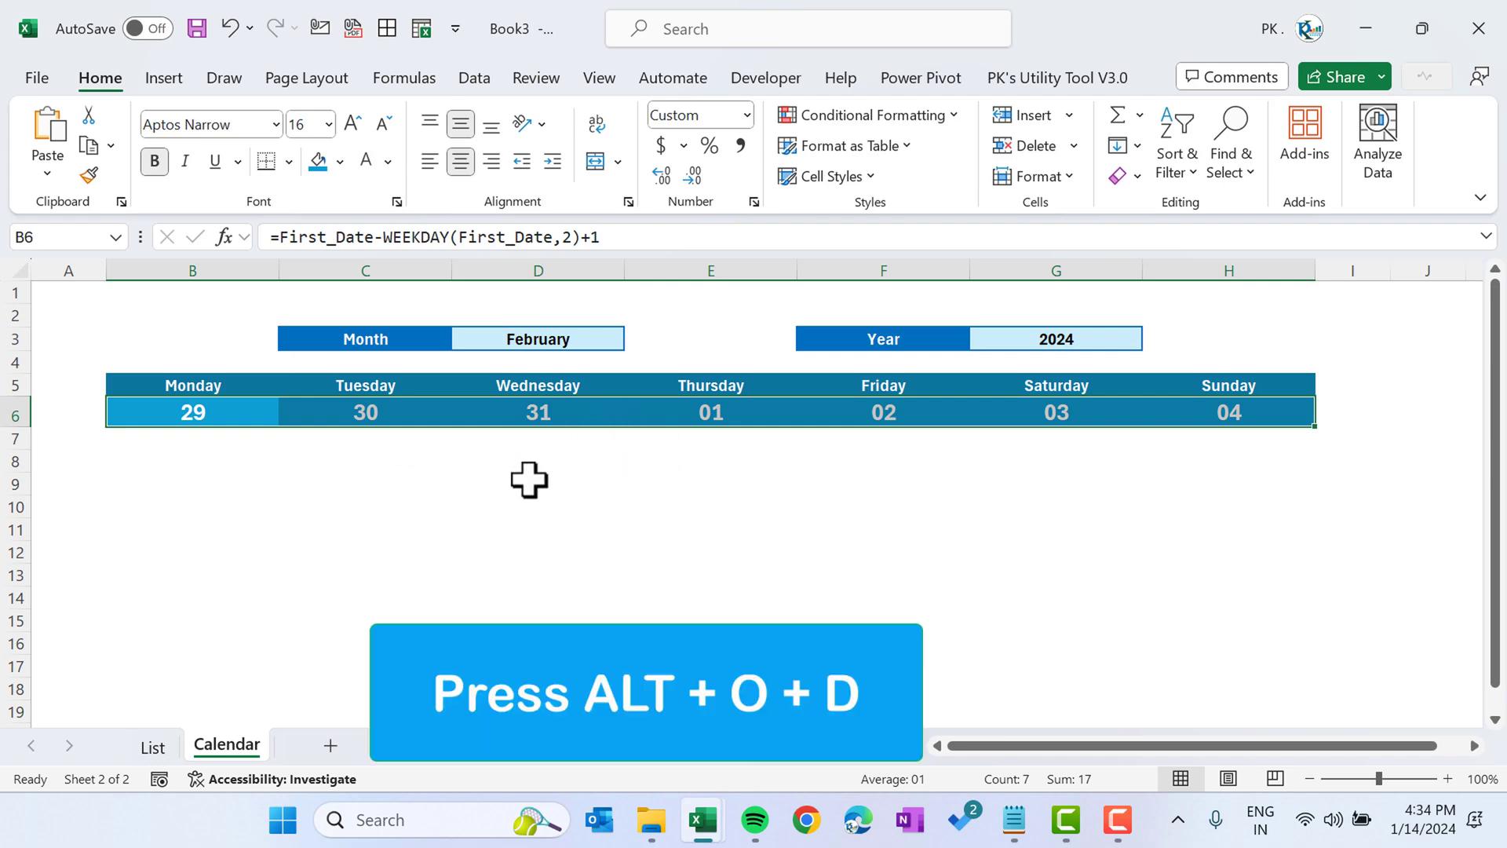
- Create a formula-based conditional formatting rule for B6:H6 with the condition =Month(B6)<>Month(First_Date)
key("alt+o")
key("d")
left_click(267, 414)
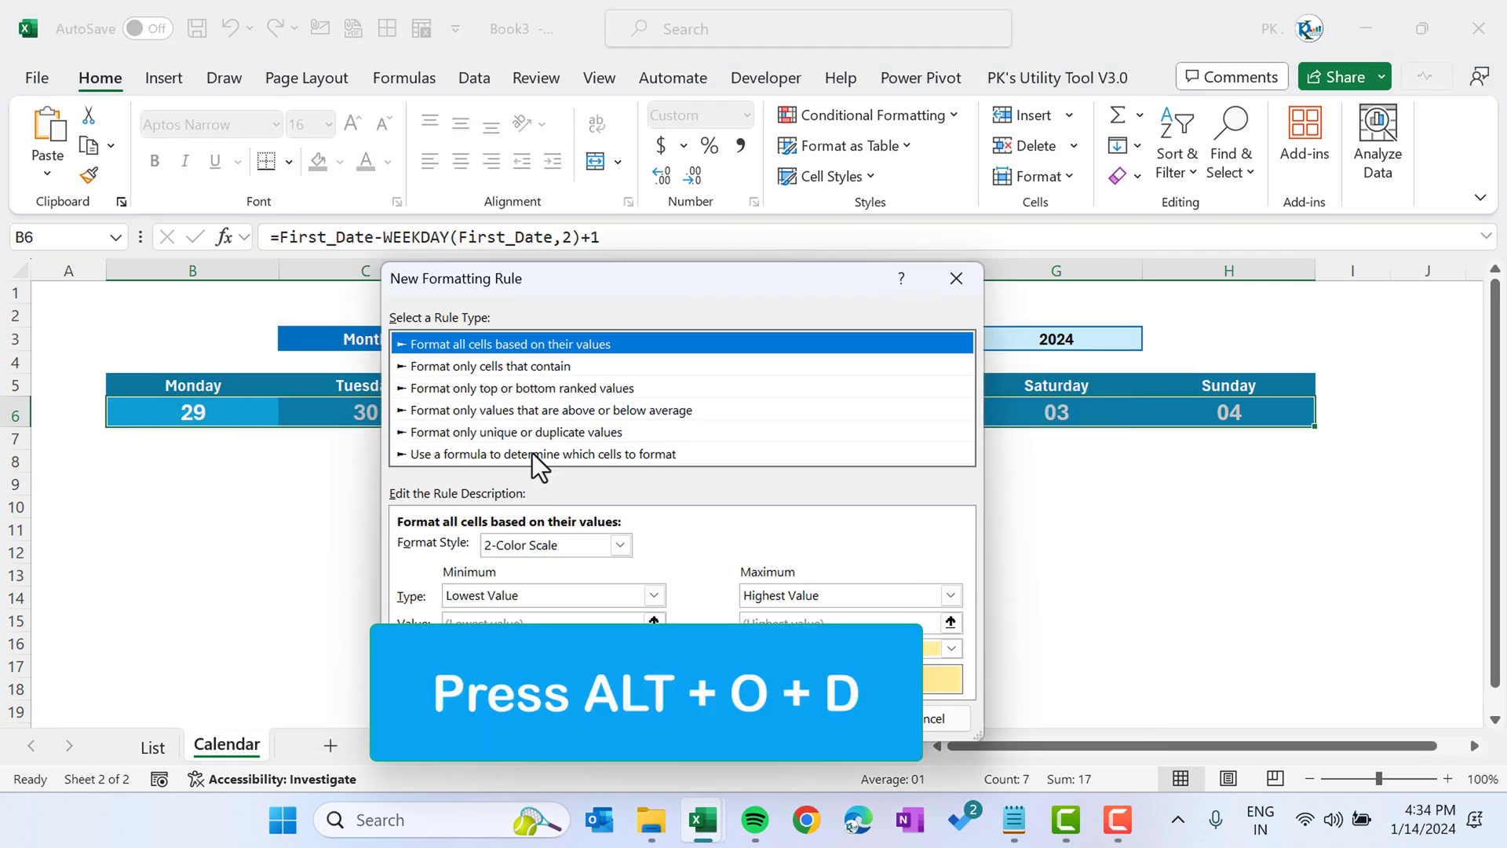
left_click(652, 455)
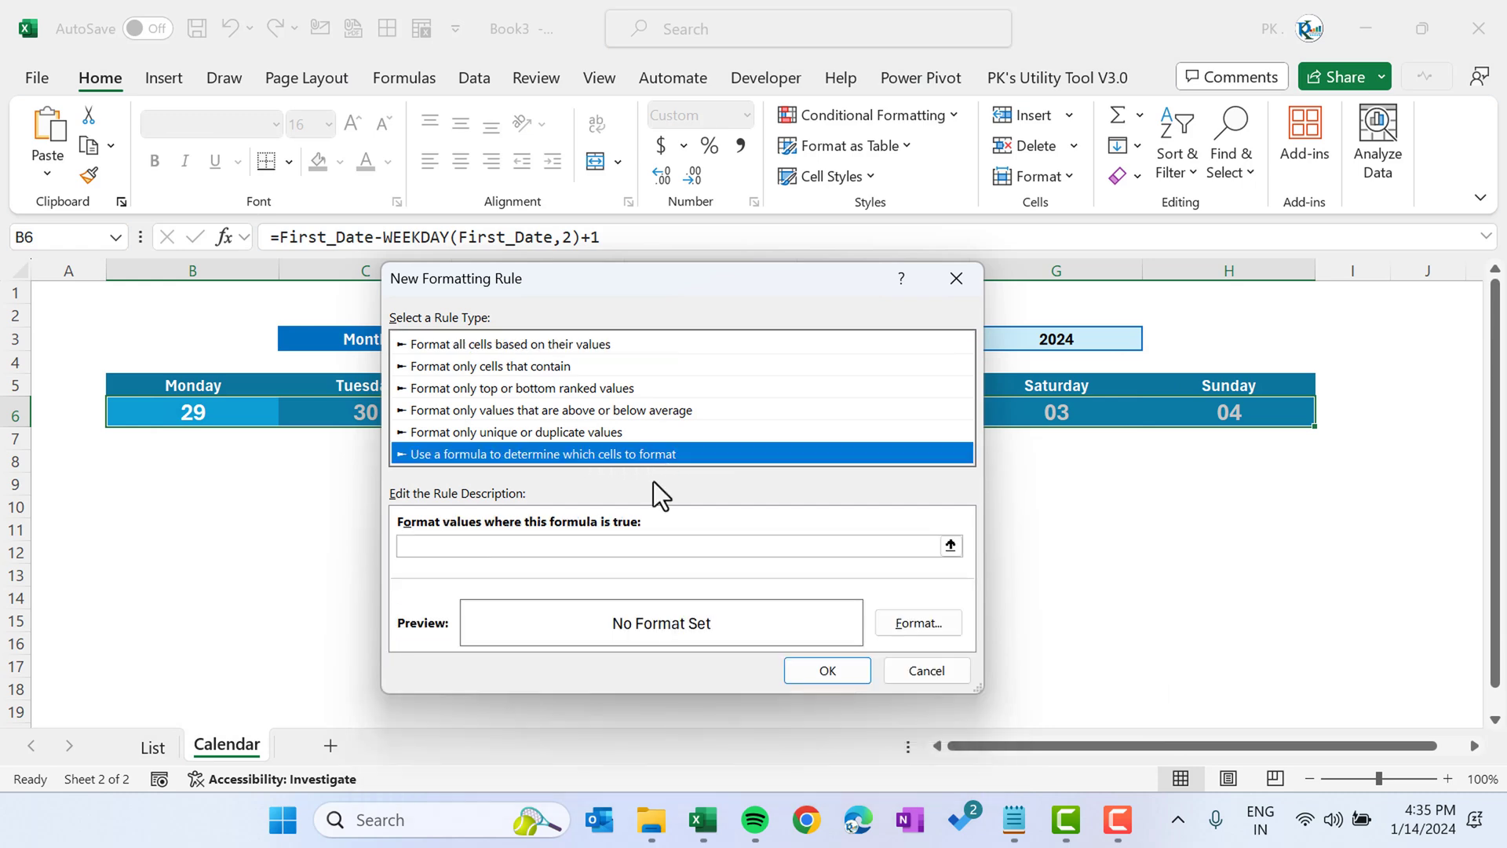
left_click(536, 549)
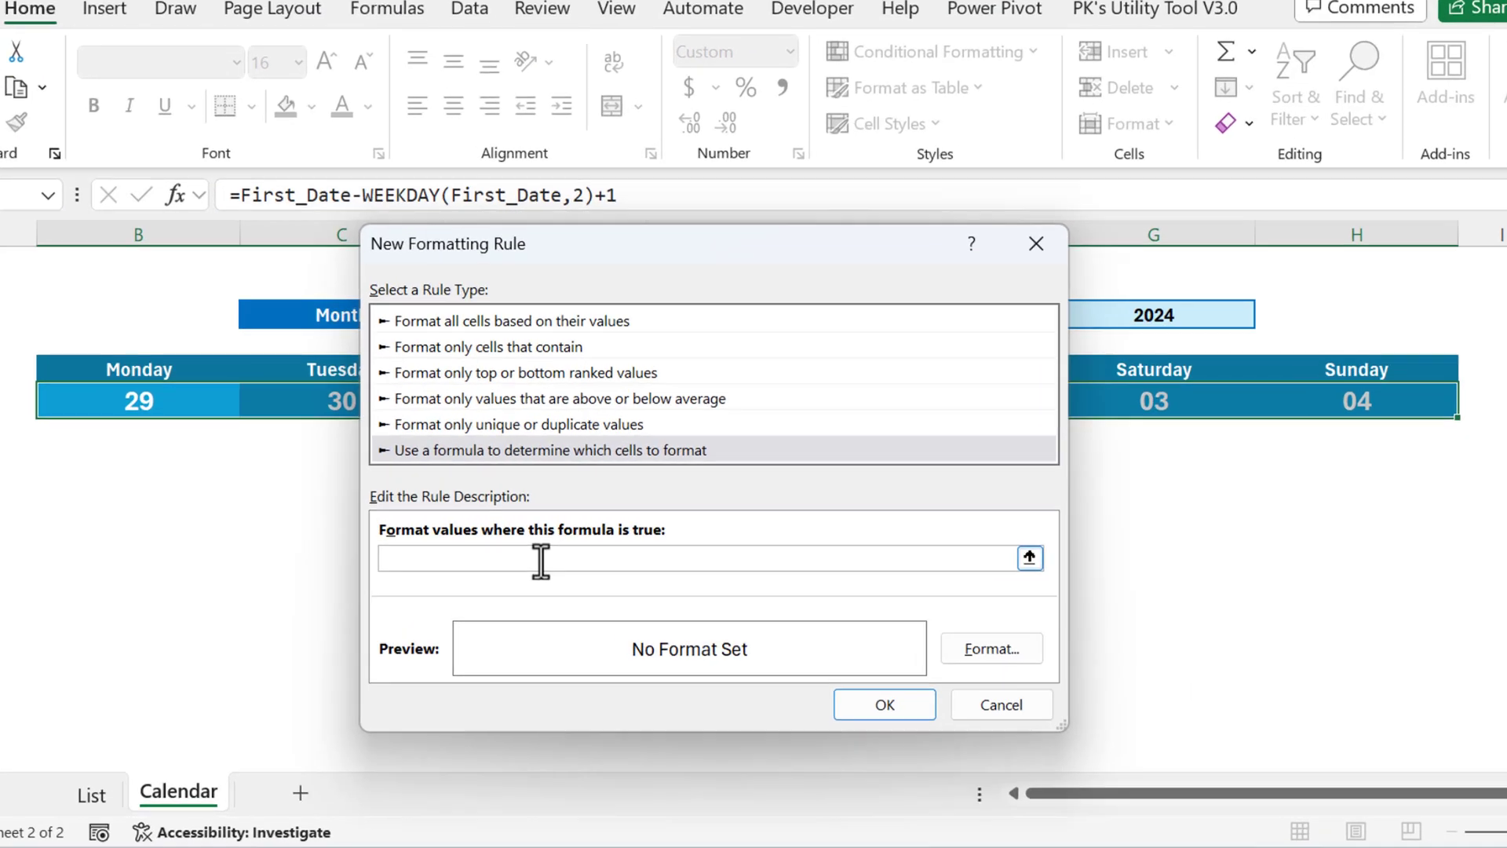
type("=")
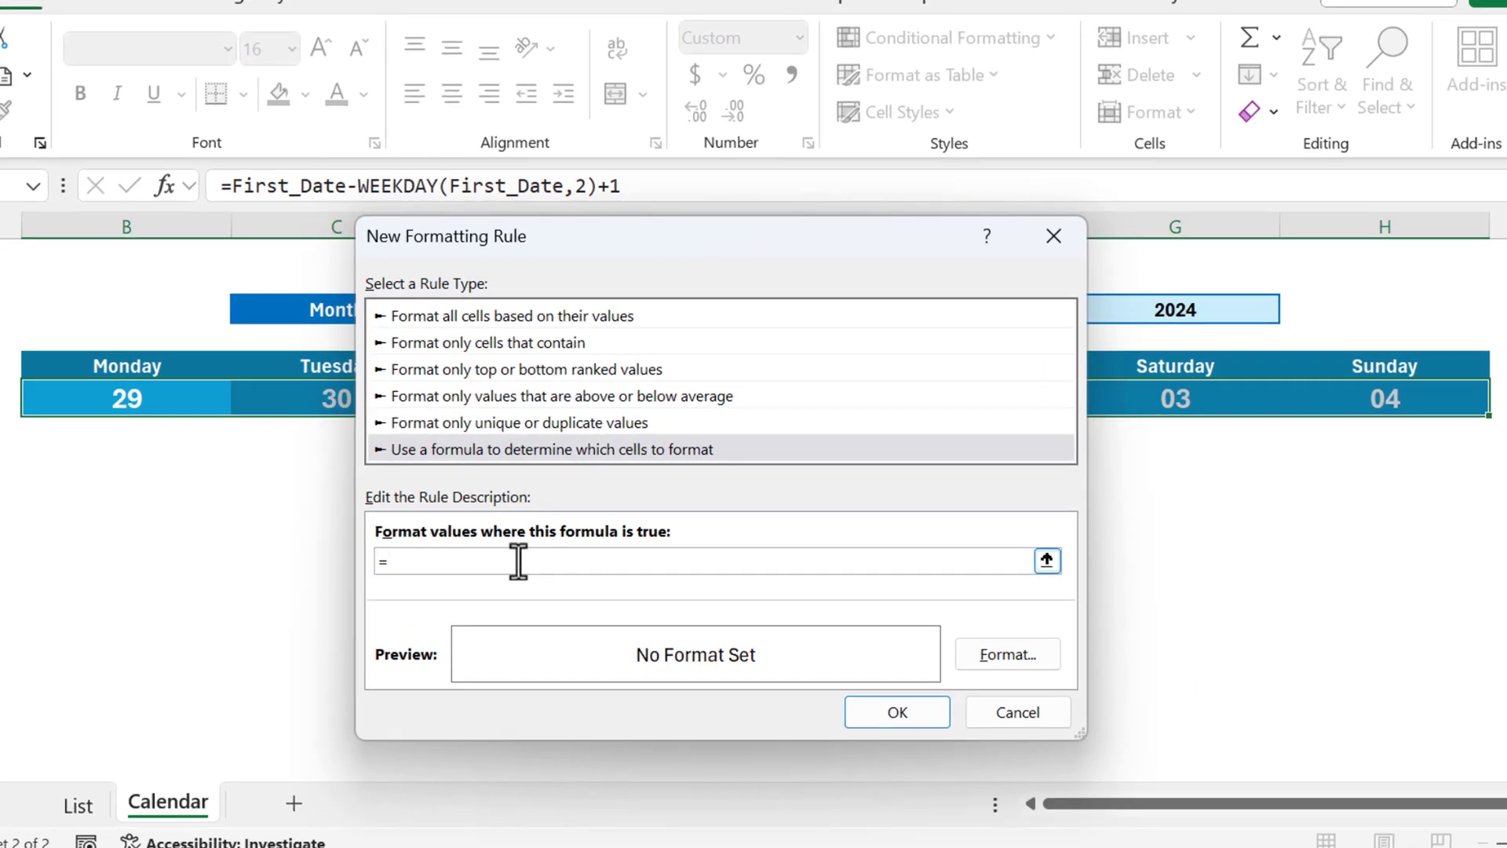
type("Month)")
key("BackSpace")
type("(")
left_click(171, 407)
key("F4")
key("F4")
key("F4")
type(")<>Month(First_Date)")
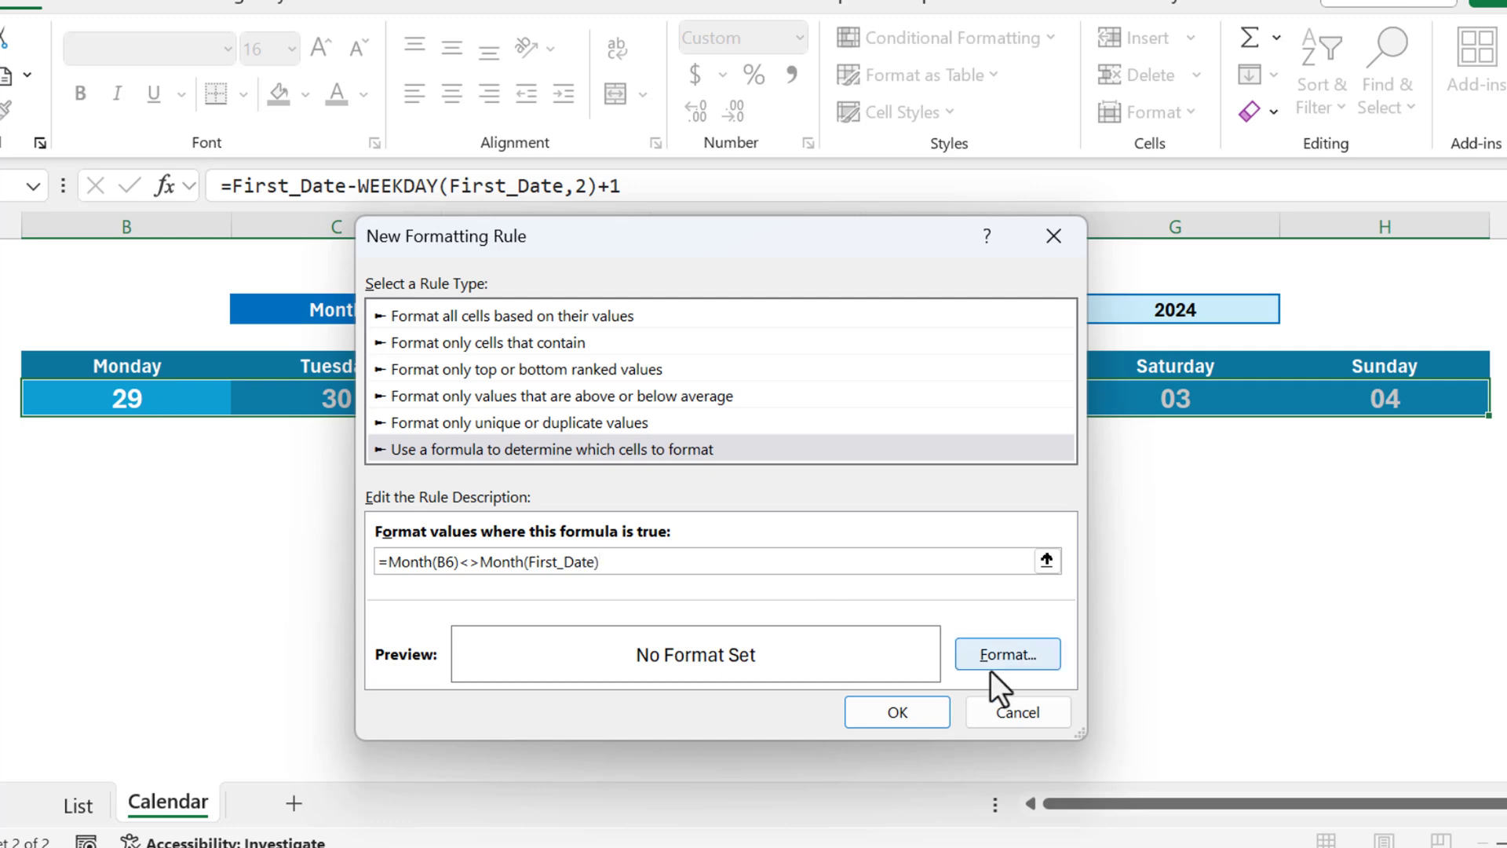
- Give the rule a light blue font color and apply it to the date row
left_click(1008, 654)
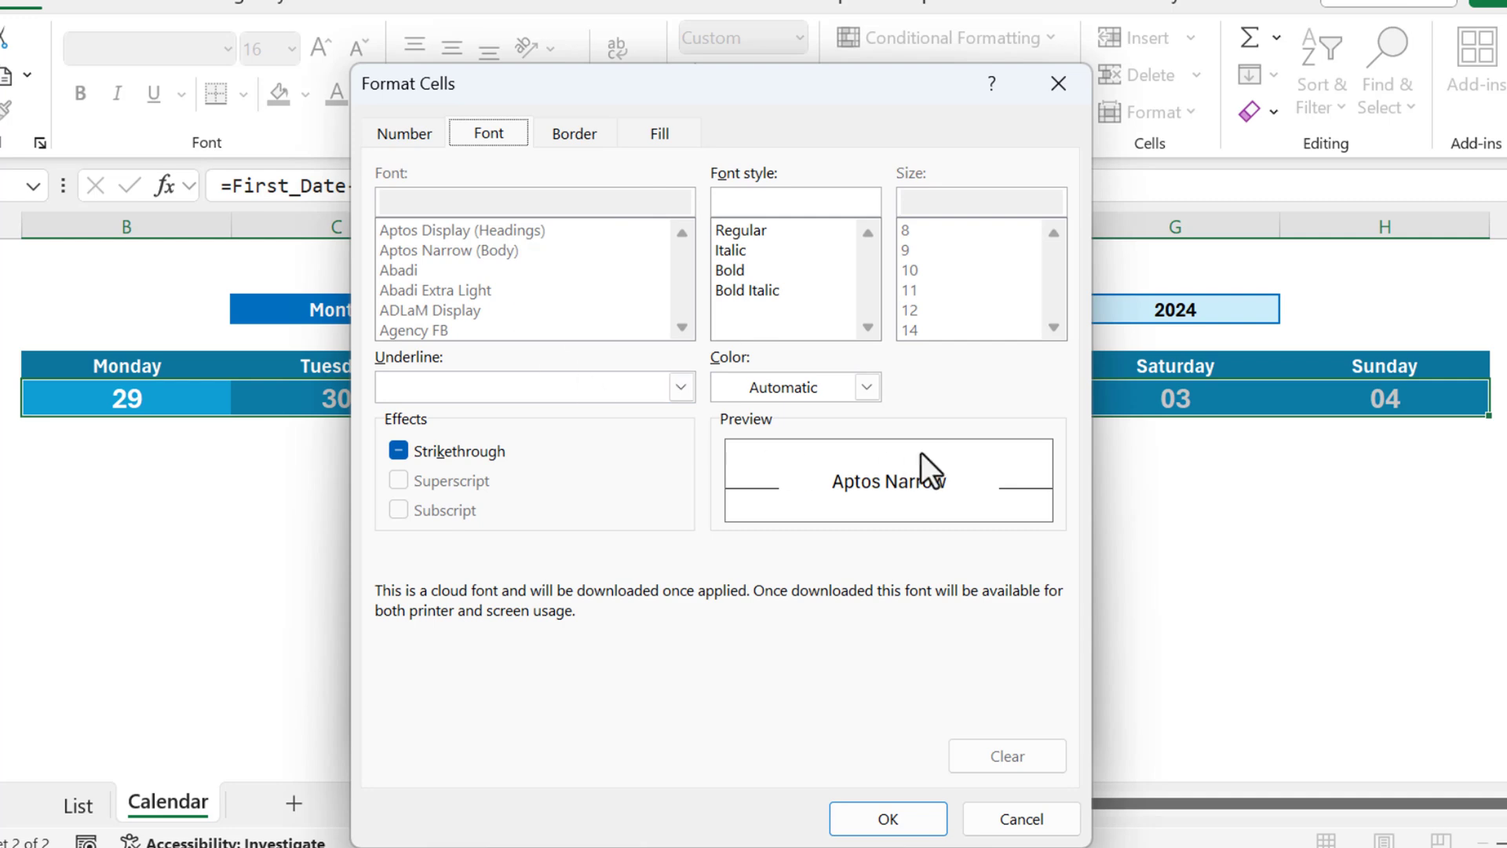
left_click(868, 388)
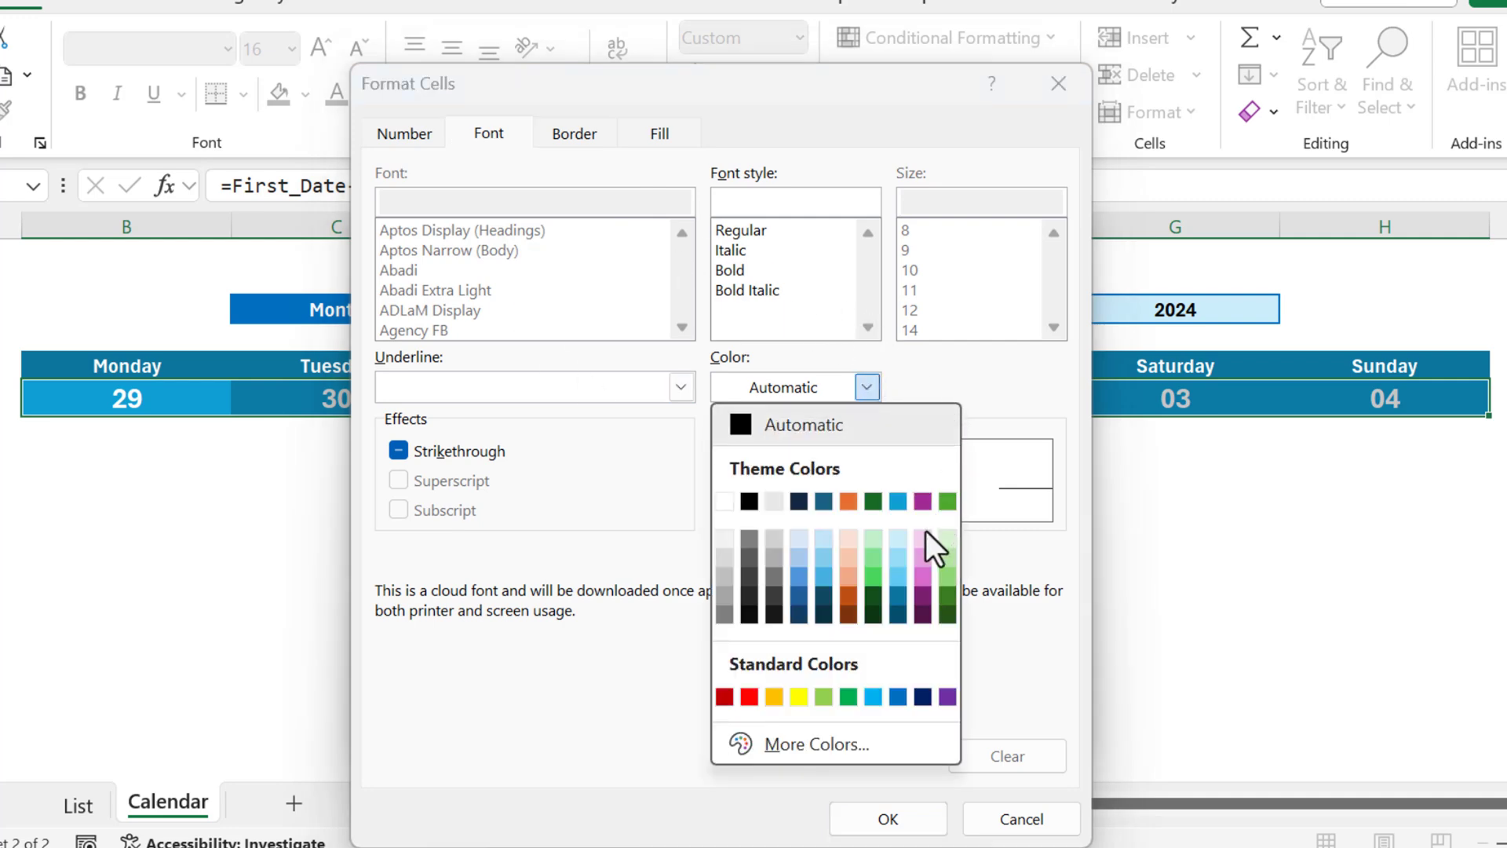
left_click(901, 557)
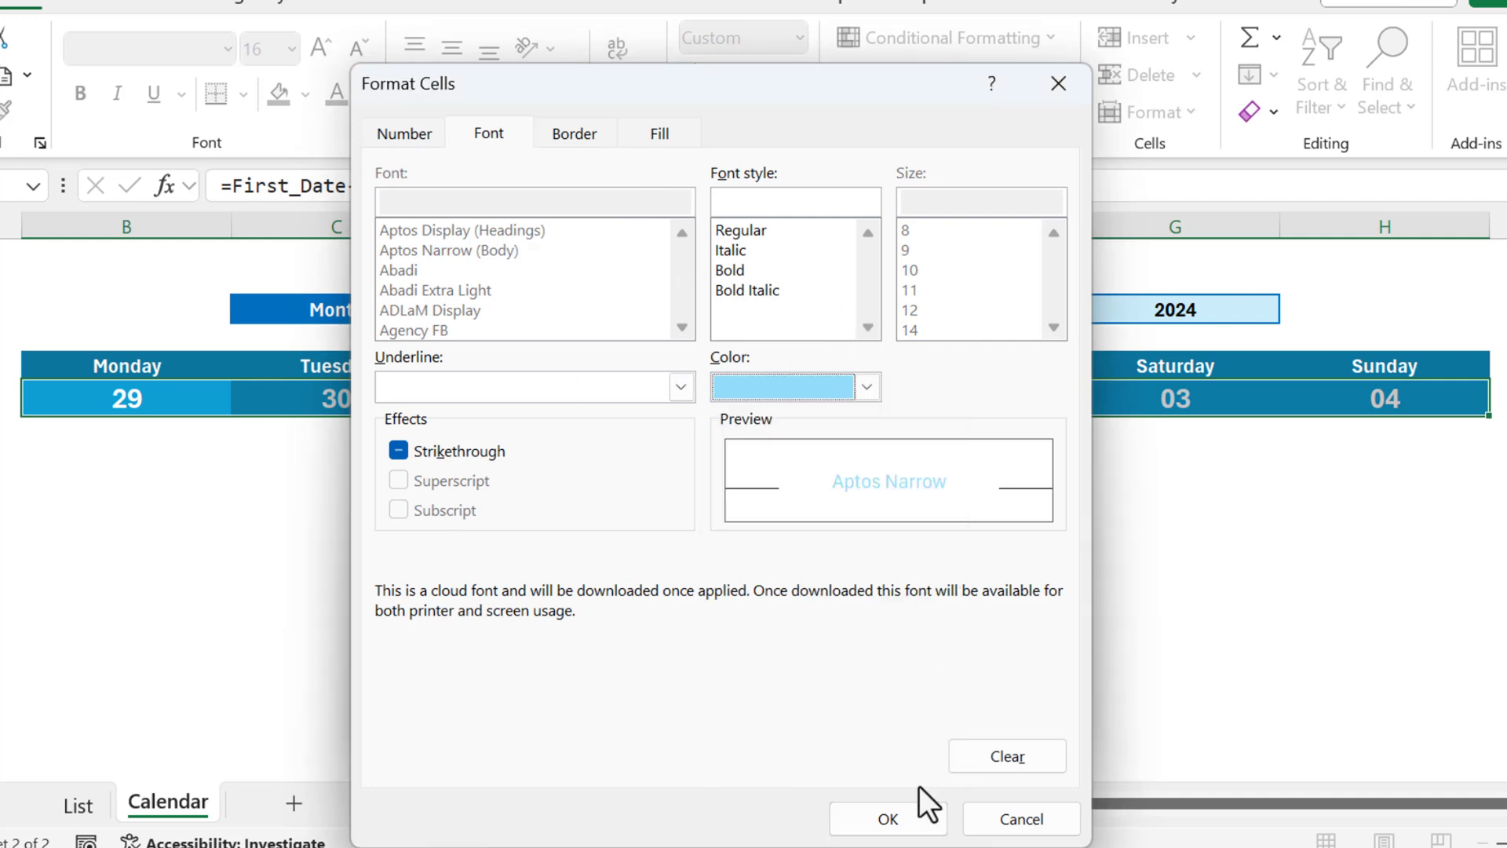
left_click(918, 812)
left_click(898, 712)
left_click(1250, 691)
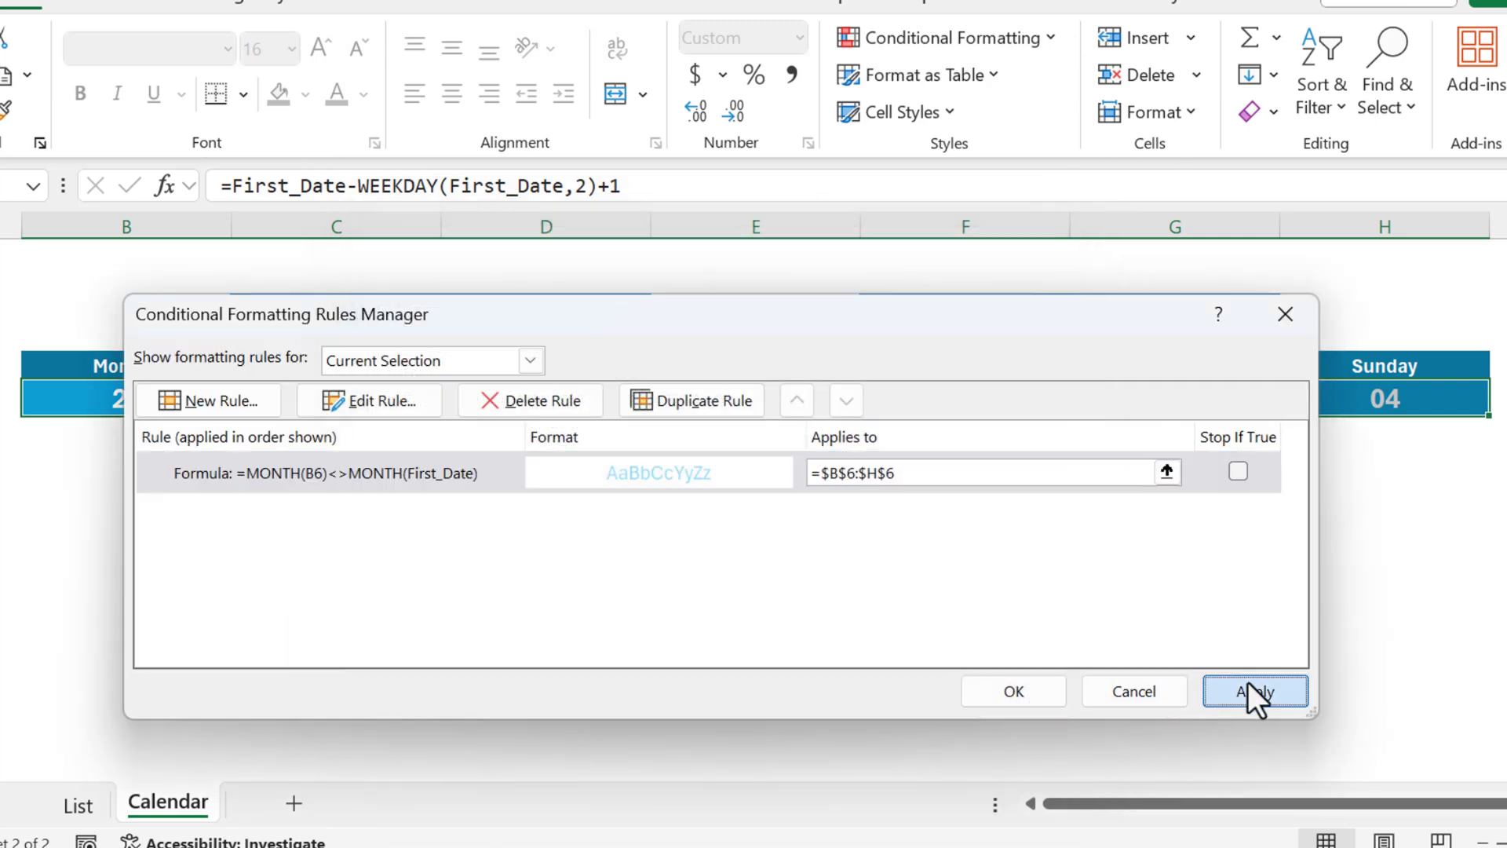
left_click(971, 694)
left_click(673, 601)
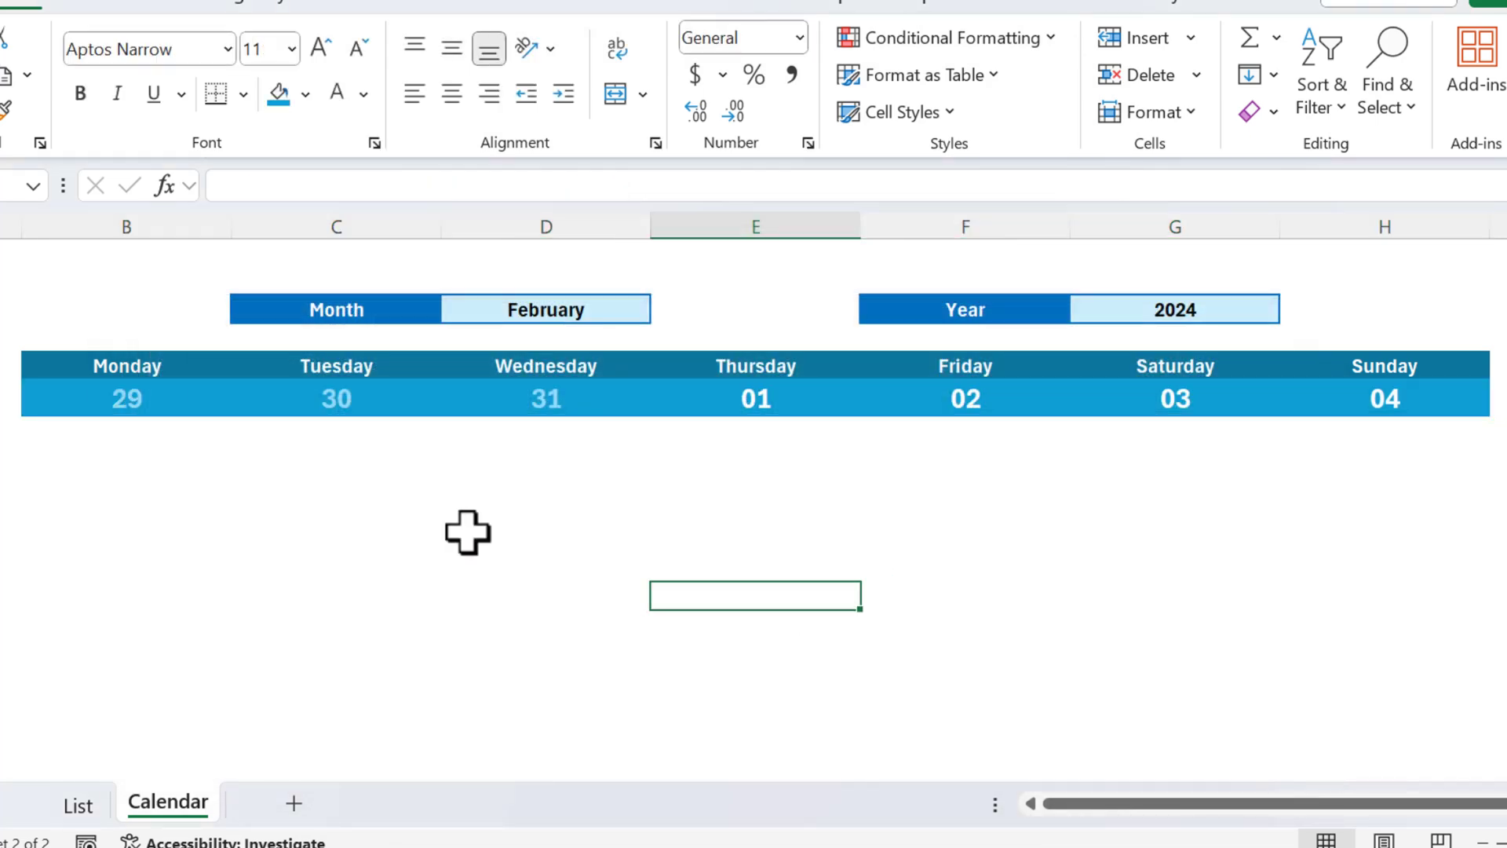
- Check the dimmed previous-month dates in the date row and set the selected month to January
left_click(134, 395)
left_click_drag(550, 398, 190, 397)
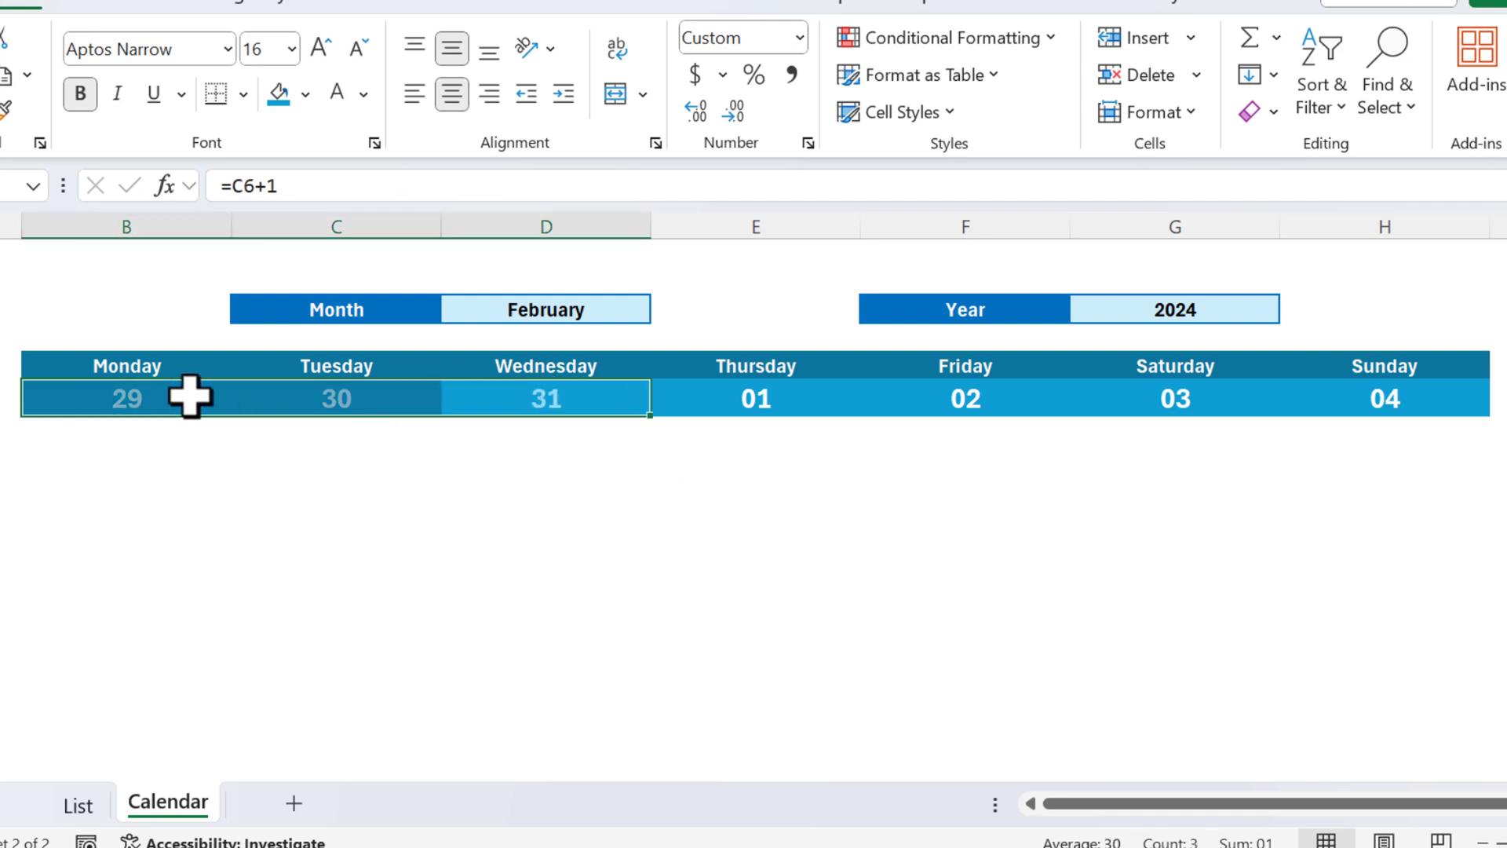
left_click(773, 388)
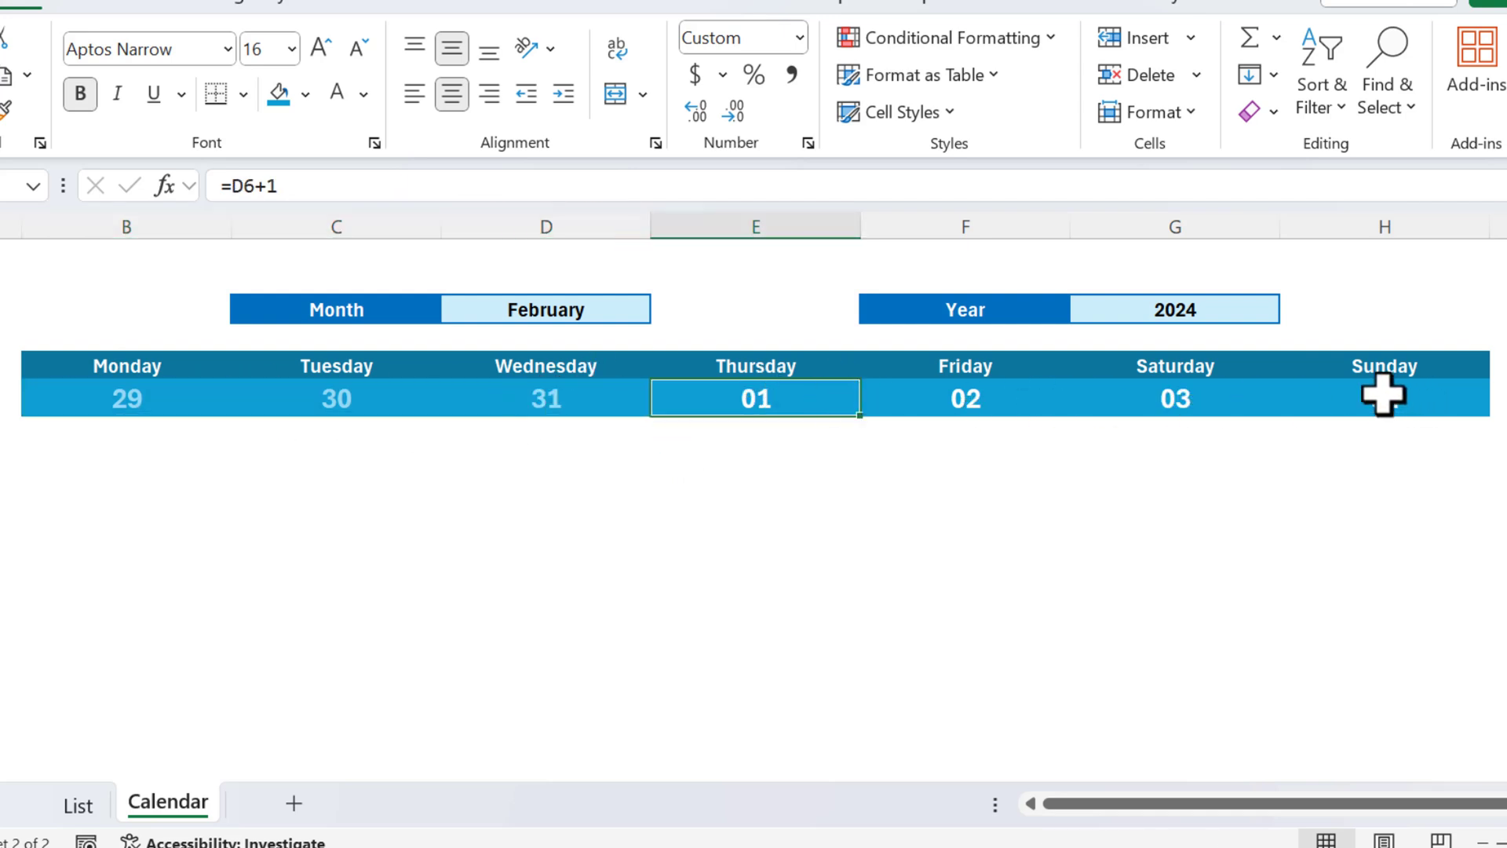
left_click(561, 315)
left_click(663, 309)
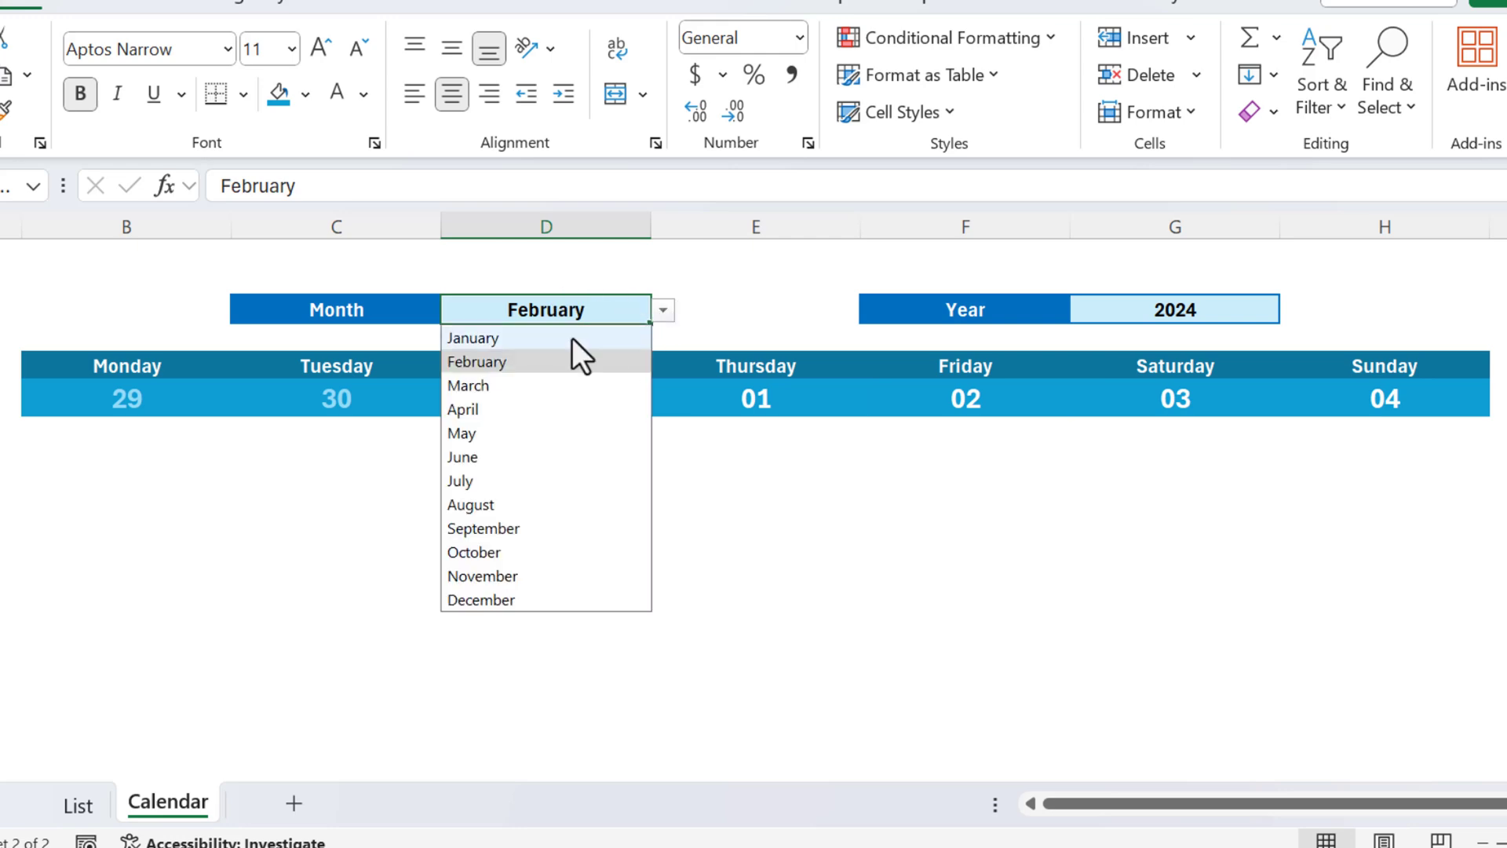
left_click(573, 338)
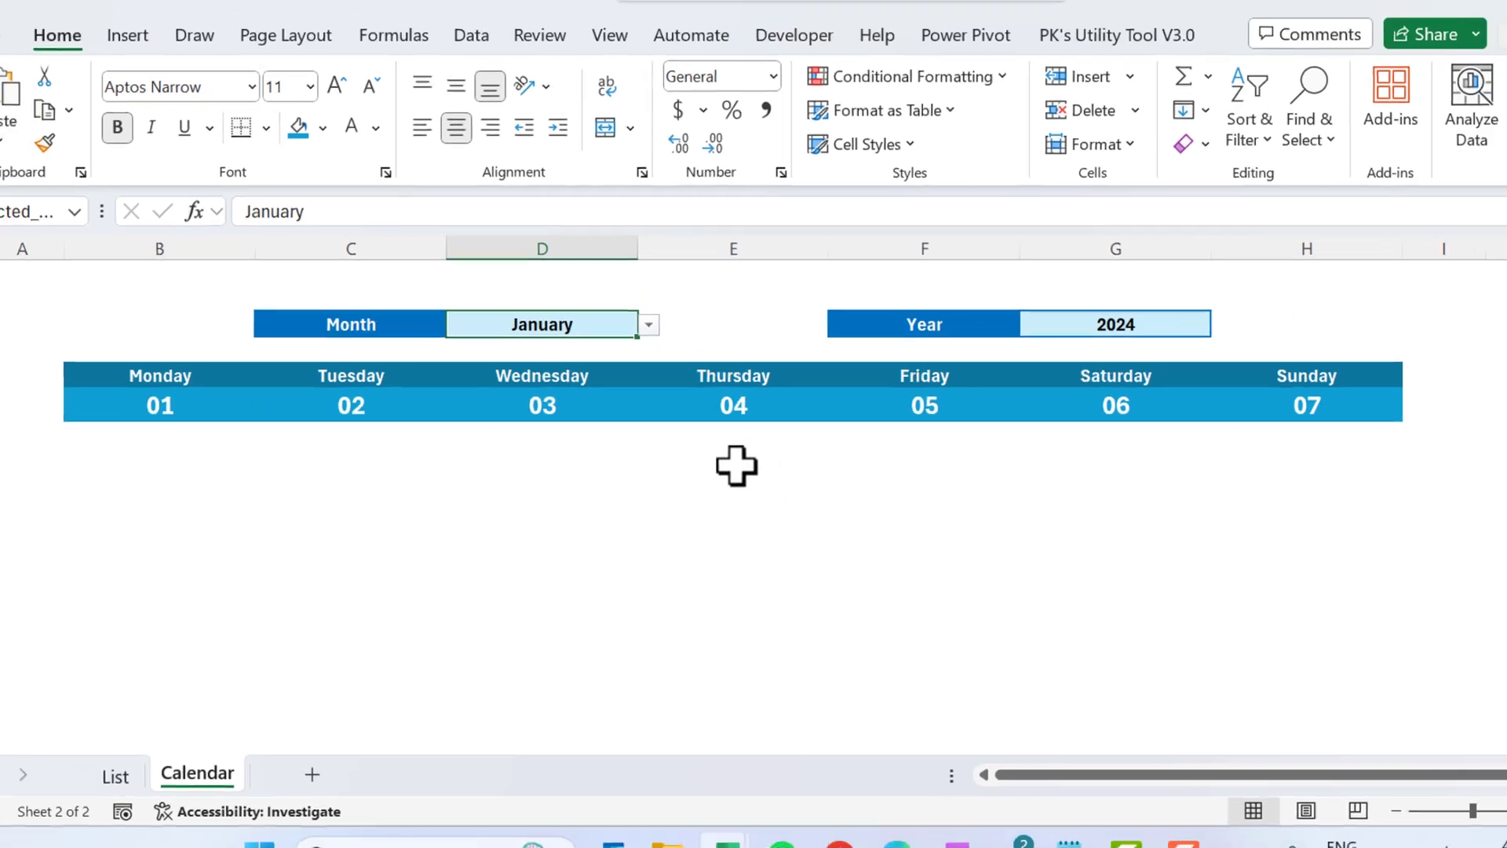
- Increase the height of row 7 and apply light blue outline and inside borders to B5:H7
left_click(127, 432)
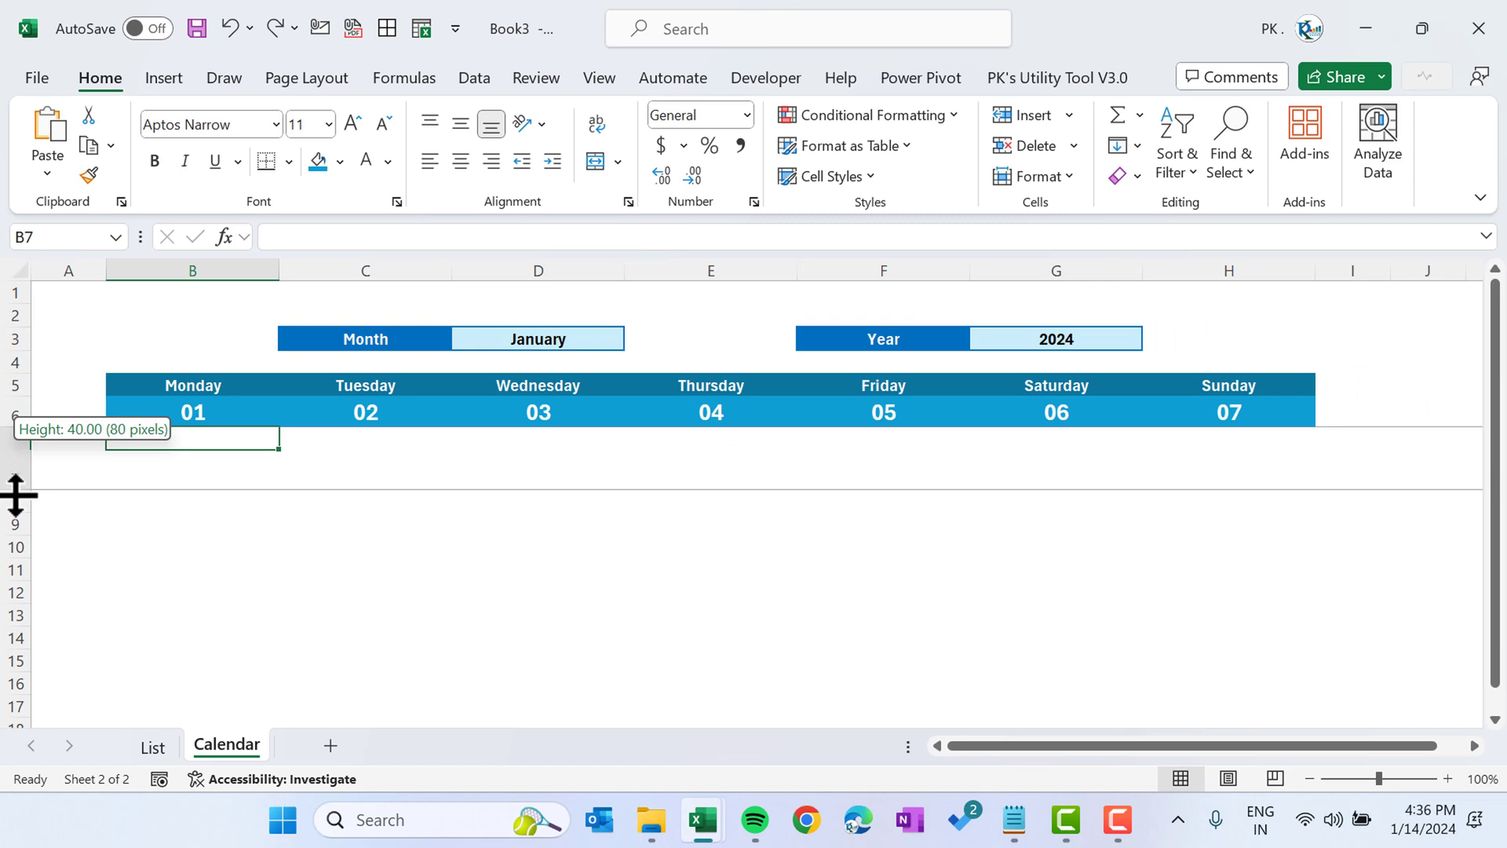
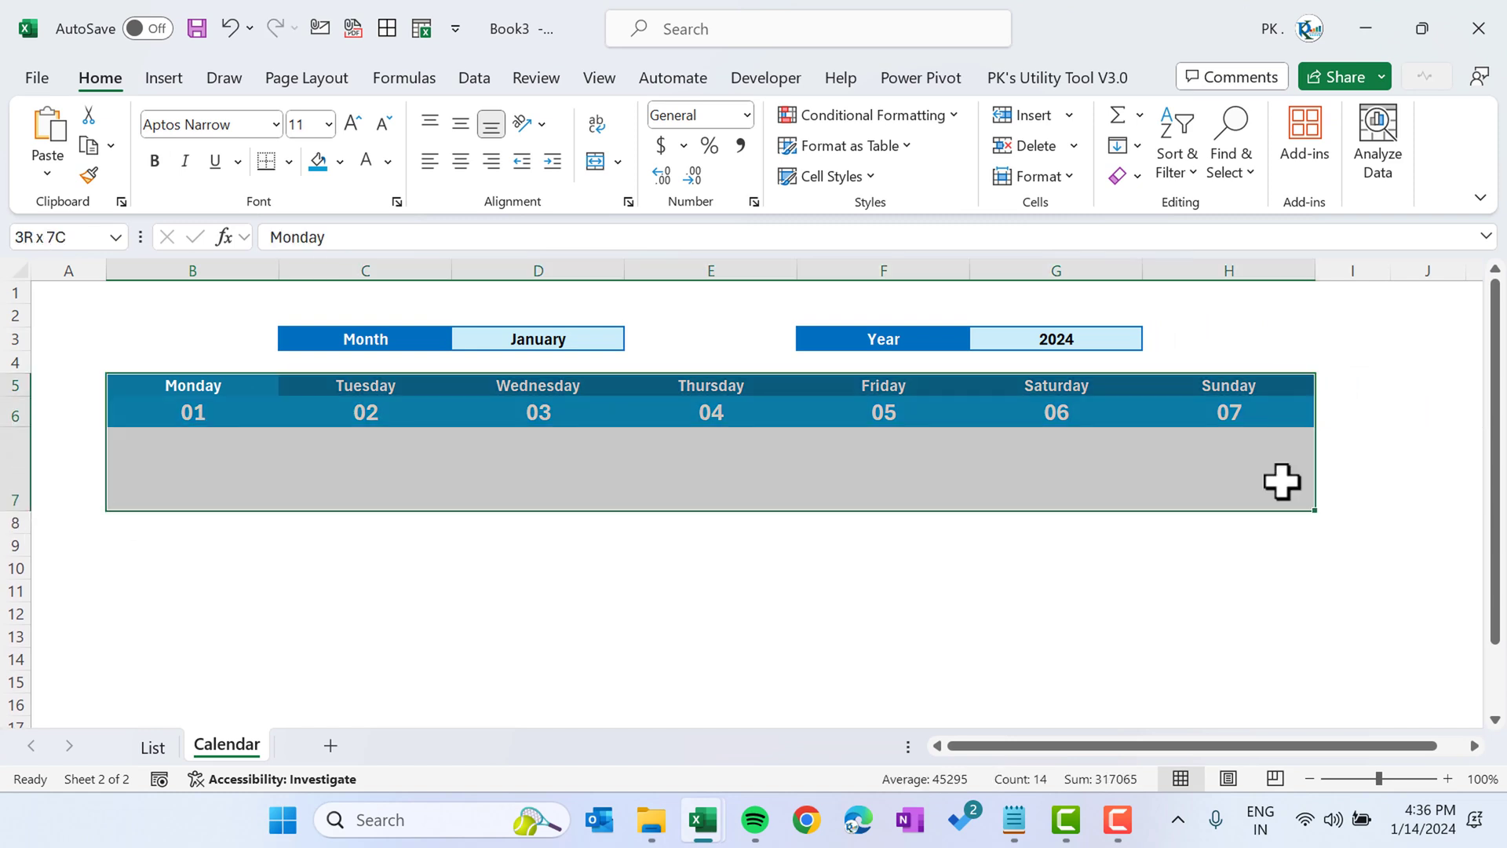
key("ctrl+1")
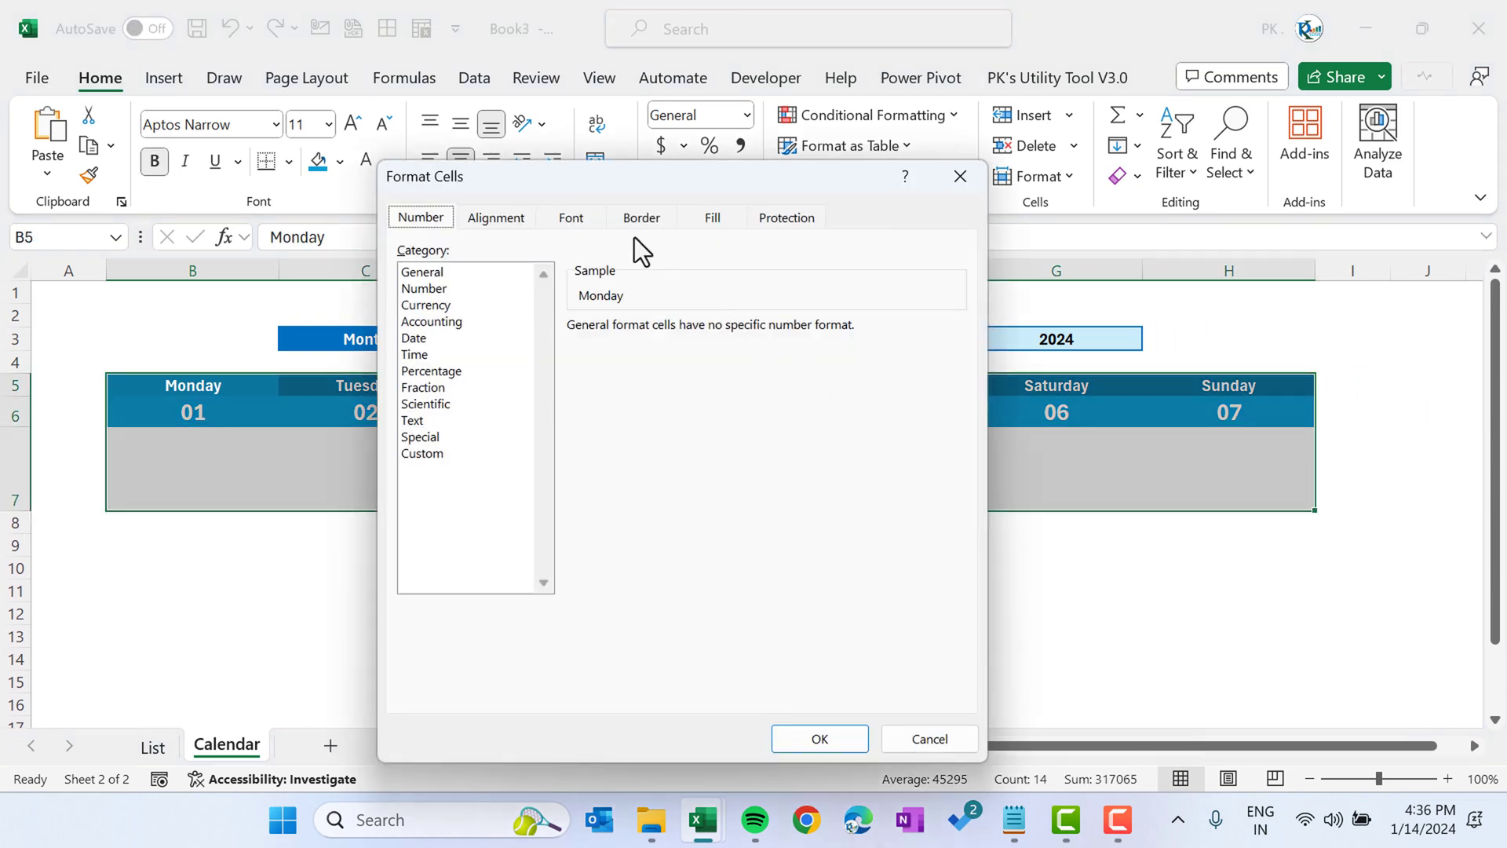
left_click(633, 221)
left_click(536, 478)
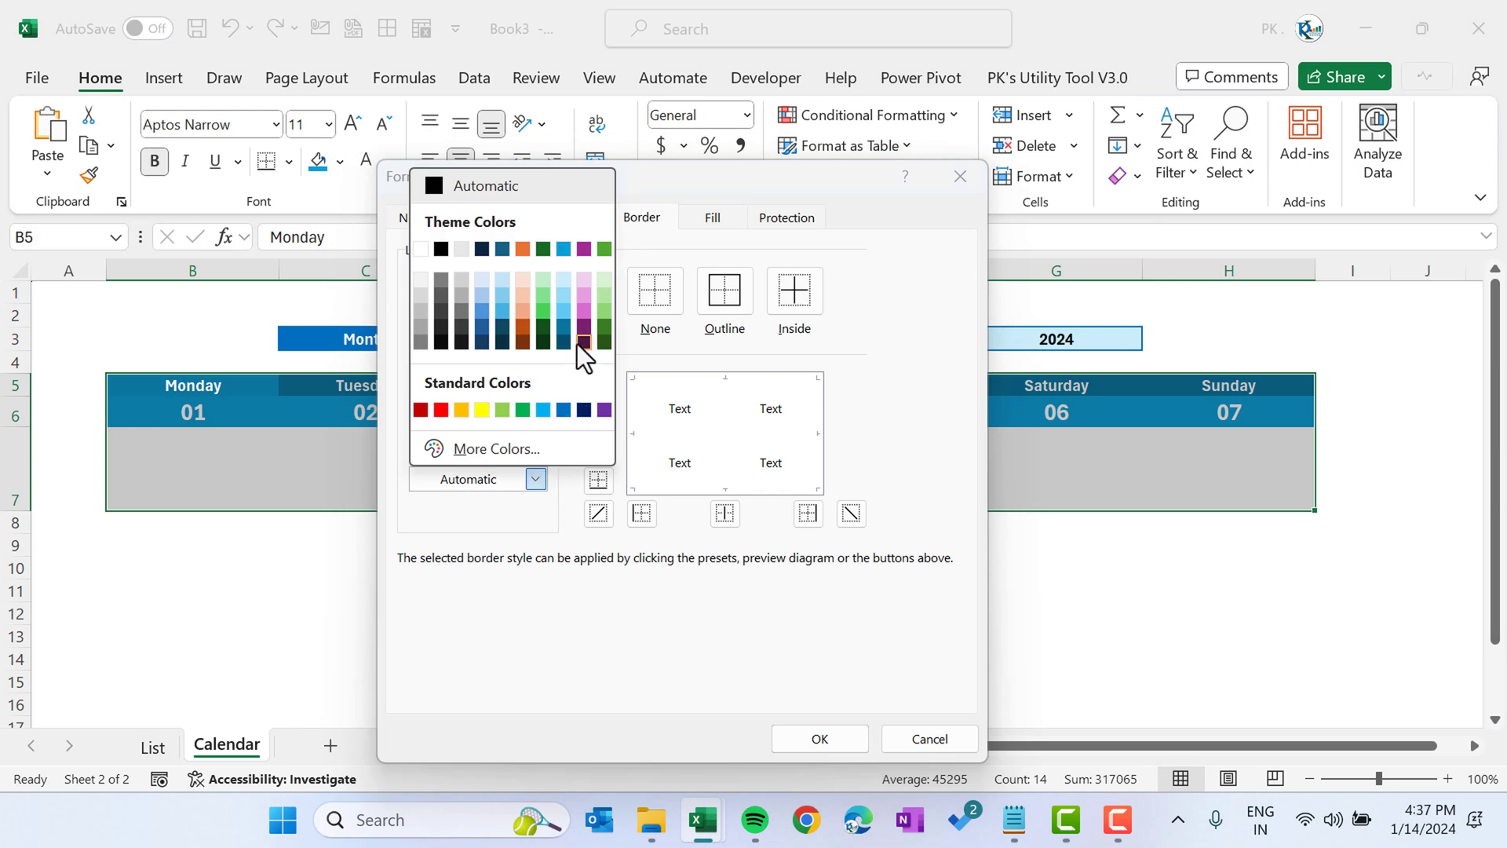
left_click(563, 297)
left_click(727, 299)
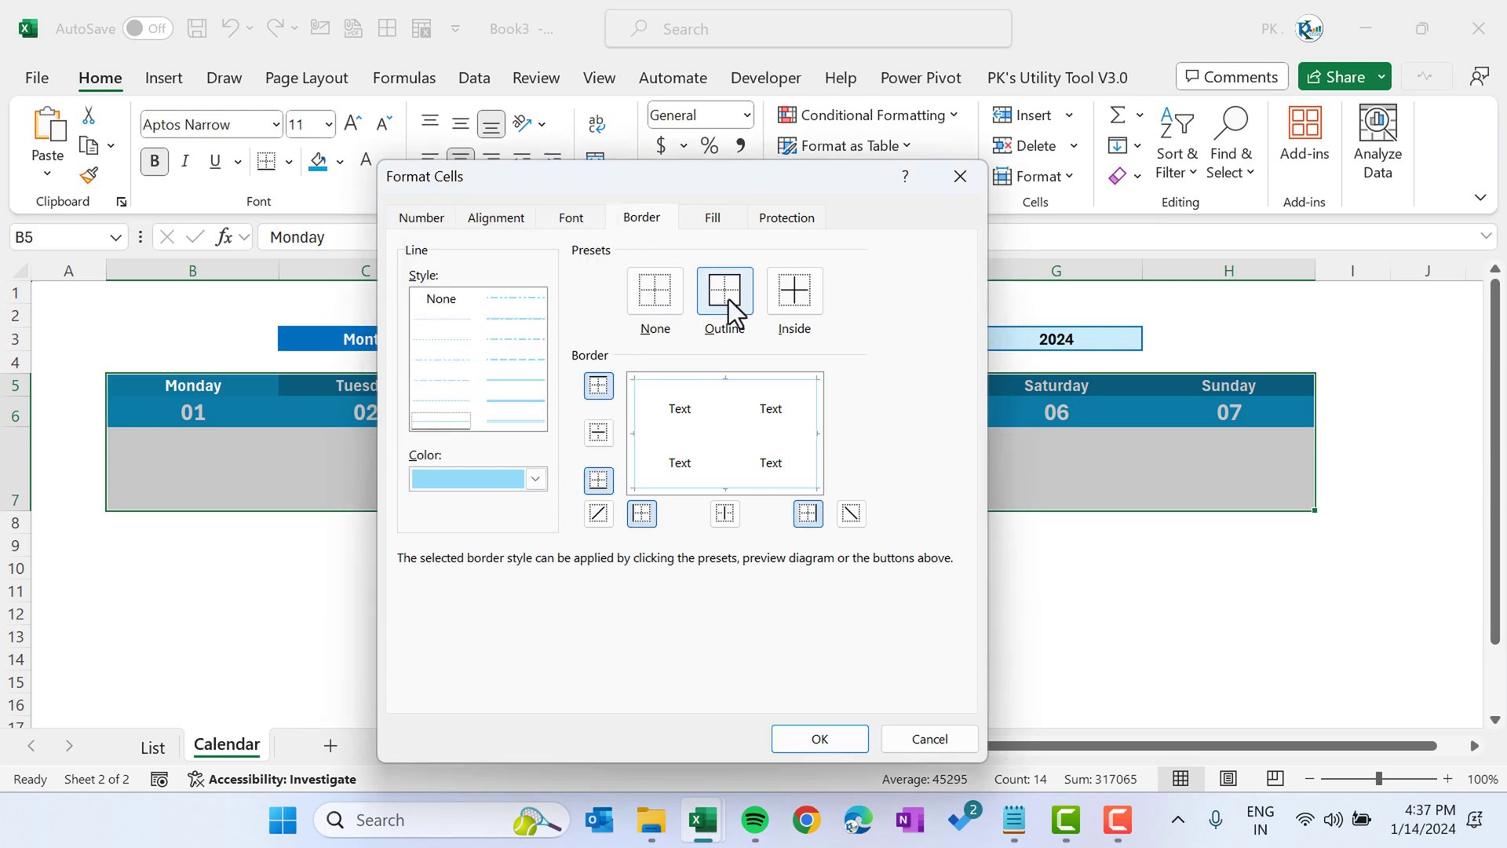
left_click(791, 303)
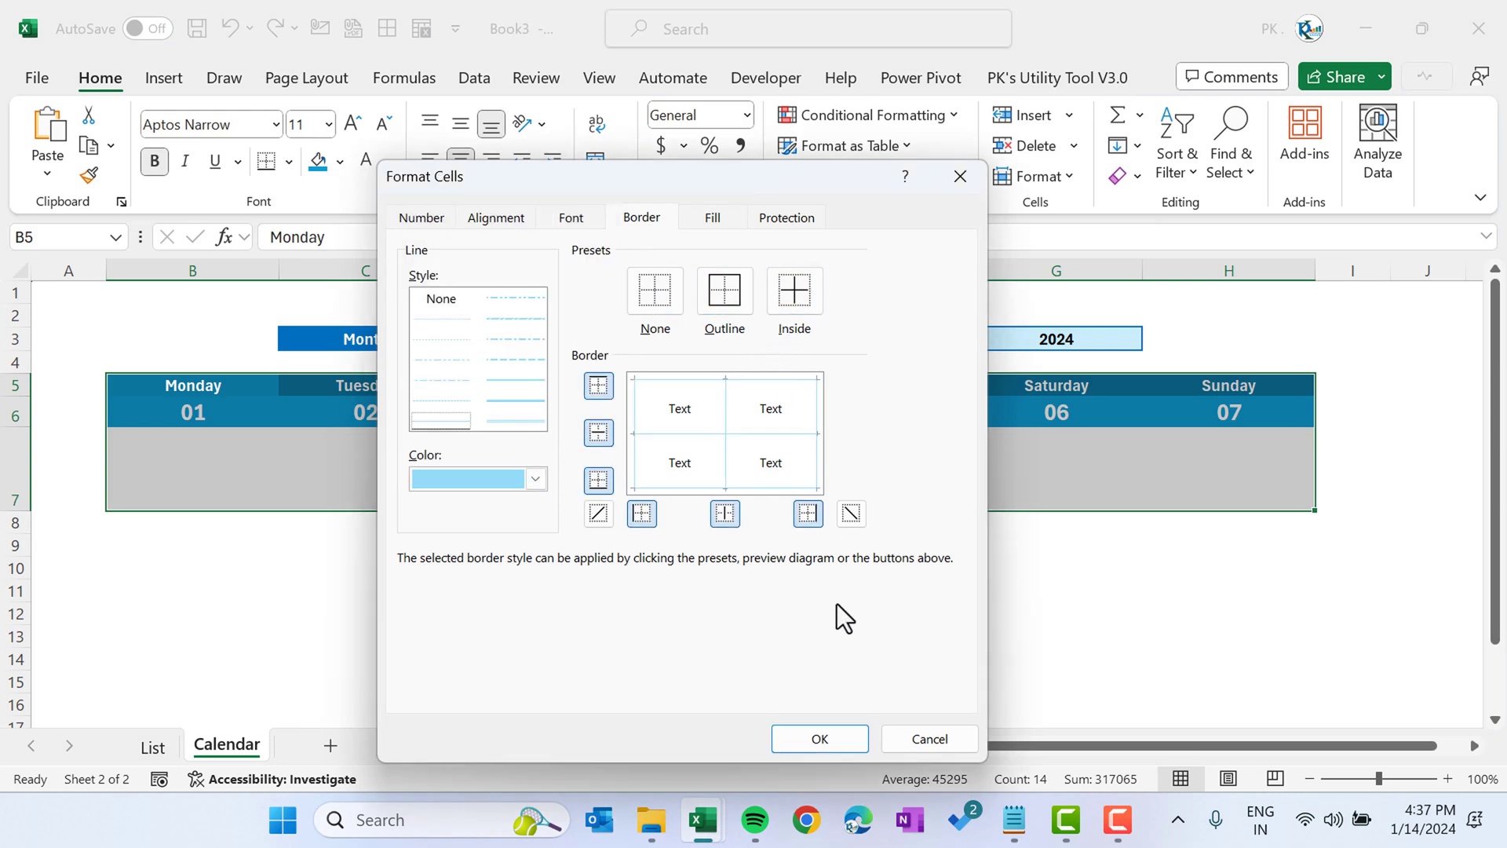
left_click(818, 738)
left_click(680, 521)
left_click(263, 471)
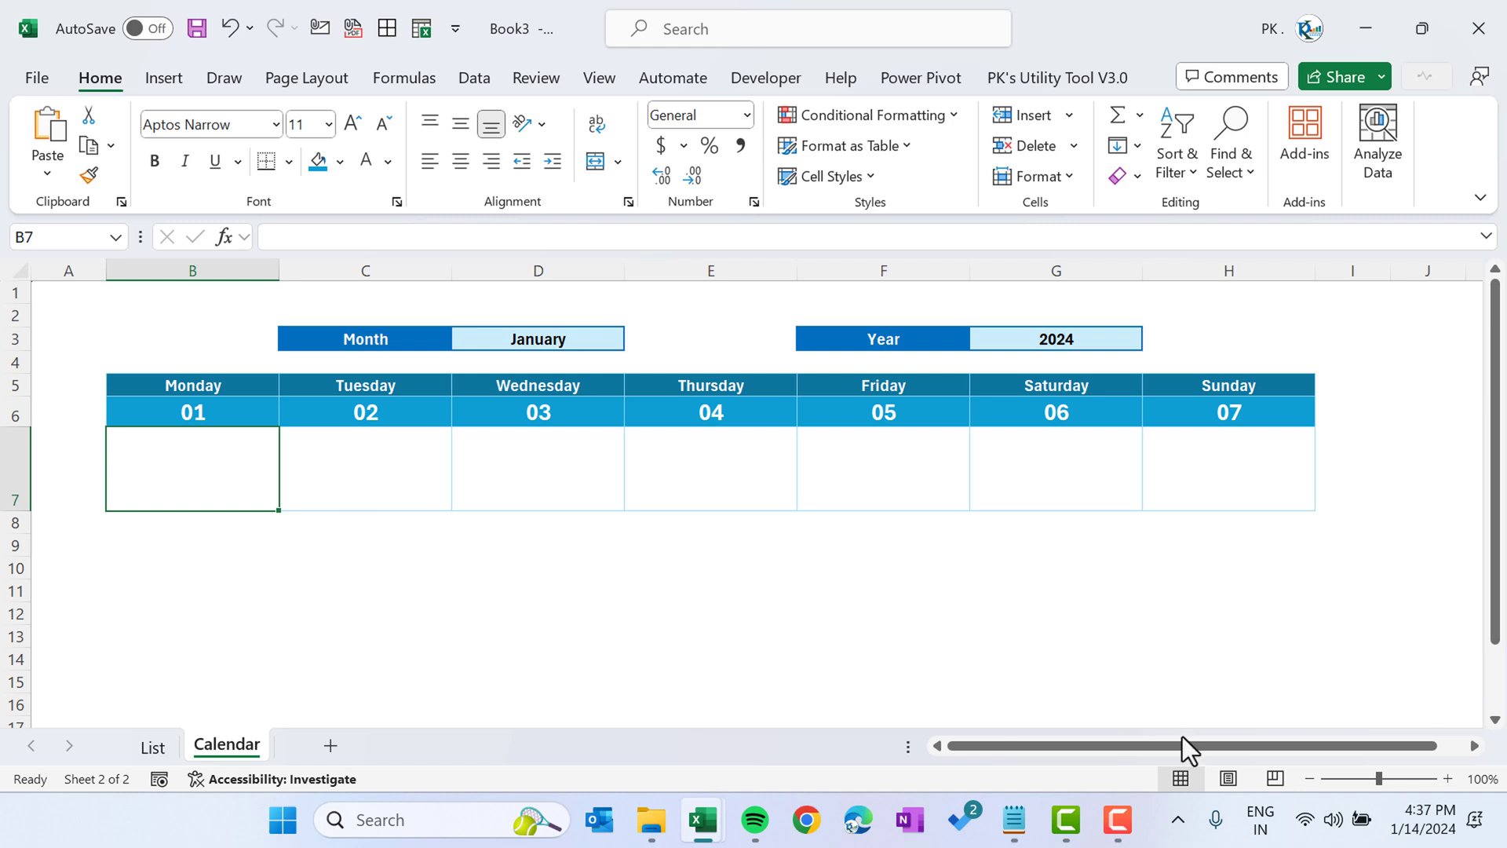
- Enter the test date 1-Jan-24 in cell J6, outside the calendar grid
left_click_drag(1208, 746, 1326, 746)
left_click(1297, 468)
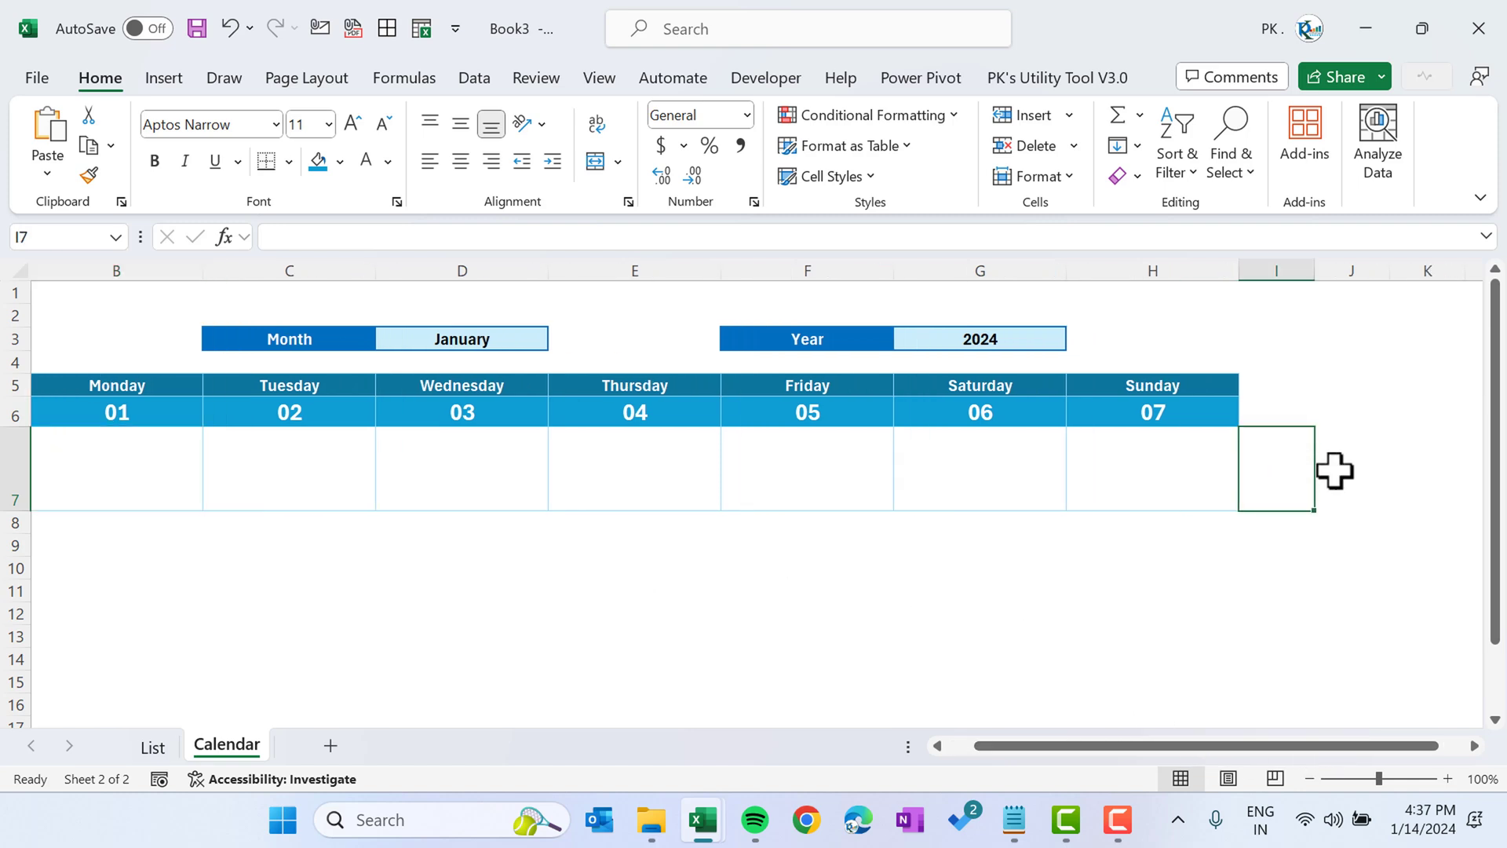
key("Right")
key("Right")
key("Right")
key("Right")
key("Right")
key("Left")
key("Left")
key("Left")
key("Left")
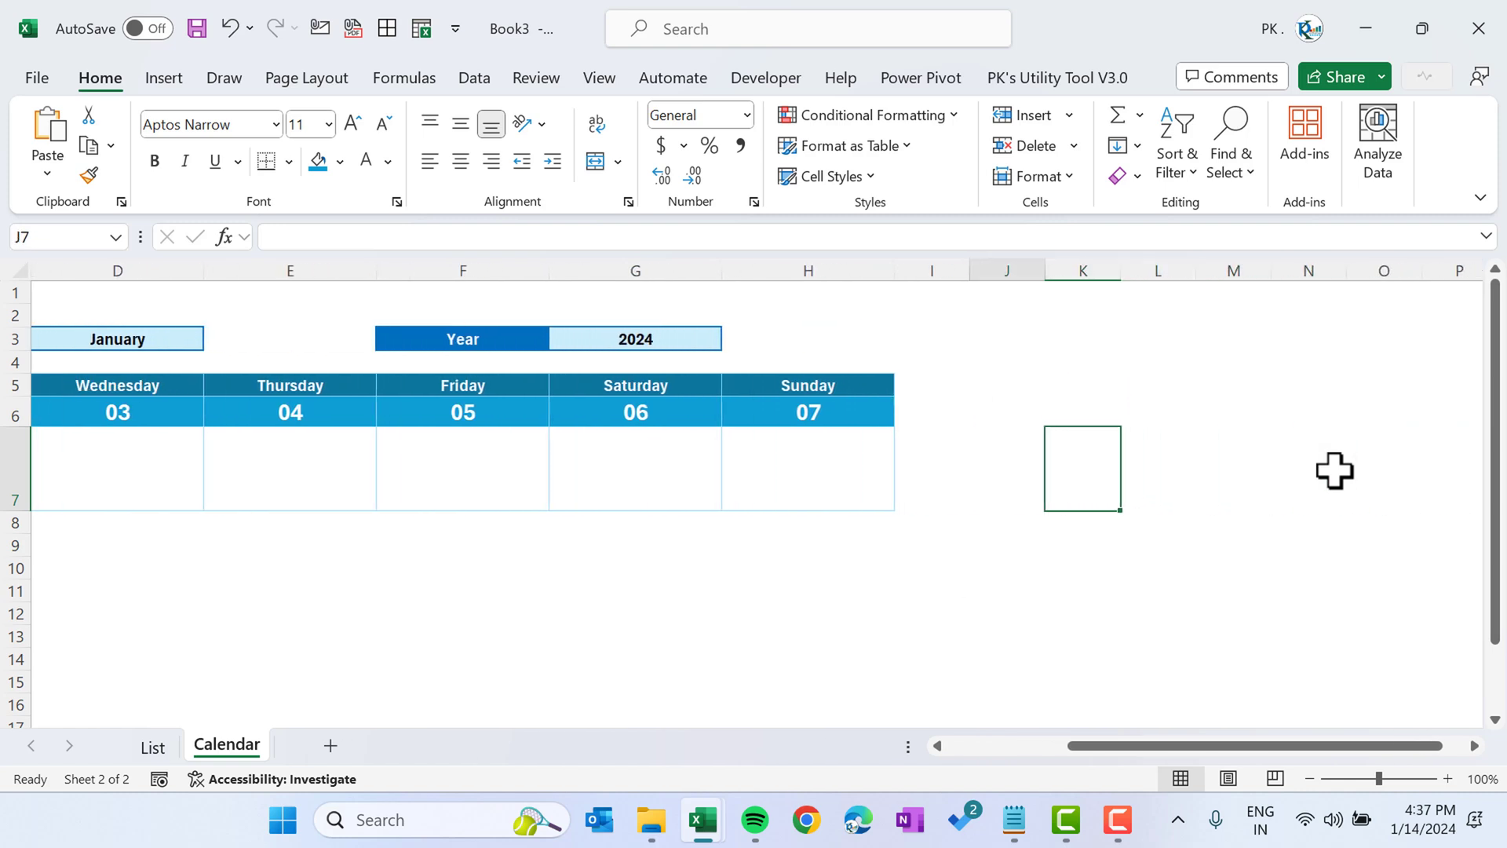
key("Up")
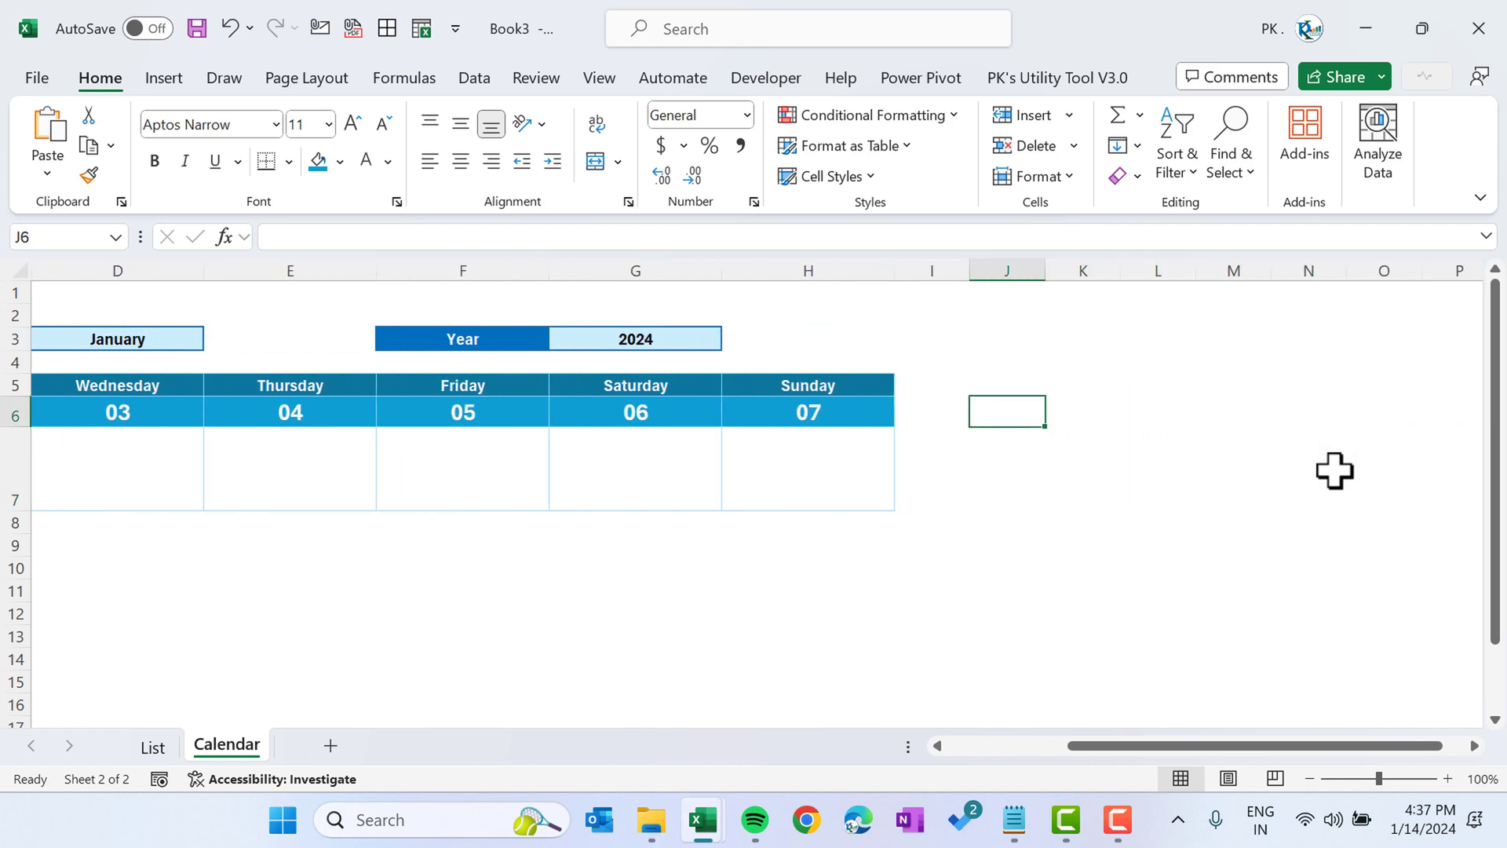
type("1jan24")
key("ctrl+Return")
key("Down")
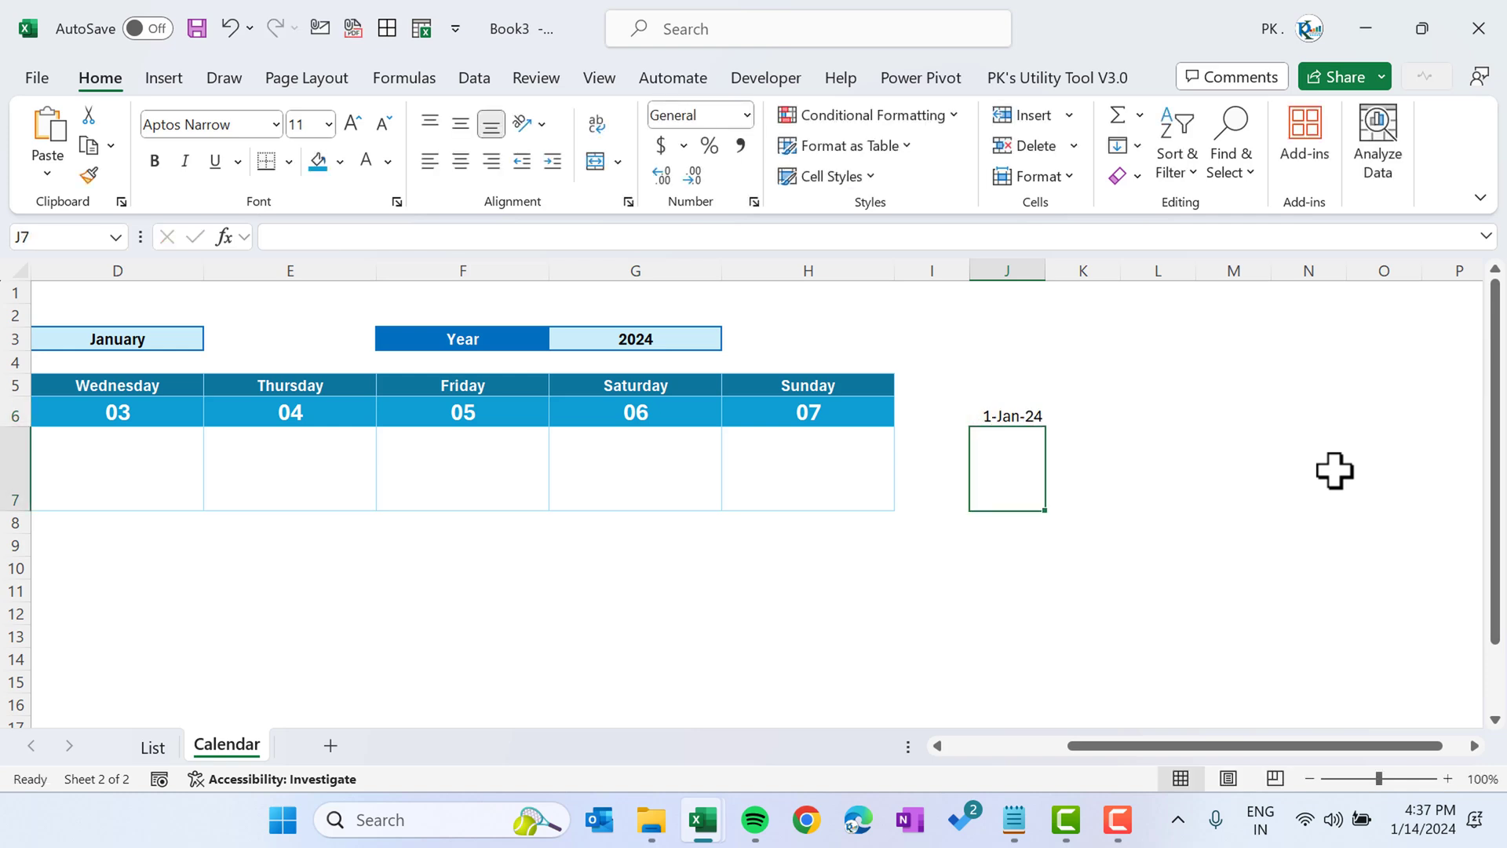
- Widen column J and center the test date in J6
left_click_drag(1046, 272, 1223, 274)
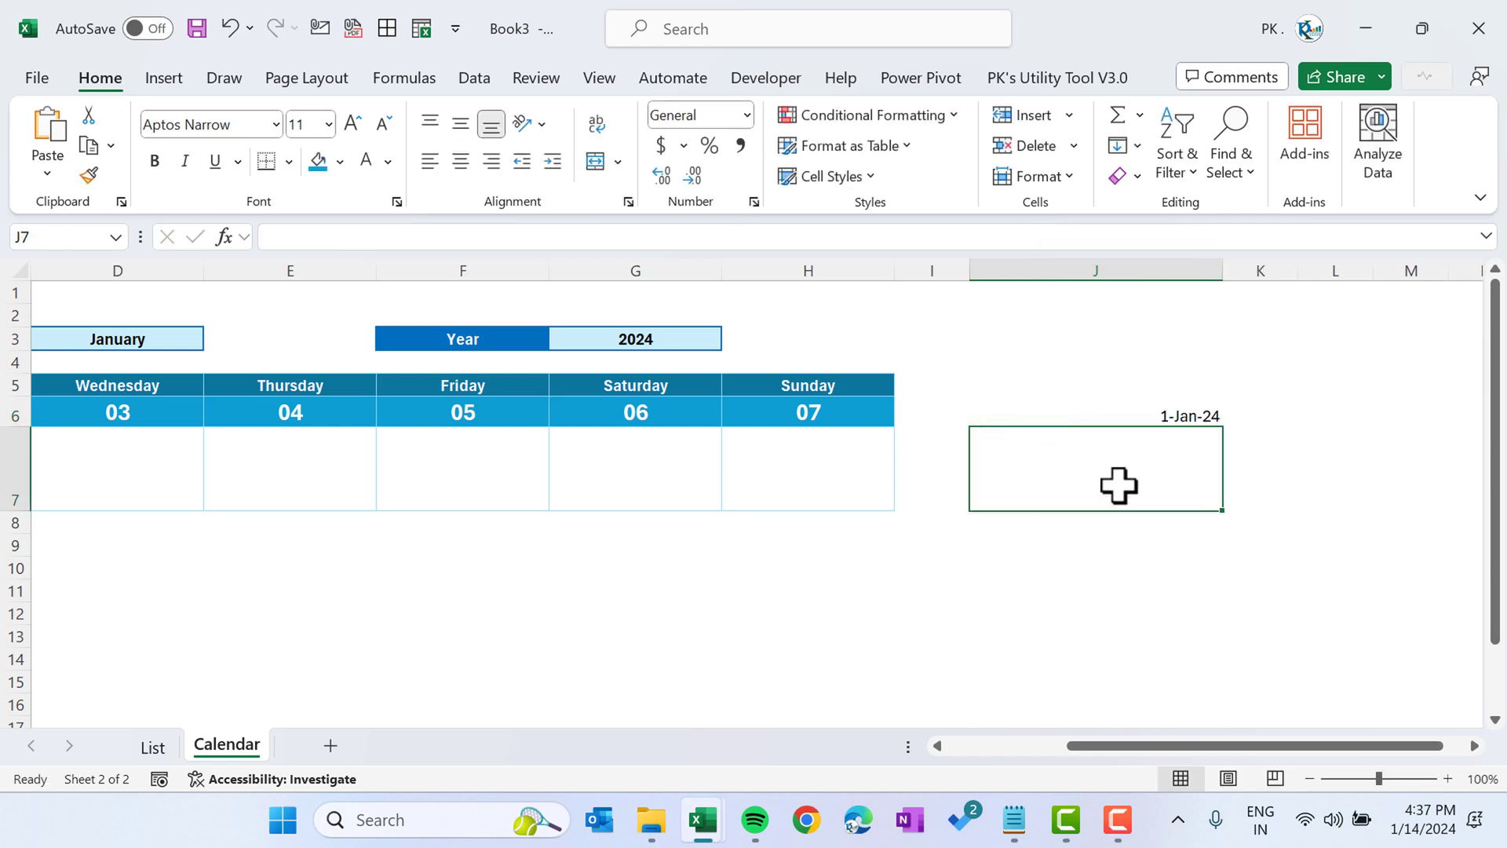
left_click(1198, 417)
key("alt+h")
key("a")
key("c")
key("Down")
key("Up")
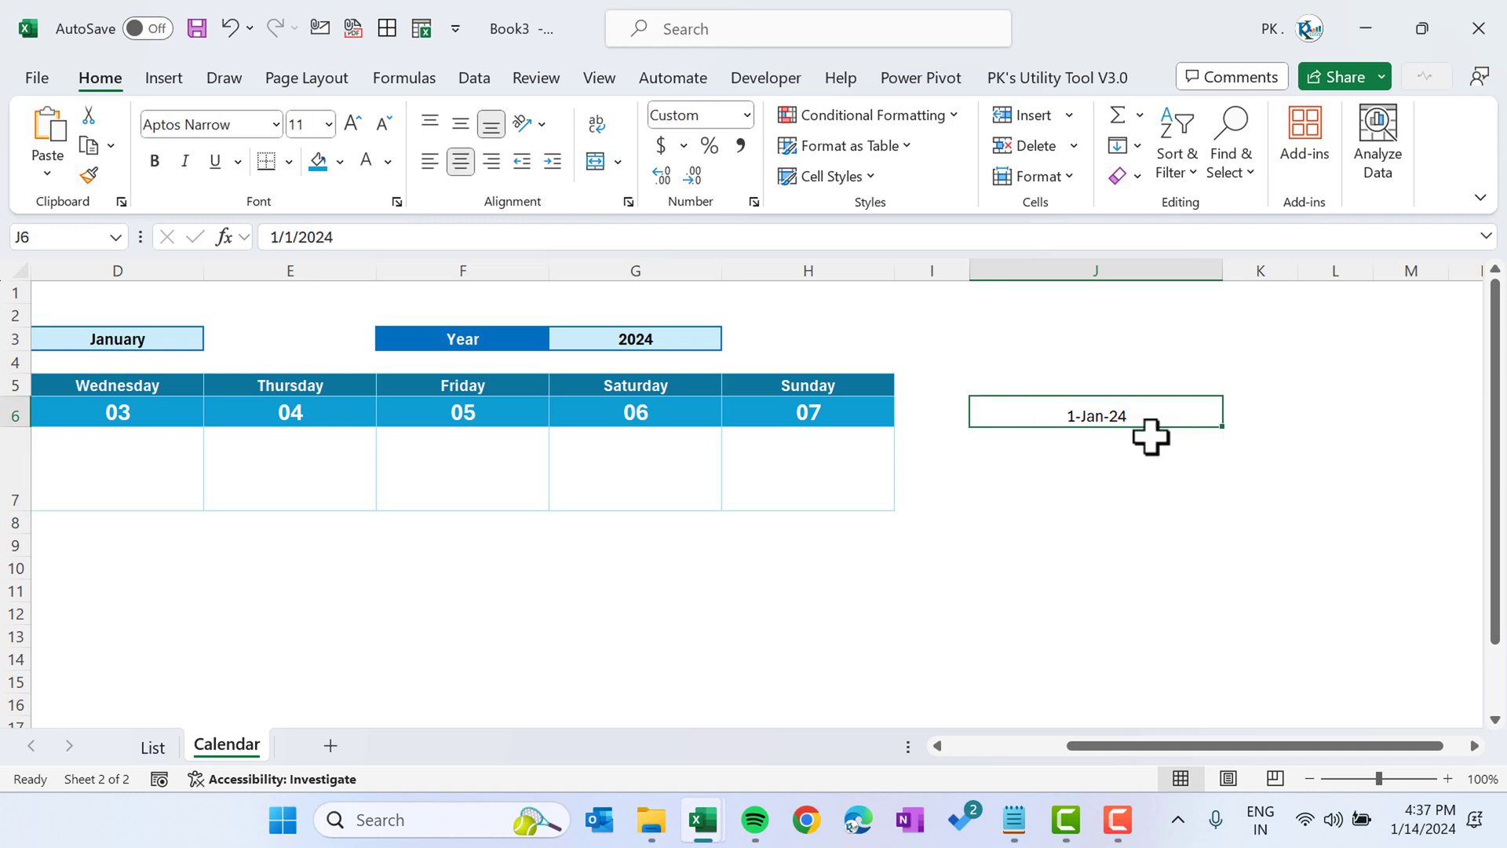
- Define a workbook-level name Current_Date with the relative reference =Calendar!J6 while J7 is the active cell
left_click(1093, 462)
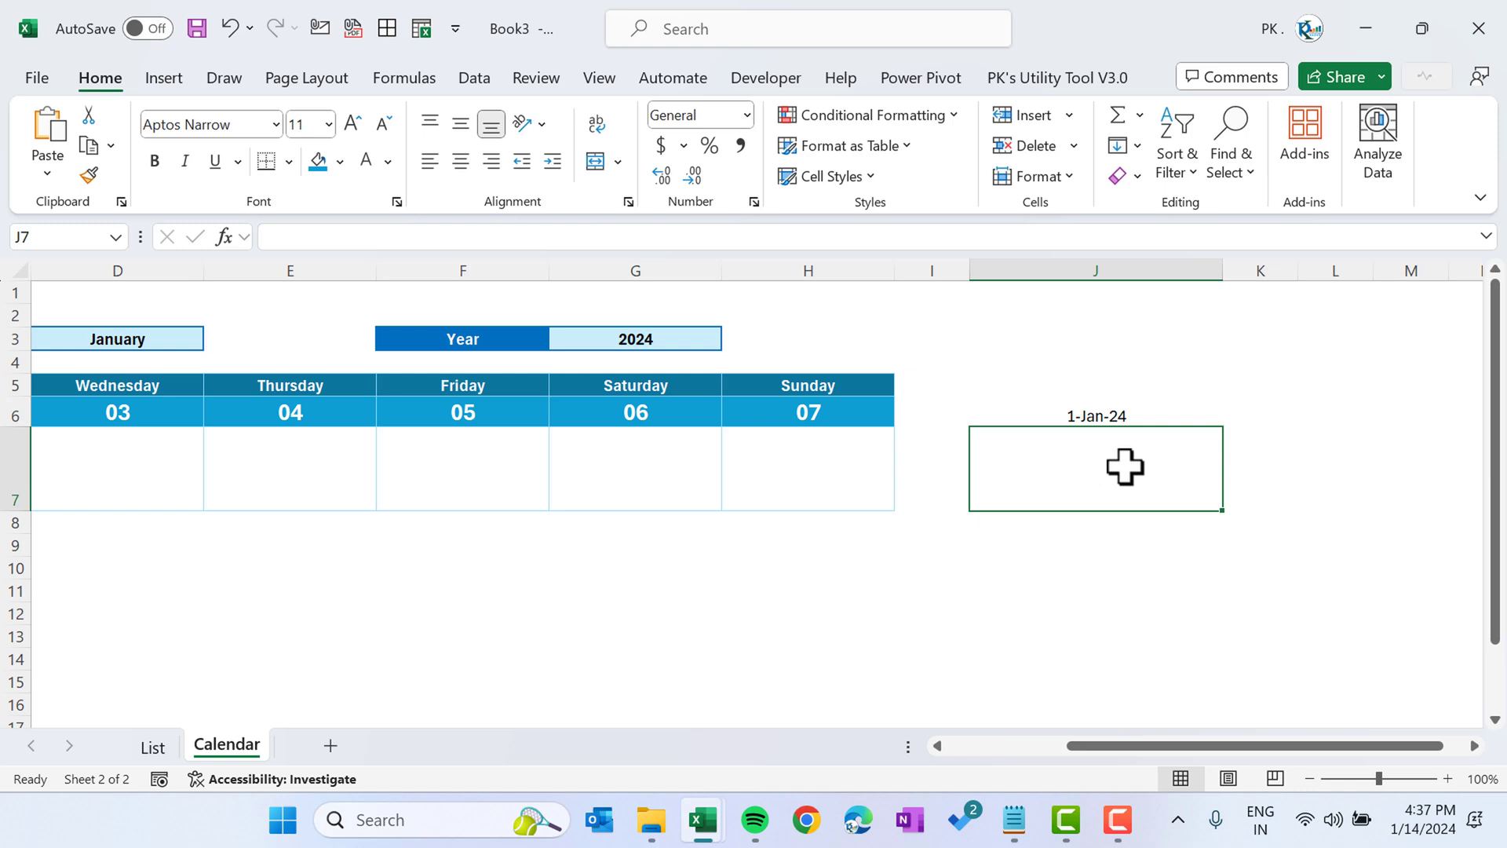
key("alt+m")
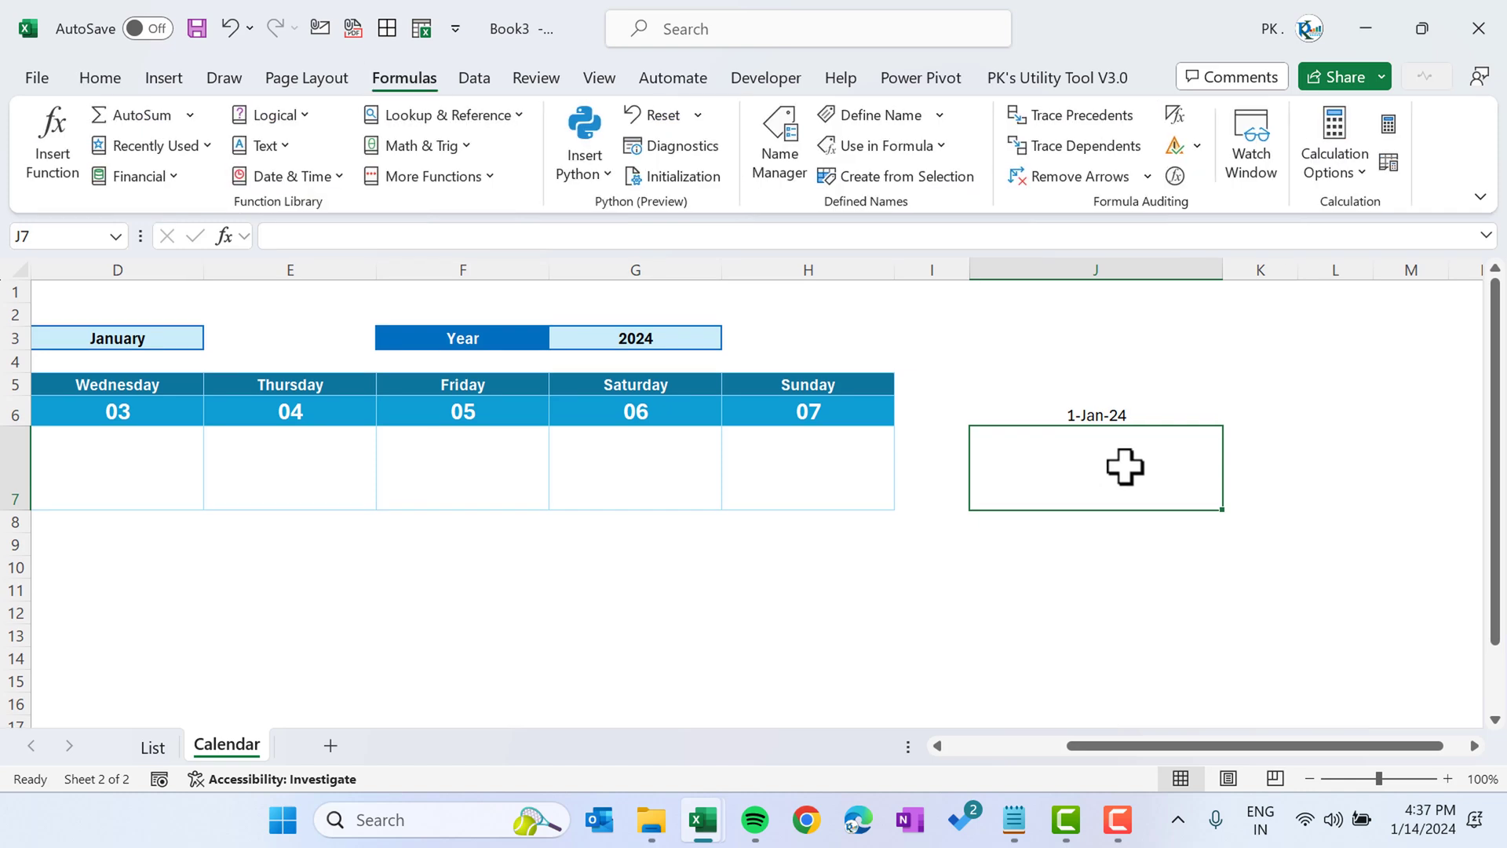
key("m")
key("d")
left_click_drag(539, 278, 413, 293)
type("Current_Date")
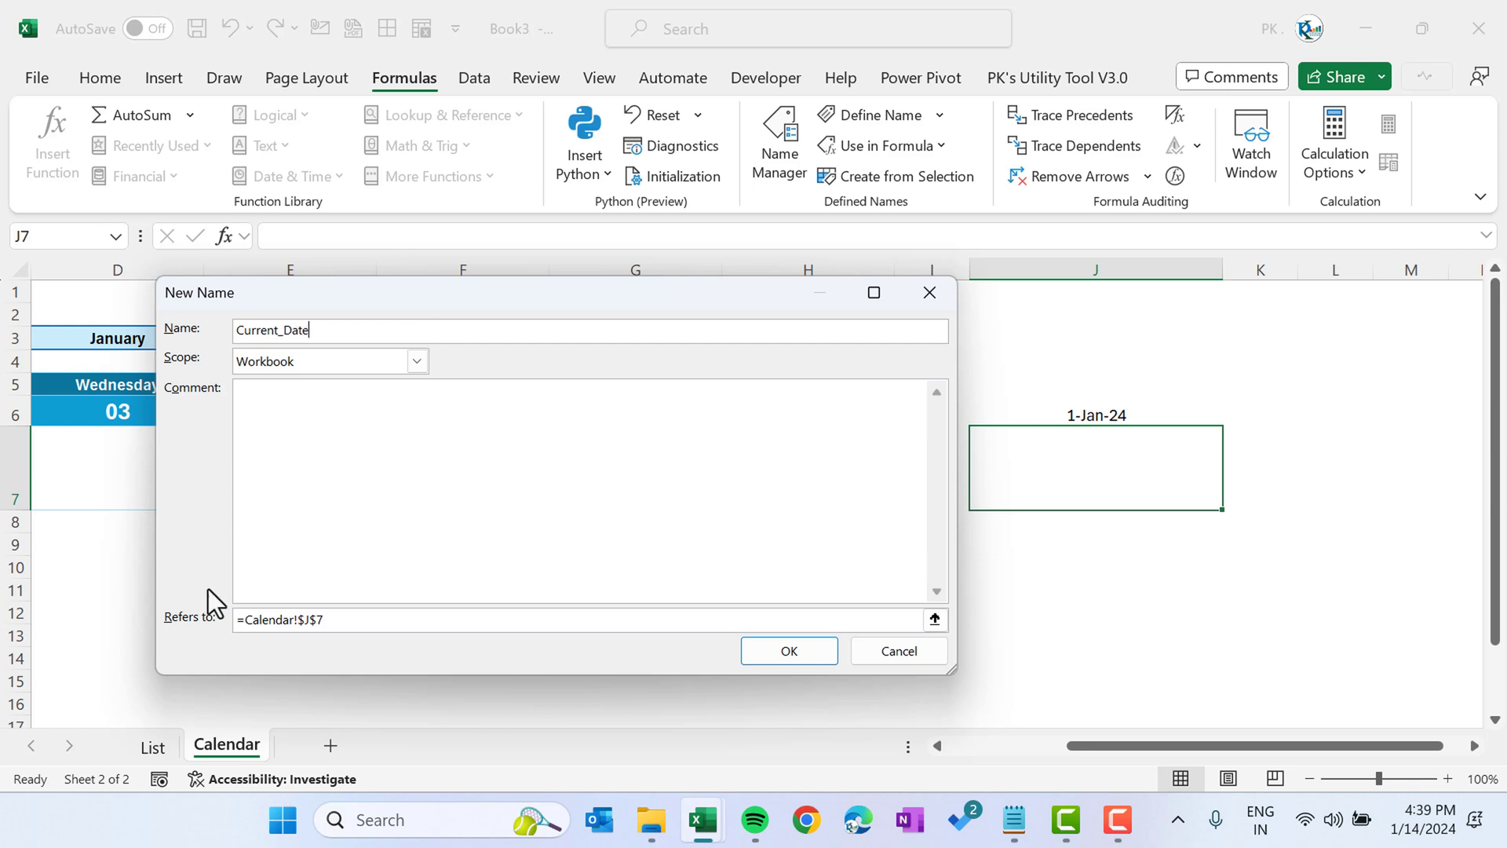
left_click(160, 618)
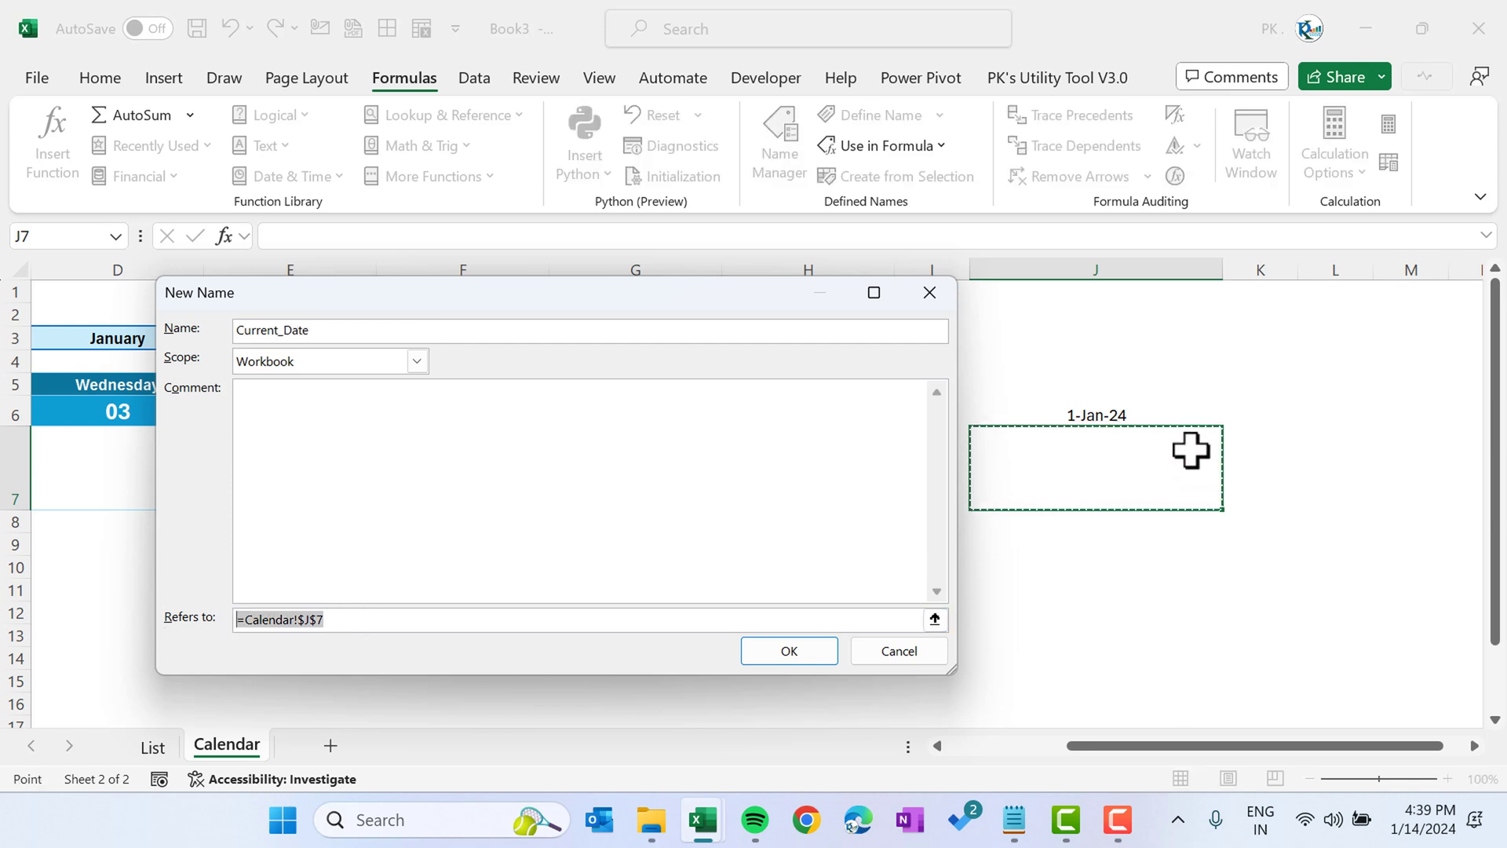
left_click(1140, 412)
left_click(383, 620)
key("F4")
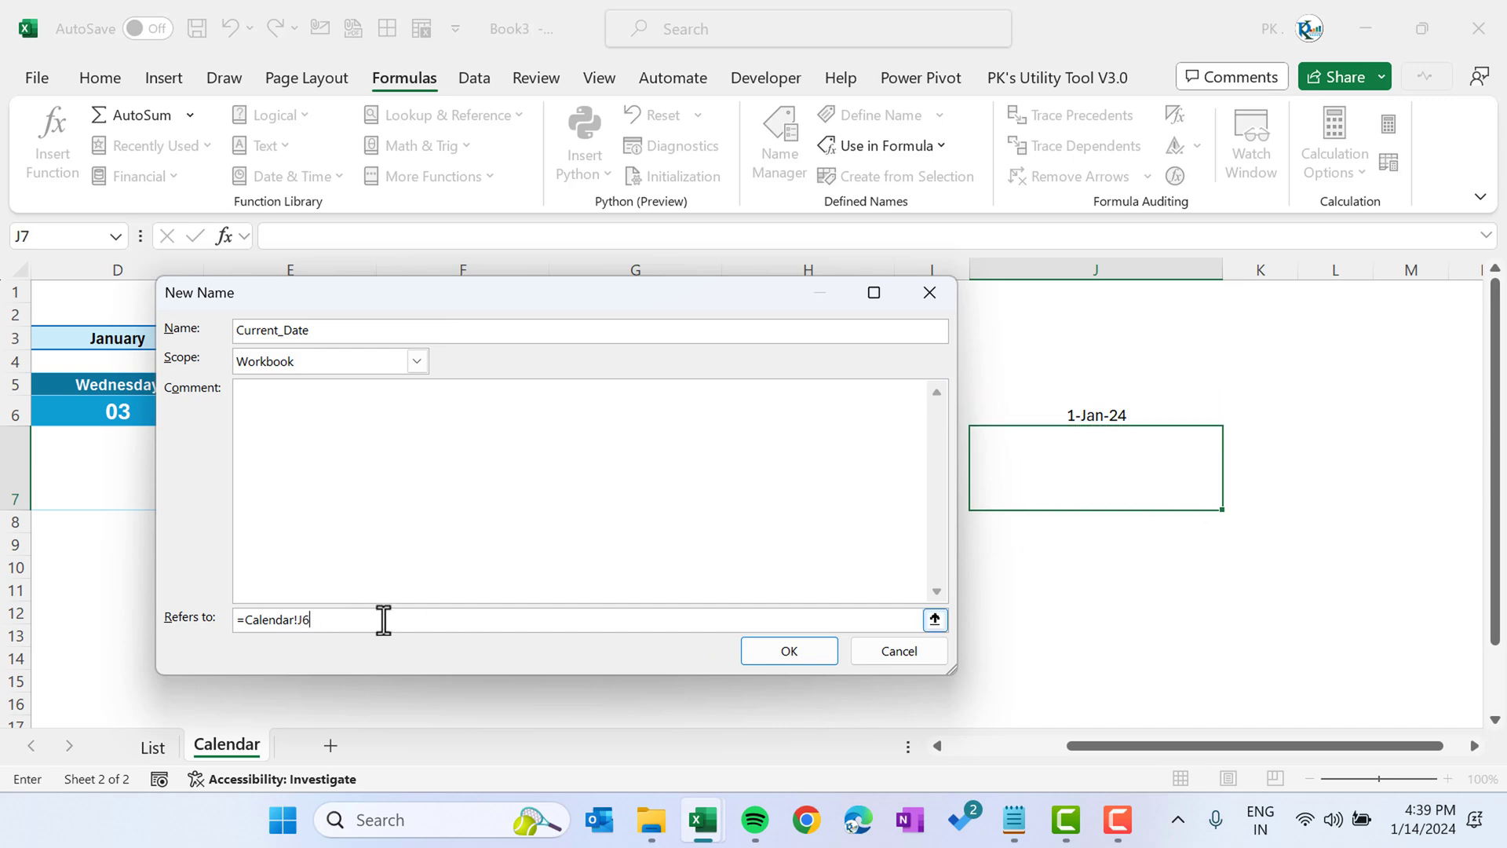
left_click(834, 654)
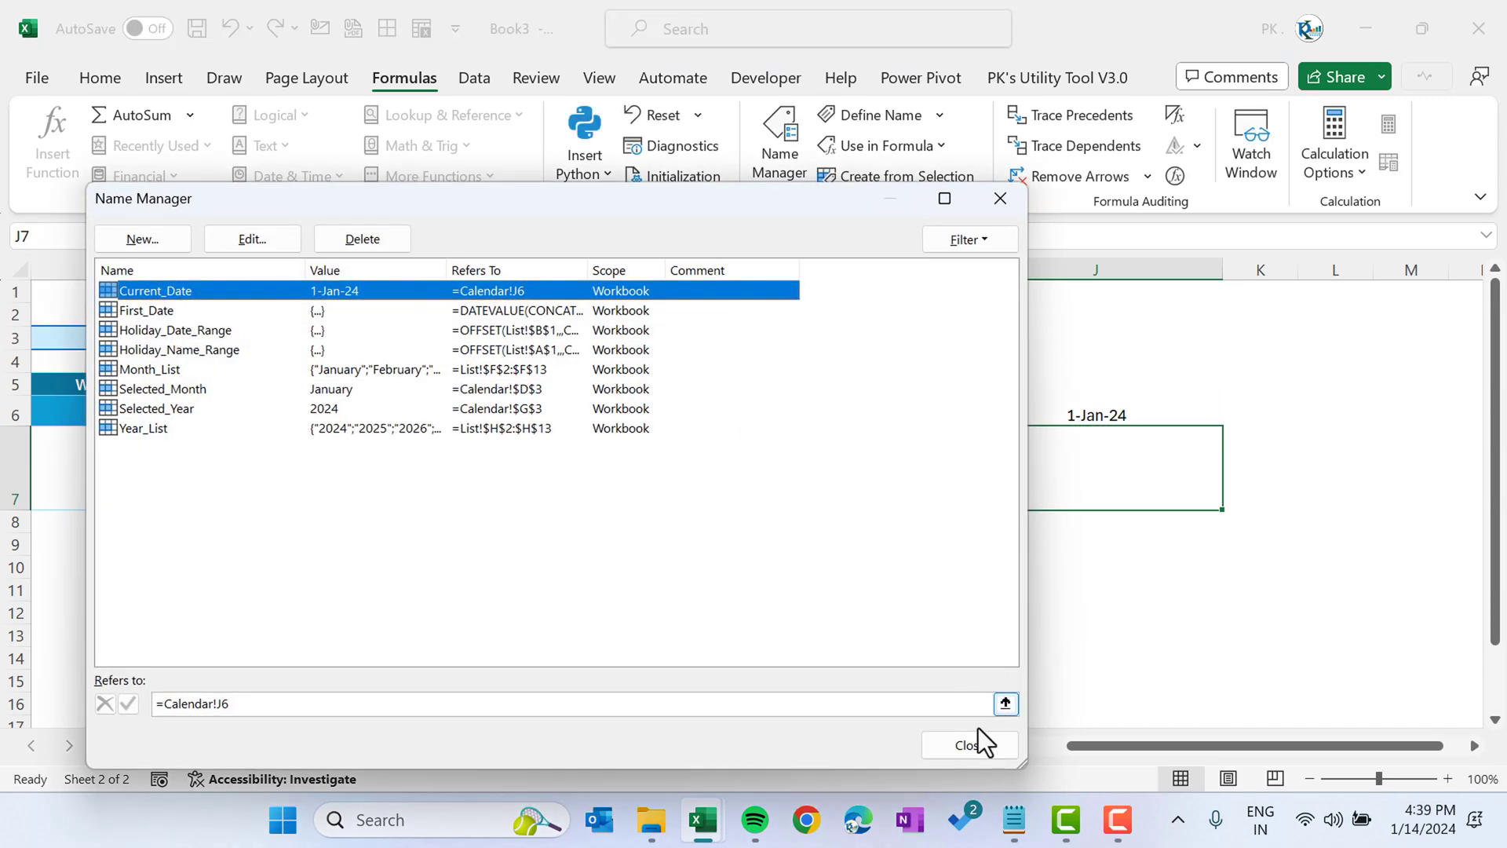
left_click(970, 747)
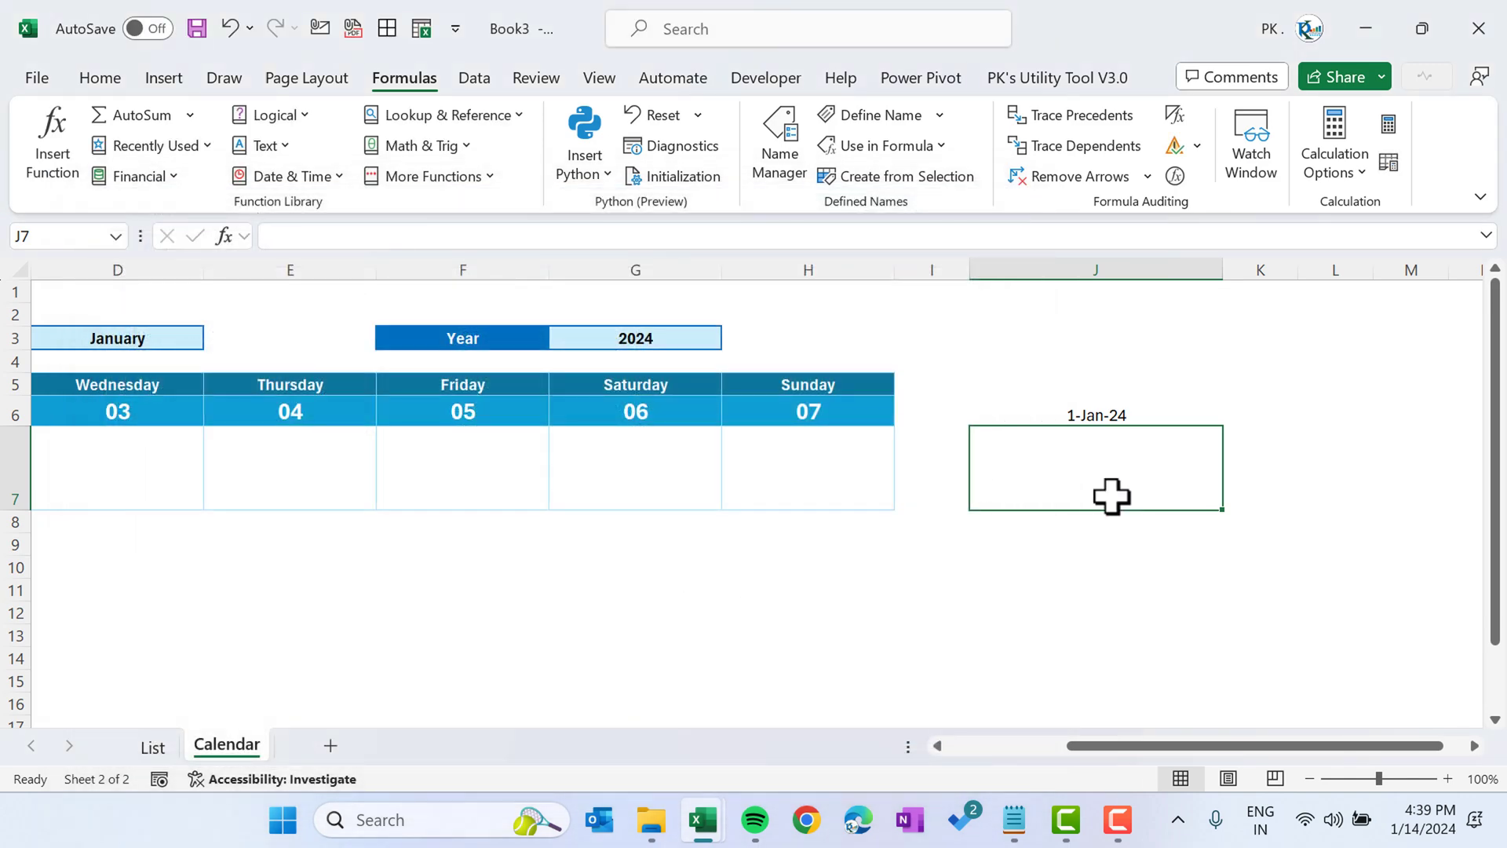
- Enter the formula =FILTER(Holiday_Name_Range,Holiday_Date_Range=Current_Date,"") in J7
type("=fil")
key("Tab")
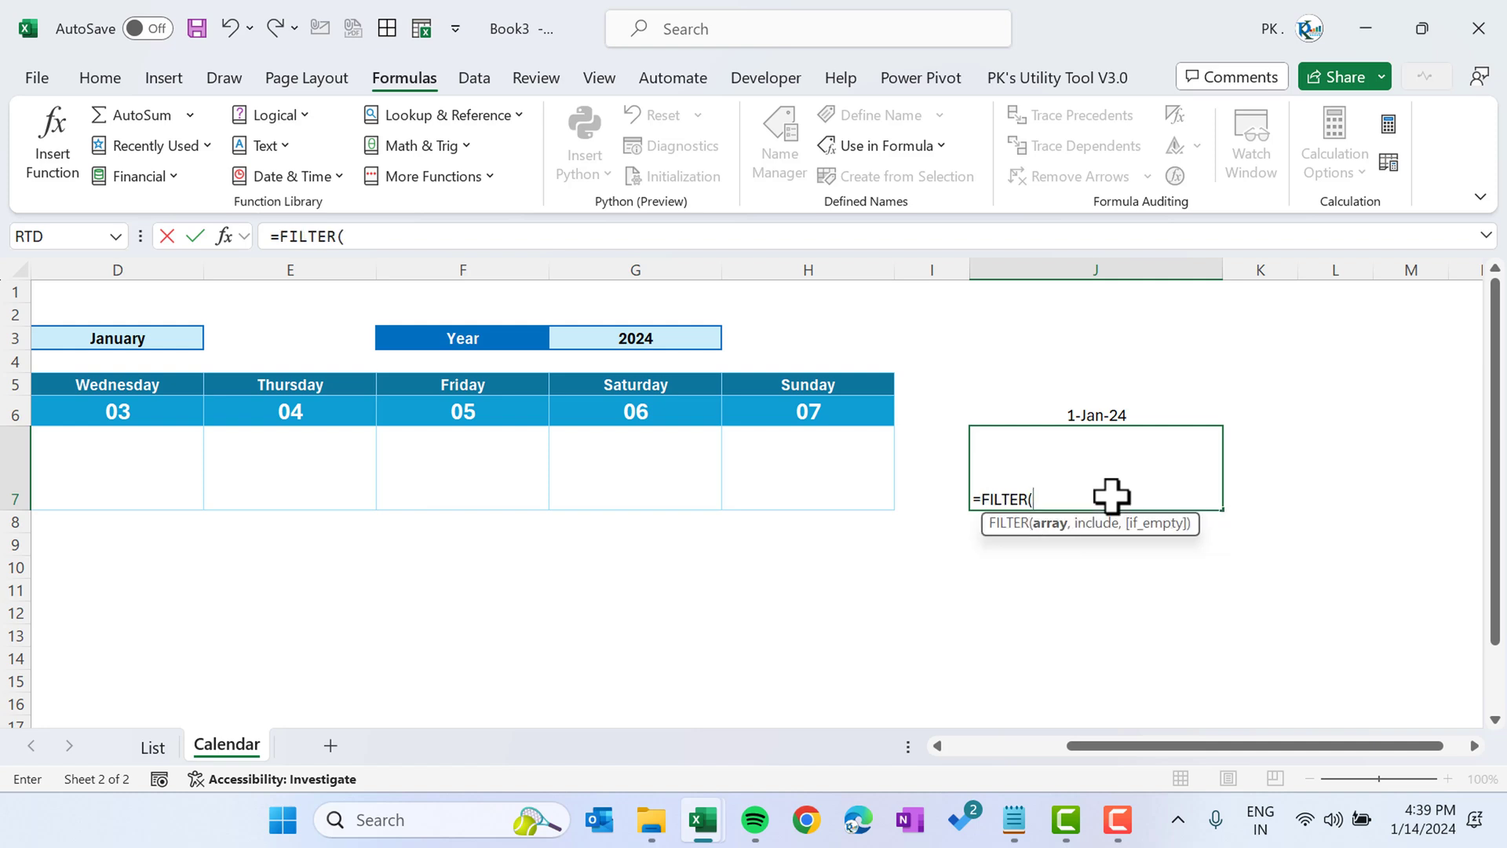
type("hol")
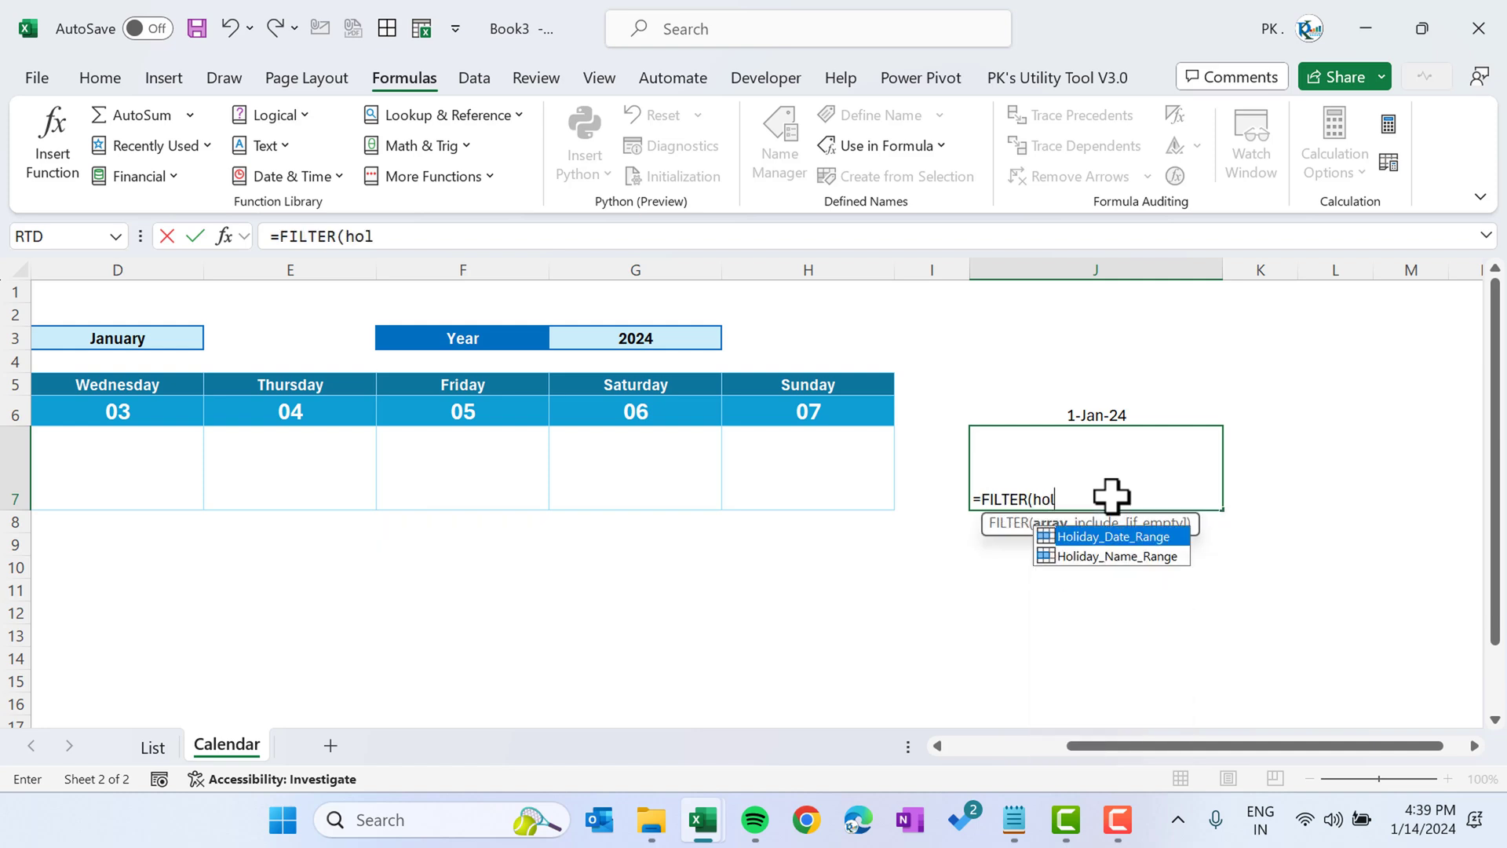
key("Down")
key("Tab")
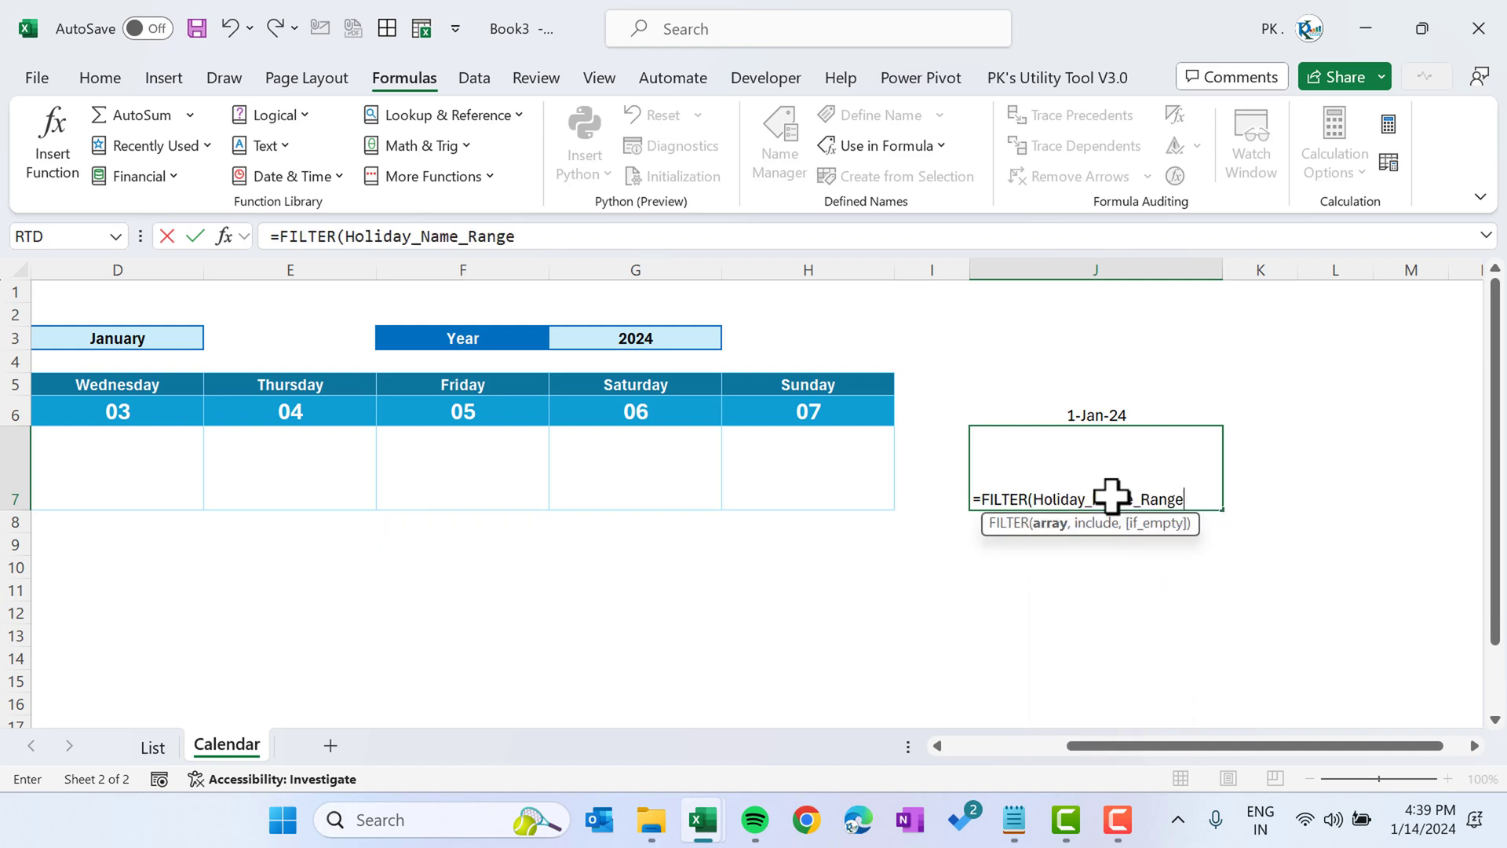
type(",hol")
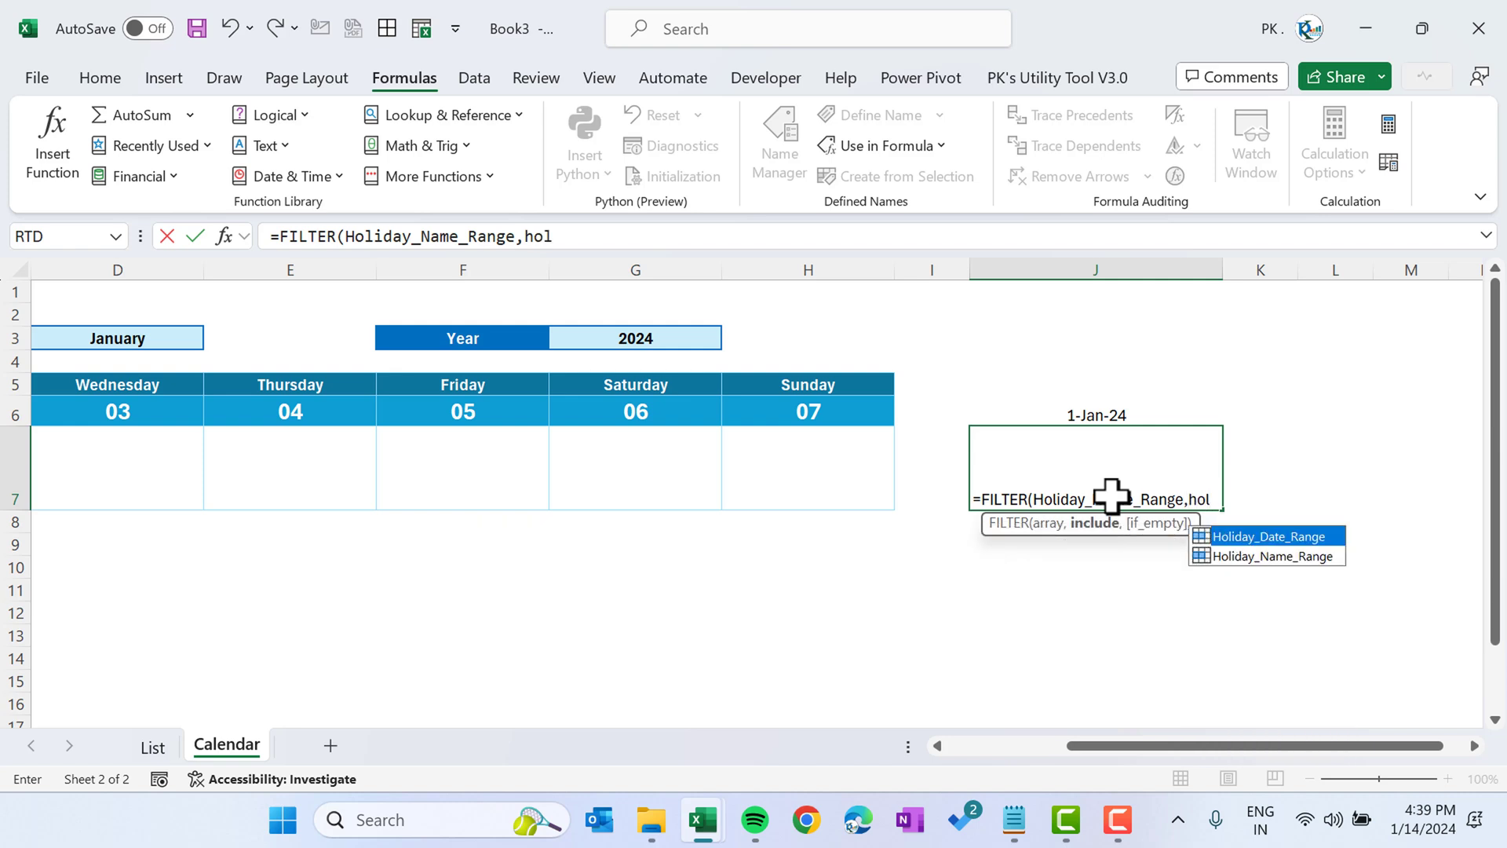
key("Tab")
type("=curr")
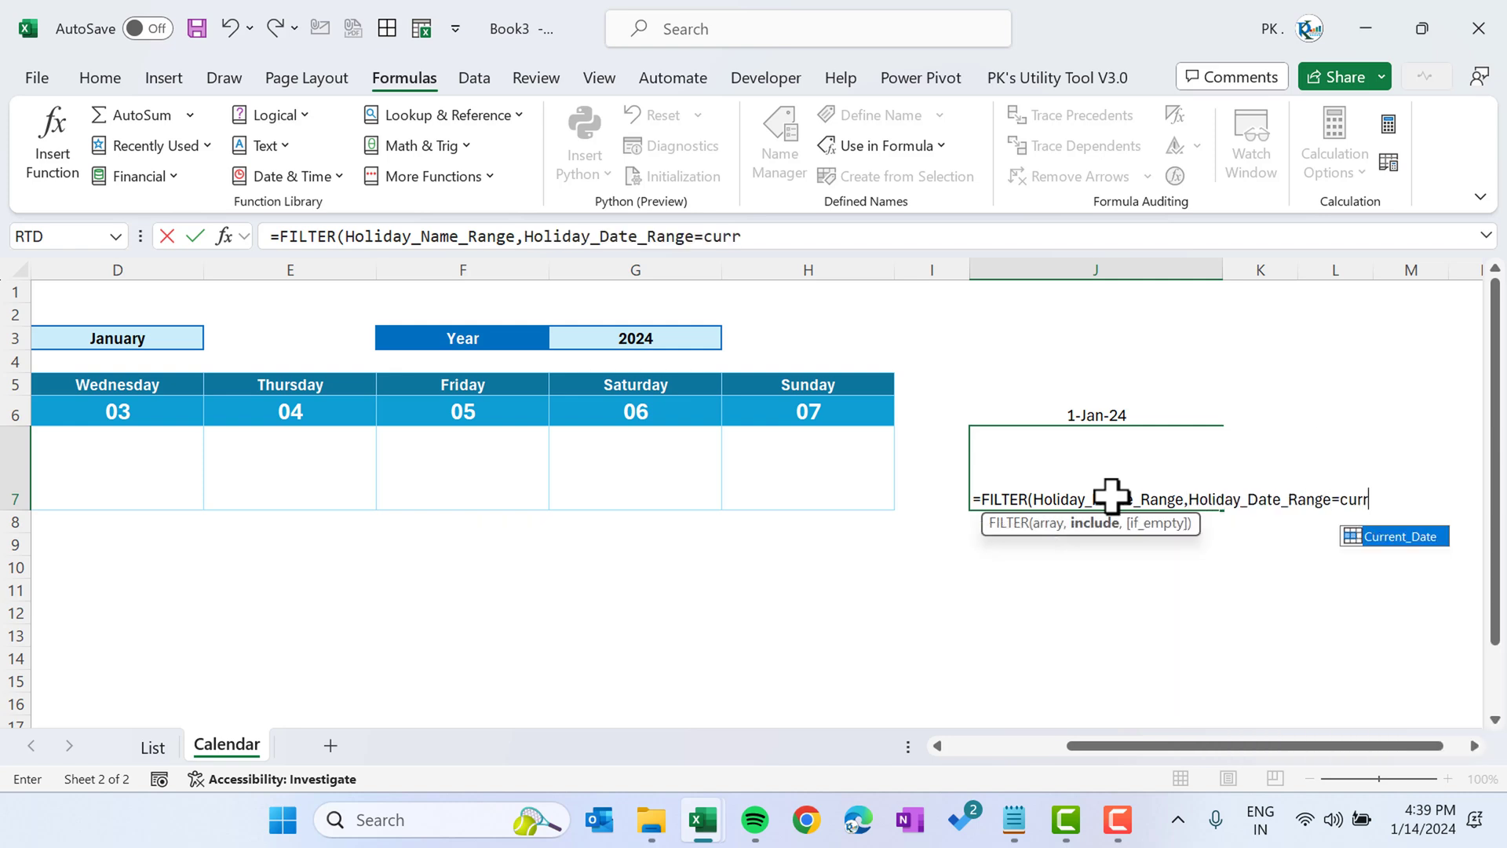
key("Tab")
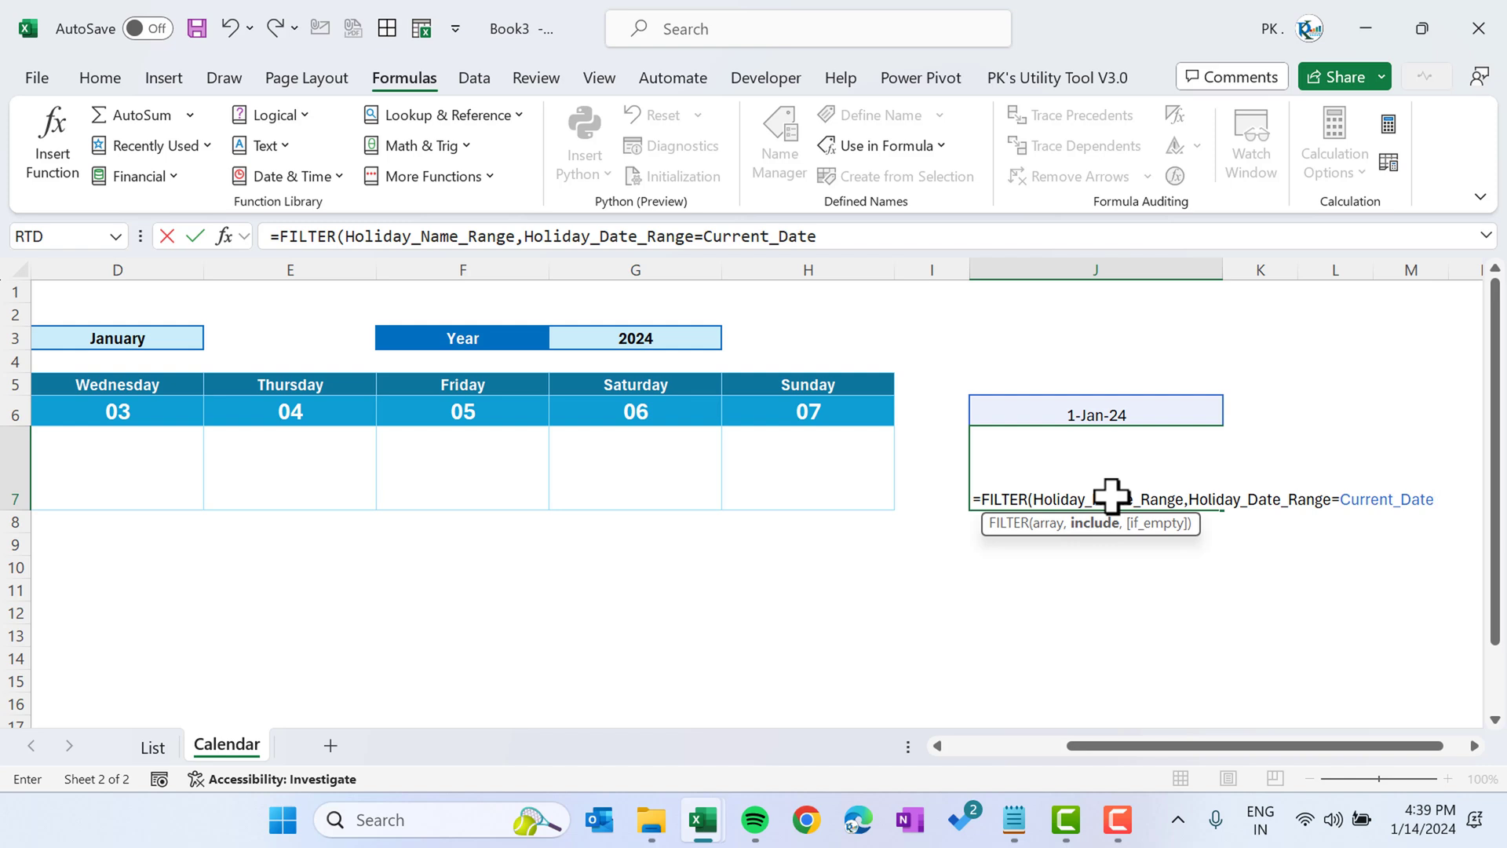
type(",\"\"")
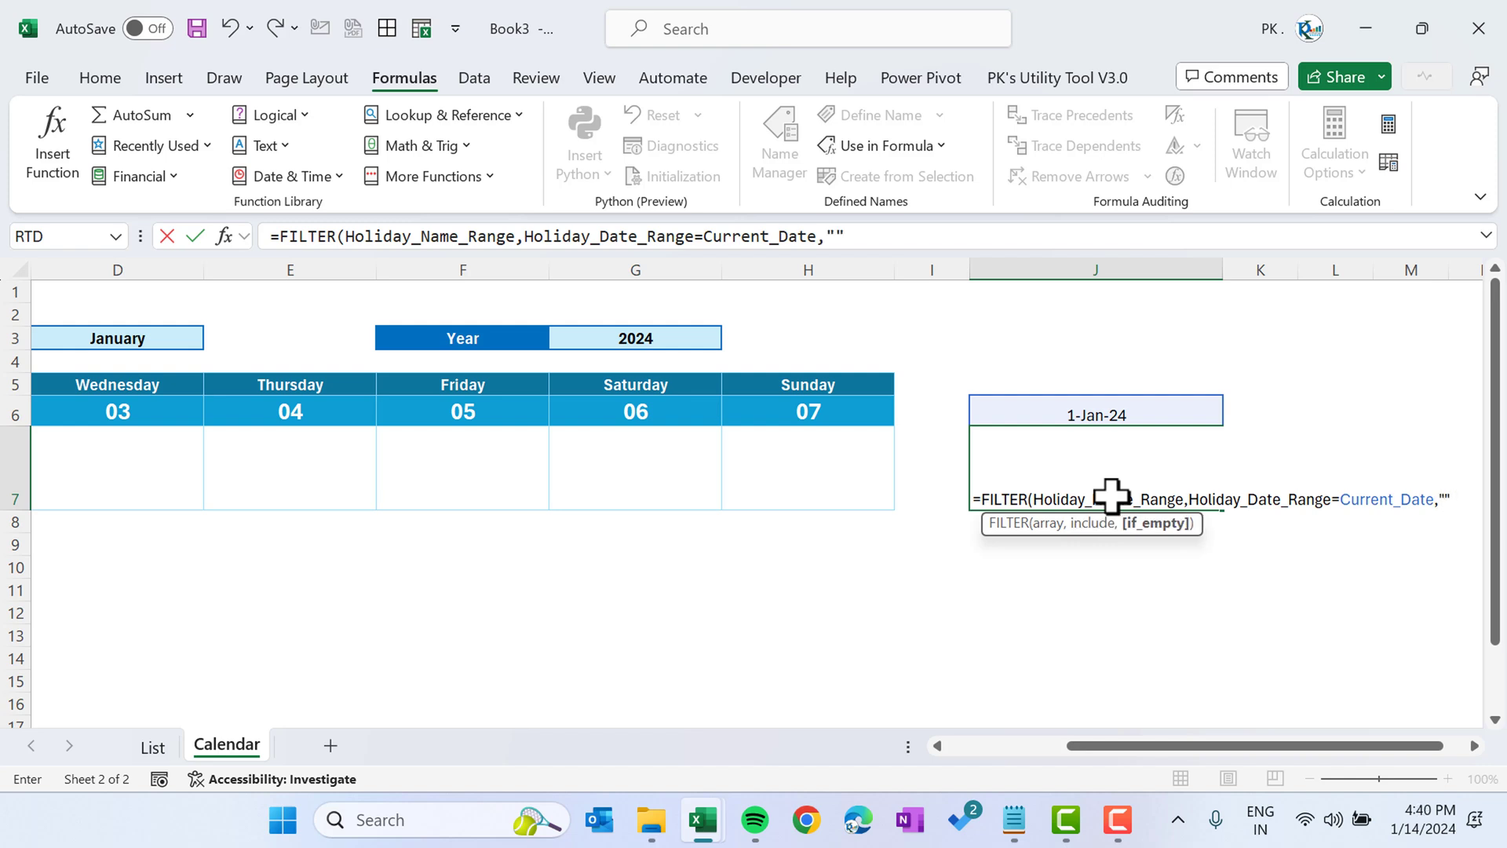
type(")")
key("Return")
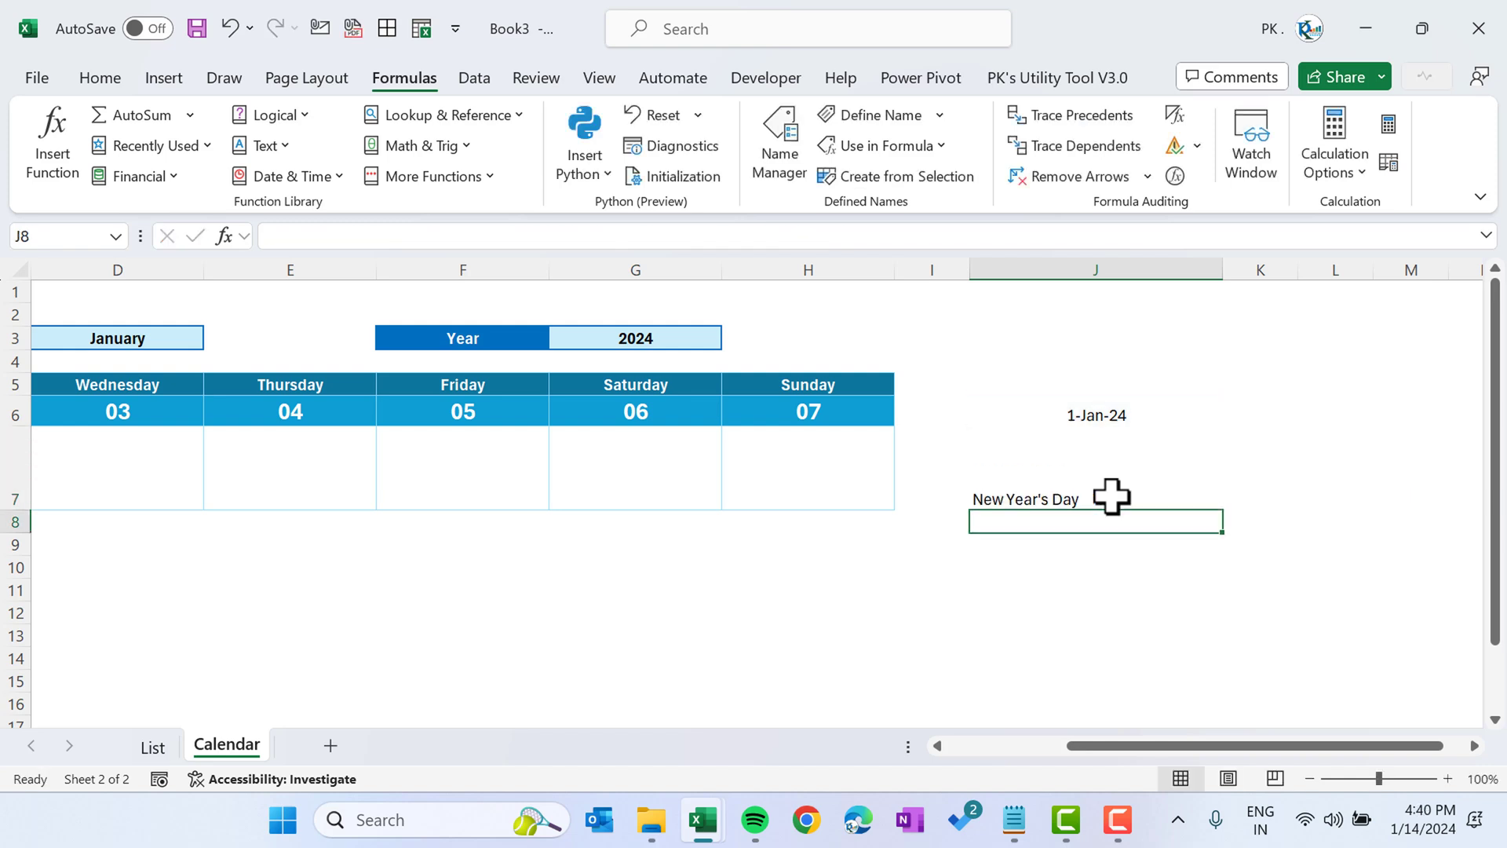
- Change the test date in J6 to 14 February to test the holiday lookup formula
left_click(1111, 496)
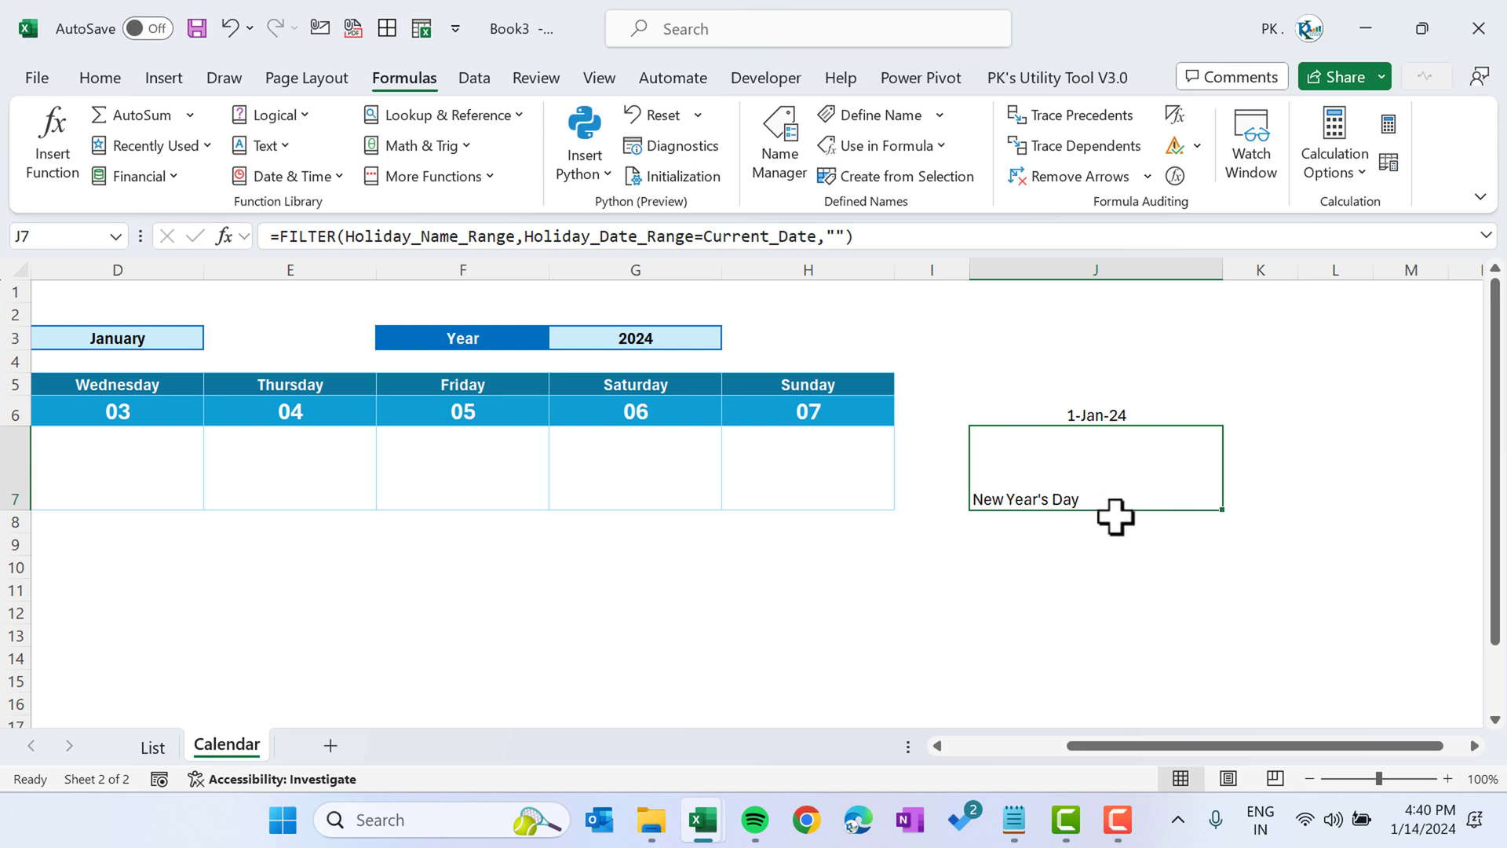
left_click(1128, 412)
type("1")
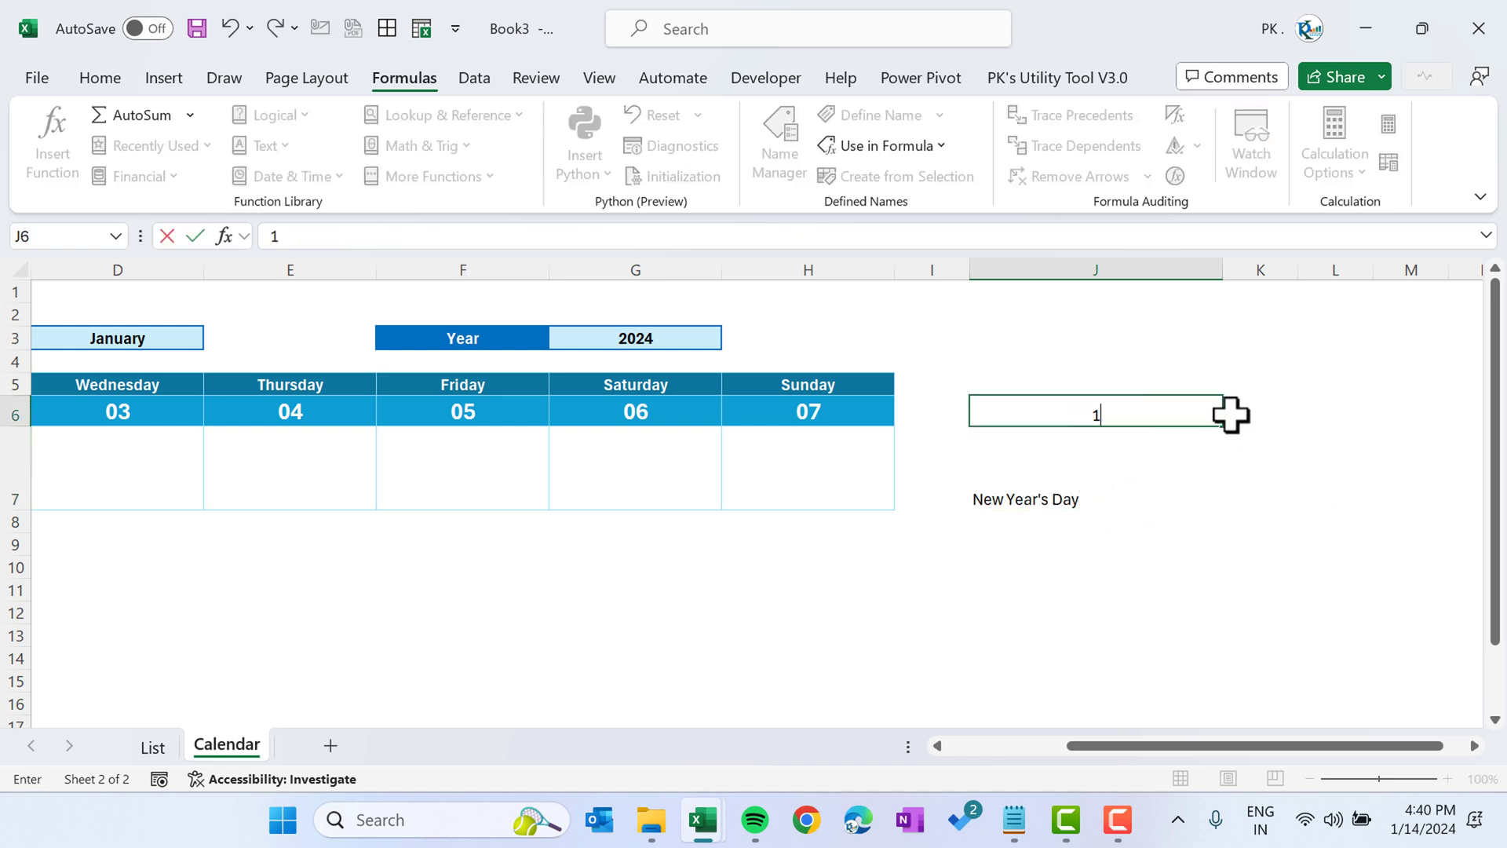
type("4feb")
key("Return")
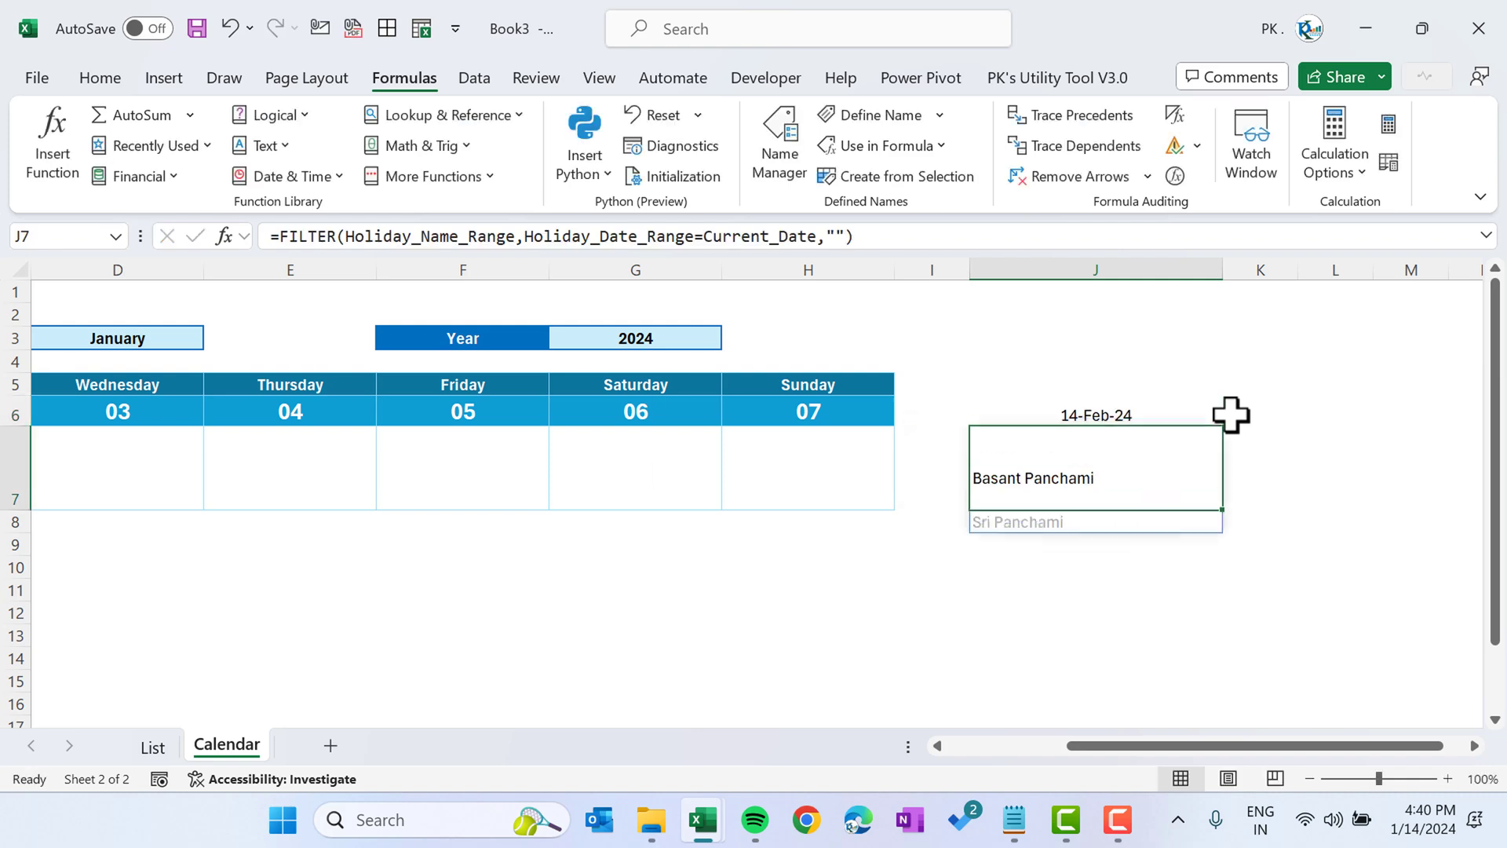
- Copy the complete FILTER formula text from cell J7
left_click(1053, 522)
left_click(1076, 481)
left_click(1110, 410)
left_click(1073, 468)
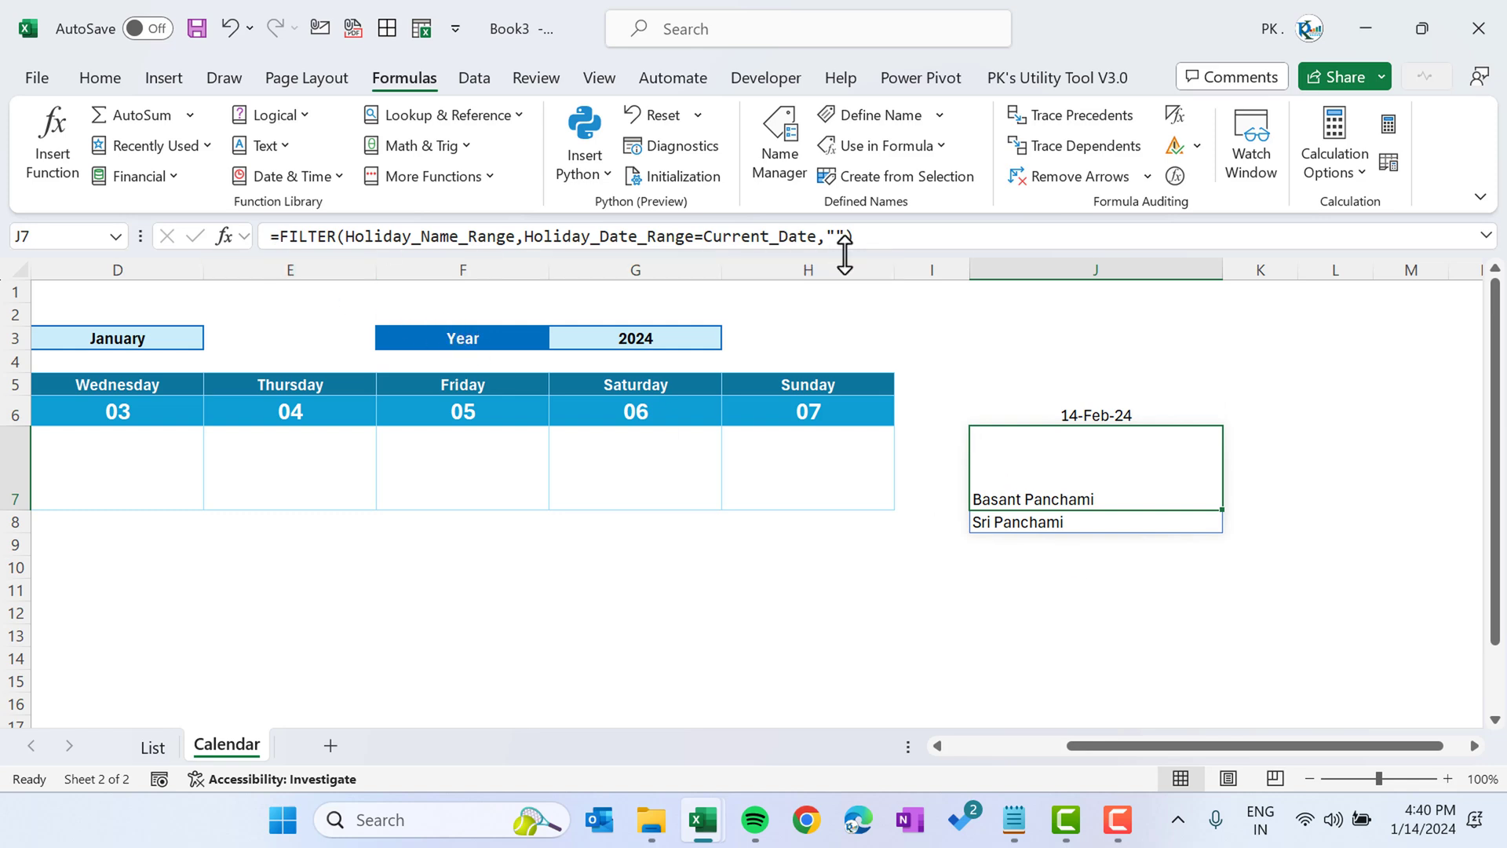
left_click_drag(880, 235, 269, 236)
key("ctrl+c")
key("Escape")
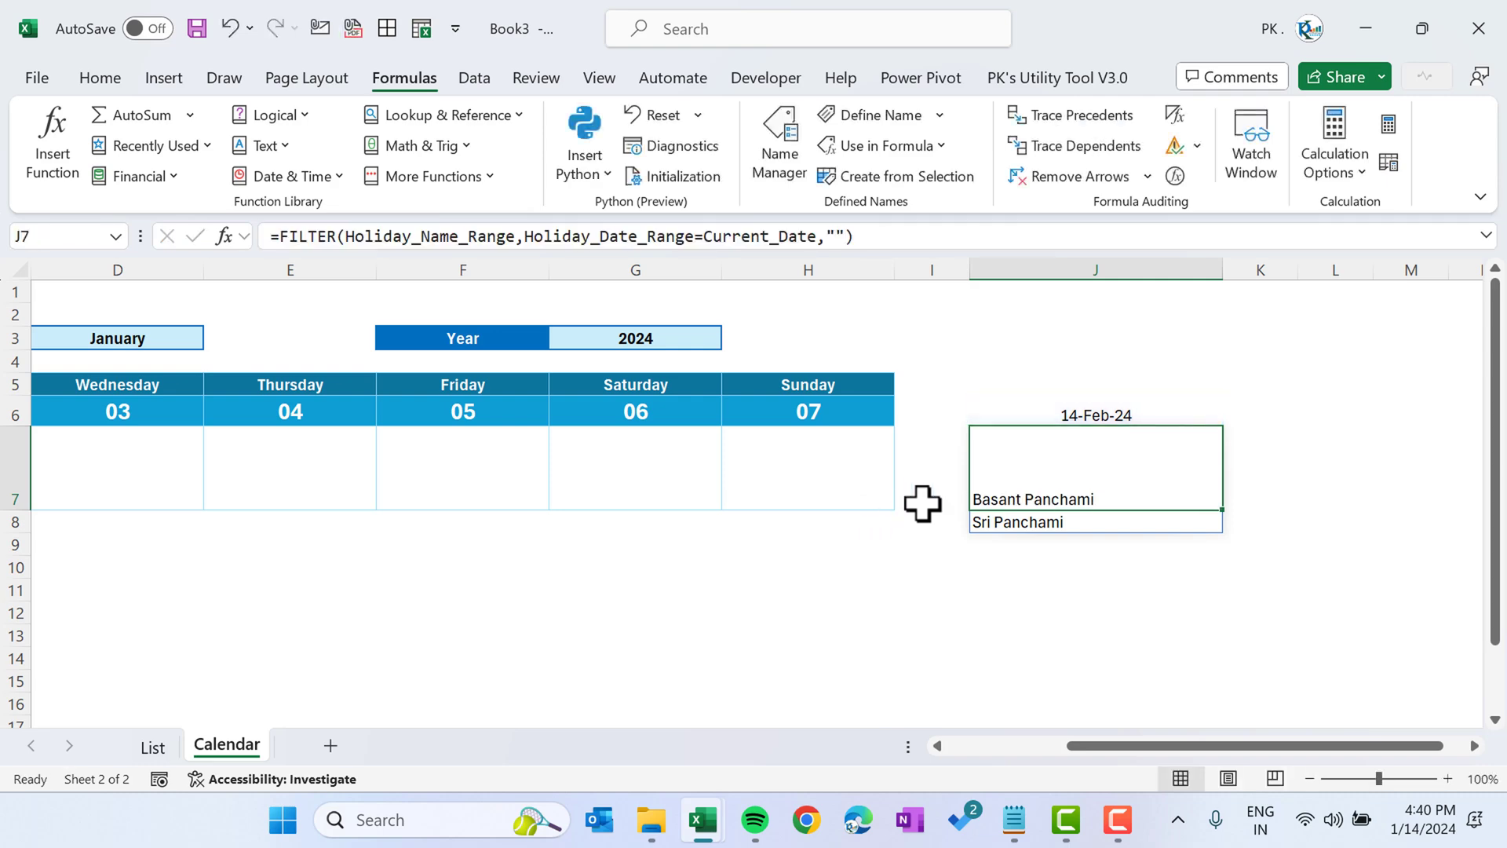
- Define a workbook-level name Holidays_For_current_Date that refers to =FILTER(Holiday_Name_Range,Holiday_Date_Range=Current_Date,"")
left_click(785, 141)
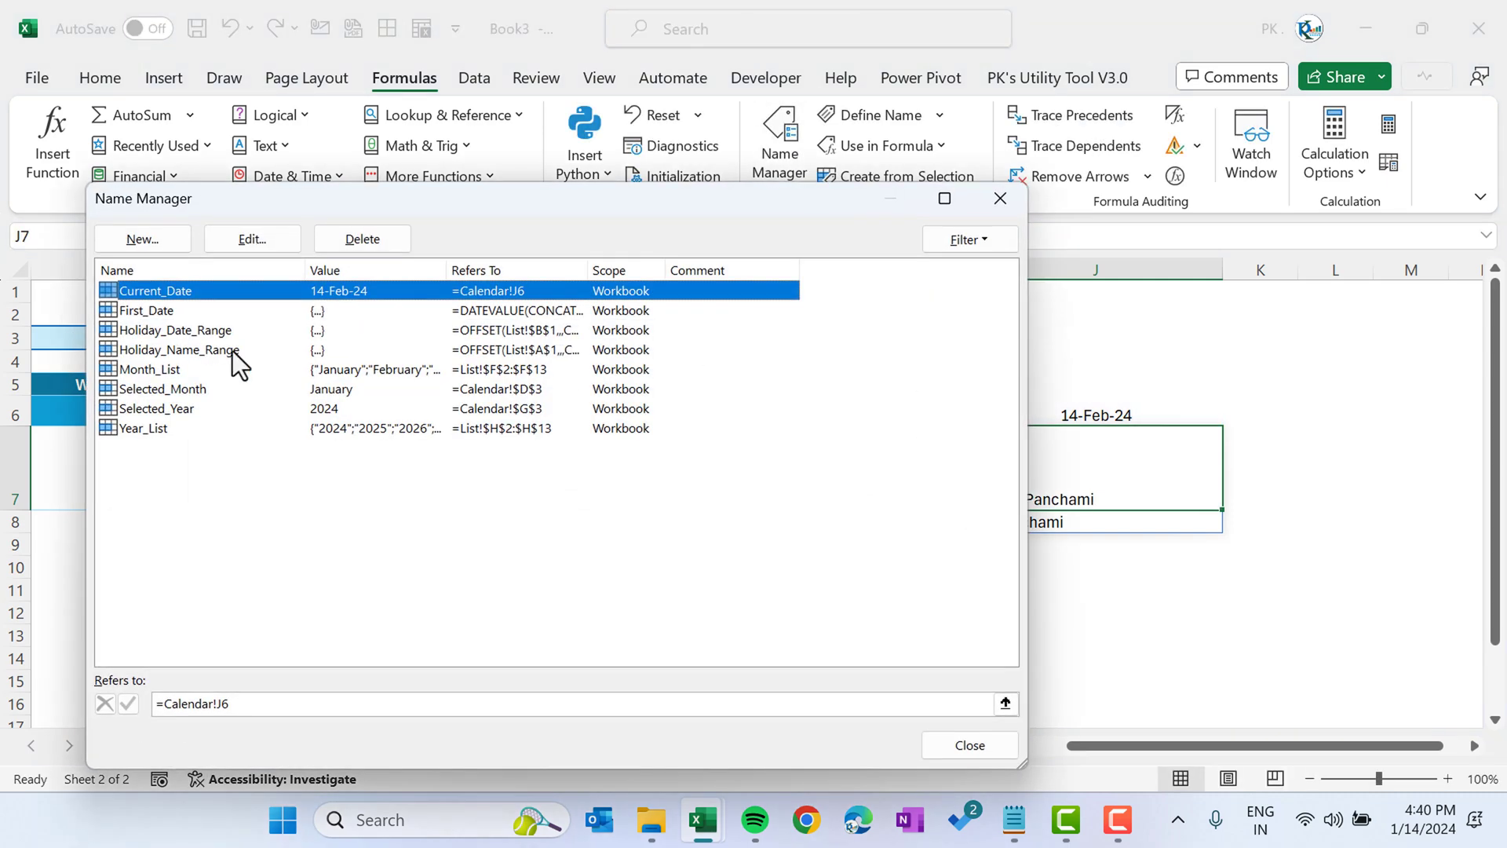
left_click(163, 235)
type("Holidays_For_current_Date")
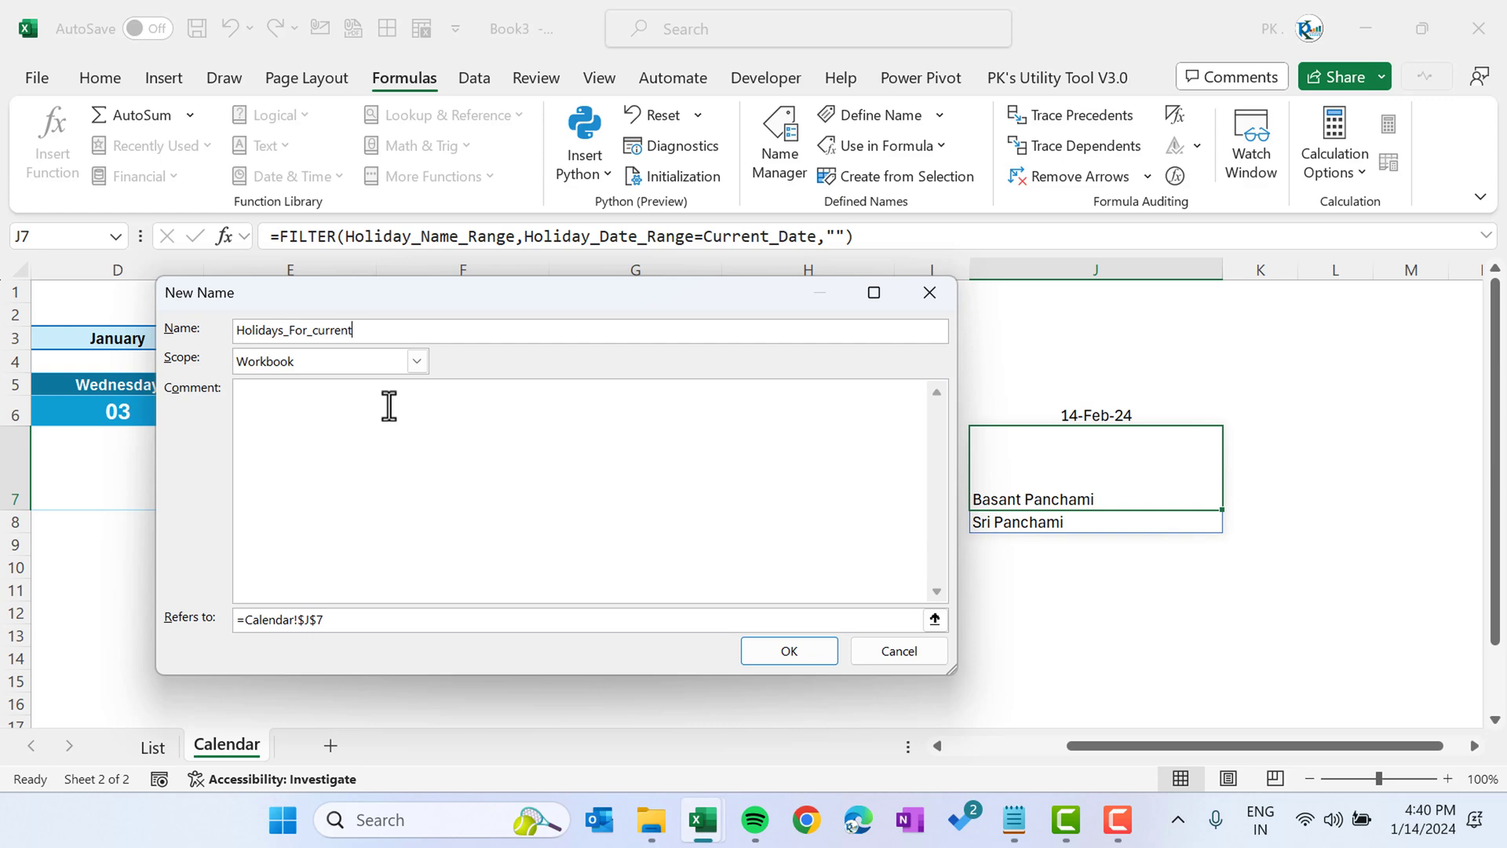
left_click(363, 621)
key("ctrl+a")
key("ctrl+v")
left_click(789, 651)
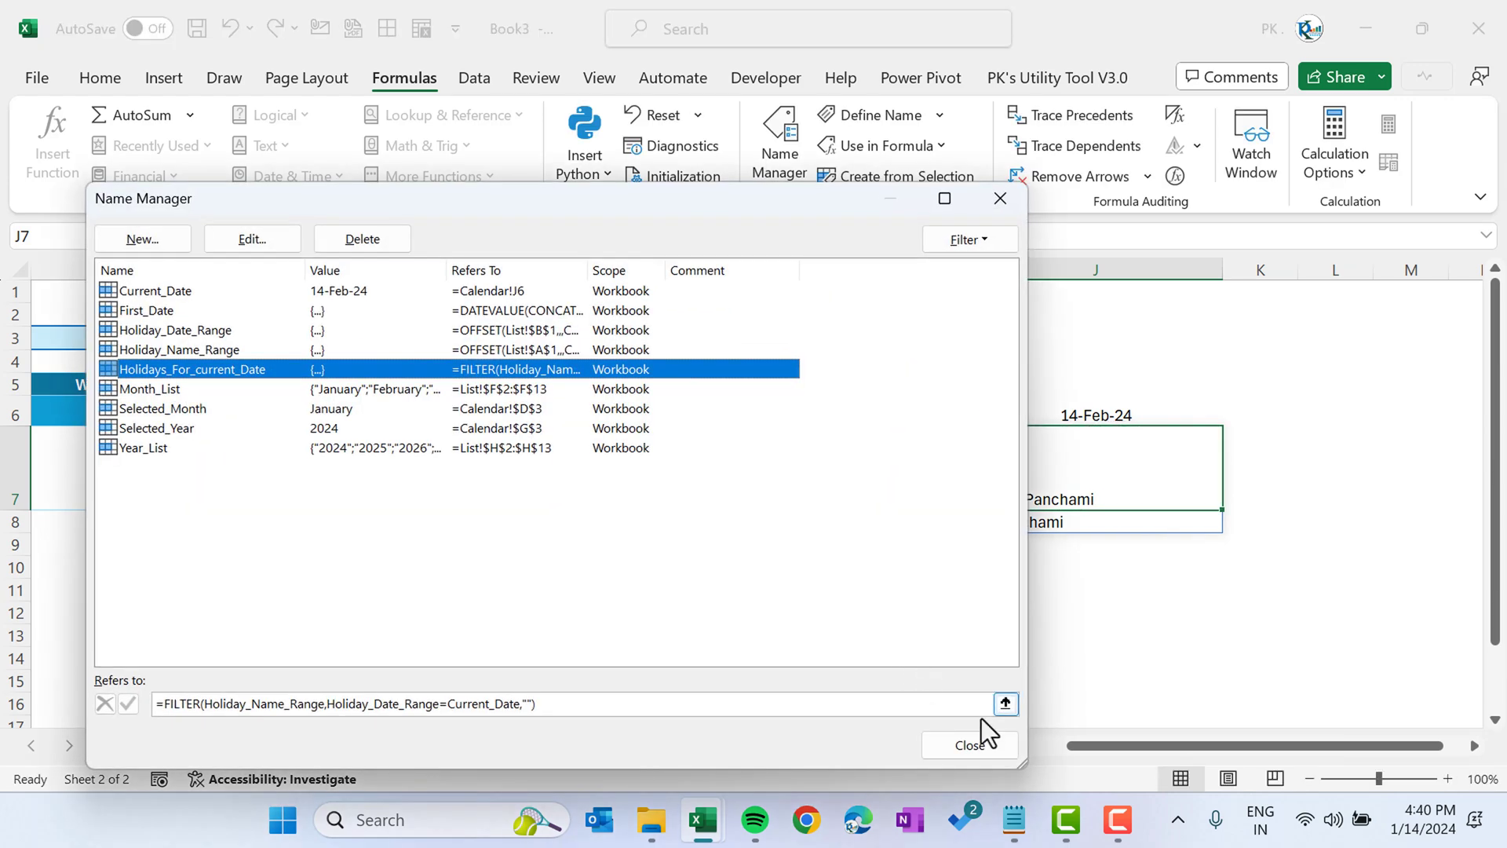
left_click(971, 743)
- Replace the formula in J7 with =Holidays_For_current_Date
key("Delete")
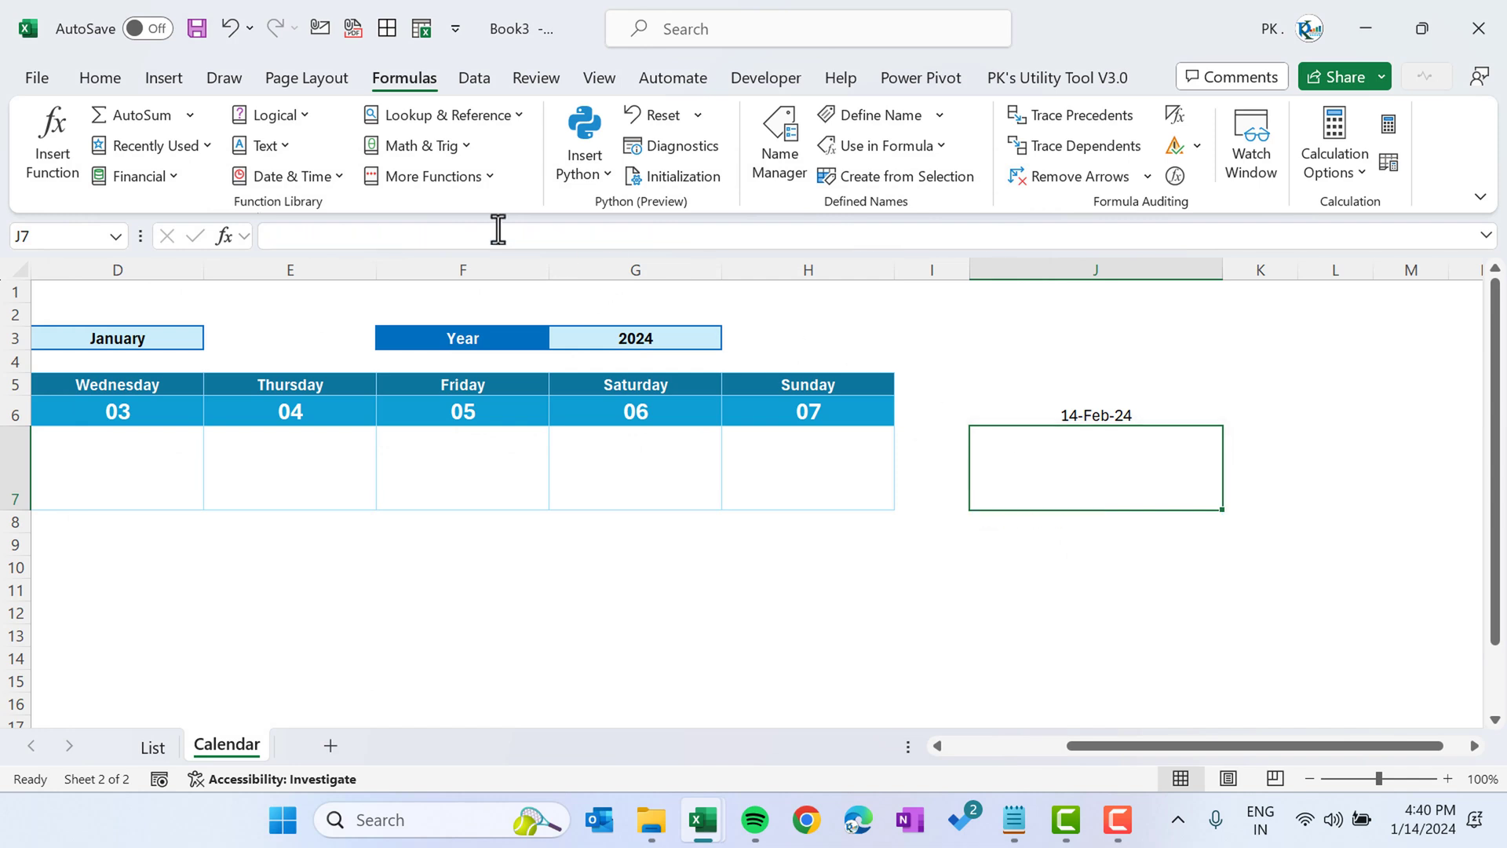
type("=ho")
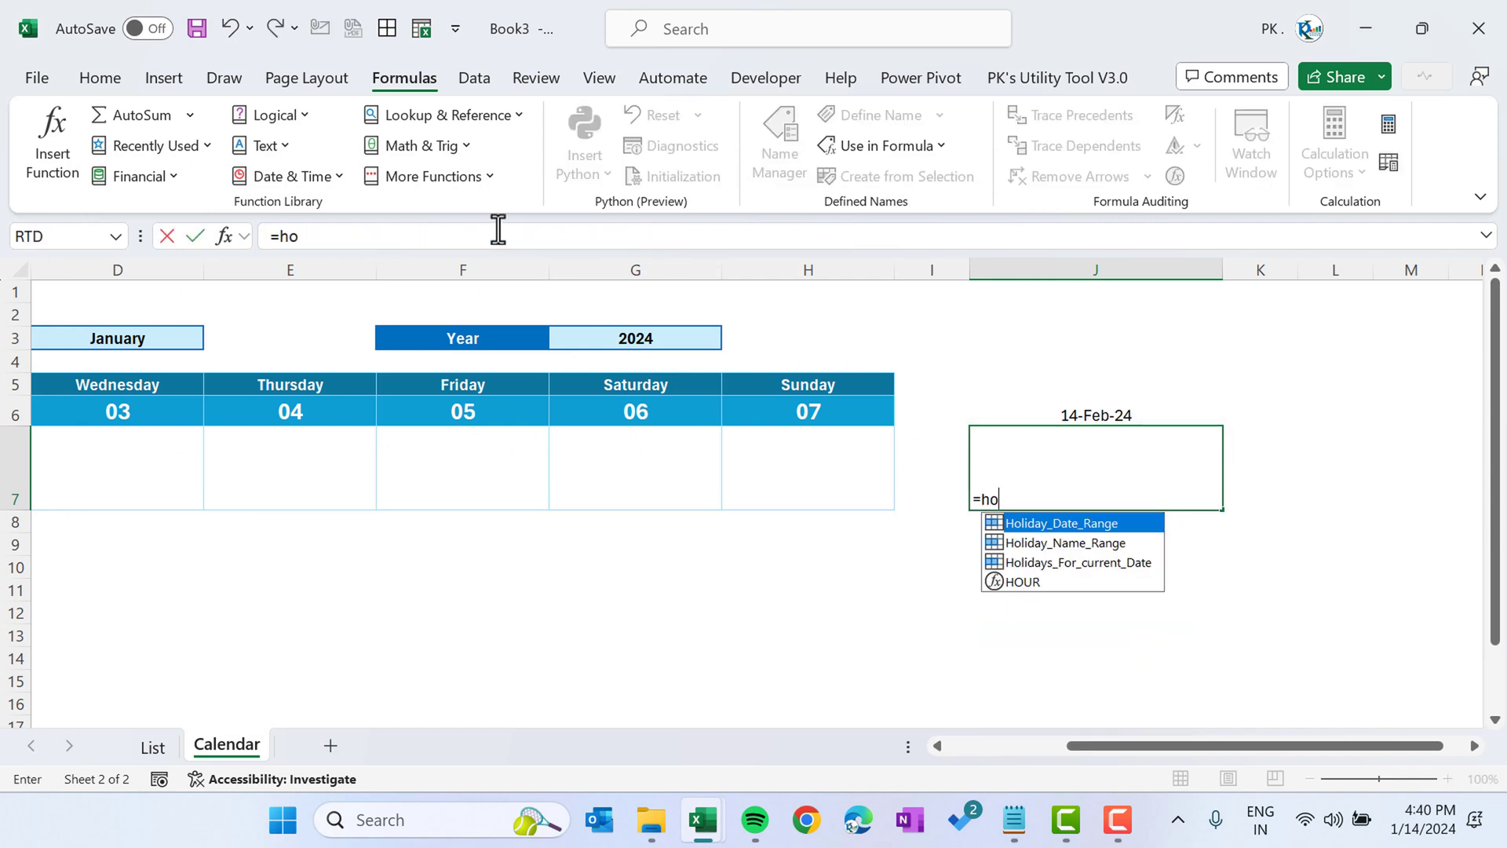
key("Down")
key("Down")
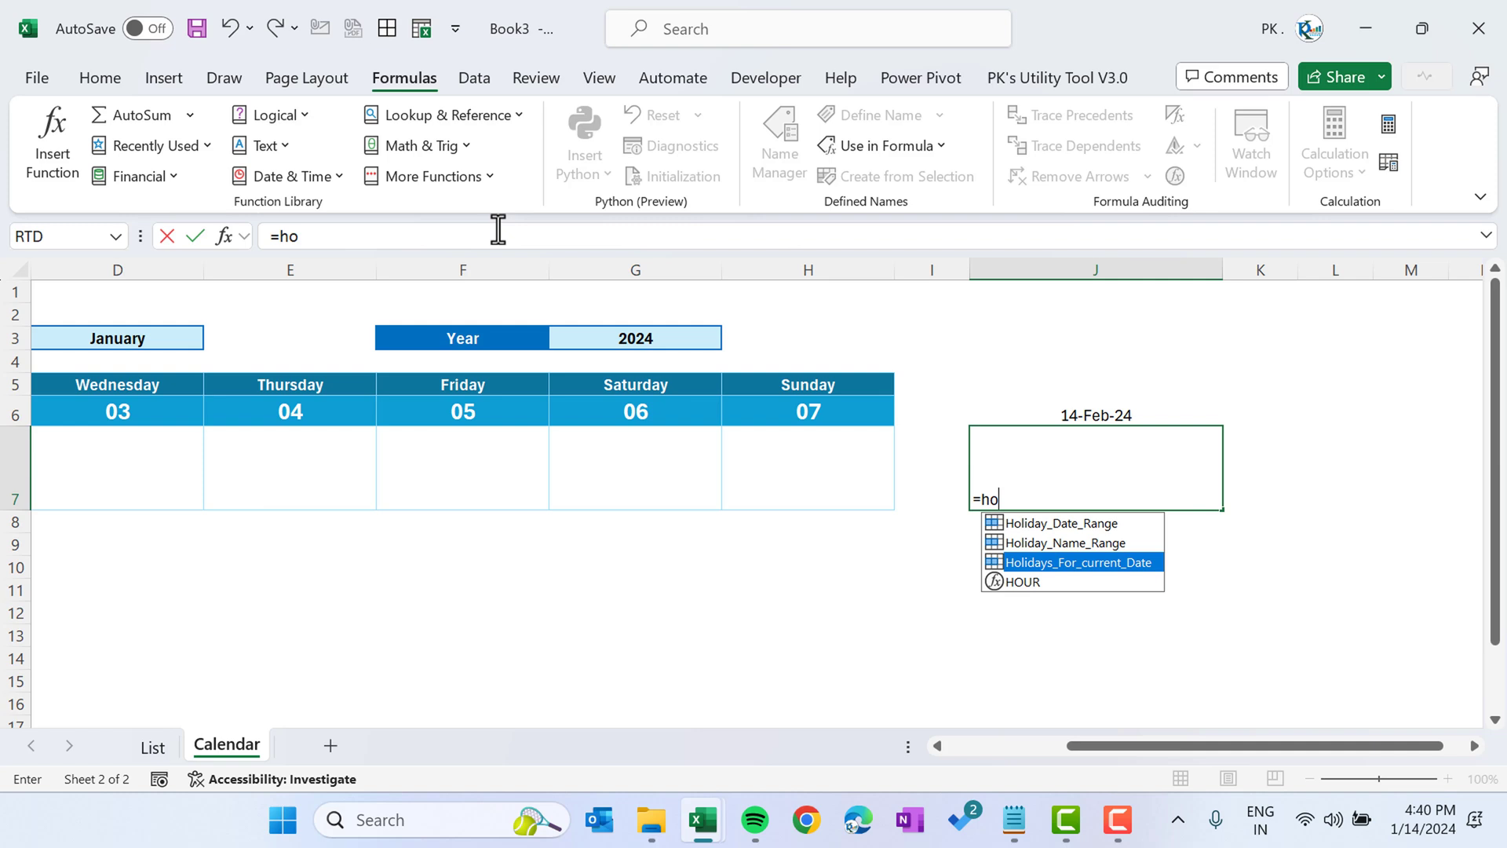
key("Tab")
key("Return")
key("Up")
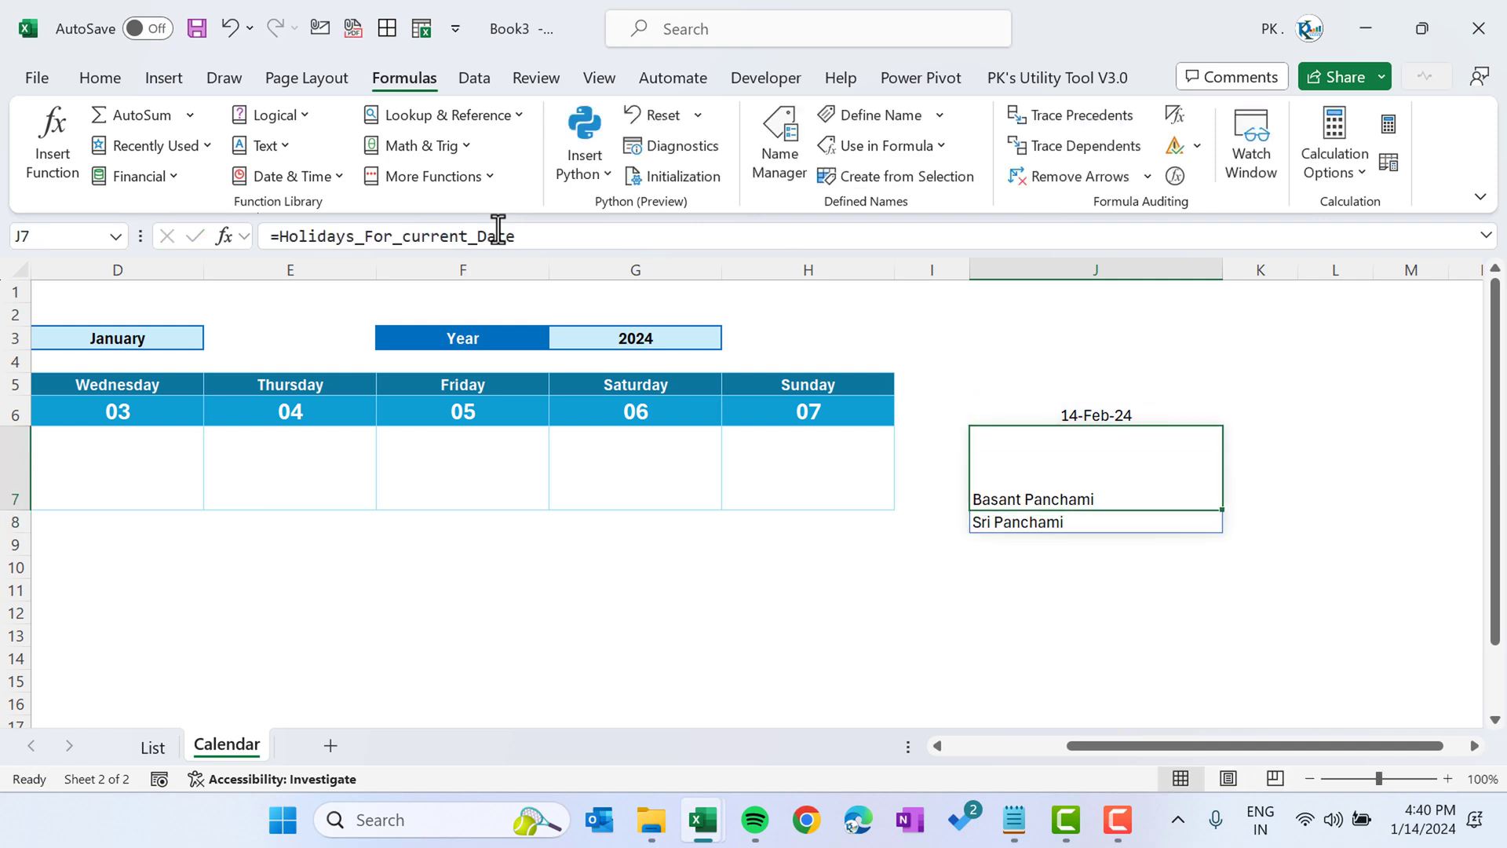
- Wrap the named formula in J7 in COUNTA so it reads =COUNTA(Holidays_For_current_Date)
left_click(278, 236)
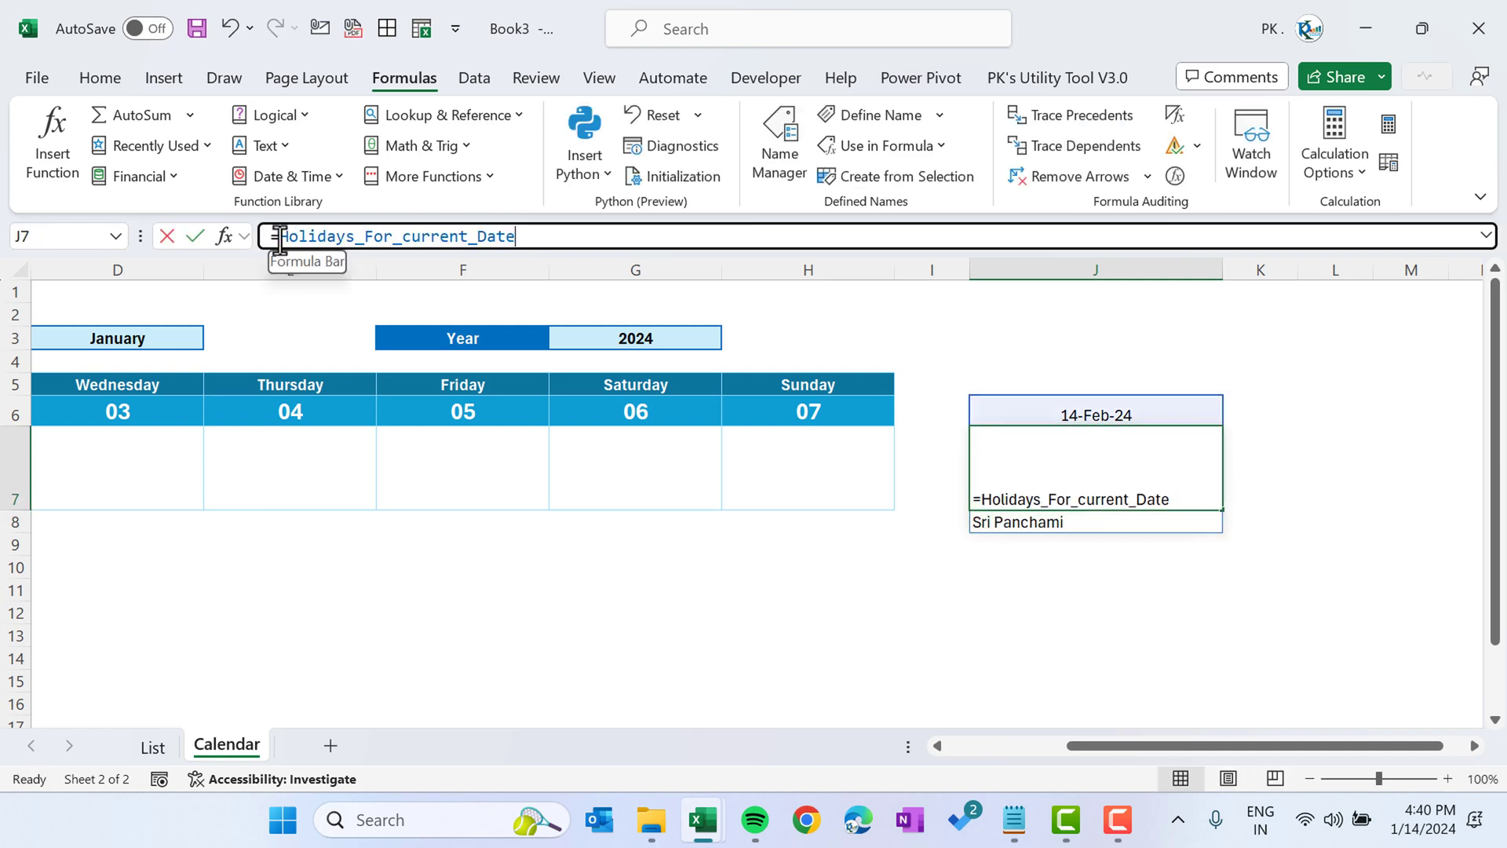
type("cou")
key("Down")
key("Tab")
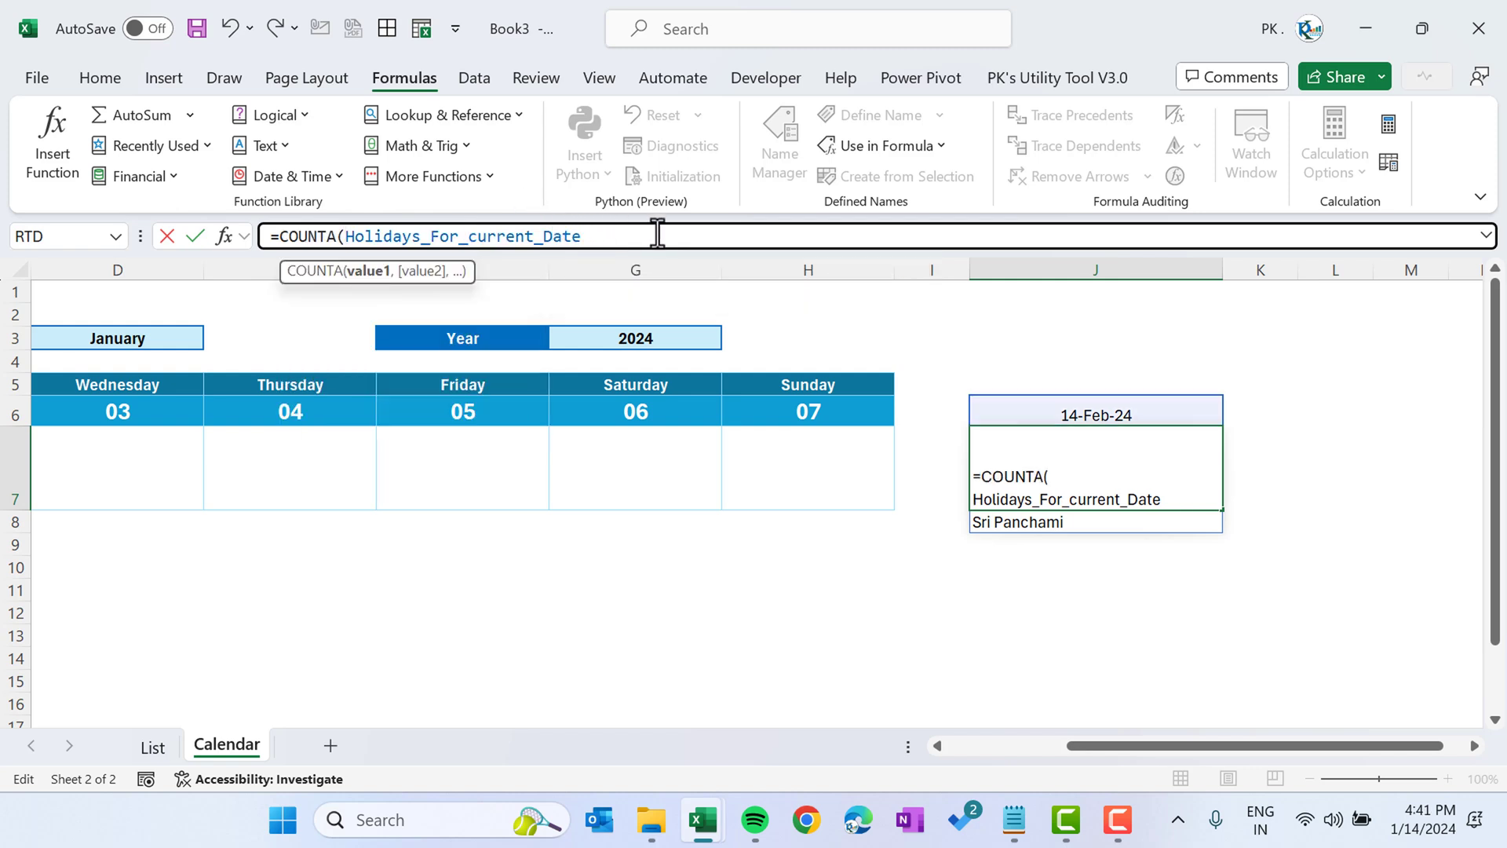
type(")")
key("Return")
key("Up")
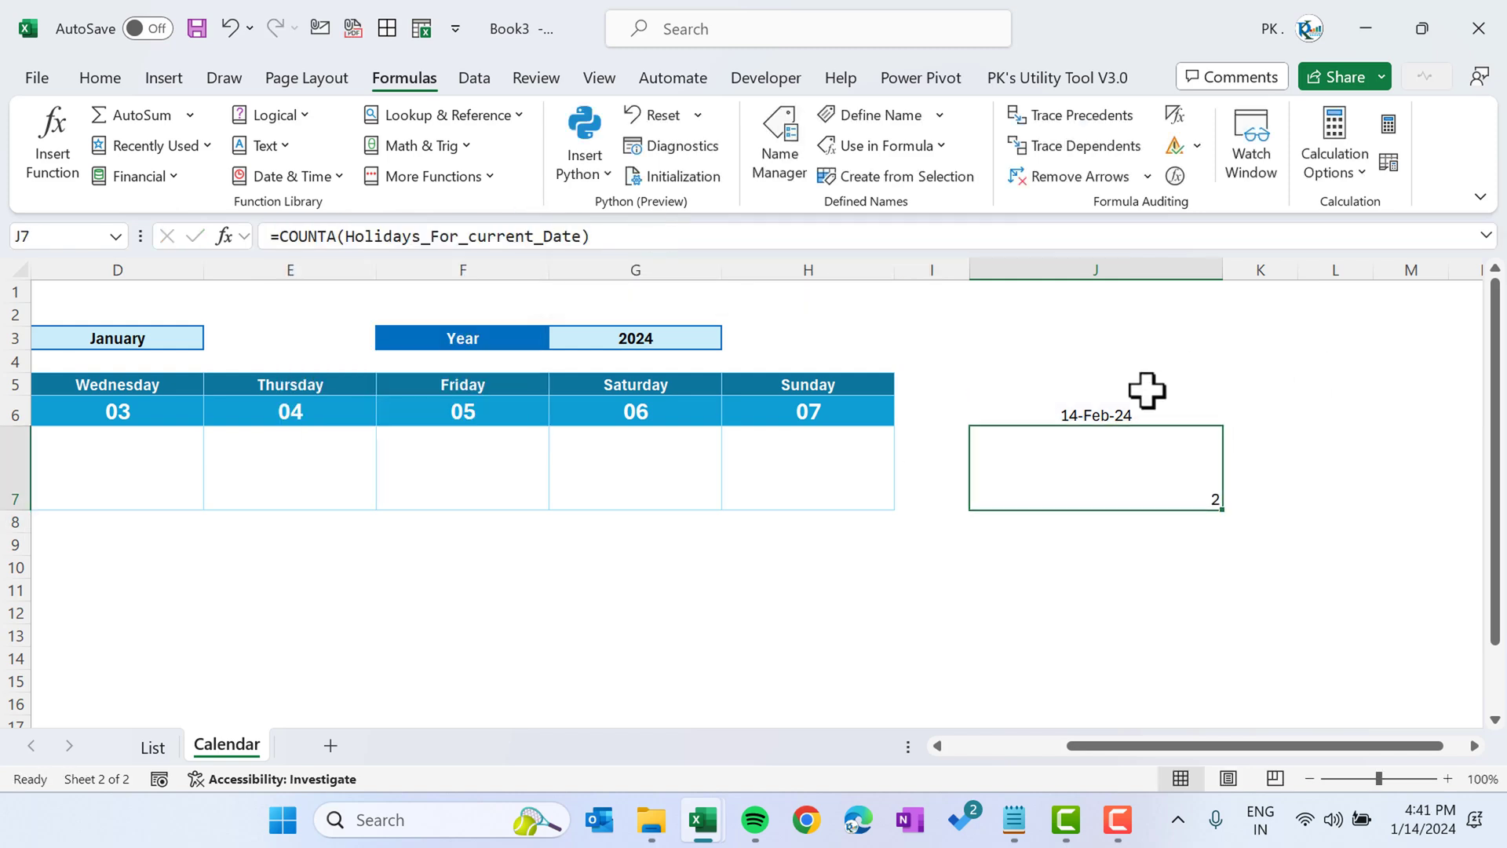
- Copy the expression COUNTA(Holidays_For_current_Date) from J7's formula, without the equals sign
left_click(1134, 415)
left_click(1147, 471)
left_click_drag(603, 242, 280, 237)
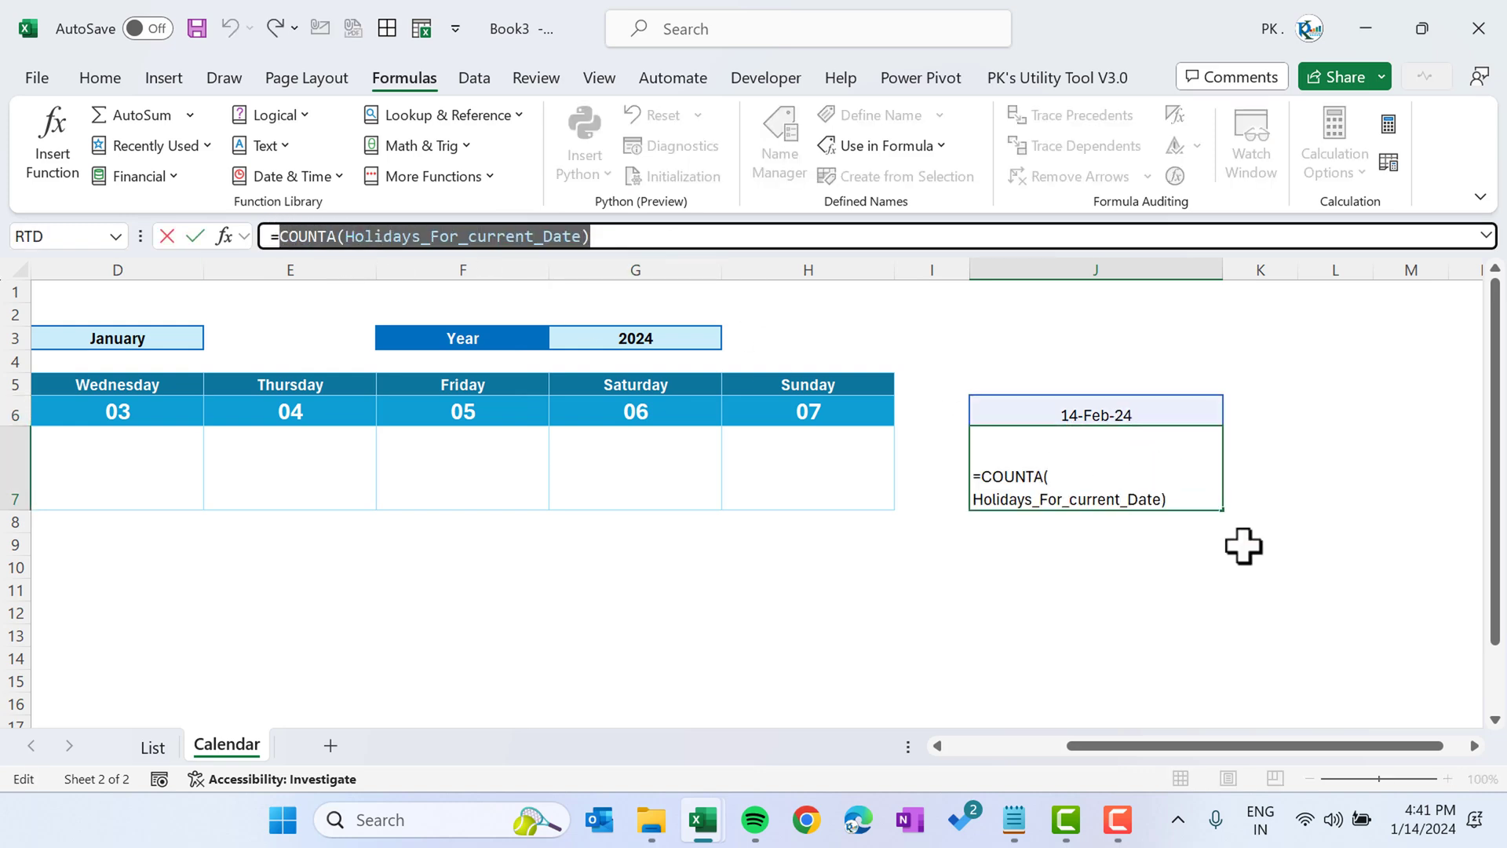
key("Escape")
- Define a workbook-level name Holiday_Count with COUNTA(Holidays_For_current_Date) as its reference
key("alt+m")
type("md")
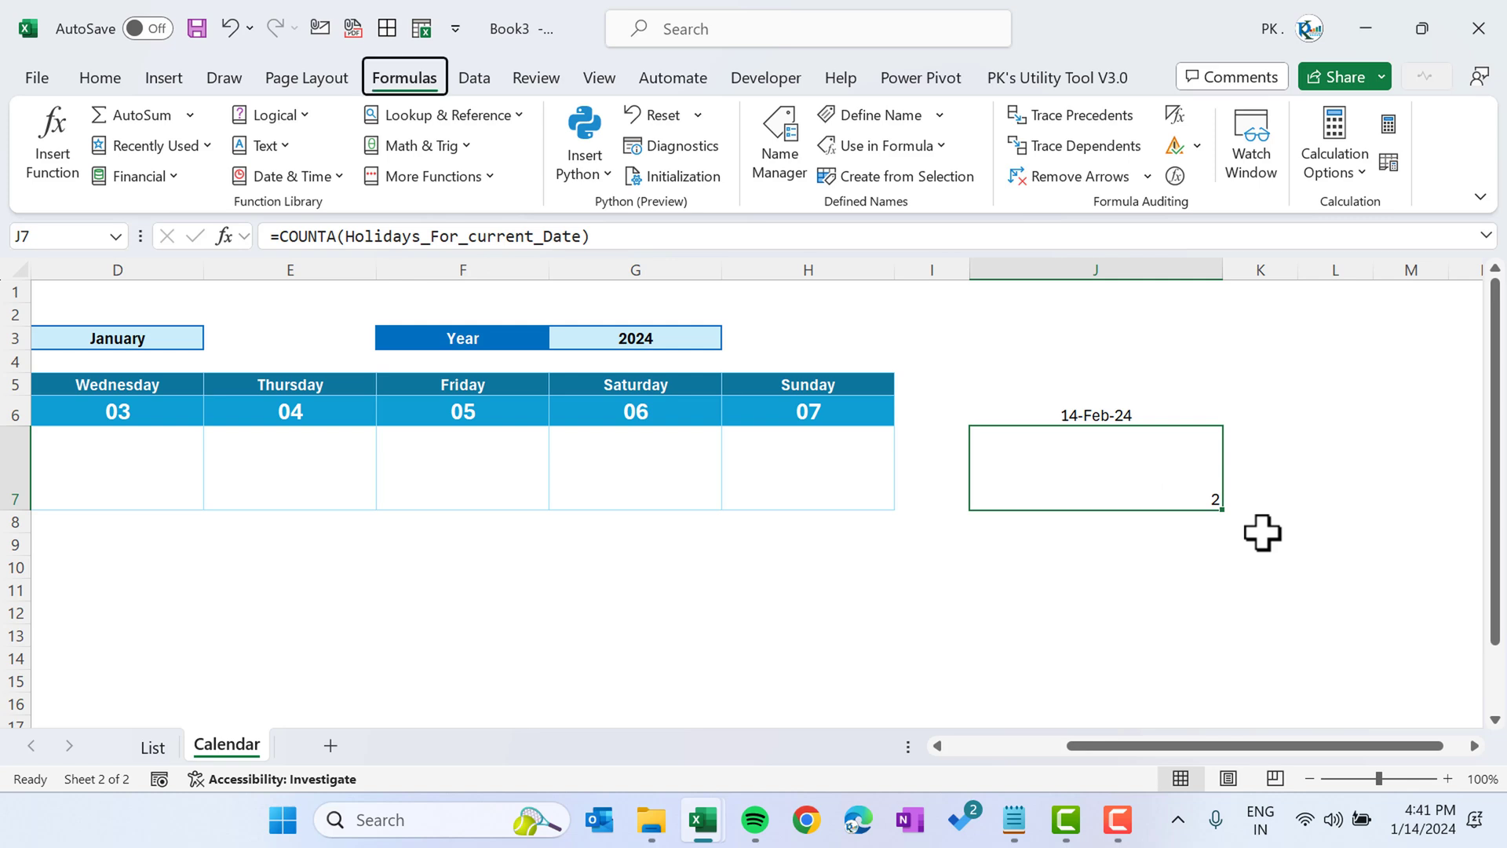
type("Cu")
key("BackSpace")
key("BackSpace")
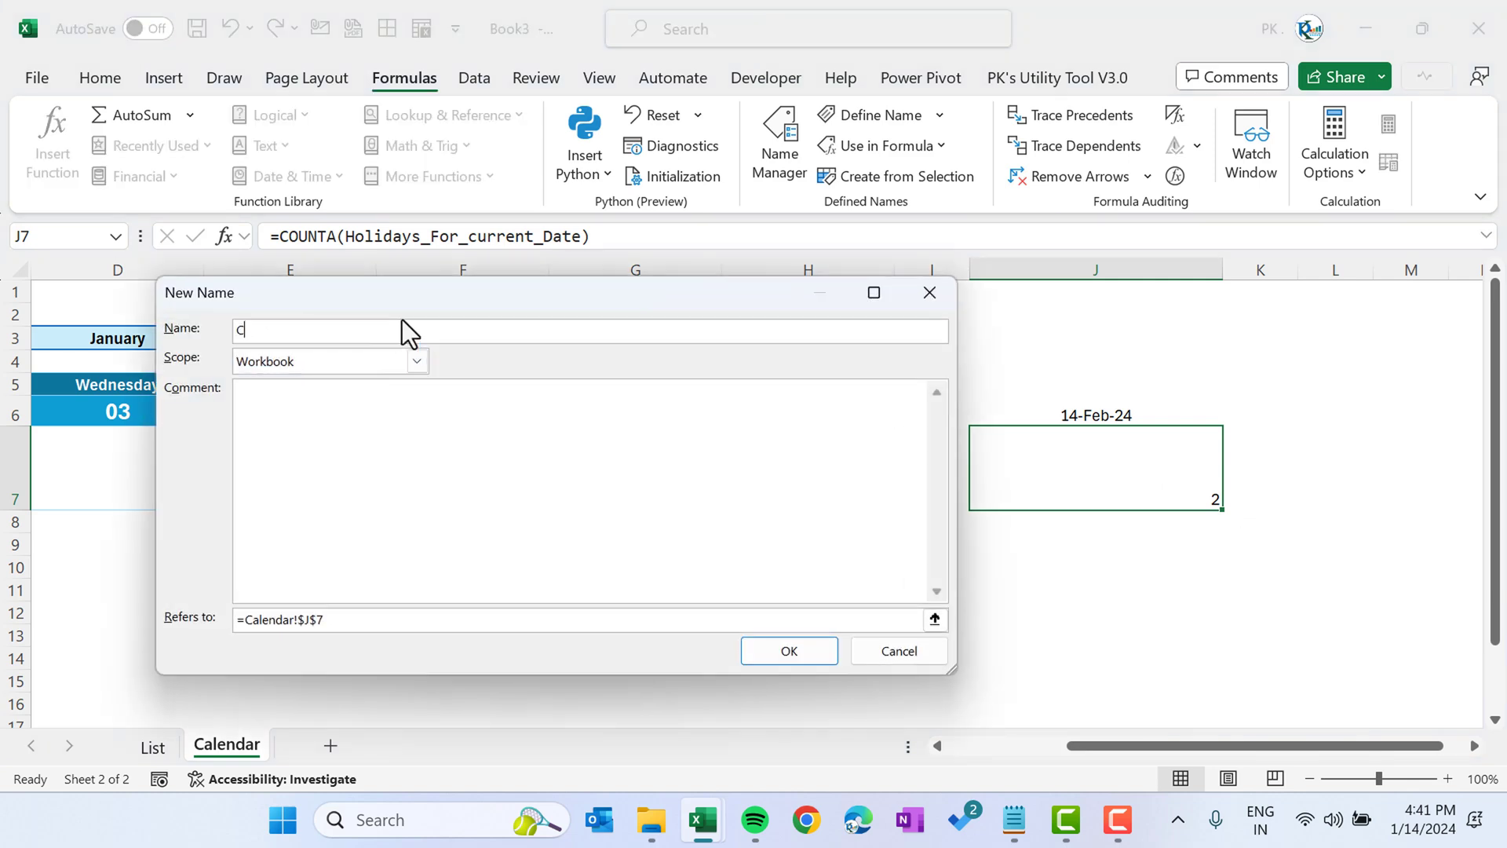
type("Holiday")
type("_Cur")
key("BackSpace")
key("BackSpace")
type("ount")
triple_click(377, 619)
type("=COUNTA(Holidays_For_current_Date)")
left_click(787, 642)
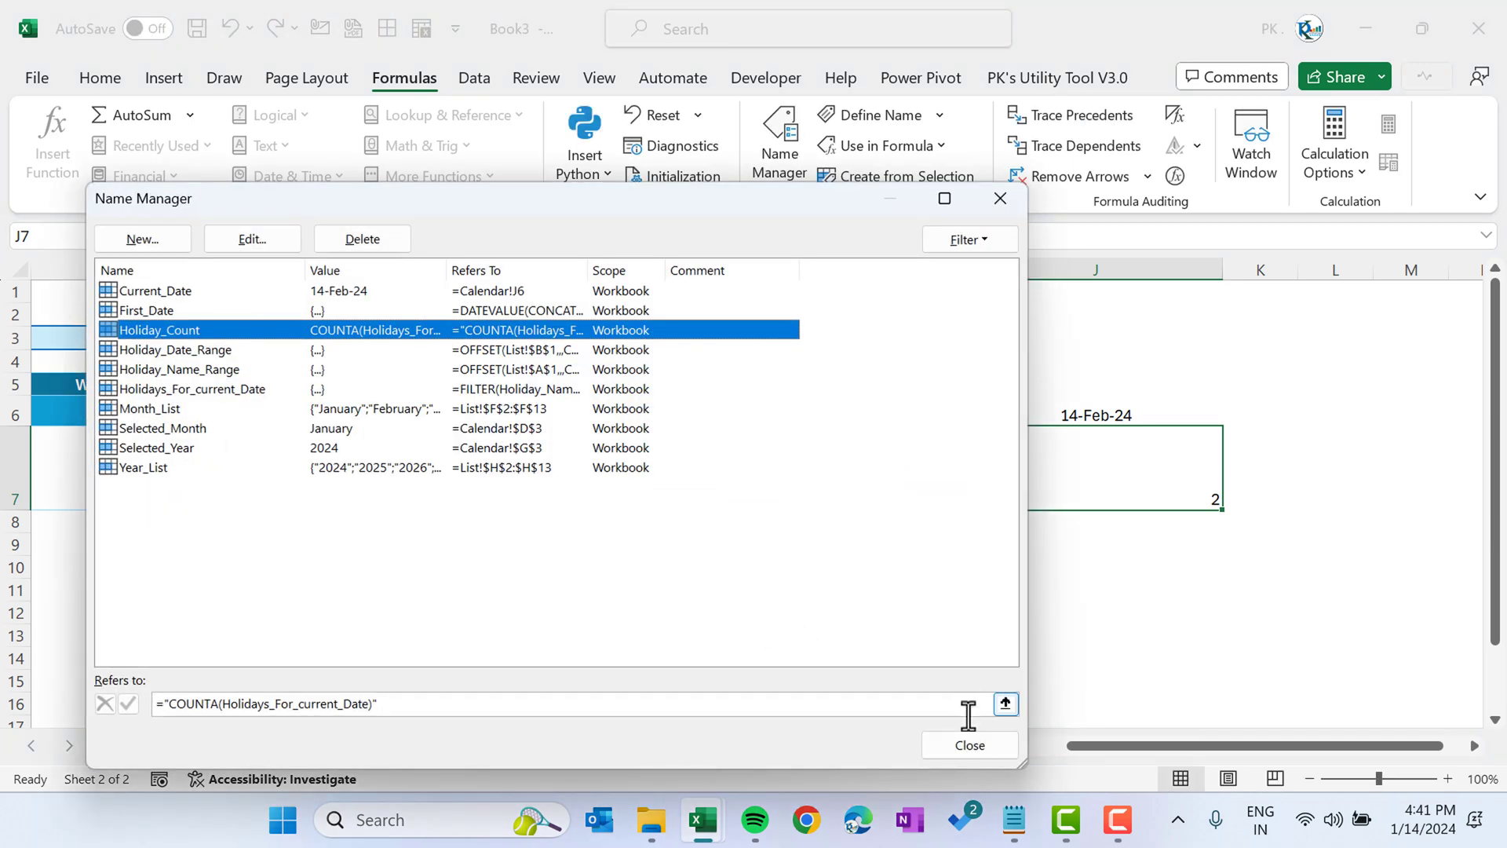
left_click(969, 734)
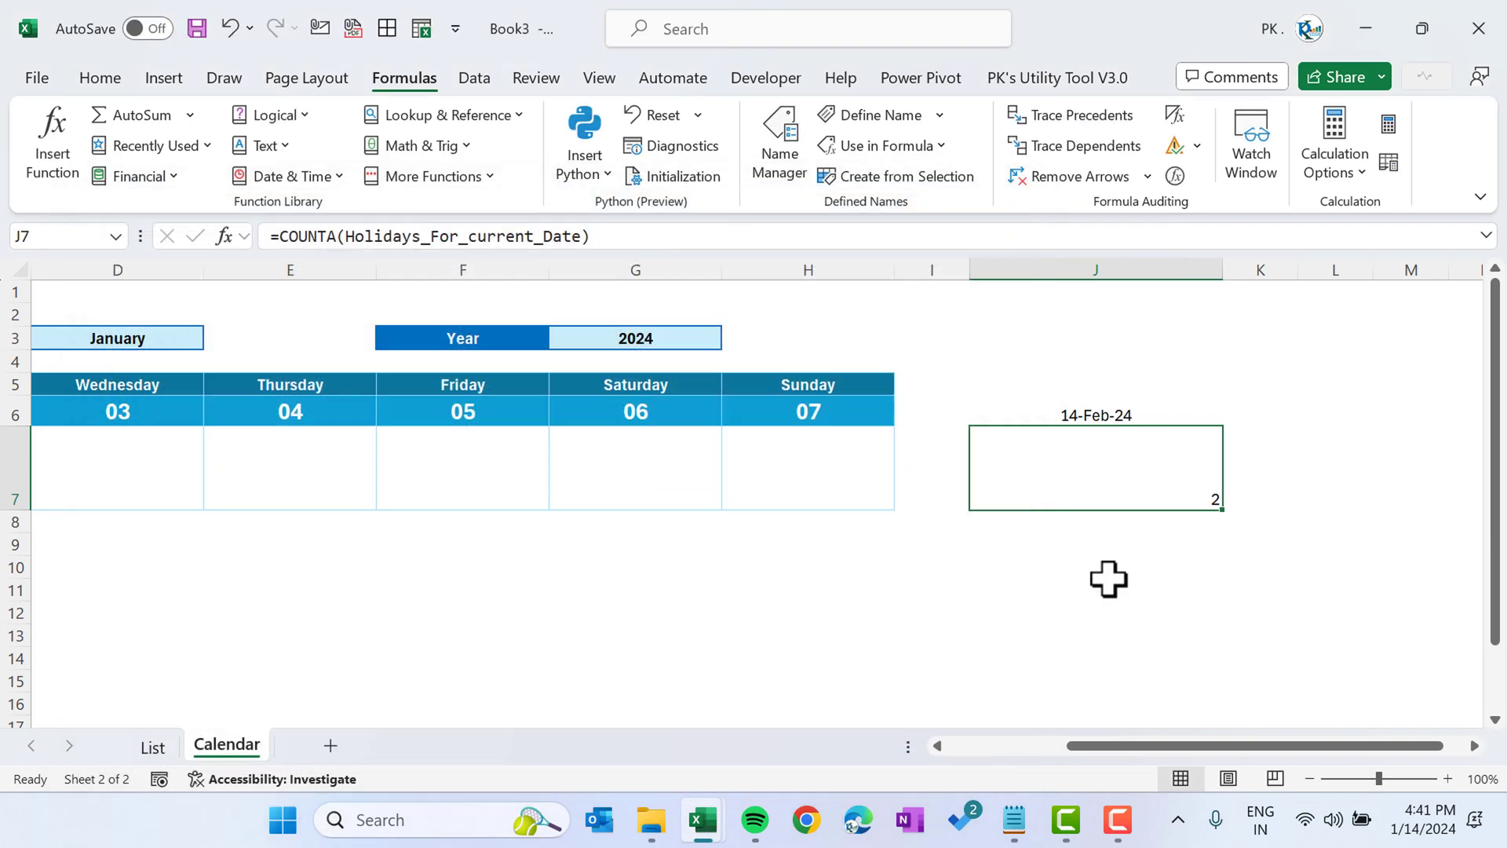
- Replace the COUNTA formula in J7 with =Holidays_For_current_Date
key("Delete")
type("=ho")
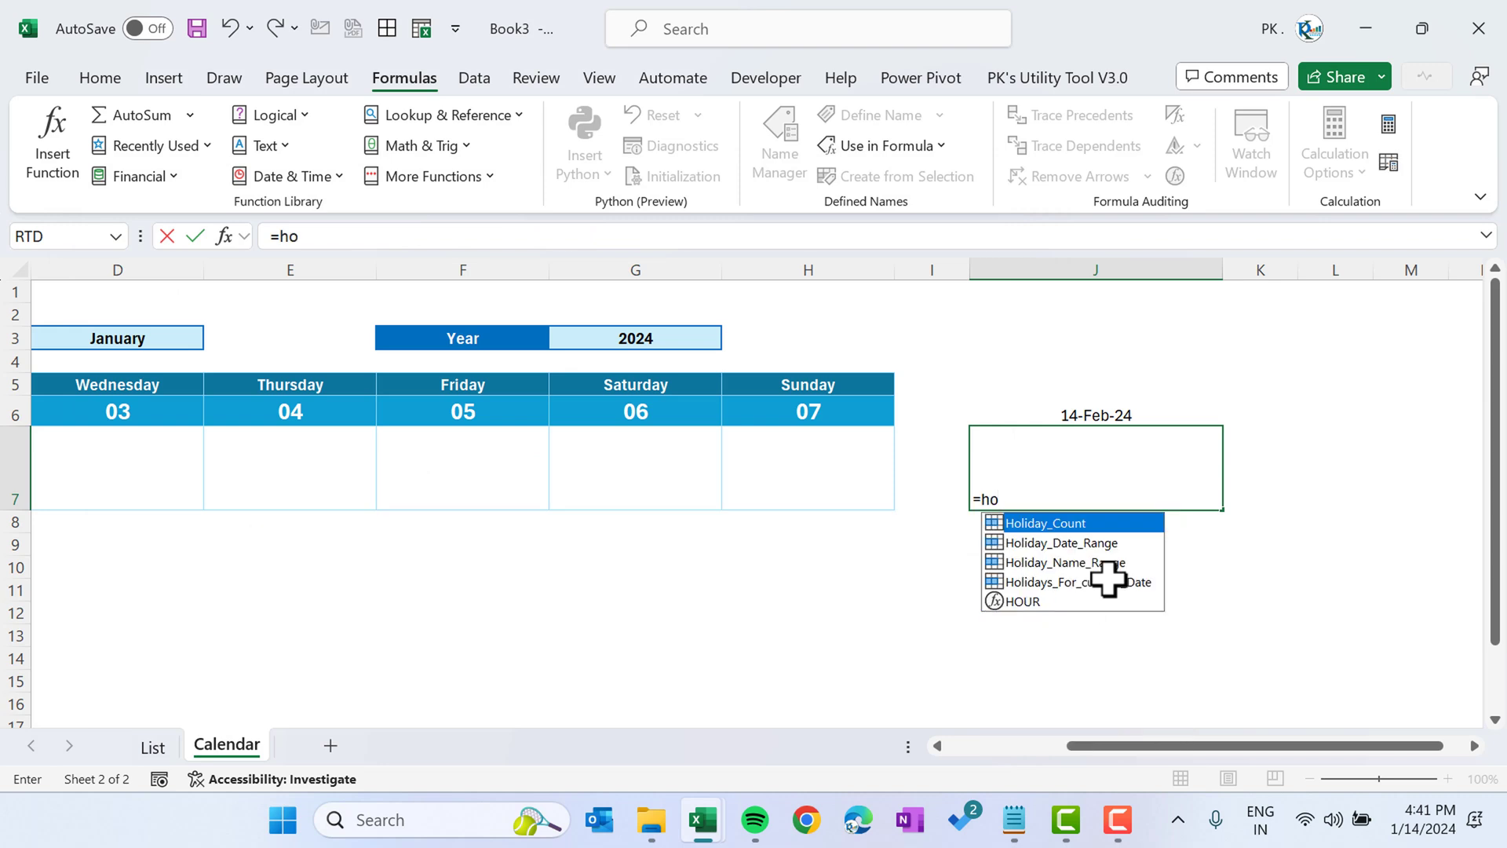
key("Down")
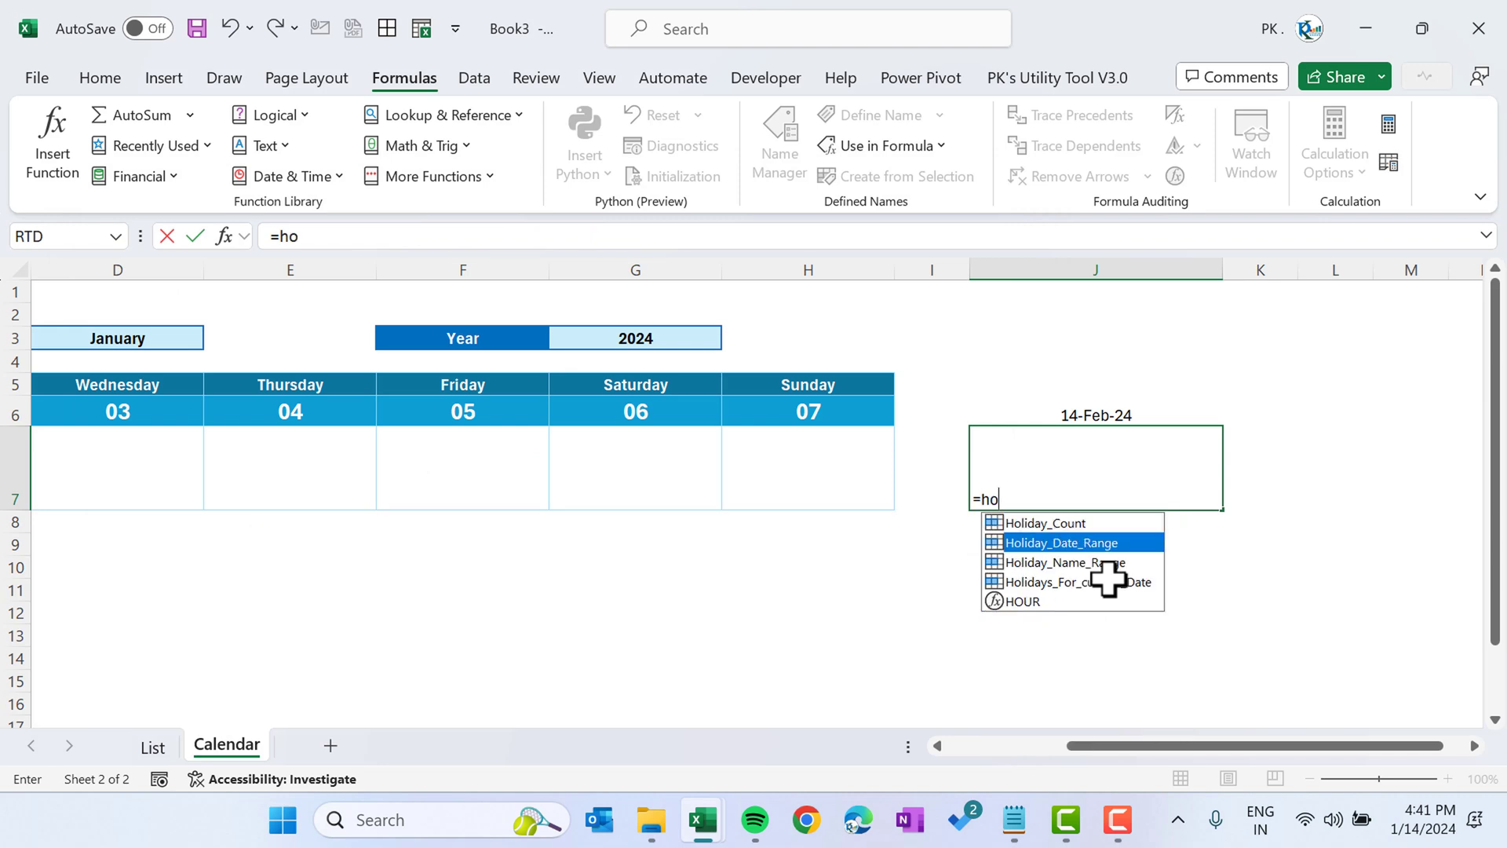
left_click(1108, 580)
double_click(1108, 580)
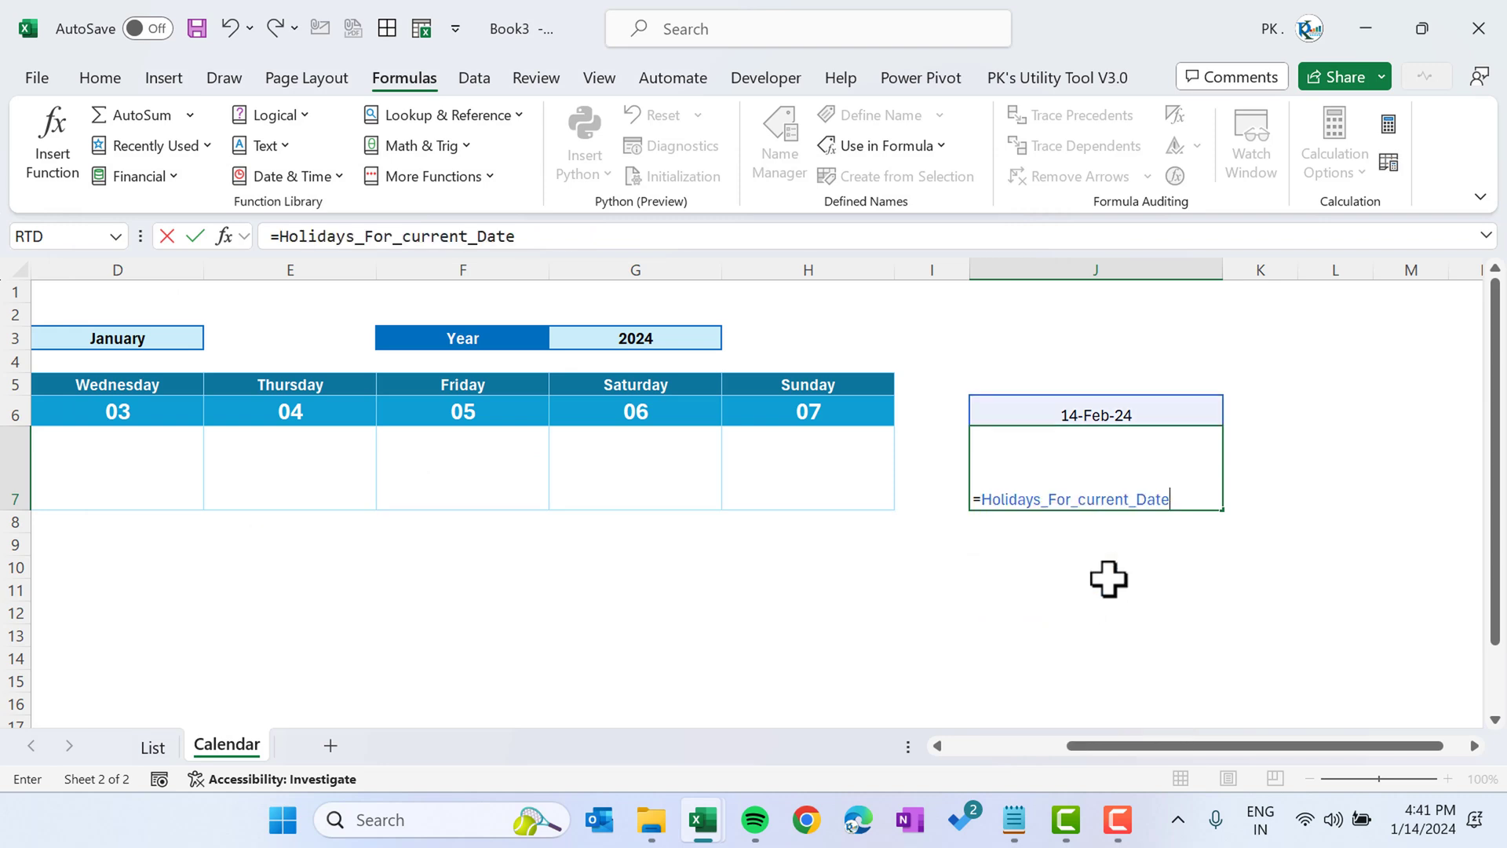
key("Return")
key("Up")
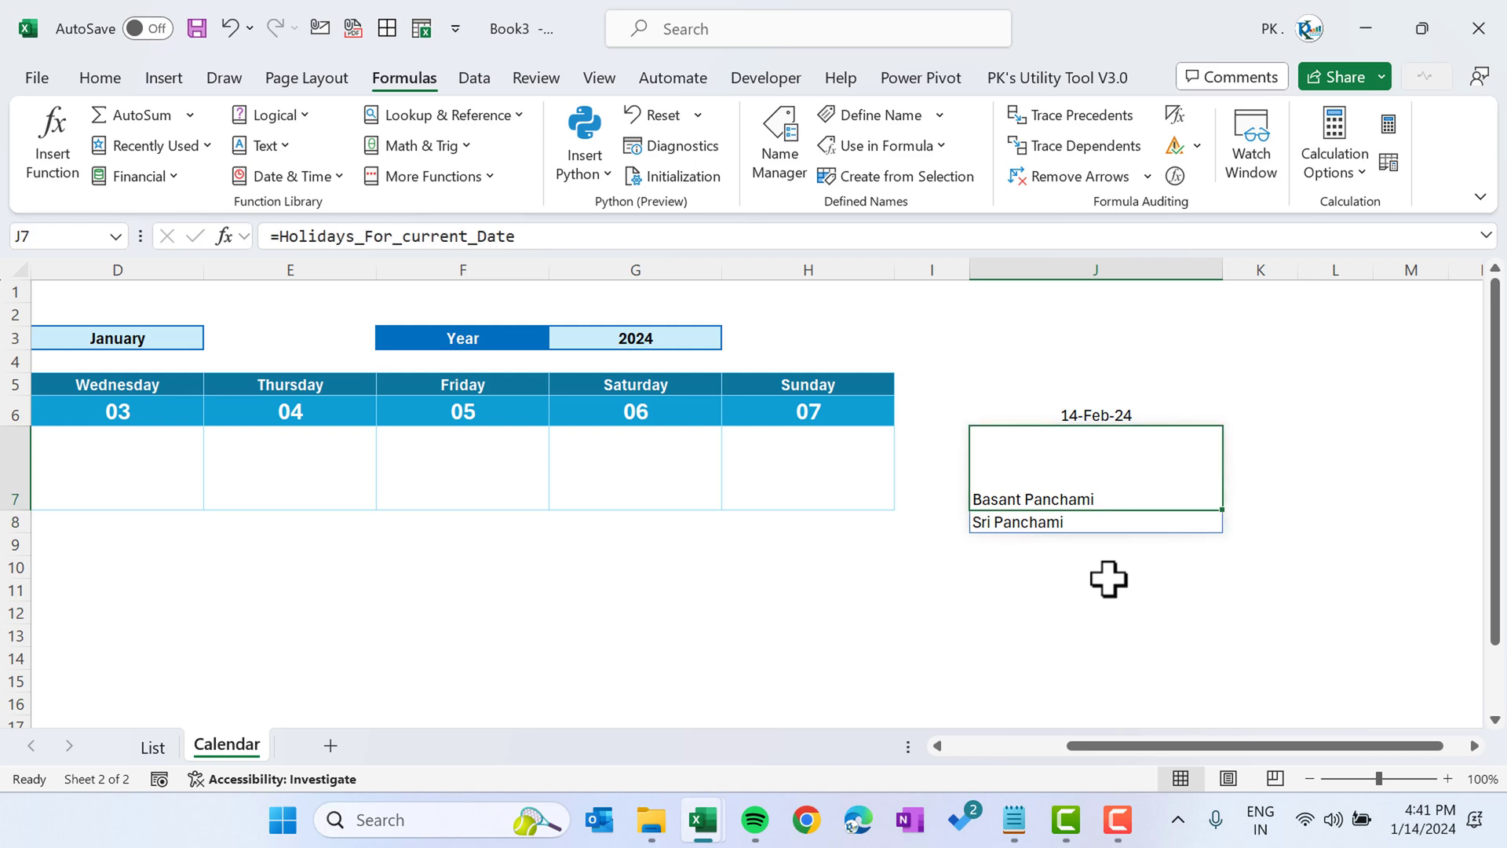
- Insert a TEXTJOIN function before Holidays_For_current_Date in J7's formula, with CHAR(10) as the delimiter
left_click(277, 236)
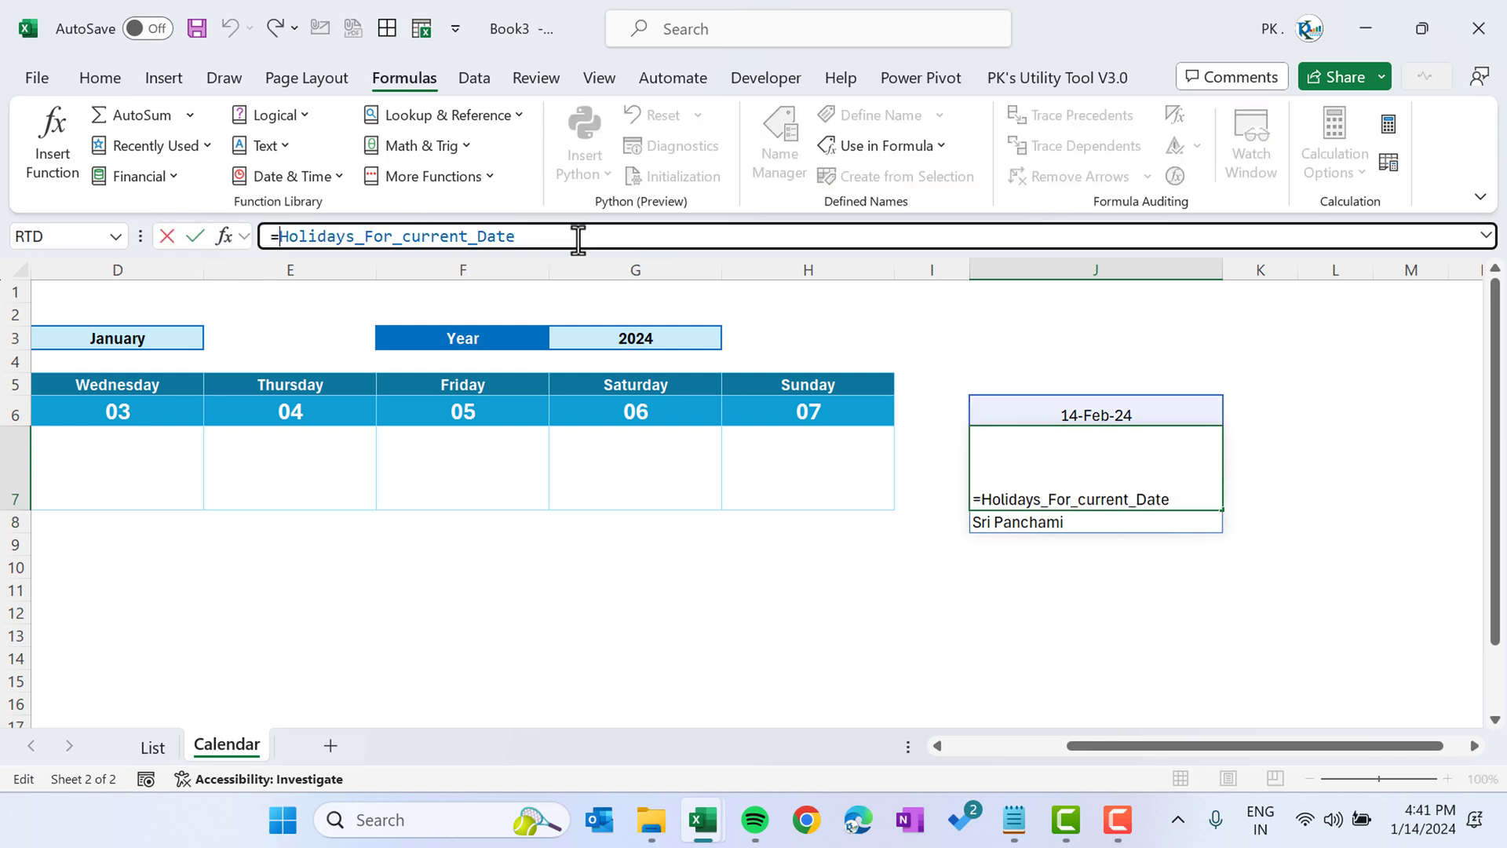
type("te")
key("Down")
key("Down")
key("Down")
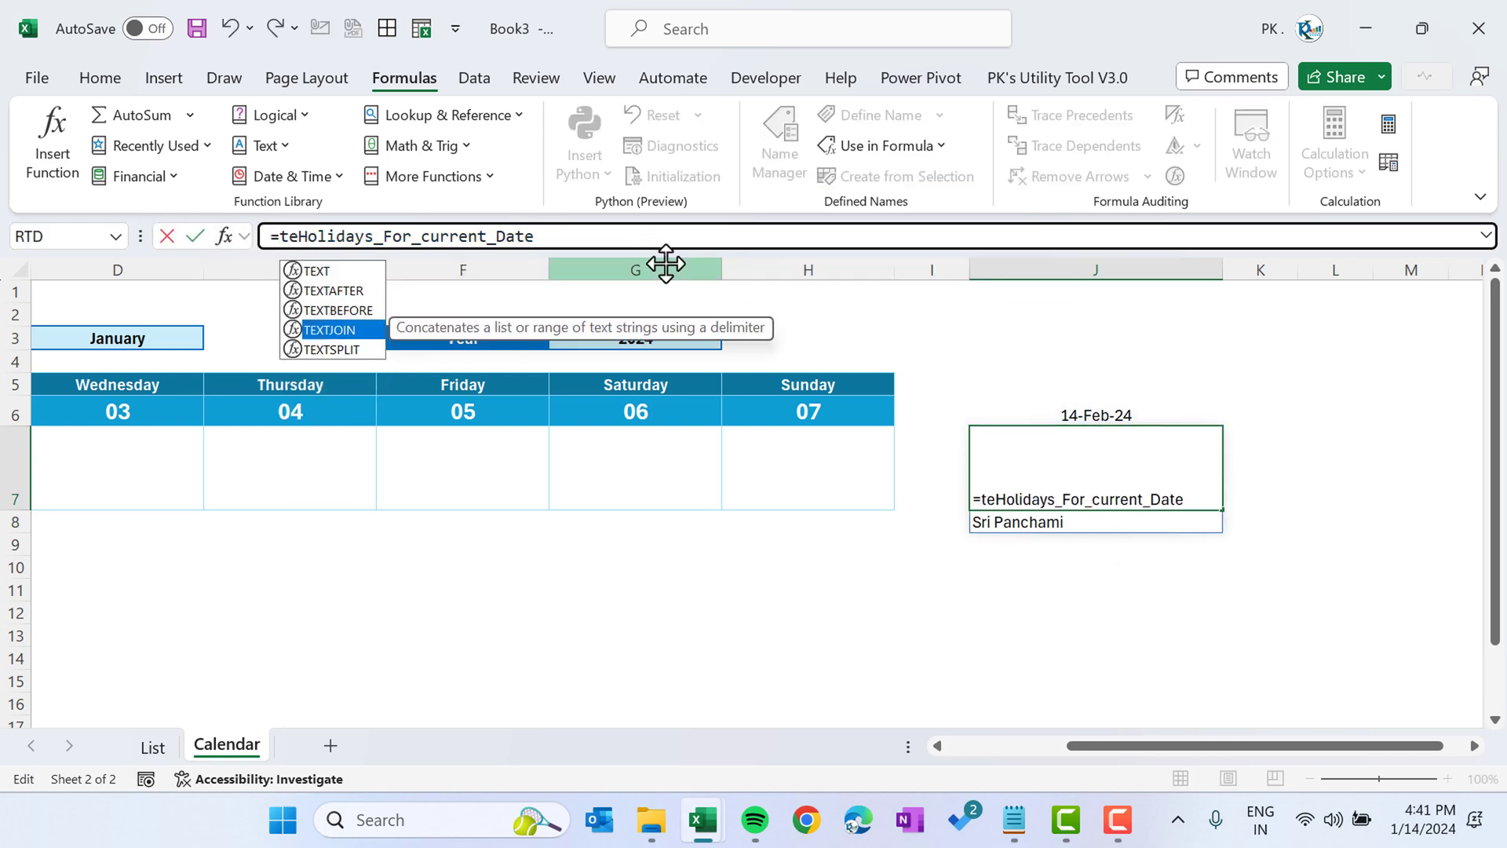
key("Tab")
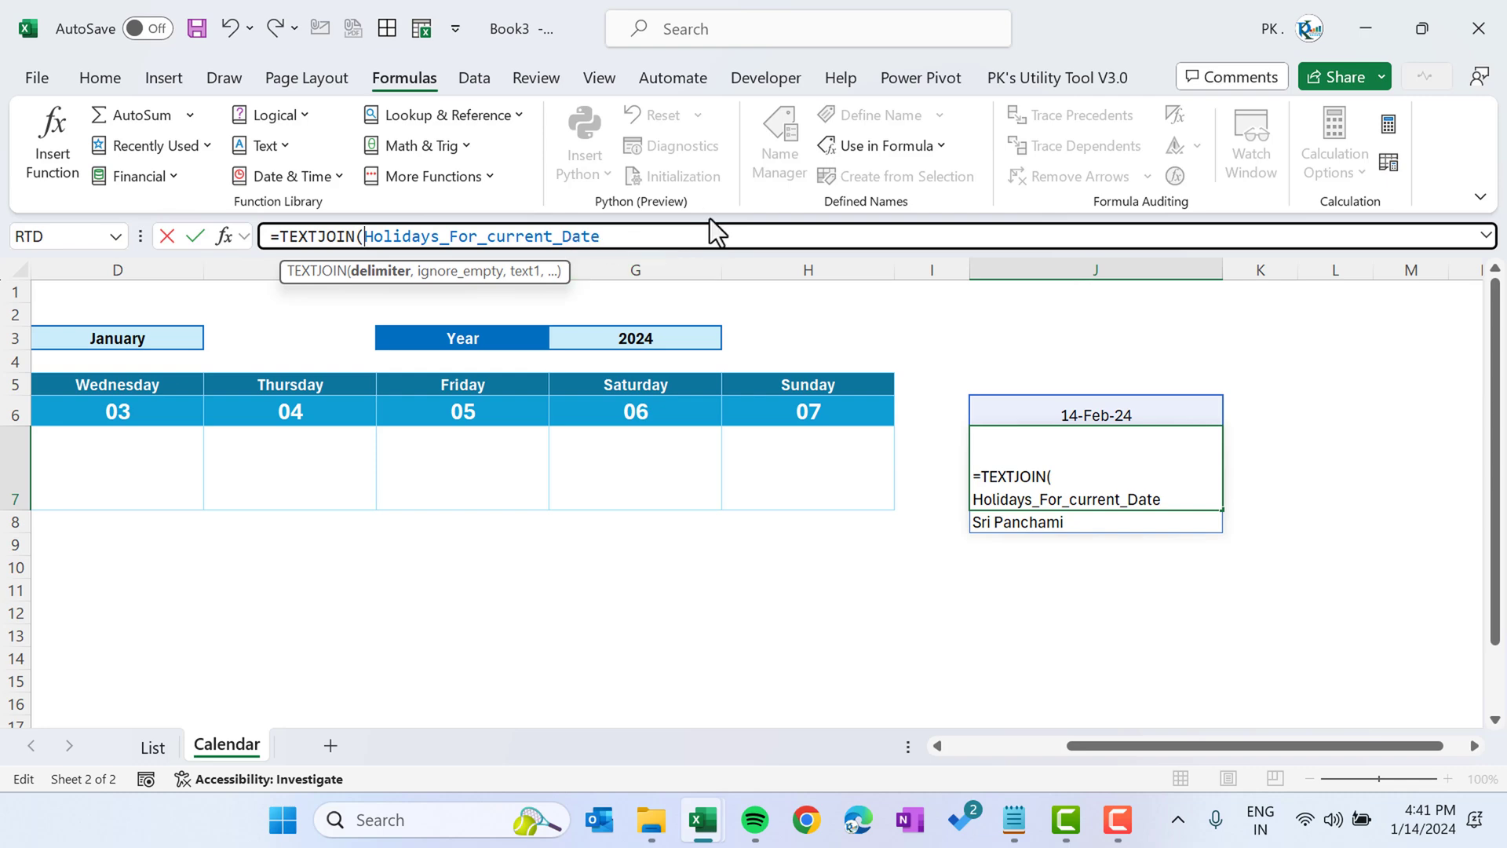
type("ch")
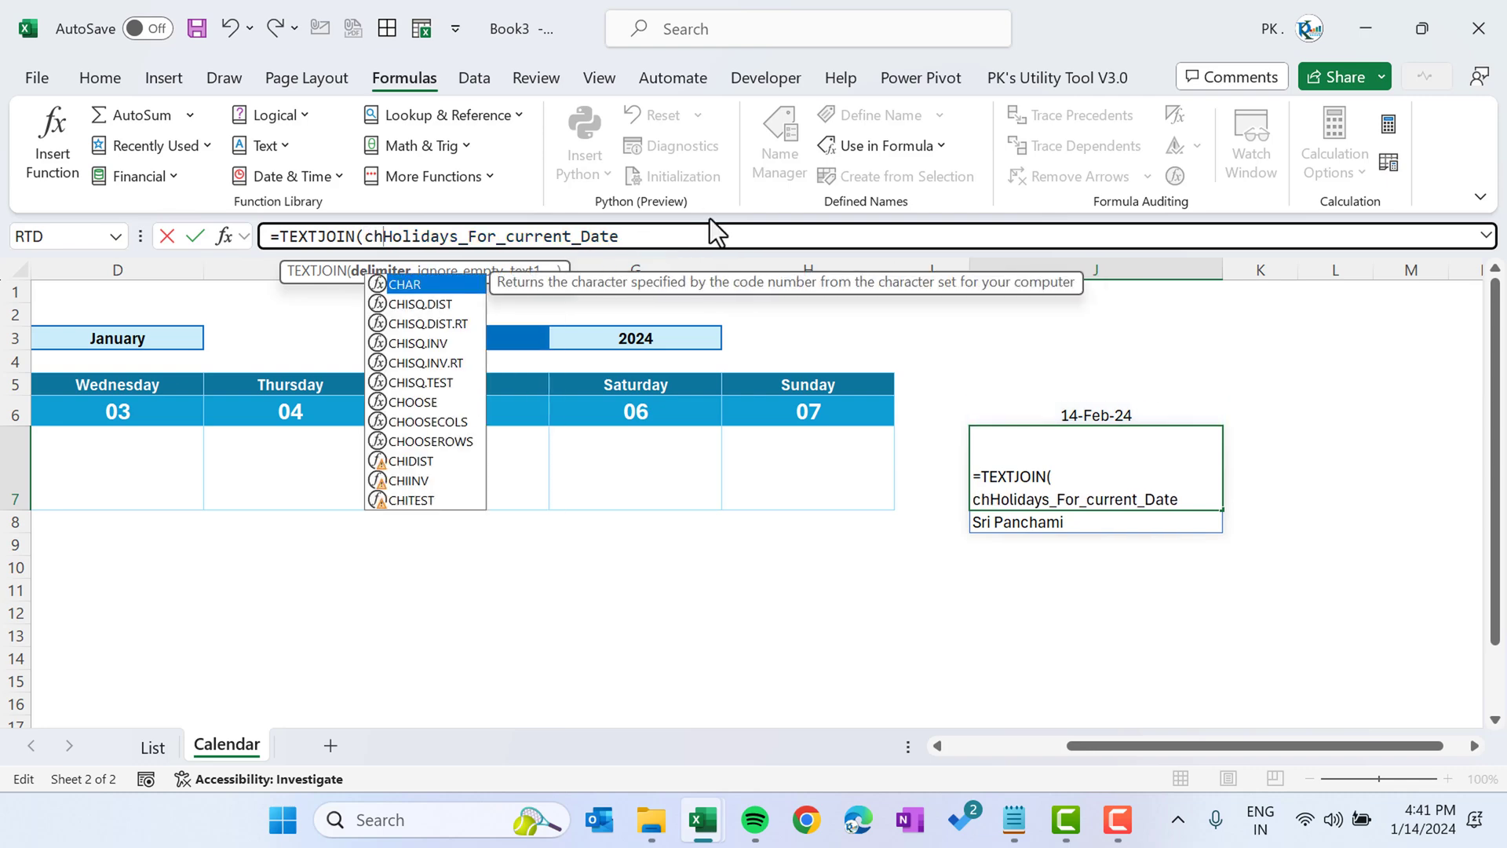
key("Tab")
type("10)")
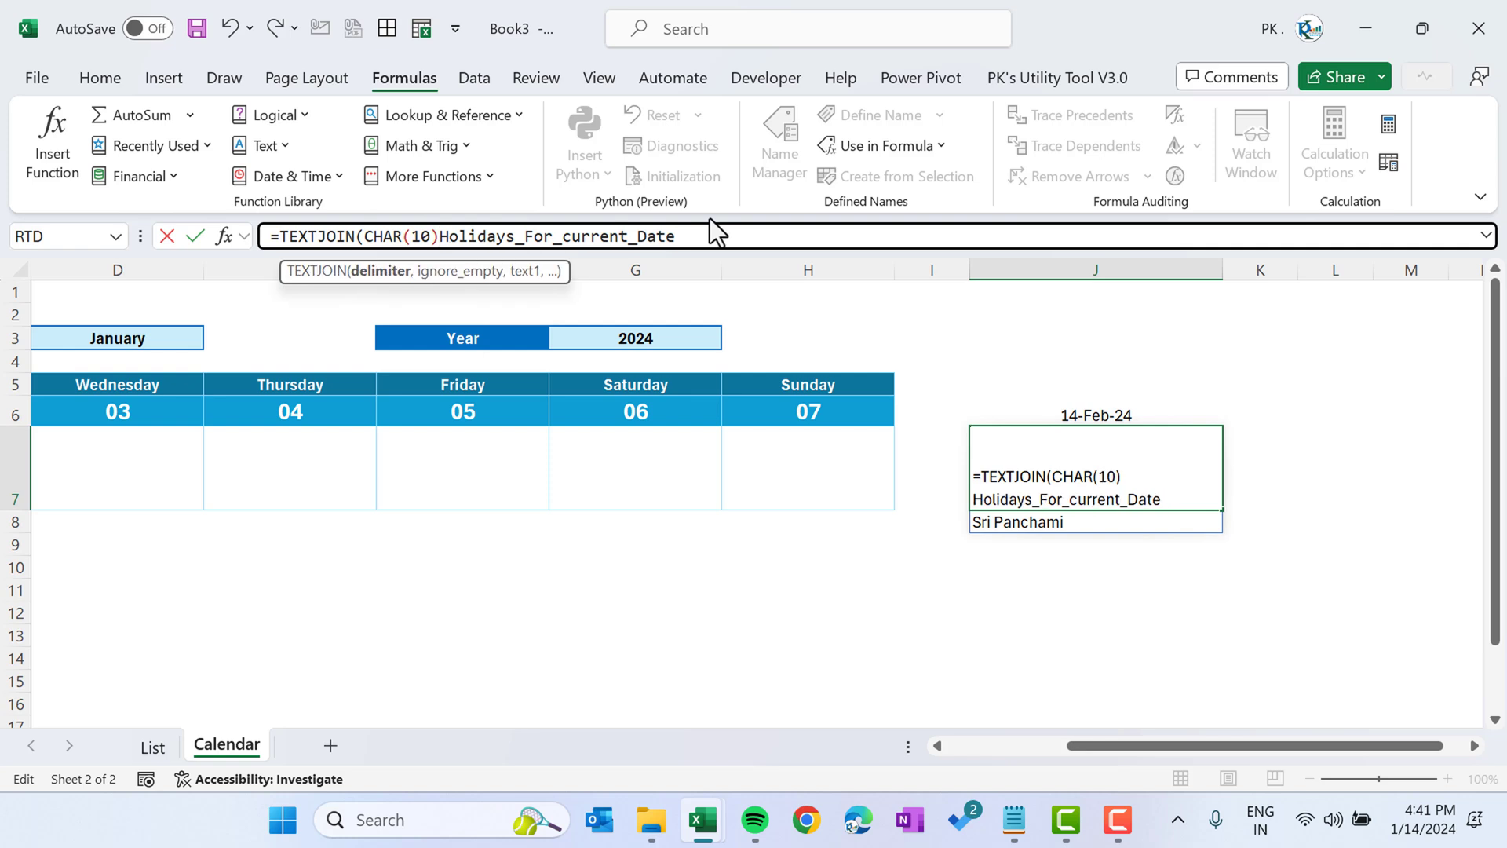
- Complete J7's formula as =TEXTJOIN(CHAR(10),TRUE,Holidays_For_current_Date) and turn on text wrapping for the cell
type(",")
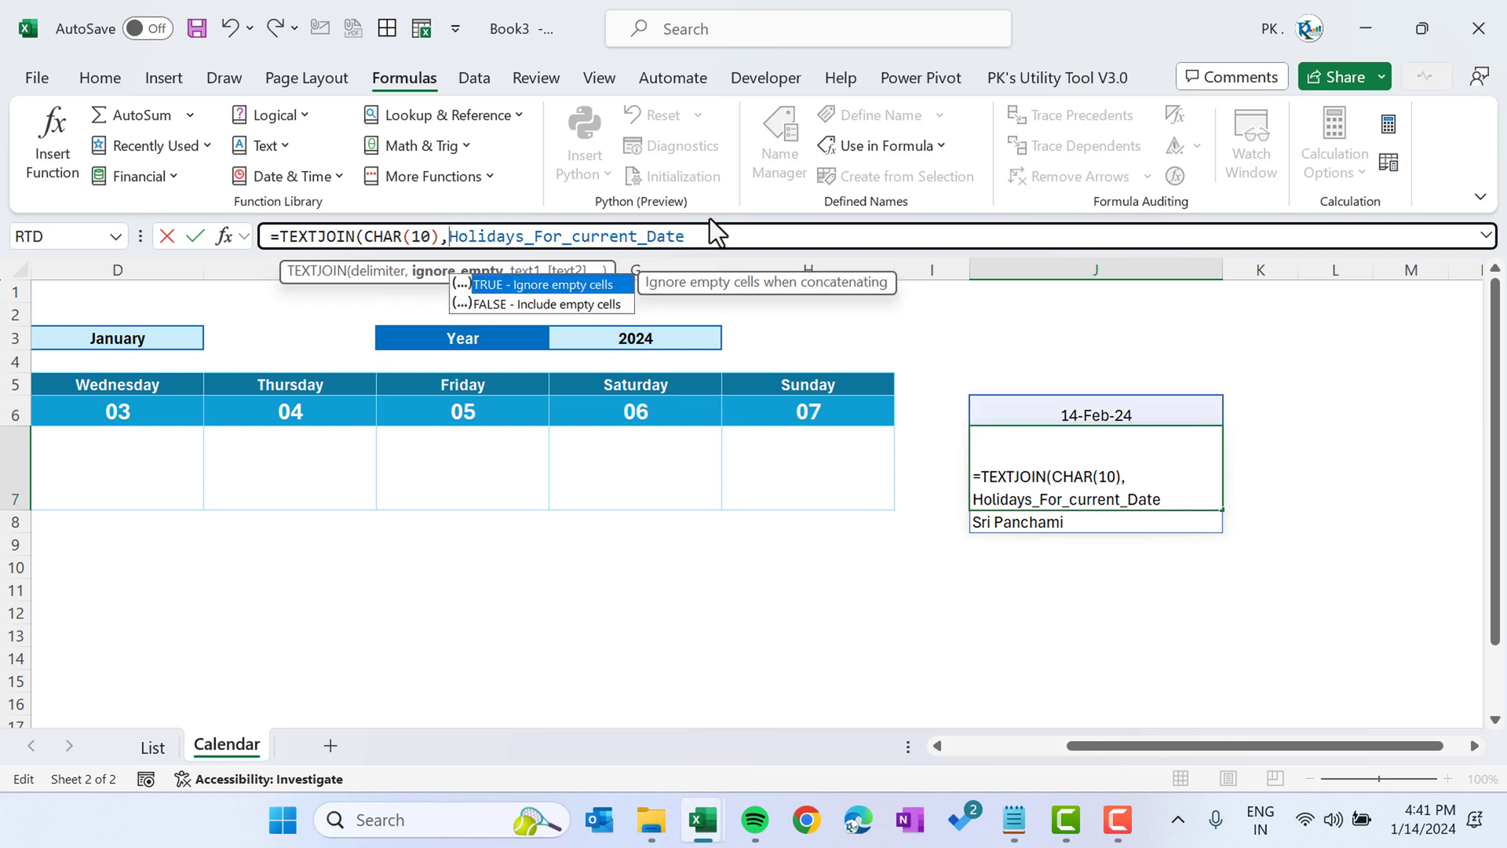
key("Tab")
type(",")
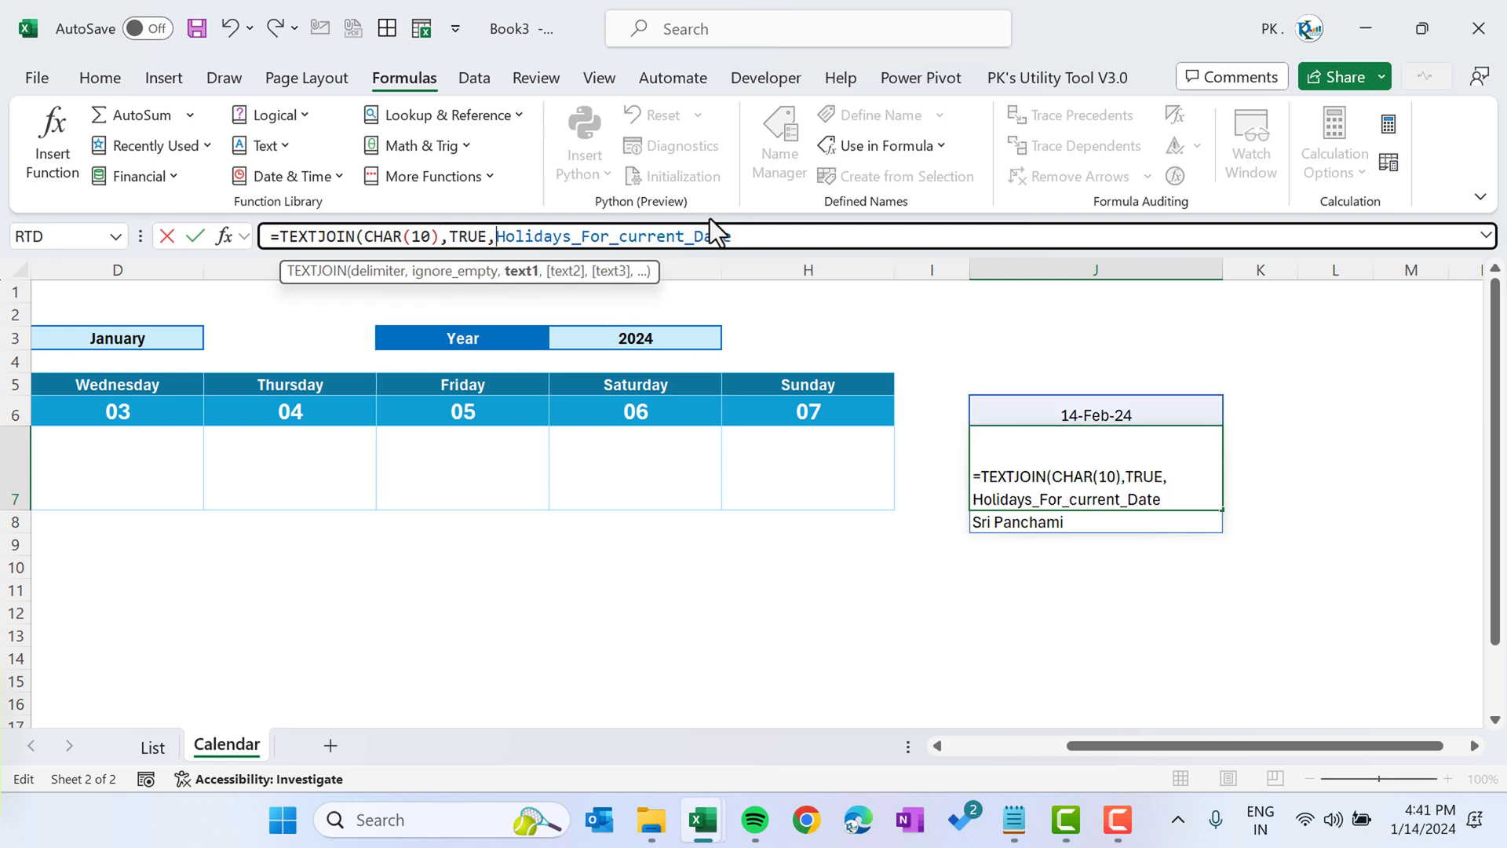
left_click(814, 234)
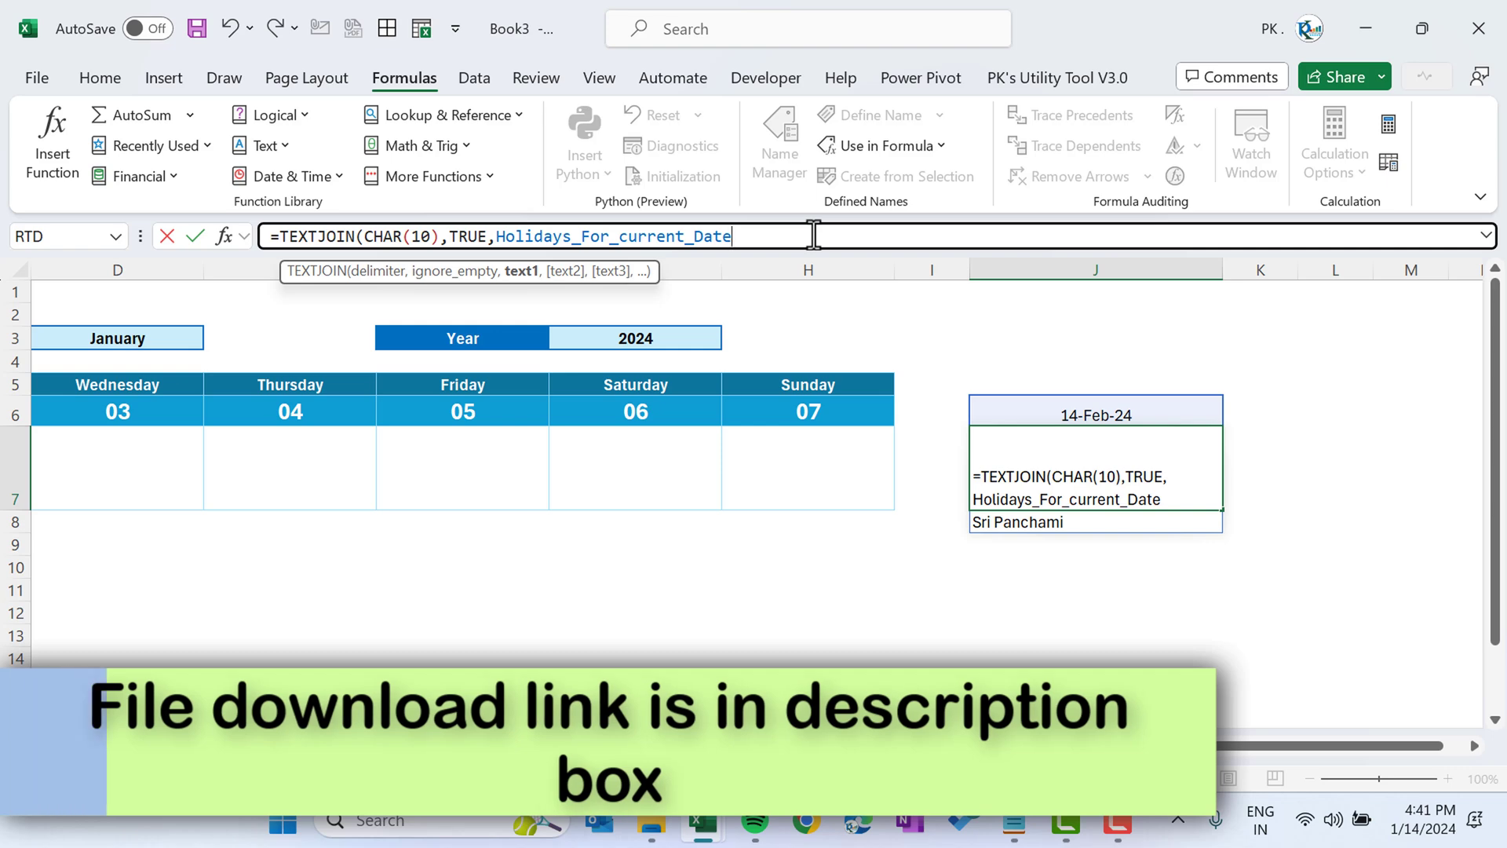
type(")")
key("ctrl+Return")
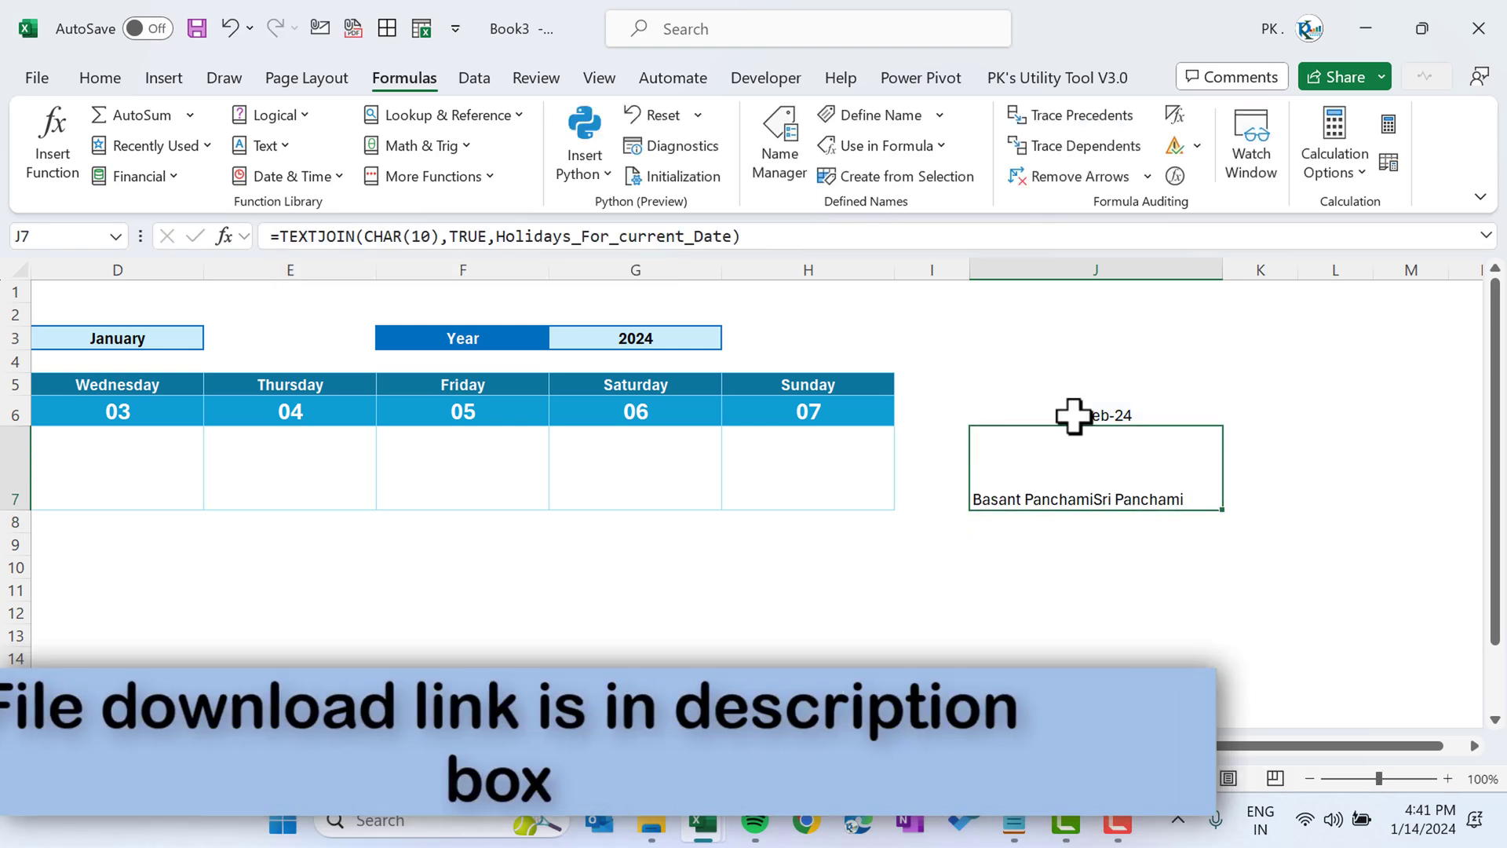
left_click(99, 78)
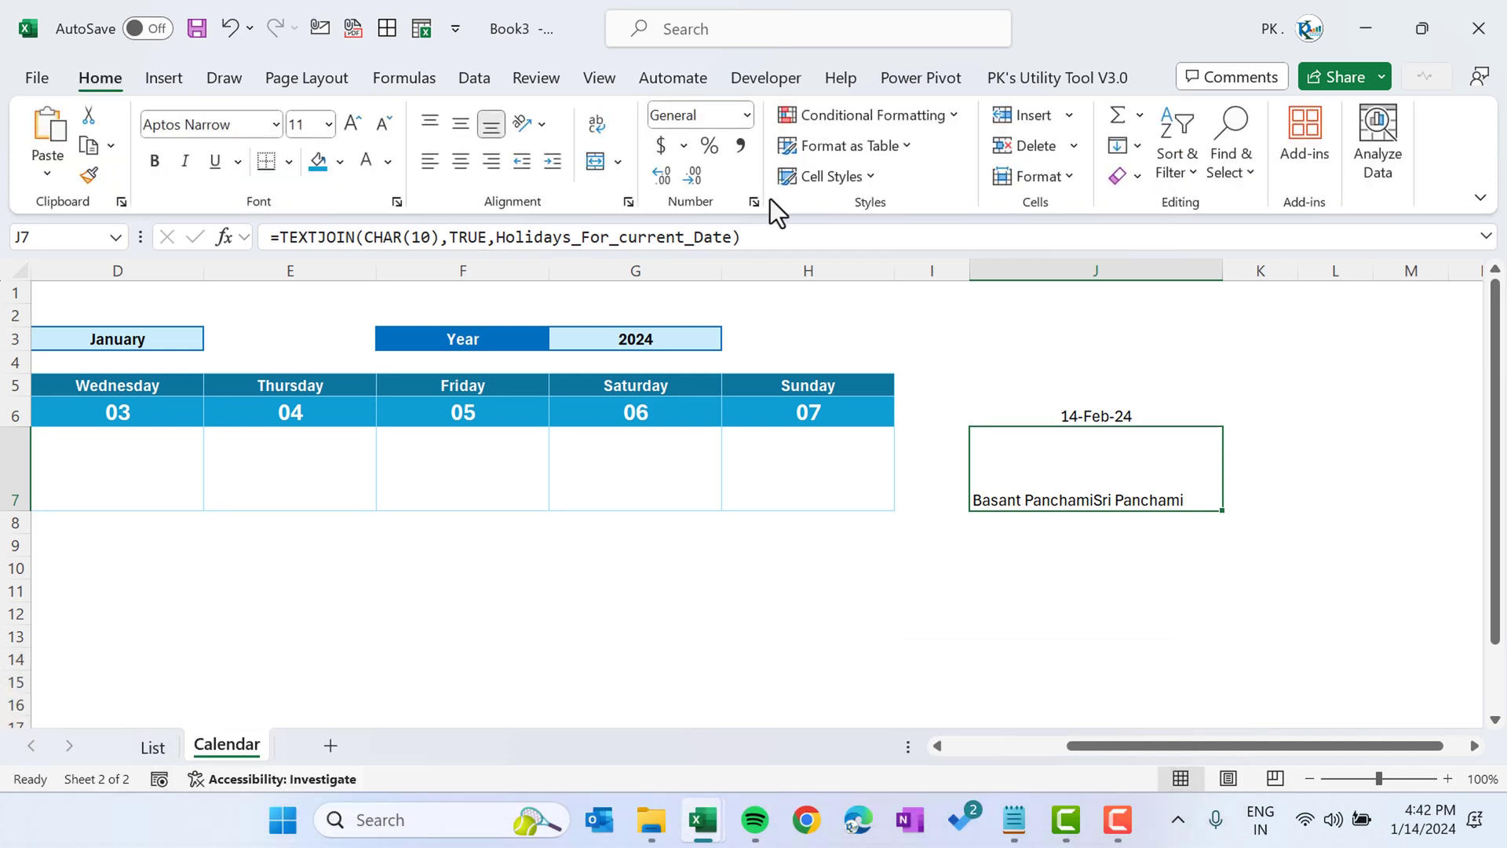
left_click(596, 125)
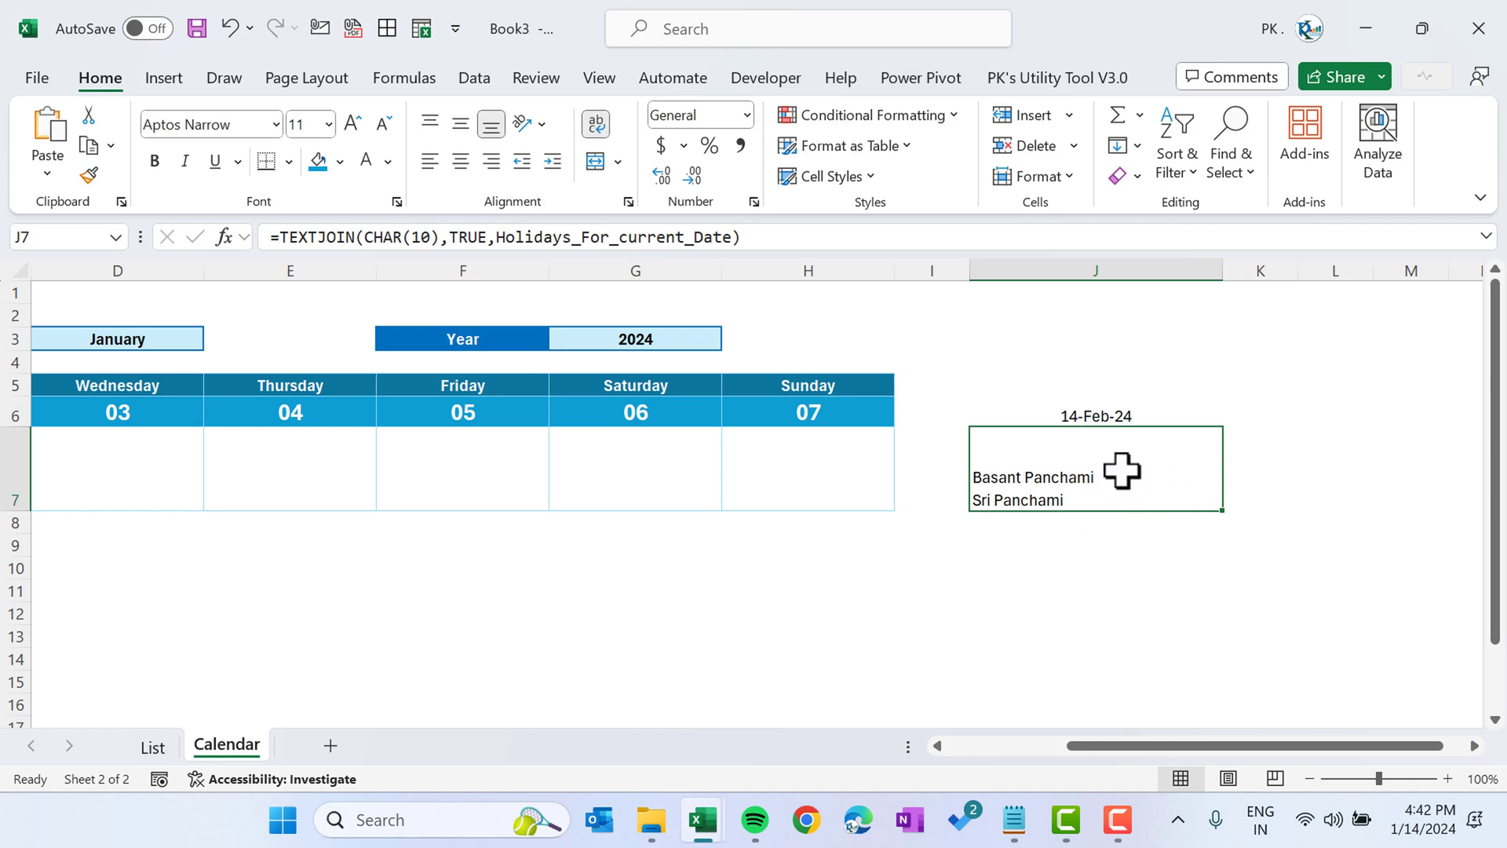
- Replace Holidays_For_current_Date in J7's TEXTJOIN formula with an IF function testing Holiday_Count>1
left_click_drag(497, 237, 733, 237)
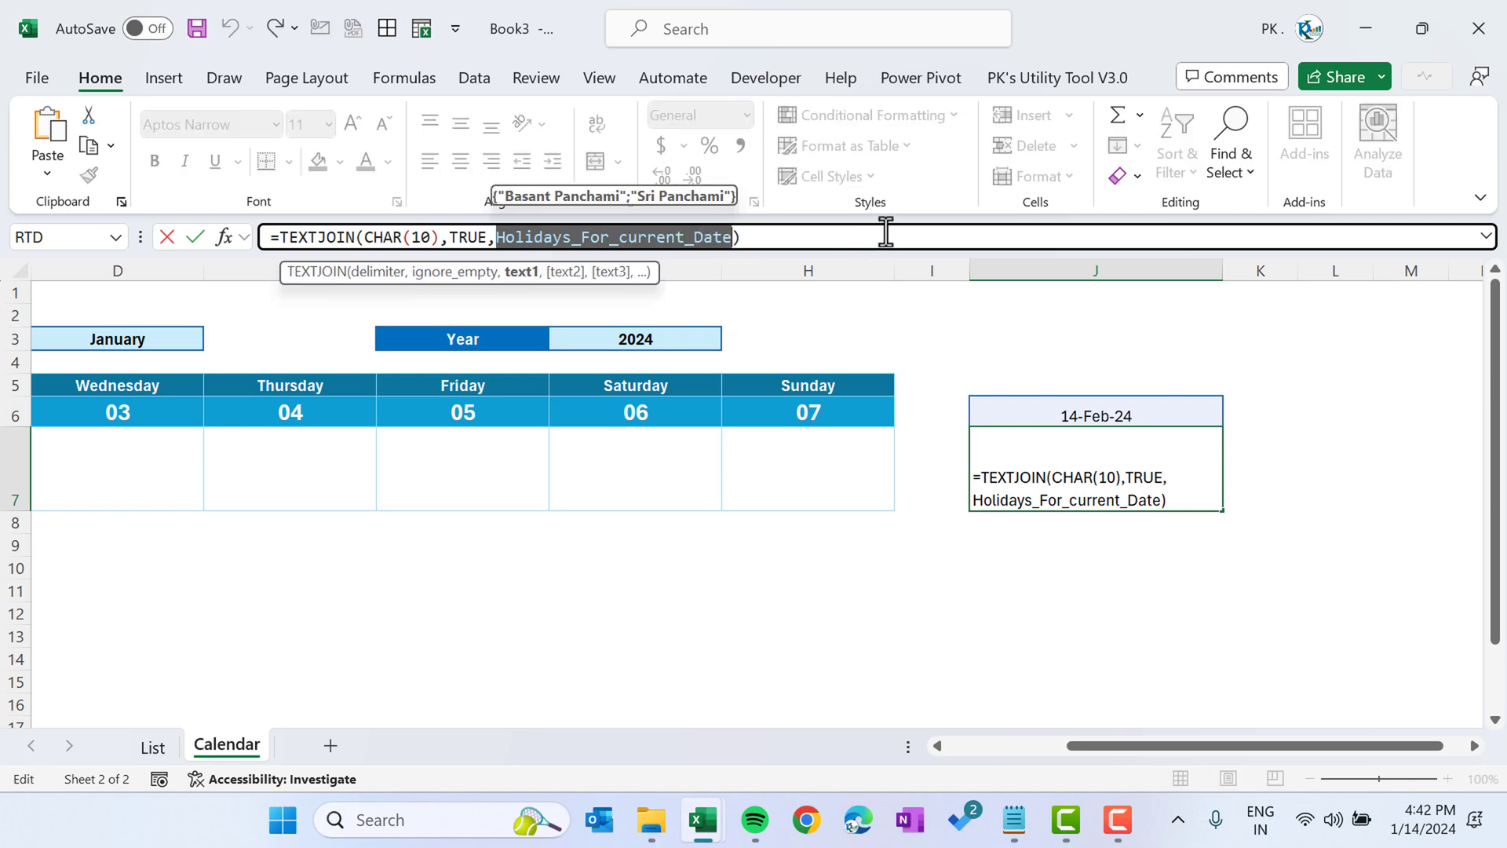
key("BackSpace")
type("if")
key("Tab")
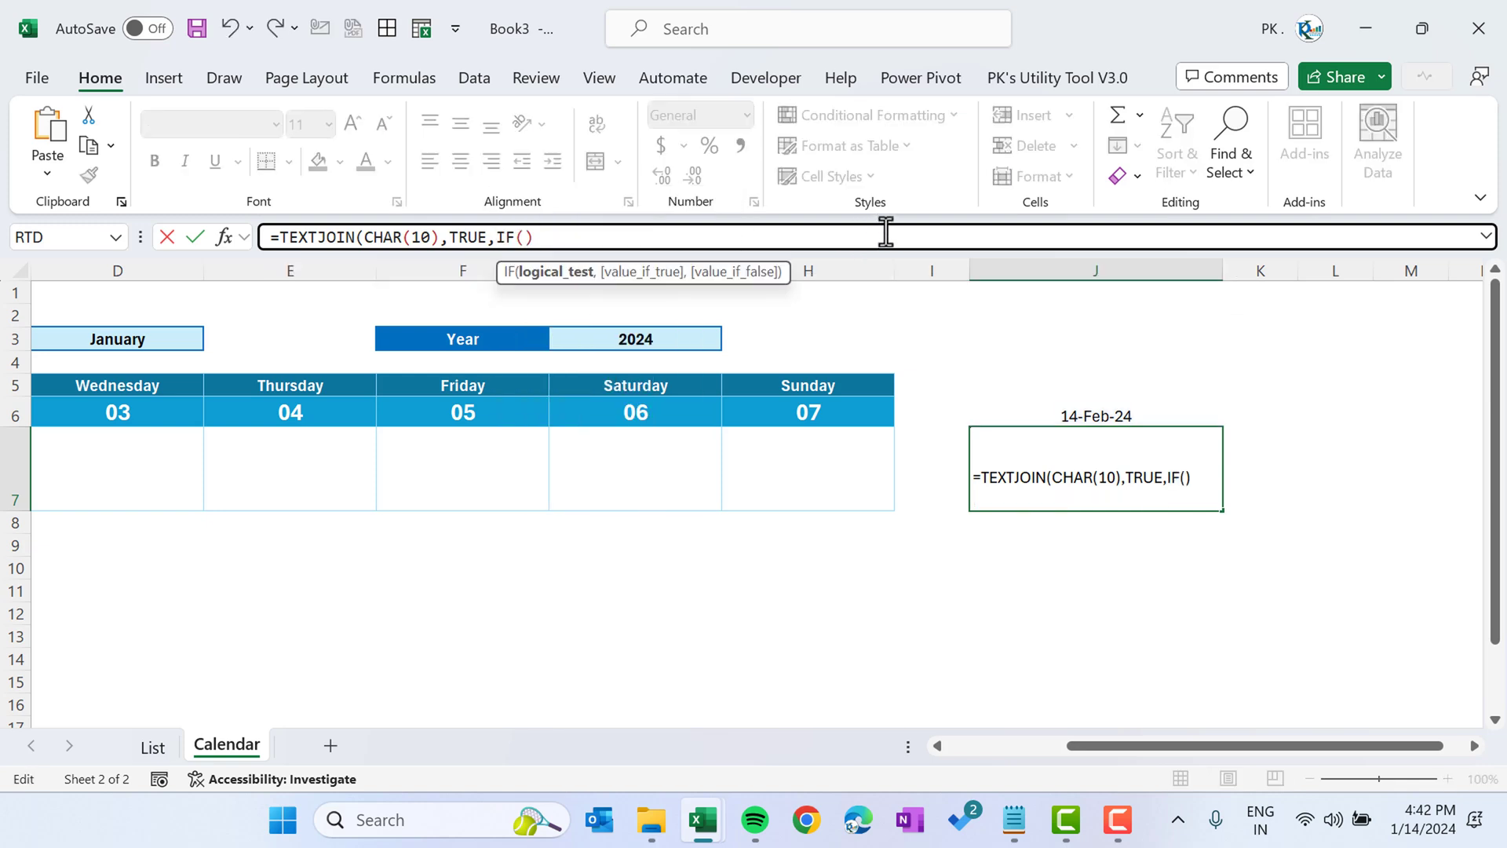
type("ho")
key("Tab")
type(">1,")
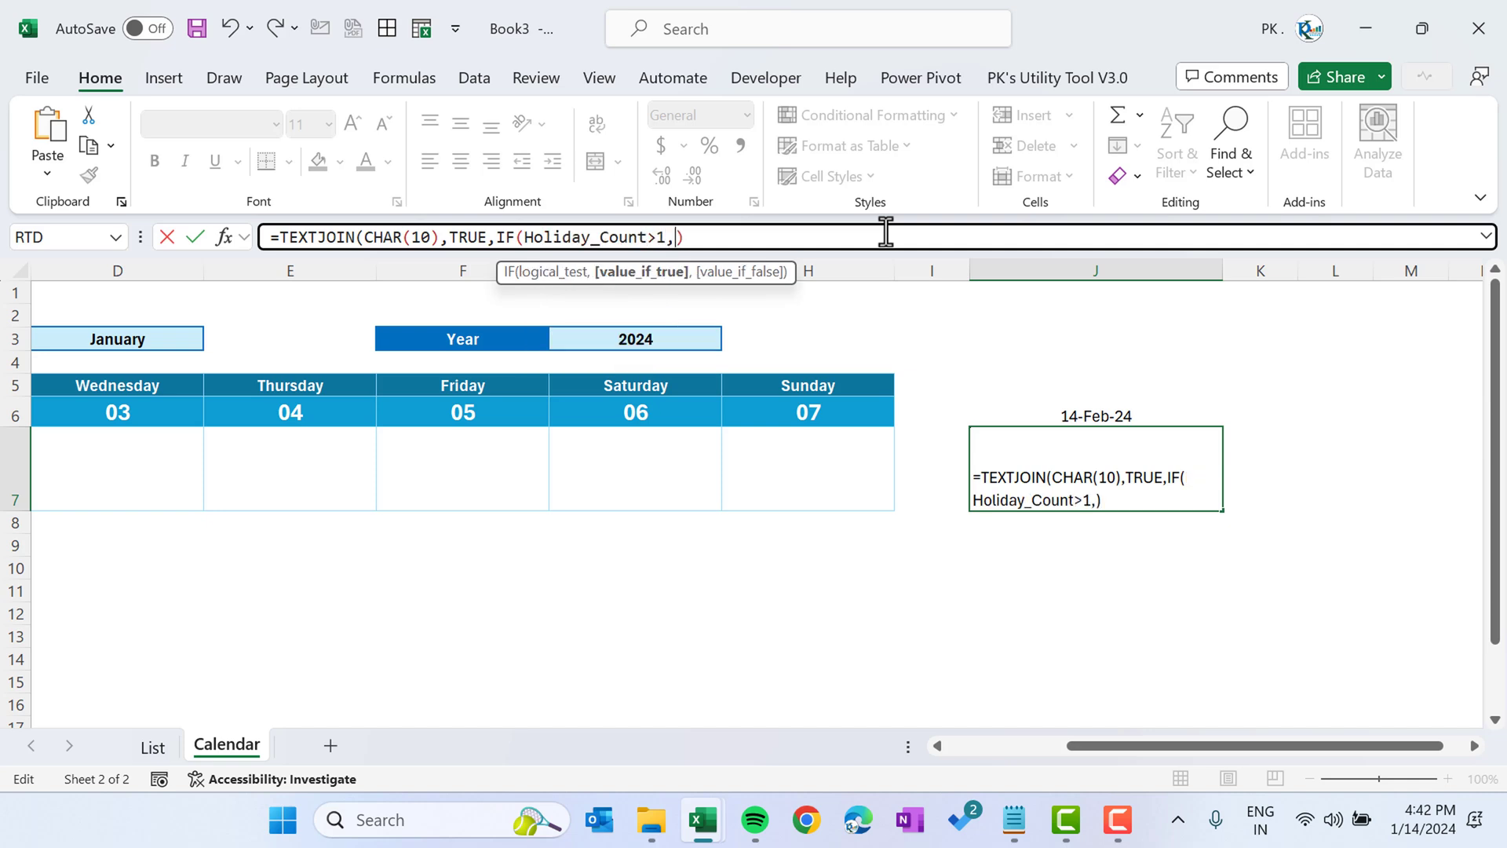
- Begin the IF function's true value in J7 with SEQUENCE(Holiday_Count)&"."& for numbering the holidays
type("seq")
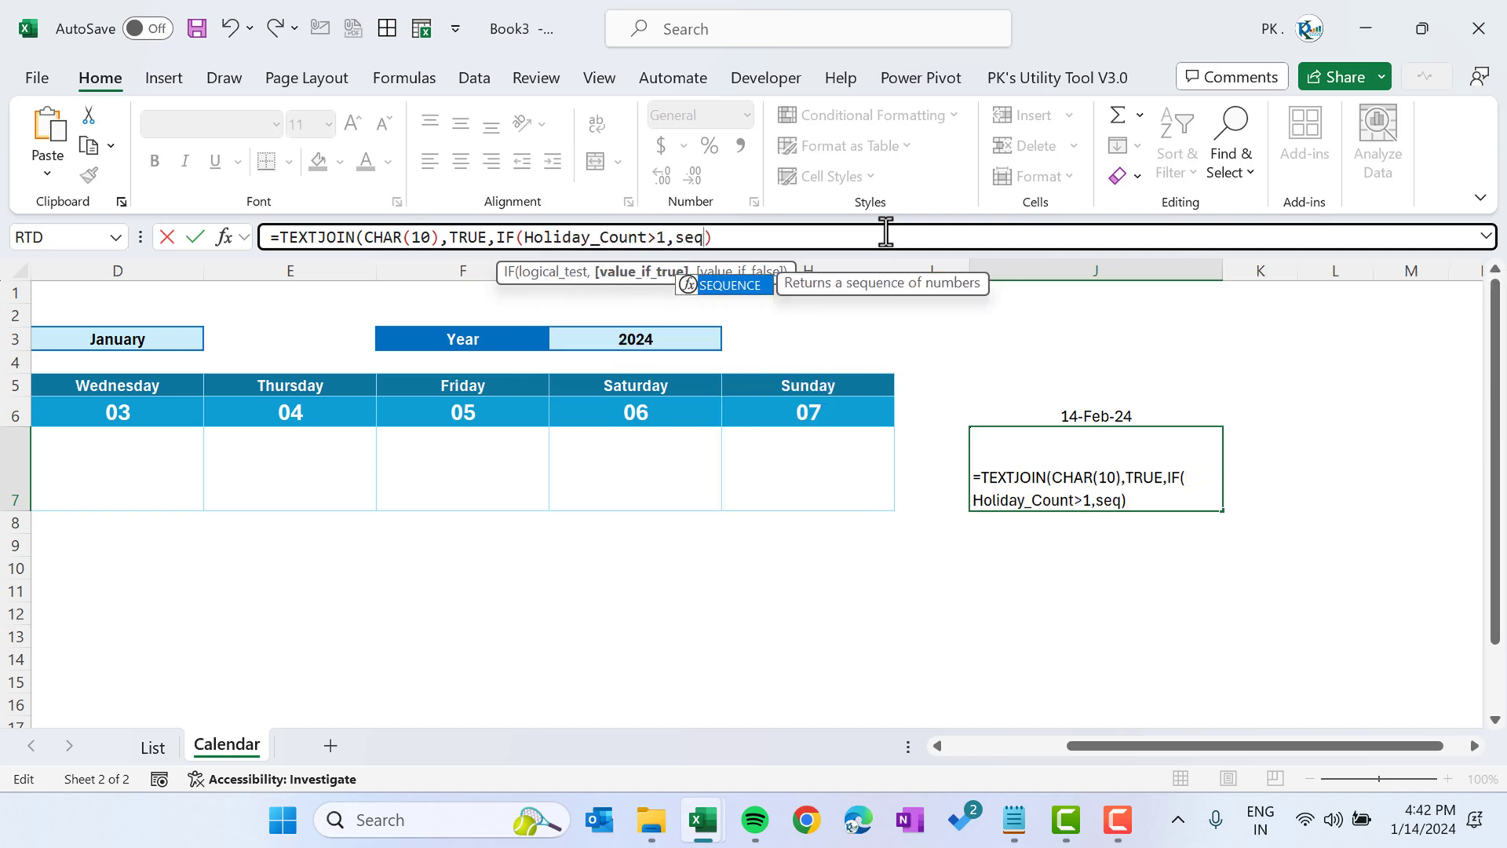
key("Tab")
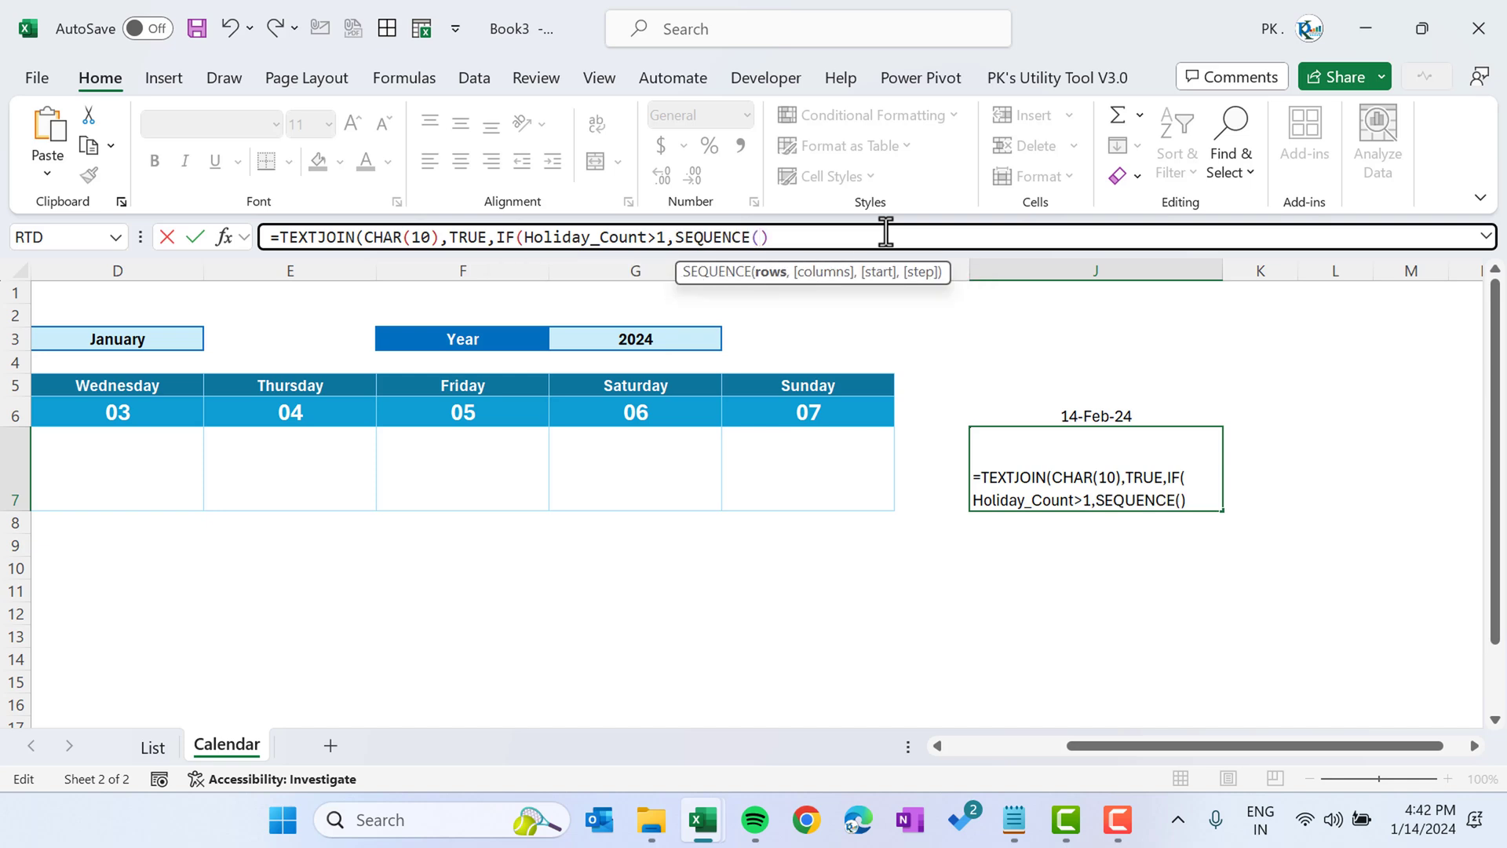
type("holi")
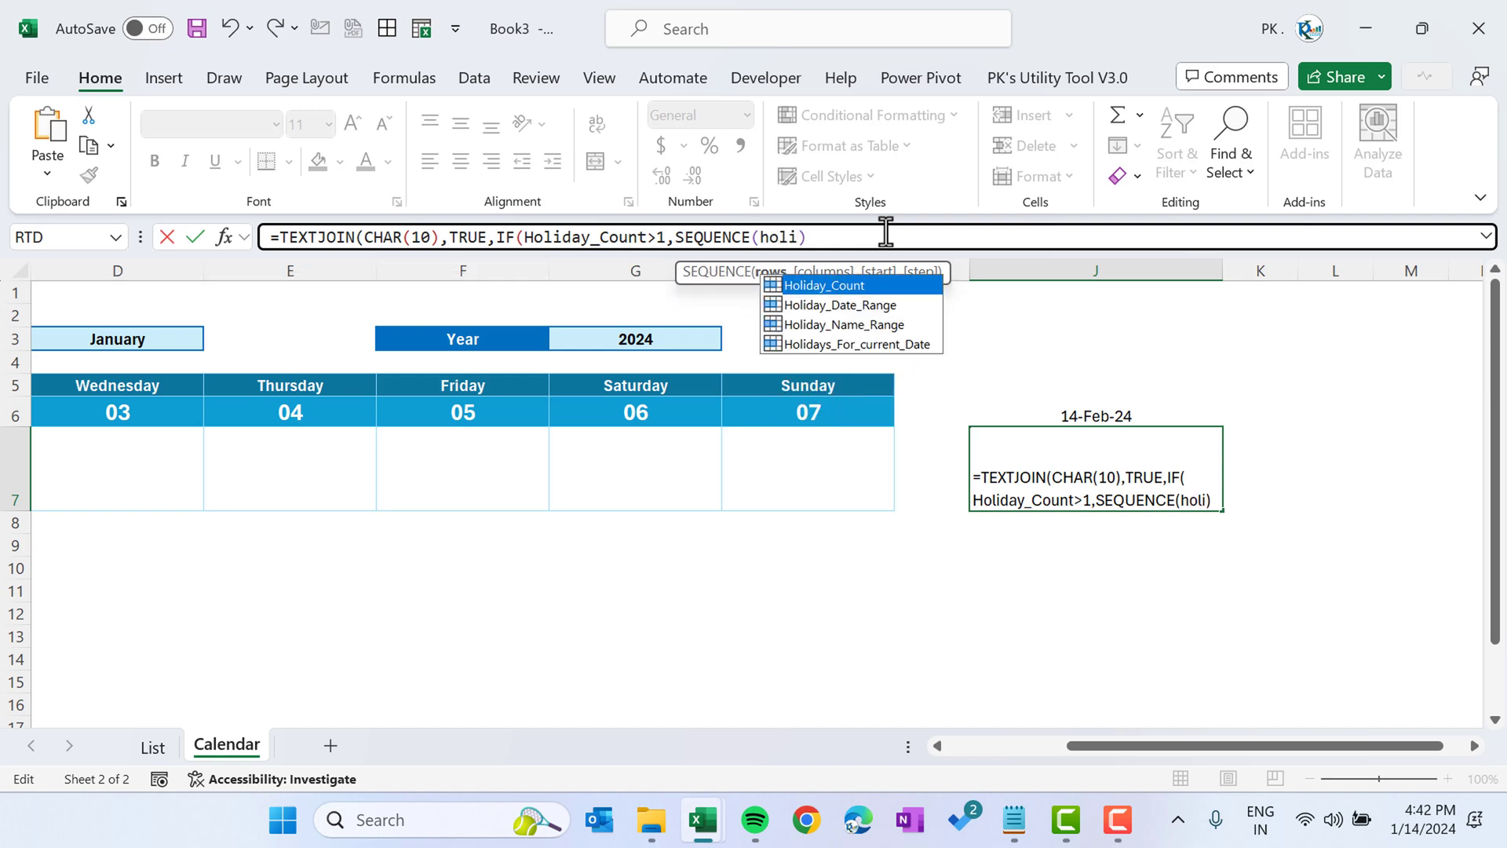
key("Tab")
type(")")
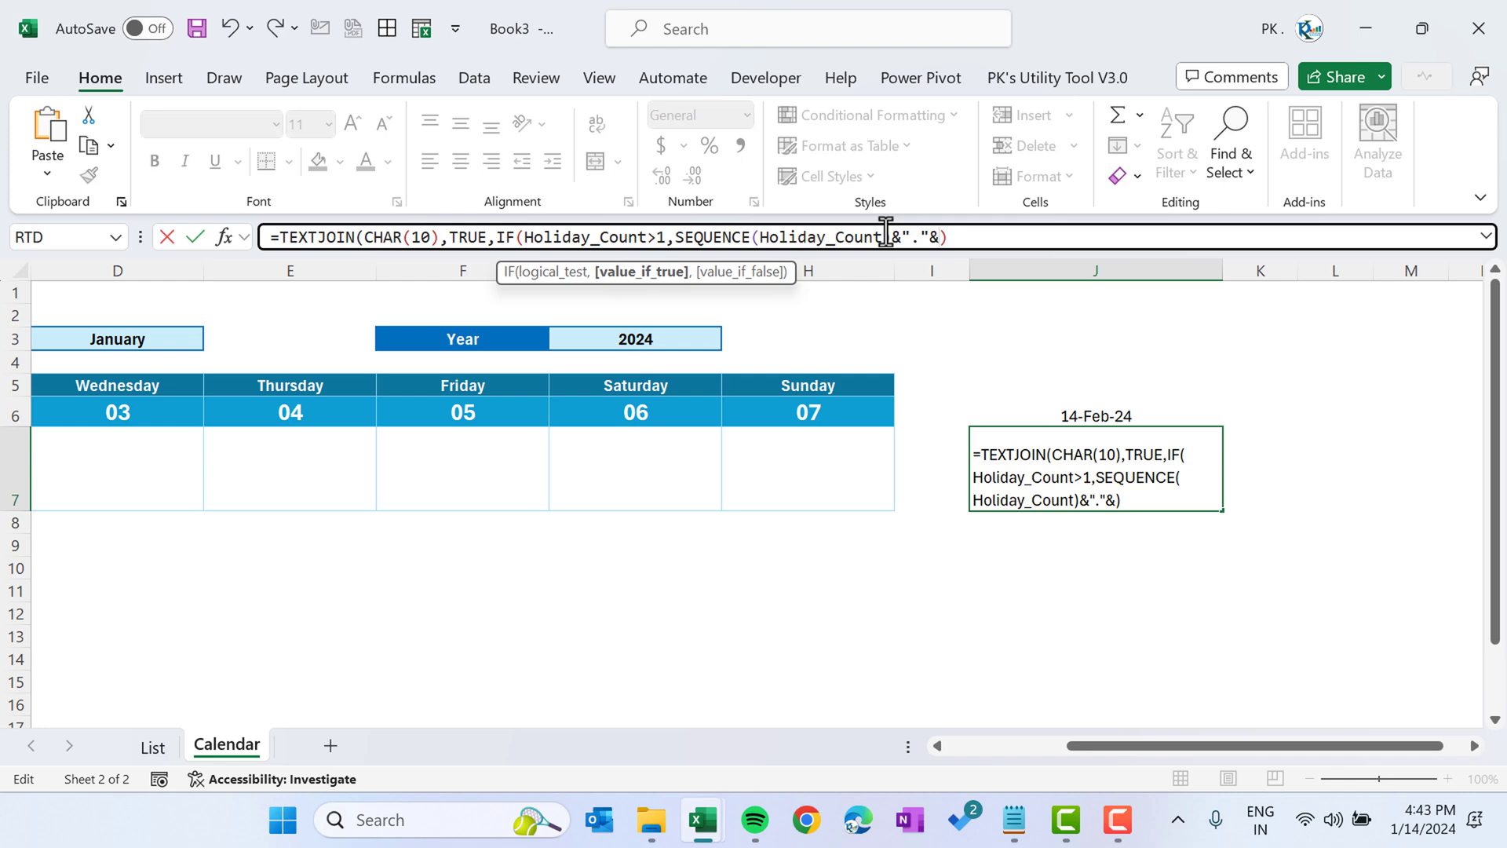
- Append Holidays_For_current_Date to the numbering expression in the IF function's true value
type("holi")
key("Down")
key("Down")
key("Down")
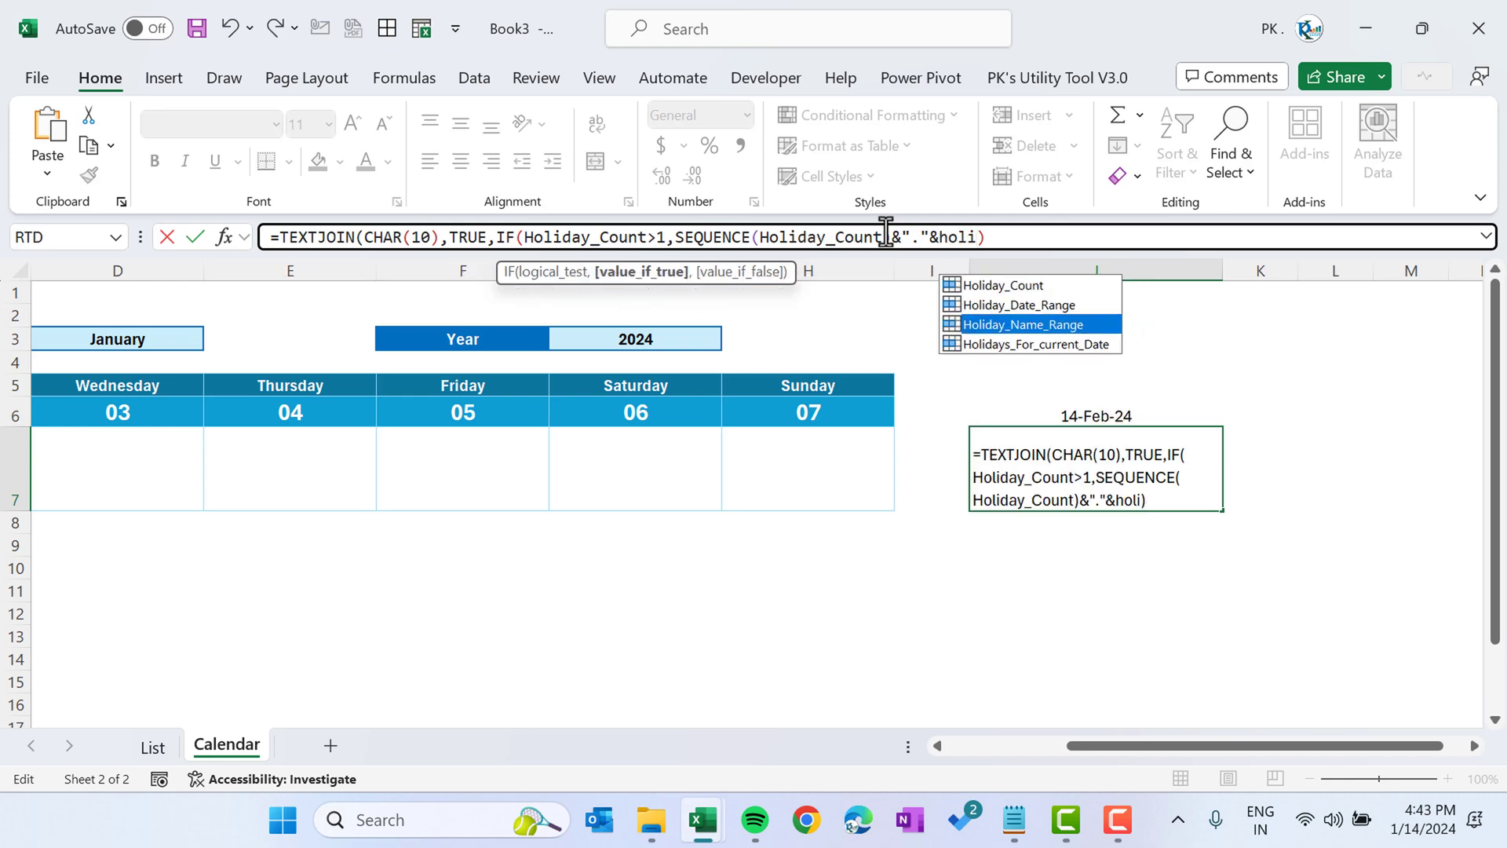
key("Tab")
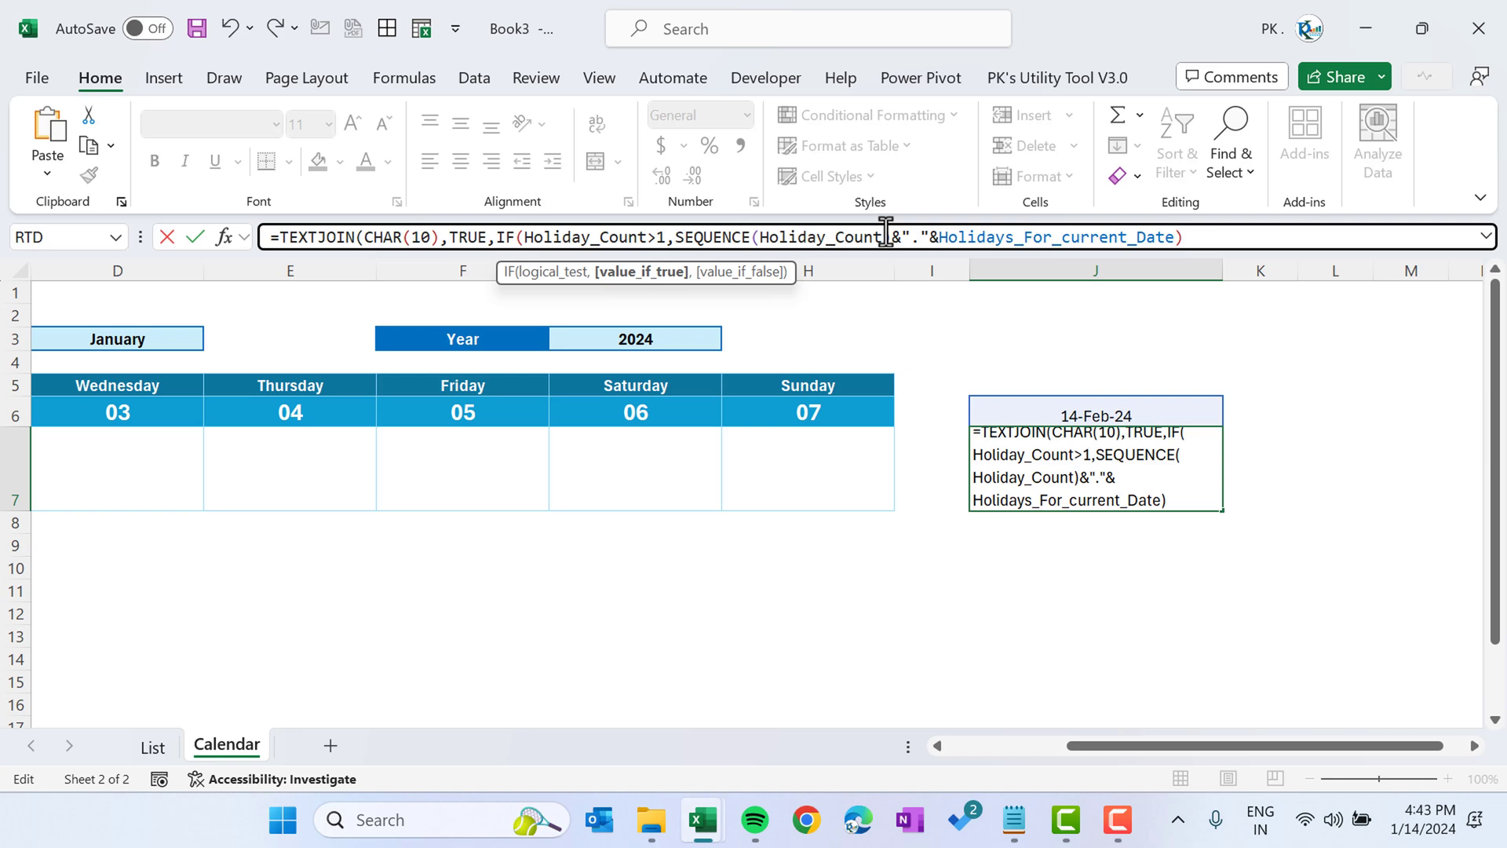
- Use Holidays_For_current_Date as the IF function's false value and complete J7's formula
type(",hol")
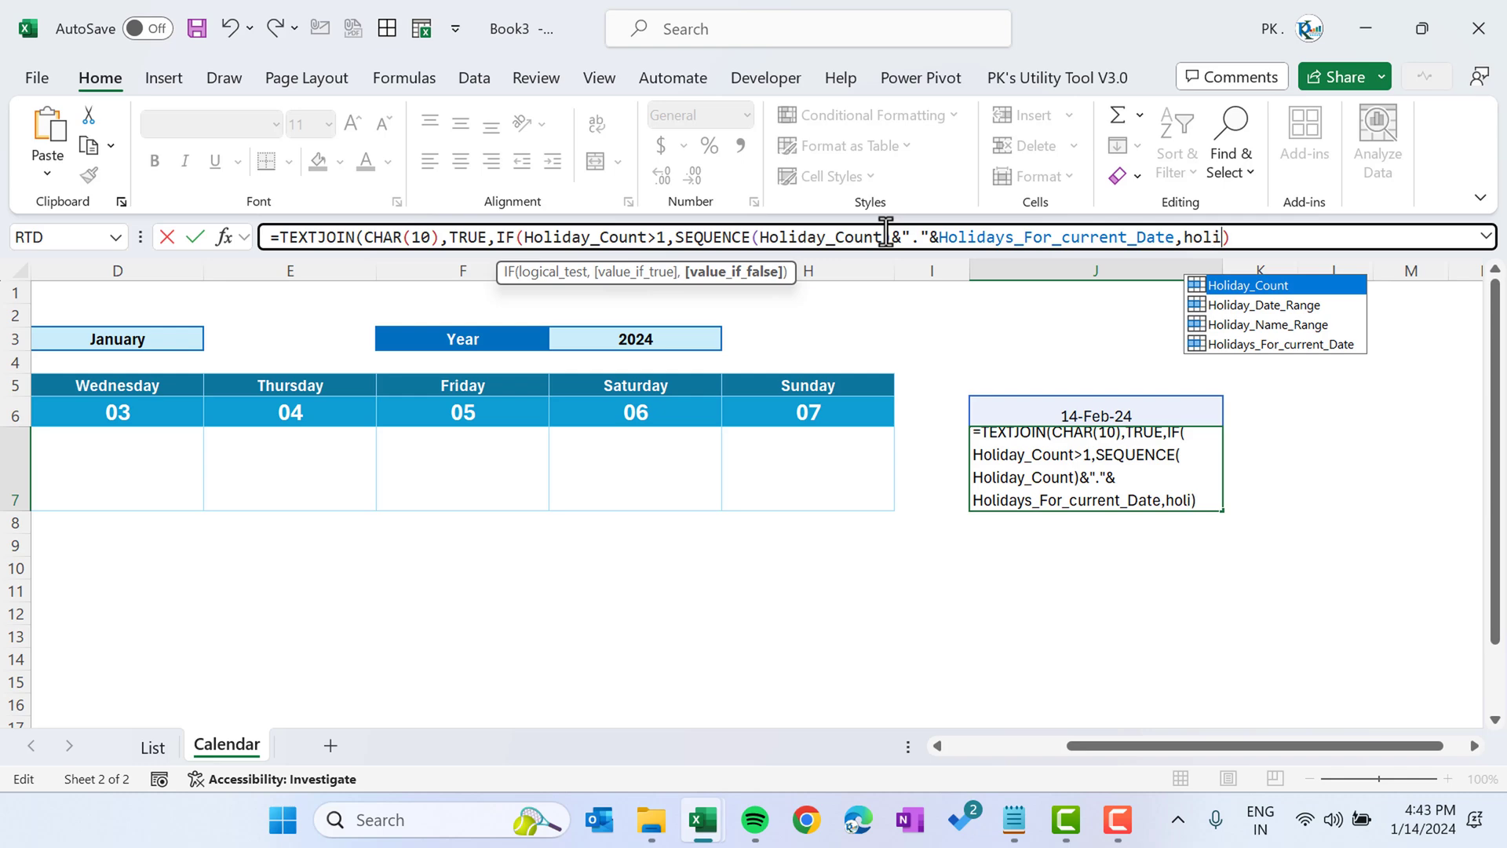
type("i")
key("Down")
key("Down")
key("Down")
key("Tab")
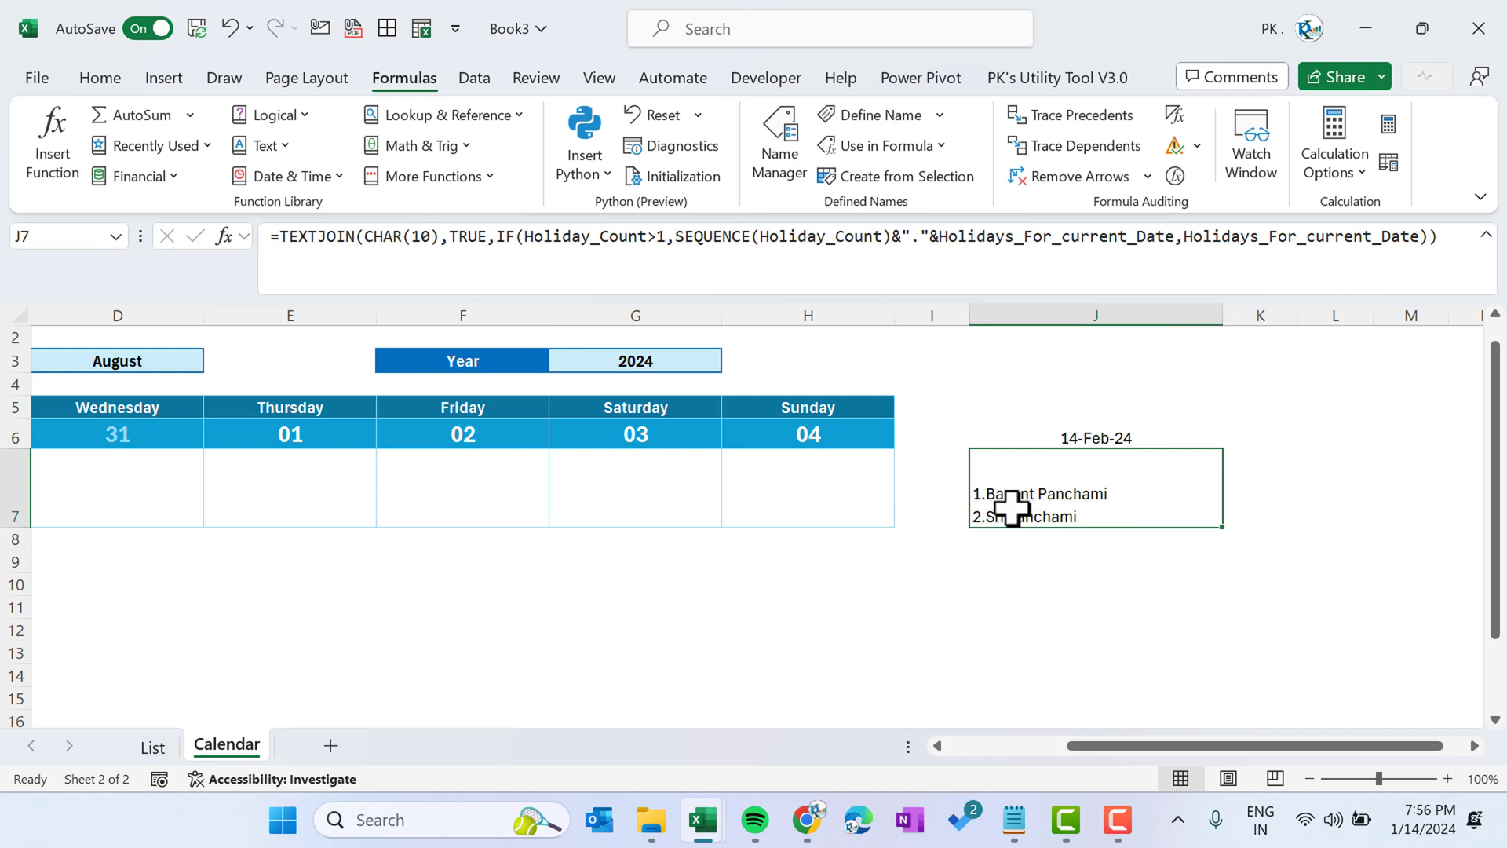
- Define a workbook-level name Holiday with J7's complete TEXTJOIN formula copied in as its reference
left_click_drag(1440, 236, 406, 280)
key("ctrl+c")
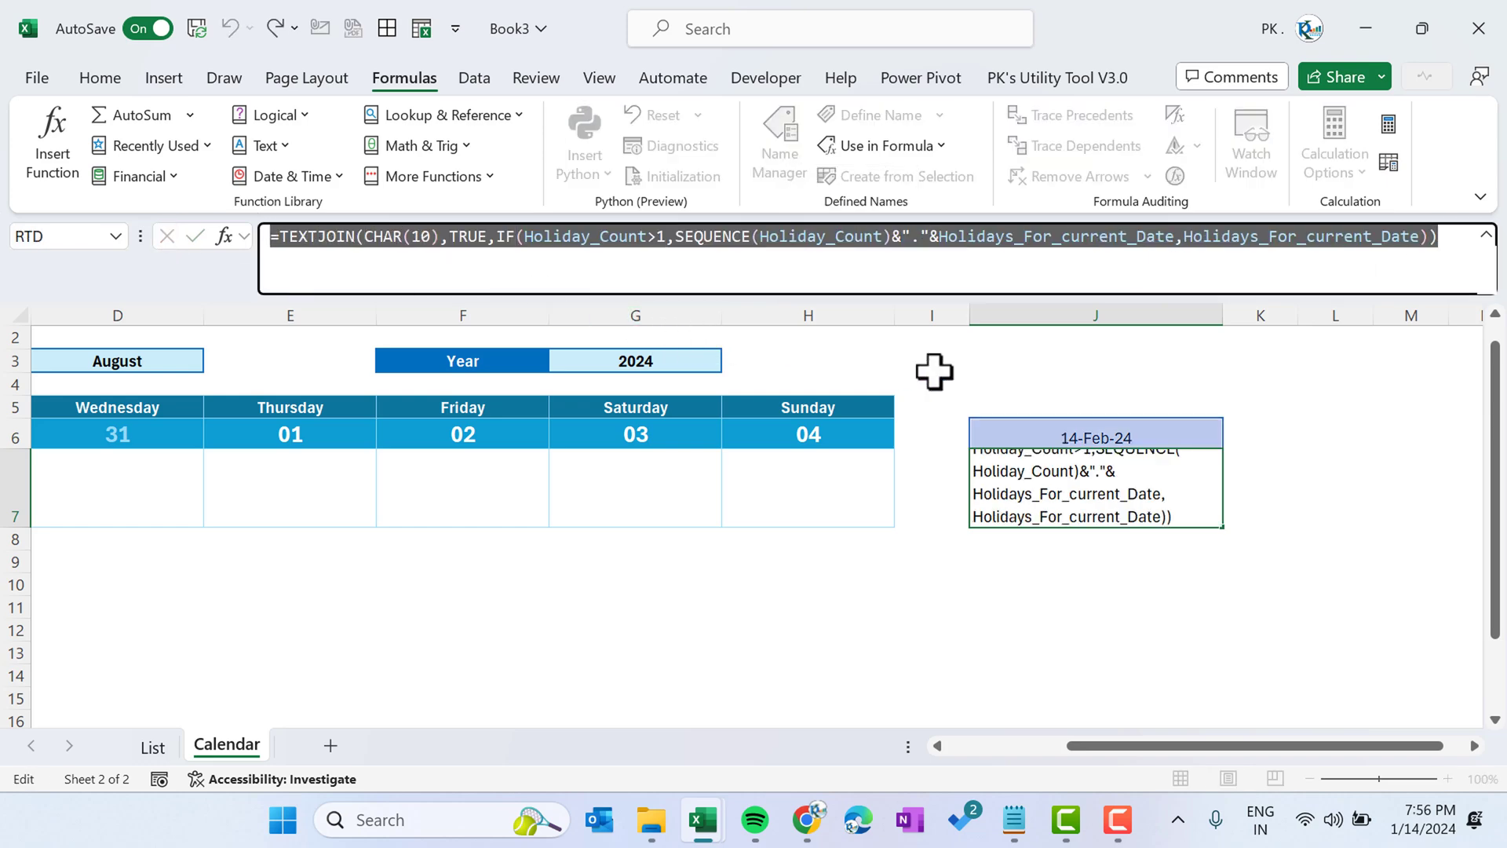
key("Escape")
left_click(777, 157)
left_click(499, 305)
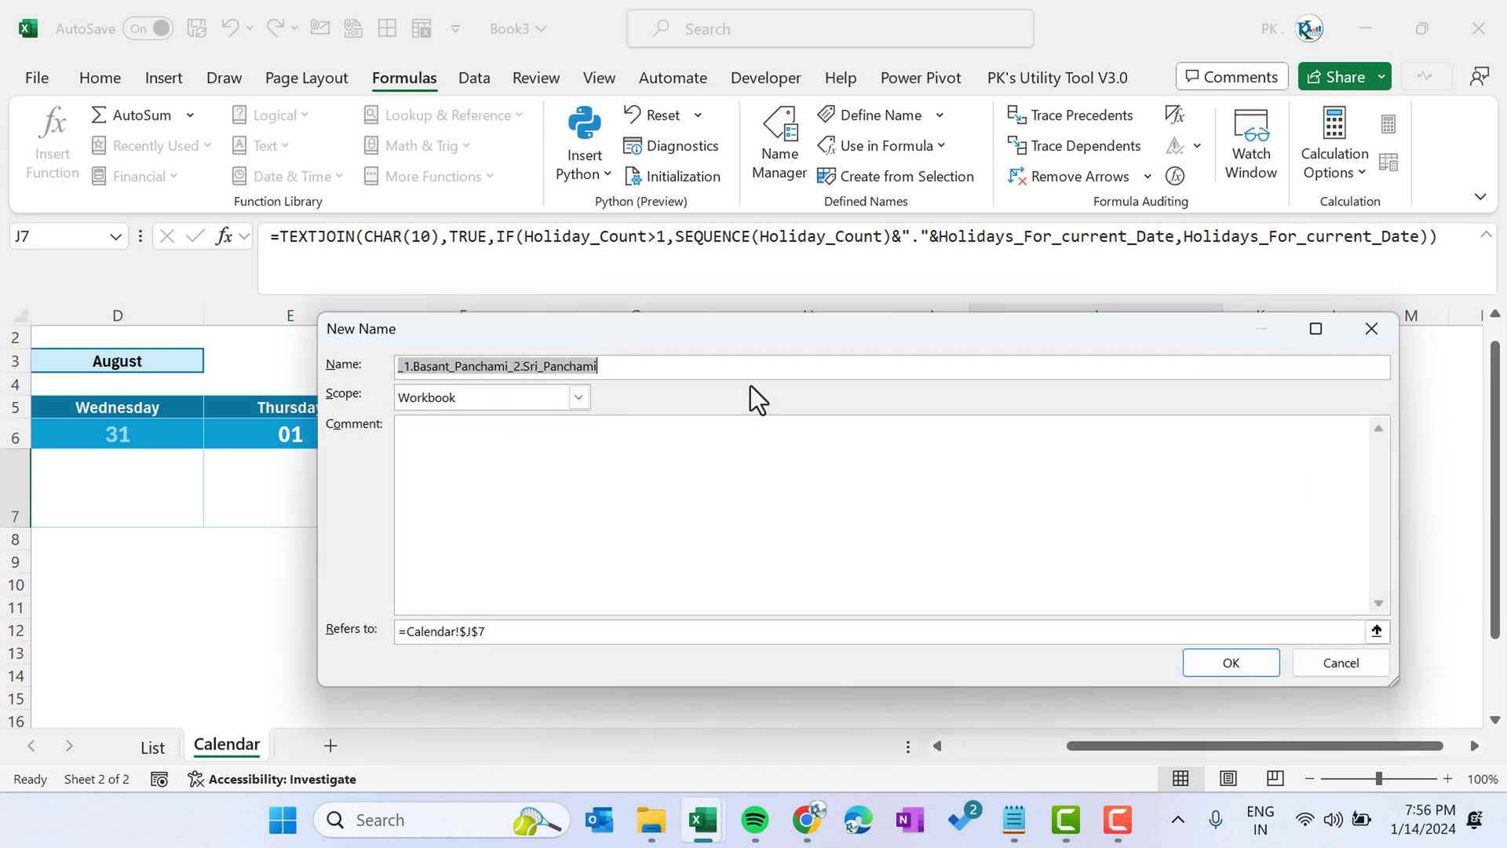
type("Hol")
left_click_drag(505, 634, 381, 631)
key("ctrl+v")
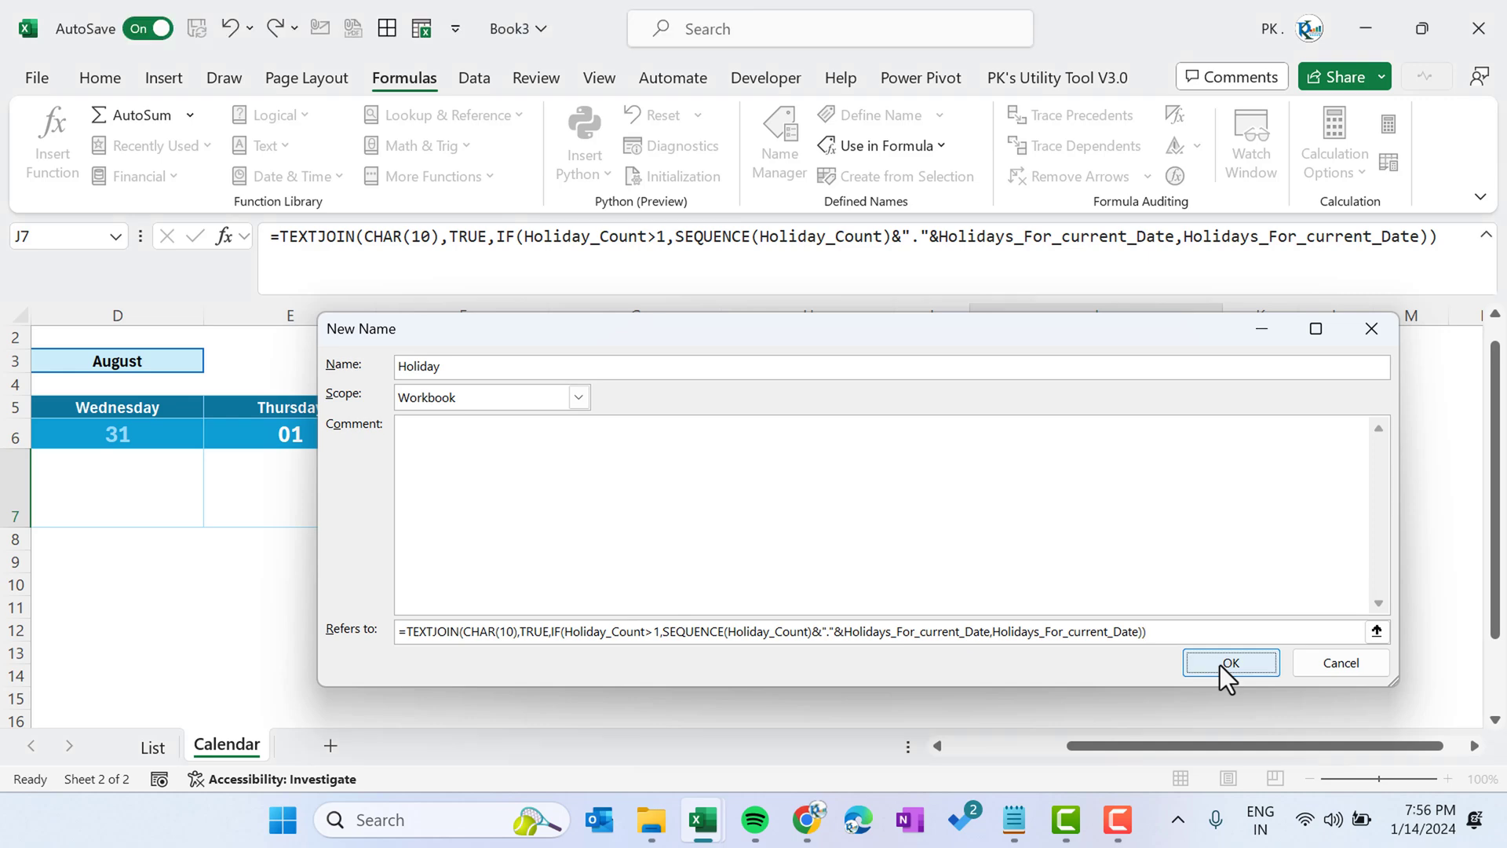
left_click(1220, 666)
left_click(1195, 716)
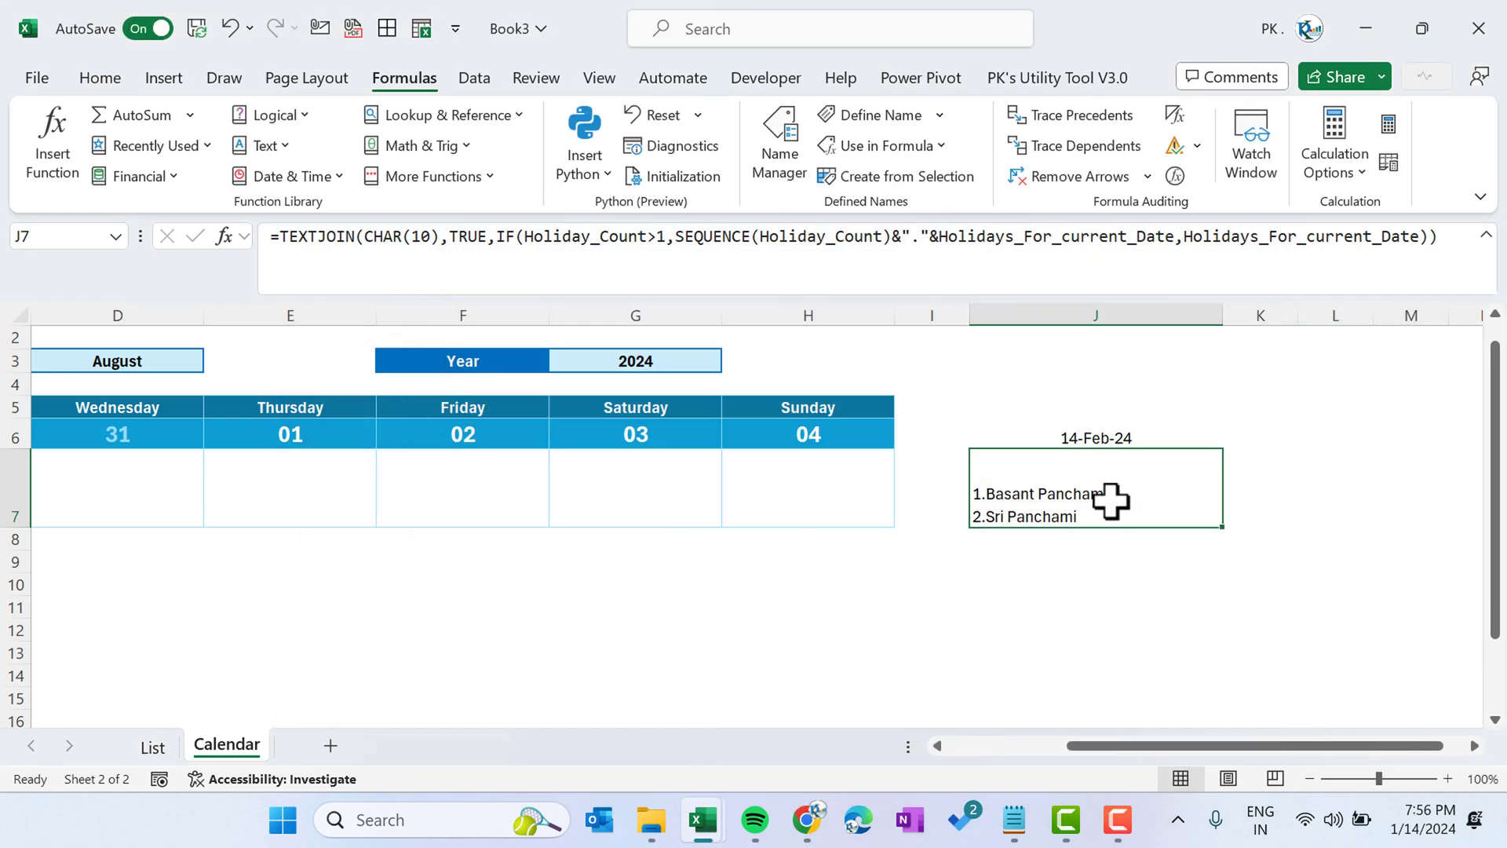
- Clear the trial formula in J7 and the test date in J6
key("Delete")
key("Up")
key("Delete")
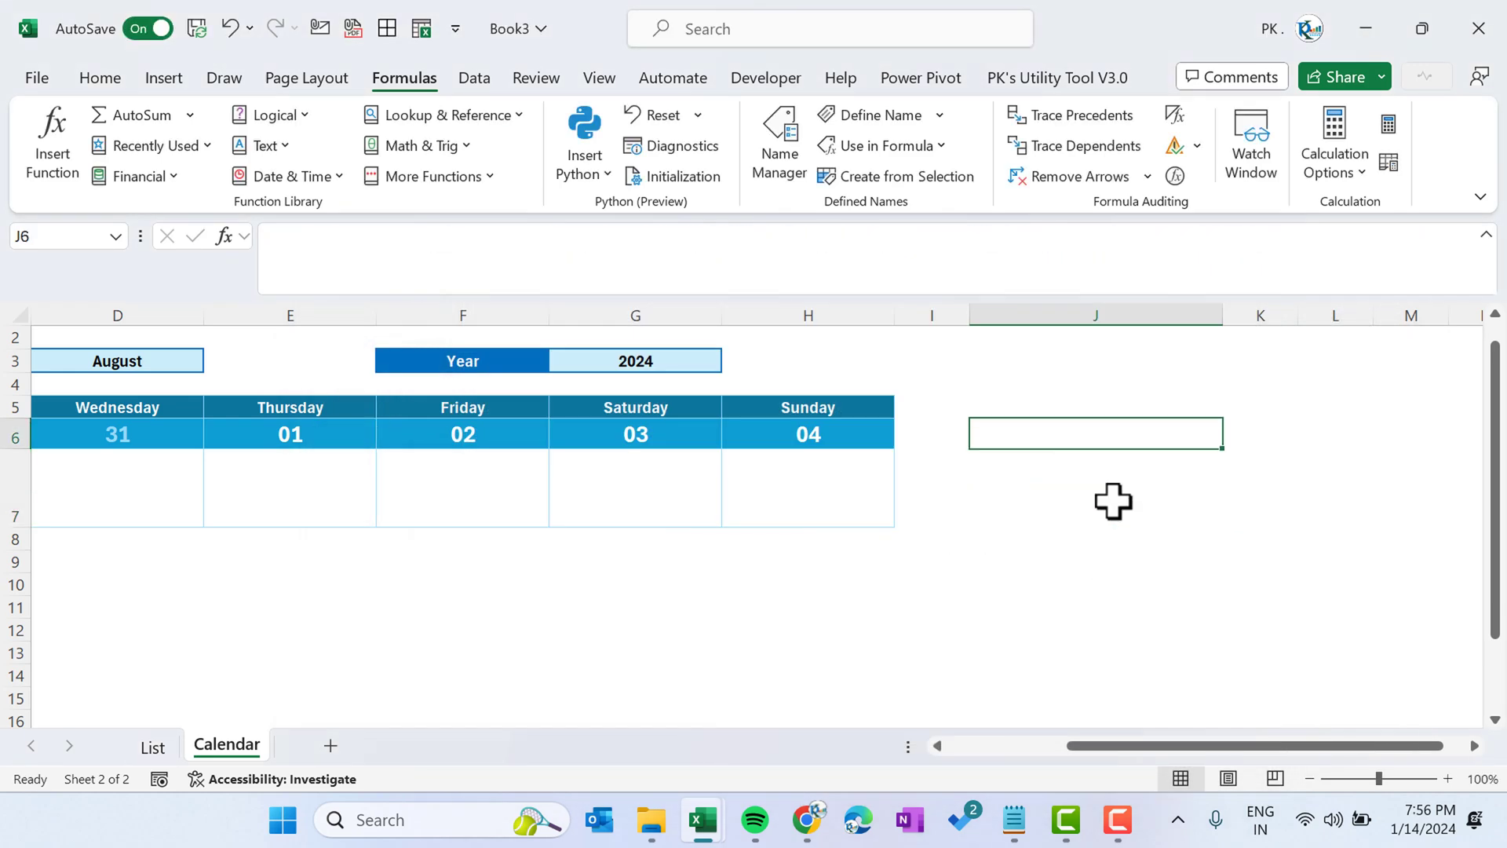
- Enter =Holiday in B7 under the first Monday date and fill it across to H7
key("ctrl+Left")
key("ctrl+Left")
key("Down")
type("=")
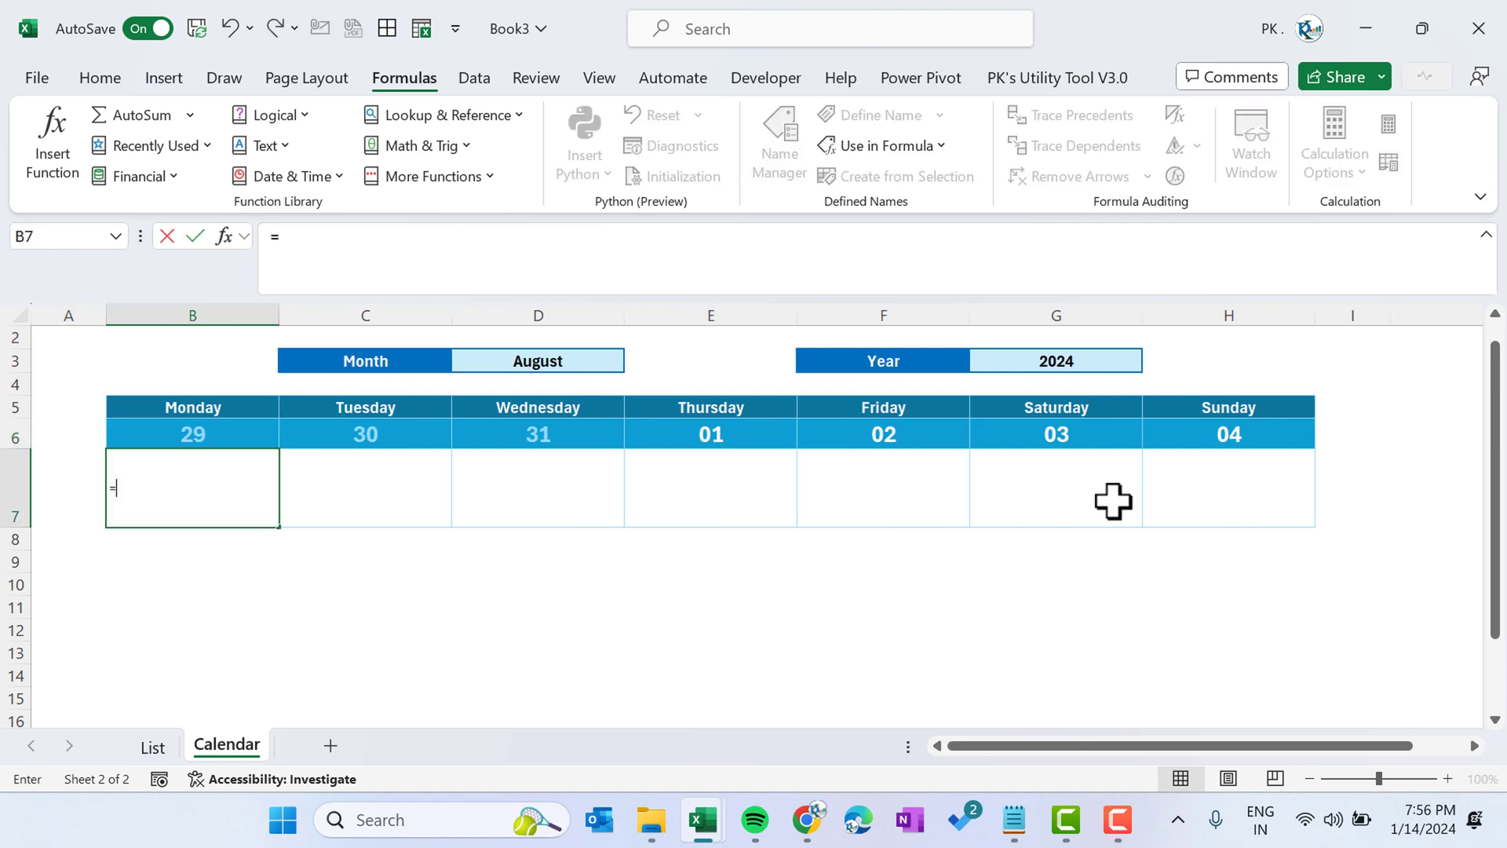
type("ho")
key("Tab")
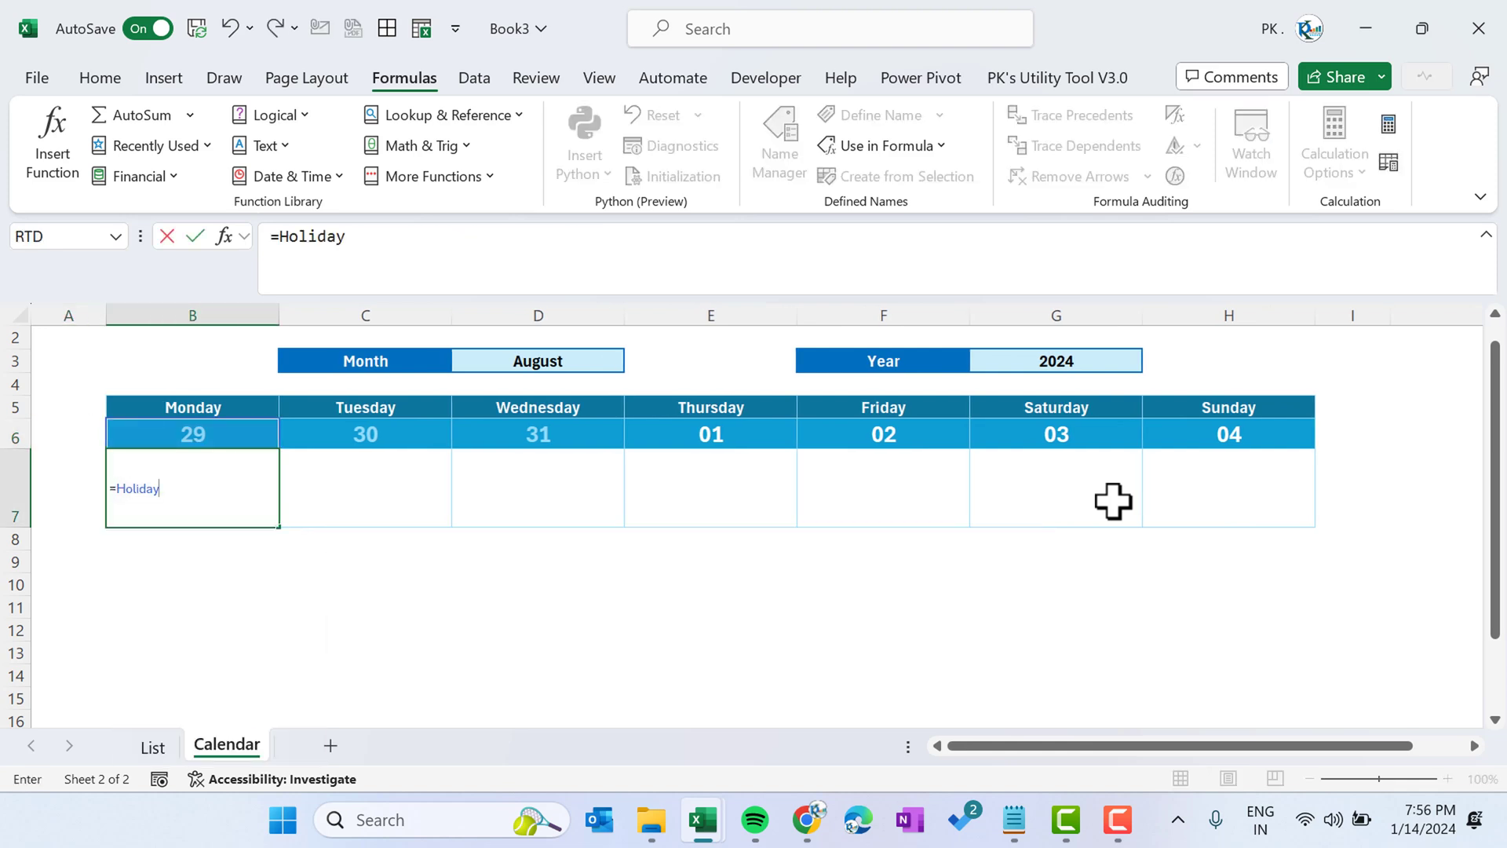
key("ctrl+Return")
left_click_drag(280, 526, 1281, 519)
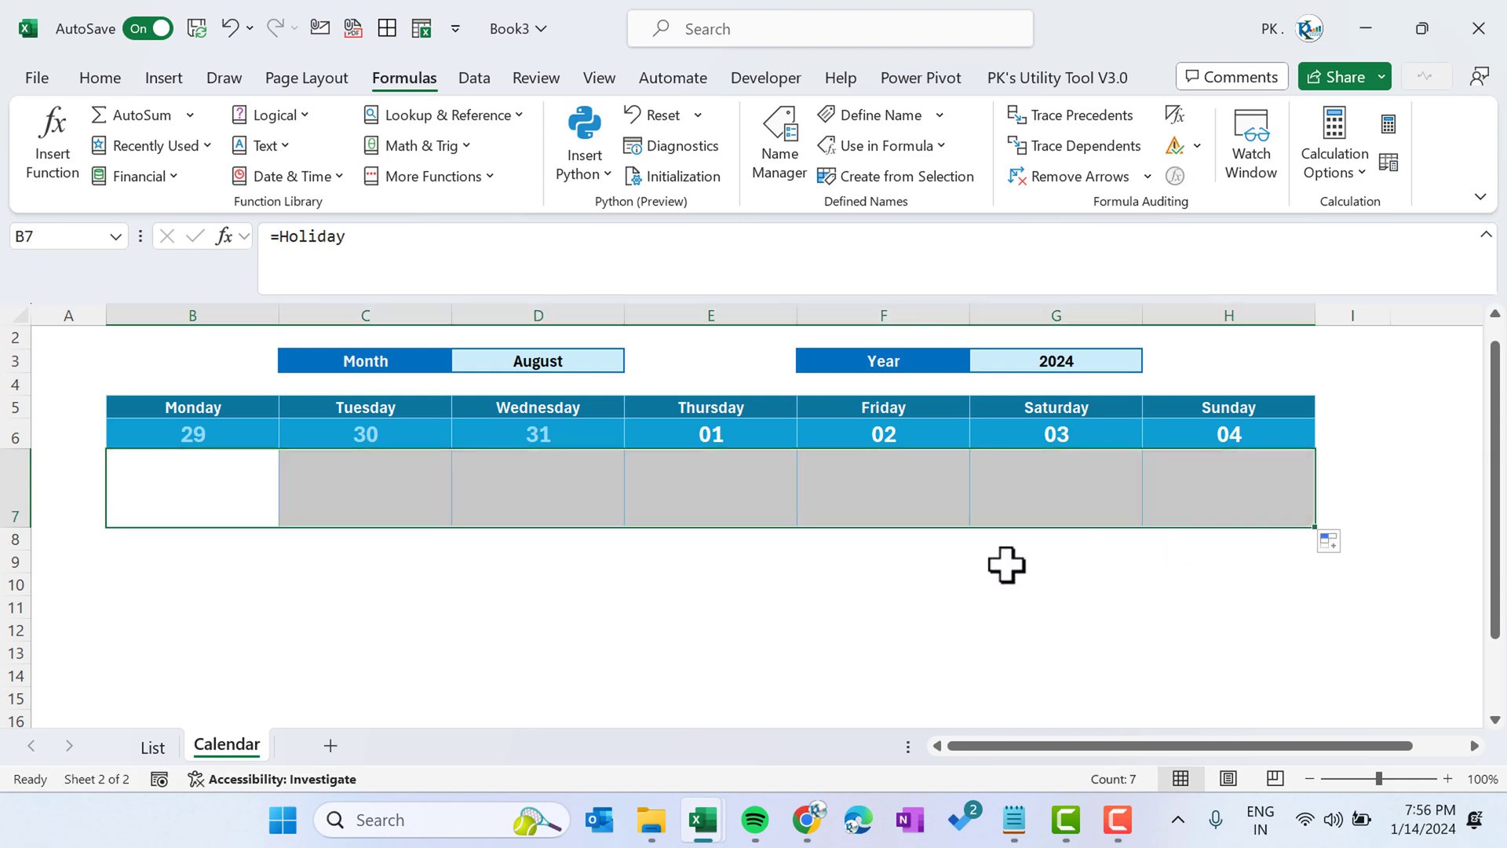
- Set the calendar's month to January and check the Monday holiday cell B7
left_click(240, 479)
left_click(579, 368)
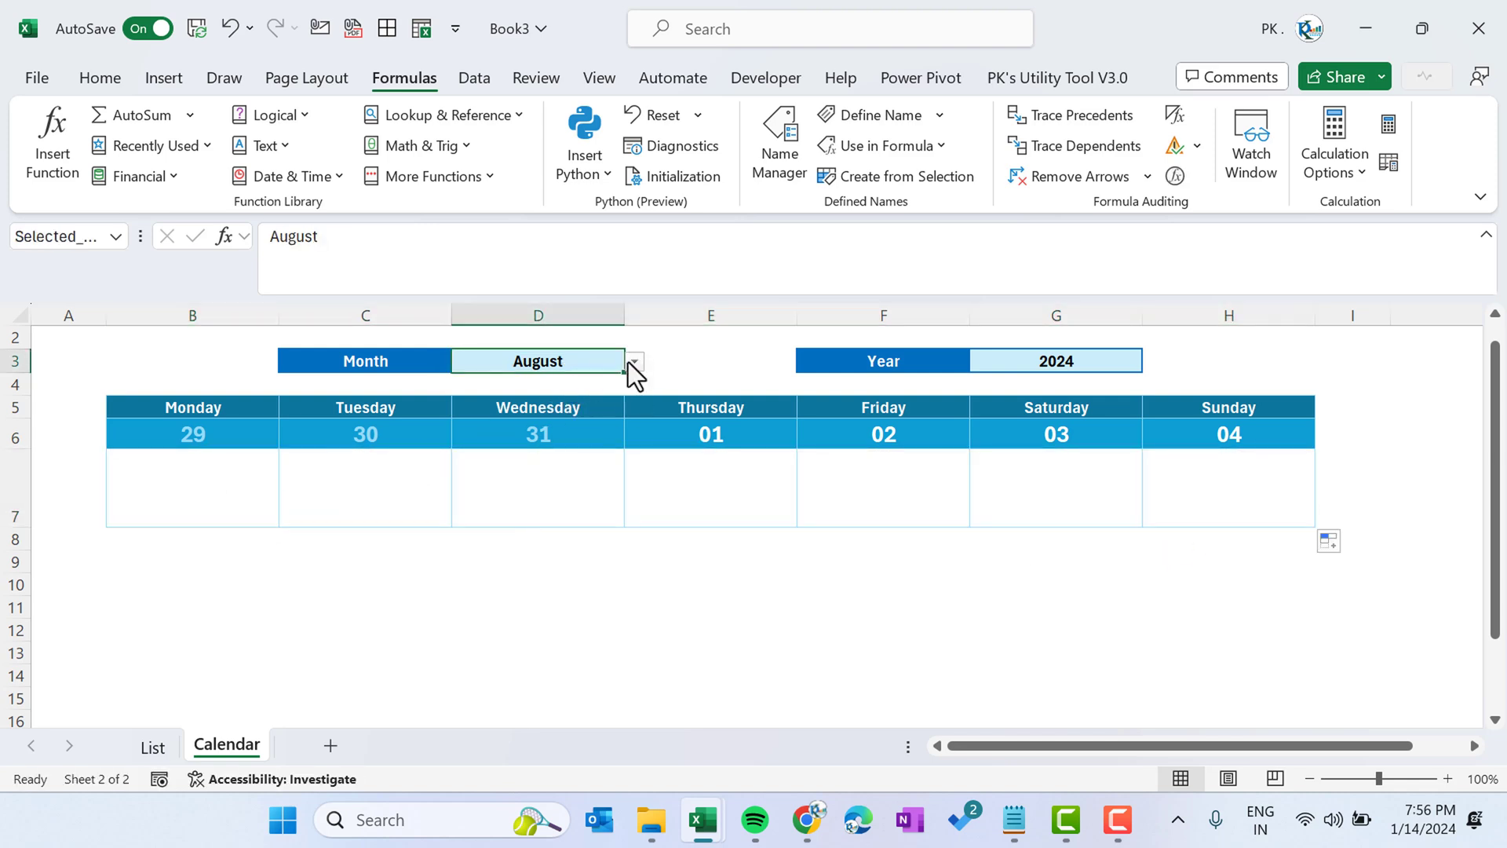
left_click(633, 362)
left_click(538, 382)
left_click(240, 484)
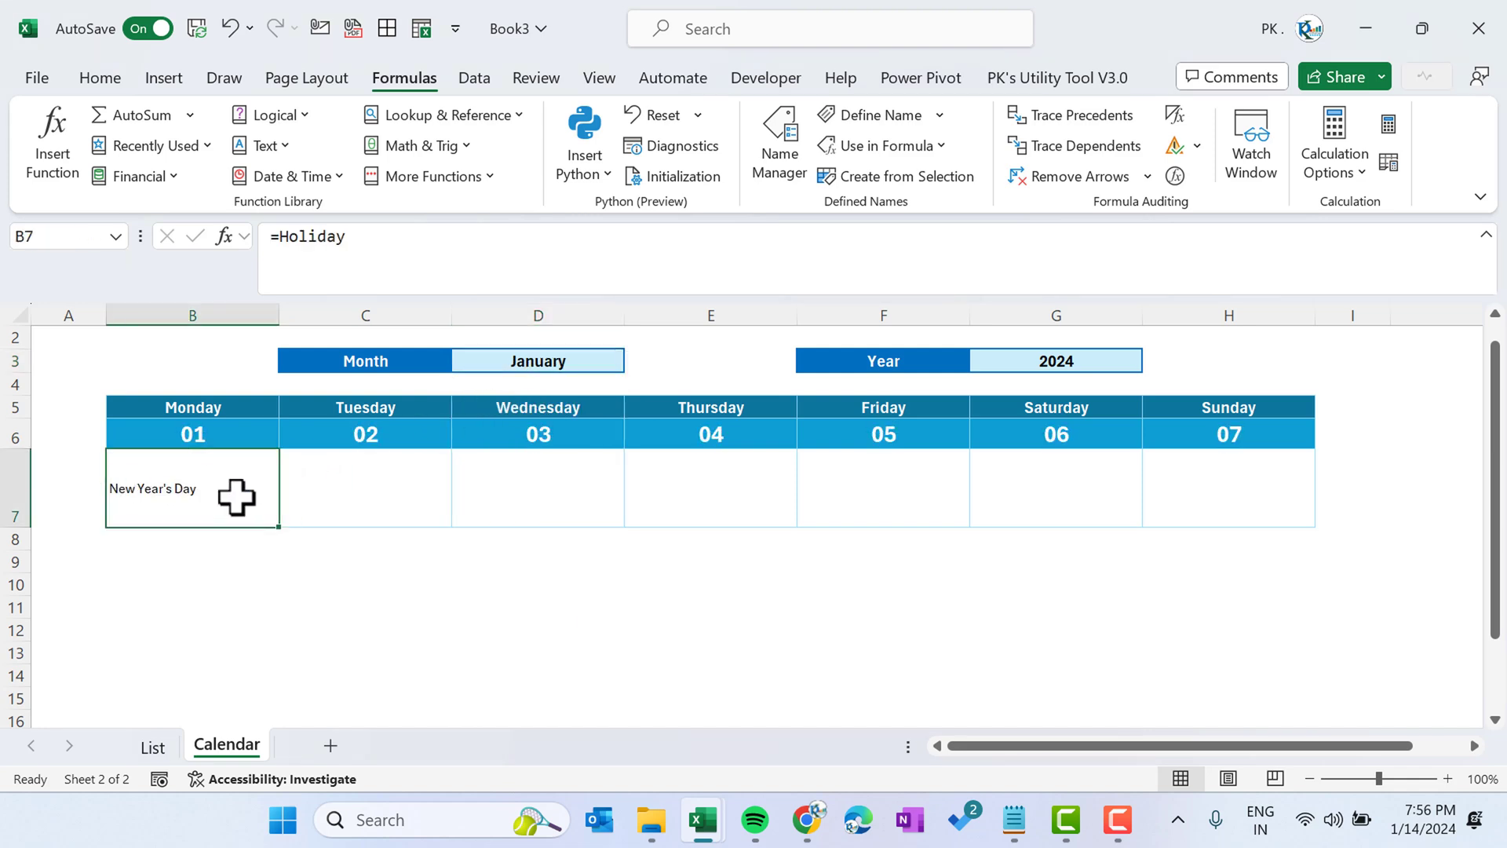
- Create a conditional formatting rule for B7:H7 that formats only cells with No Blanks
left_click_drag(240, 496, 1235, 495)
key("alt+o")
key("d")
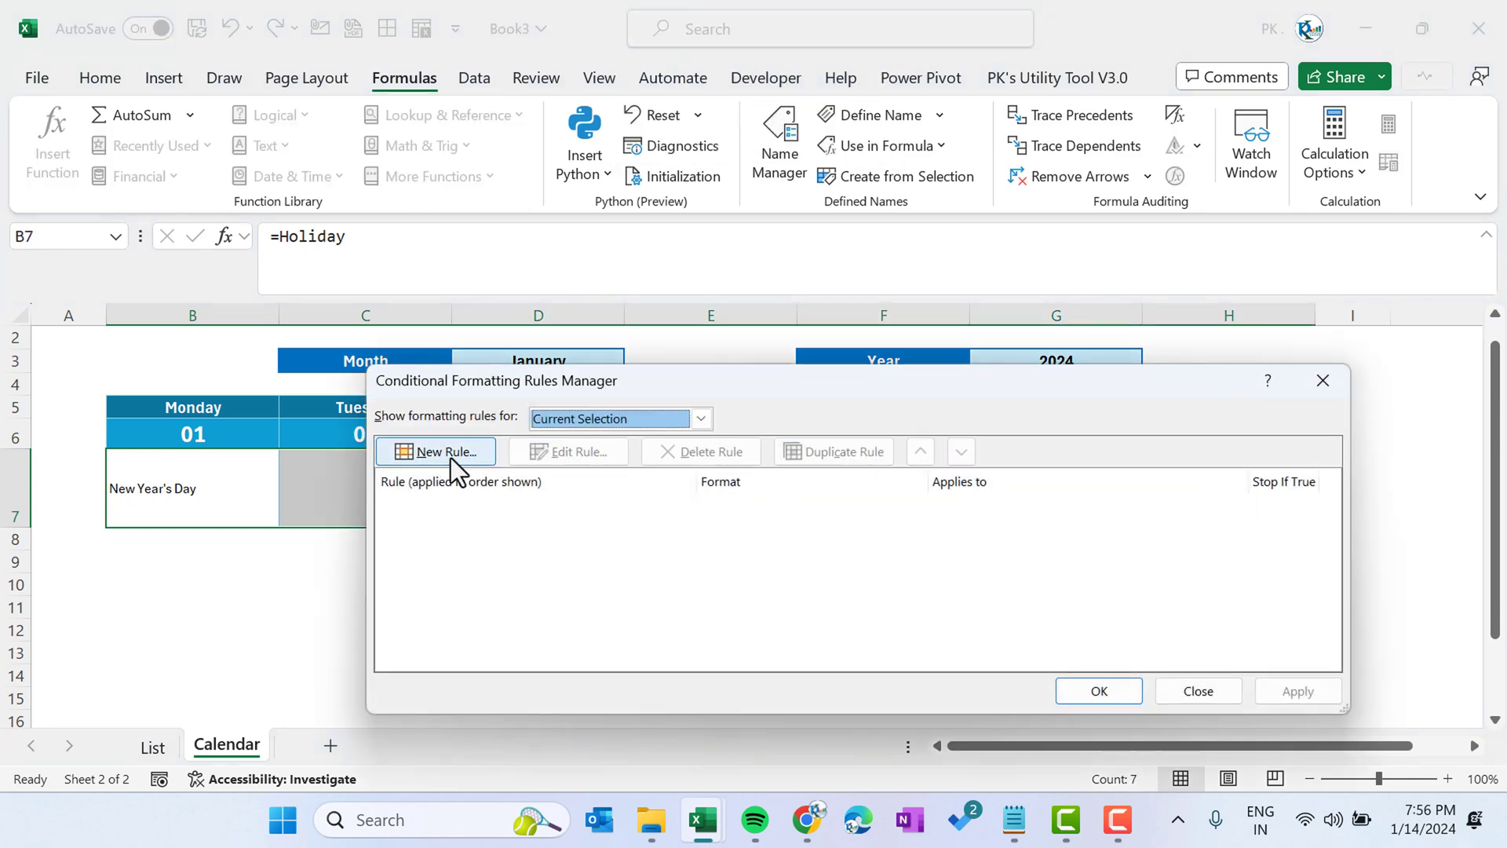
left_click(454, 457)
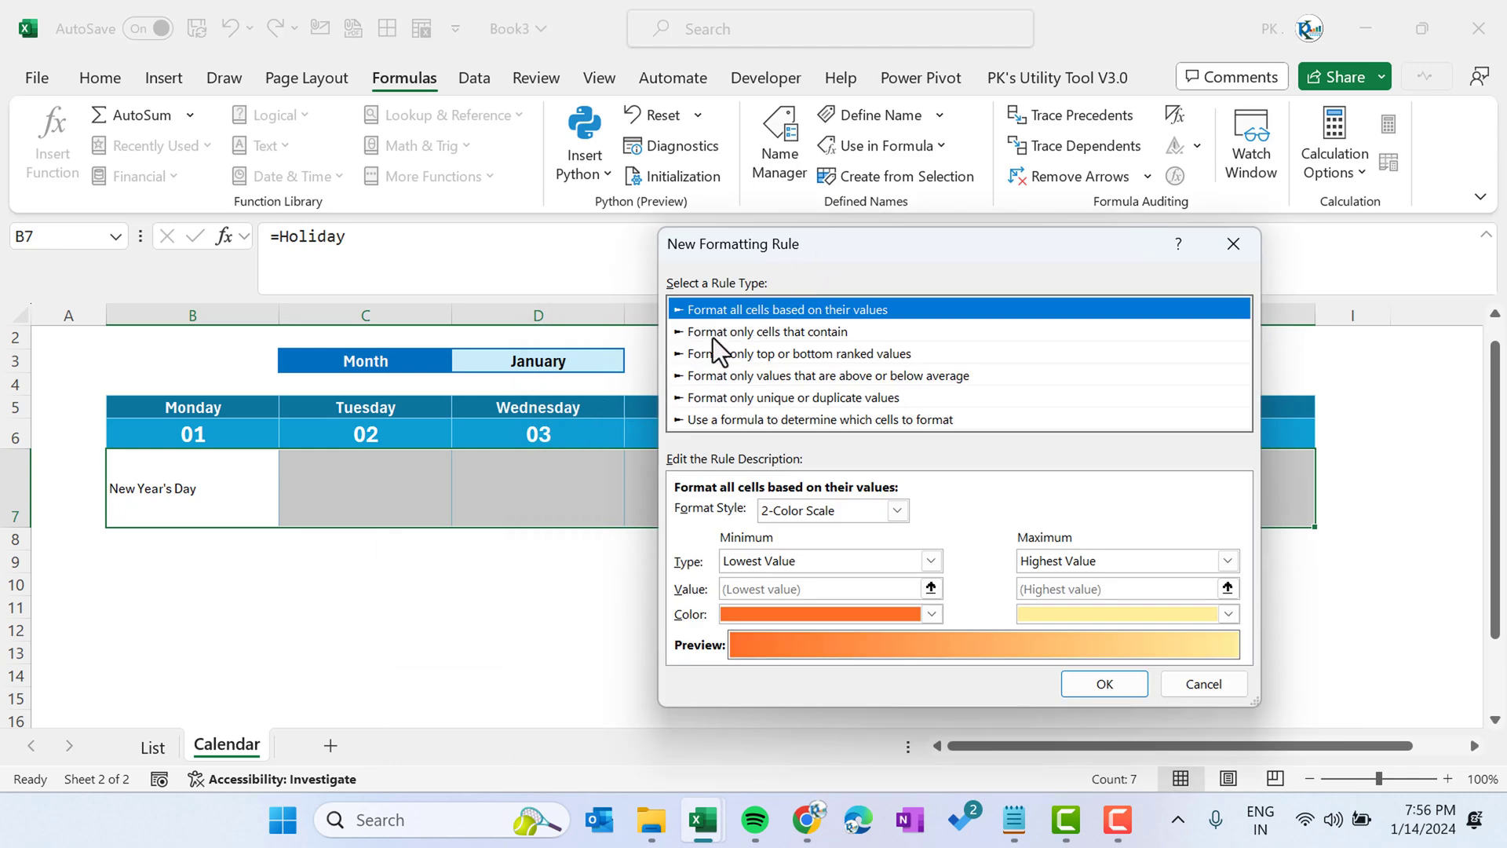
left_click(817, 336)
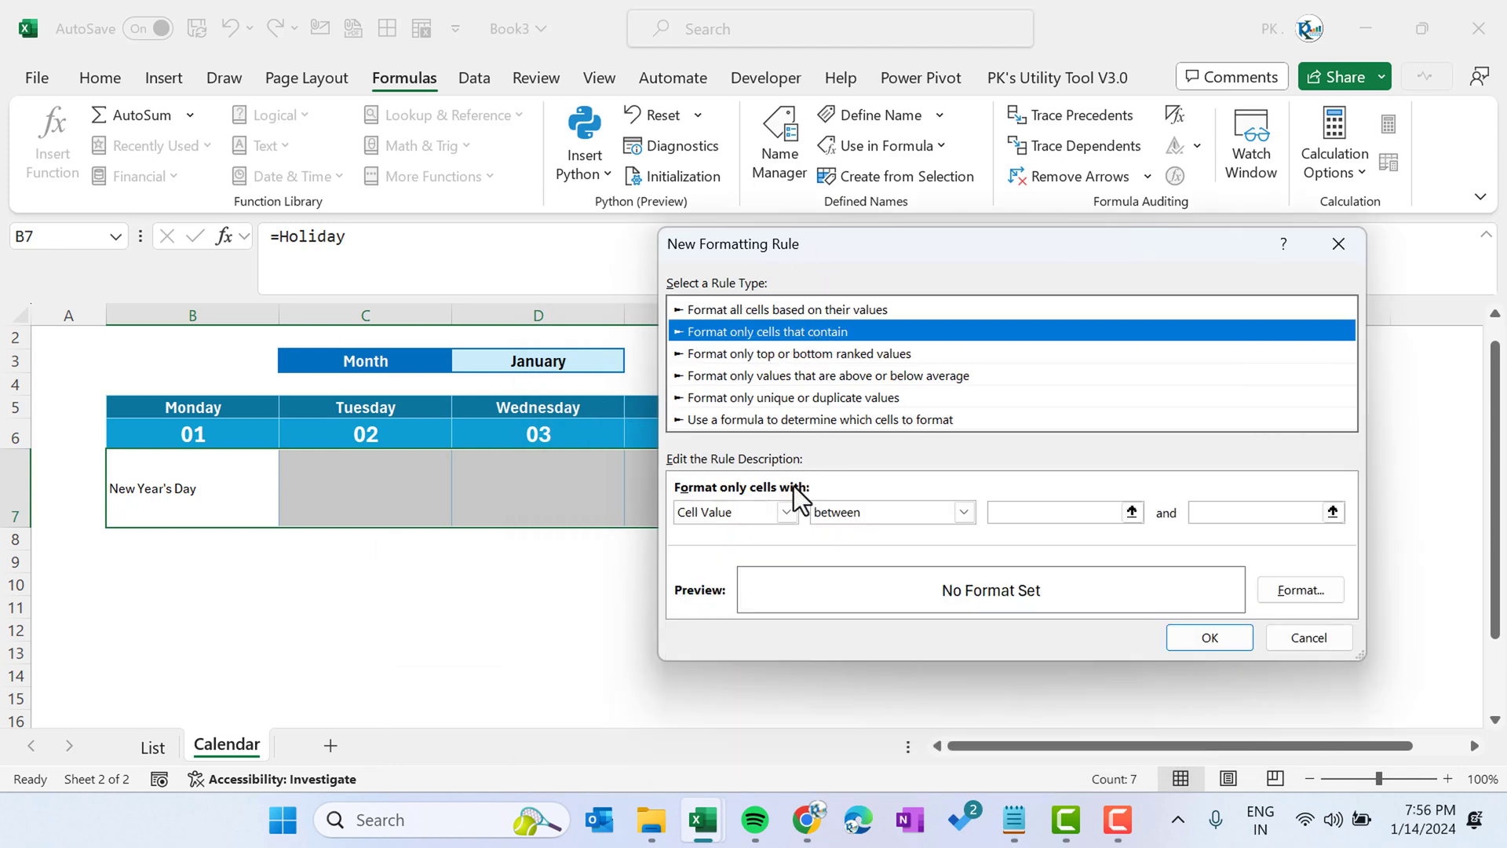
left_click(787, 511)
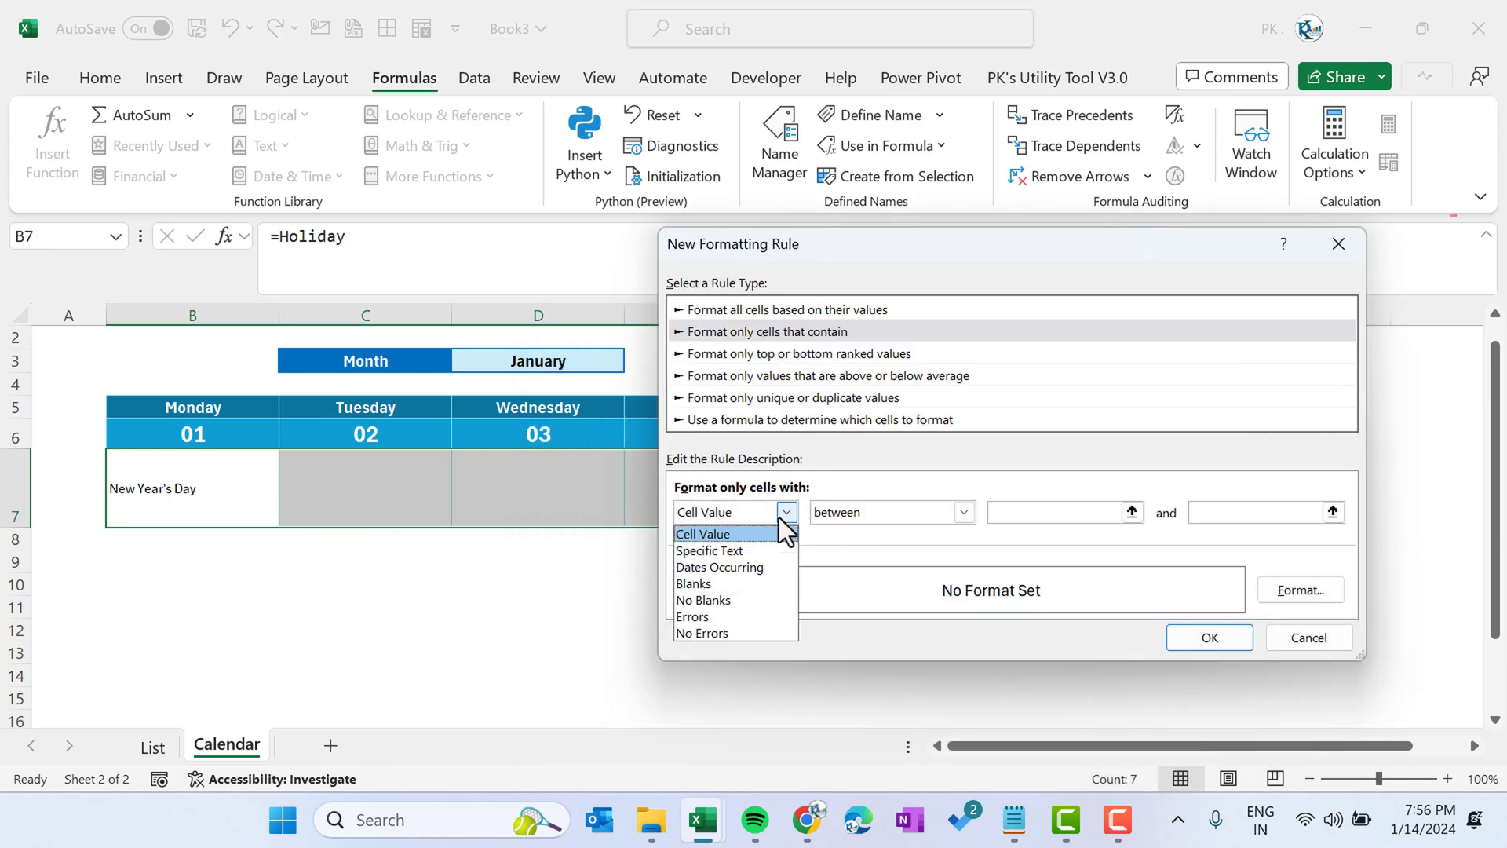
left_click(740, 597)
- Give the No Blanks rule a very light blue custom fill, #ECF9FE, and apply it to the holiday row
left_click(1295, 588)
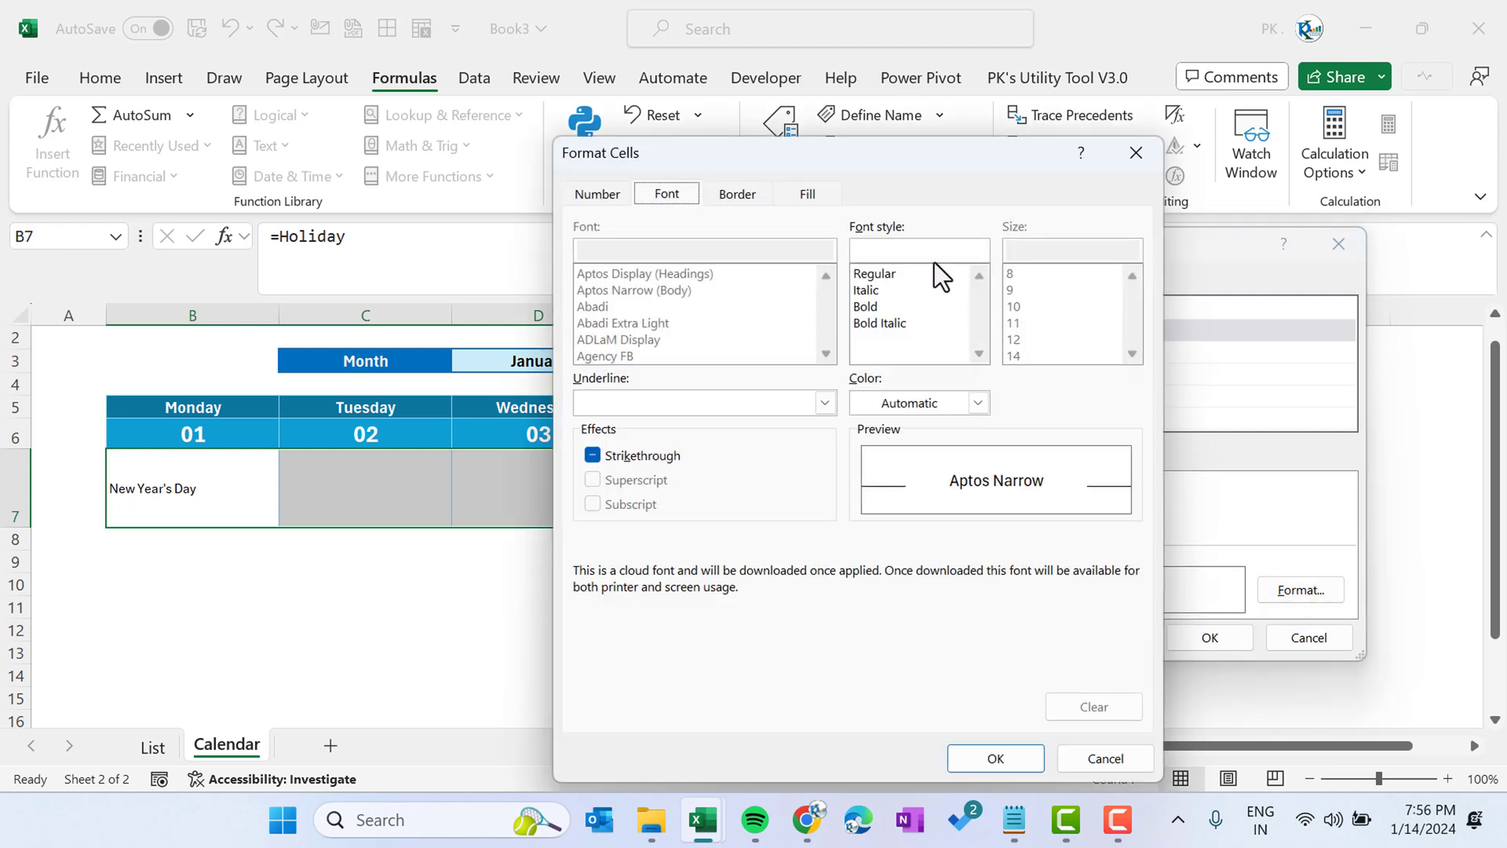
left_click(809, 194)
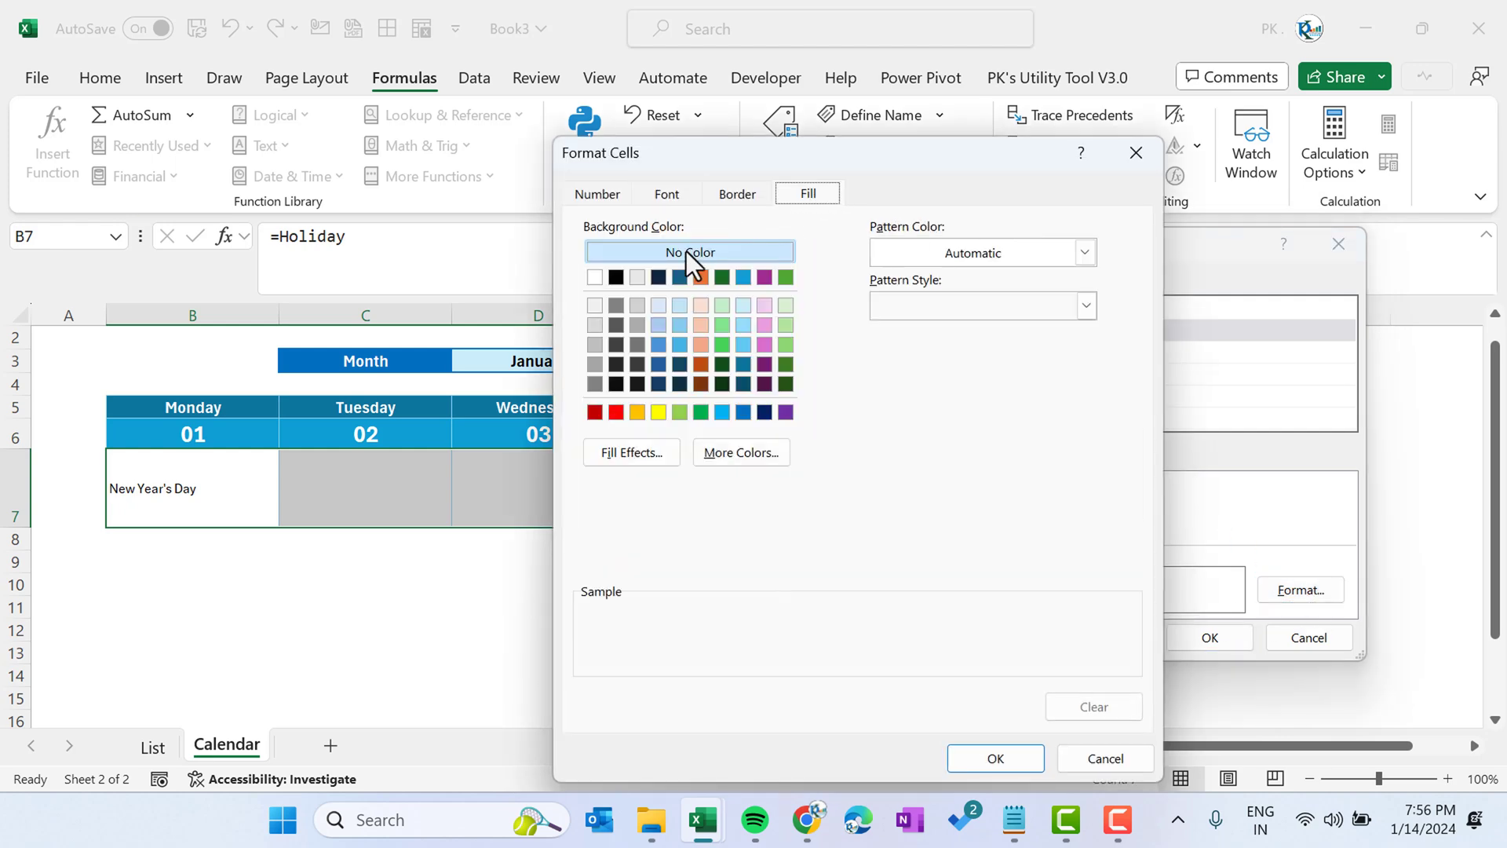
left_click(745, 308)
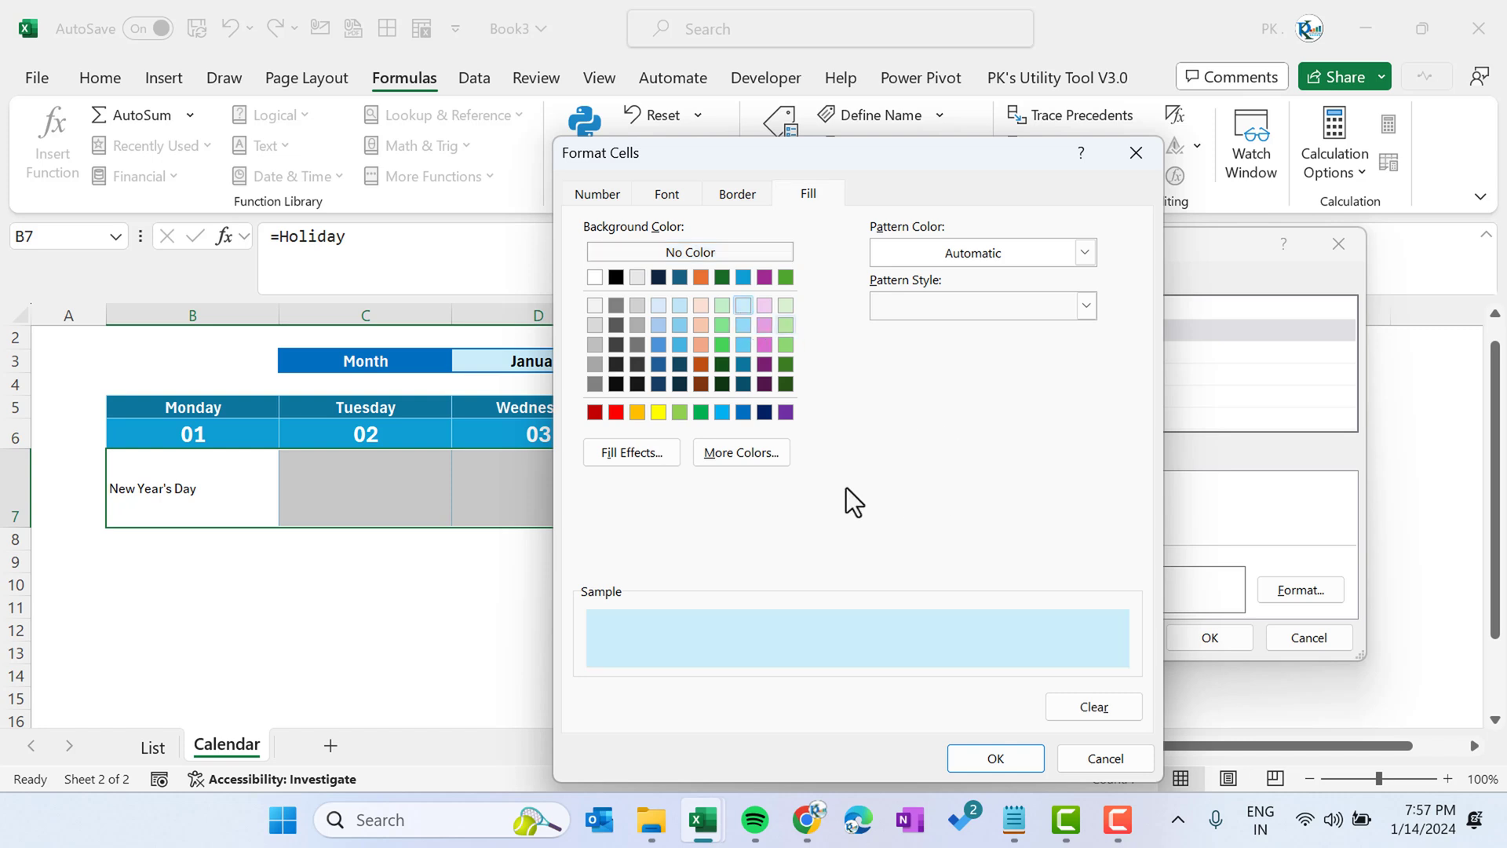
left_click(760, 455)
left_click_drag(901, 427, 901, 419)
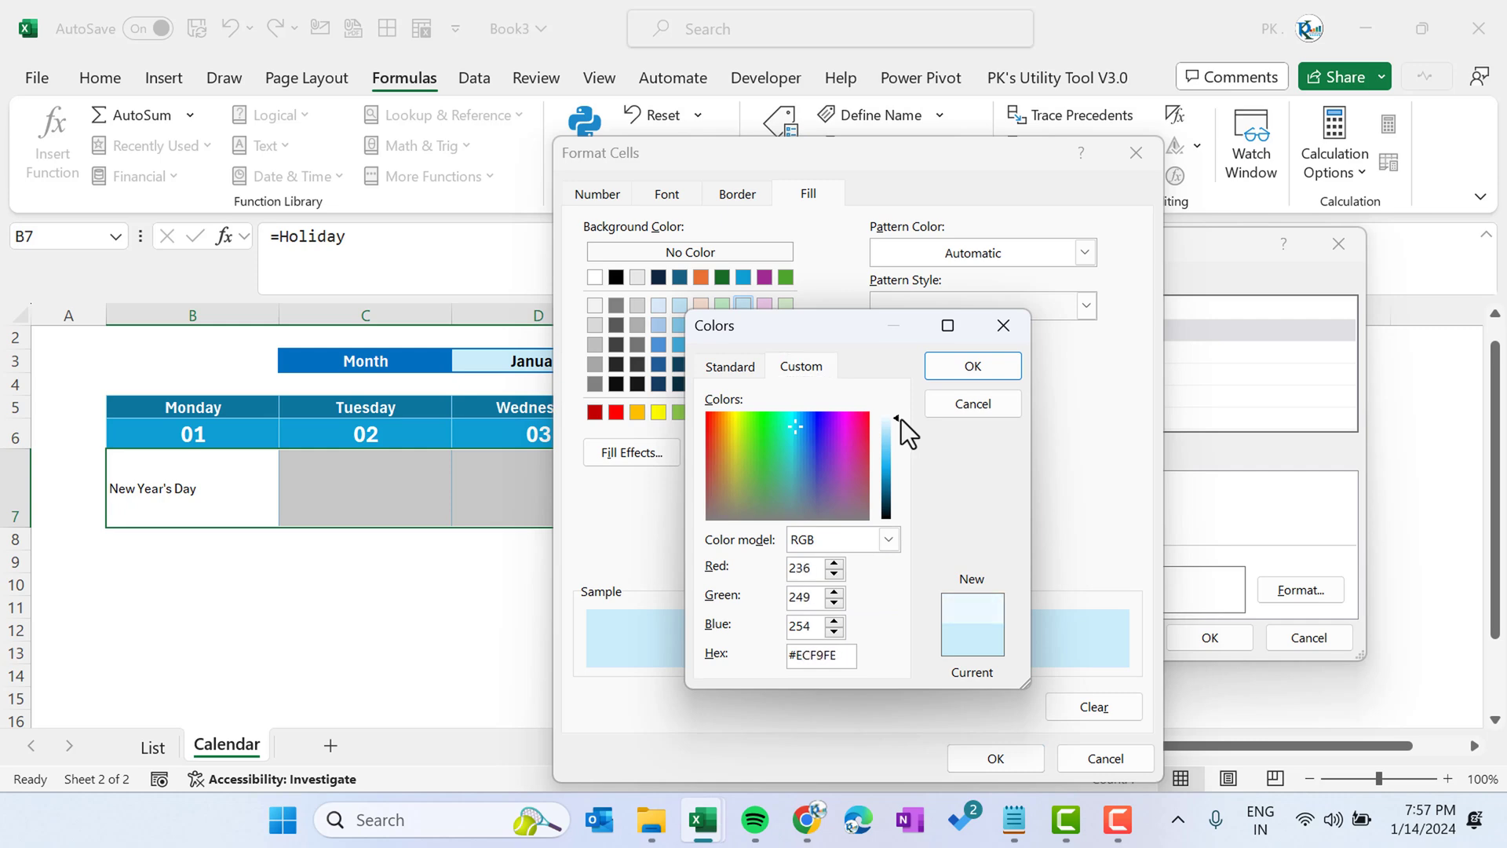
left_click(972, 365)
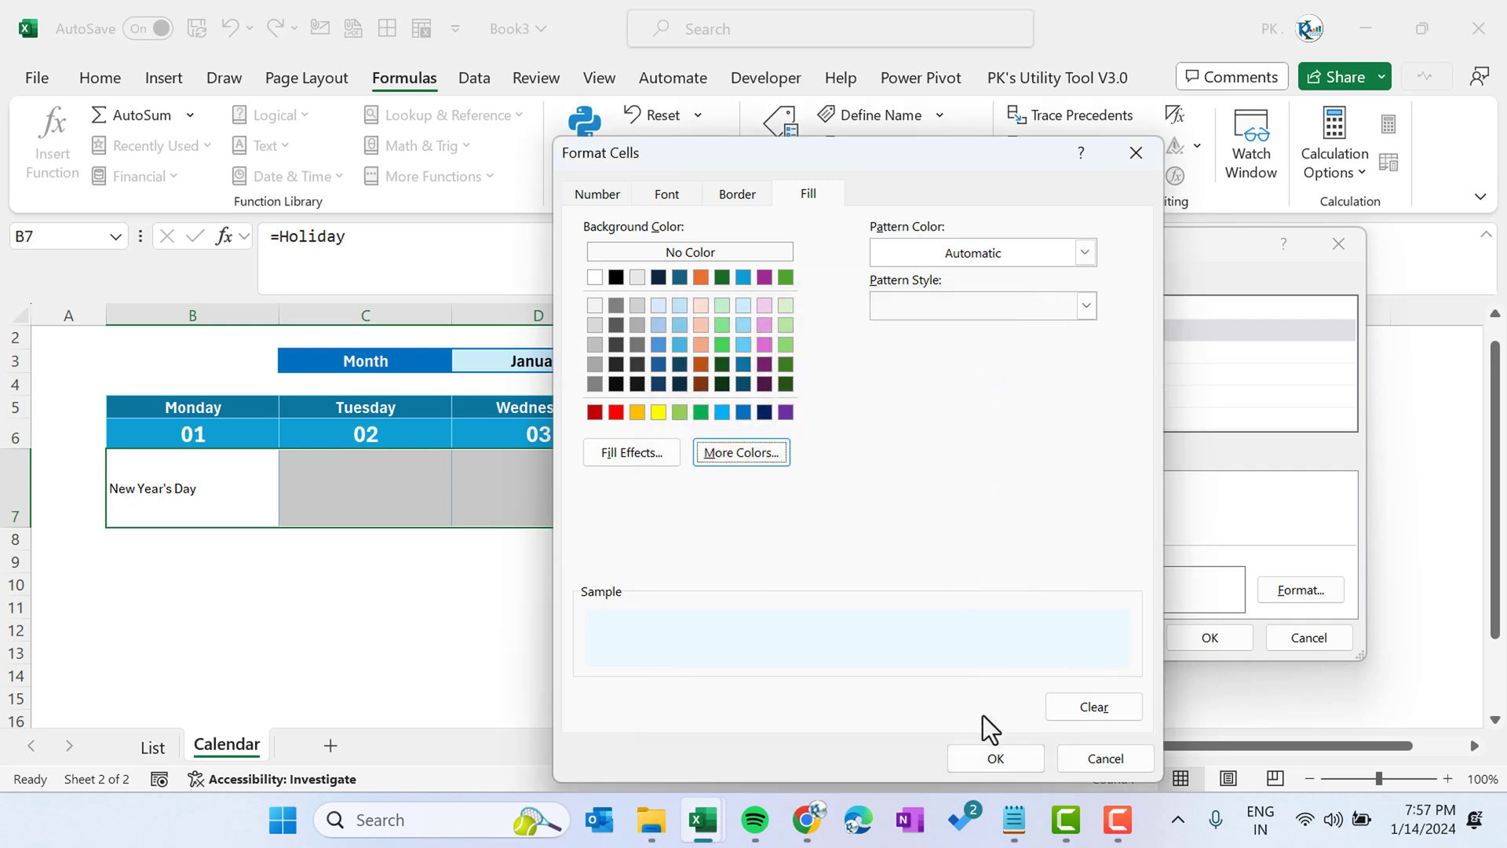
left_click(989, 756)
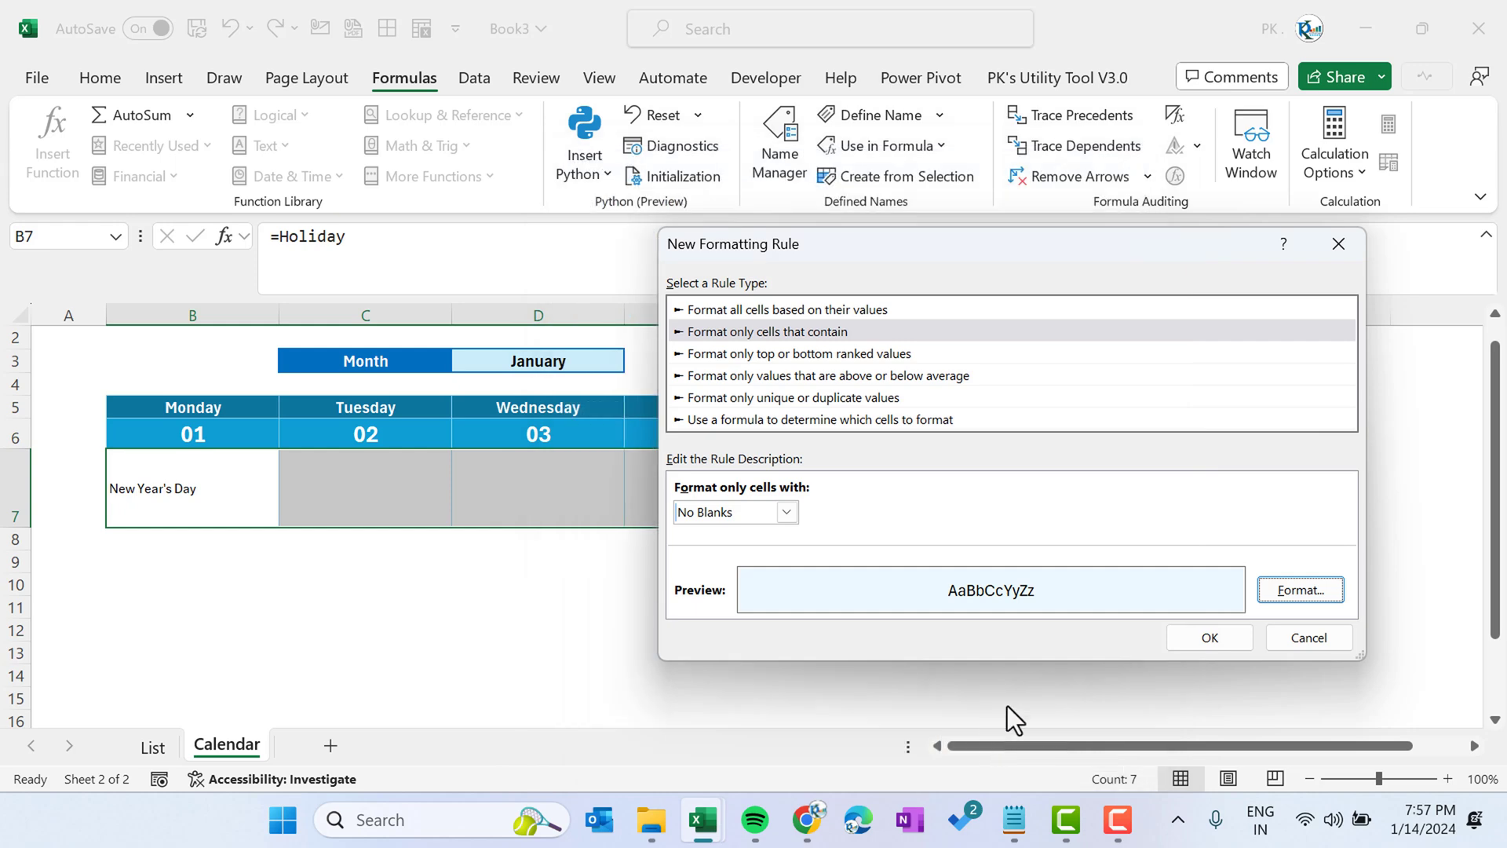
left_click(1209, 640)
left_click(1294, 688)
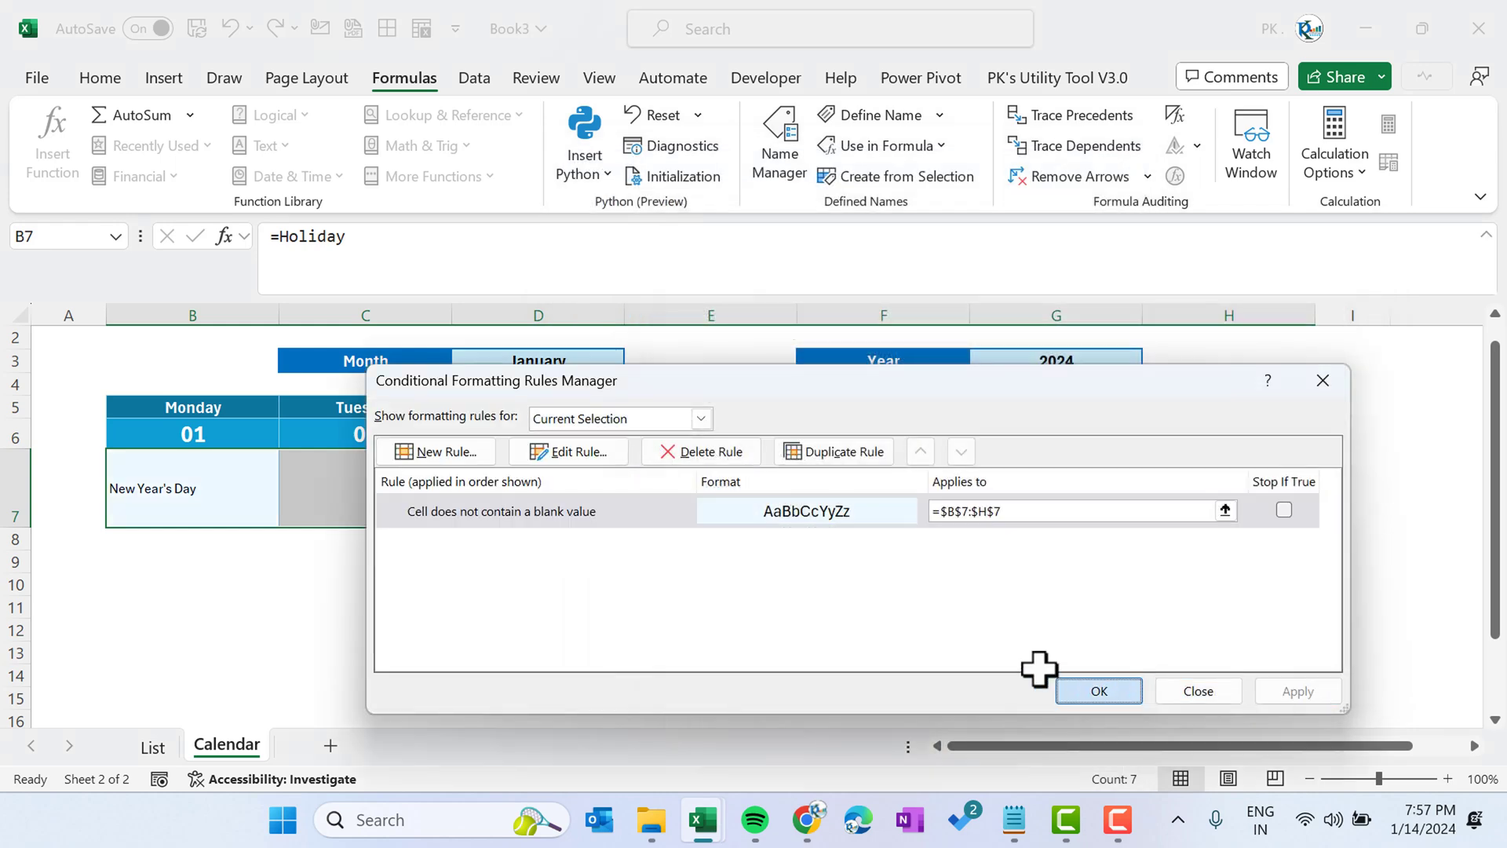
left_click(1062, 690)
left_click(410, 549)
left_click(180, 496)
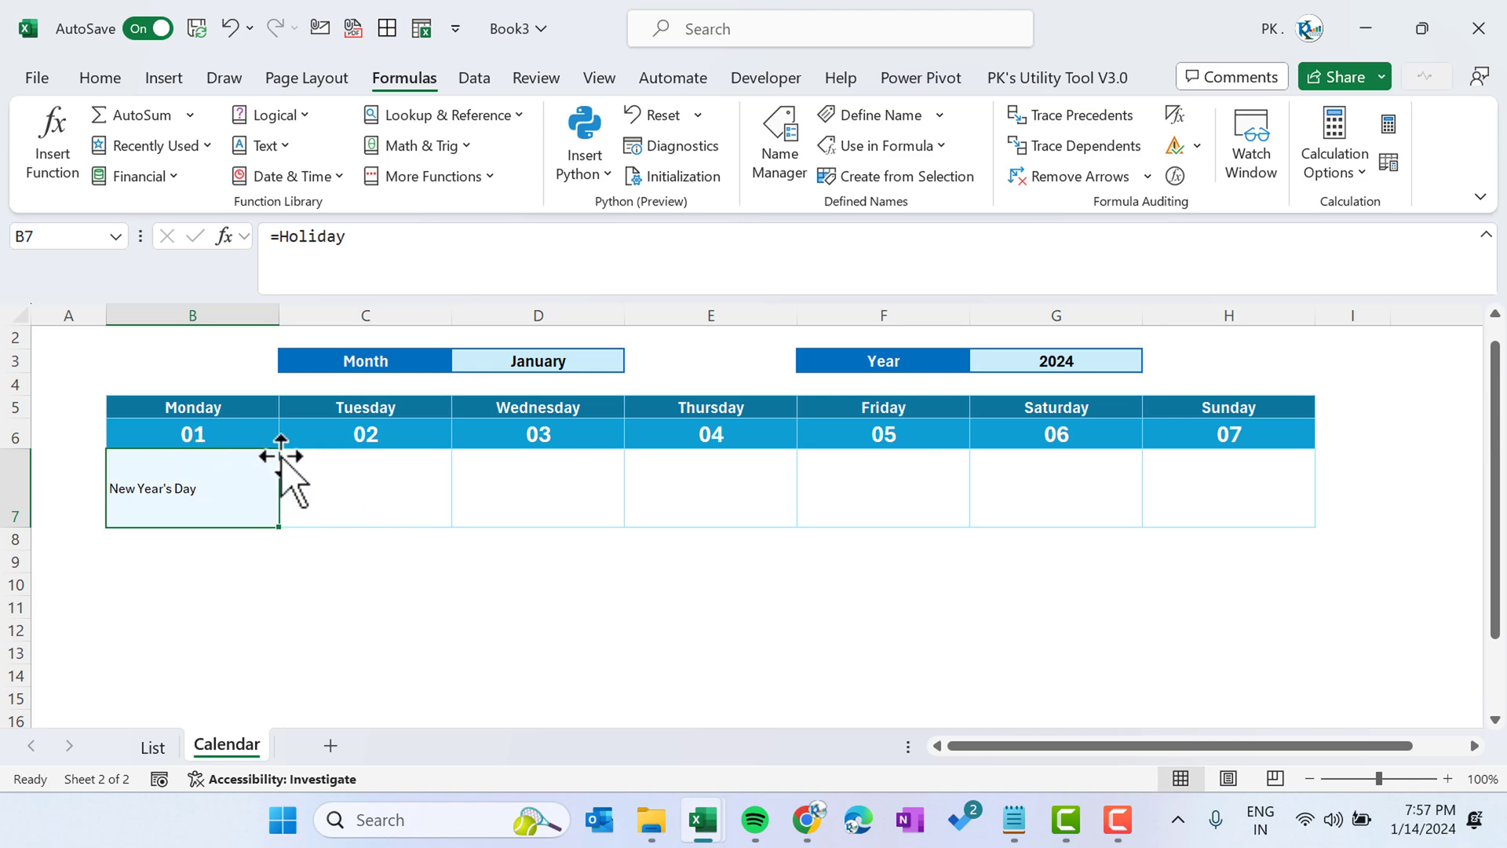
- Copy the date and holiday rows B6:H7 to B8 and increase row 9's height to match row 7
left_click_drag(209, 431, 1244, 492)
key("ctrl+c")
left_click(198, 538)
key("ctrl+v")
left_click(193, 597)
left_click_drag(16, 608, 24, 666)
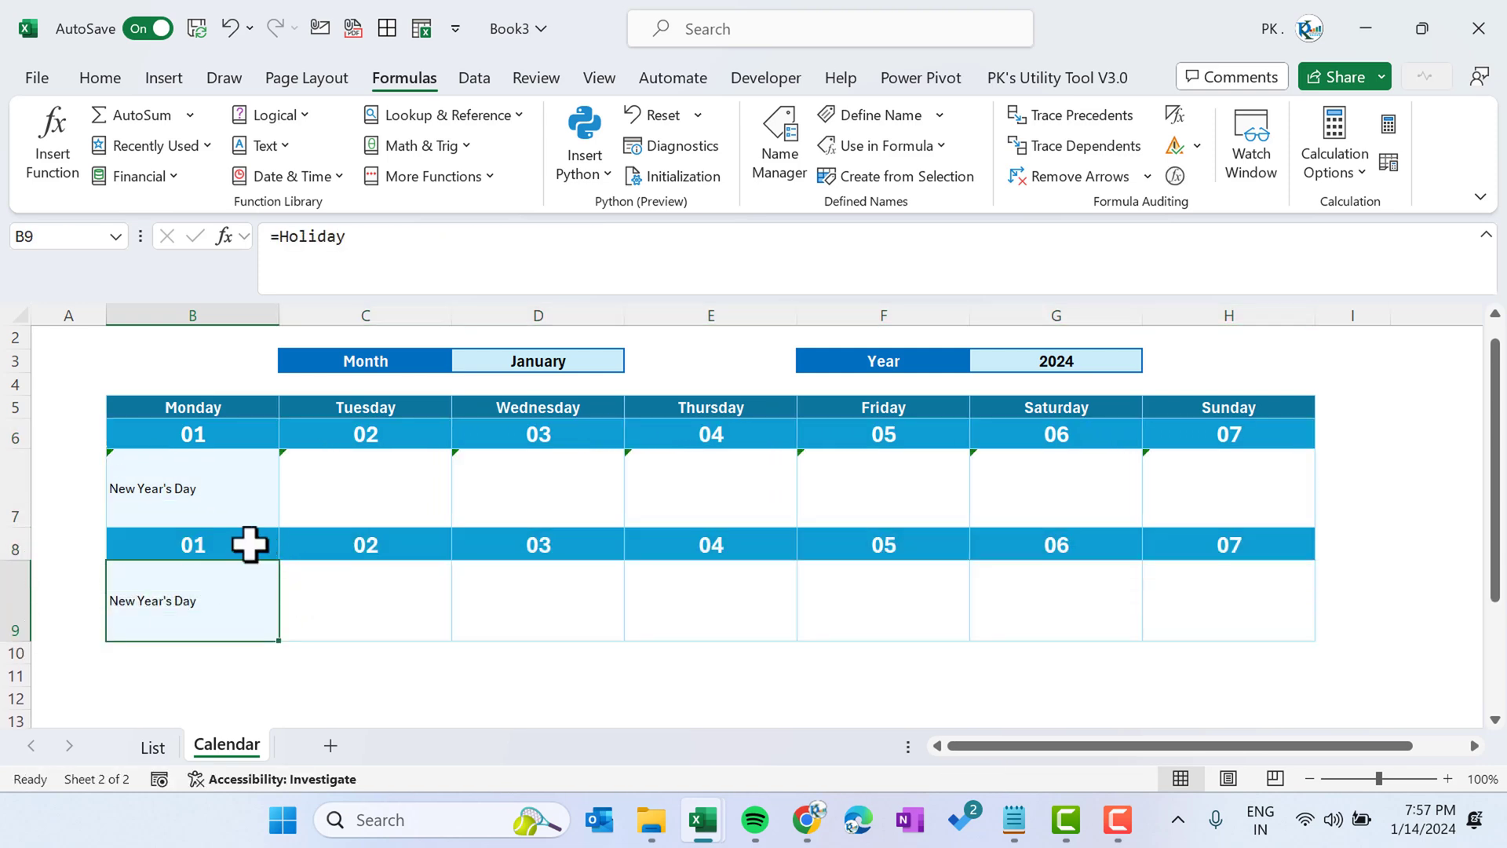
- Set the second week's Monday date in B8 to the formula =H6+1
left_click(250, 544)
type("=")
left_click(1233, 430)
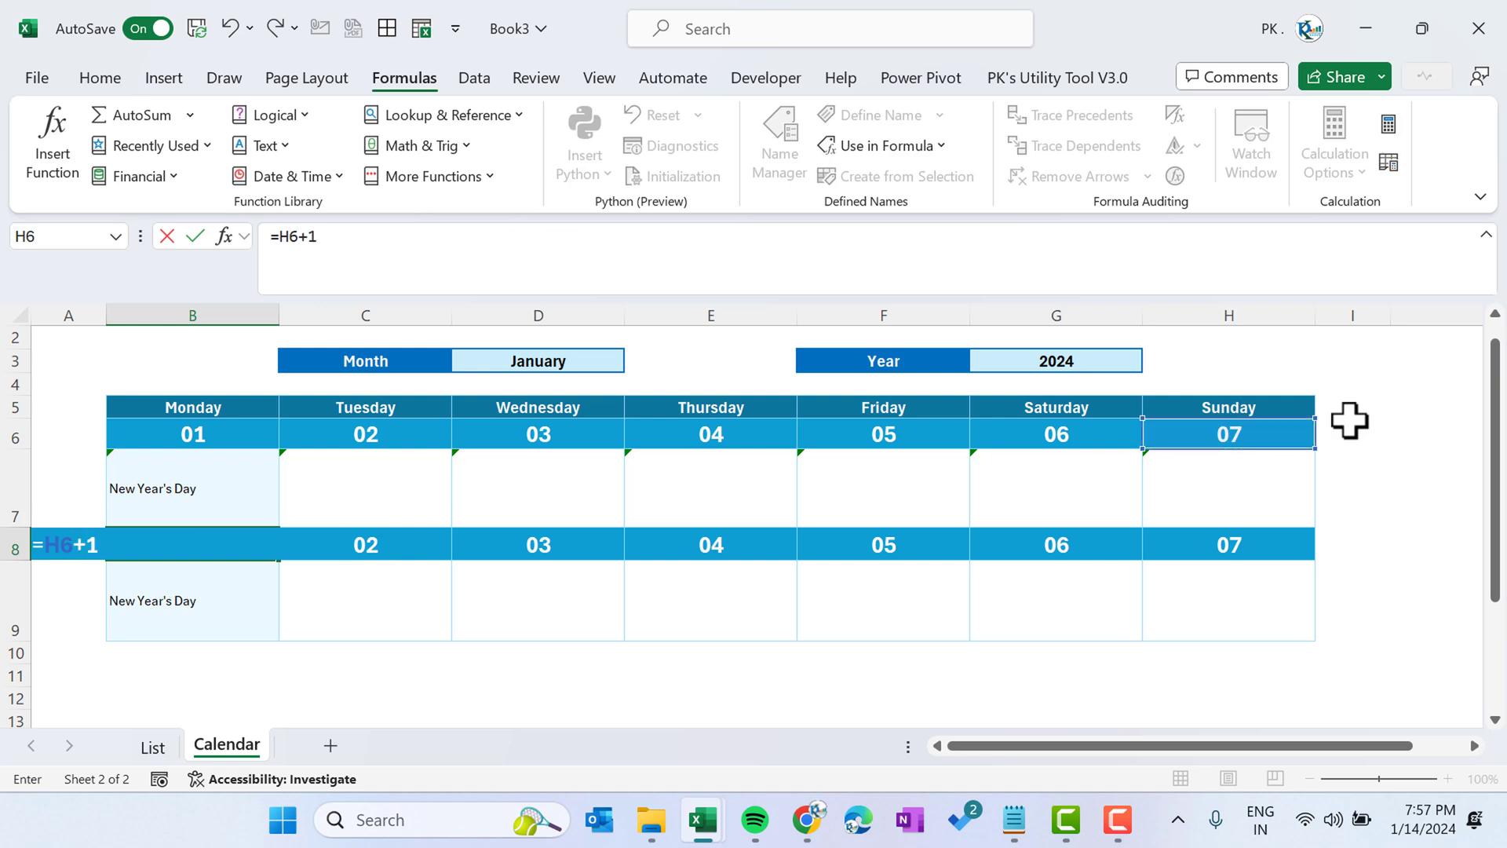
type("+1")
key("Return")
key("Up")
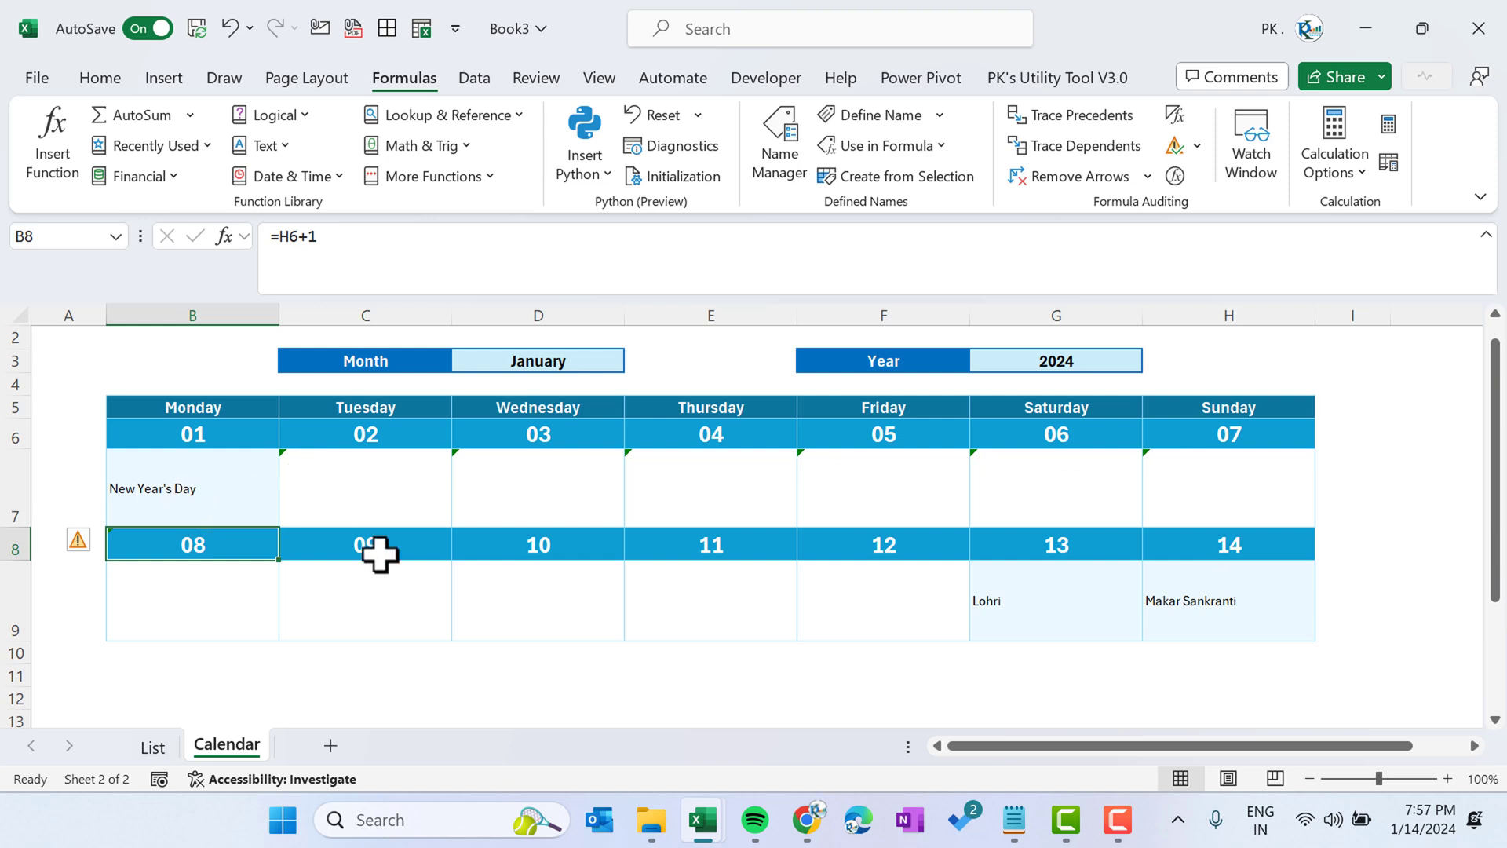
- Copy the second week's date and holiday rows B8:H9 to B10, B12 and B14 to fill the remaining weeks
left_click(1260, 613, "shift")
key("ctrl+c")
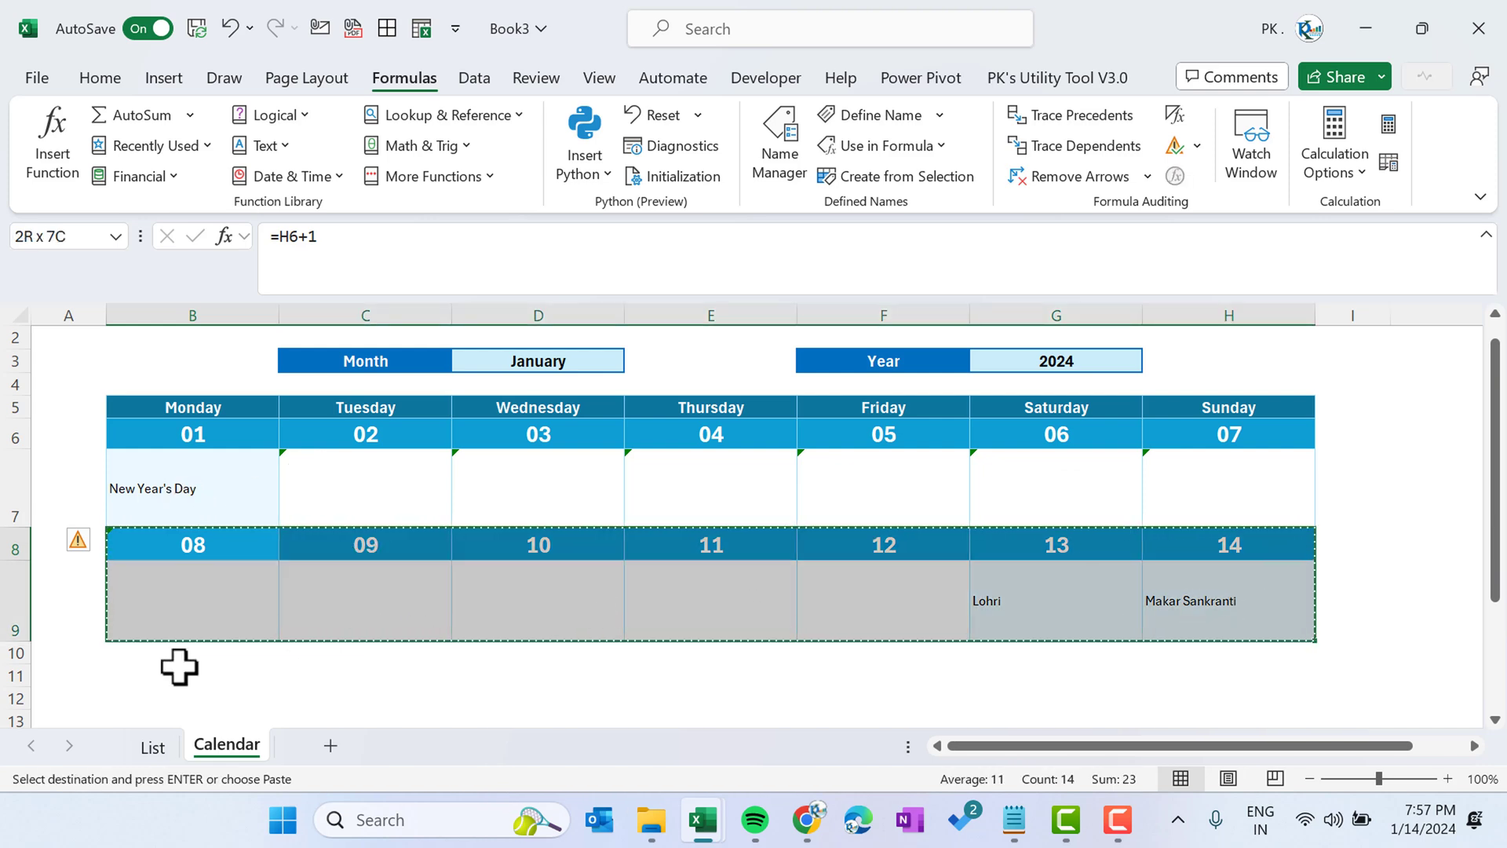
left_click(178, 666)
key("ctrl+v")
key("Down")
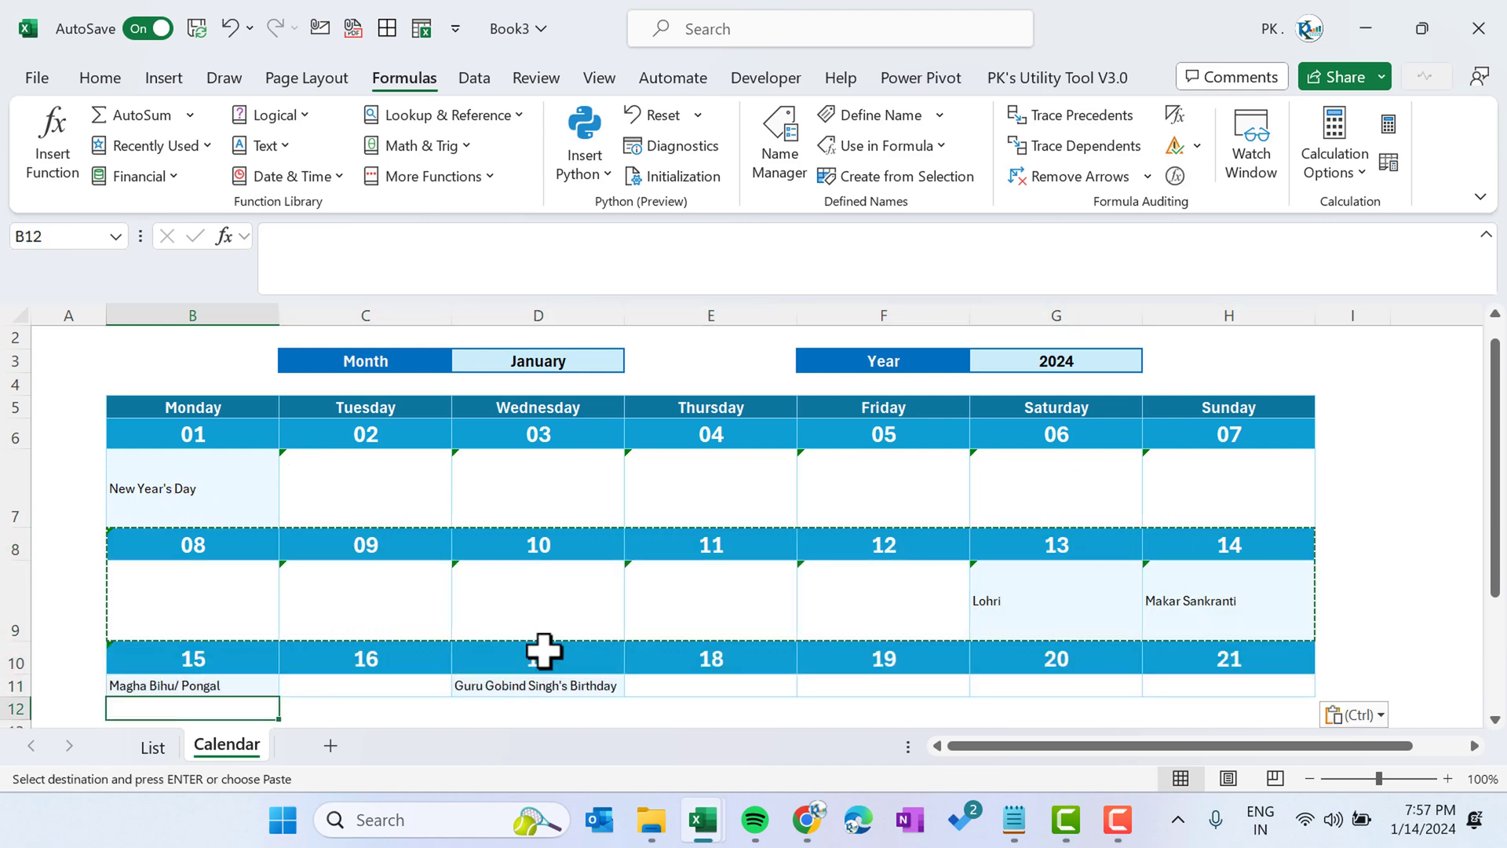
key("ctrl+v")
key("Down")
key("Down")
key("ctrl+v")
scroll(543, 650, "down", 1)
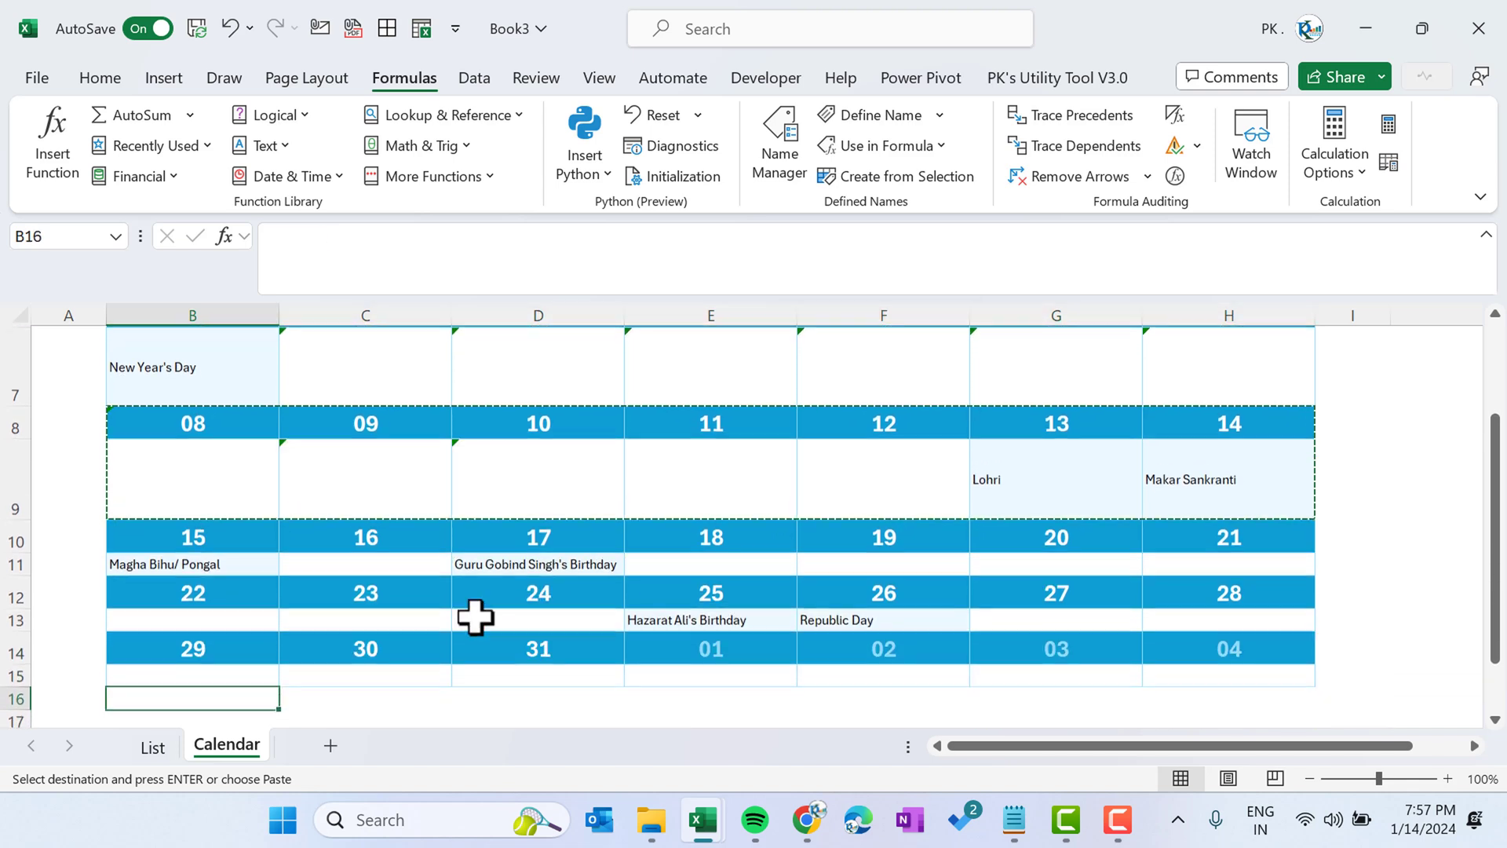
- Increase the heights of holiday rows 11, 13 and 15 to roughly match the taller holiday rows above
left_click(201, 482)
left_click(19, 485)
left_click_drag(26, 496, 26, 532)
left_click_drag(20, 587, 20, 640)
scroll(226, 599, "down", 1)
left_click(520, 514)
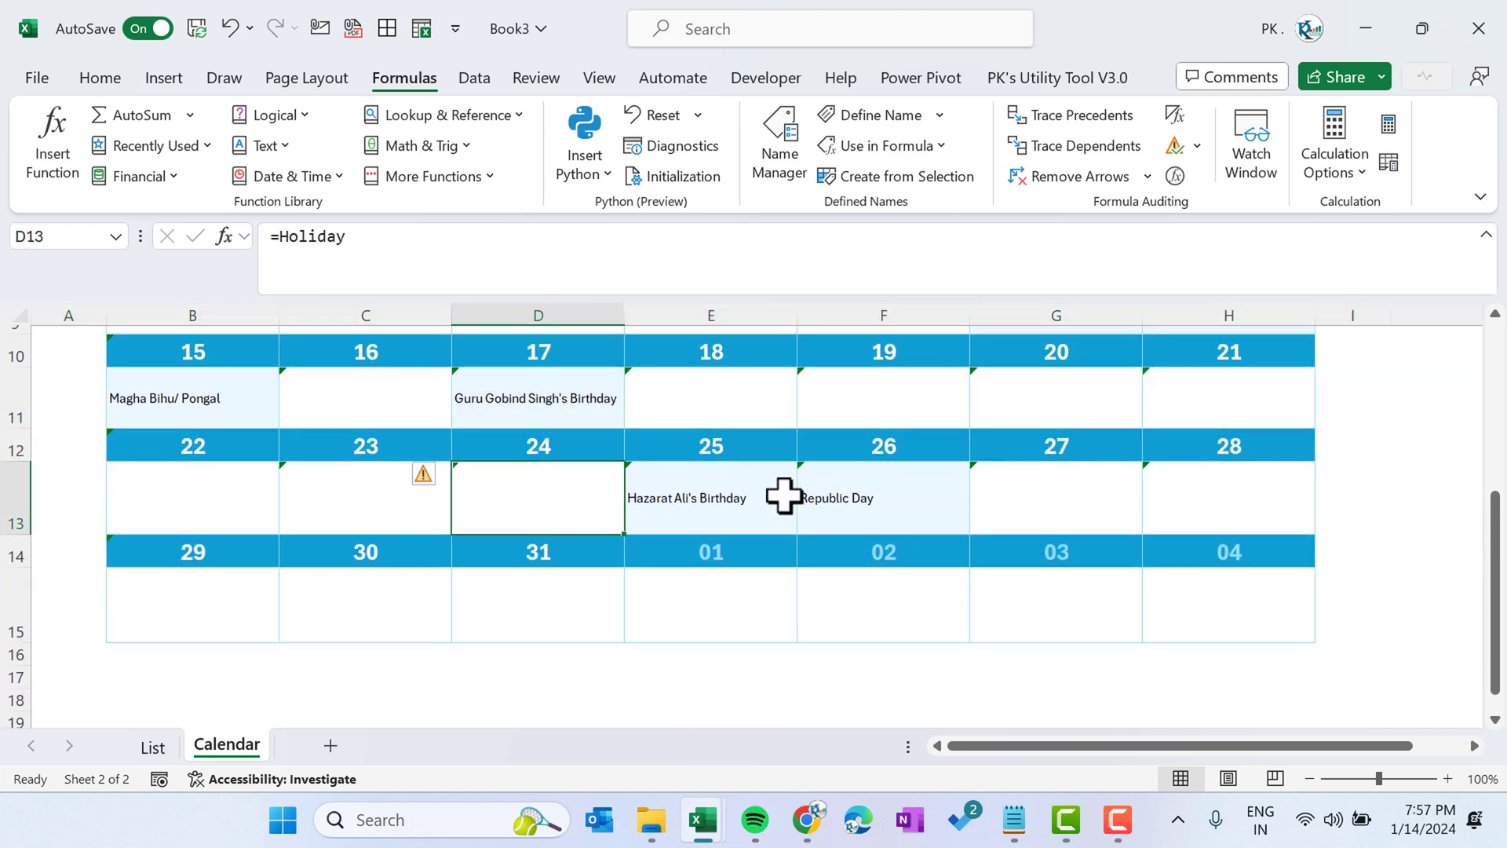
- Set the calendar's month to February and check the dates and holidays in the weekly rows
scroll(966, 495, "up", 3)
left_click(602, 342)
left_click(635, 343)
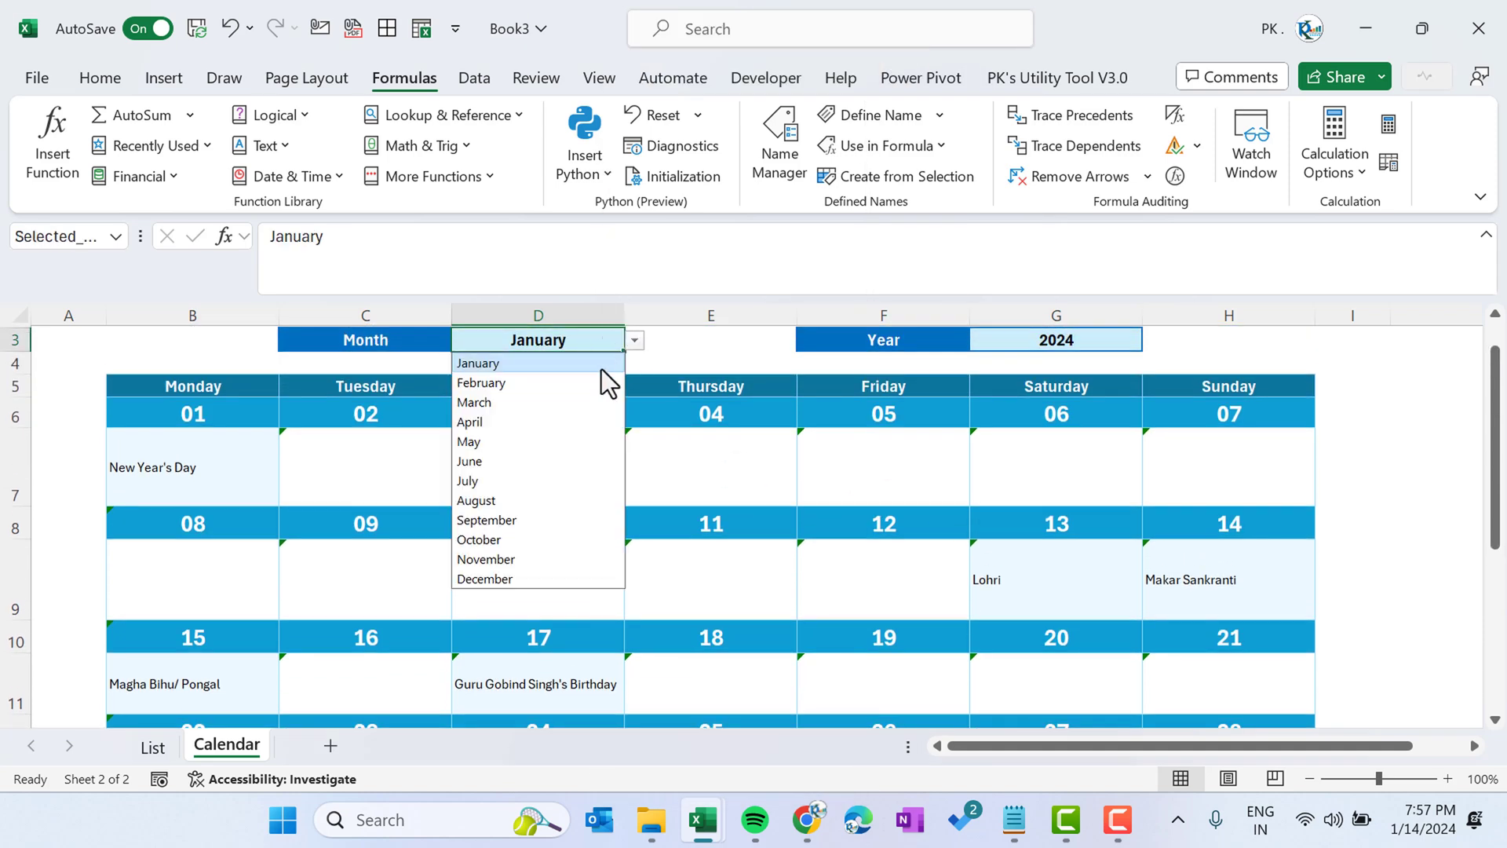
left_click(554, 383)
left_click(712, 450)
scroll(831, 505, "down", 1)
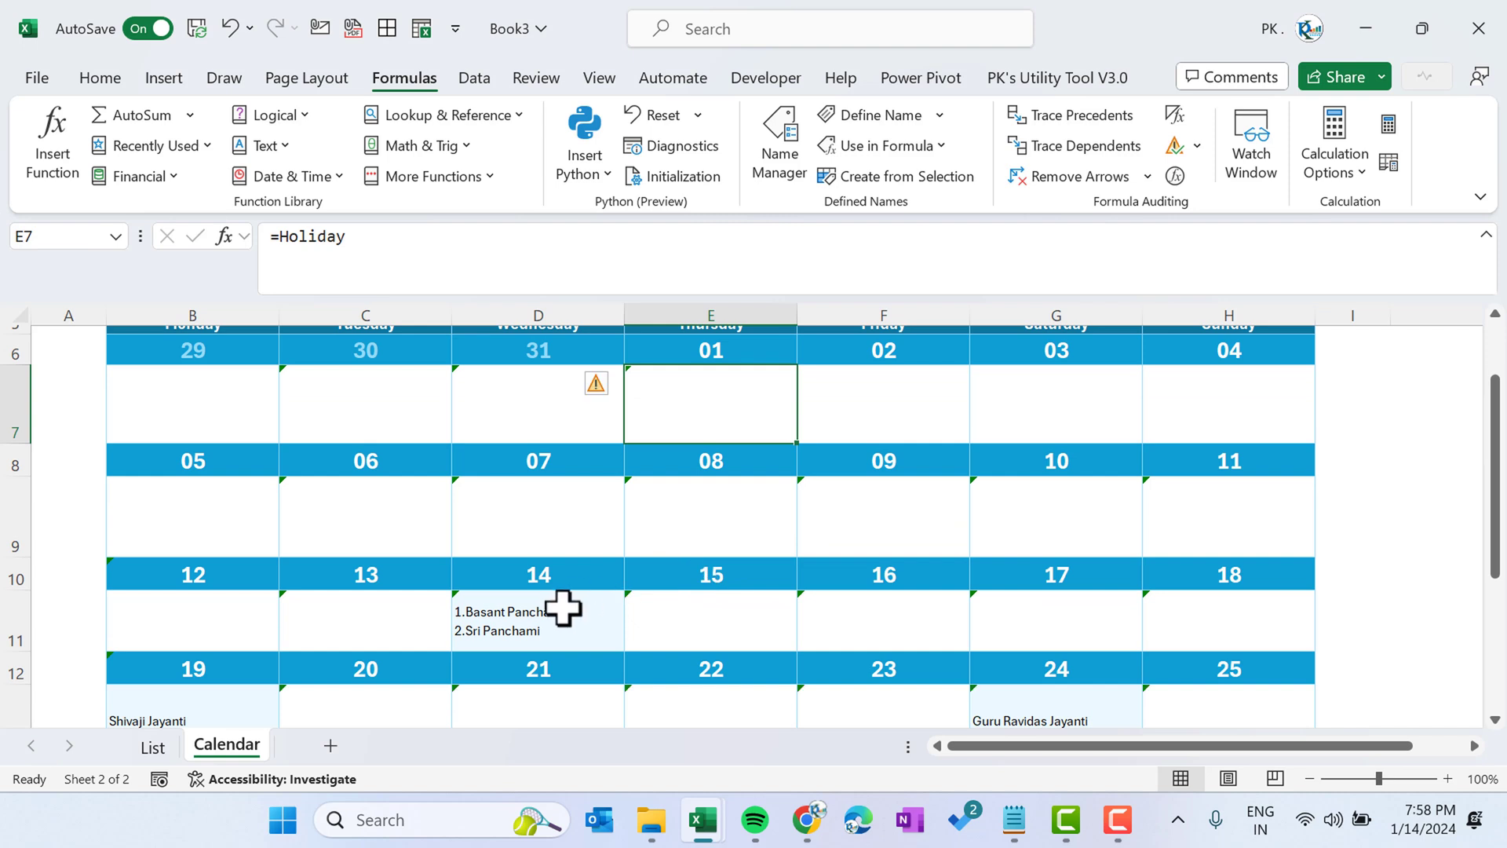
left_click(505, 623)
scroll(540, 578, "up", 1)
- Ignore the formula error indicators across the whole calendar block and narrow column A to a slim margin
left_click(357, 489)
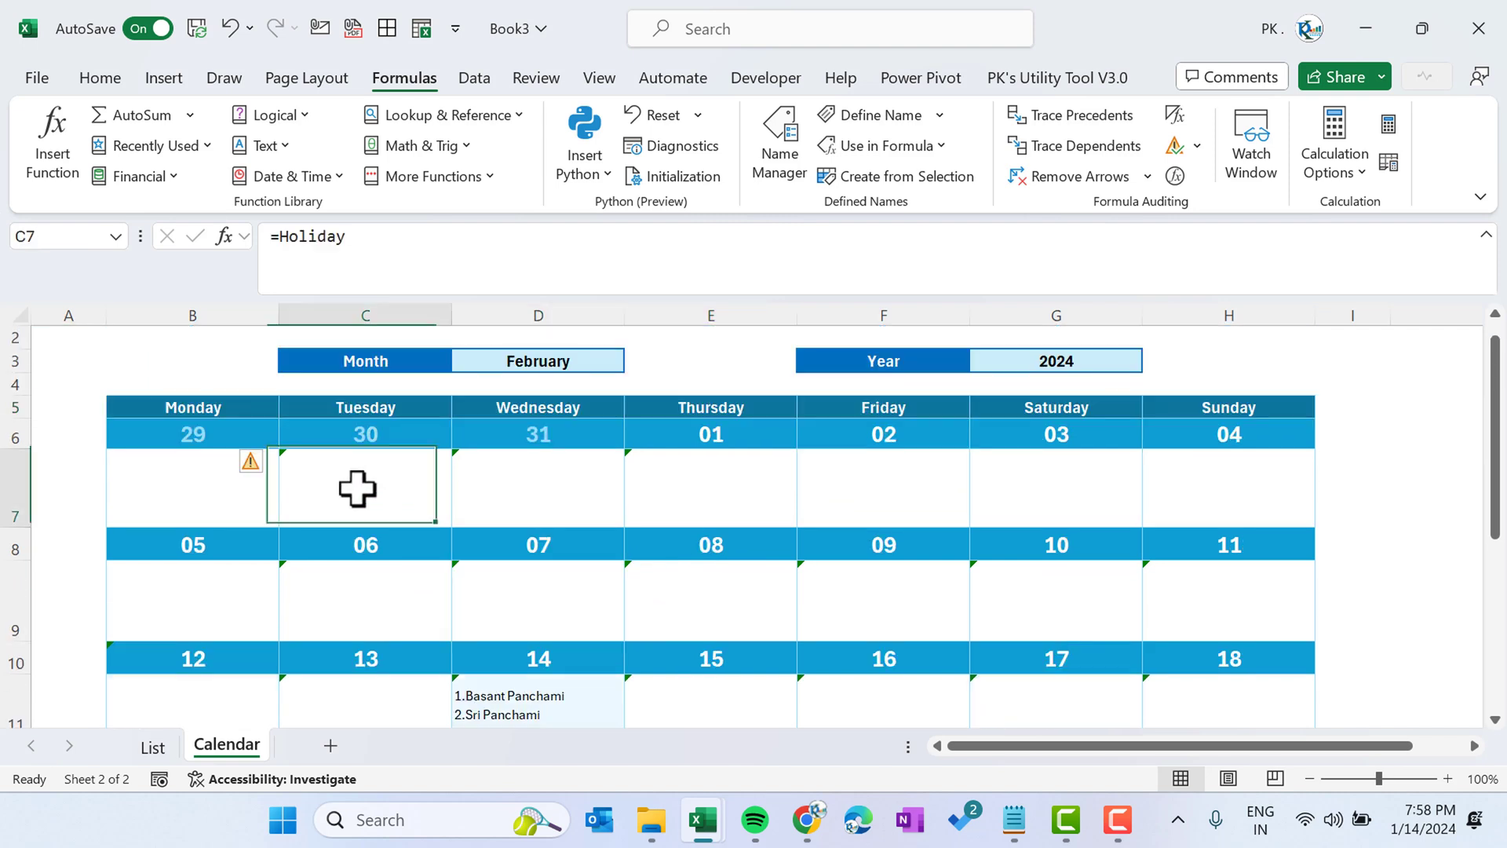
key("ctrl+a")
left_click(80, 410)
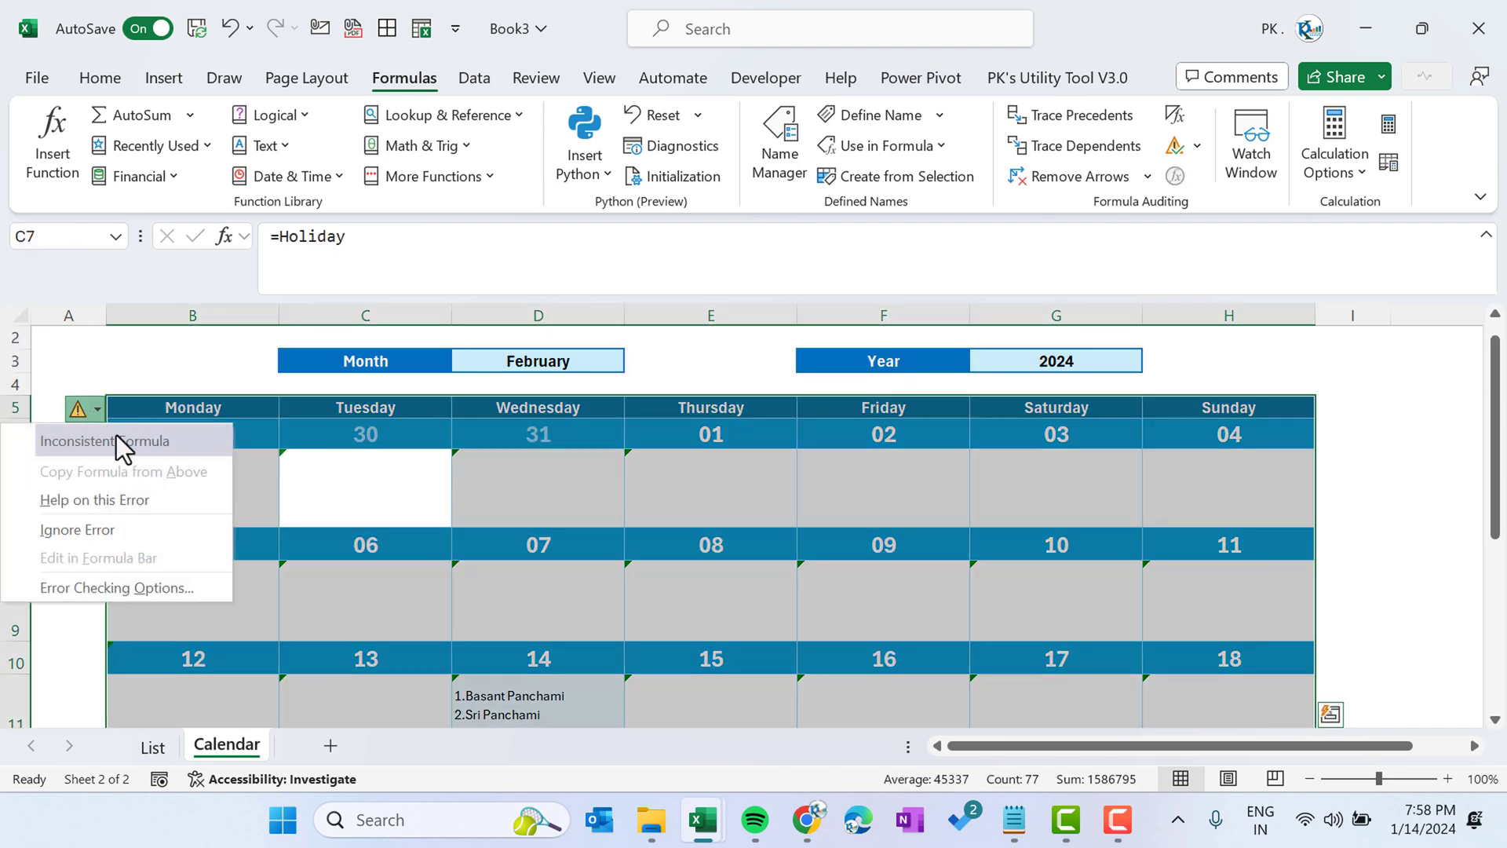
left_click(116, 536)
left_click_drag(106, 317, 52, 325)
left_click(450, 464)
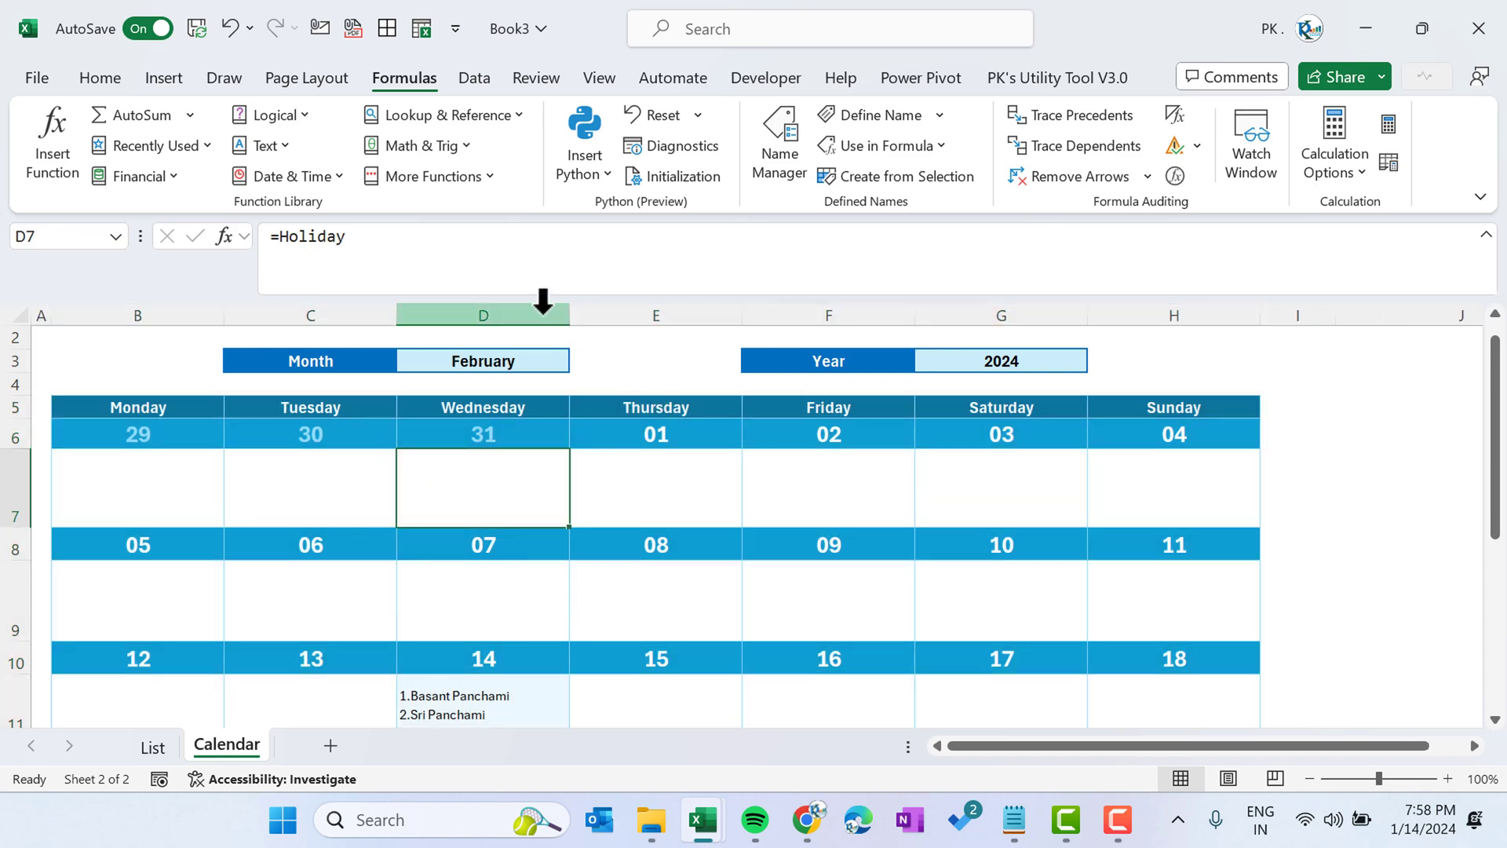
- Switch the page to landscape, reduce the margins so columns A to H fit one page width, and collapse the formula bar
left_click(305, 78)
left_click(286, 161)
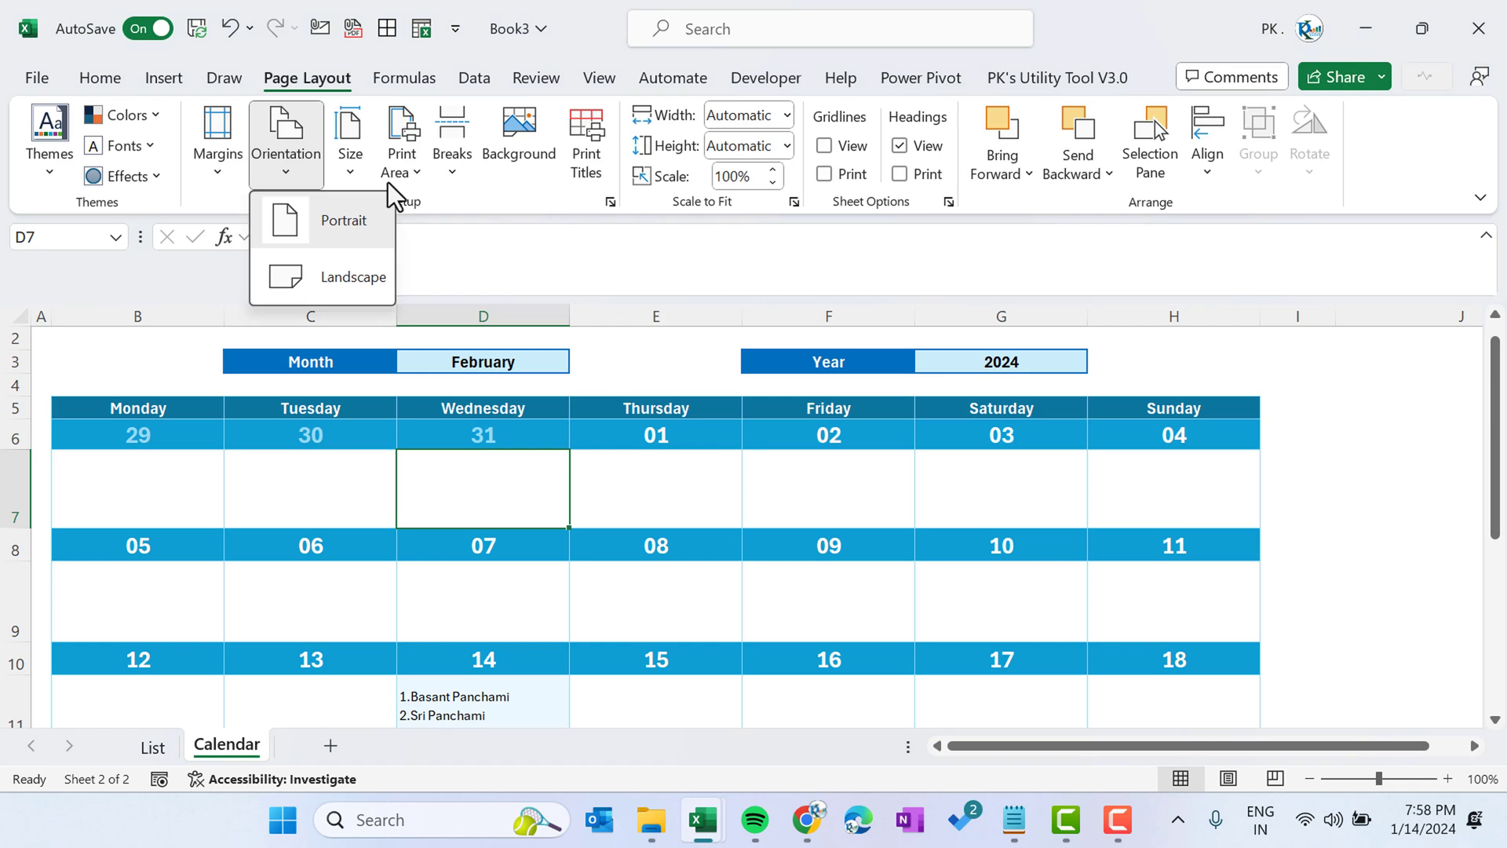
left_click(355, 276)
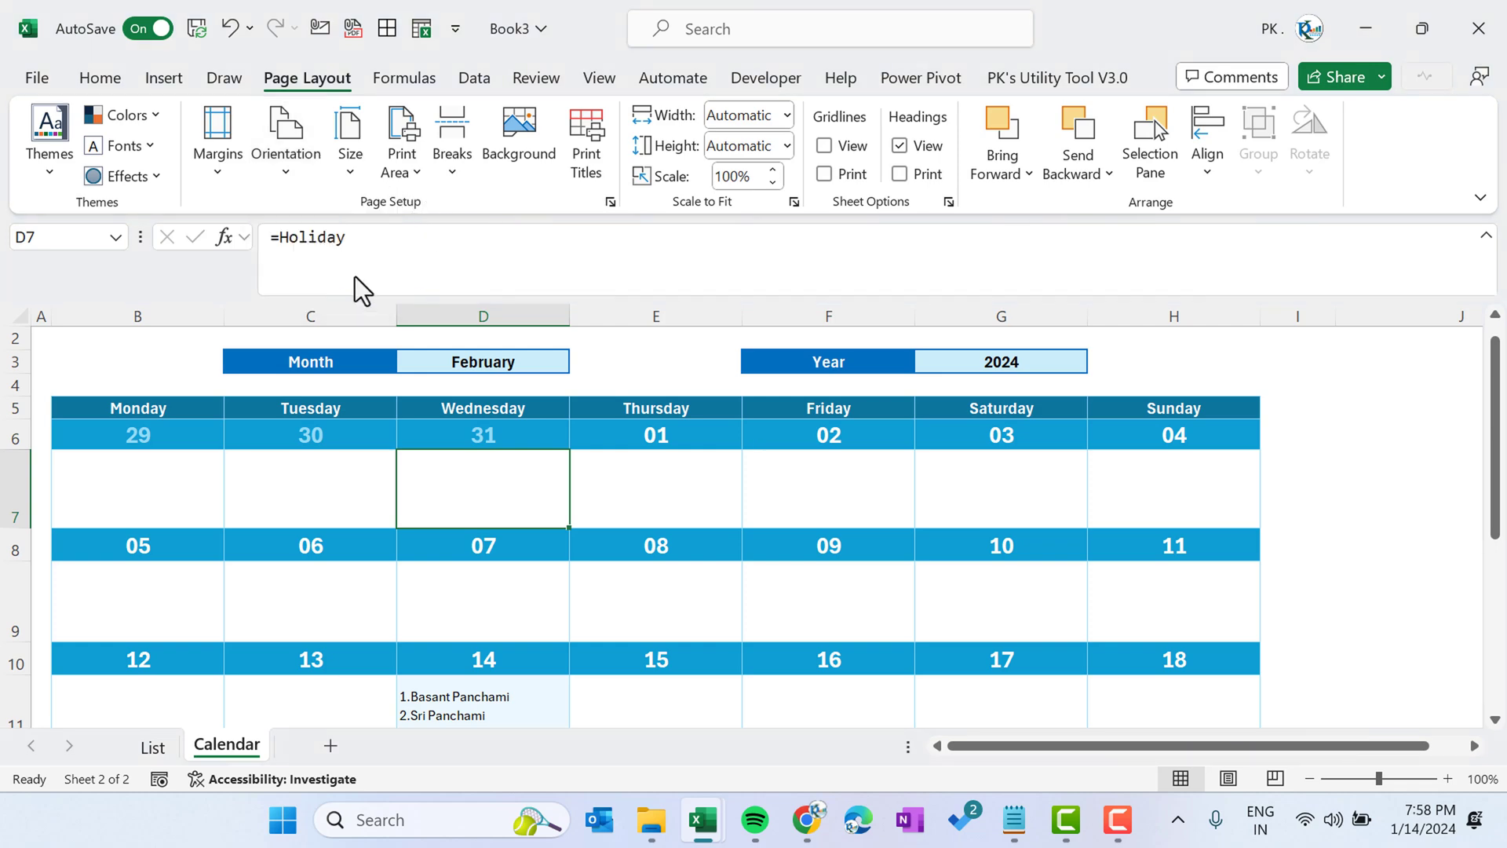
left_click(229, 182)
left_click(228, 565)
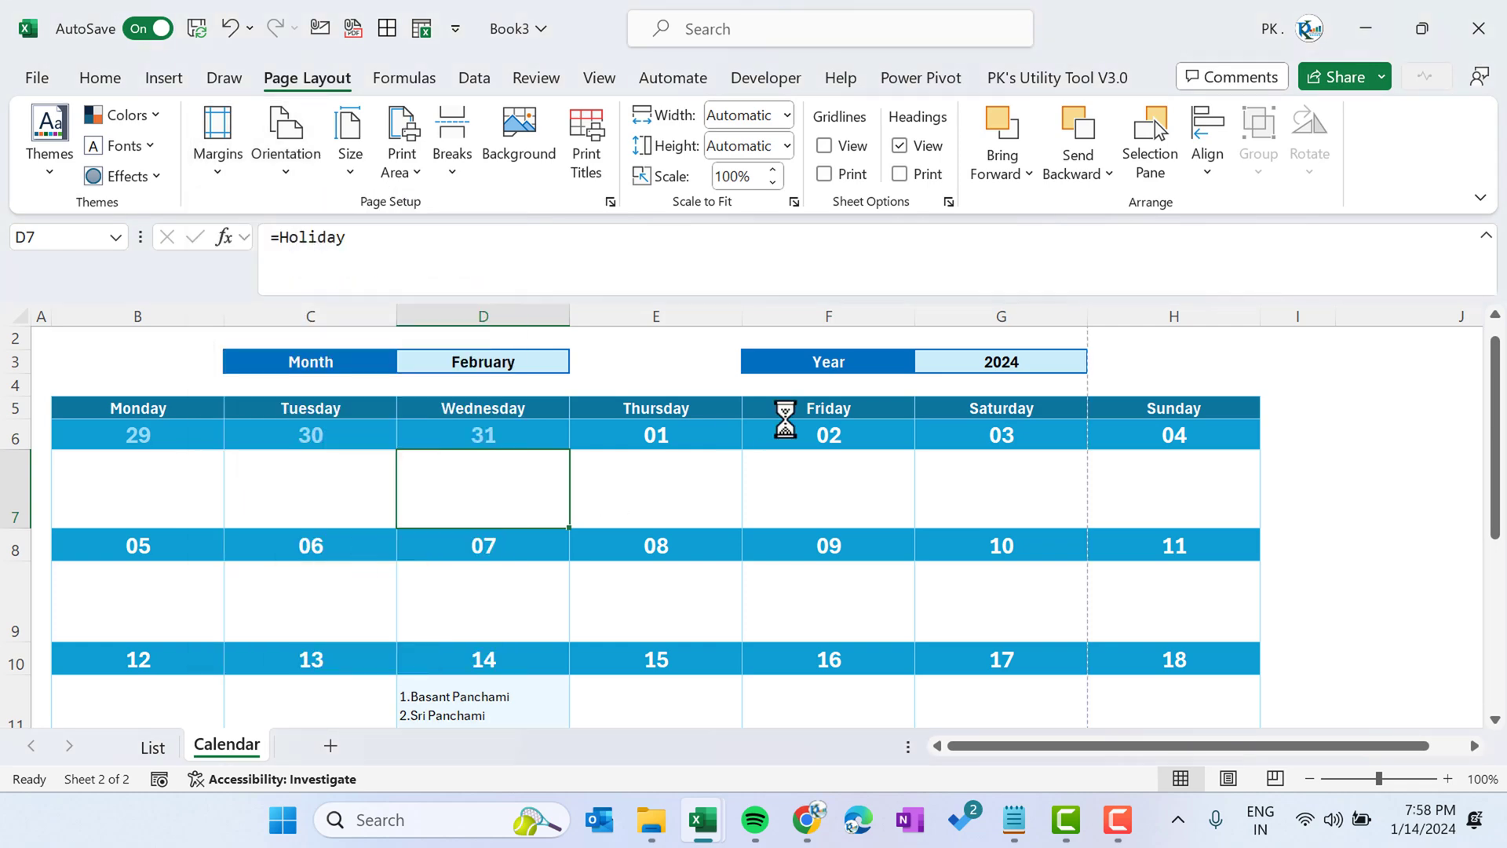
left_click(1487, 235)
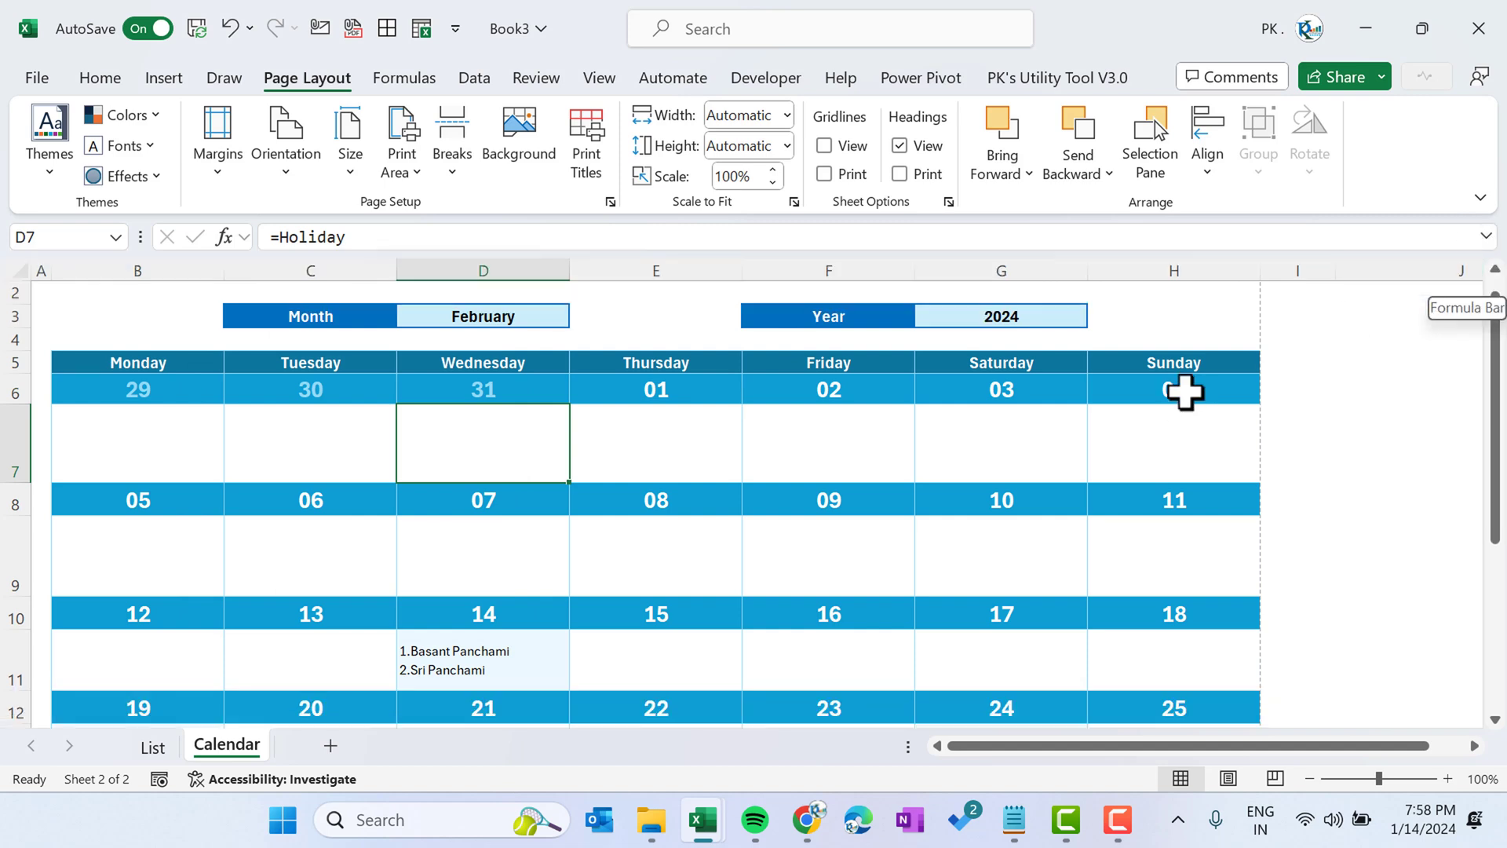
left_click(842, 437)
scroll(471, 385, "up", 1)
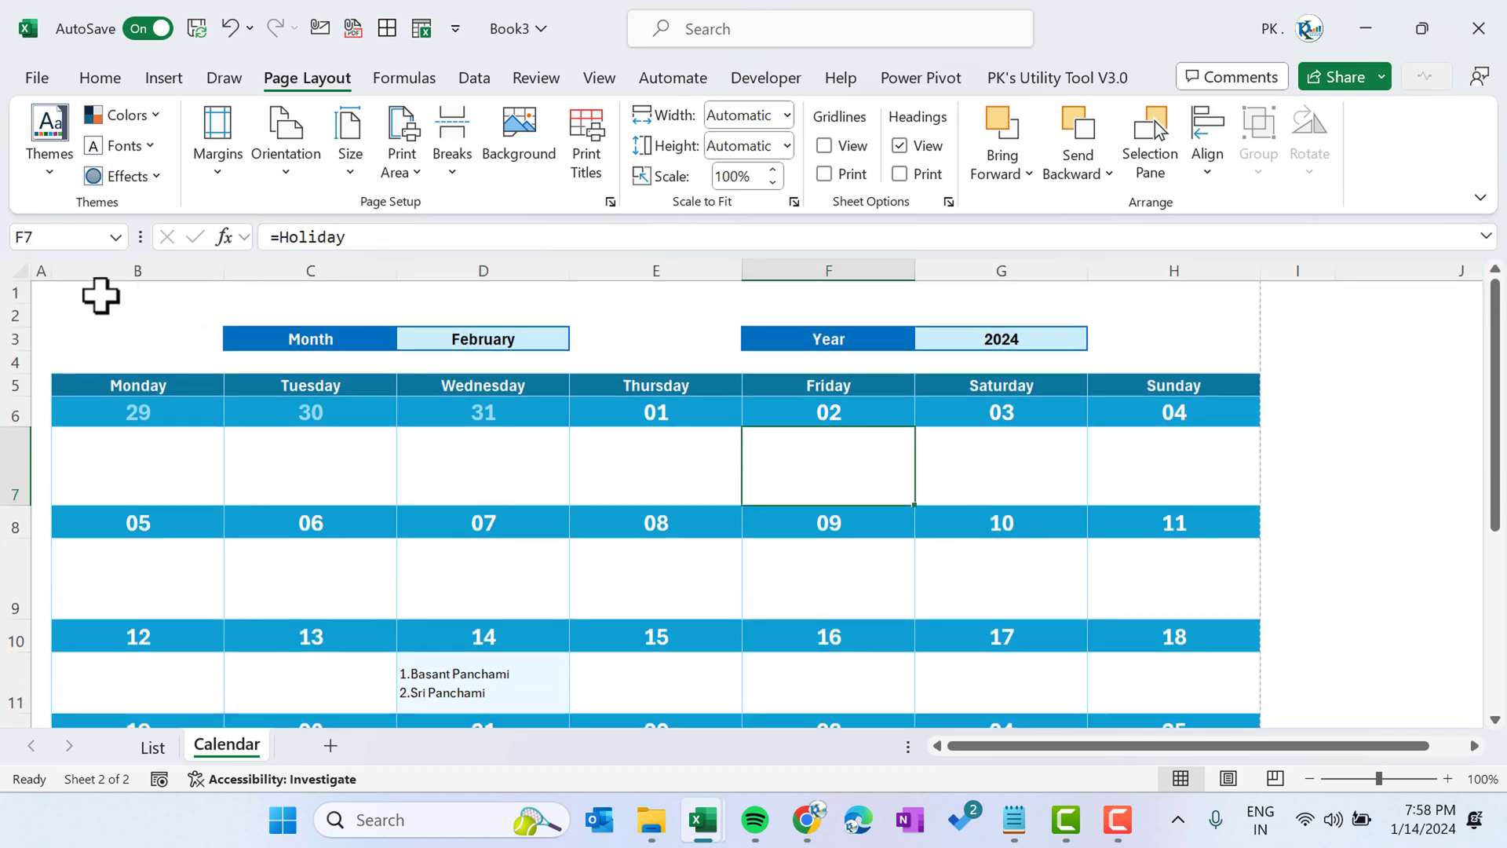
- Increase row 1's height and merge and center A1:H1 as the calendar's title cell
left_click(98, 294)
left_click_drag(18, 299, 1164, 309)
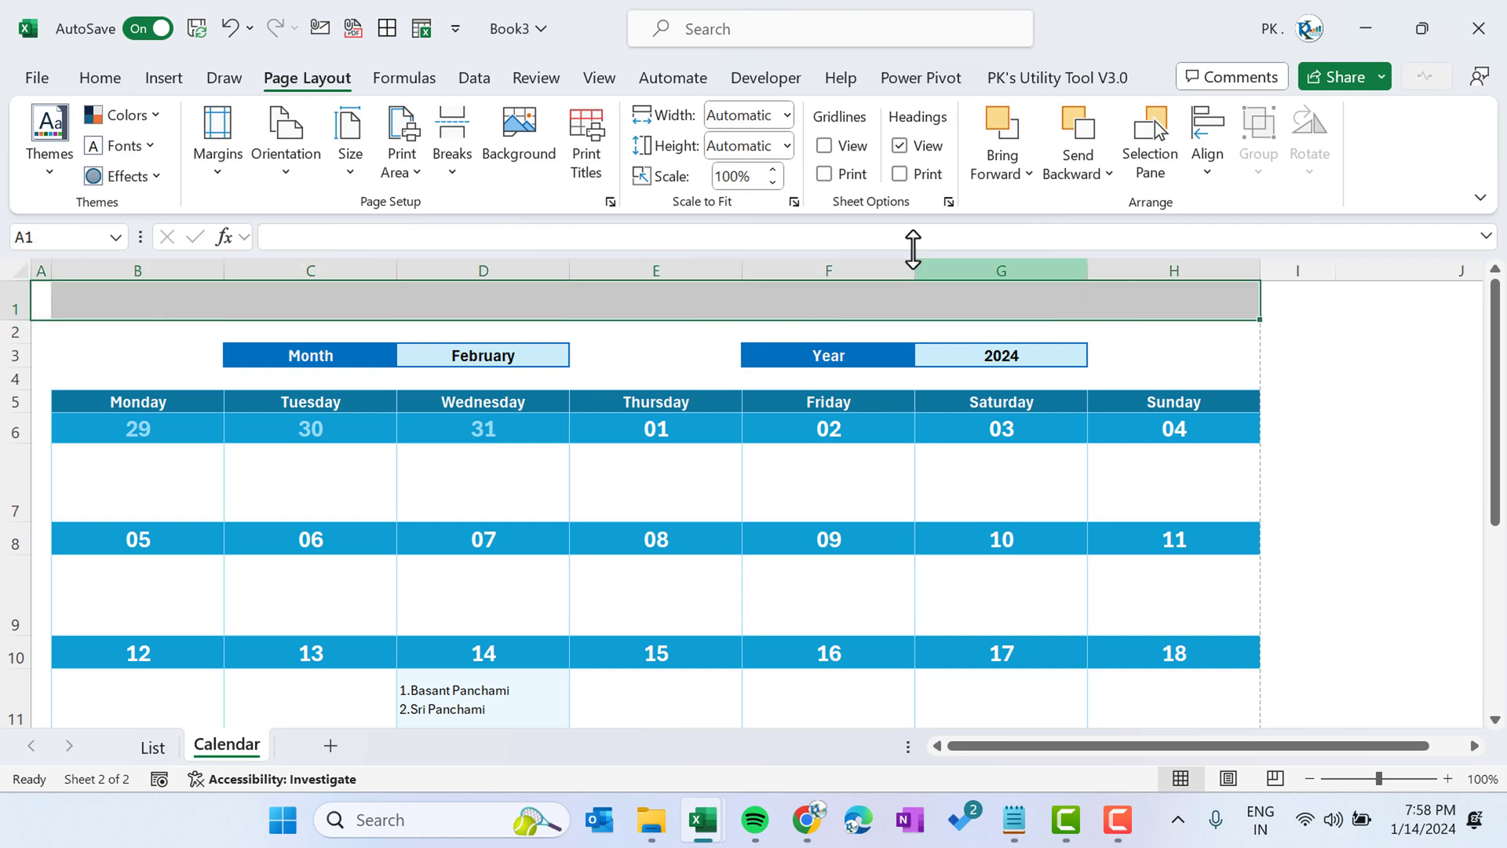
left_click(87, 77)
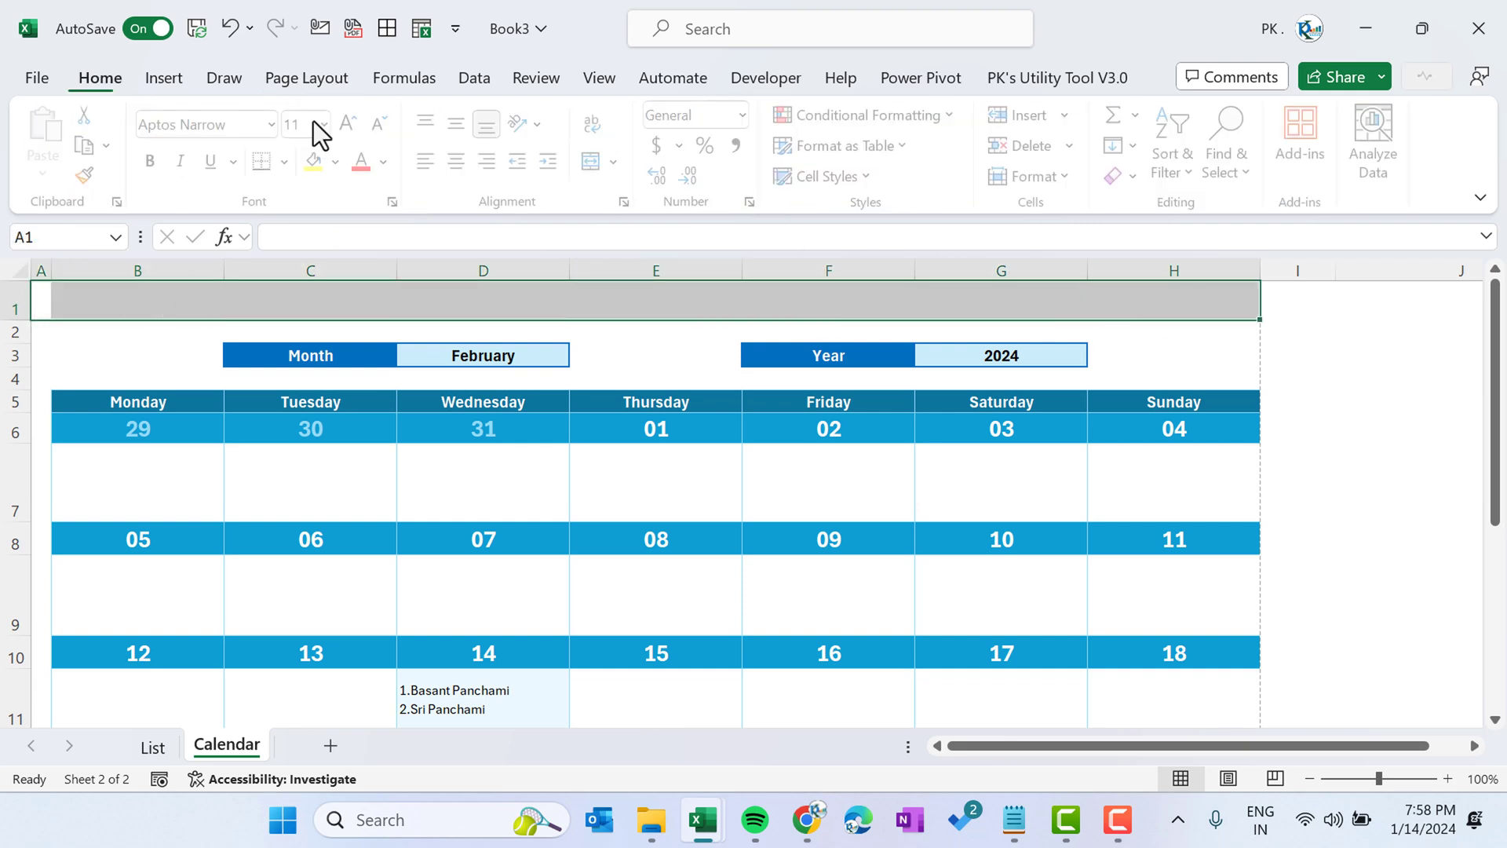
left_click(588, 166)
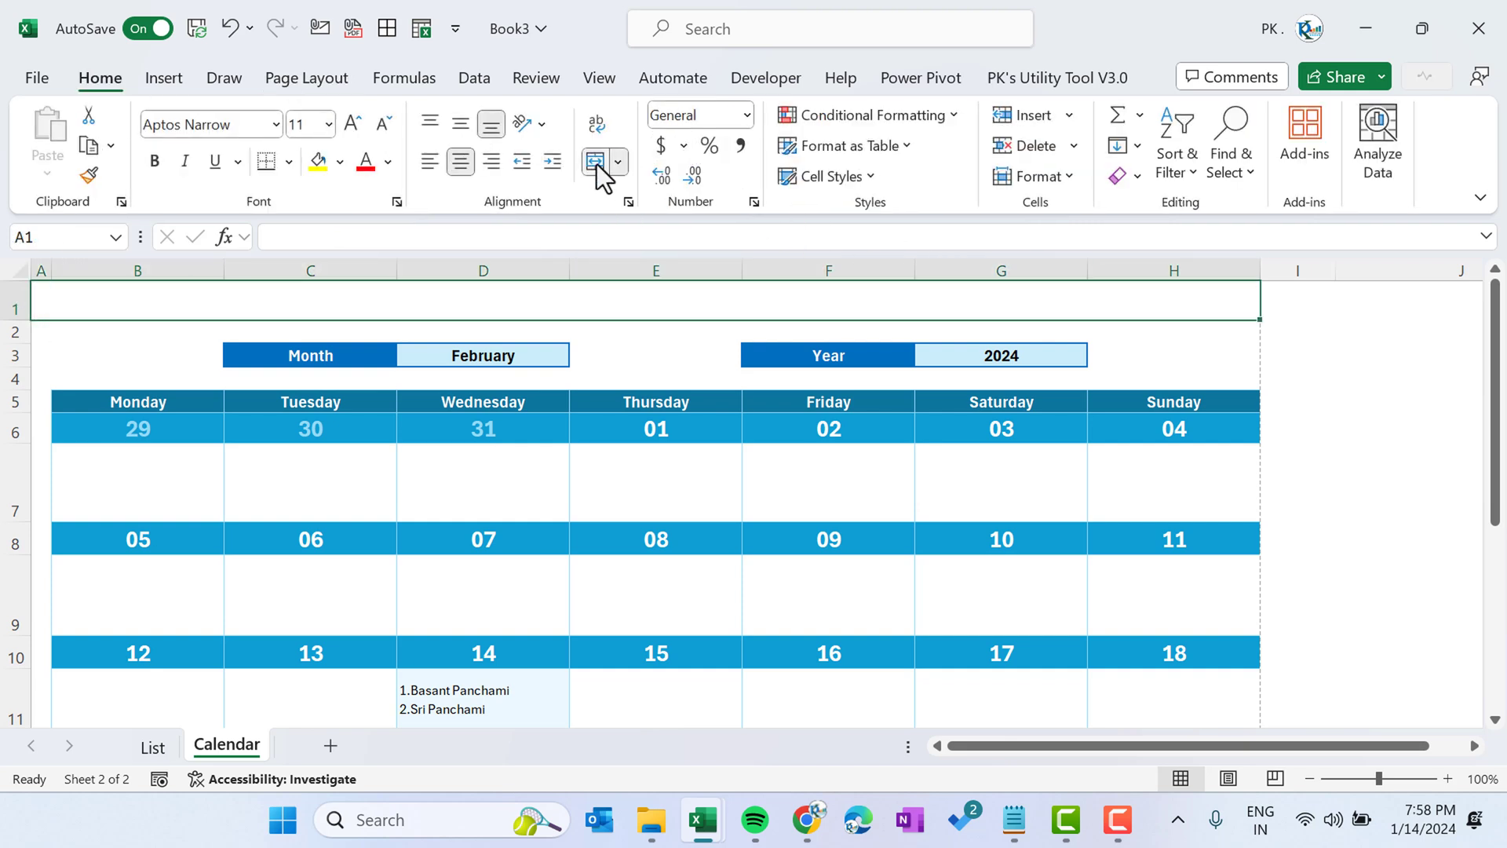
- Format the merged title cell with a dark teal fill and white bold text at size 16
left_click(340, 162)
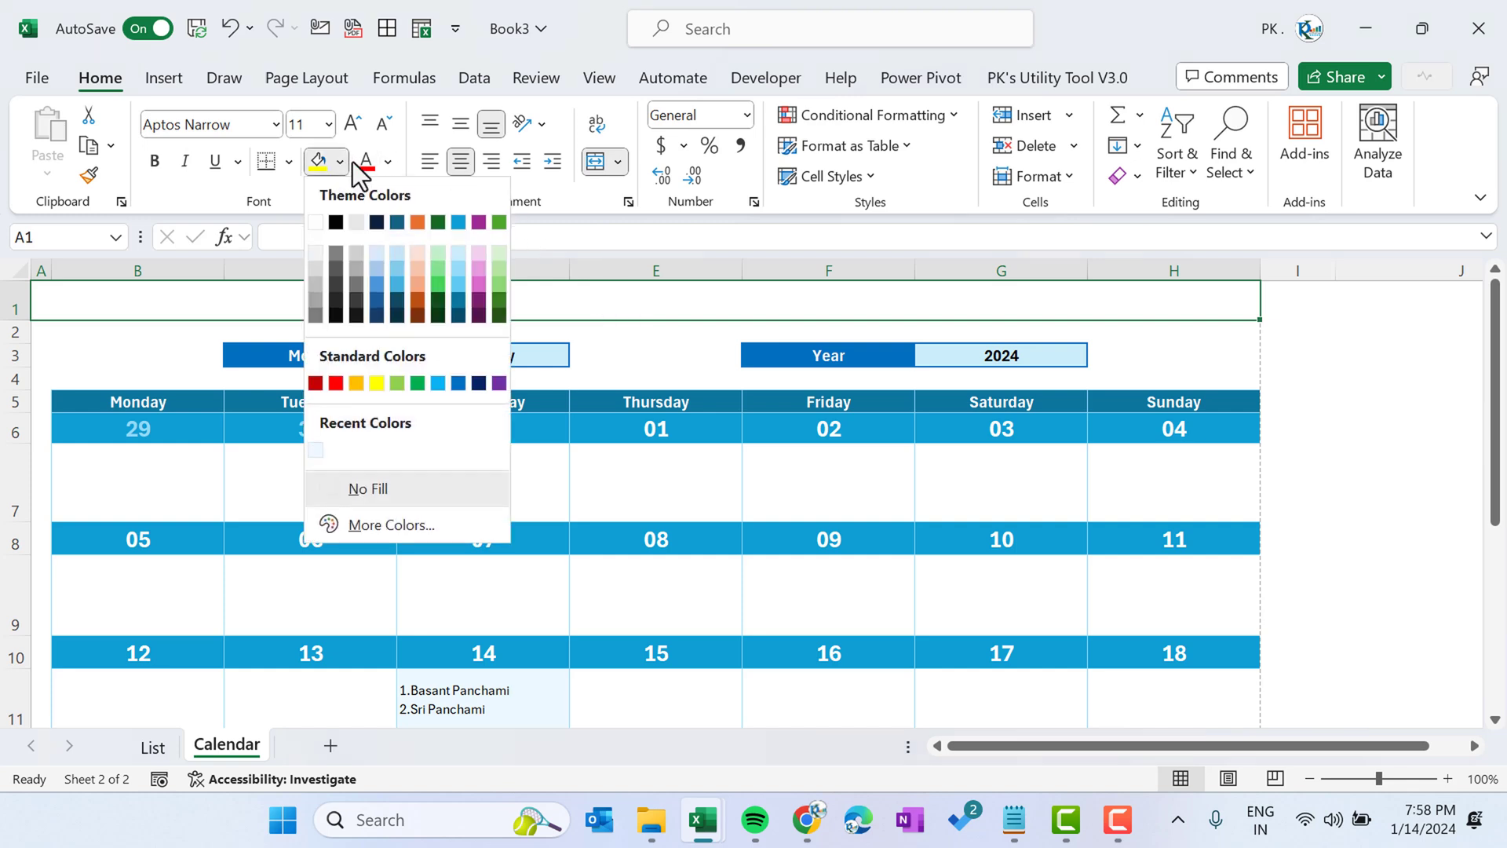
left_click(458, 316)
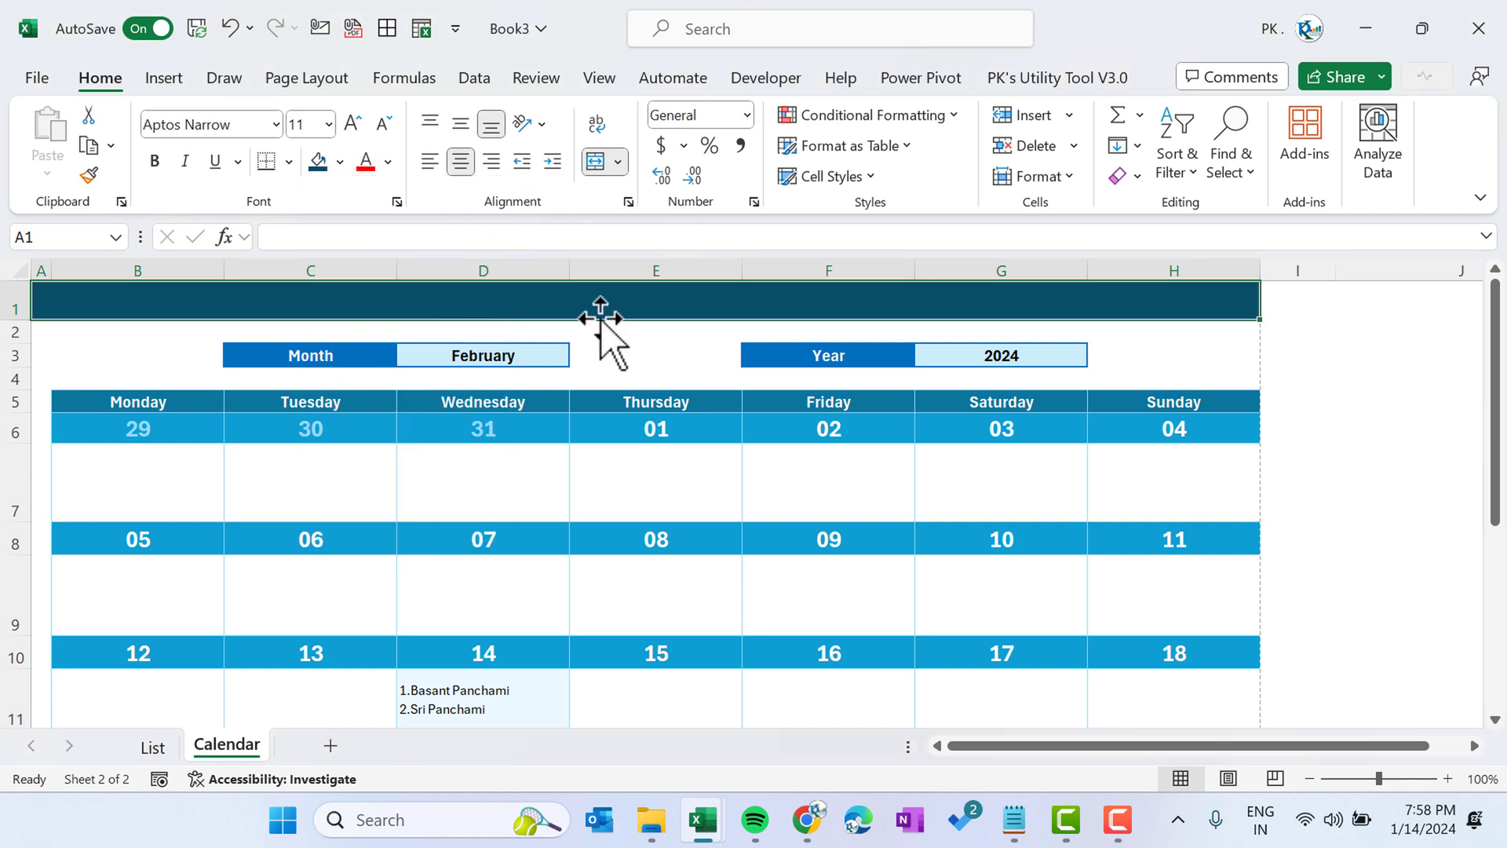
left_click(388, 161)
left_click(365, 262)
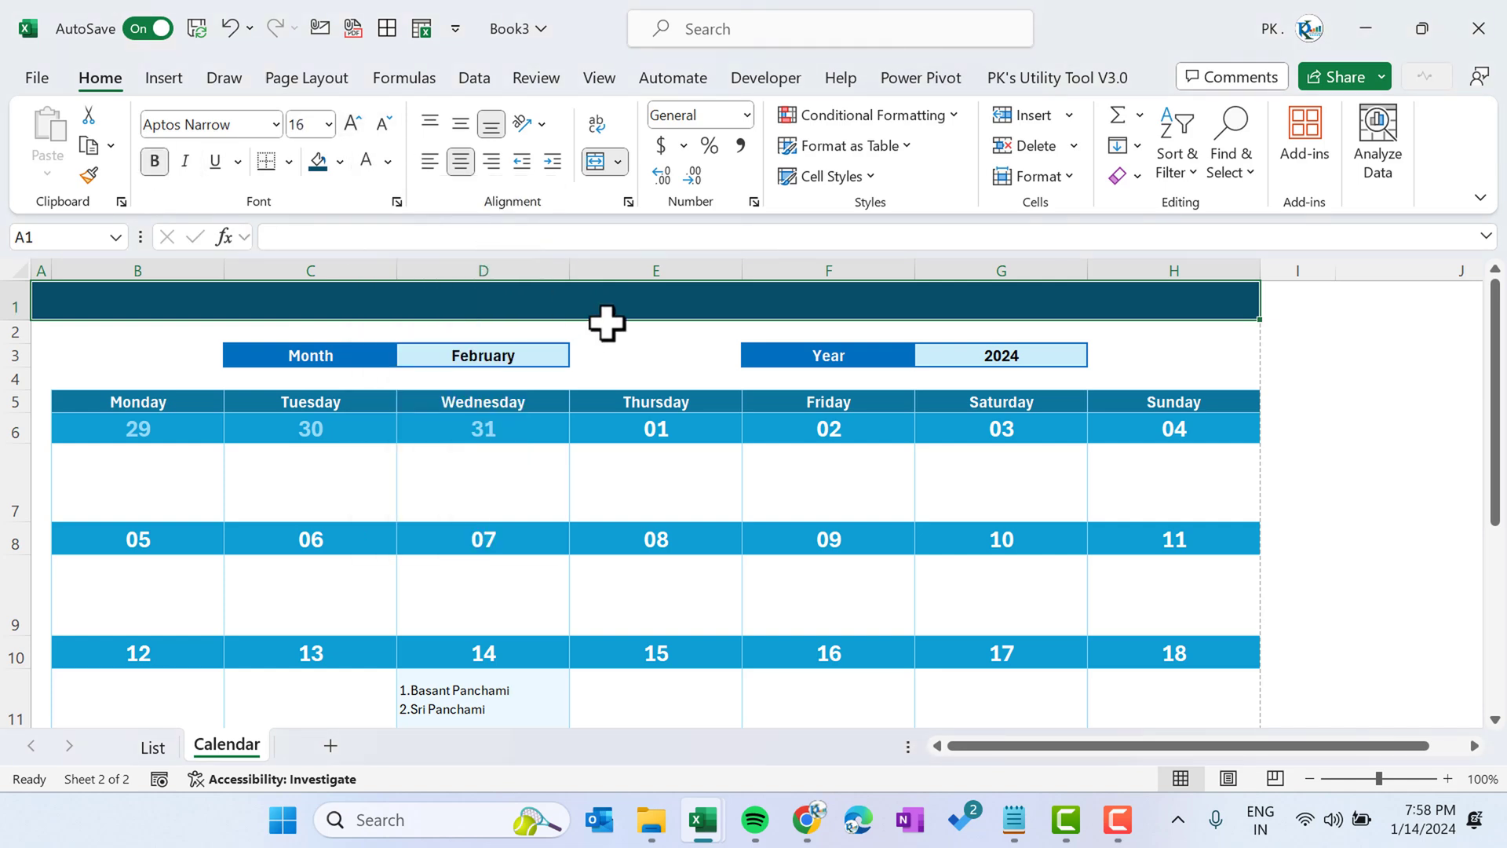
- Enter the dynamic title formula ="Calendar for "&Selected_Month&"-"&Selected_Year in A1
type("=")
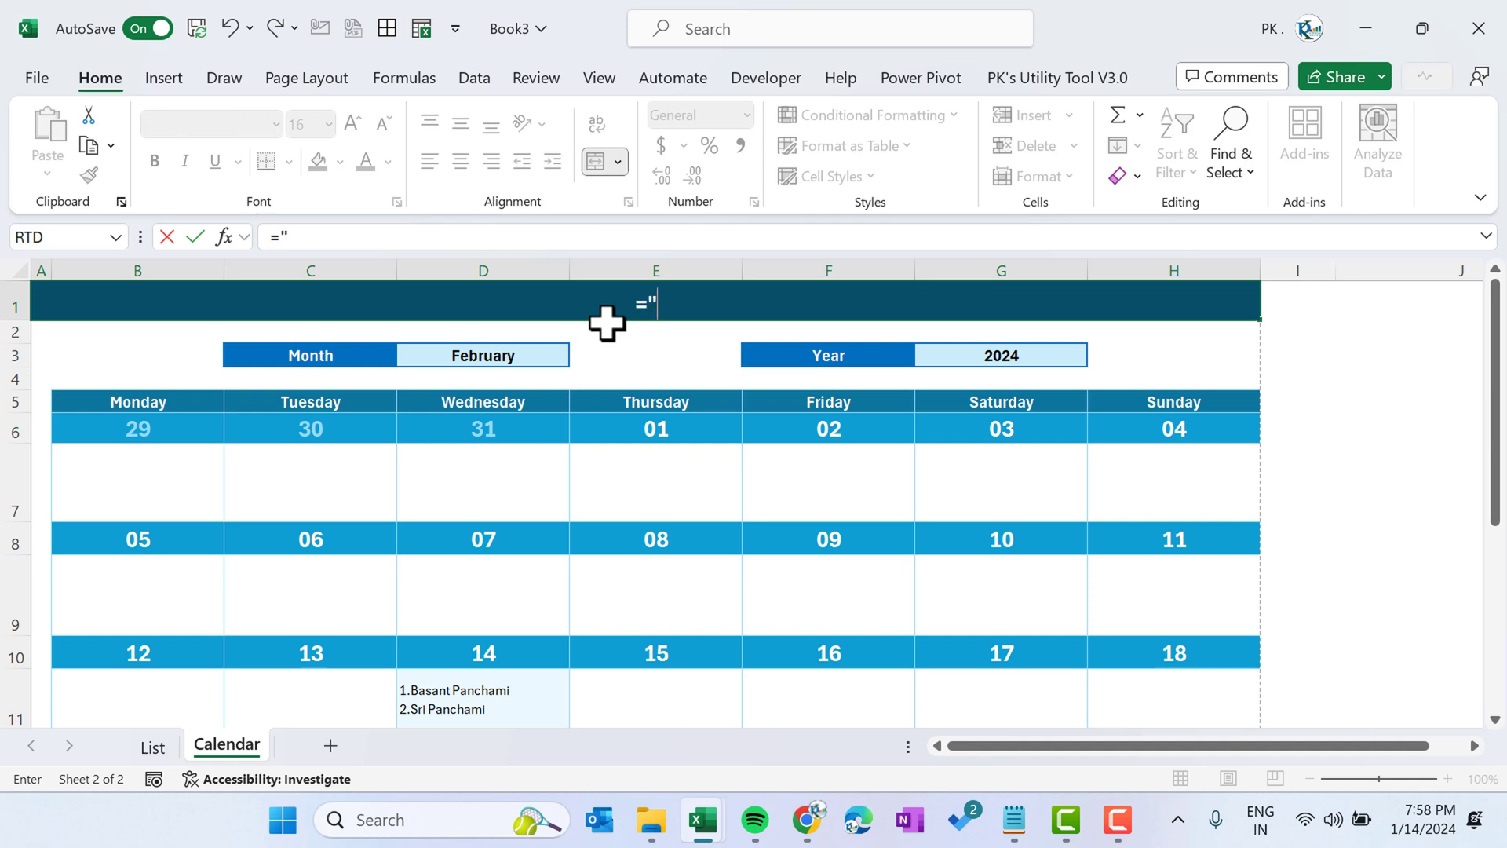
type("\"Calendar of")
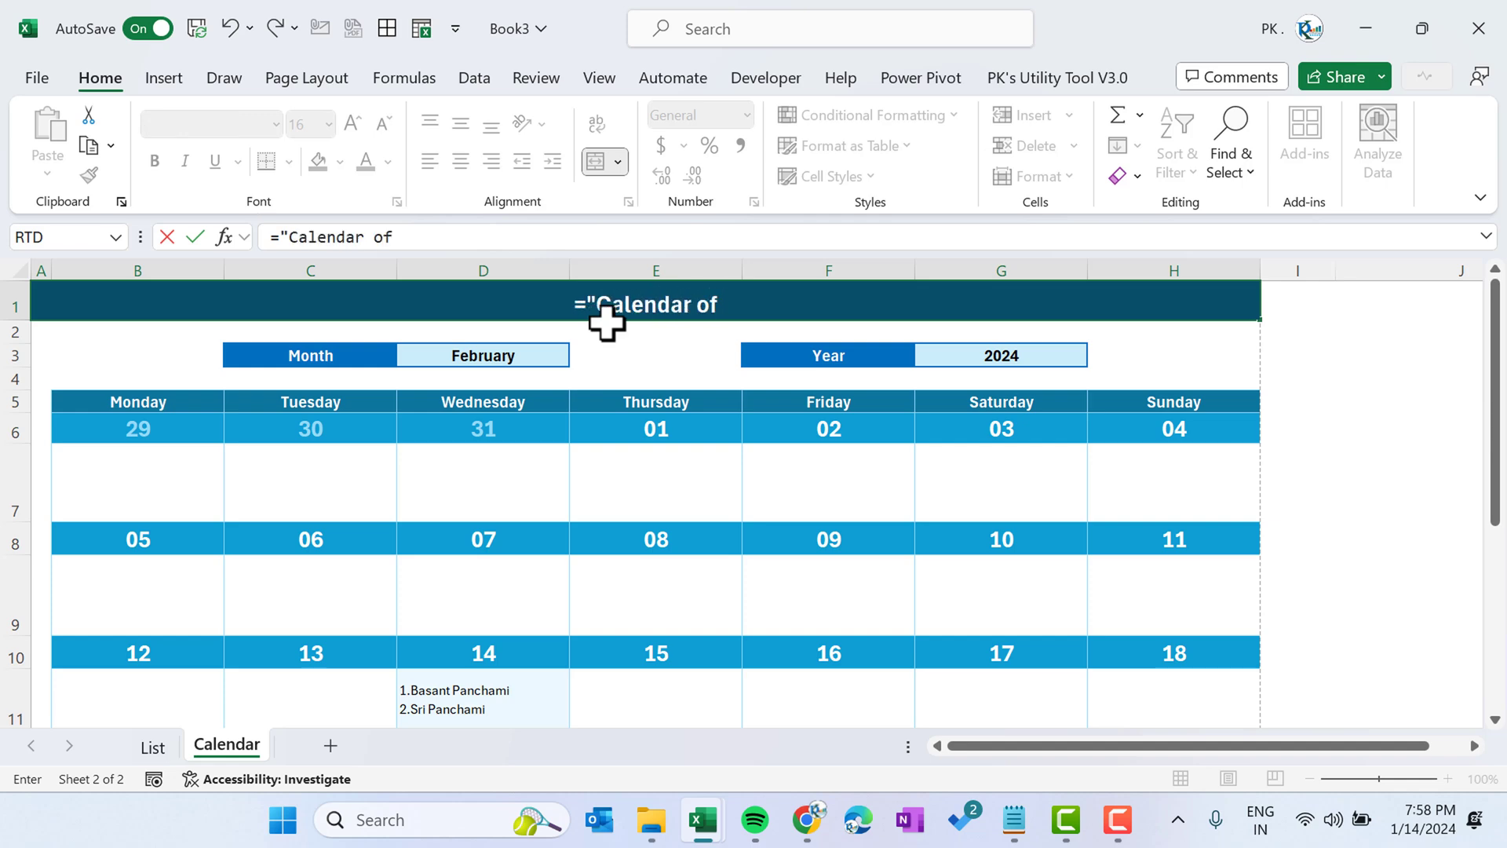
key("BackSpace")
key("BackSpace")
key("BackSpace")
type("for \"&")
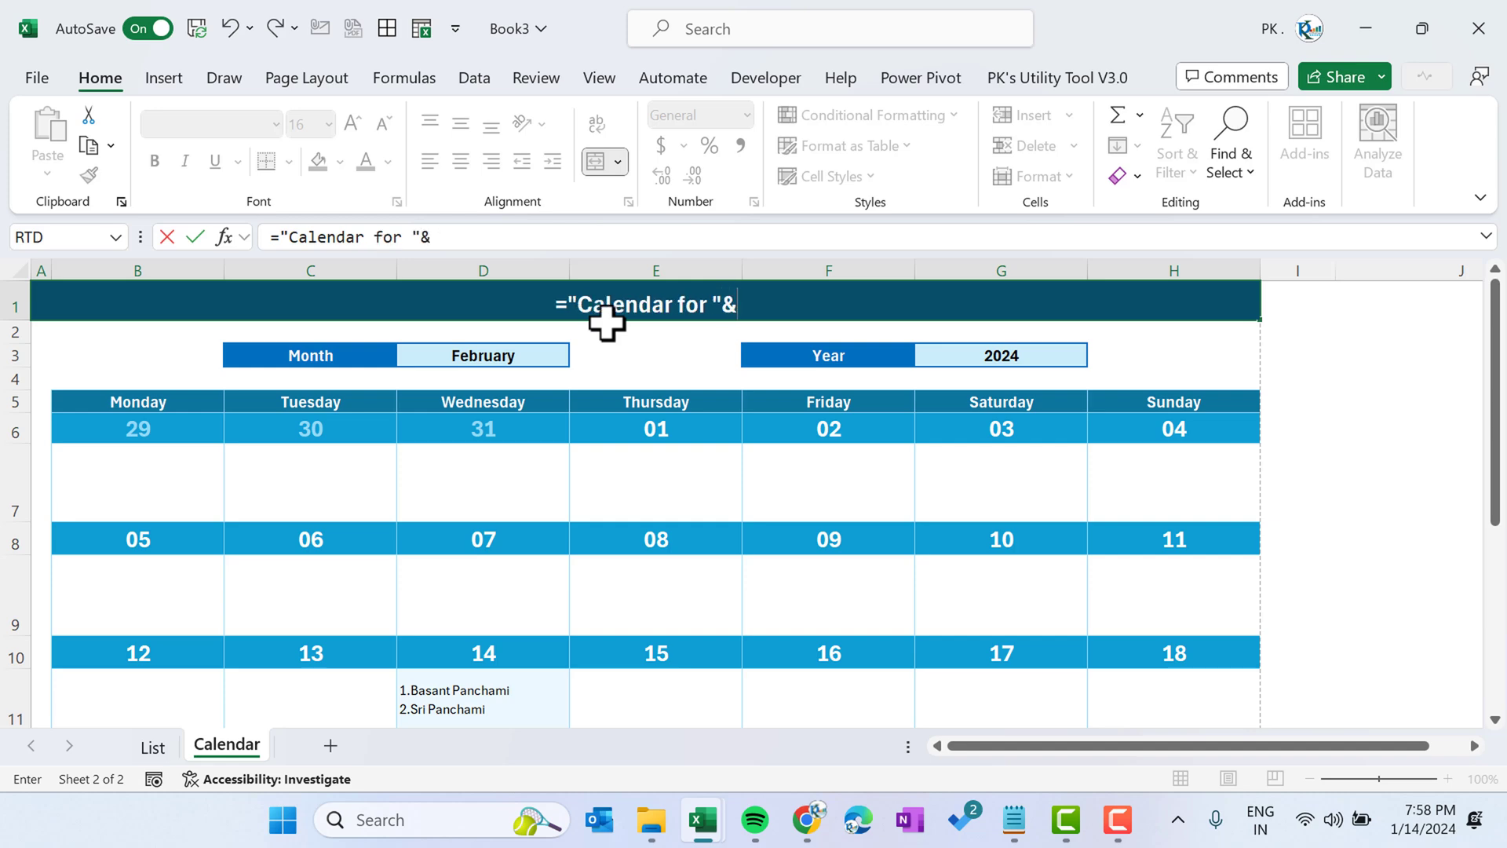
type("sel")
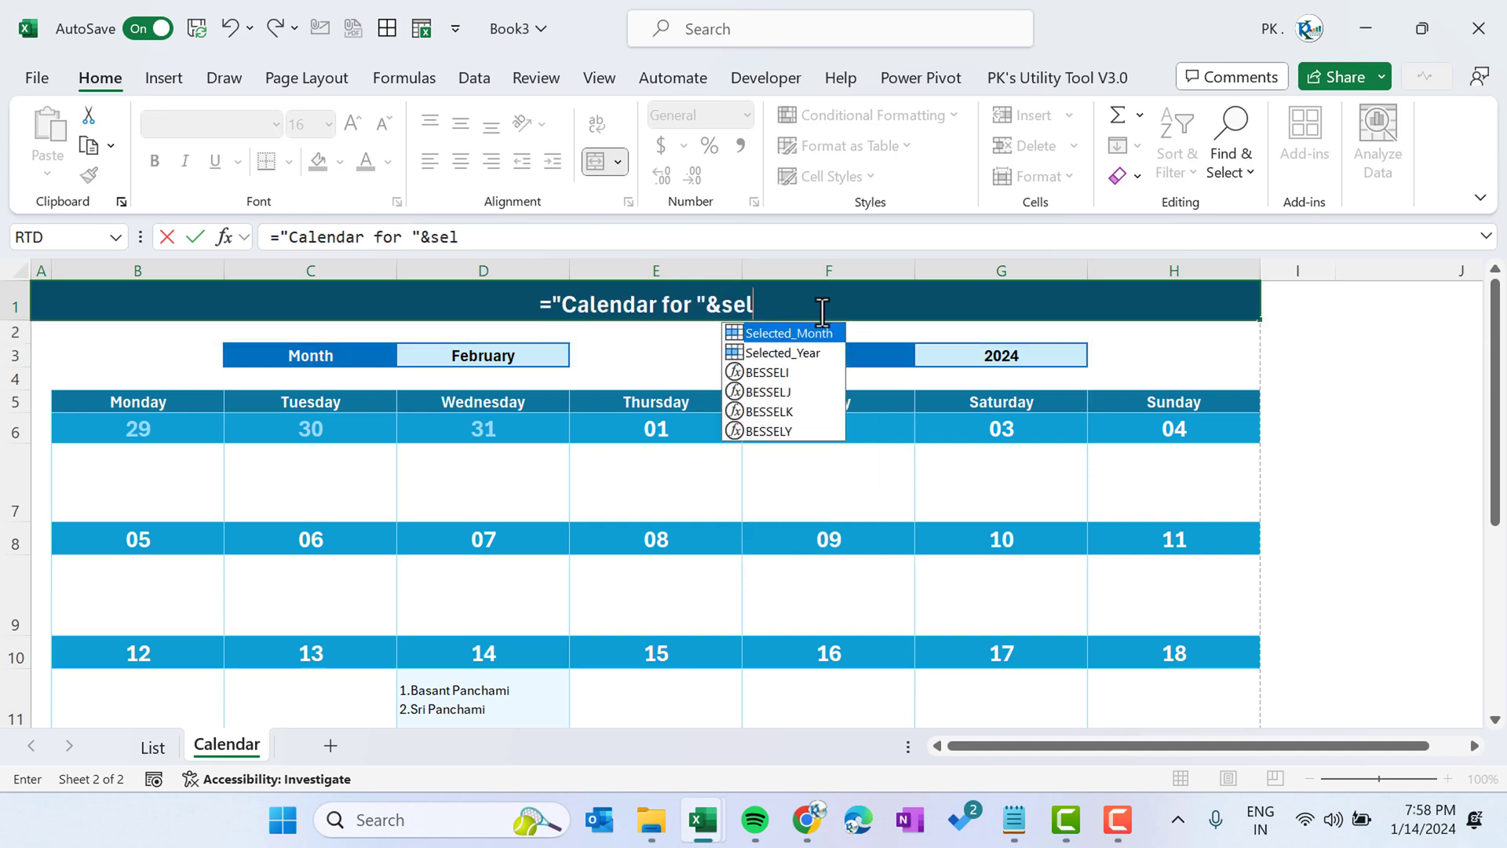
key("Tab")
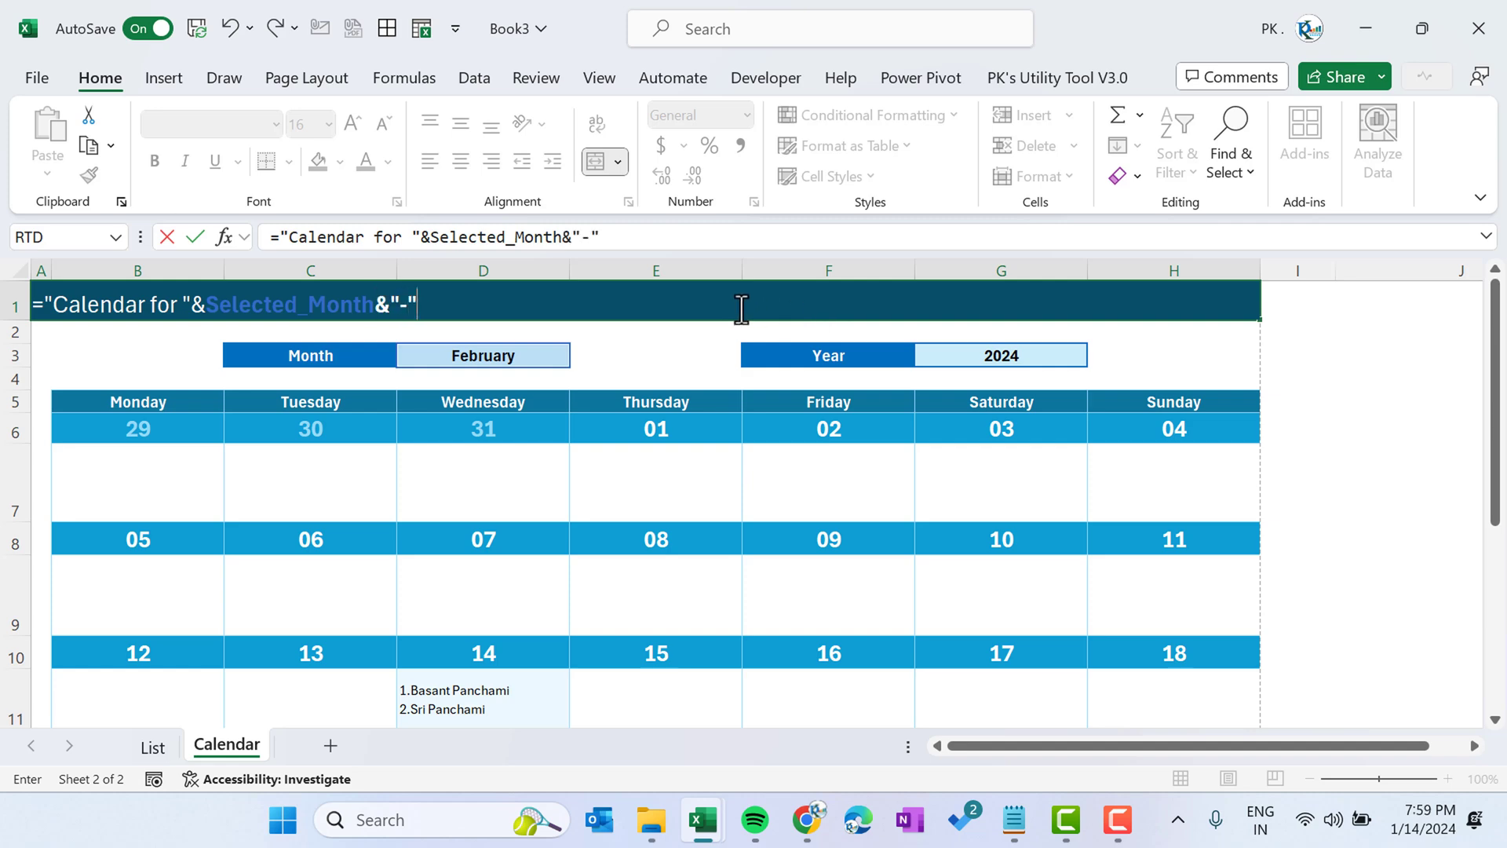
type("&sele")
key("Down")
key("Tab")
key("ctrl+Return")
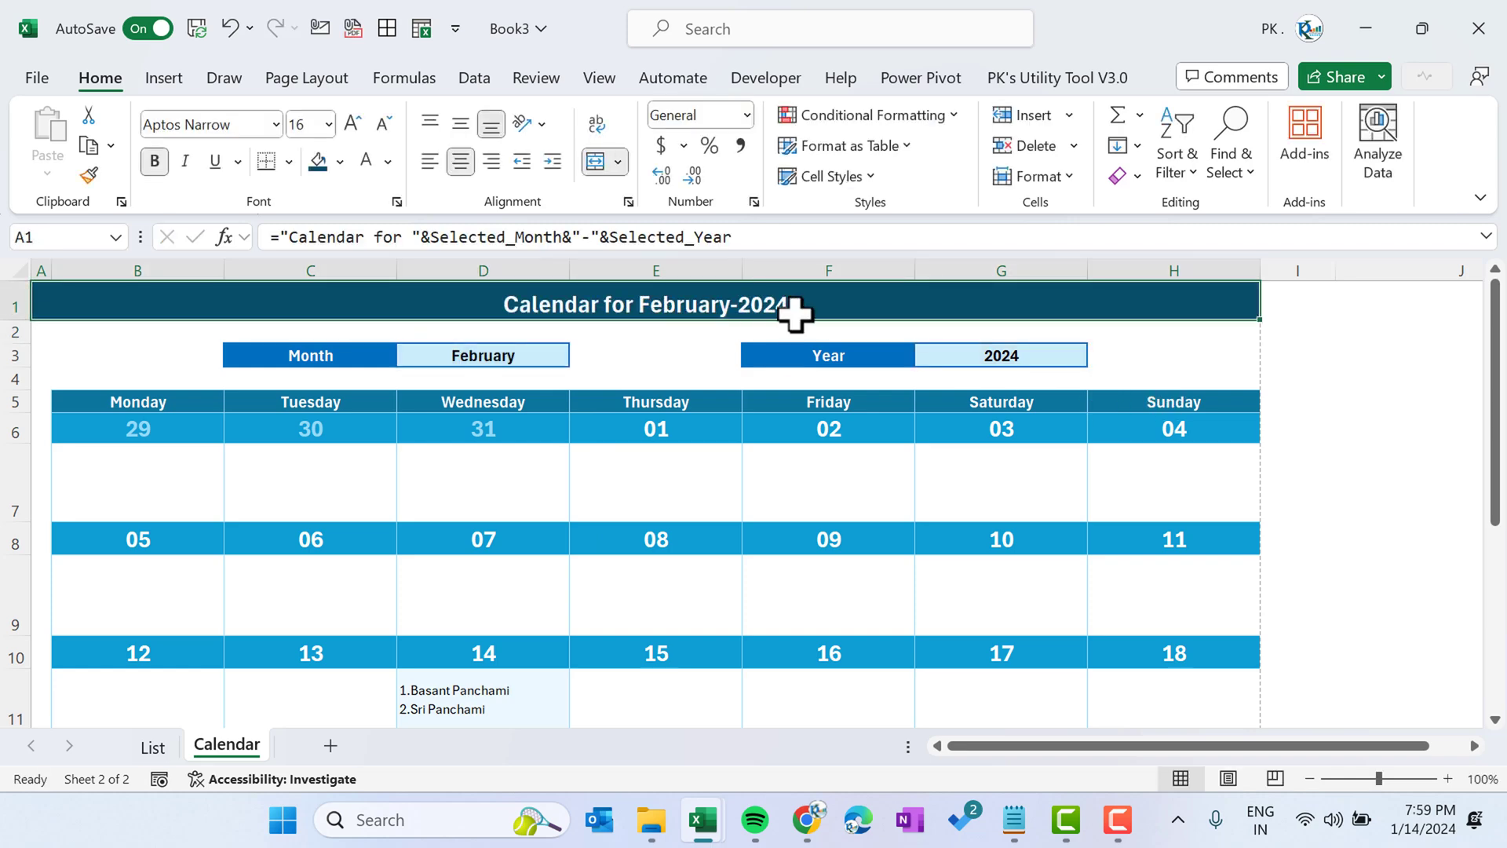
- Set the calendar's month to January to test the dynamic title
left_click(542, 357)
left_click(578, 356)
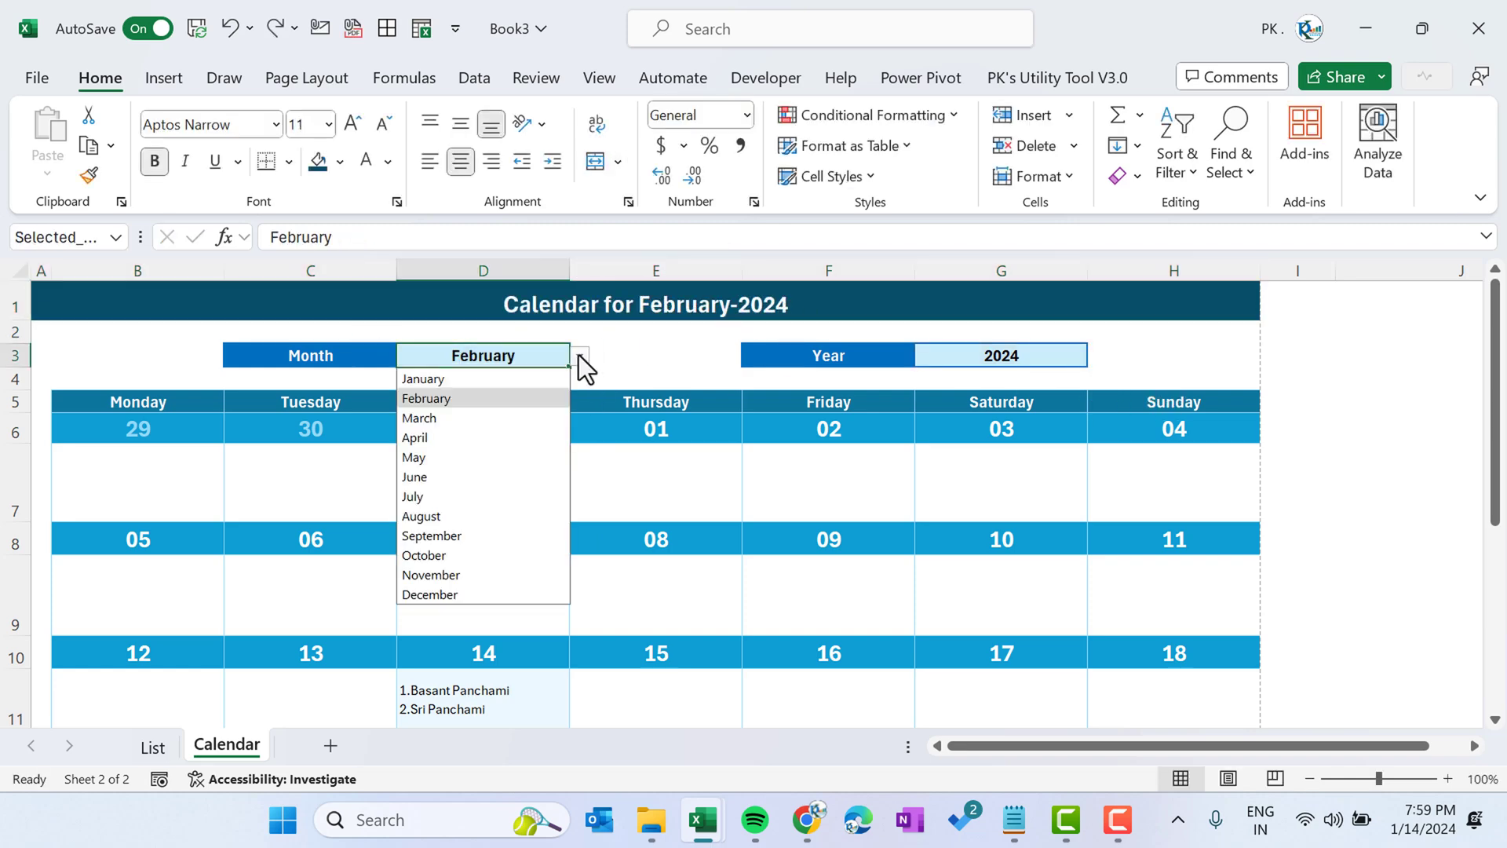
left_click(501, 378)
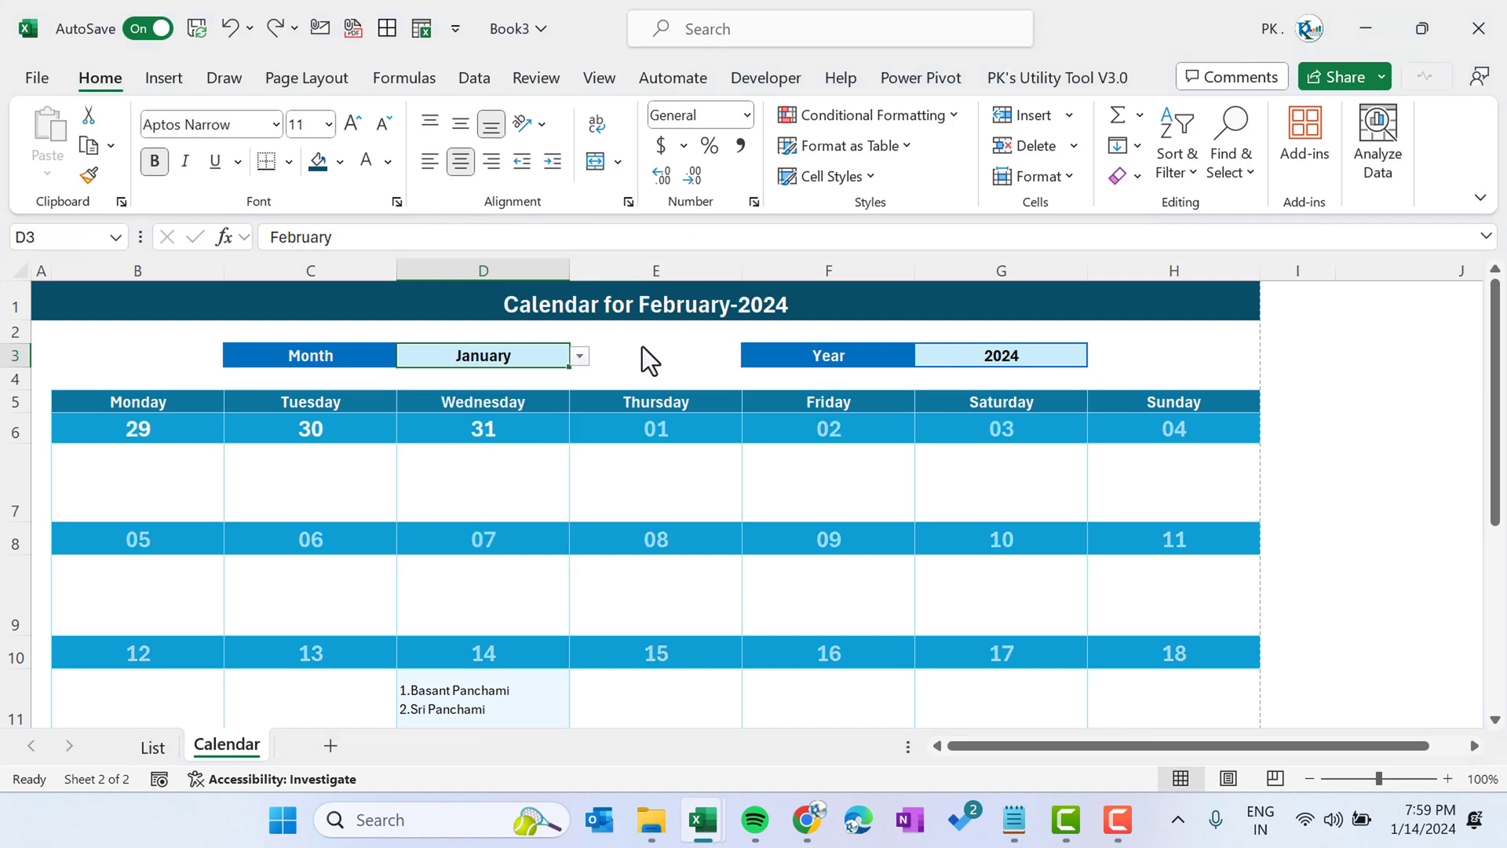
left_click(729, 357)
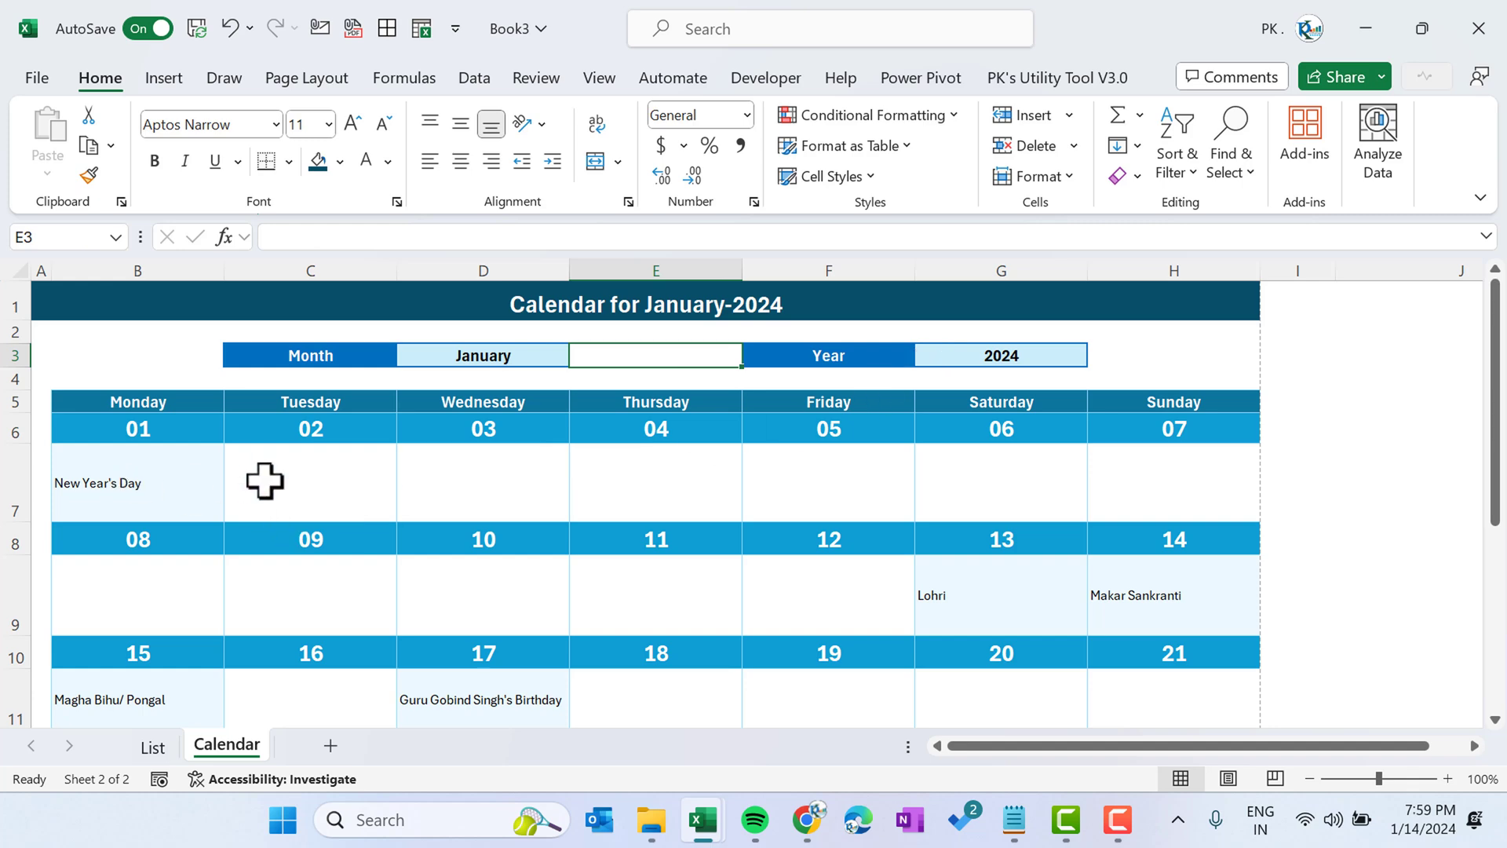
- Look through the holiday names and dates on the List sheet down to the end, and return to the Calendar sheet
left_click(154, 748)
key("Down")
key("Down")
key("Down")
key("Down")
key("Down")
key("Down")
key("Down")
key("Down")
key("Down")
key("Down")
key("Down")
key("Down")
key("Down")
key("Down")
key("Down")
key("Down")
key("Down")
key("Down")
key("Down")
key("Down")
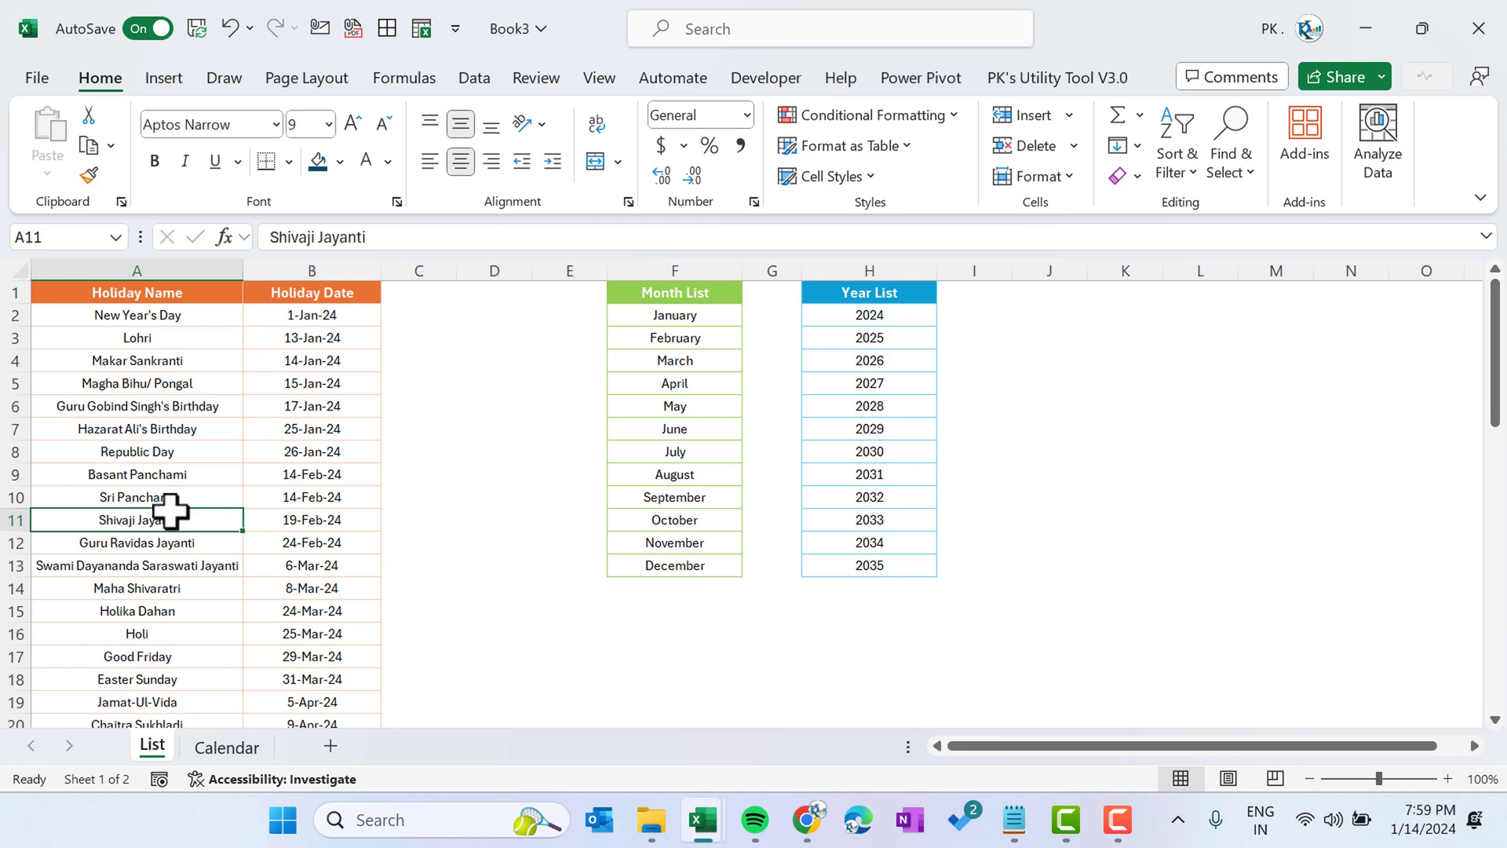
key("Down")
key("Down")
key("Down")
key("Down")
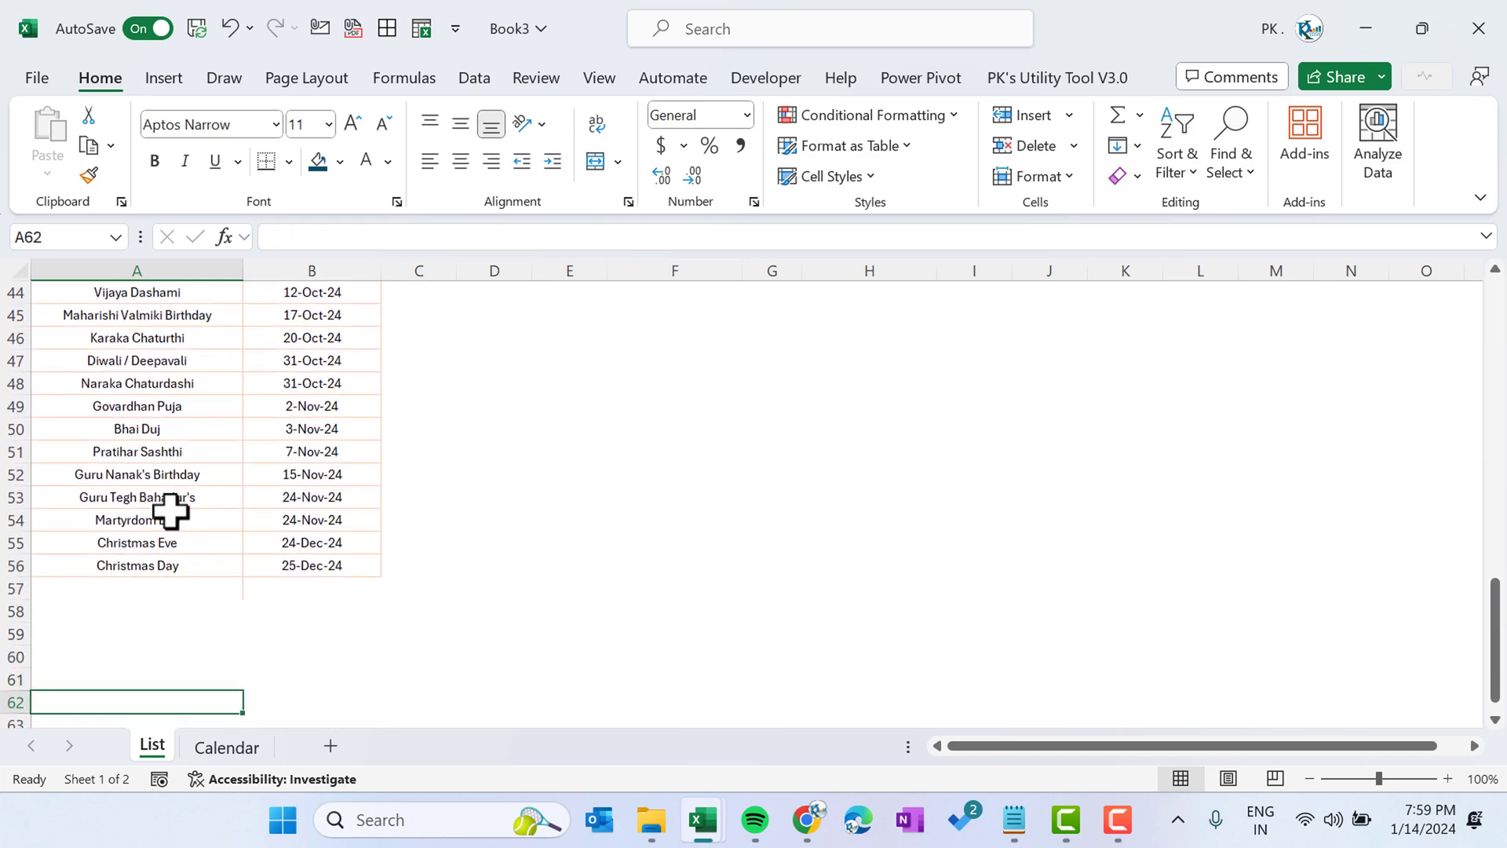
left_click(227, 746)
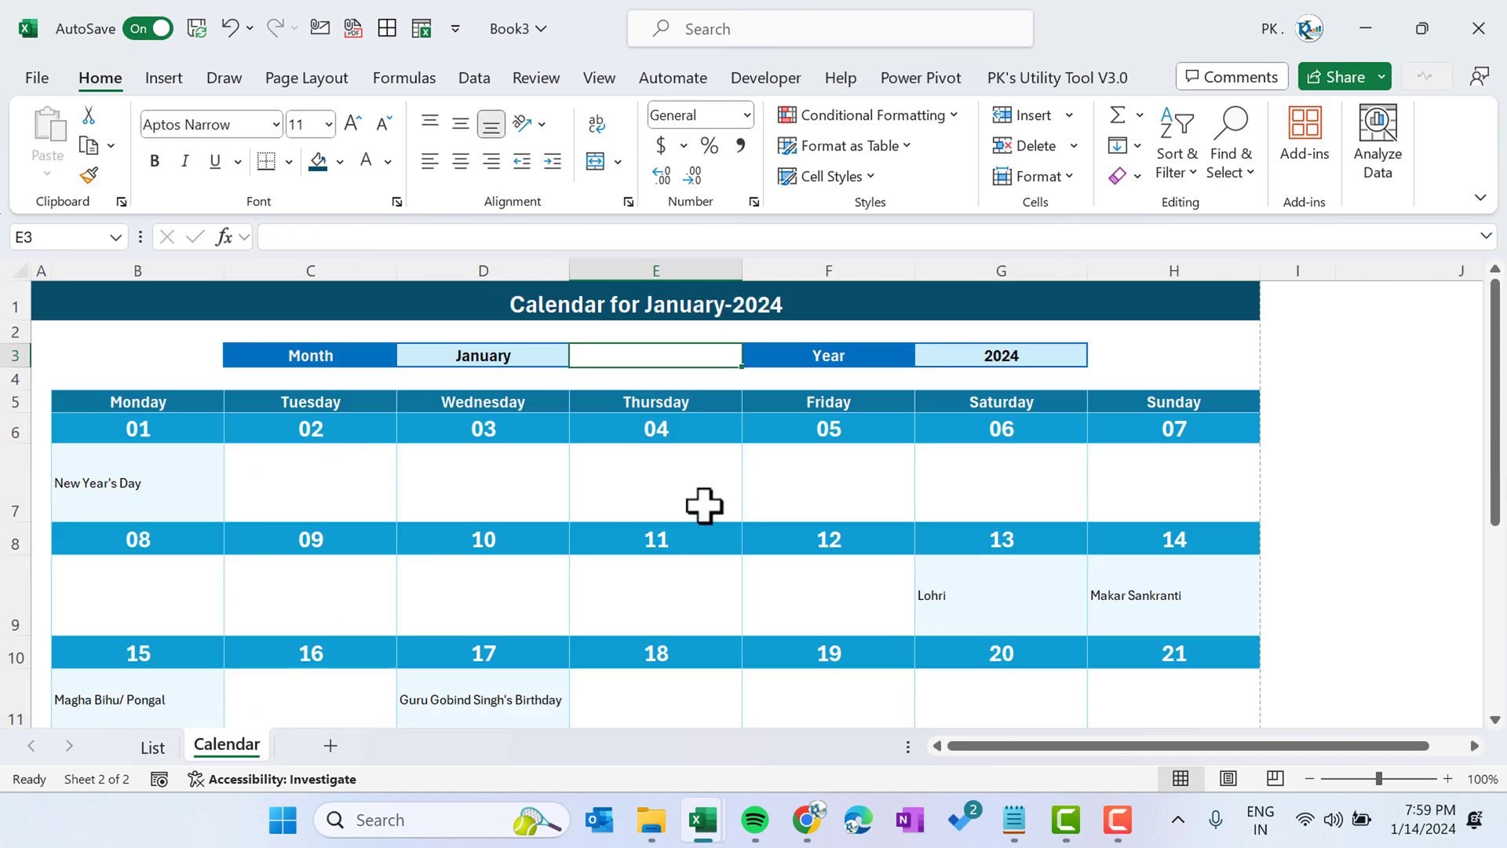